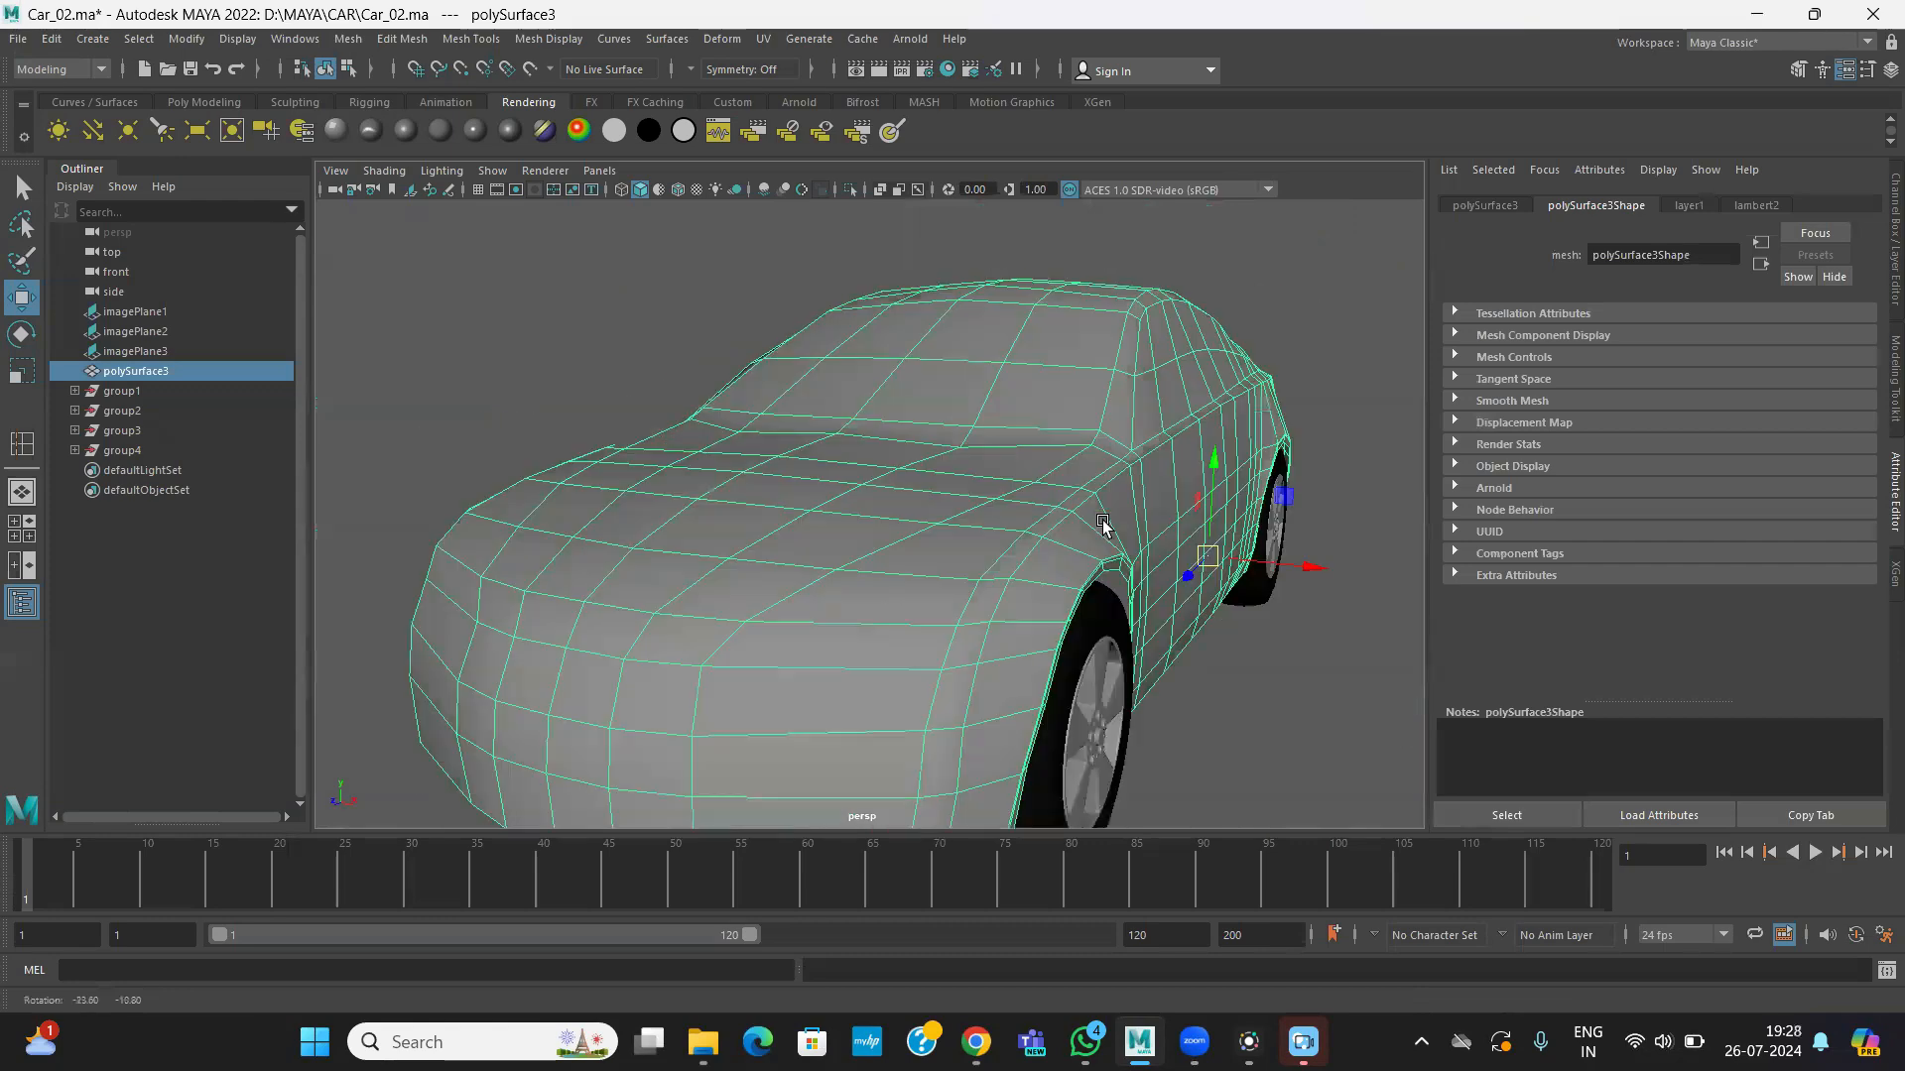
- In the side view, nudge the front side-window frame vertex on the windshield pillar onto the blueprint line
right_click_drag(1020, 495, 935, 489, "alt")
left_click_drag(936, 489, 966, 543, "alt")
key("space")
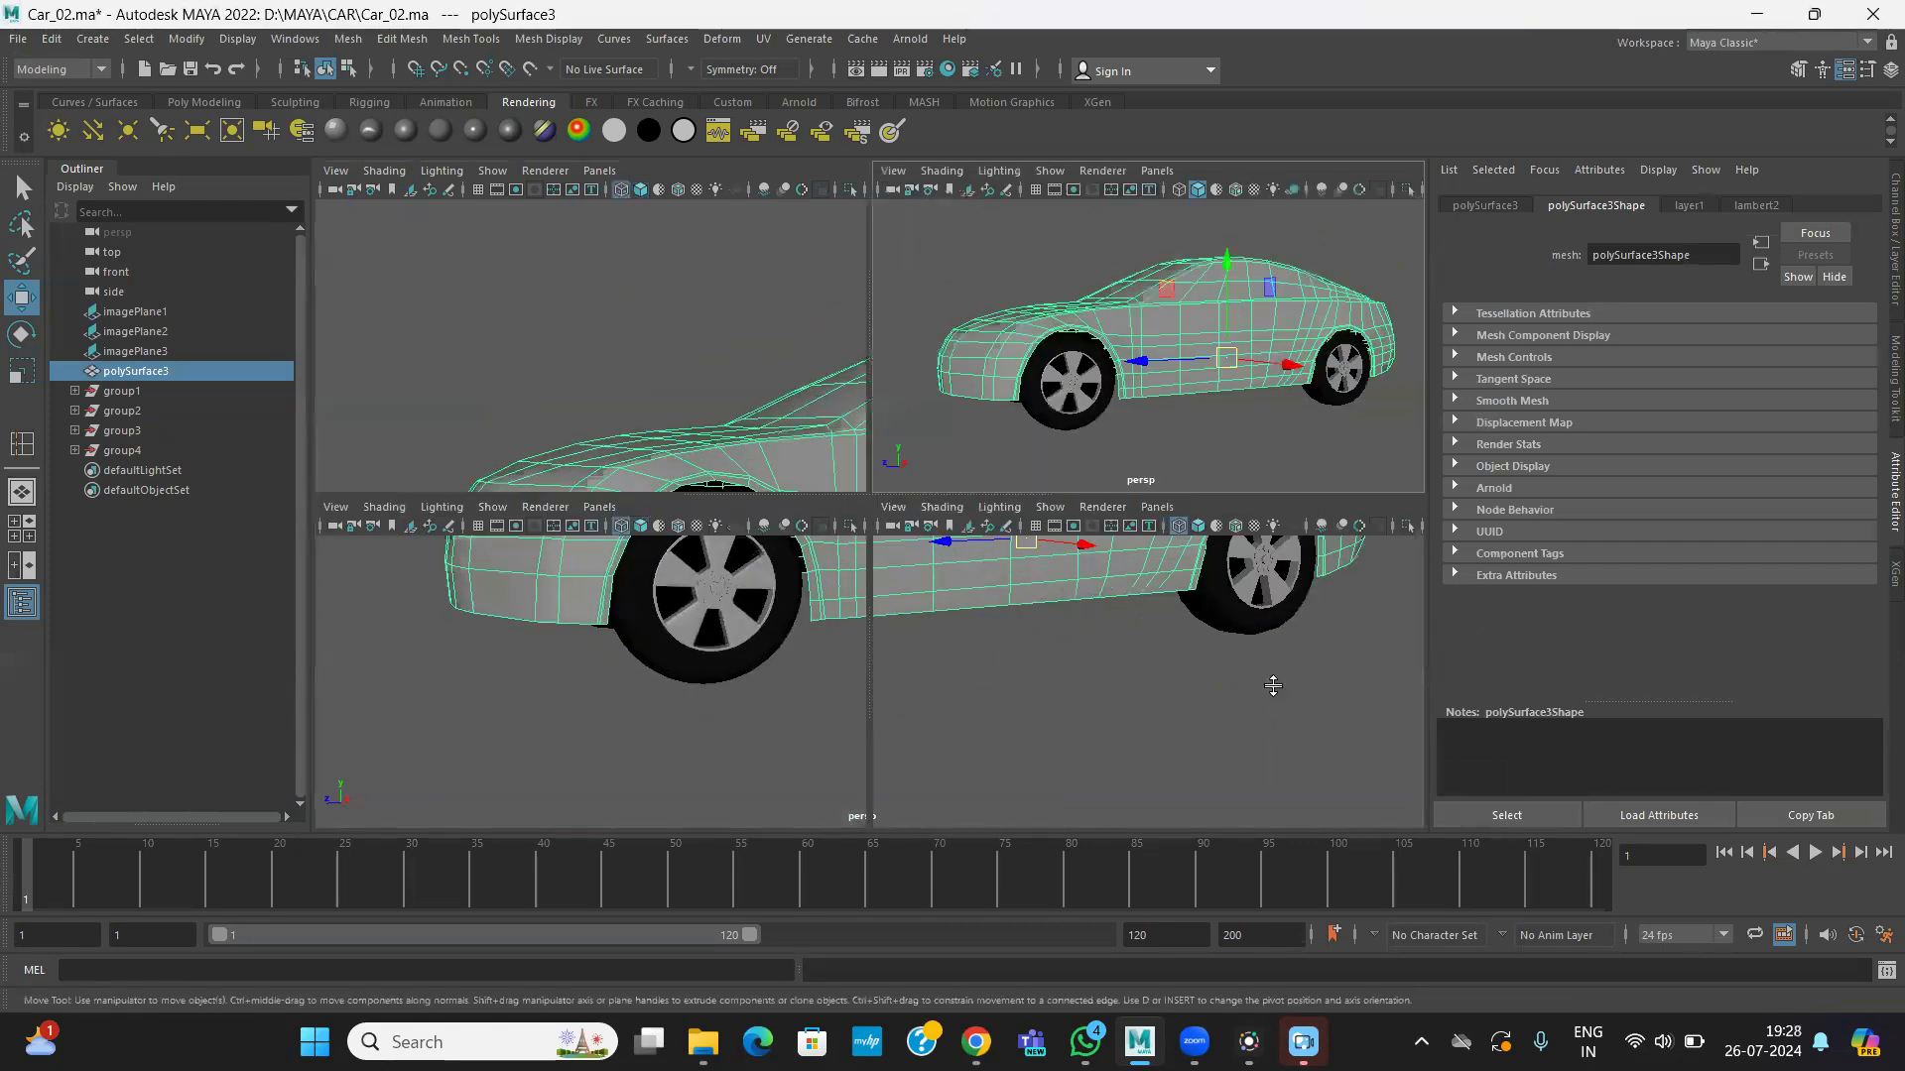
key("space")
scroll(760, 556, "up", 4)
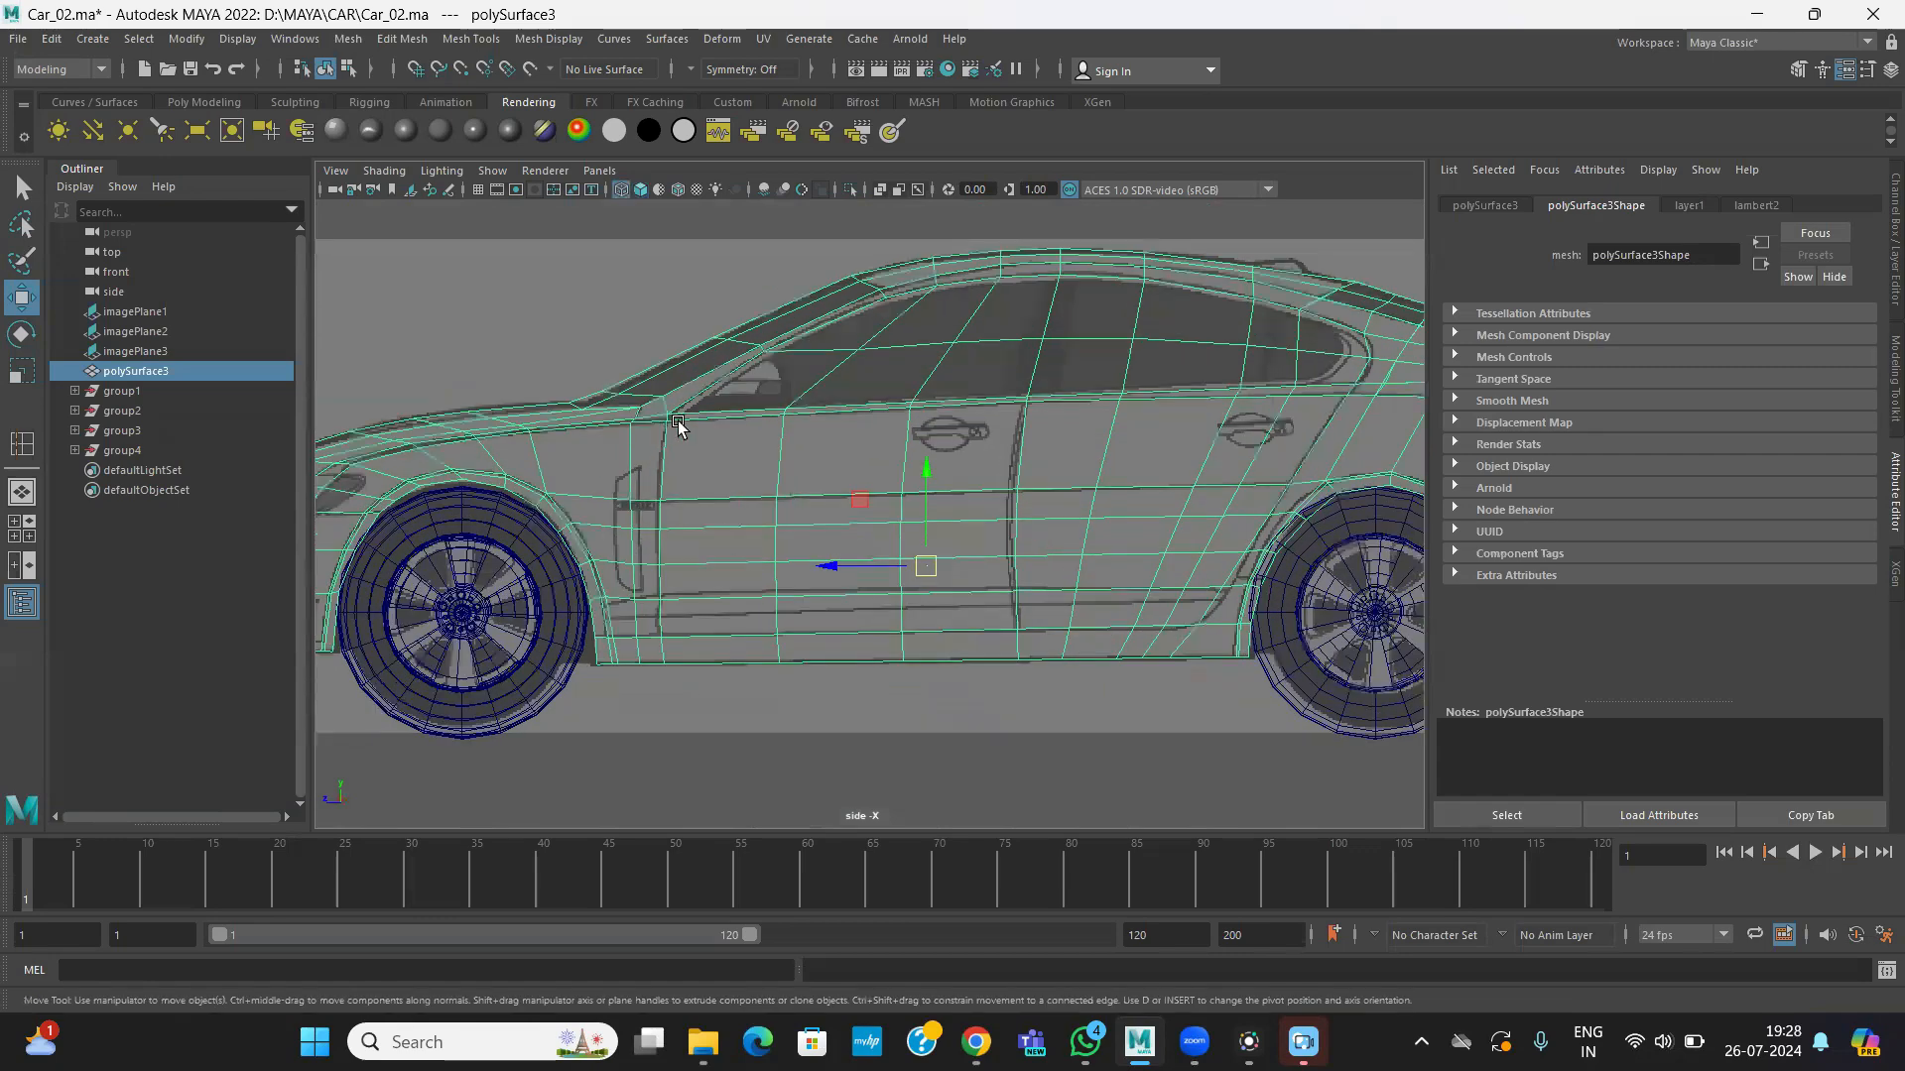
middle_click_drag(1049, 394, 933, 578, "alt")
scroll(1047, 666, "up", 1)
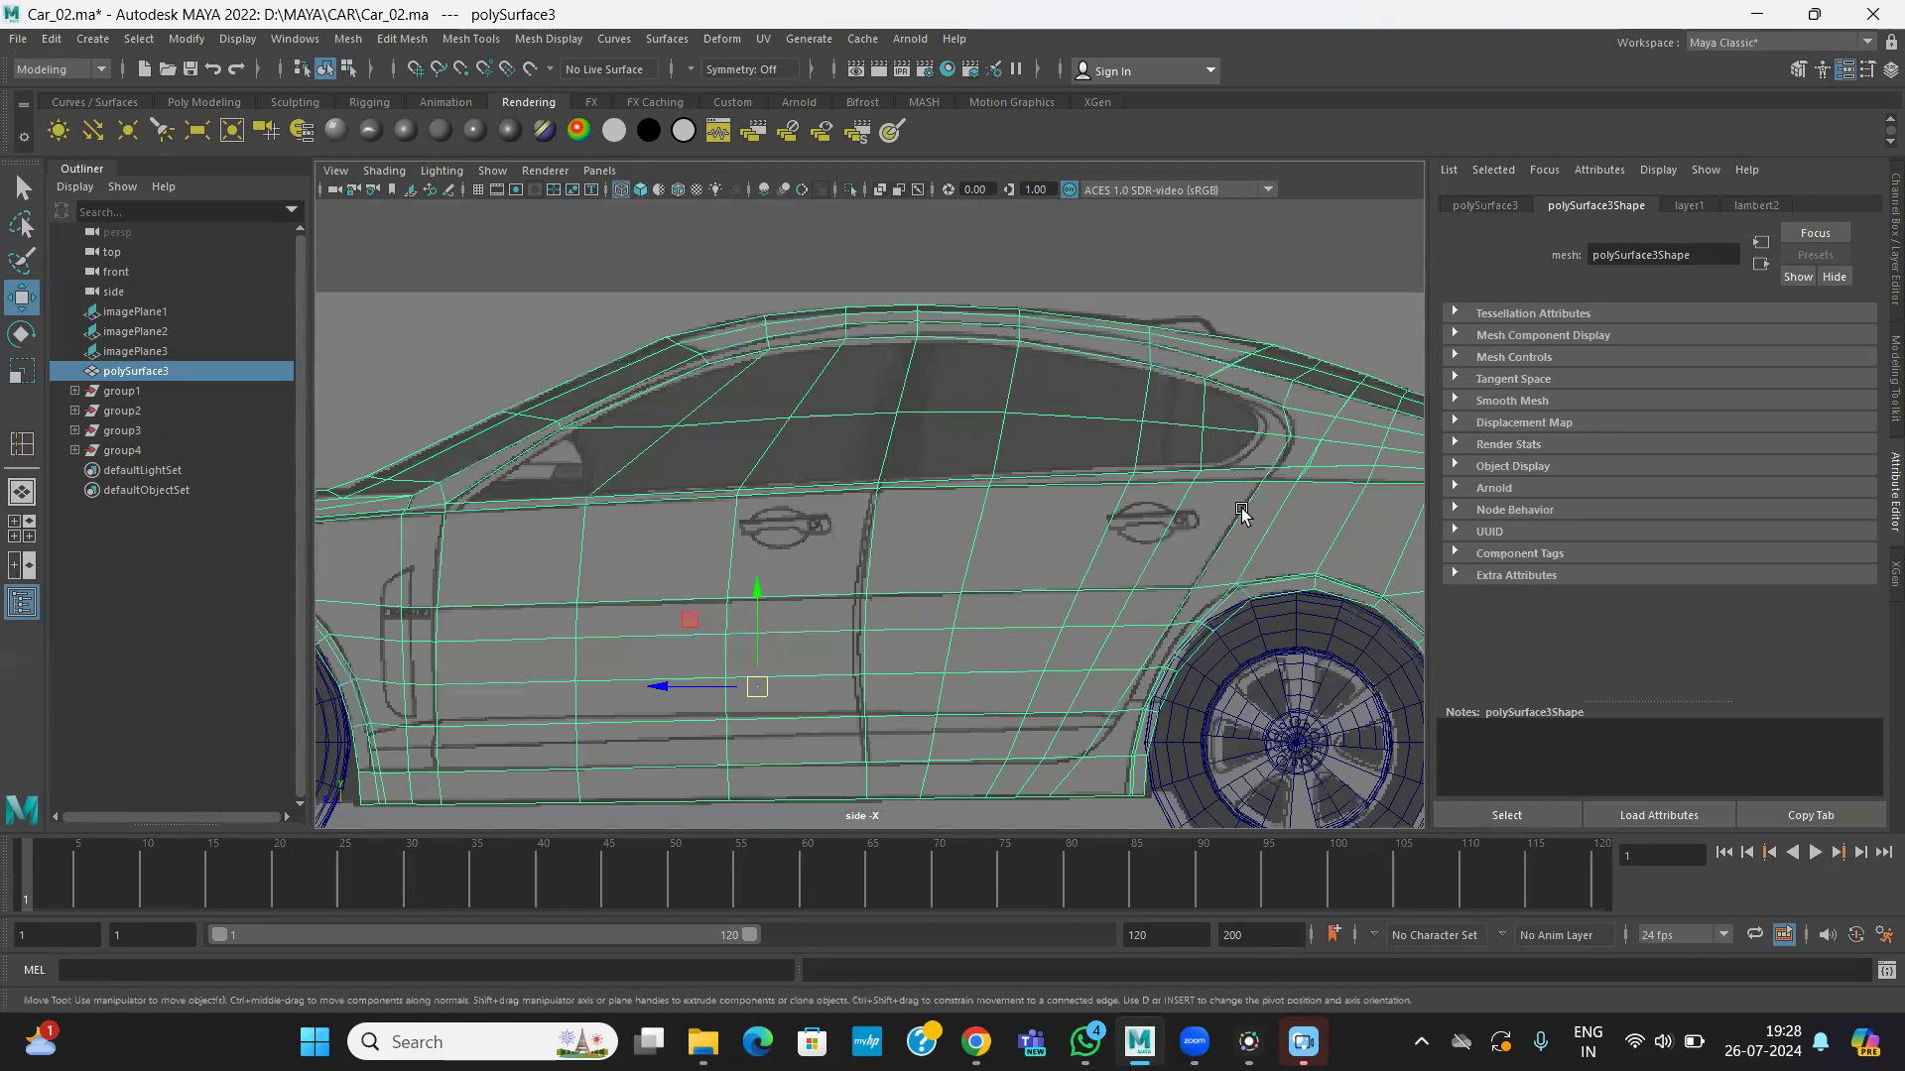
middle_click_drag(674, 575, 962, 490, "alt")
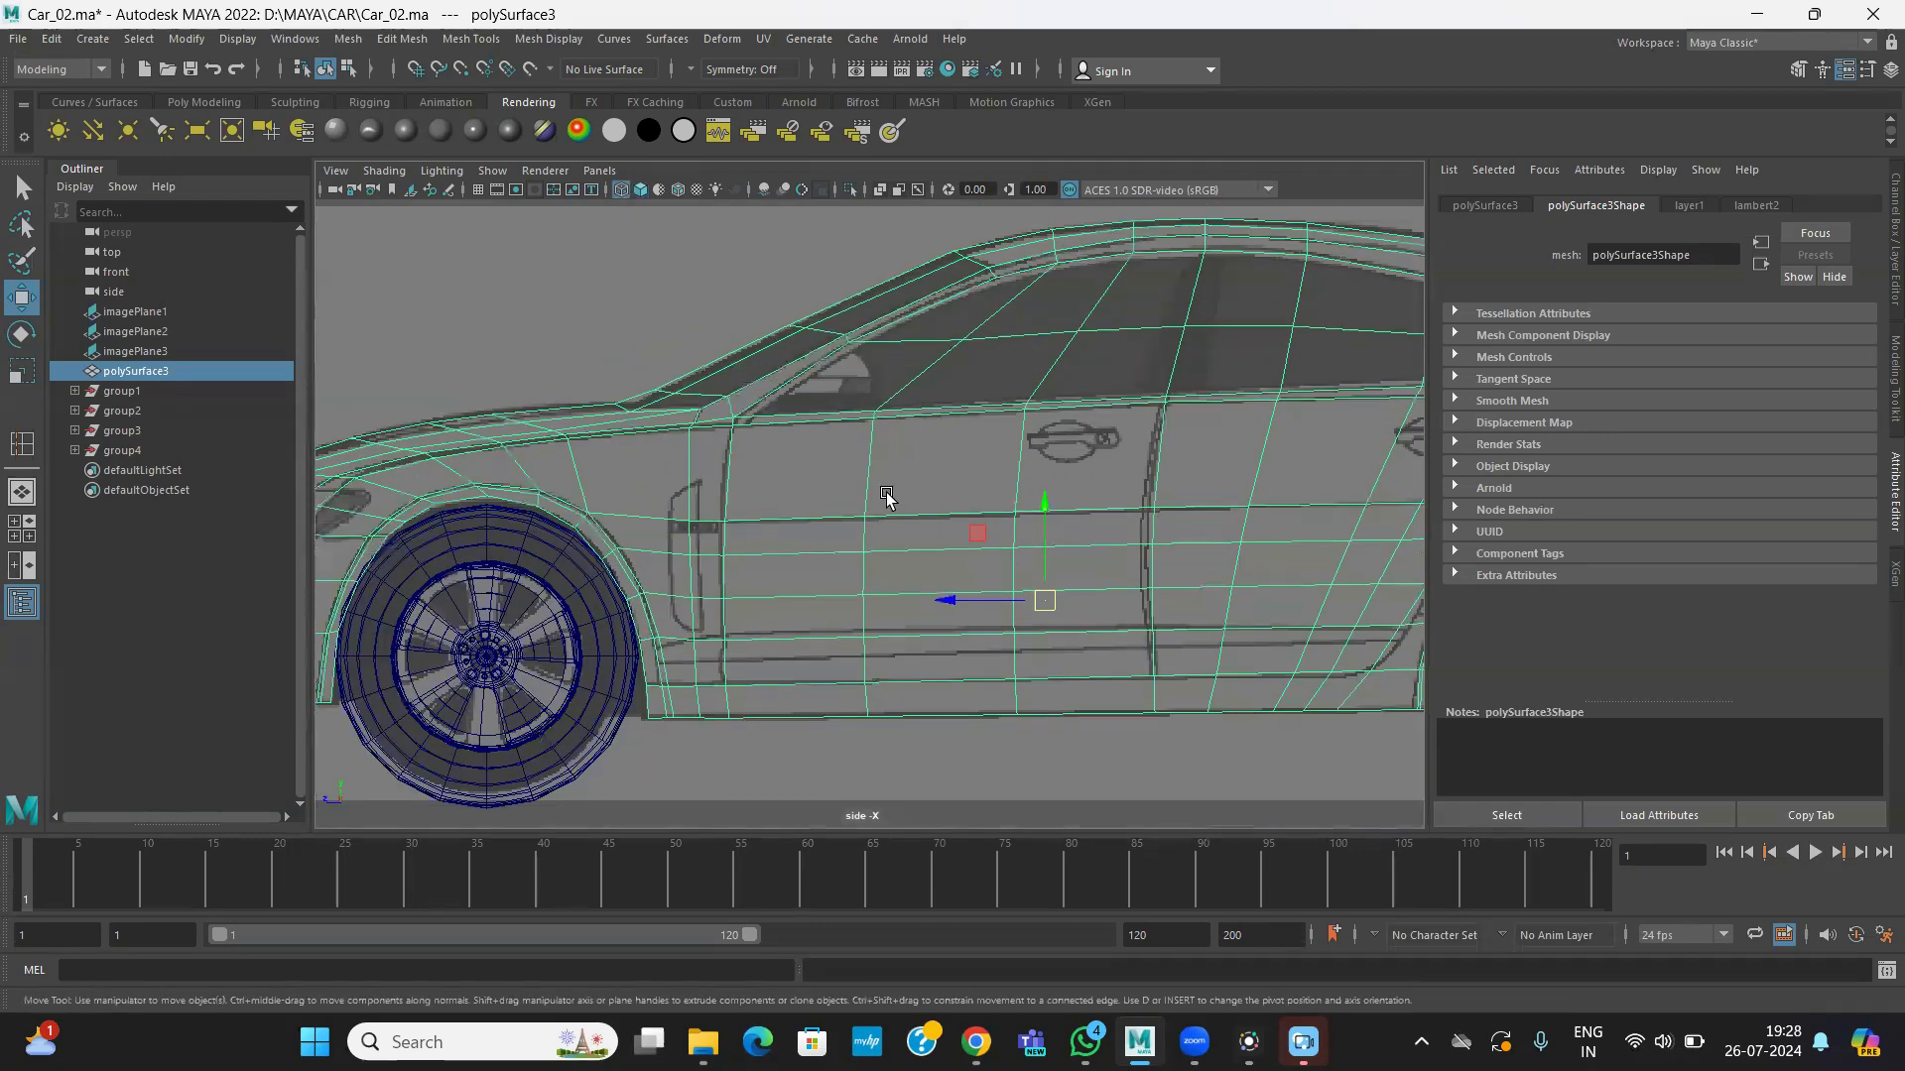
scroll(731, 545, "up", 2)
scroll(1016, 599, "up", 2)
scroll(957, 658, "up", 2)
scroll(822, 429, "up", 2)
key("F9")
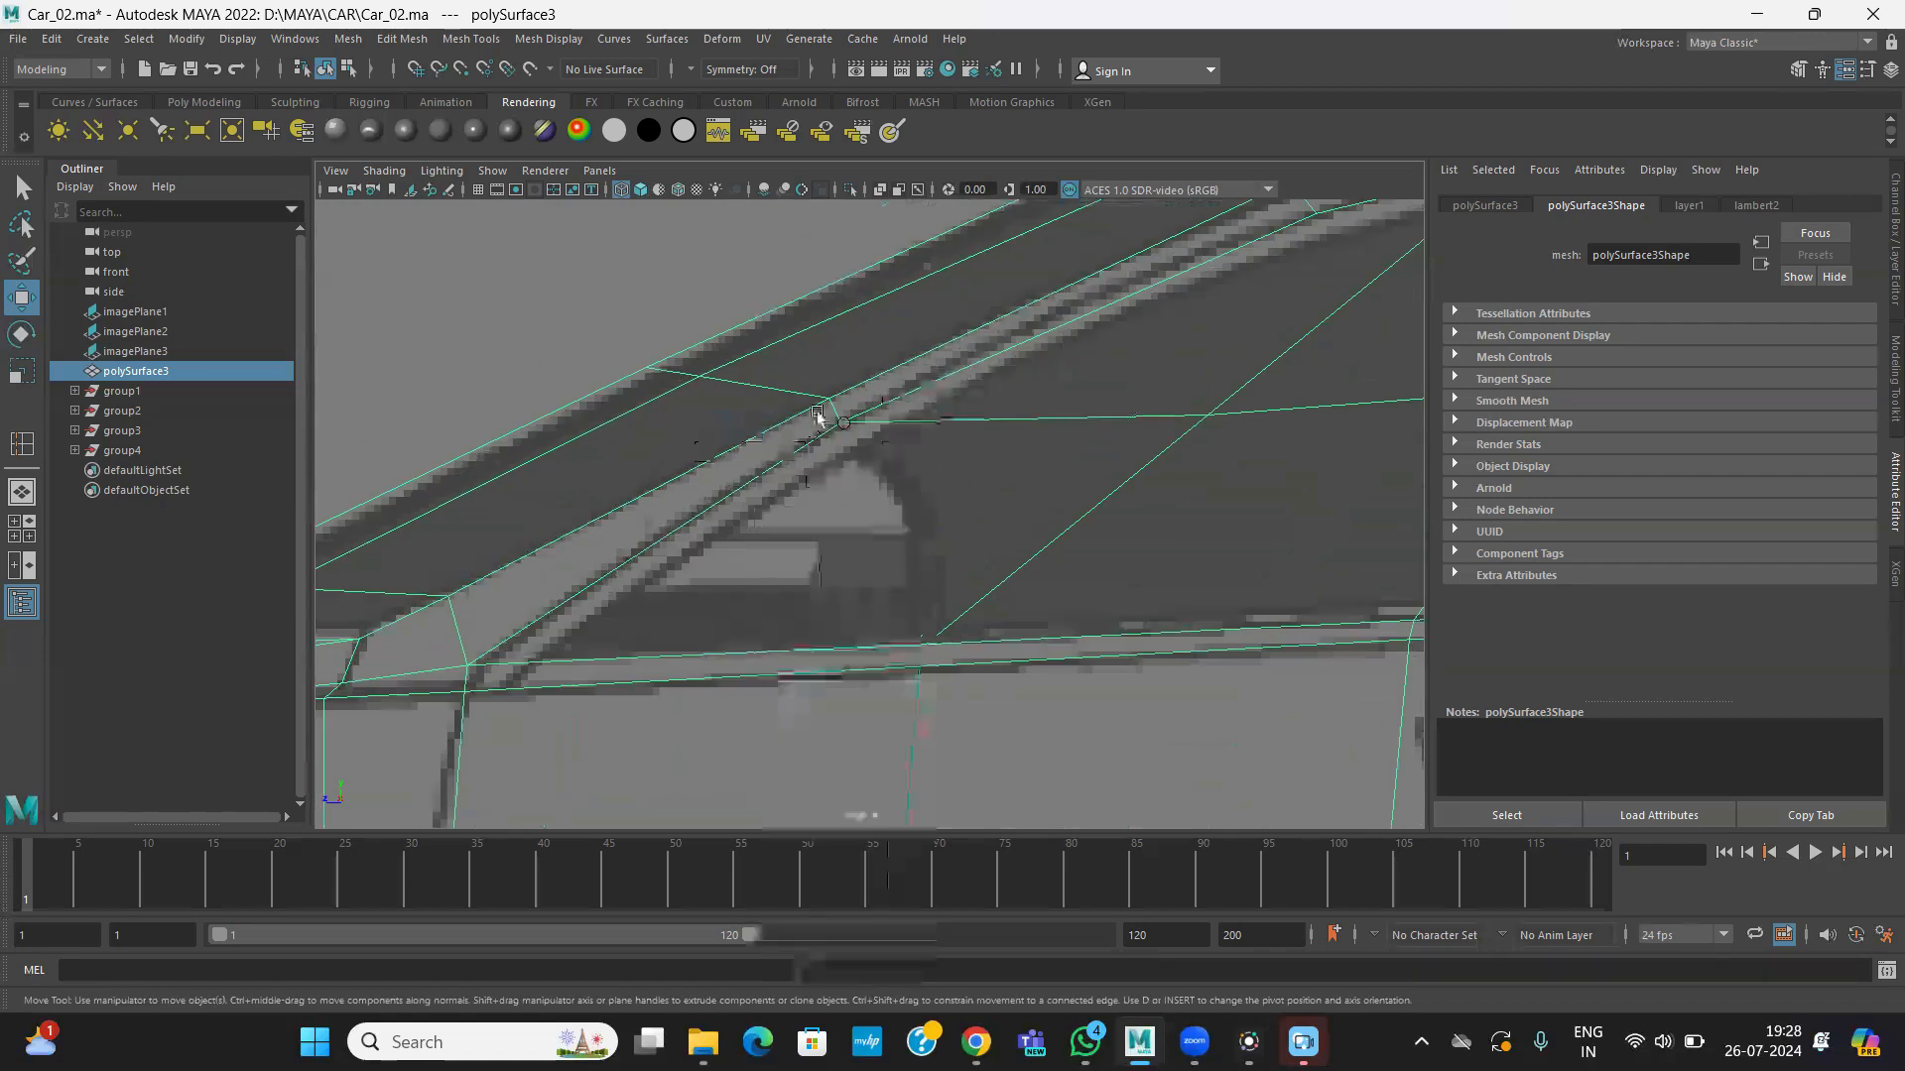
left_click(848, 417)
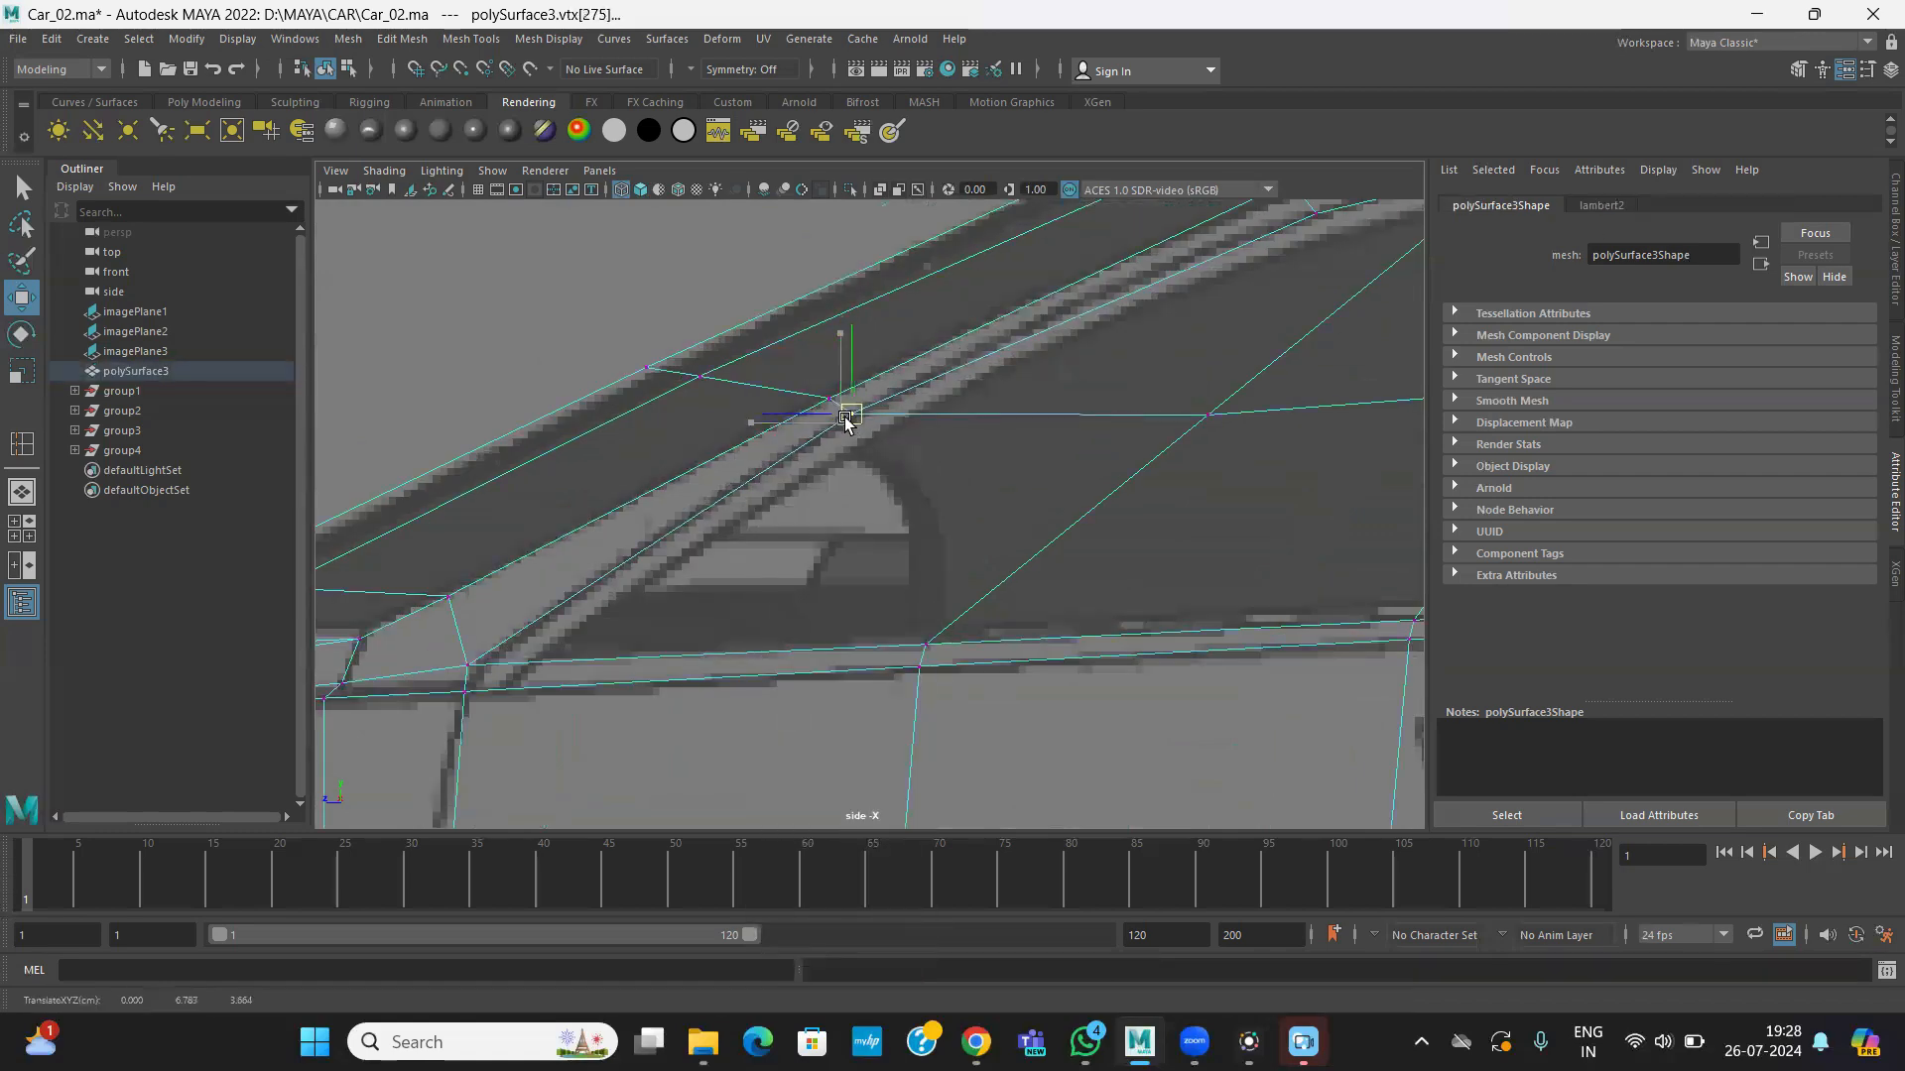
- Examine how the side mesh follows the blueprint along the window frame, rear door, wheel arch and front door
scroll(1064, 375, "down", 2)
middle_click_drag(1012, 422, 586, 502, "alt")
scroll(722, 406, "up", 3)
middle_click_drag(726, 407, 739, 481, "alt")
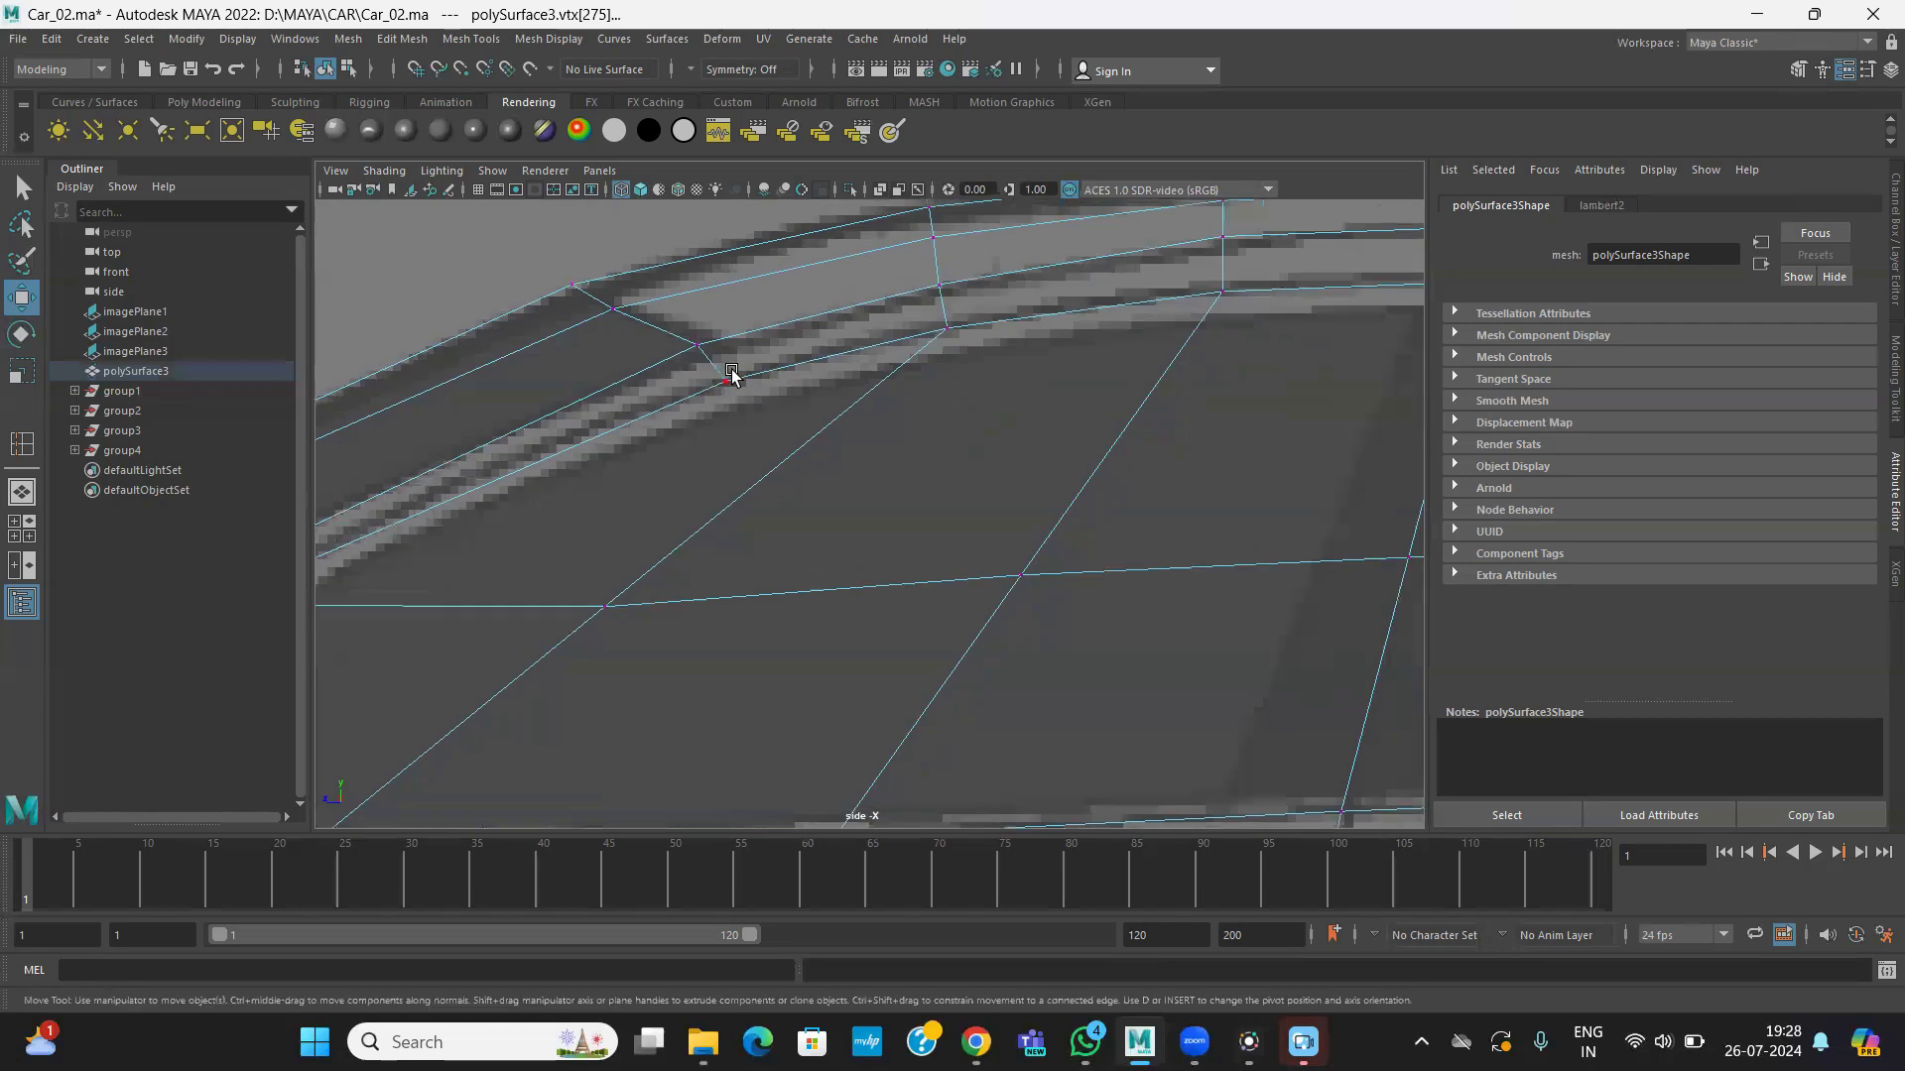
scroll(958, 316, "down", 2)
scroll(850, 383, "down", 1)
scroll(850, 374, "down", 1)
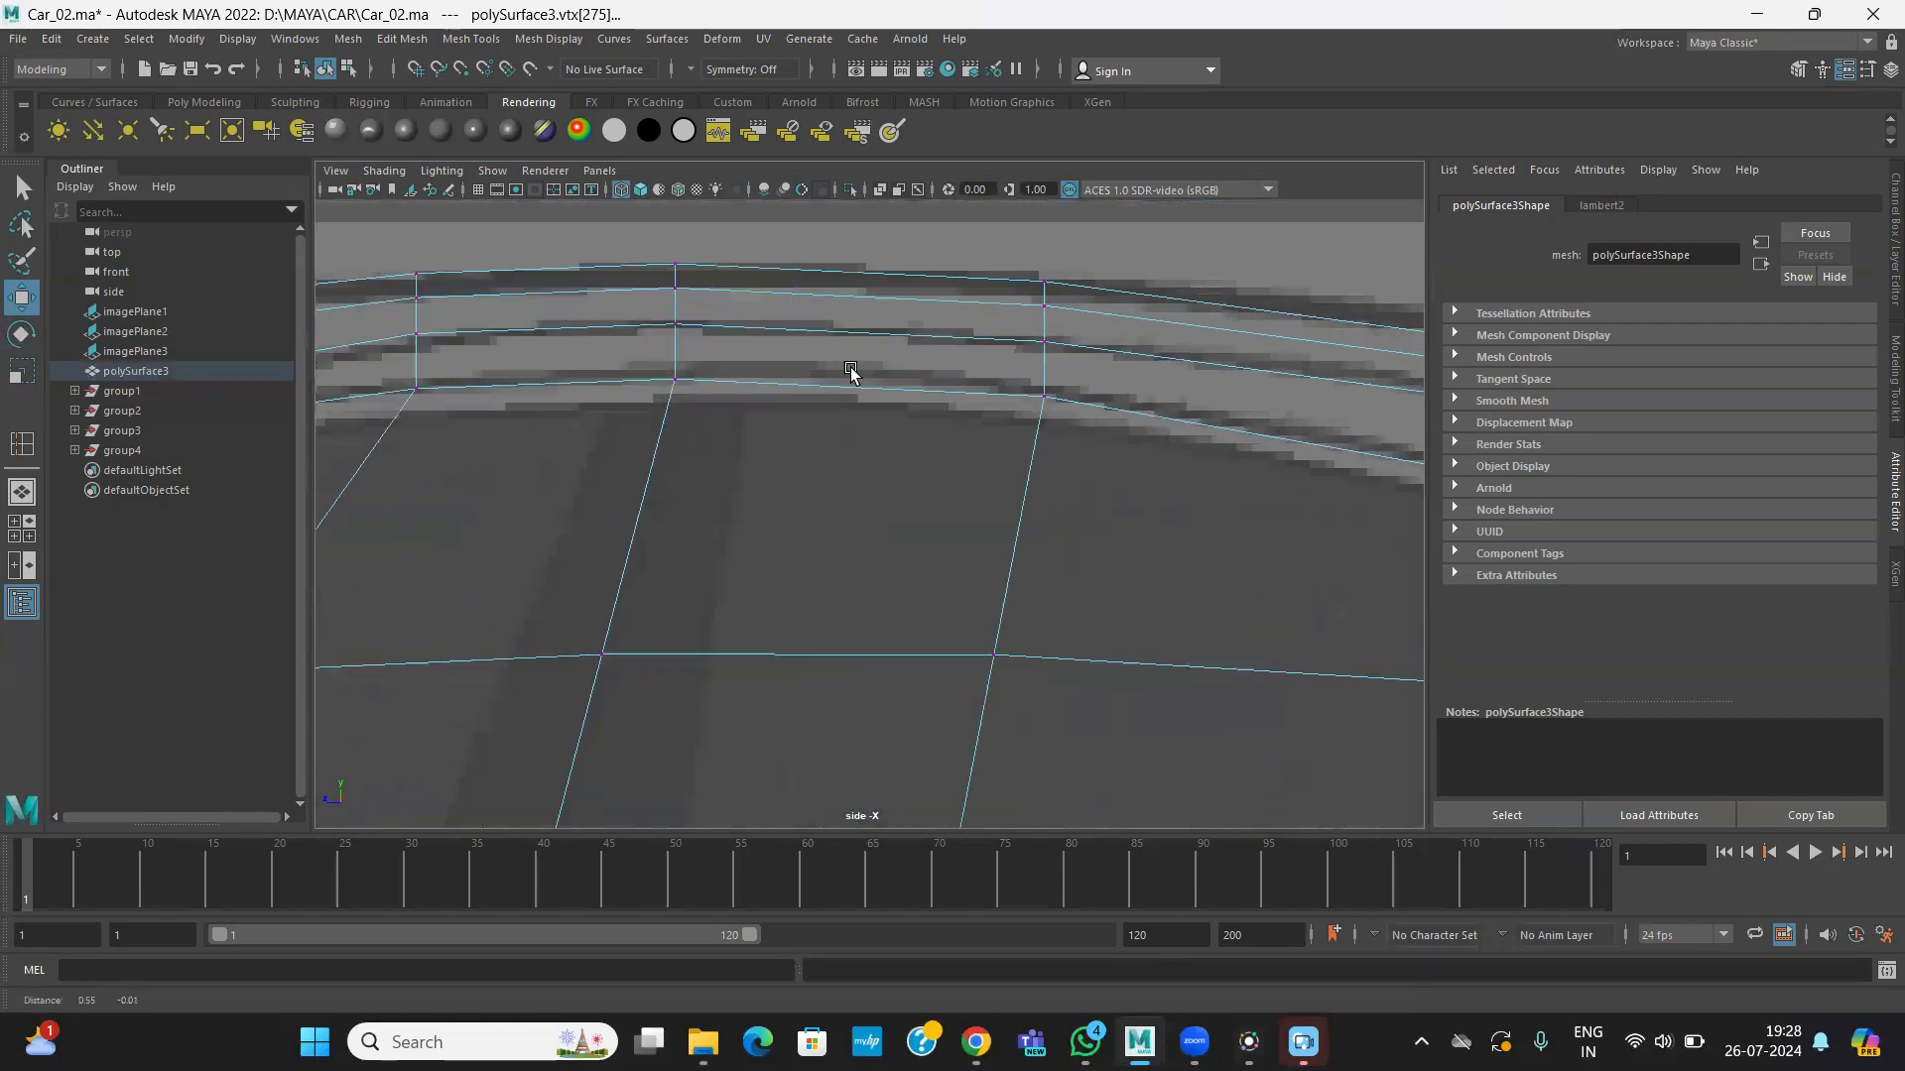
scroll(1041, 434, "down", 2)
scroll(1032, 436, "down", 2)
middle_click_drag(974, 436, 1022, 385, "alt")
scroll(928, 470, "up", 2)
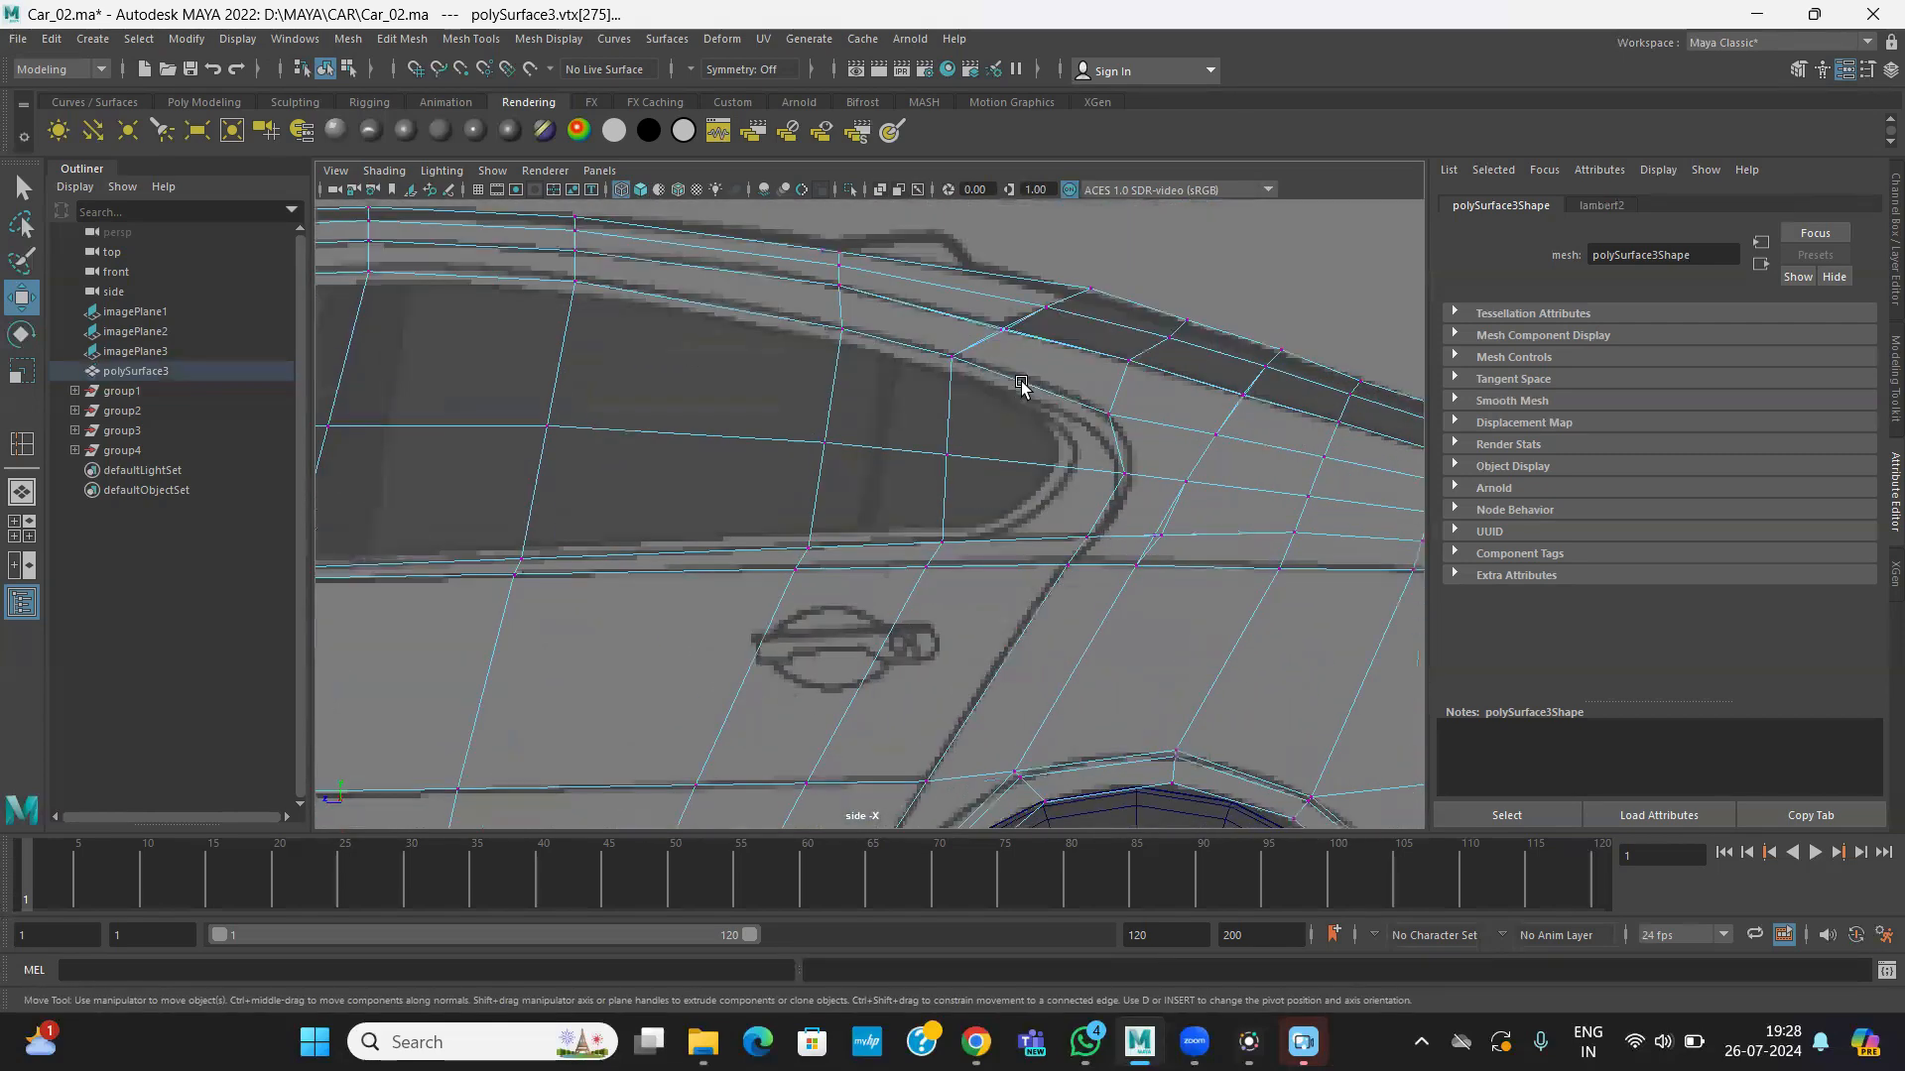
middle_click_drag(889, 794, 1146, 461, "alt")
scroll(1071, 555, "up", 1)
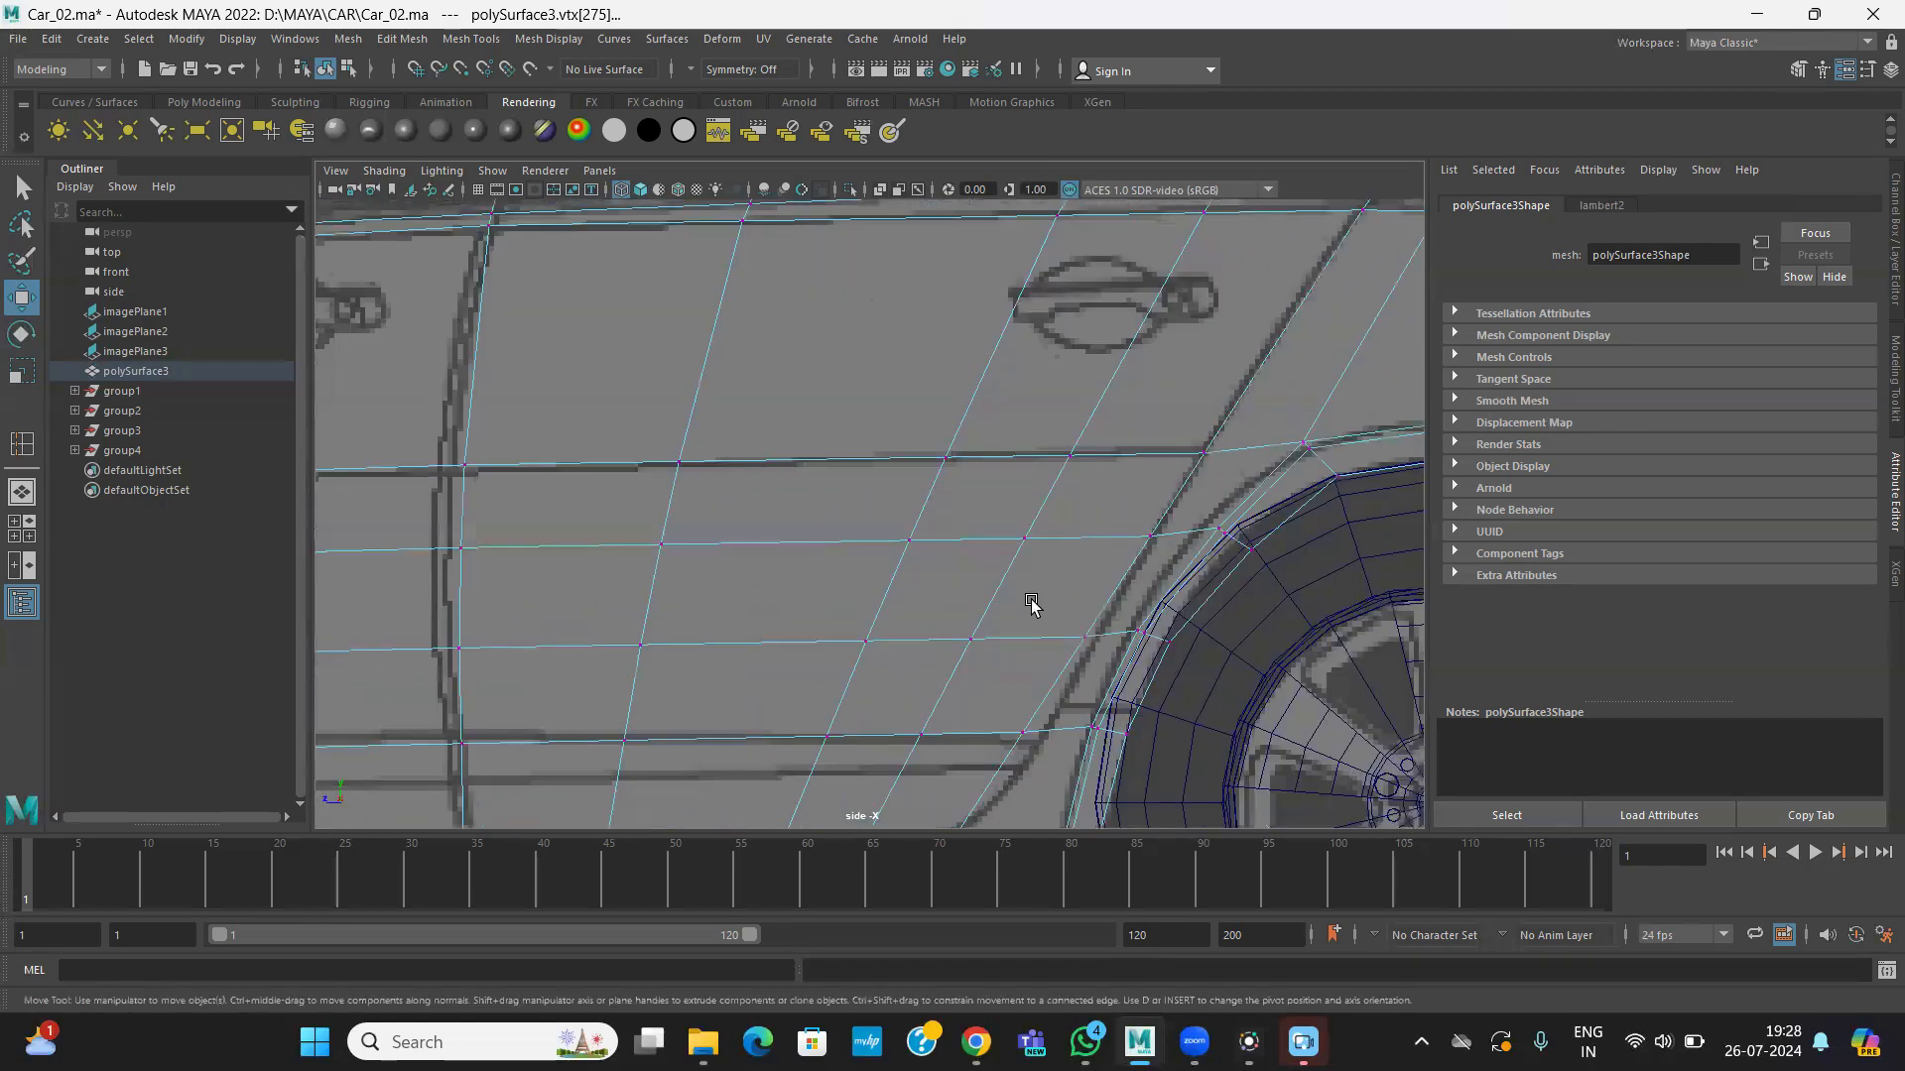
middle_click_drag(1042, 742, 1151, 529, "alt")
scroll(950, 564, "down", 4)
middle_click_drag(749, 617, 1049, 587, "alt")
middle_click_drag(645, 409, 902, 557, "alt")
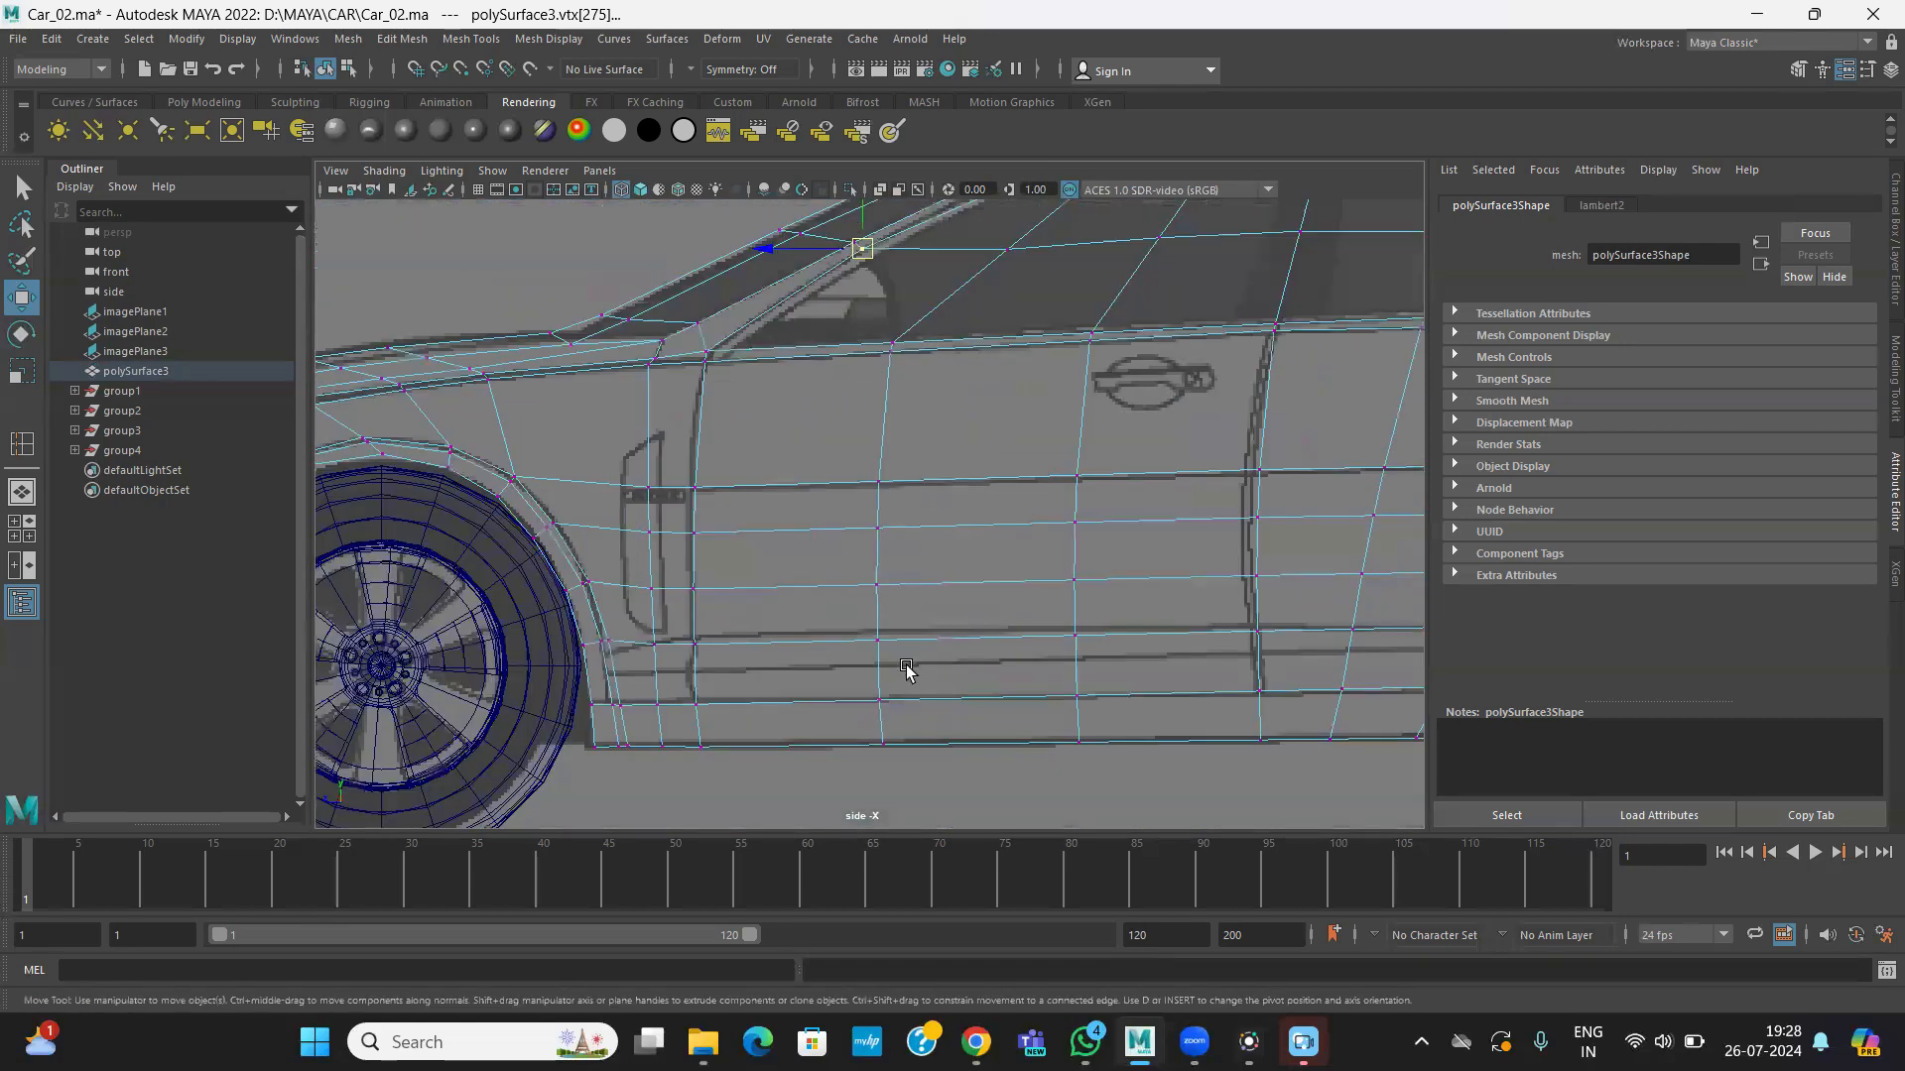
middle_click_drag(906, 667, 909, 767, "alt")
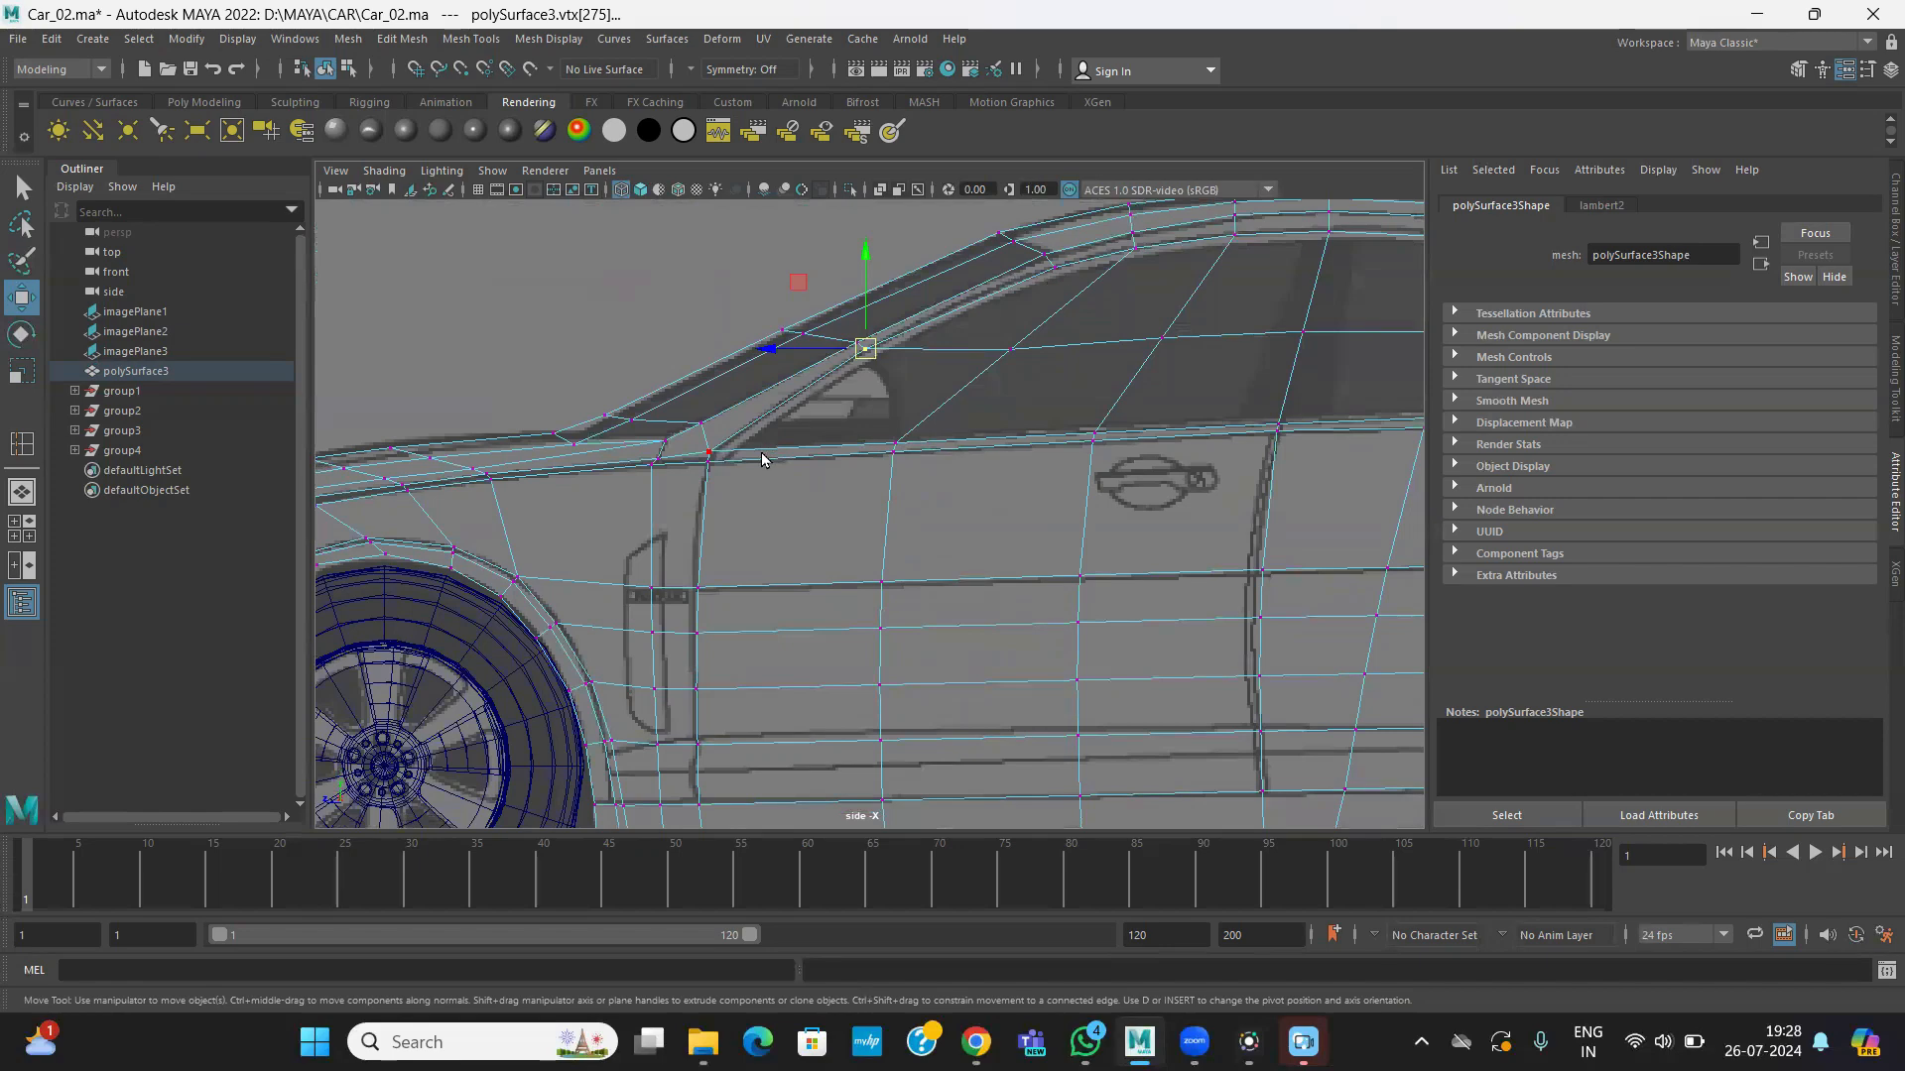
- Select the front door's foremost face below the window line and set symmetry to Object X
right_click_drag(762, 453, 762, 501)
left_click(760, 515)
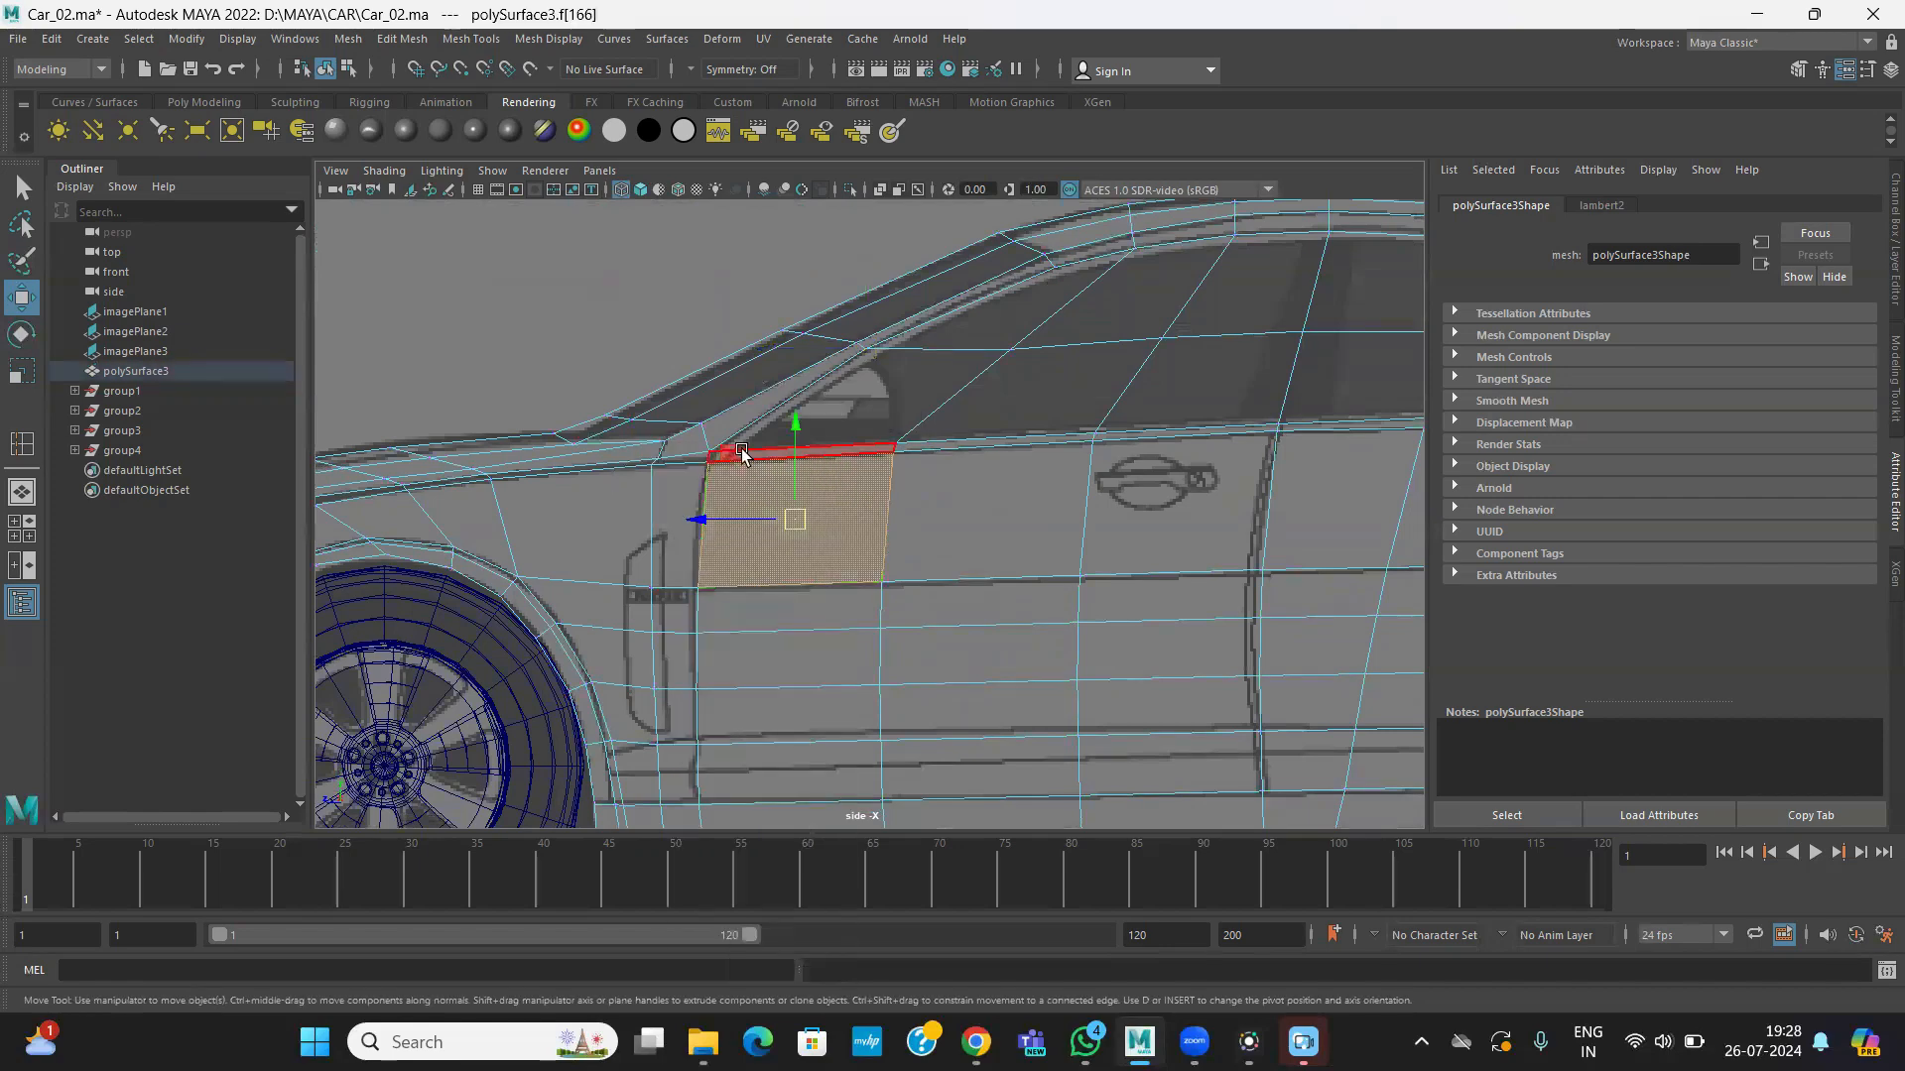
key("space")
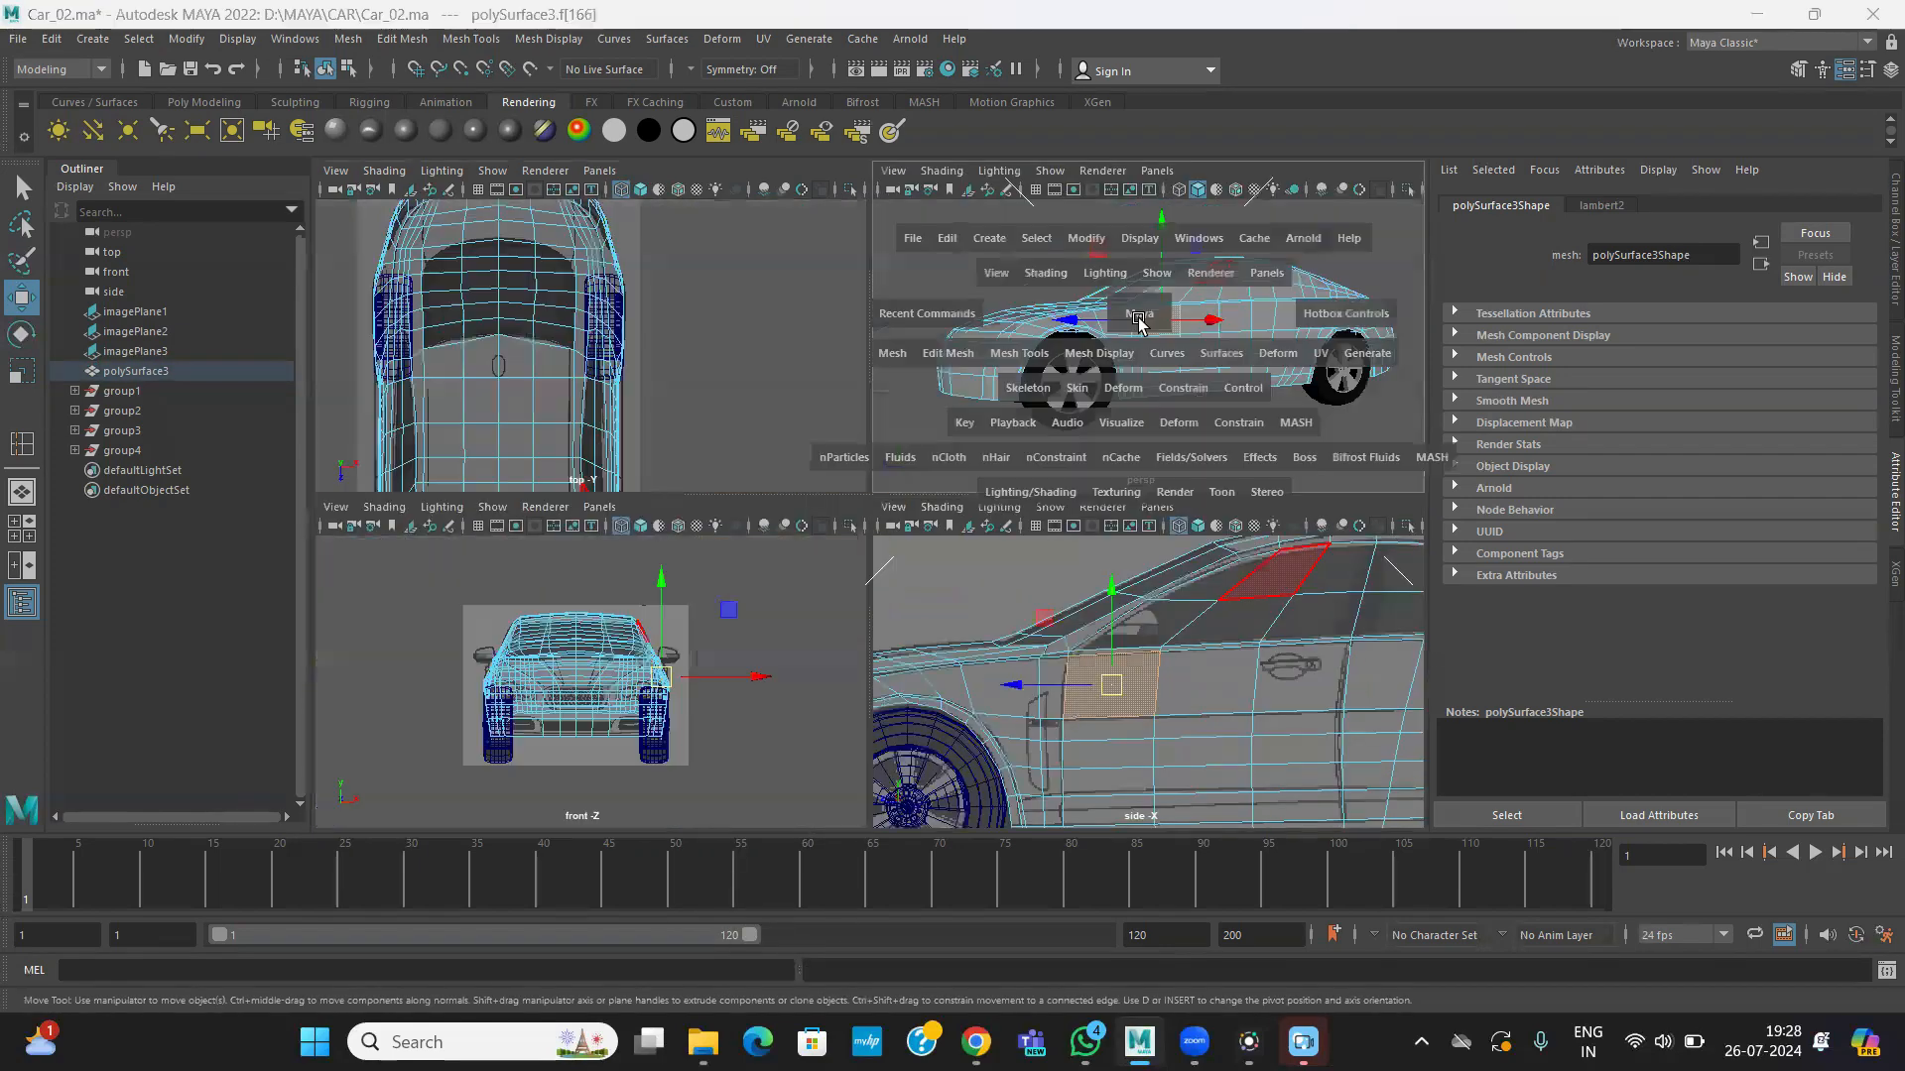
key("space")
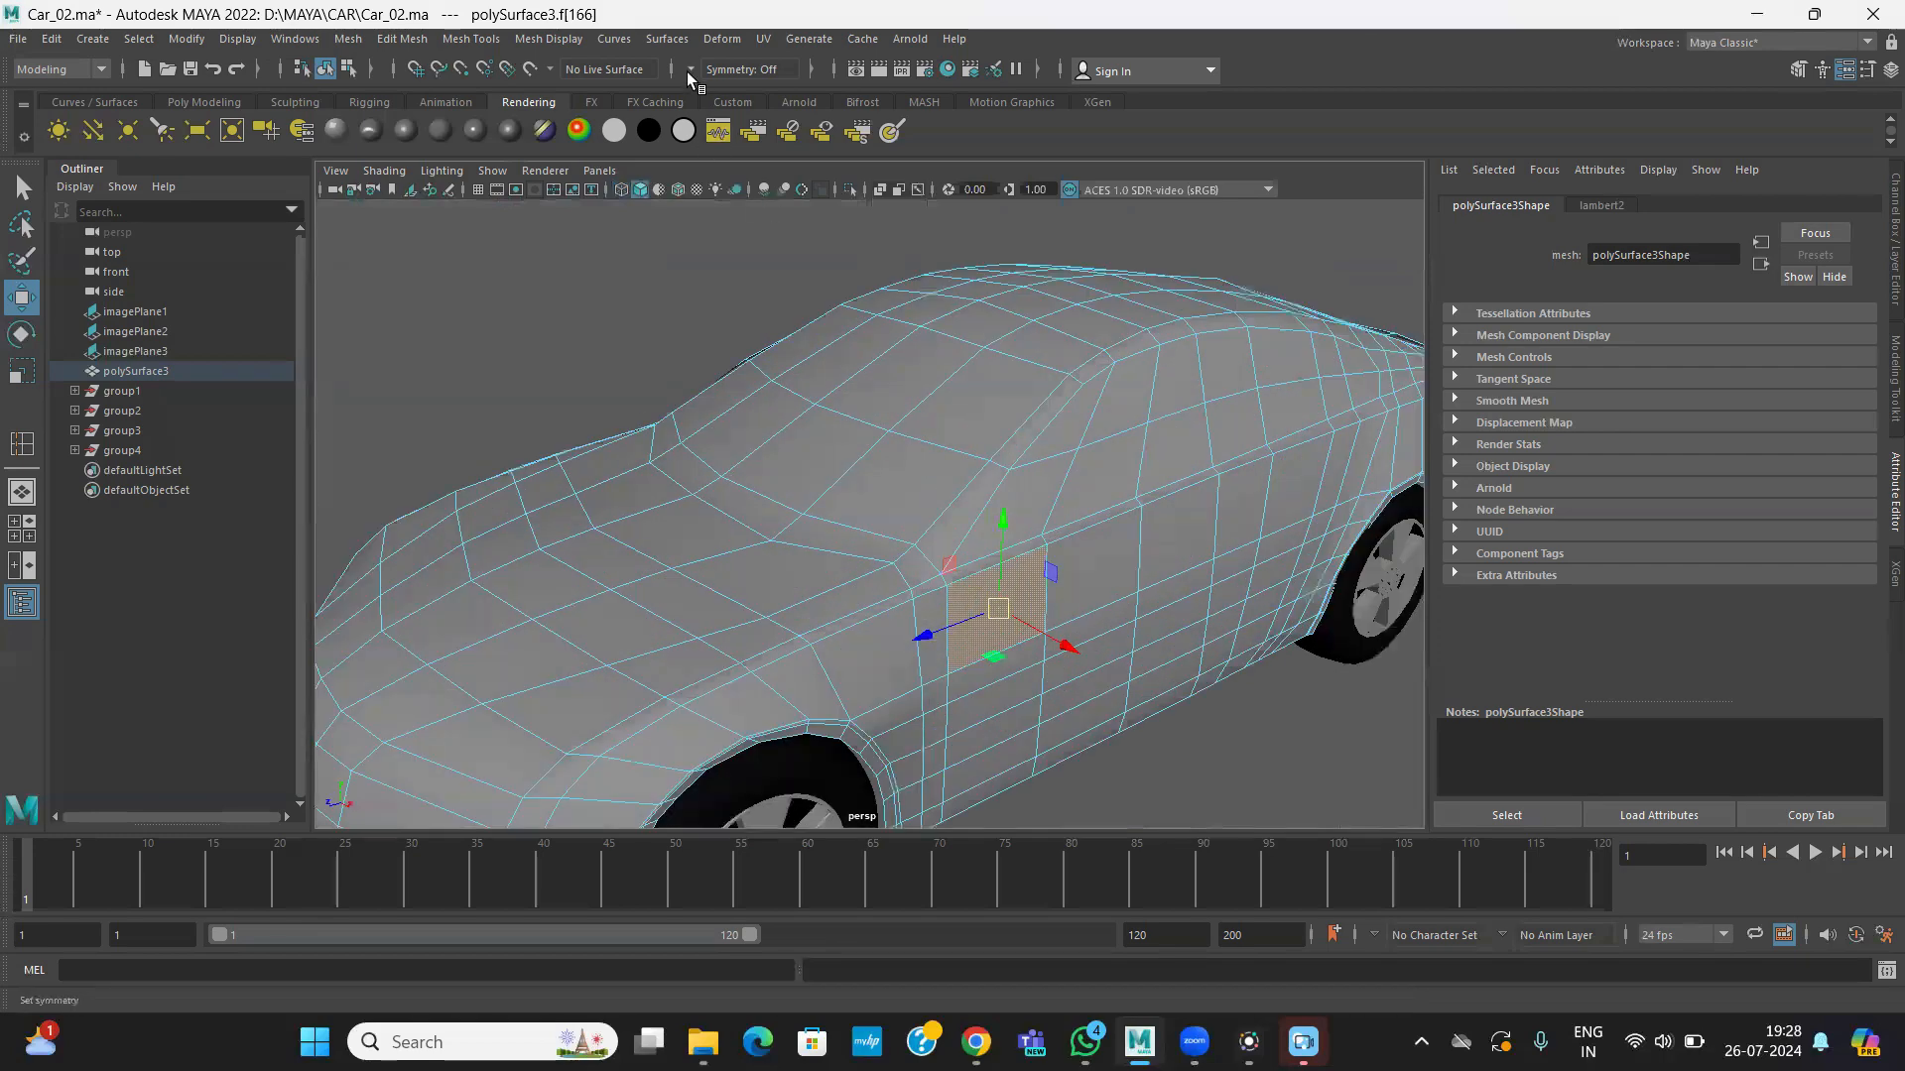
left_click(691, 69)
left_click(724, 158)
left_click_drag(441, 417, 546, 395, "alt")
scroll(793, 516, "up", 3)
- In the side view, add the front part of the side-window faces to the door face selection
key("space")
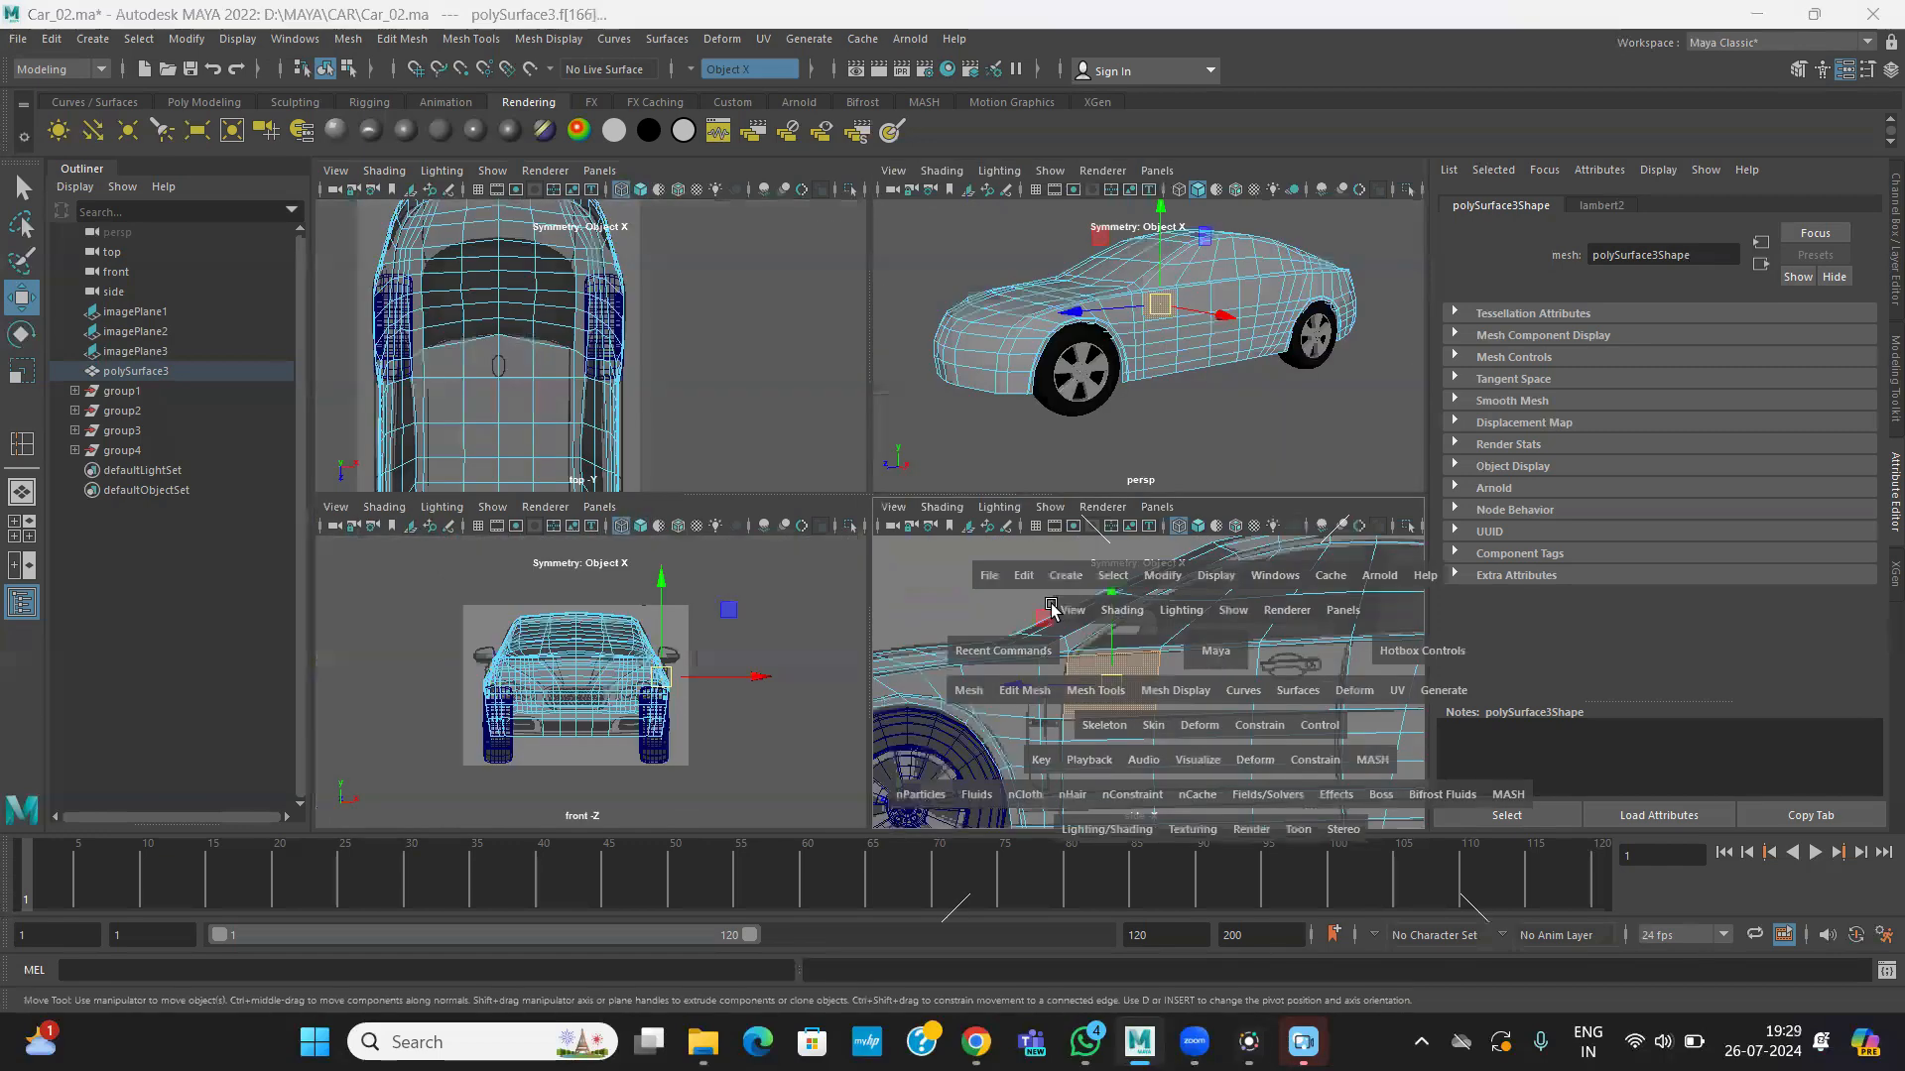
key("space")
middle_click_drag(927, 588, 931, 642, "alt")
scroll(854, 599, "up", 3)
scroll(890, 554, "up", 2)
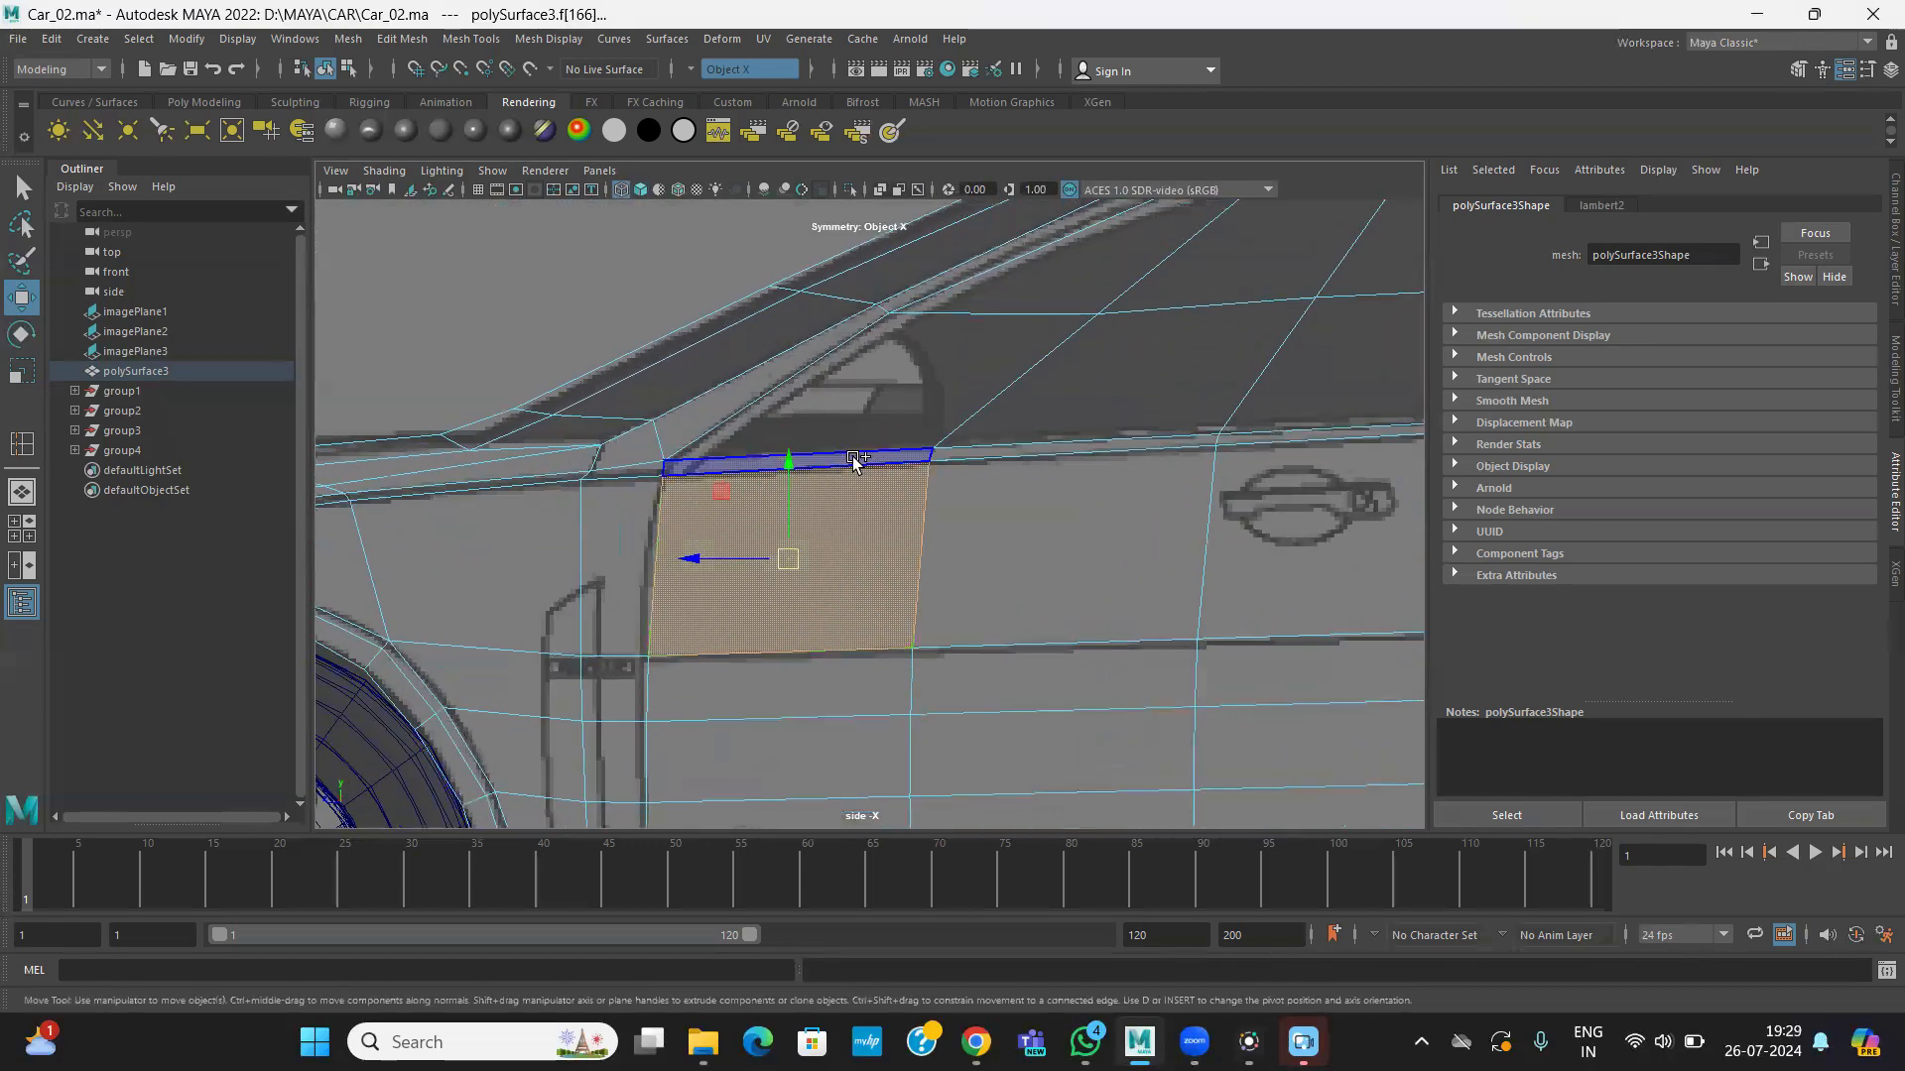
left_click(872, 413, "shift")
left_click(1170, 288, "shift")
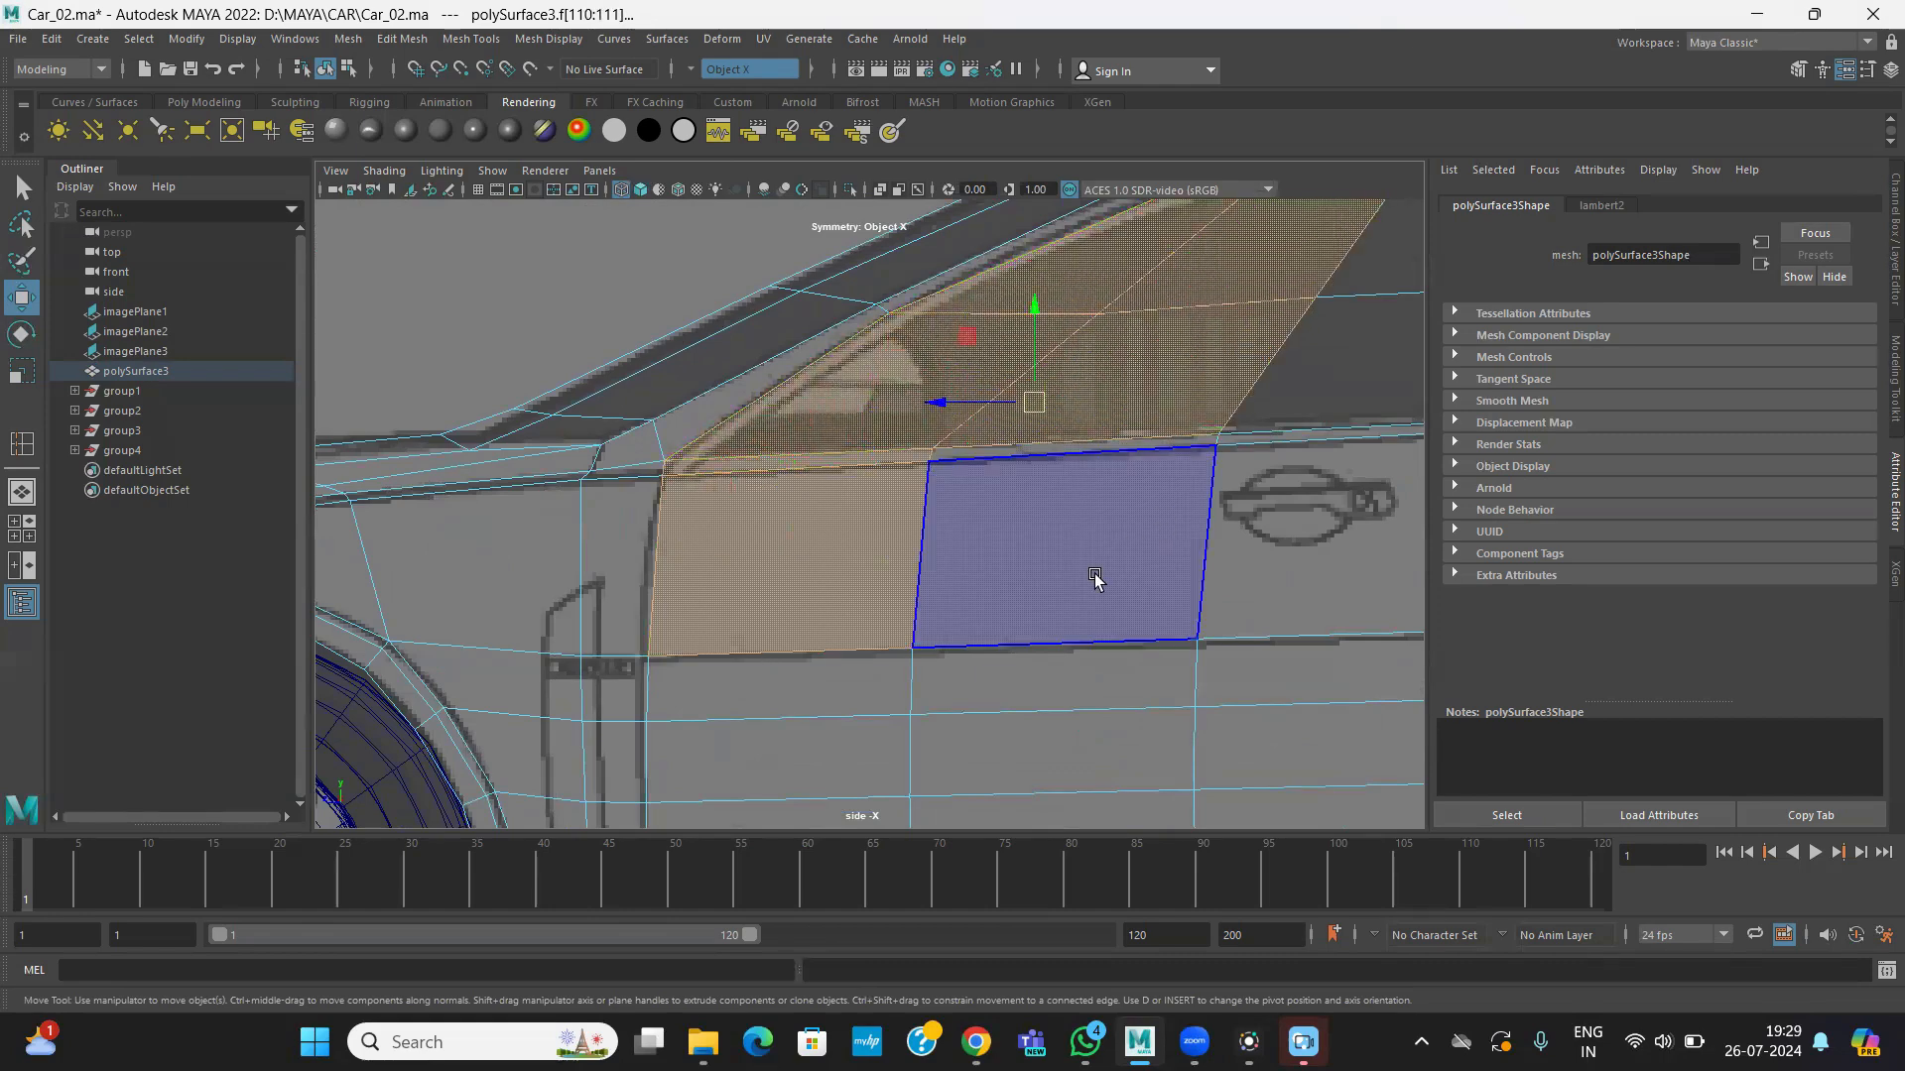
- Add the remaining upper row of side-window faces, back to the rear window corner, to the selection
scroll(1135, 549, "down", 5)
scroll(778, 523, "up", 6)
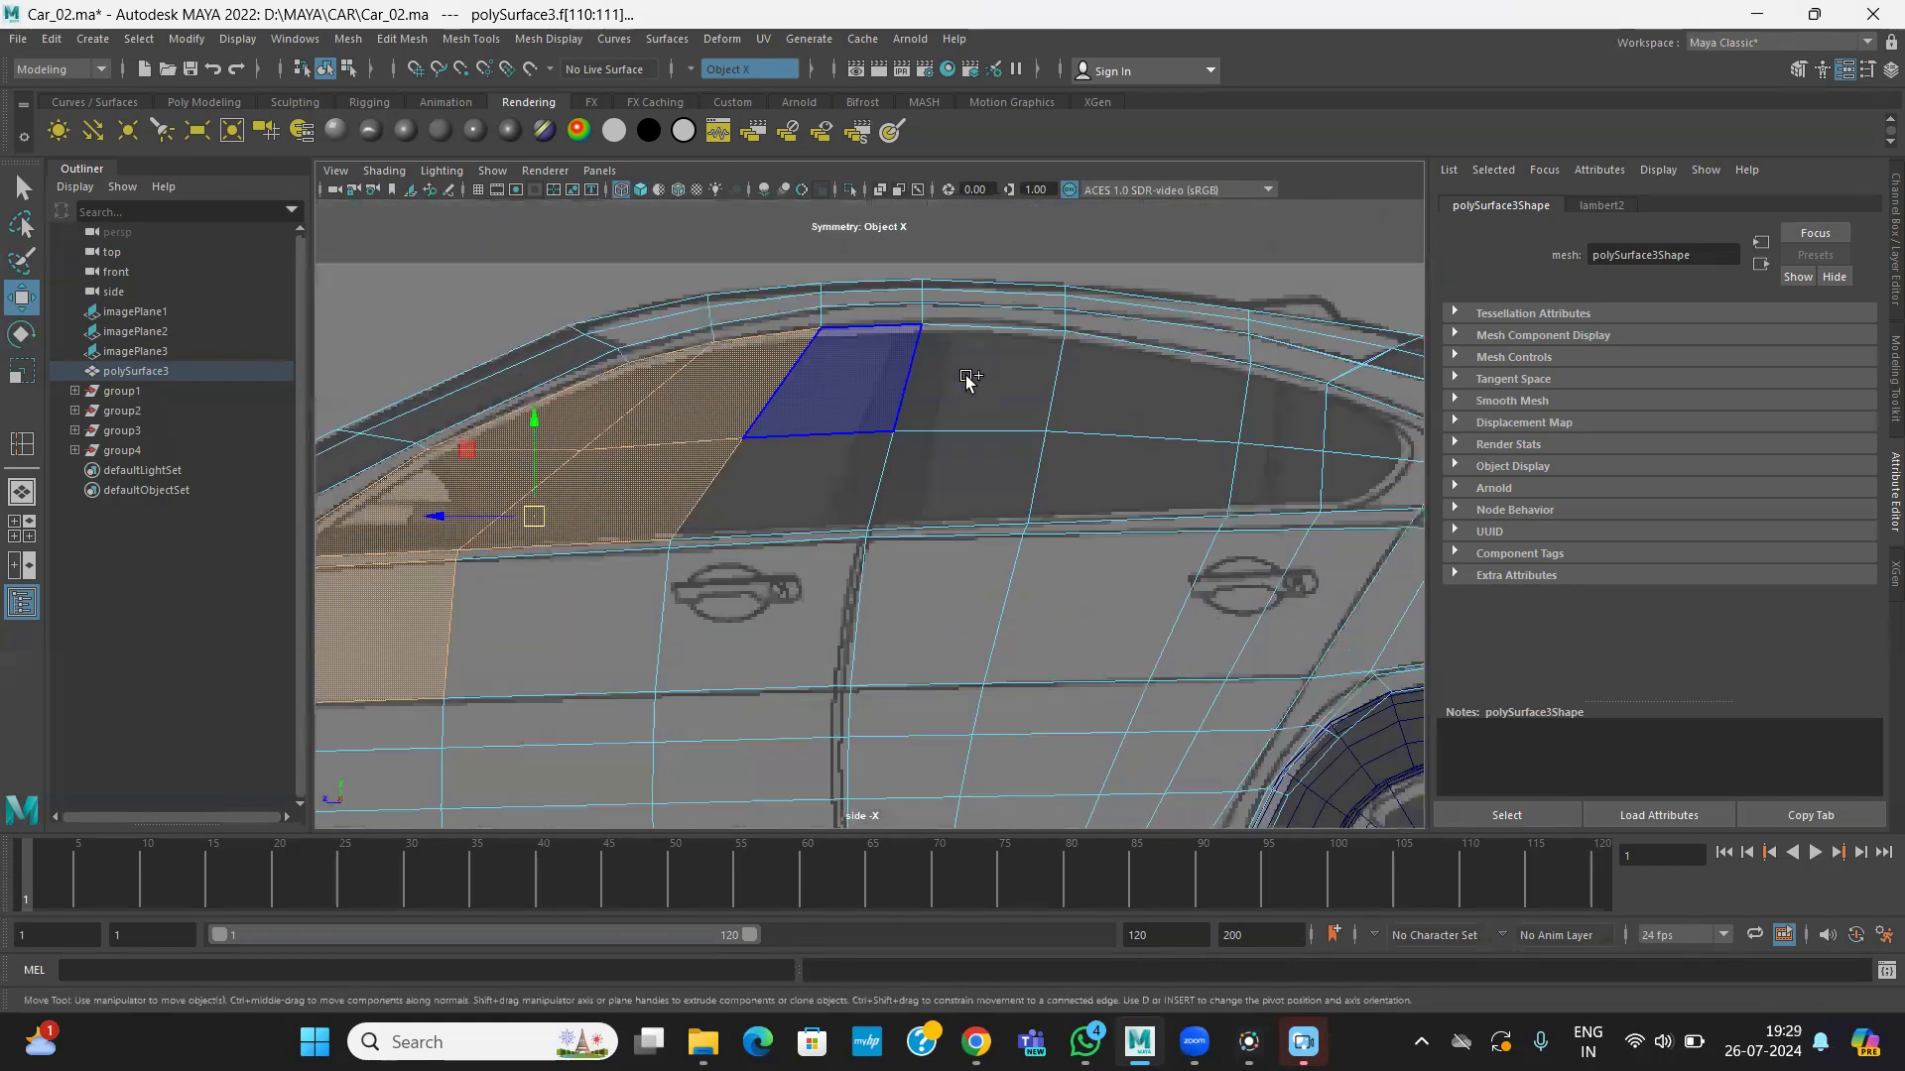
left_click(862, 383, "shift")
left_click(972, 381, "shift")
left_click(1141, 393, "shift")
left_click(1279, 417, "shift")
left_click(1359, 439, "shift")
- Add the remaining lower row of side-window faces to the selection
middle_click_drag(1188, 484, 1079, 486, "alt")
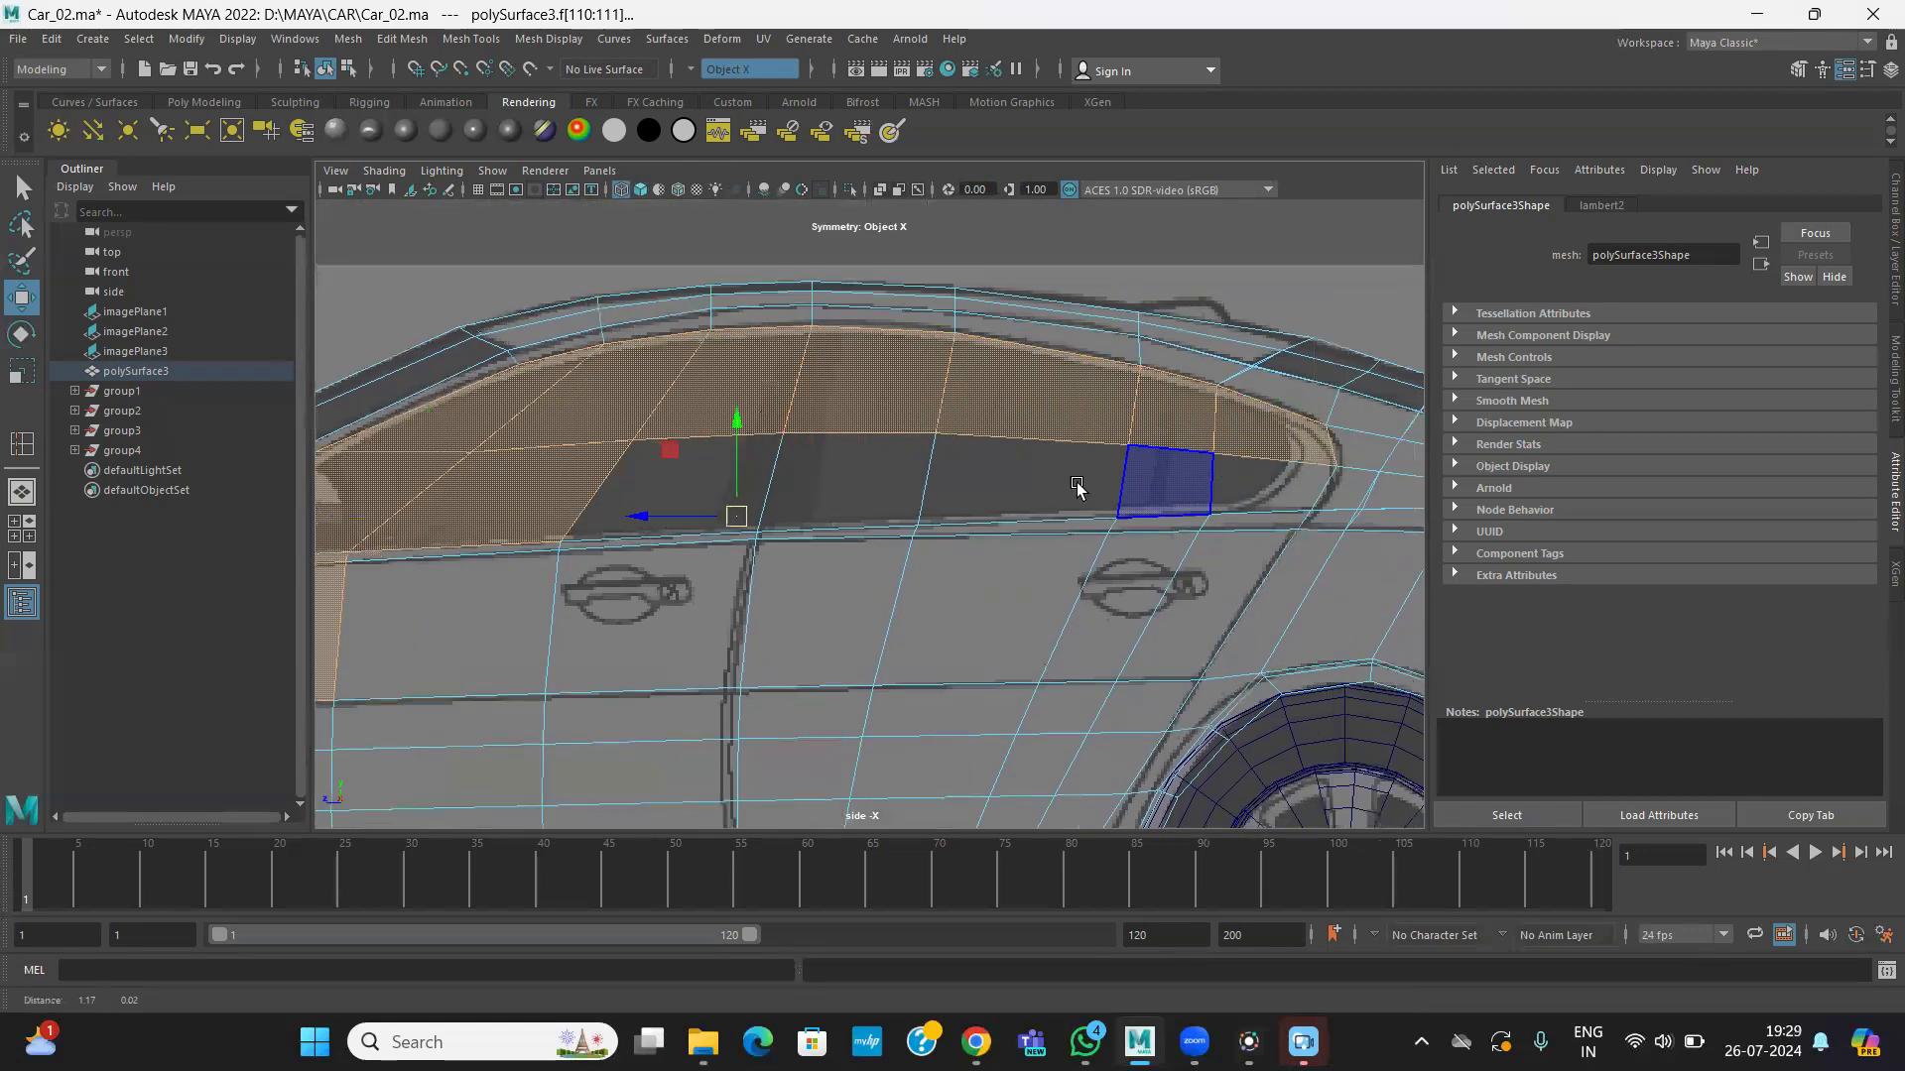
left_click(1140, 482, "shift")
left_click(1052, 481, "shift")
left_click(913, 482, "shift")
left_click(734, 484, "shift")
left_click(603, 486, "shift")
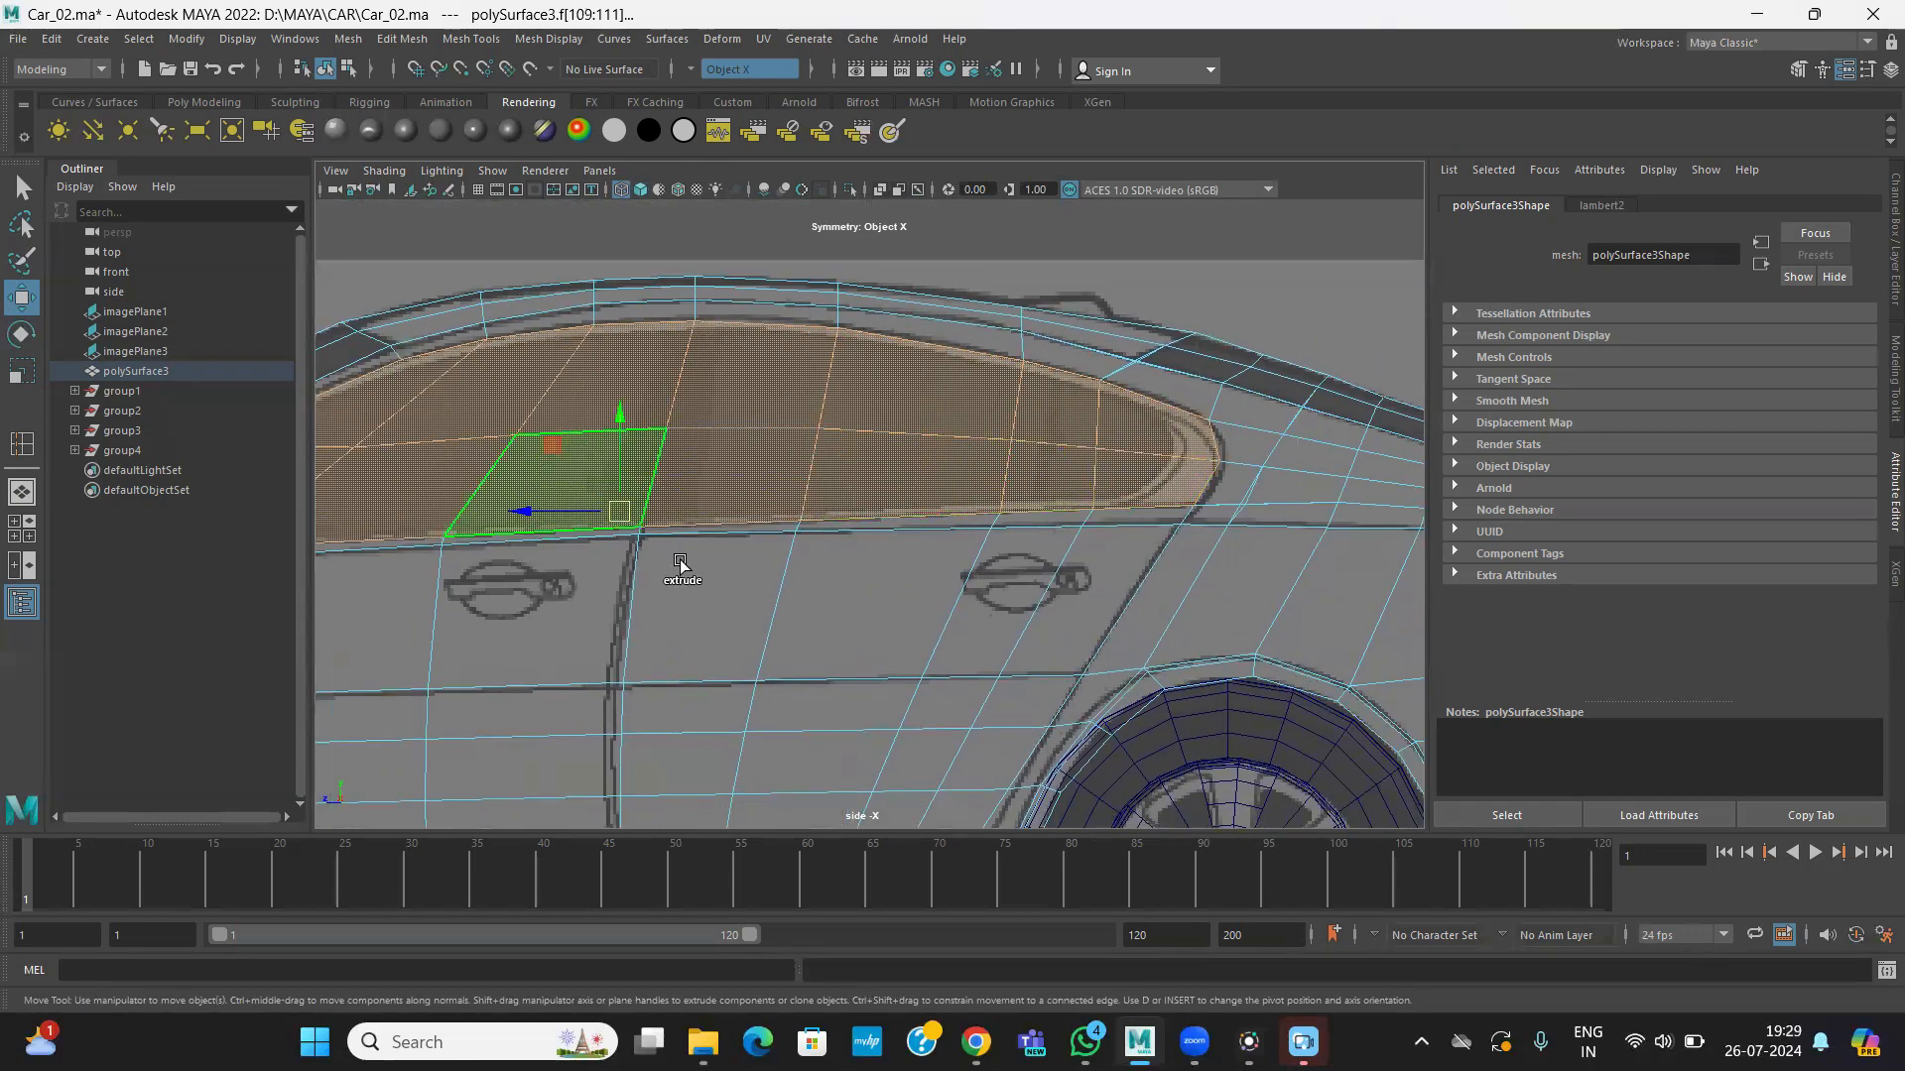
- Add the door faces around the two handles and the narrow strip under the windows to the selection
middle_click_drag(680, 563, 964, 486, "alt")
left_click(1131, 454, "shift")
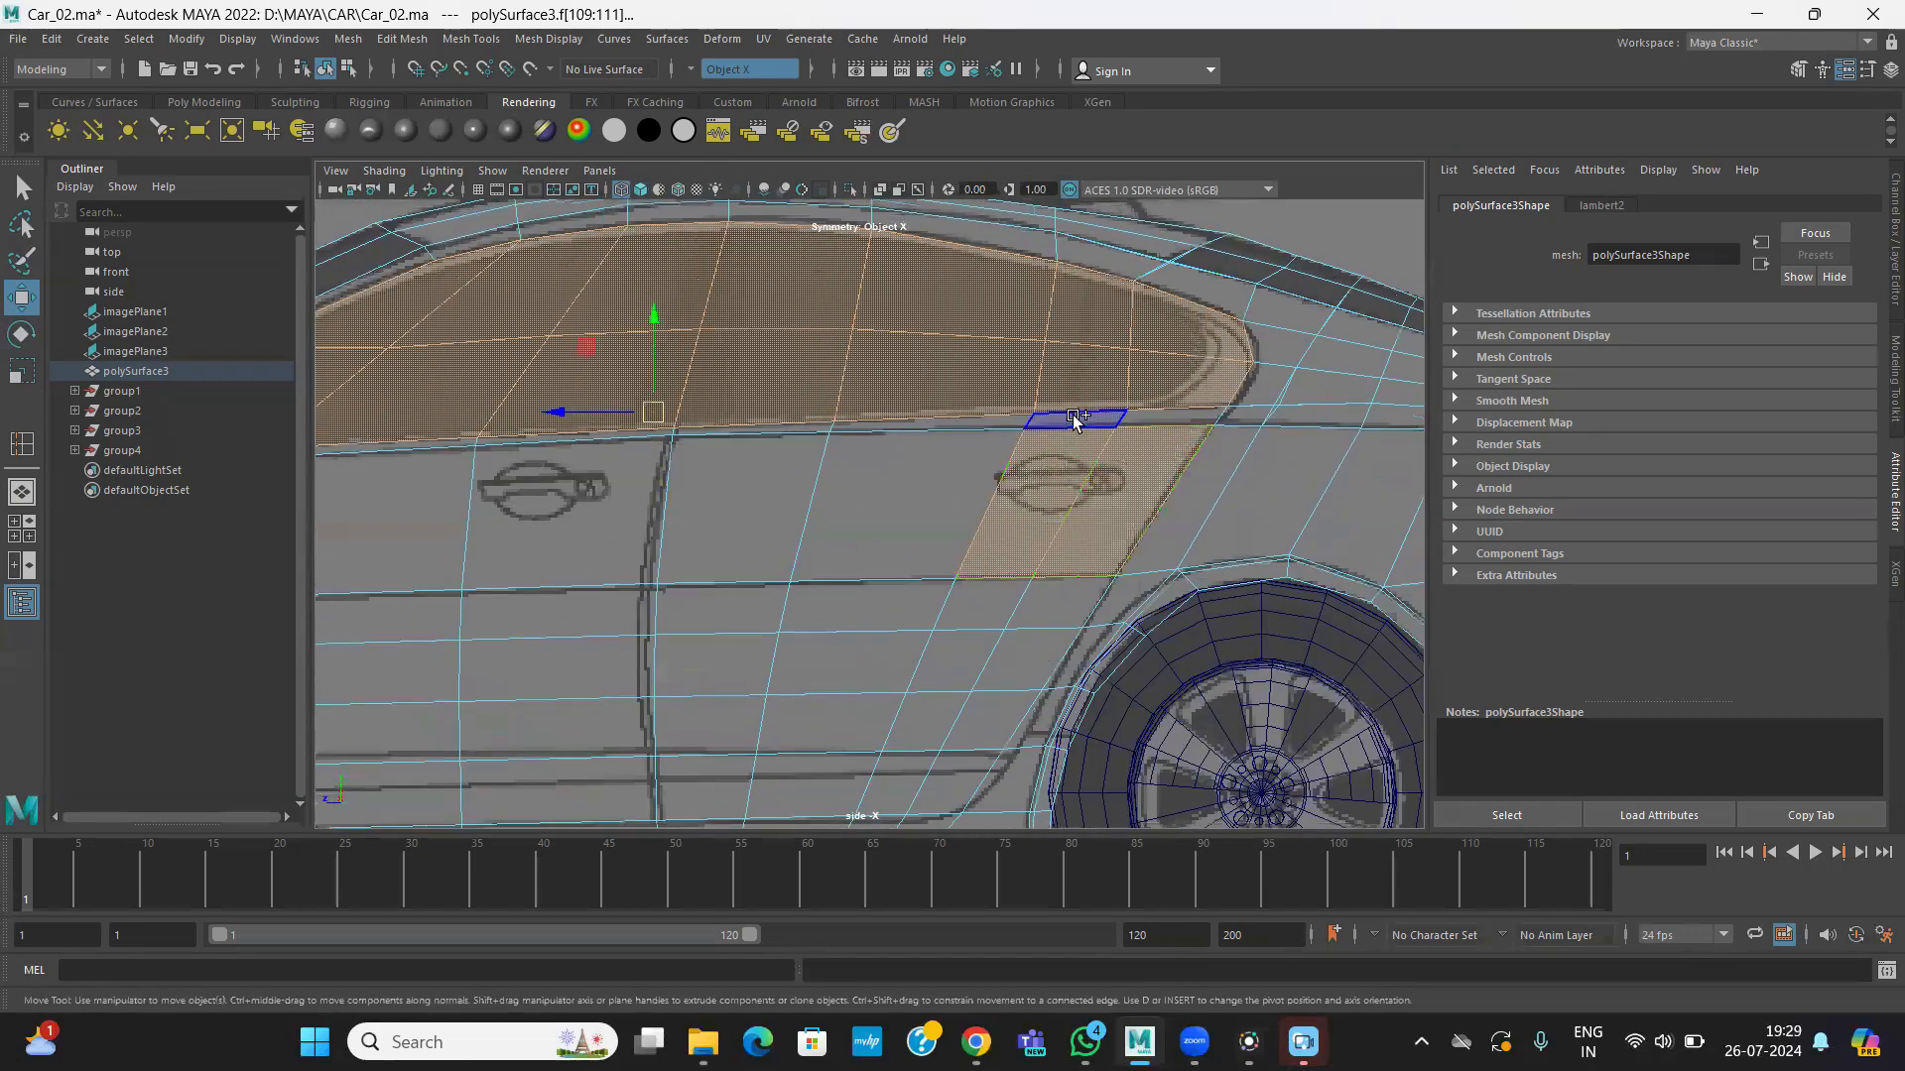
left_click(934, 425, "shift")
left_click(865, 488, "shift")
left_click(734, 510, "shift")
left_click(557, 518, "shift")
- Extend the selection over the rear door's lower faces next to the rear wheel arch
middle_click_drag(856, 464, 916, 303, "alt")
left_click(1109, 434, "shift")
left_click(1053, 442, "shift")
left_click(954, 447, "shift")
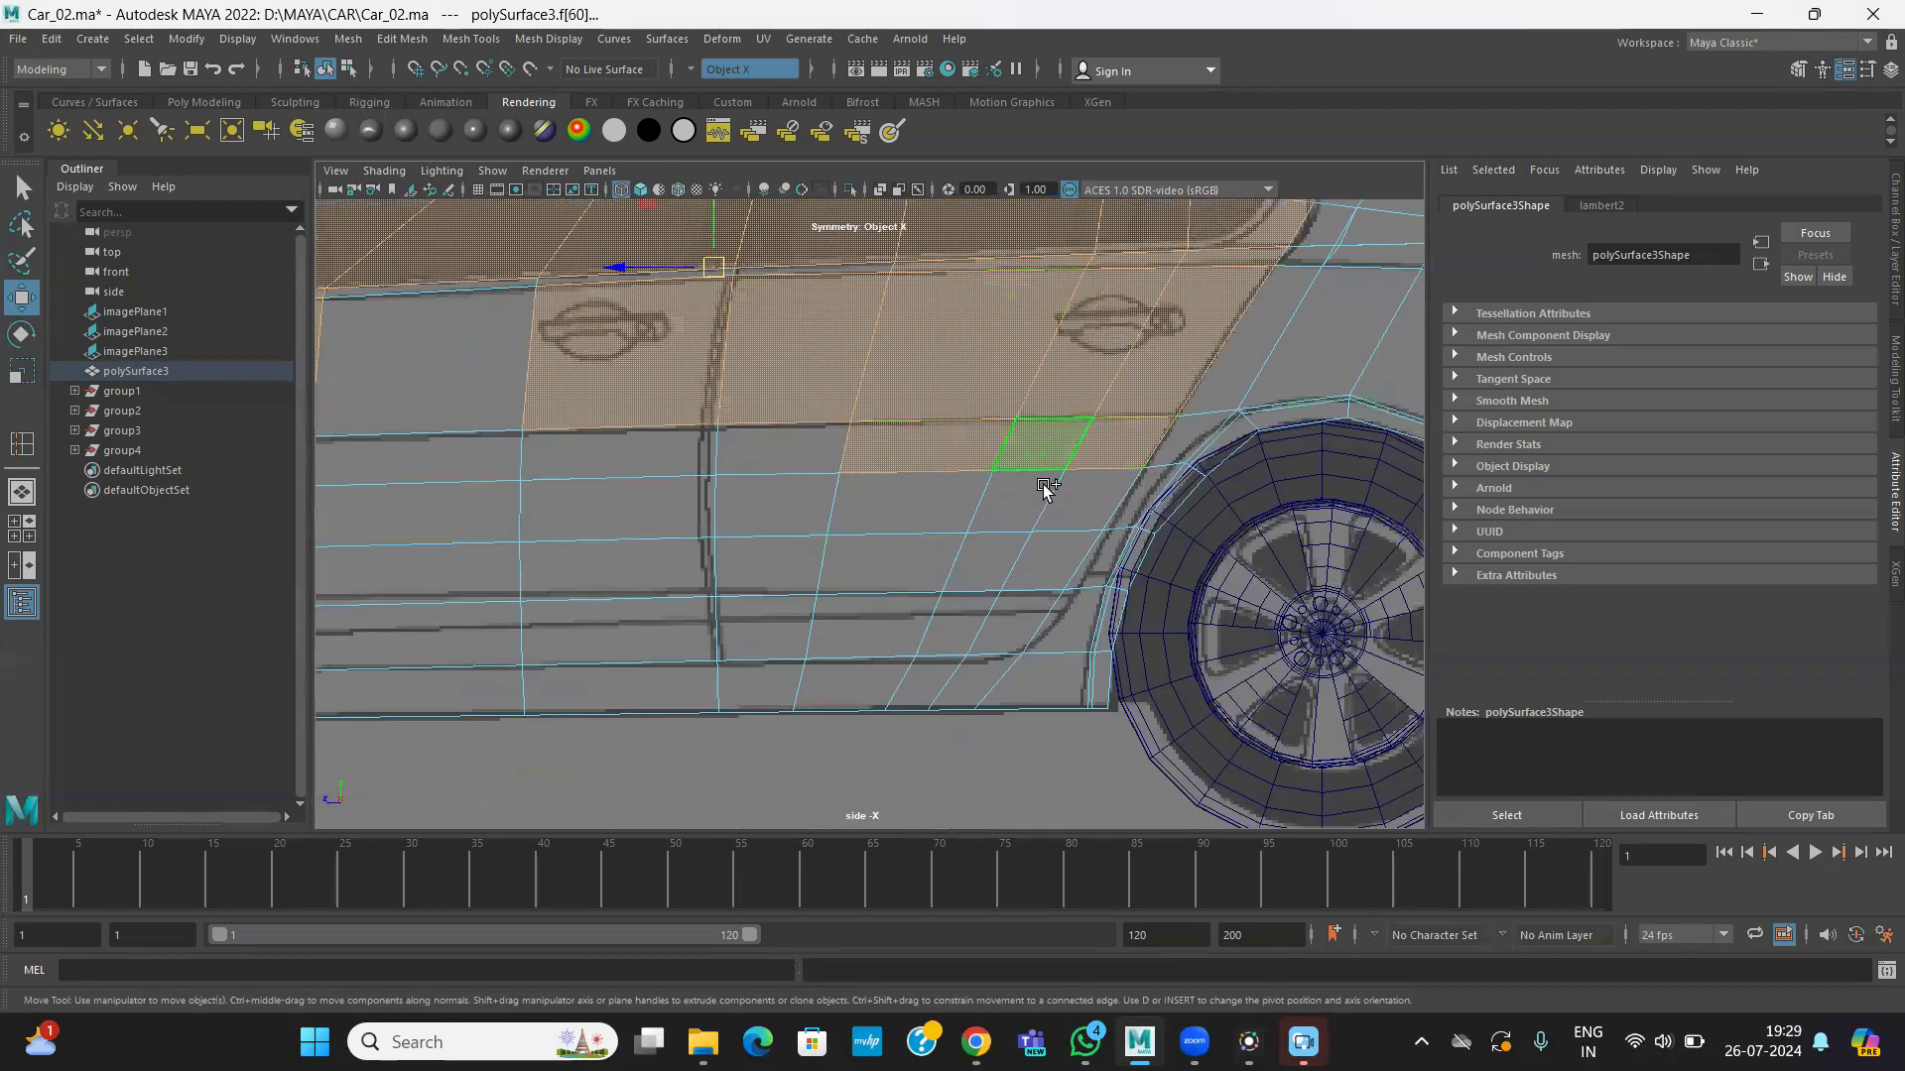
left_click(1081, 501, "shift")
left_click(1014, 501, "shift")
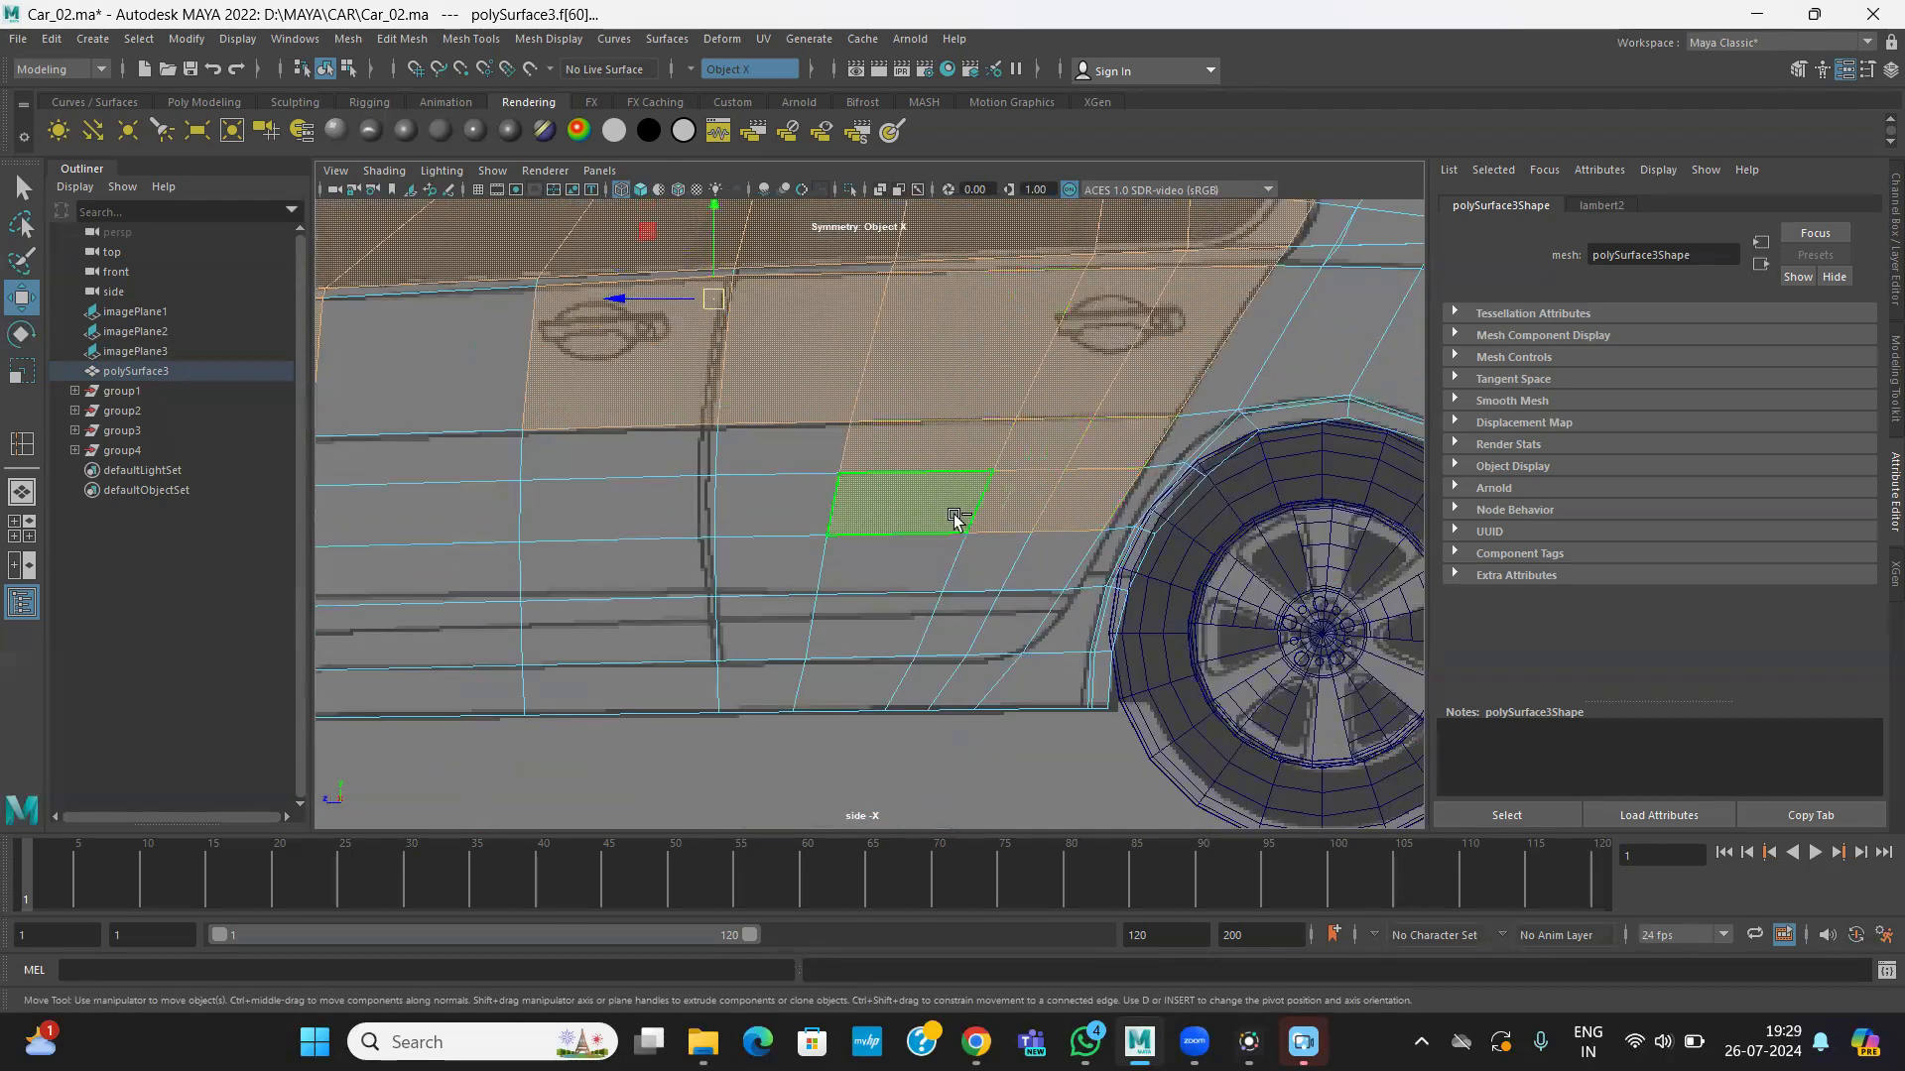
left_click(901, 562, "shift")
- Move the two vertices on the rear door's curved back edge beside the wheel arch onto the blueprint line
scroll(976, 652, "up", 3)
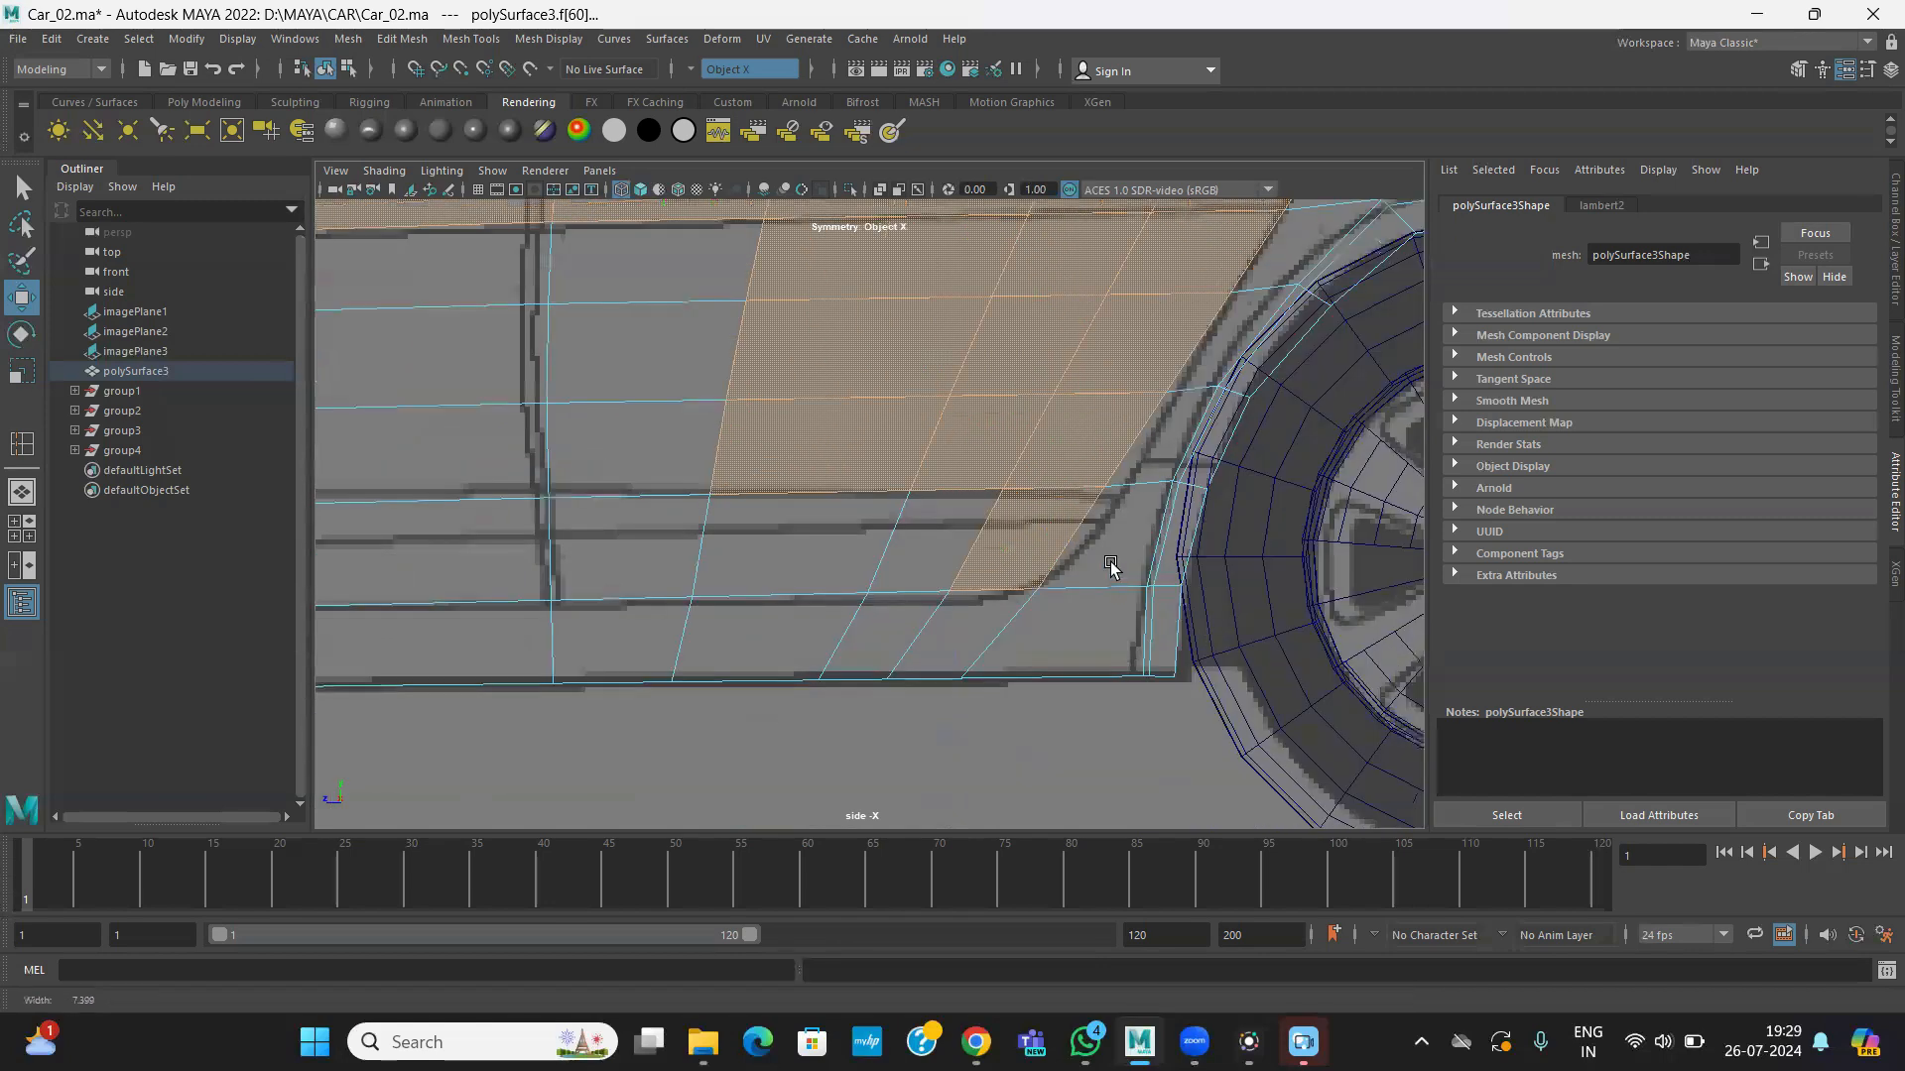
scroll(945, 571, "up", 1)
middle_click_drag(1118, 595, 890, 653, "alt")
scroll(943, 611, "up", 1)
scroll(948, 528, "down", 3)
scroll(906, 596, "up", 3)
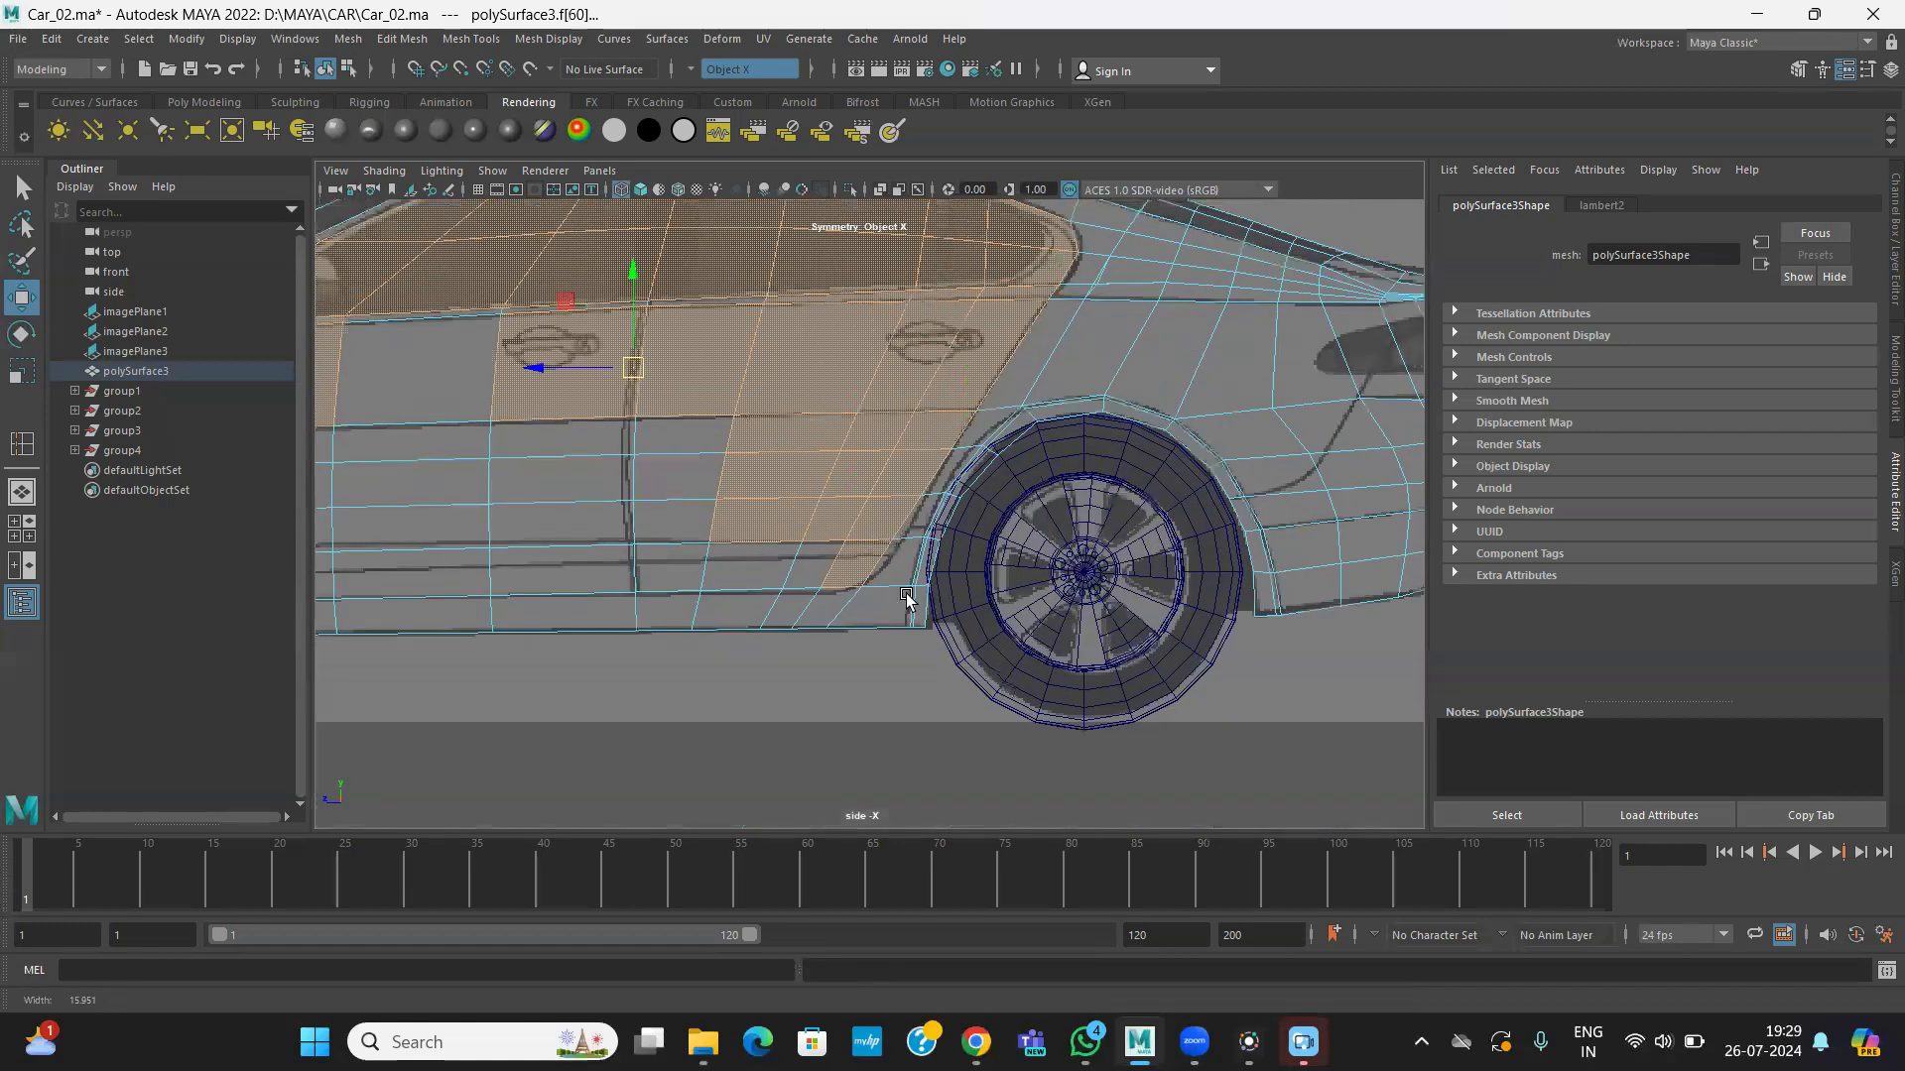
right_click_drag(1163, 405, 982, 400)
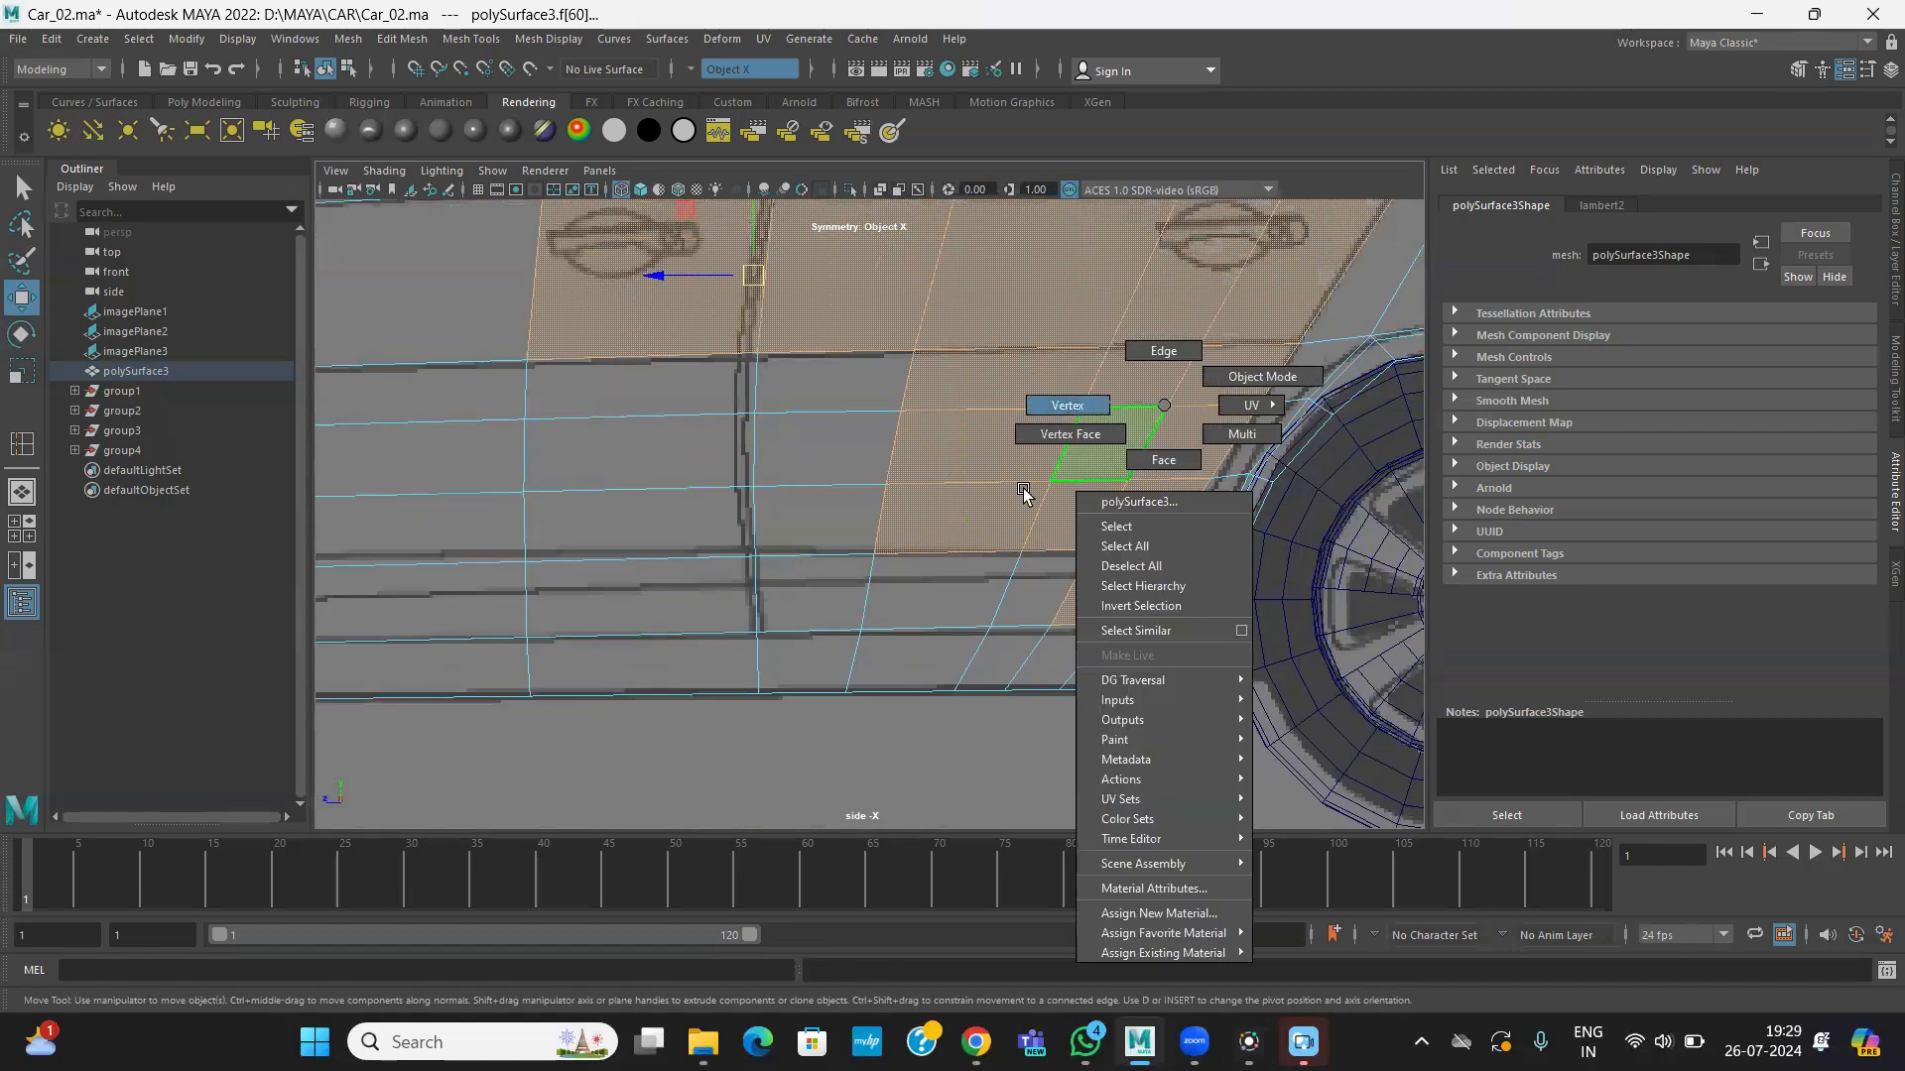
middle_click_drag(1069, 540, 913, 537, "alt")
scroll(1042, 551, "up", 3)
left_click_drag(1028, 540, 1048, 542)
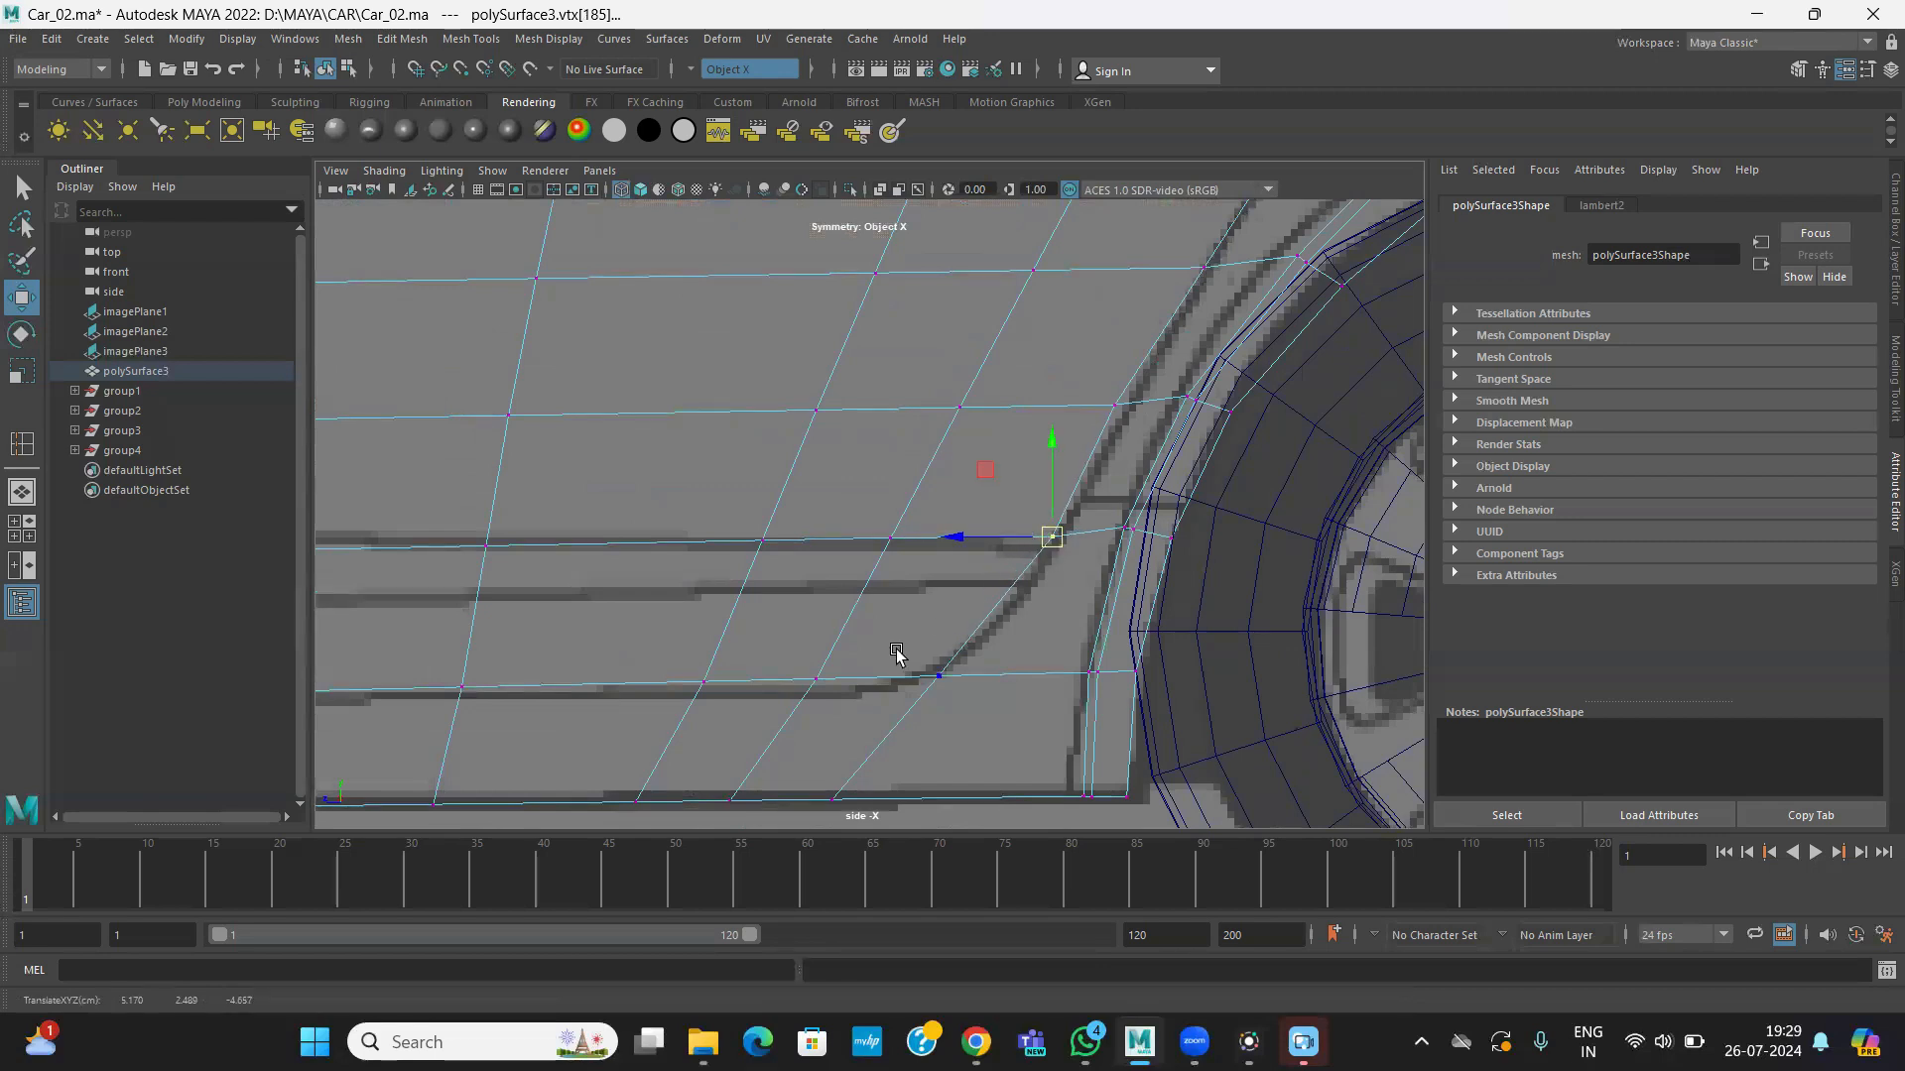
left_click(1115, 404)
left_click_drag(1115, 405, 1129, 410)
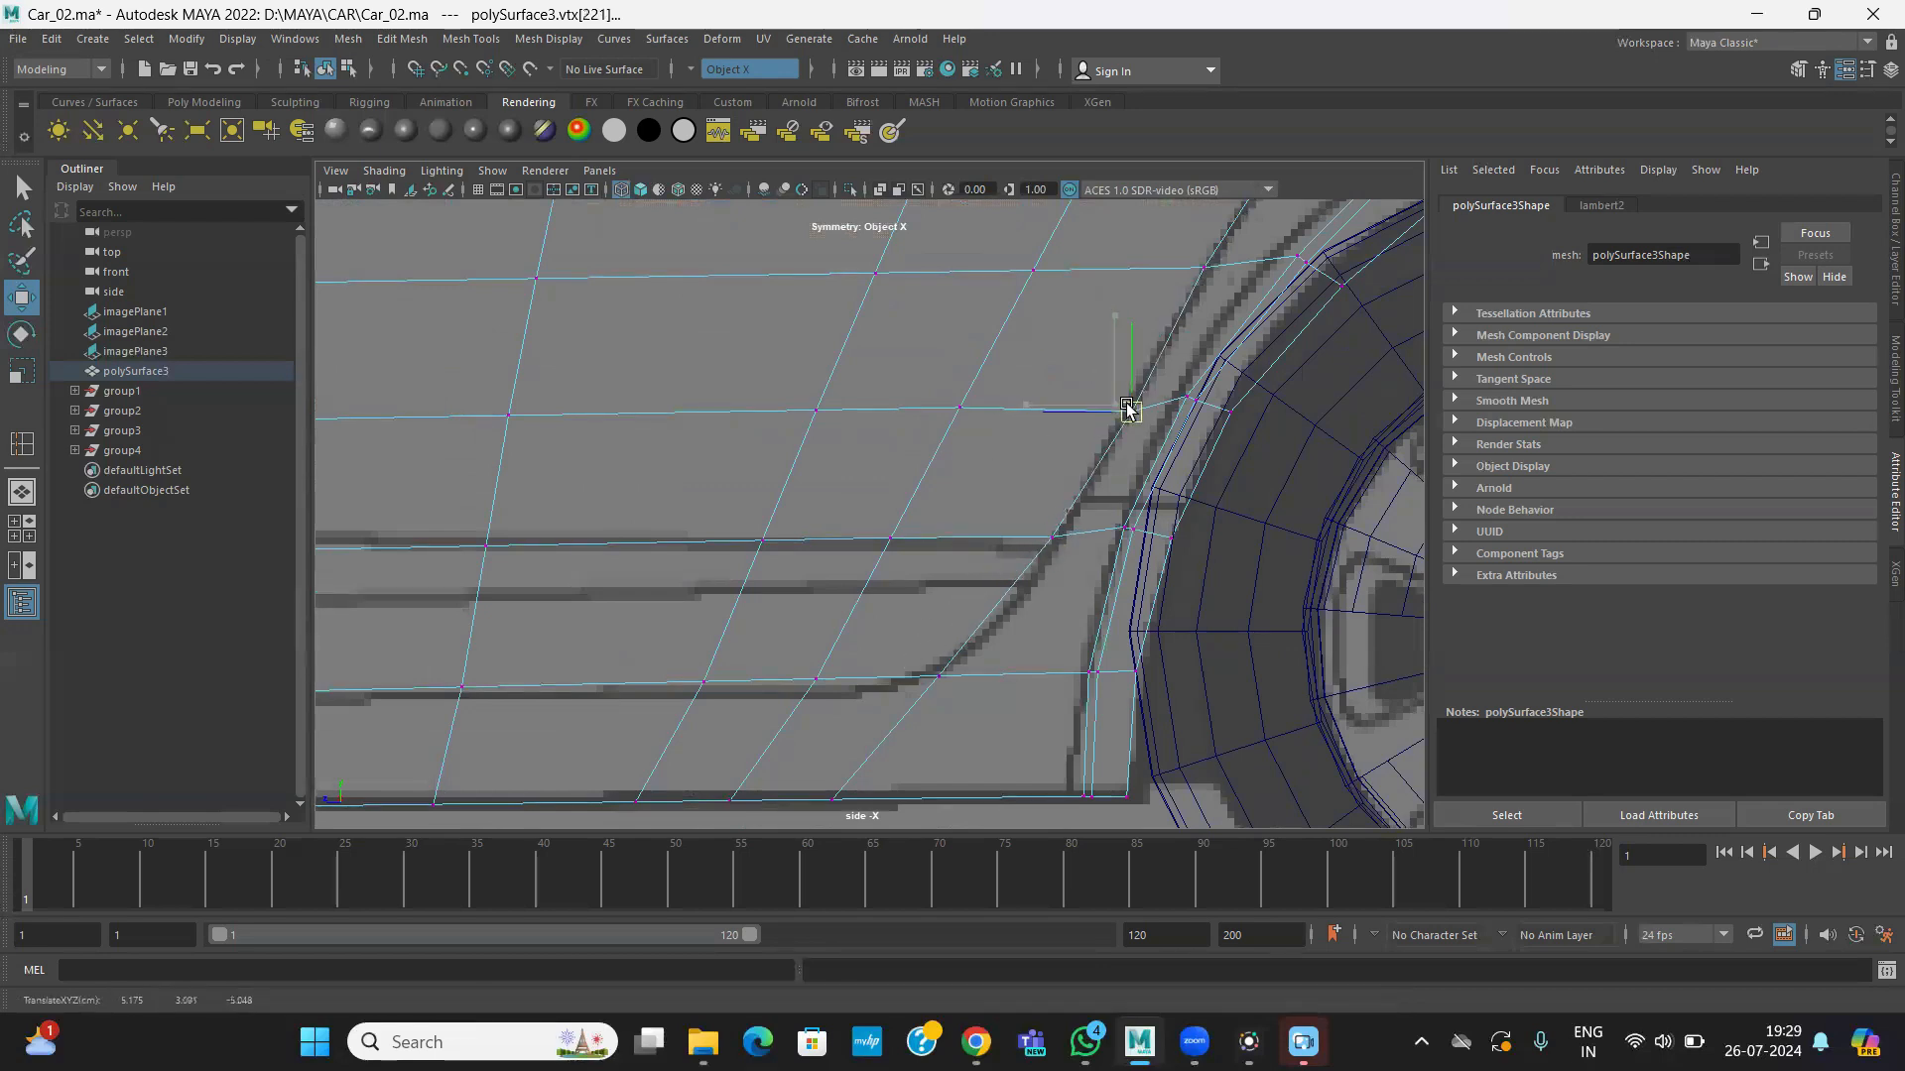
- Return to face selection and add the missing front door face and window-line strip to the selected door faces
scroll(1136, 422, "down", 2)
middle_click_drag(1053, 514, 982, 625, "alt")
scroll(1121, 427, "up", 2)
middle_click_drag(1138, 403, 1083, 436, "alt")
scroll(1050, 530, "up", 2)
scroll(845, 602, "down", 8)
middle_click_drag(842, 605, 1027, 556, "alt")
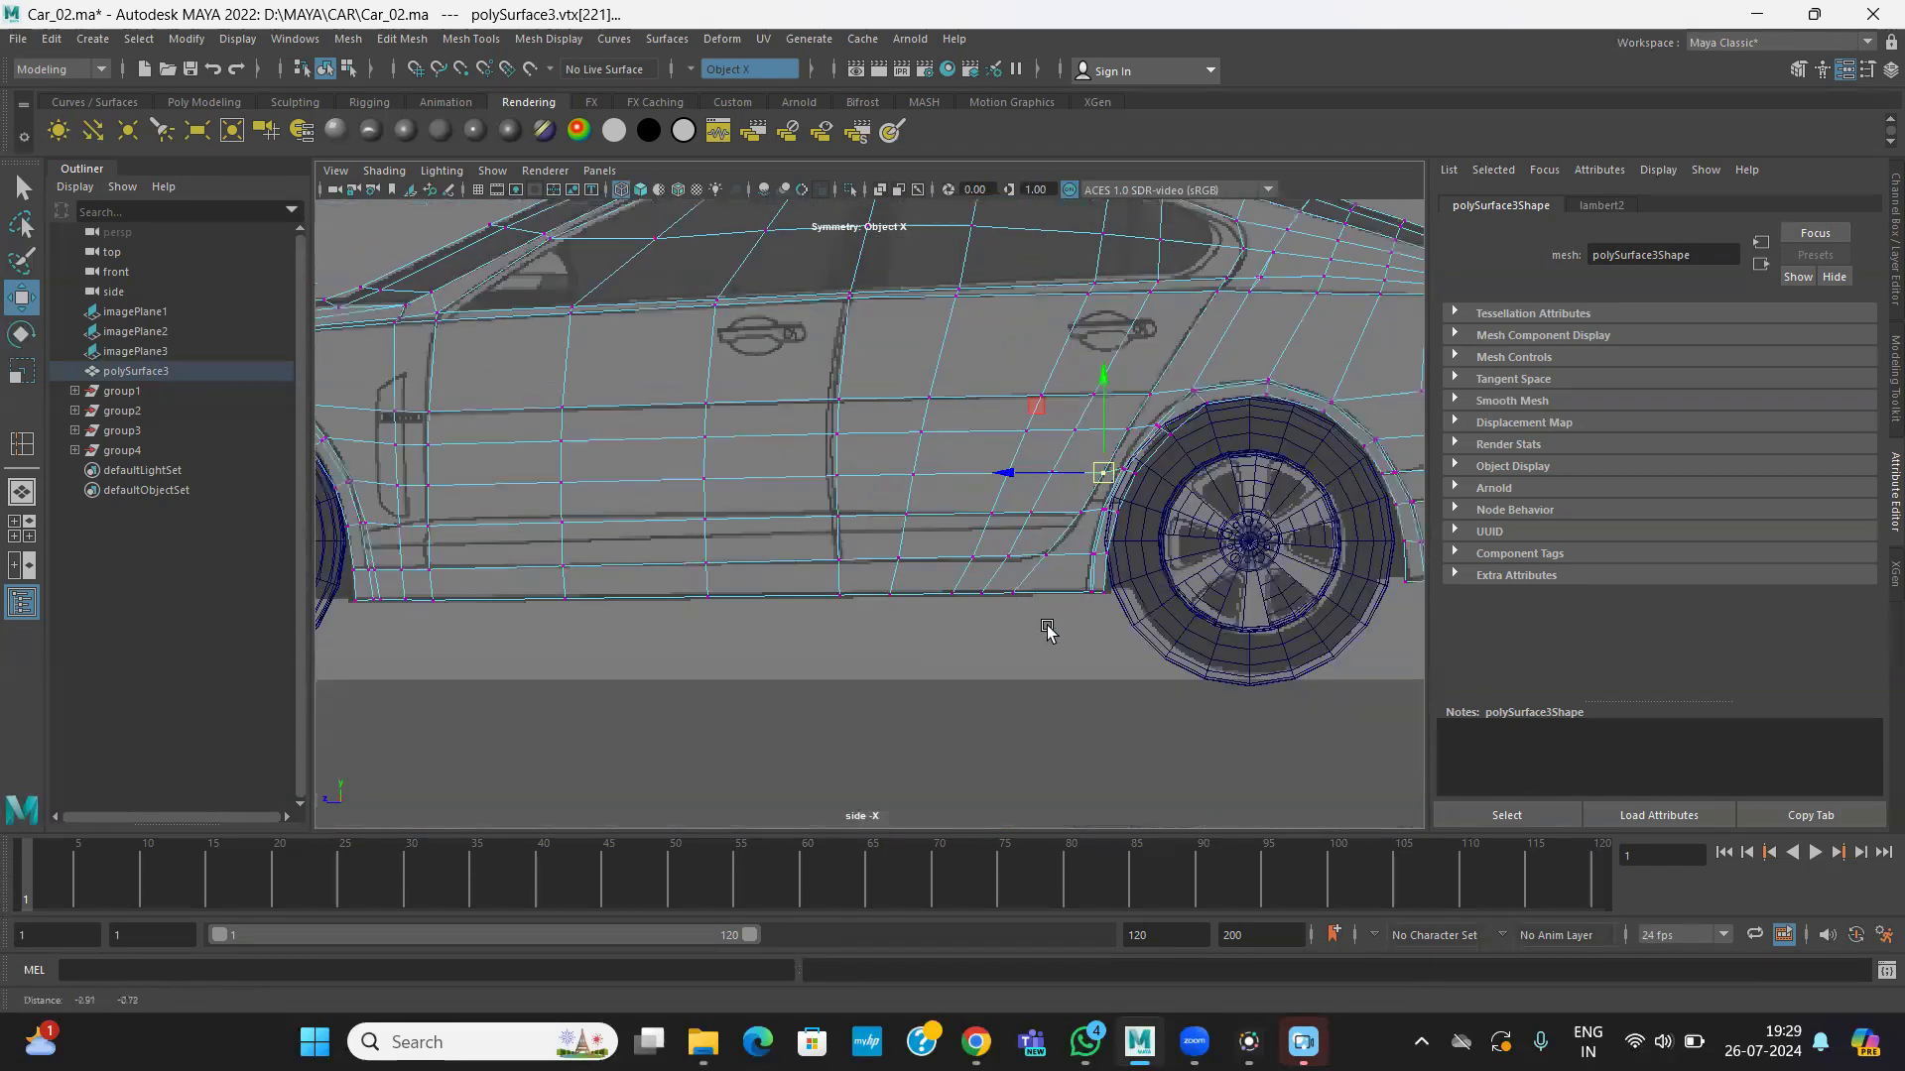
scroll(1087, 635, "up", 1)
middle_click_drag(911, 593, 1005, 674, "alt")
right_click_drag(770, 466, 768, 524)
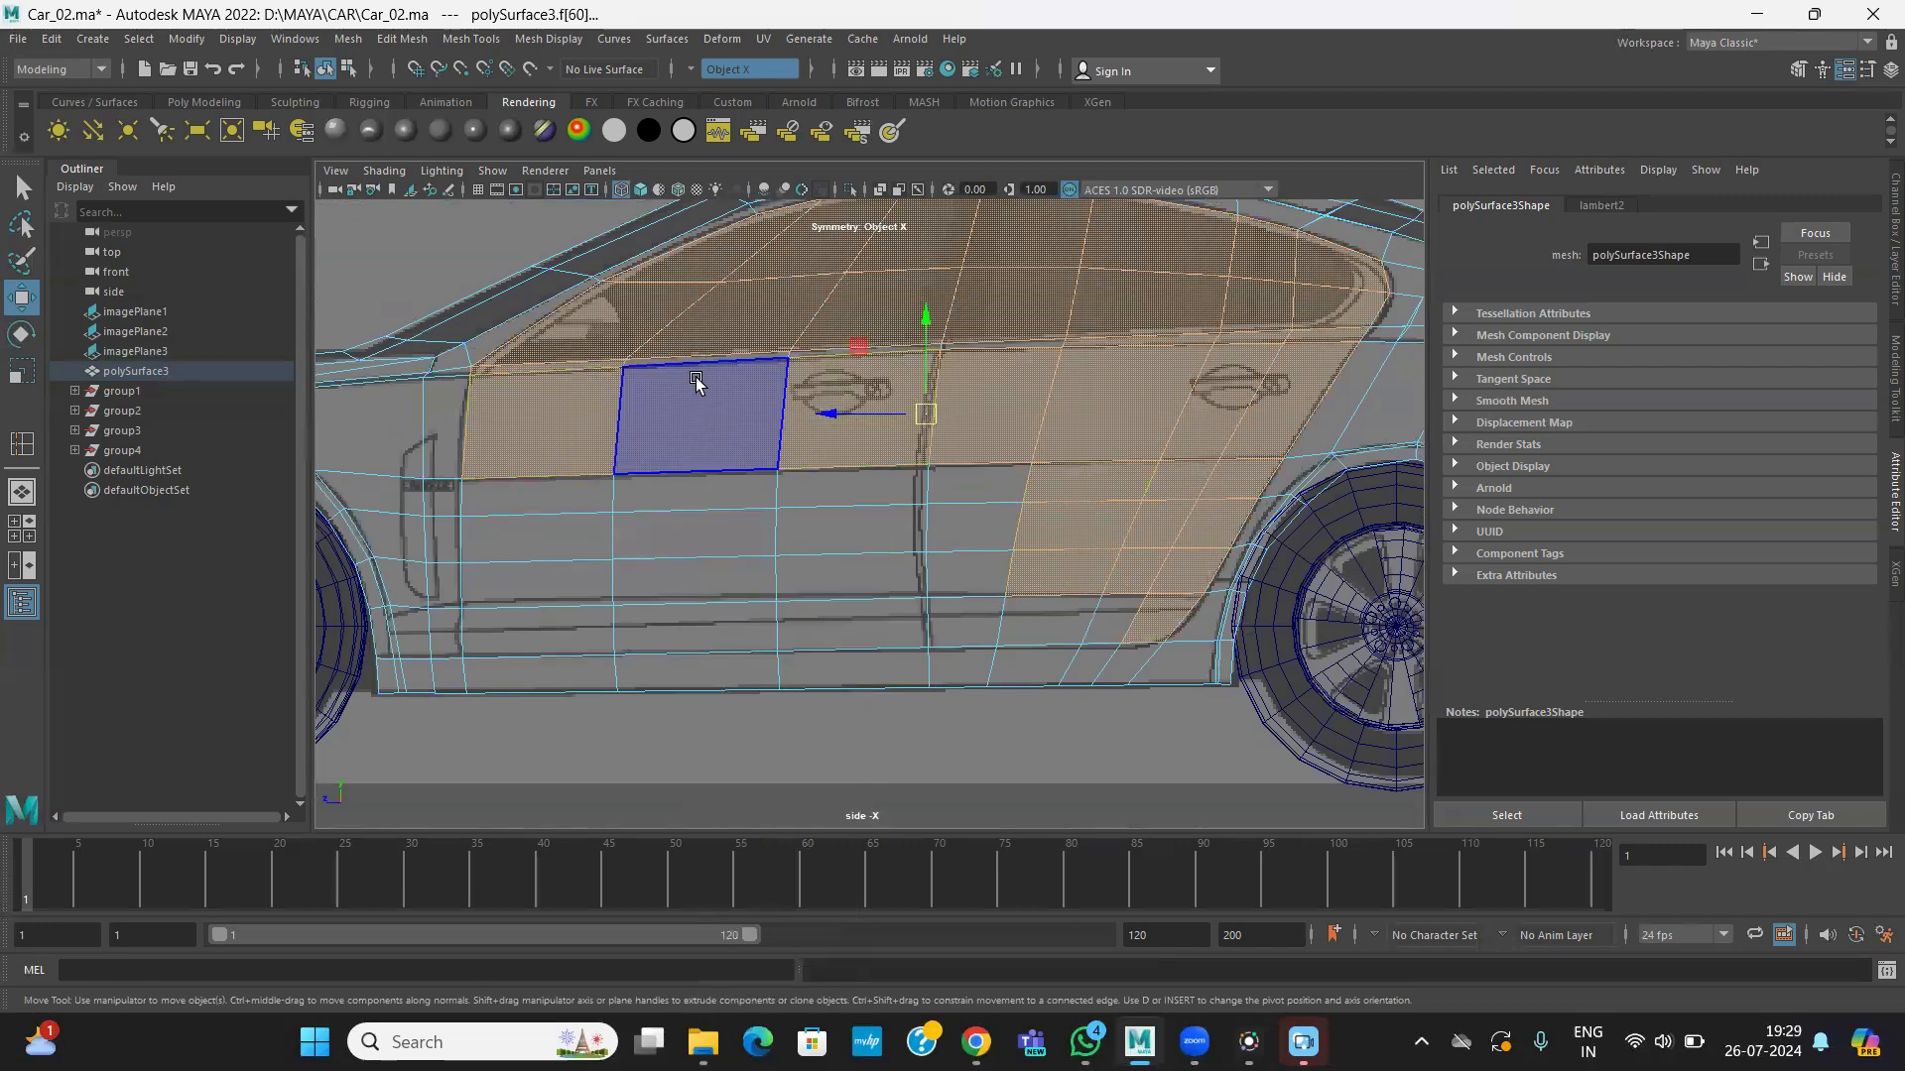
right_click(718, 342)
left_click(718, 339)
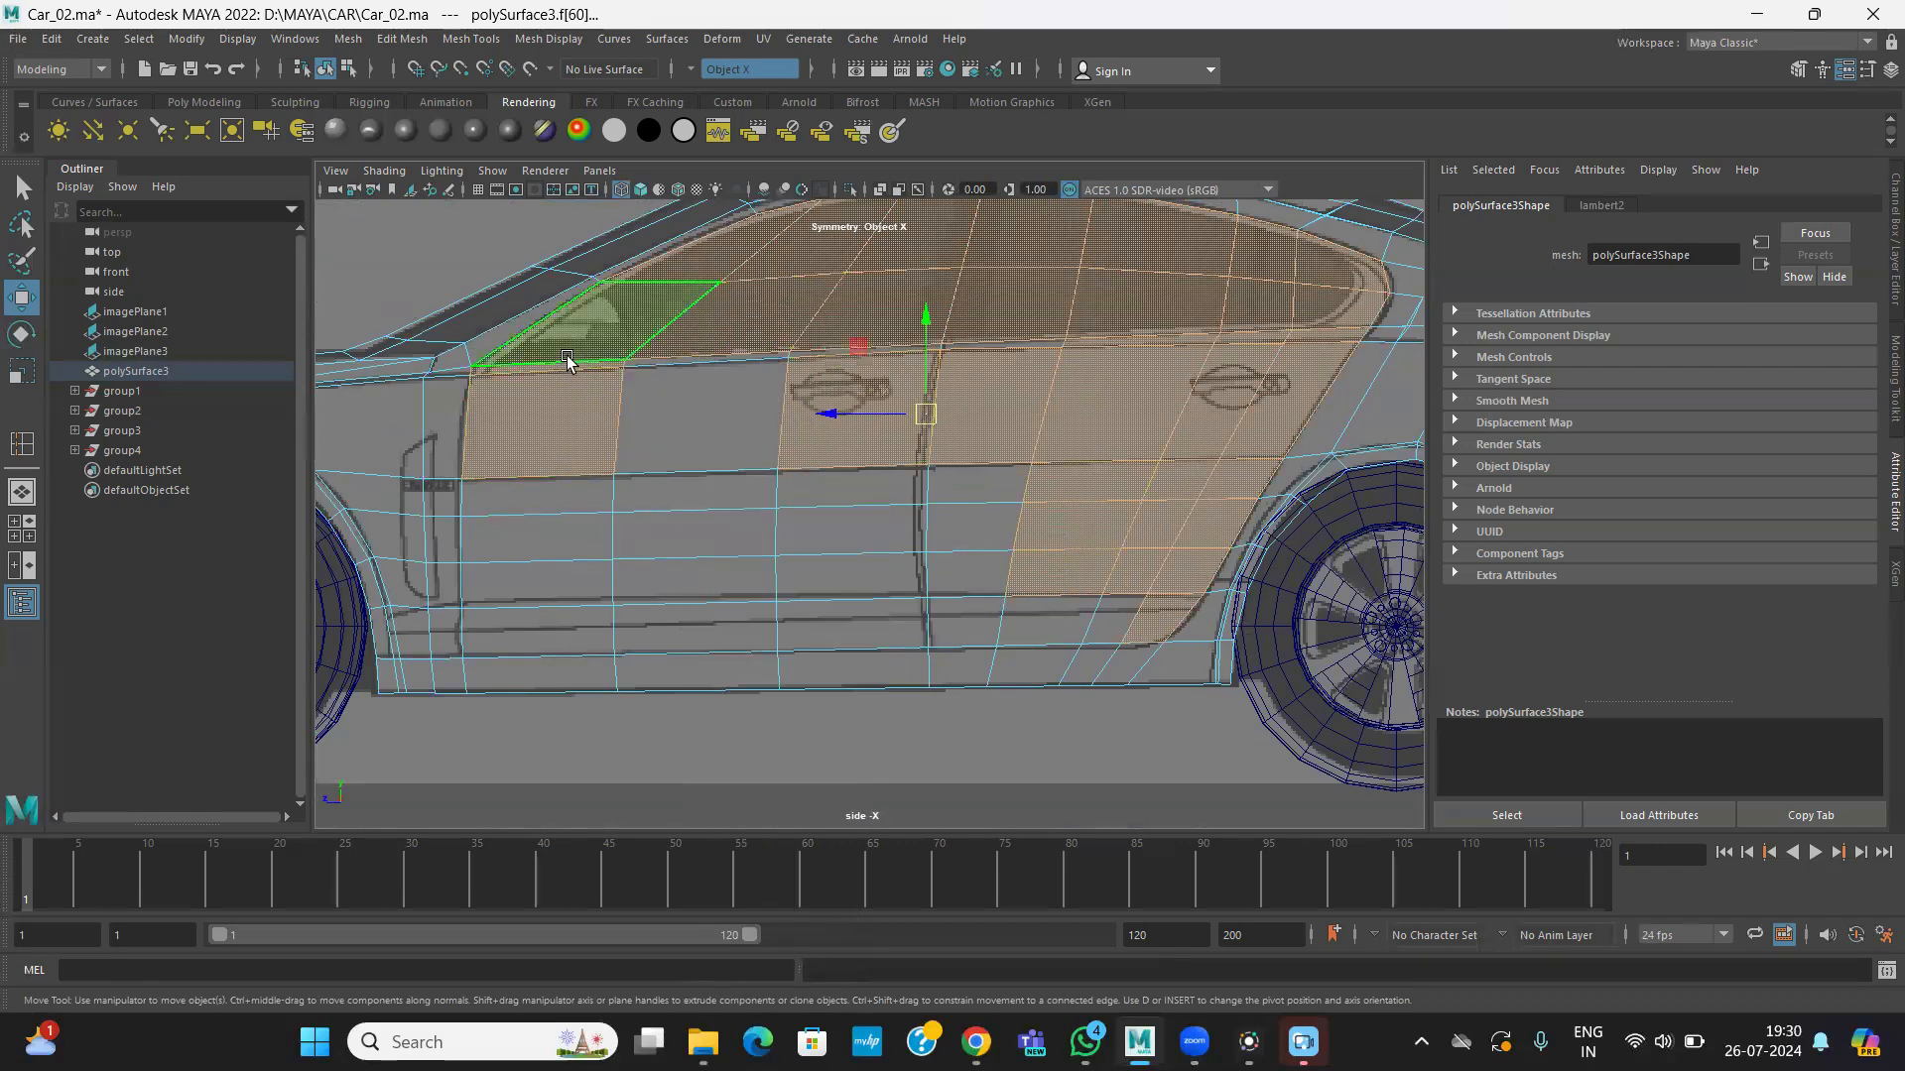
left_click(552, 396, "shift")
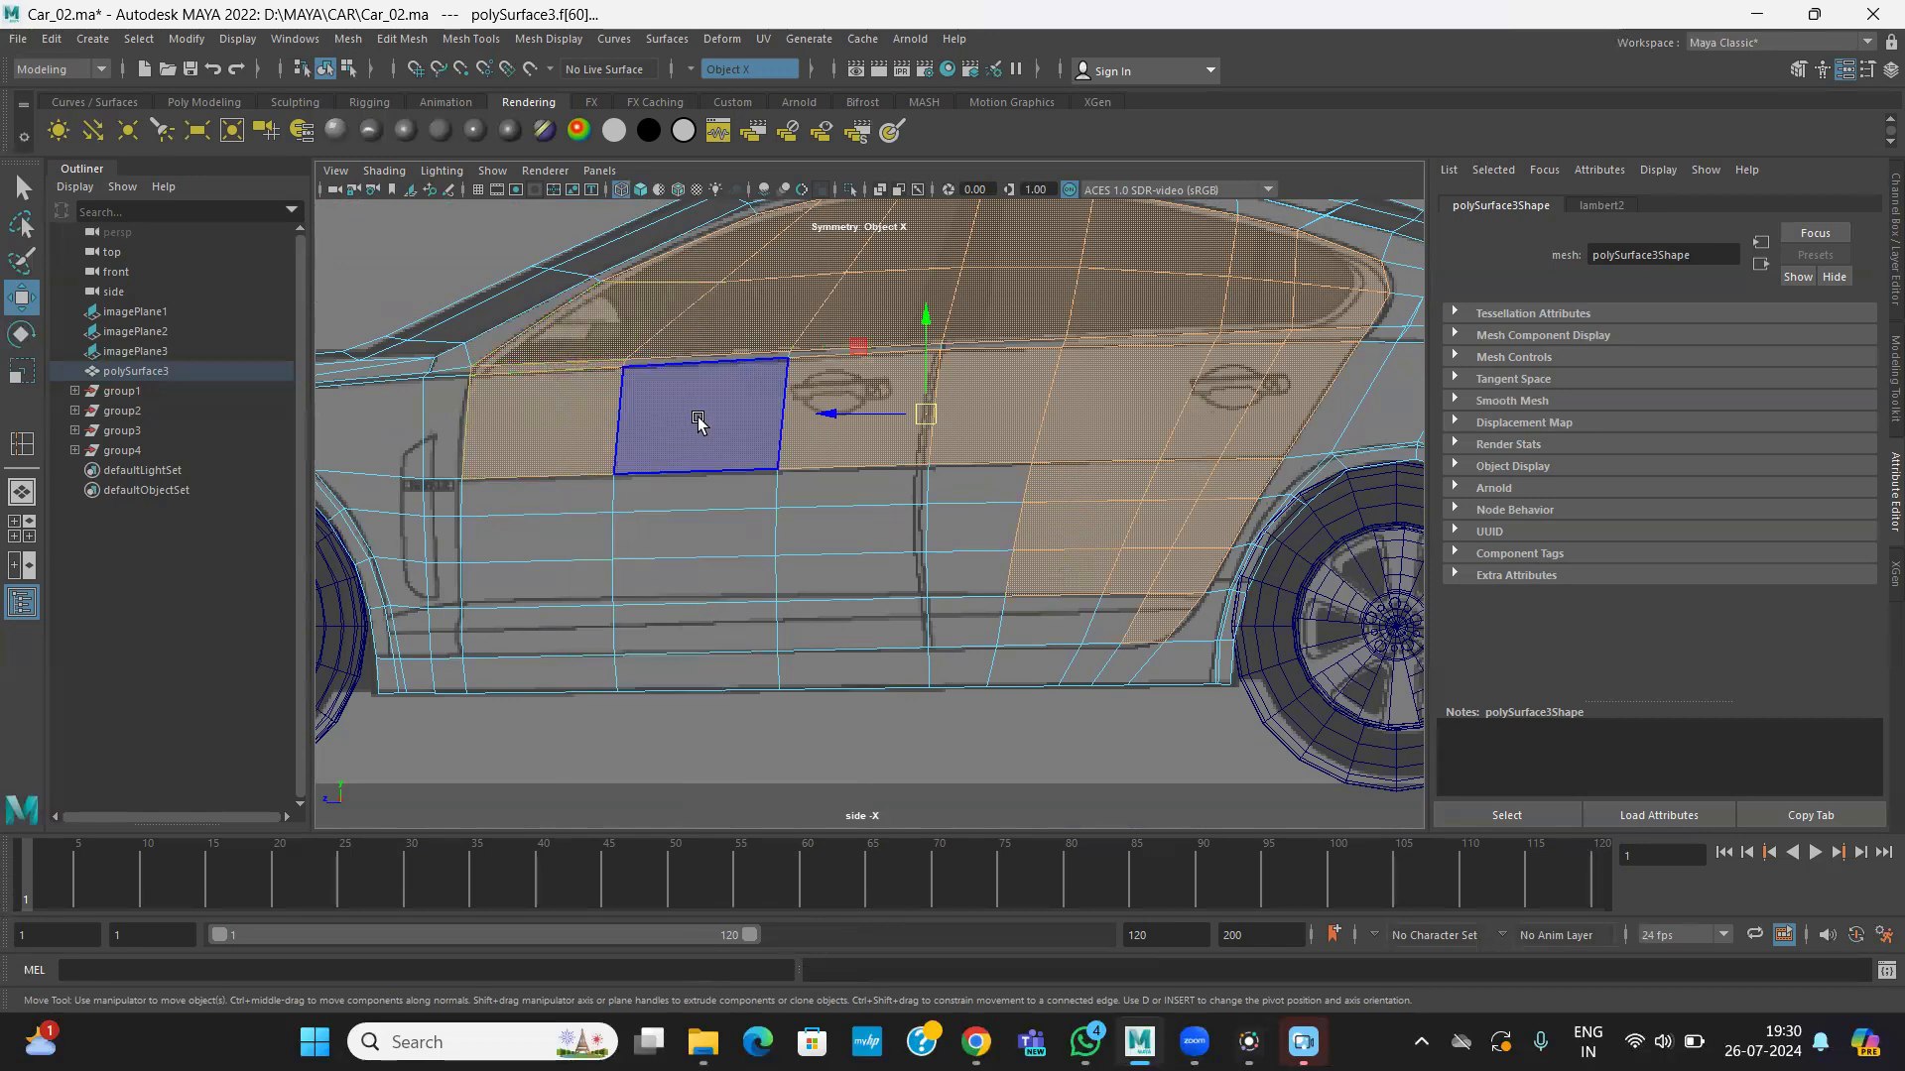
left_click(705, 421, "shift")
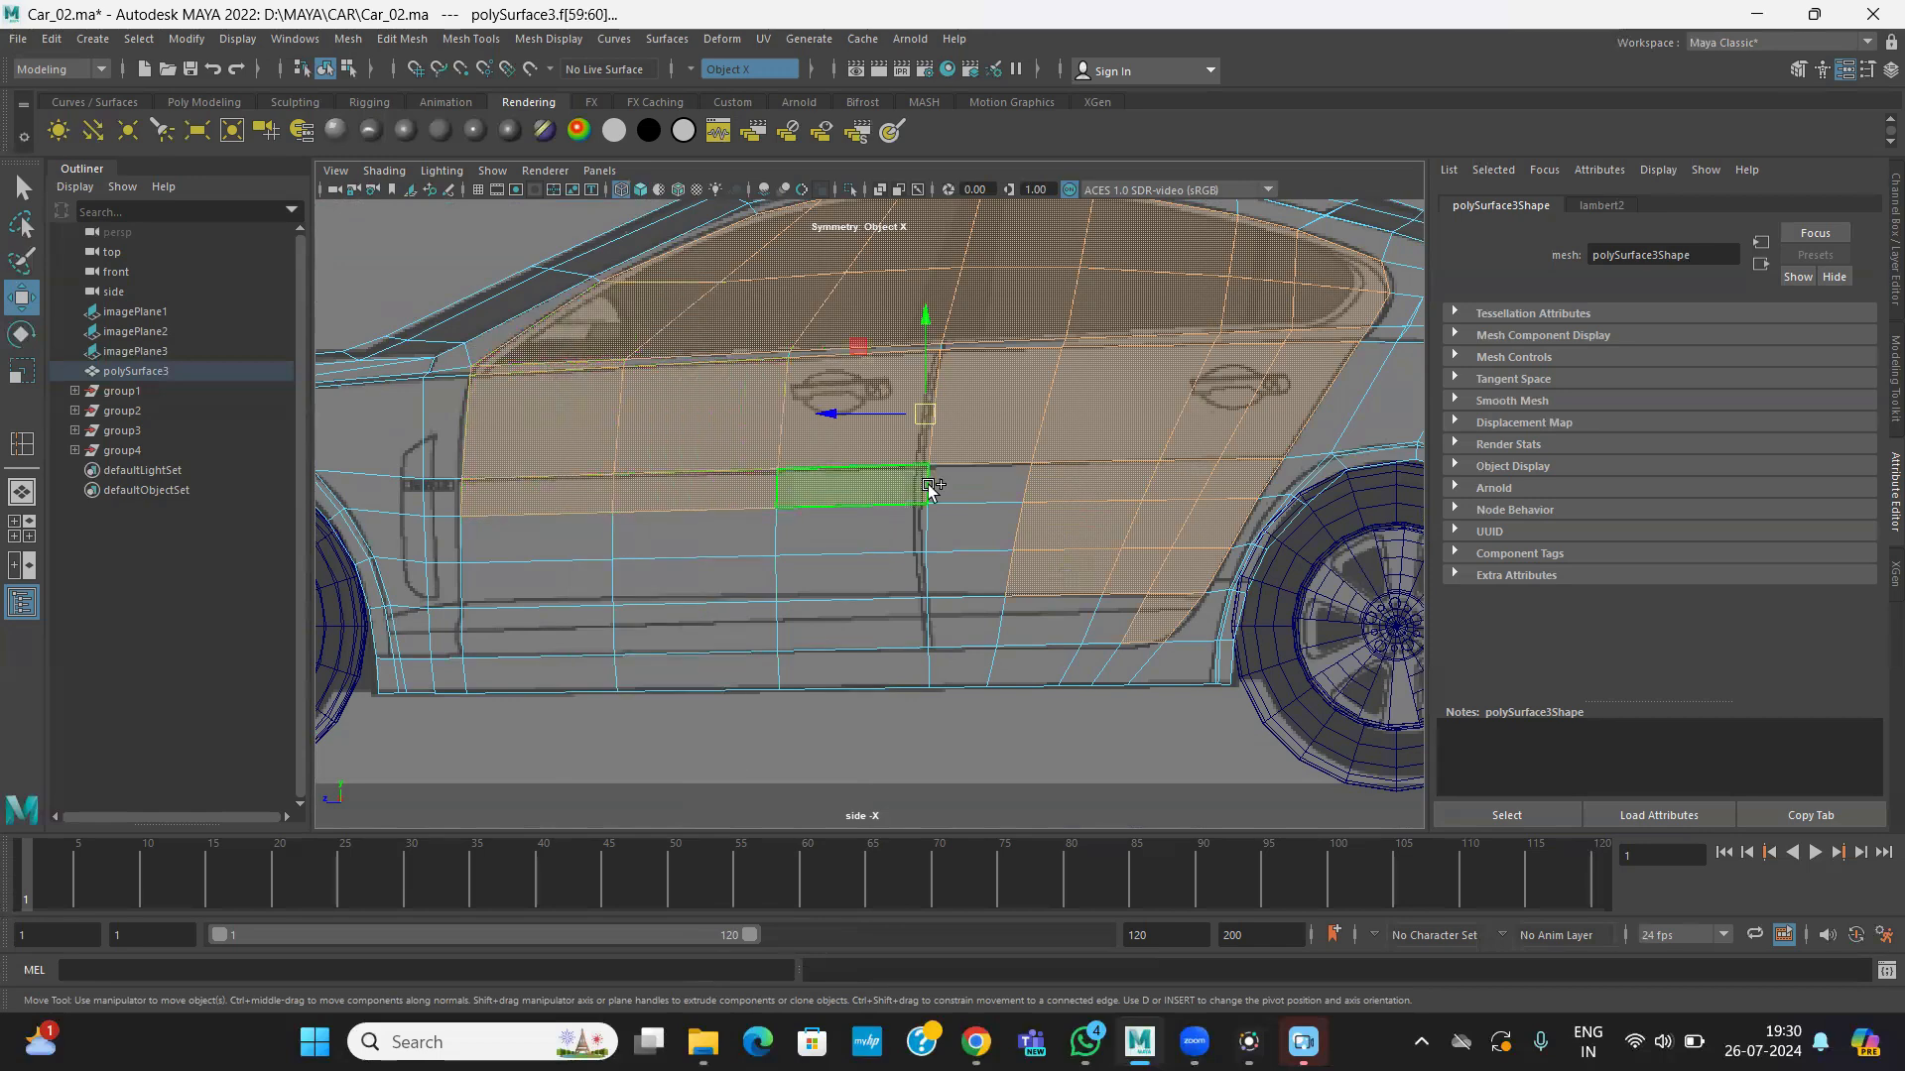
- Add the rear door's remaining lower faces, down to the bottom edge beside the door gap, to the selection
left_click(1058, 627, "shift")
left_click(974, 620, "shift")
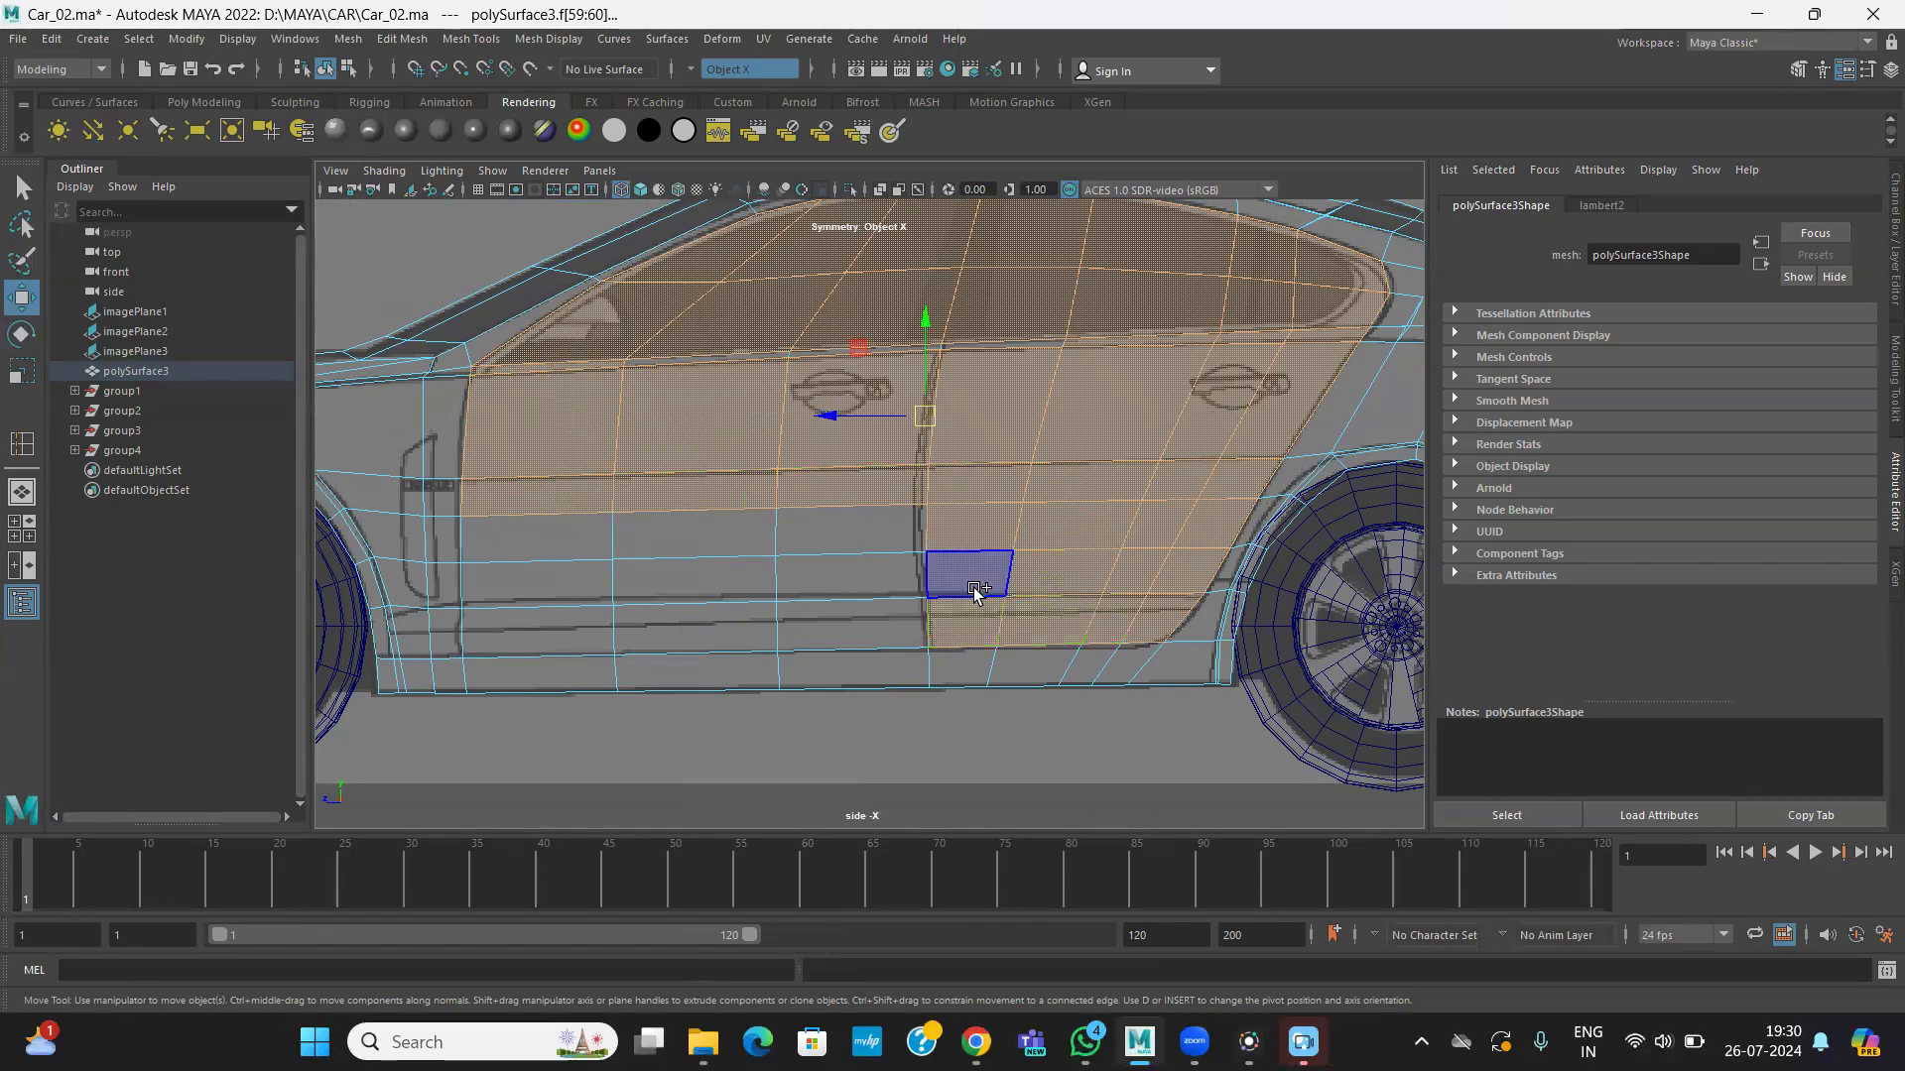
left_click(970, 585, "shift")
- Extend the selection over the front door's lower face rows down to its bottom edge above the sill
left_click(881, 574, "shift")
left_click(843, 546, "shift")
left_click(729, 536, "shift")
left_click(541, 544, "shift")
left_click(544, 585, "shift")
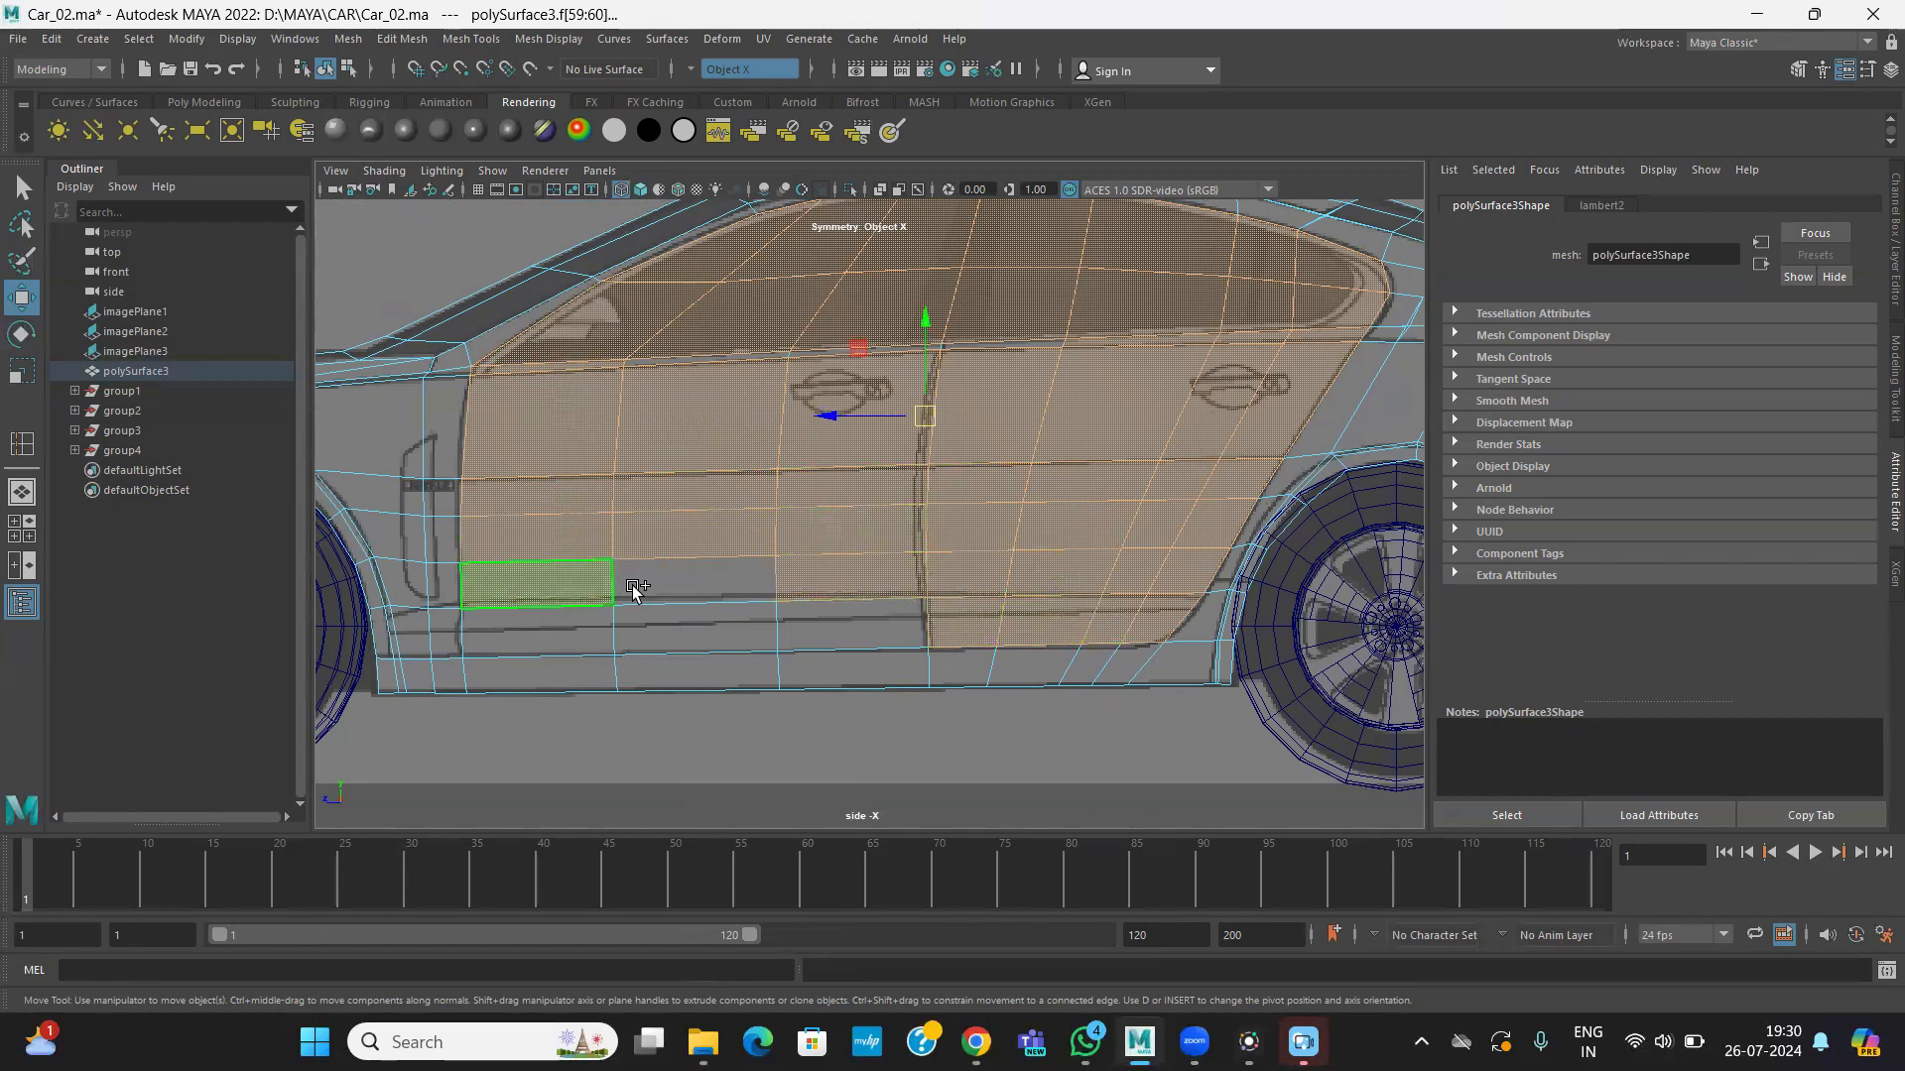
left_click(650, 583, "shift")
left_click(544, 623, "shift")
left_click(675, 630, "shift")
left_click(883, 625, "shift")
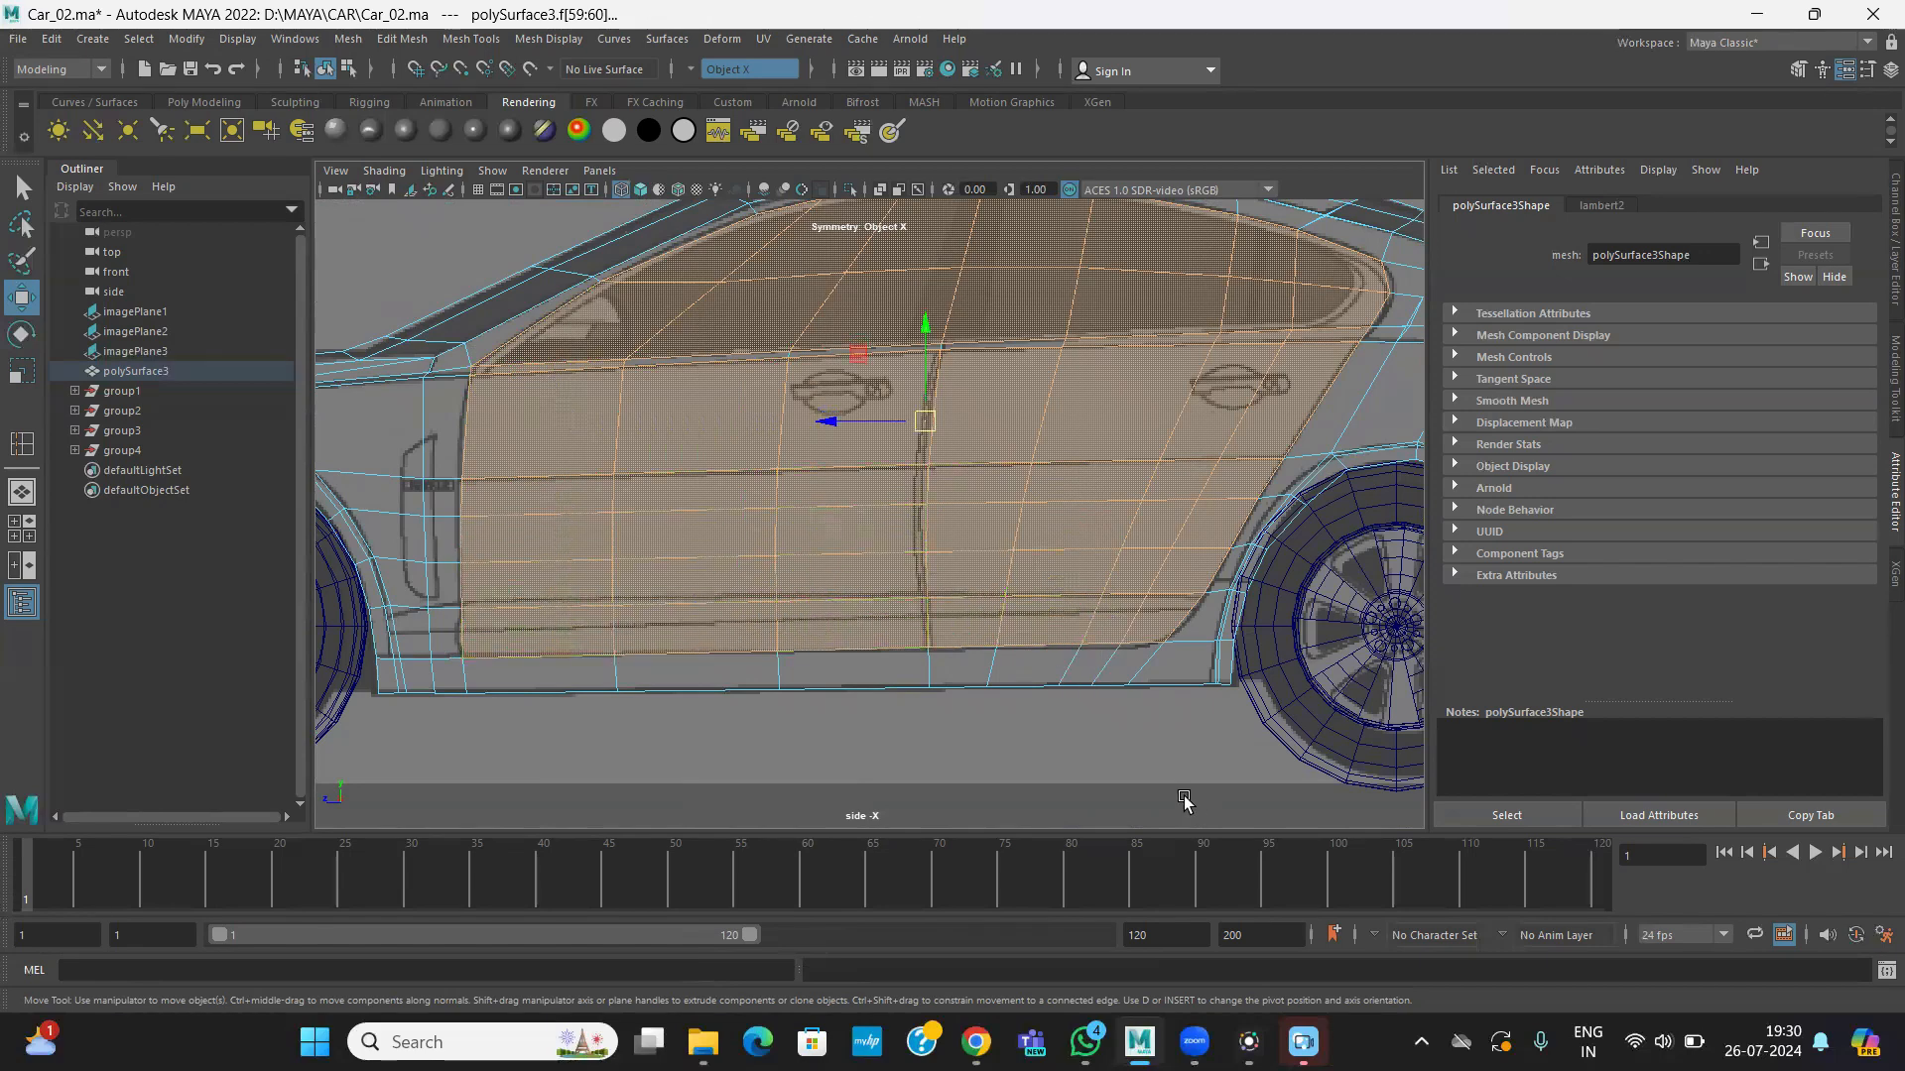
- Inspect the selected door and side-window faces on the car body in the perspective view
key("space")
key("space")
left_click_drag(1033, 489, 1394, 466, "alt")
scroll(957, 502, "up", 6)
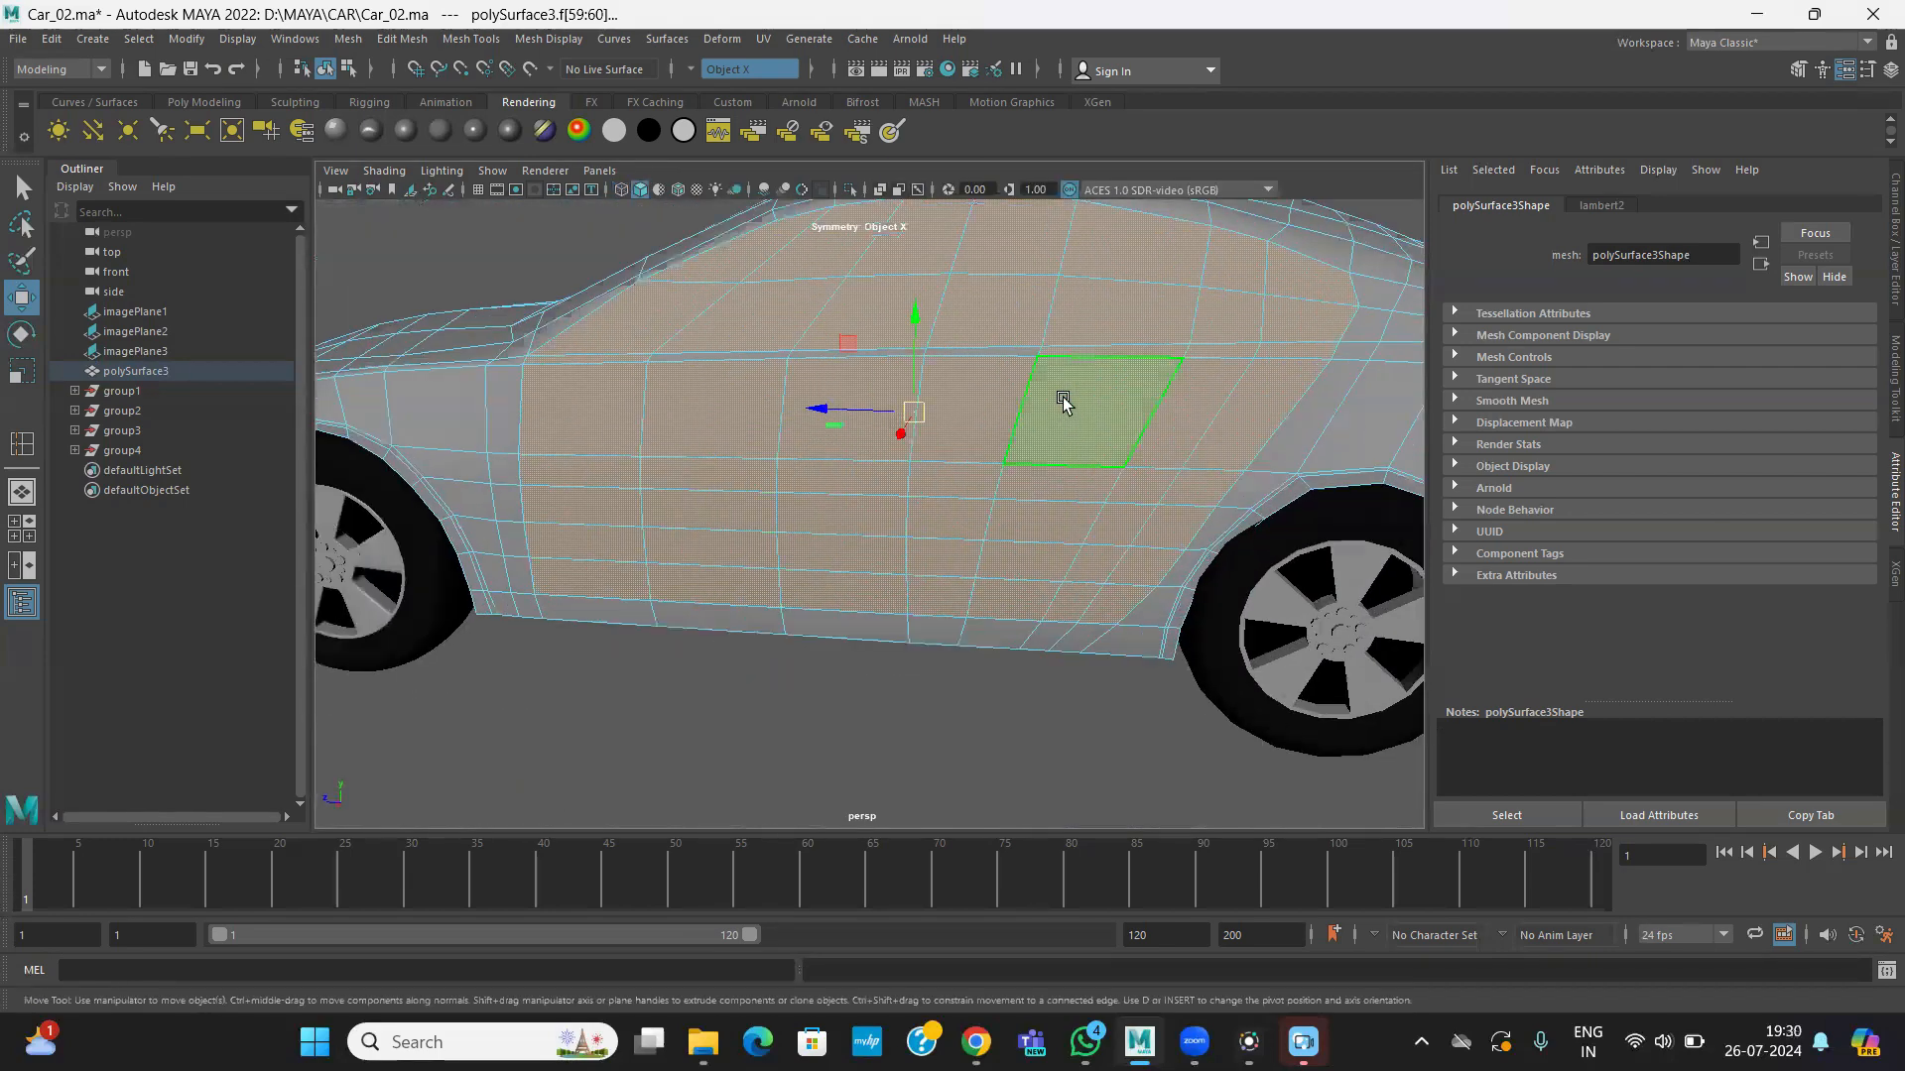
scroll(795, 496, "up", 8)
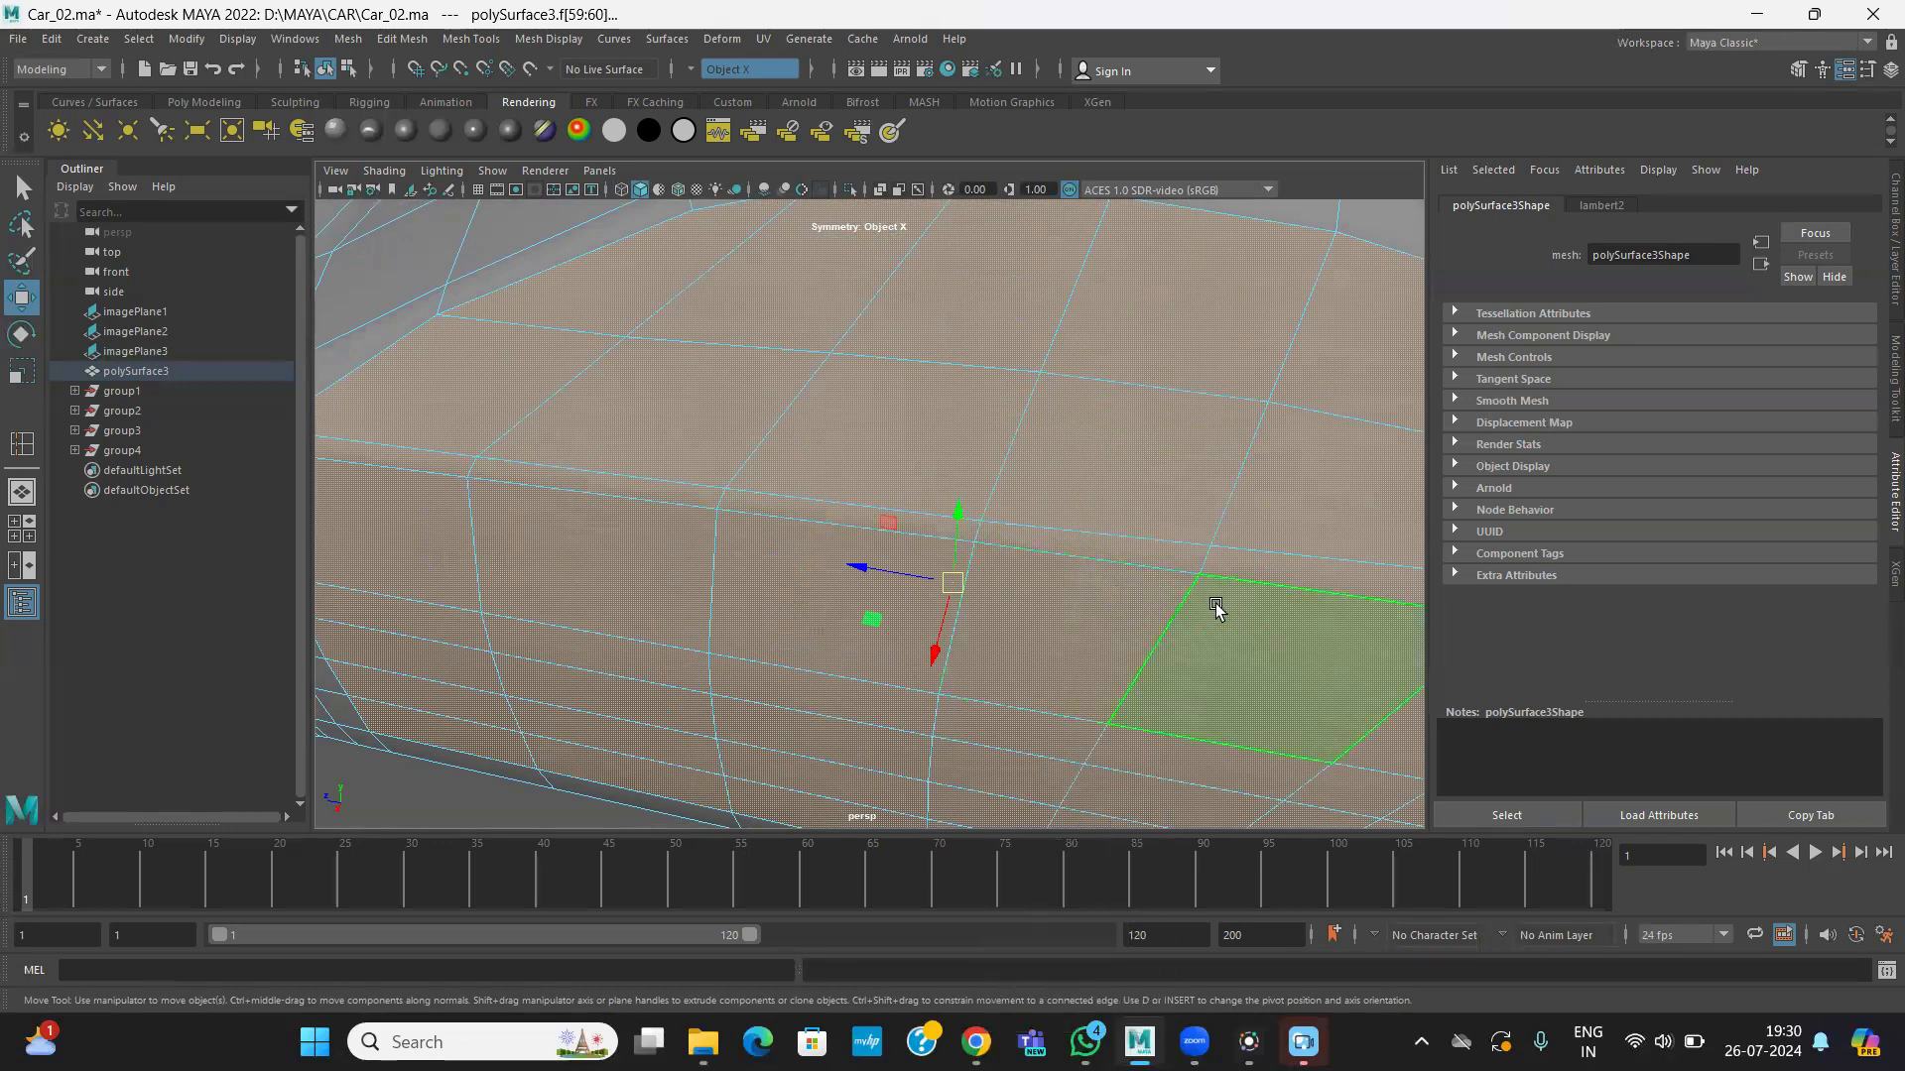
right_click_drag(1230, 607, 729, 525, "alt")
right_click_drag(1050, 512, 814, 511, "alt")
left_click_drag(814, 511, 829, 466, "alt")
right_click_drag(774, 481, 873, 493, "alt")
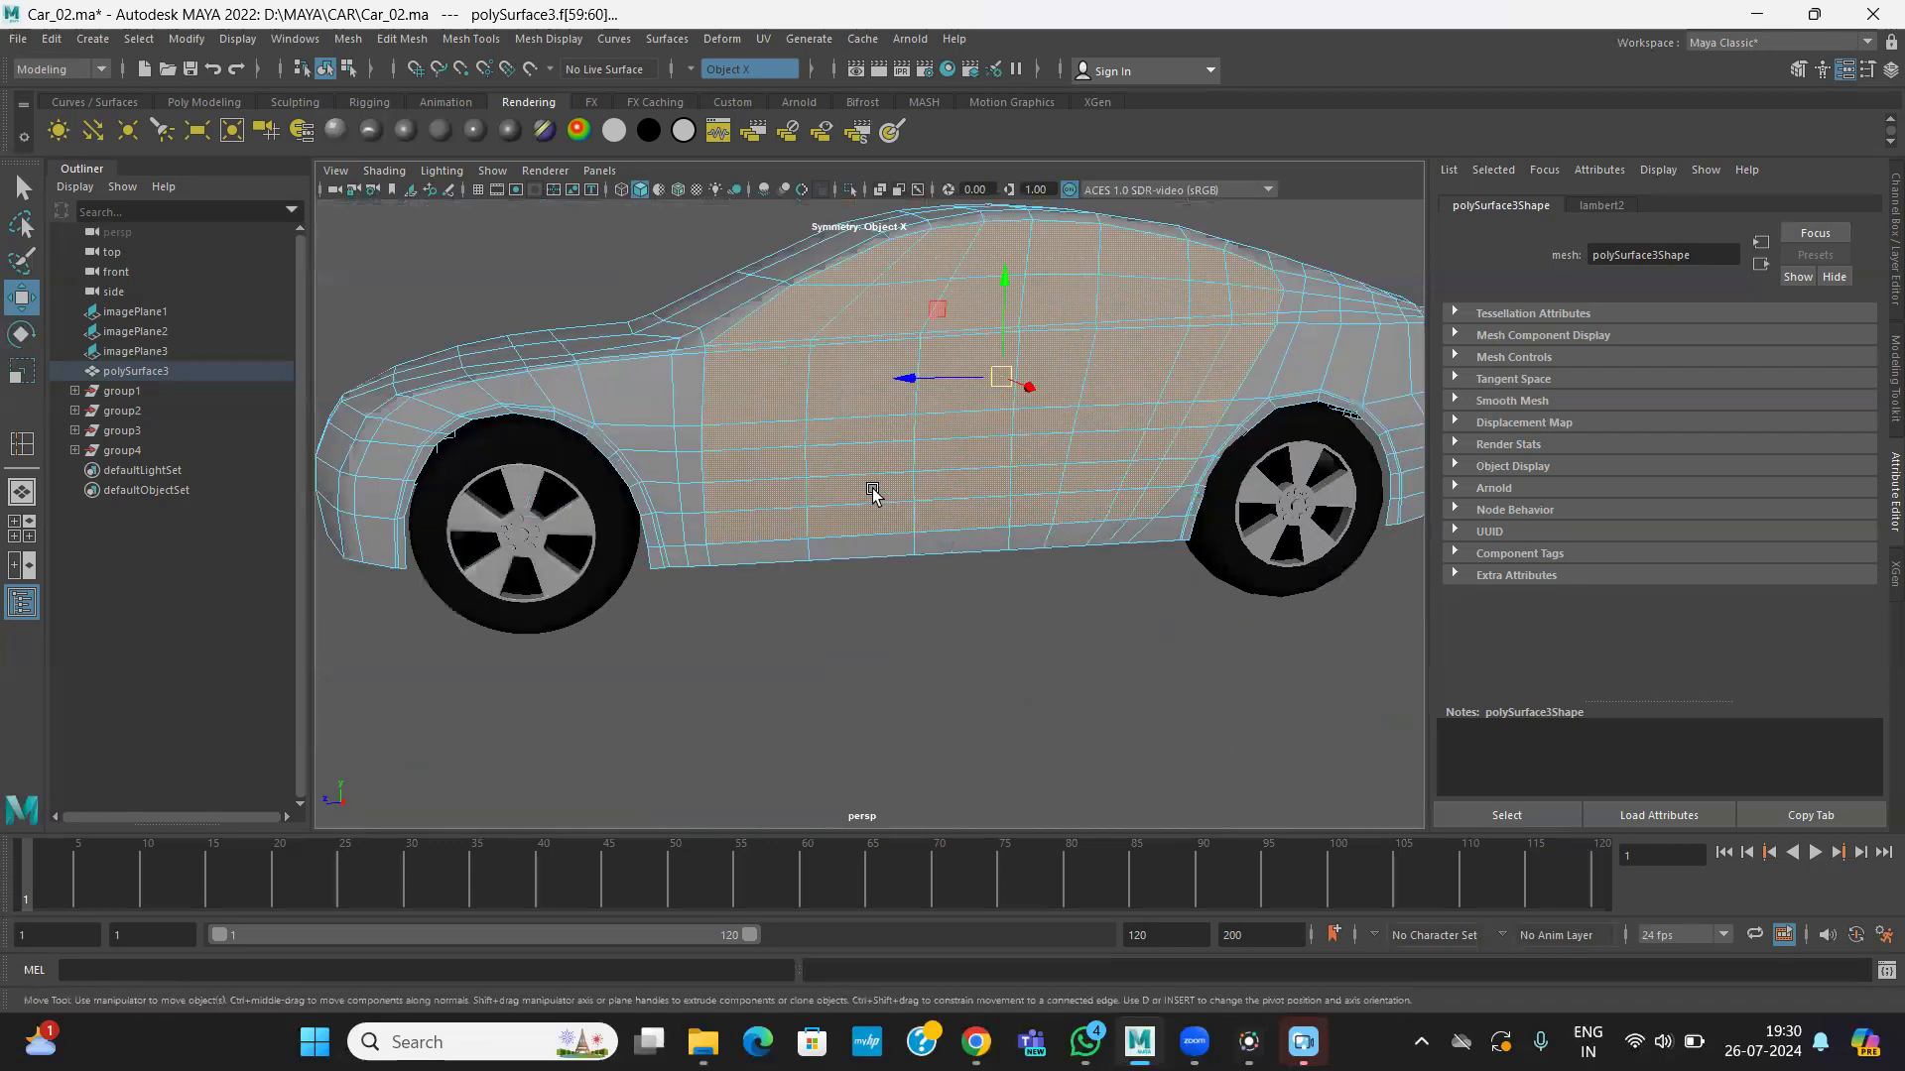
middle_click_drag(635, 572, 576, 729, "alt")
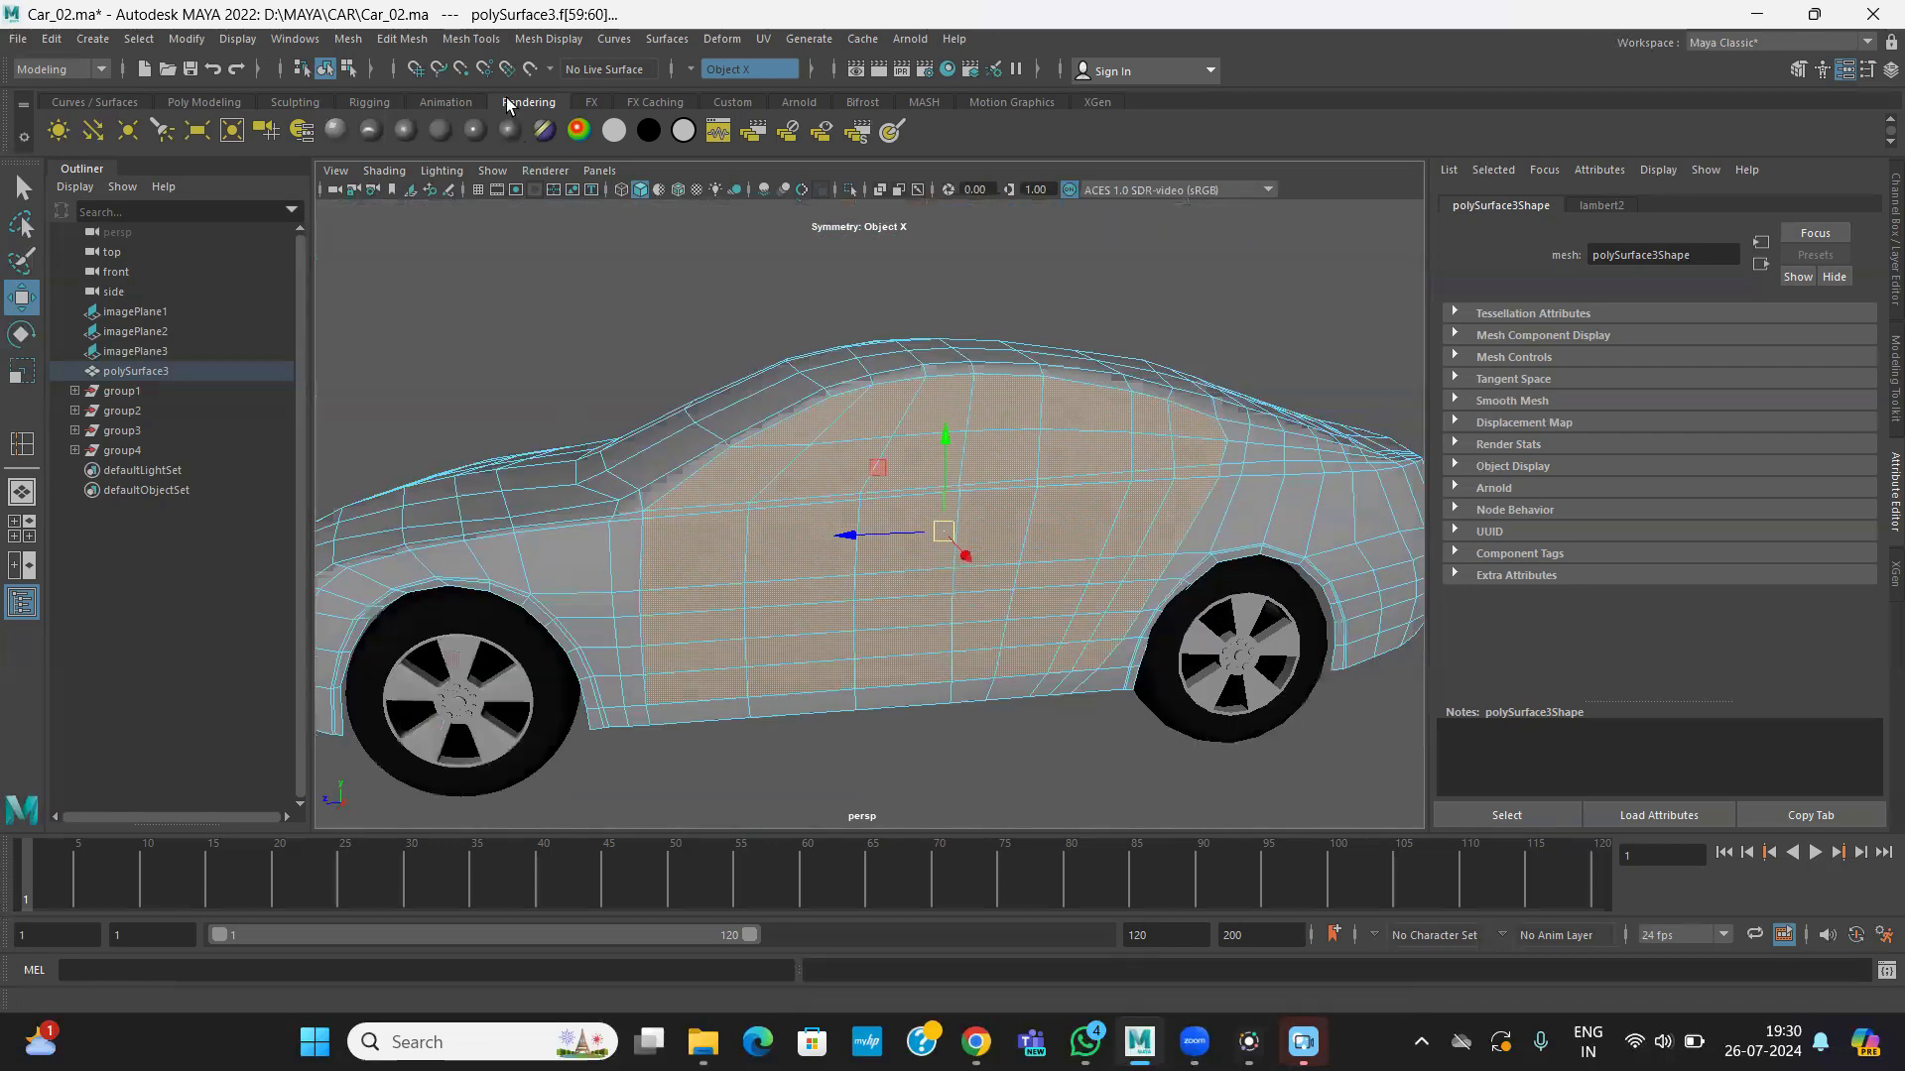
- Extract the selected door and window faces from the body and select the separated side panel as an object
left_click(425, 44)
mouse_move(436, 42)
left_click(526, 594)
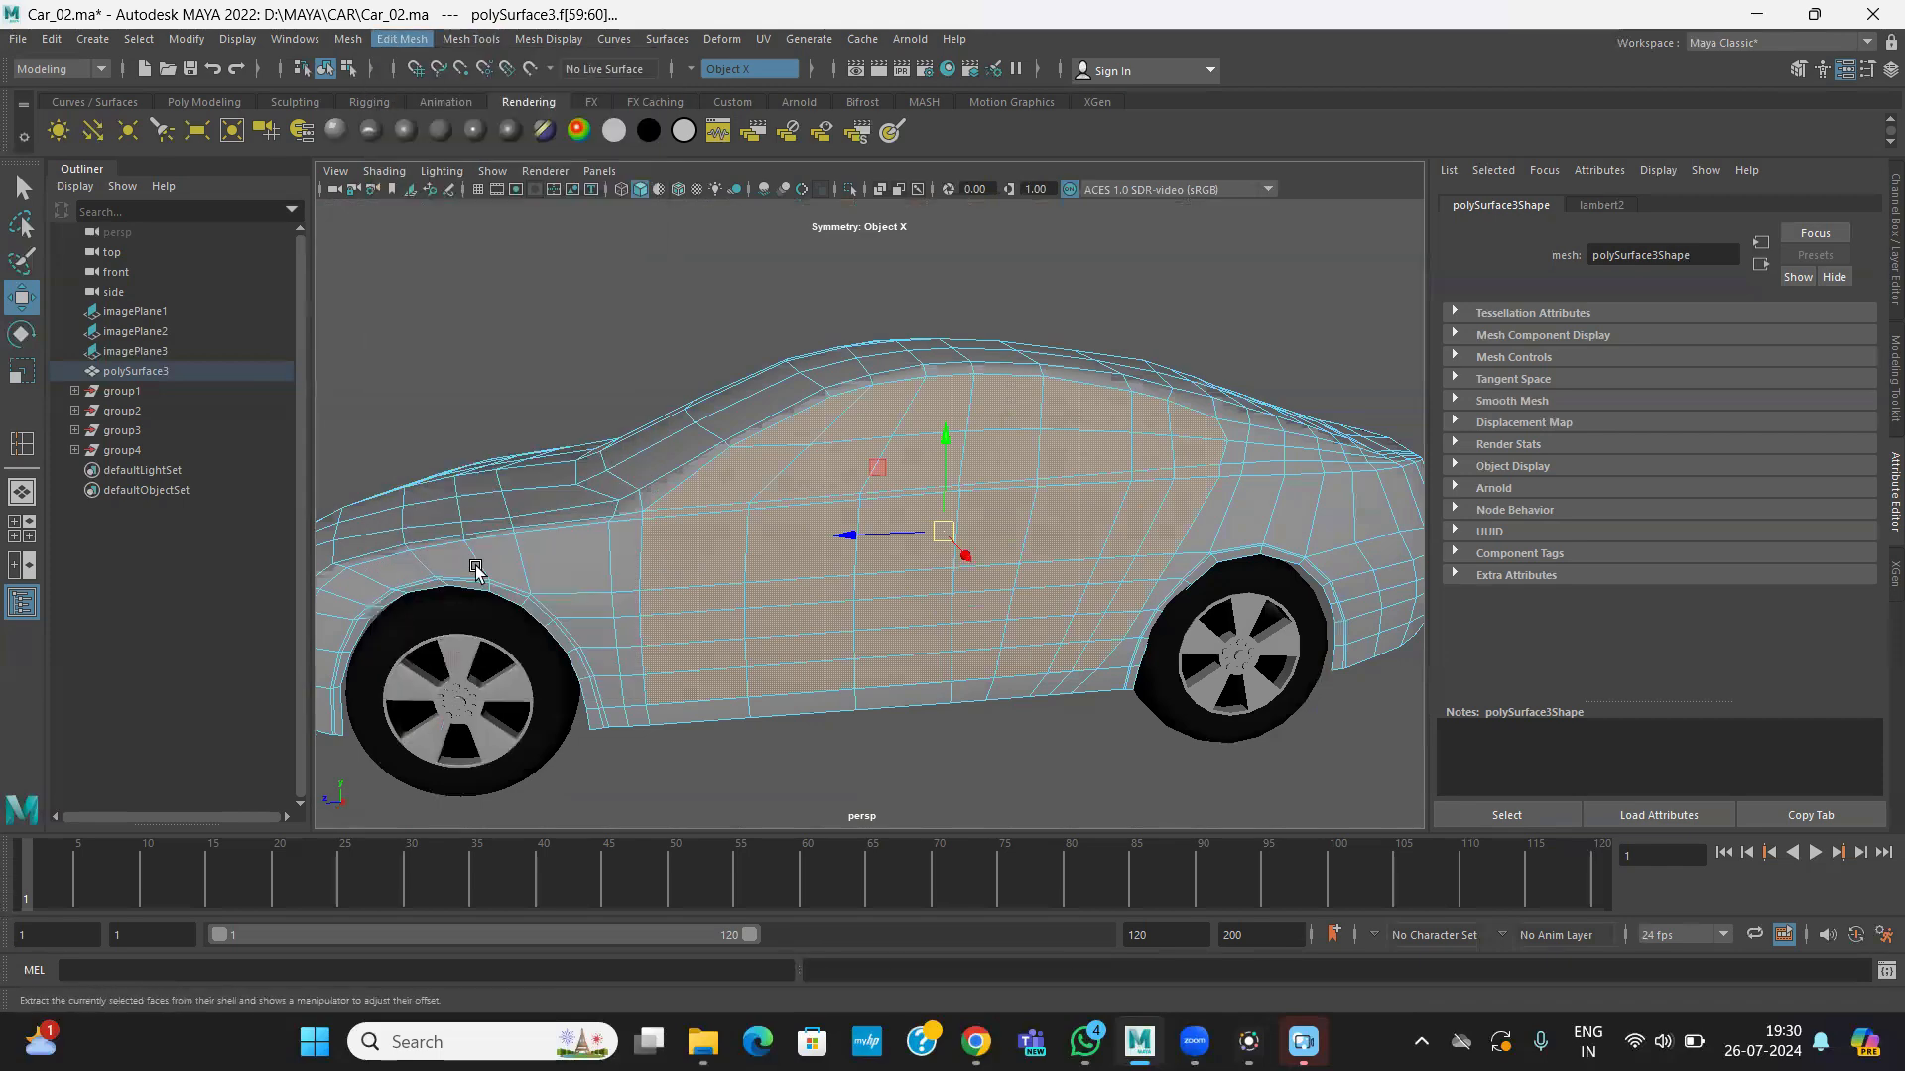
left_click_drag(750, 542, 813, 592, "alt")
right_click_drag(769, 474, 873, 435)
left_click(923, 572)
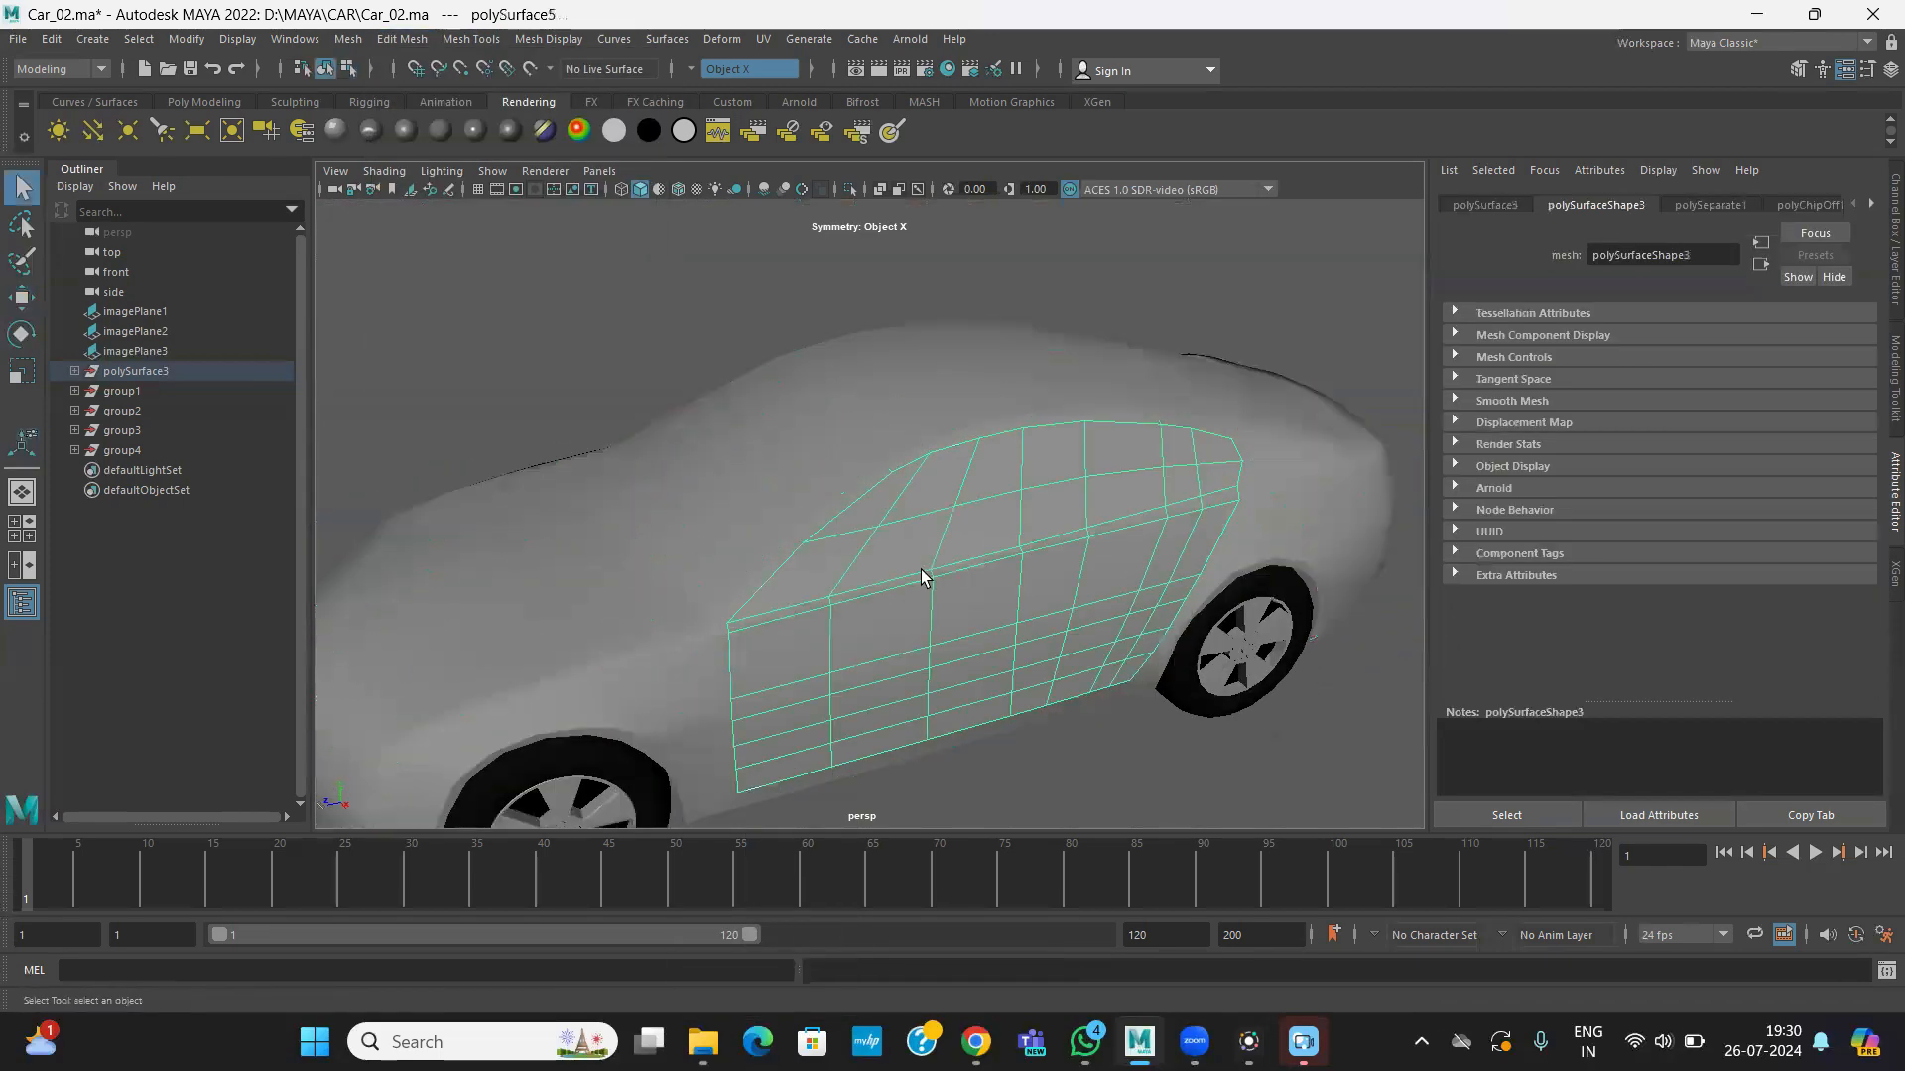
- Examine the body and the separated side panel against the side blueprint from the front wheel to the rear
left_click_drag(924, 655, 1075, 686, "alt")
key("space")
key("space")
scroll(936, 476, "down", 3)
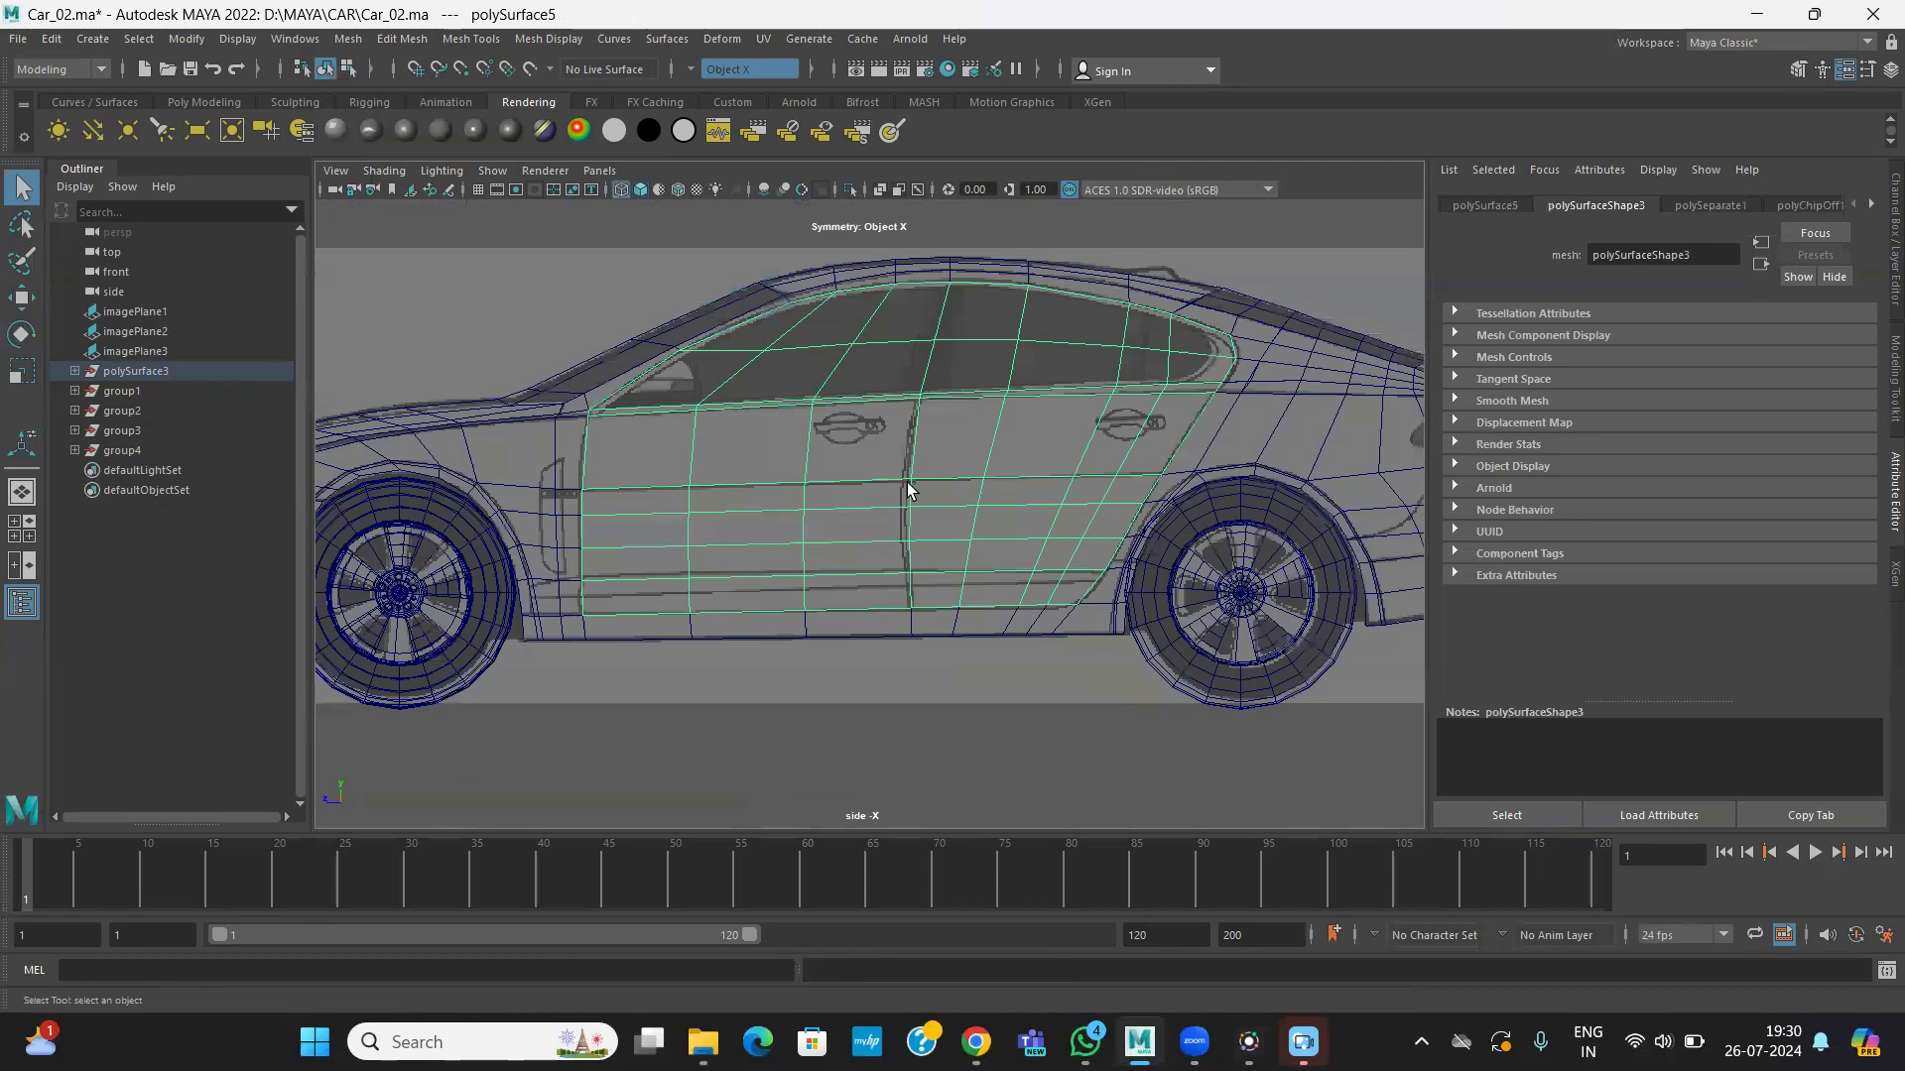
scroll(906, 482, "down", 2)
middle_click_drag(685, 568, 988, 543, "alt")
scroll(779, 530, "up", 1)
scroll(799, 549, "up", 1)
scroll(675, 488, "up", 1)
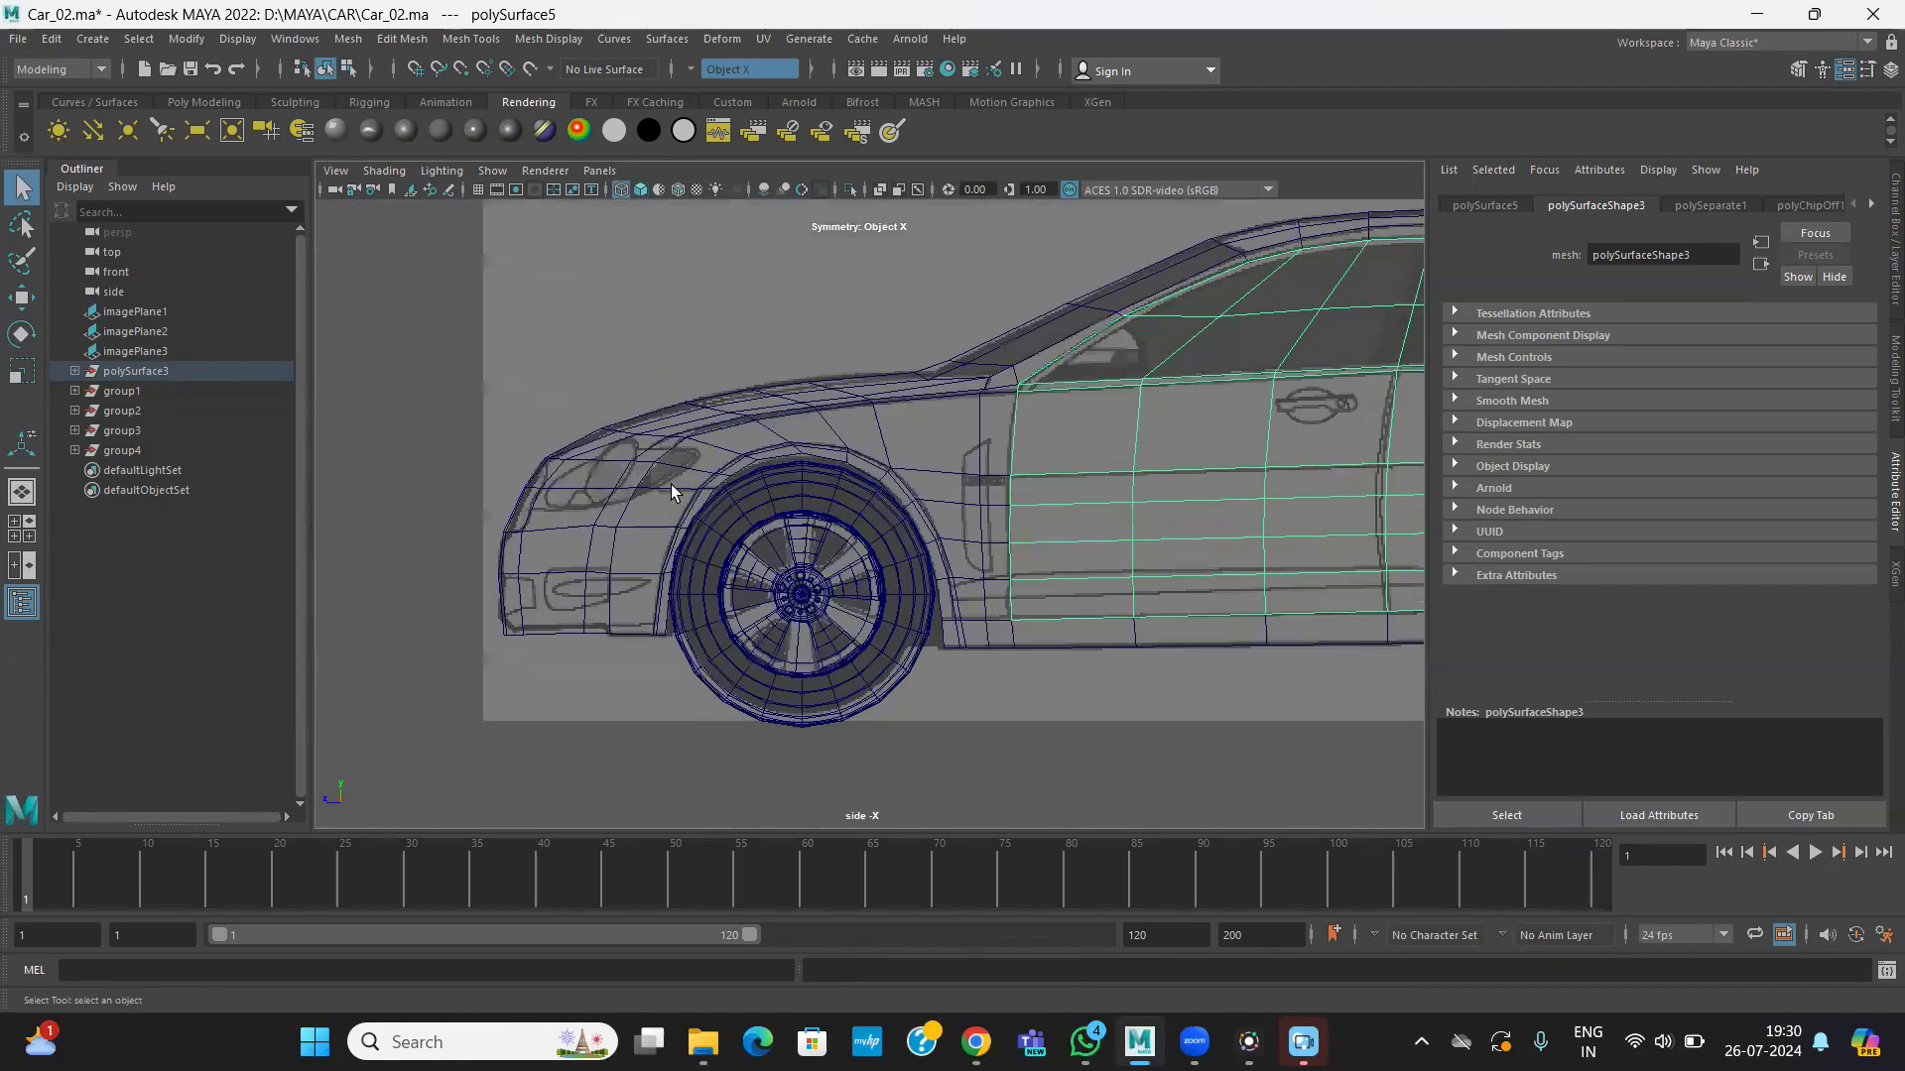
middle_click_drag(901, 561, 548, 567, "alt")
middle_click_drag(1113, 532, 721, 590, "alt")
middle_click_drag(998, 432, 995, 433, "alt")
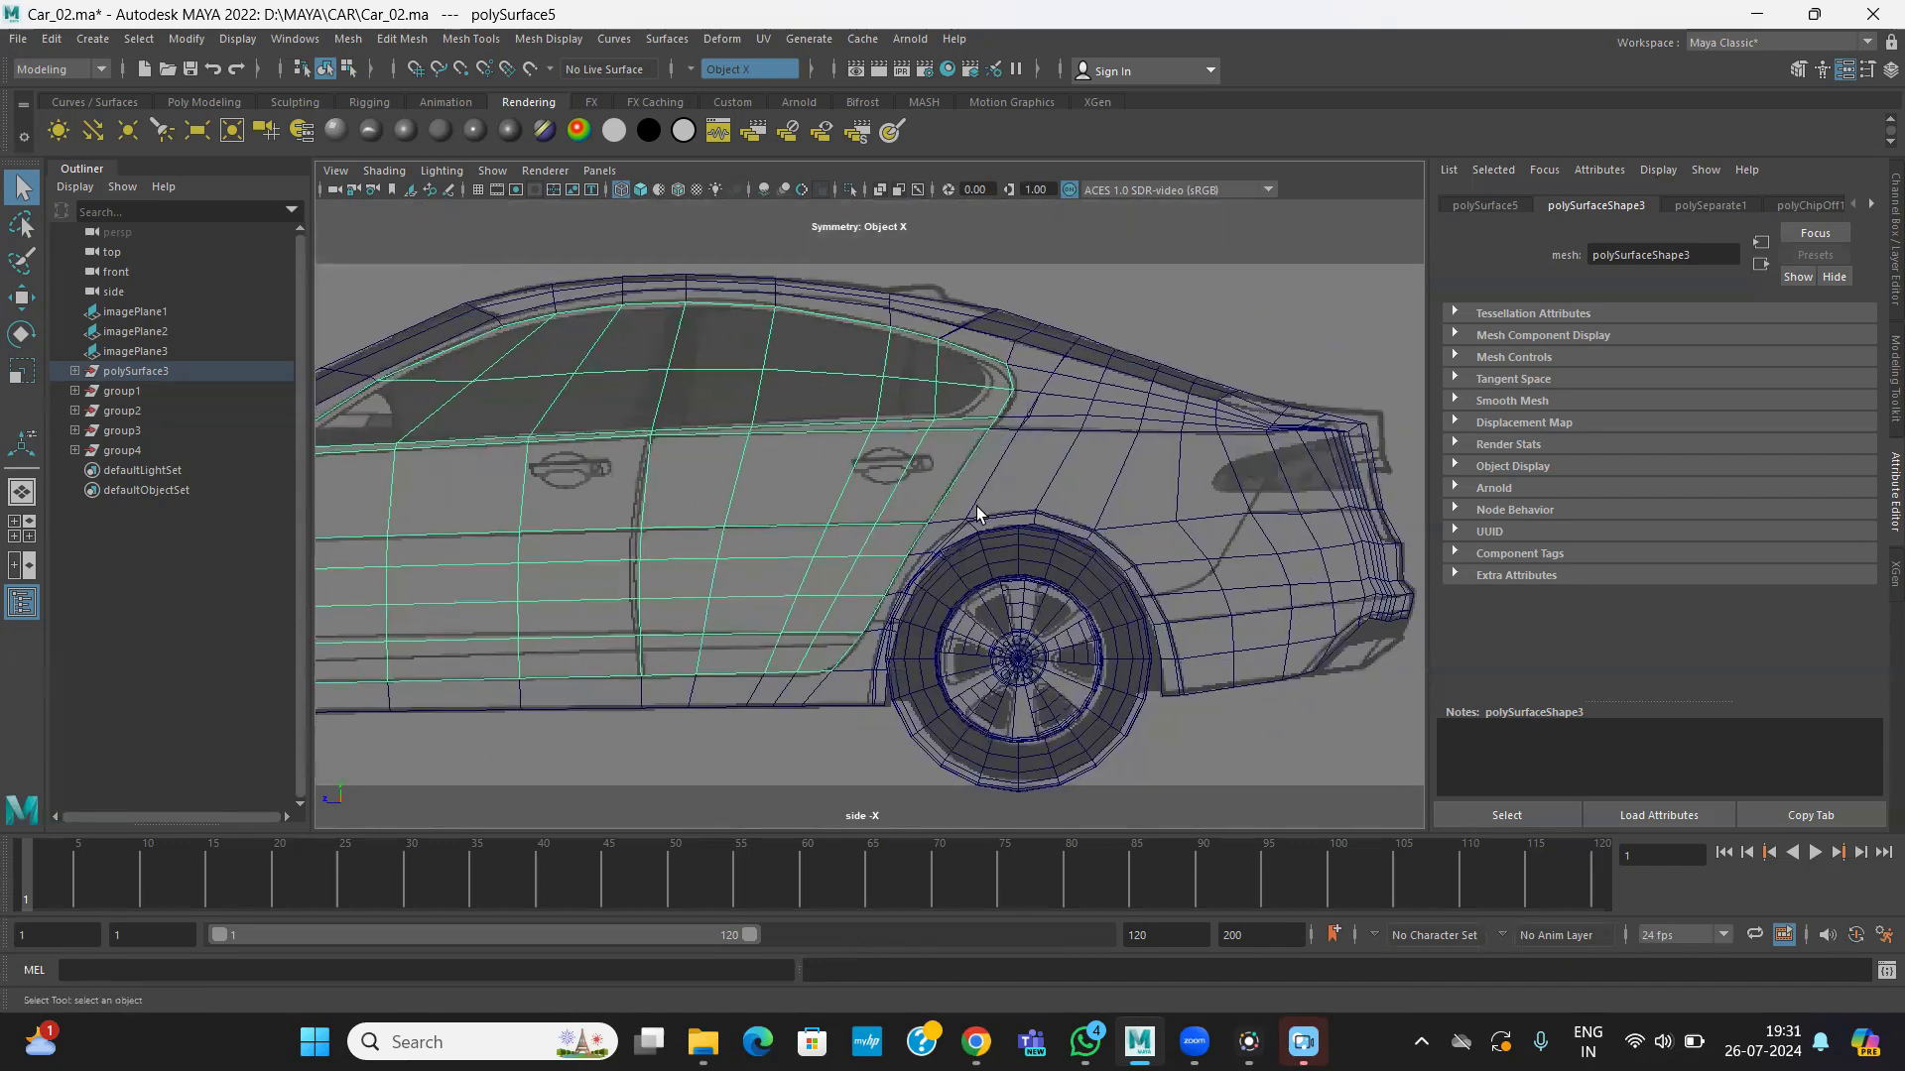
middle_click_drag(583, 486, 727, 534, "alt")
scroll(829, 532, "up", 1)
middle_click_drag(880, 547, 956, 513, "alt")
scroll(955, 494, "up", 1)
scroll(828, 387, "down", 3)
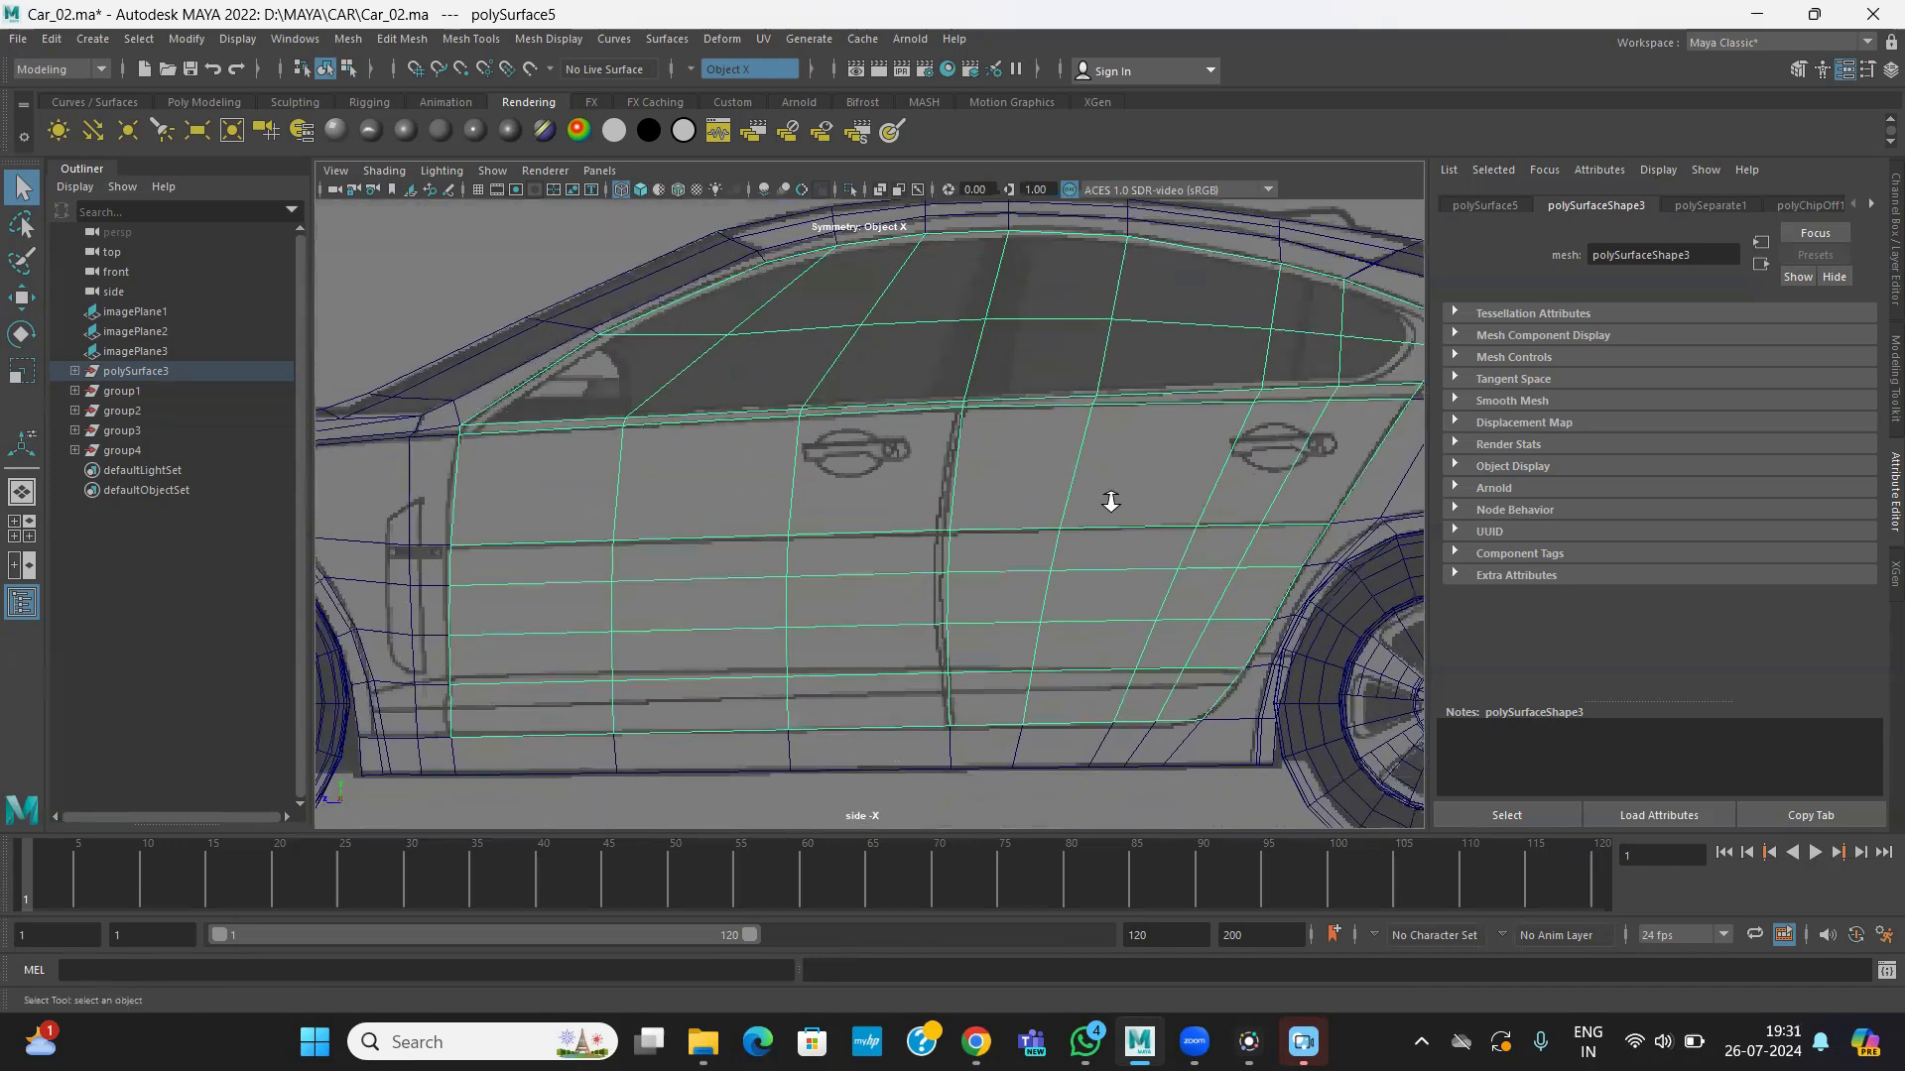
- Select the side panel's front door and front window faces and extract them from the rear half
right_click_drag(858, 383, 856, 434)
left_click_drag(892, 710, 893, 710)
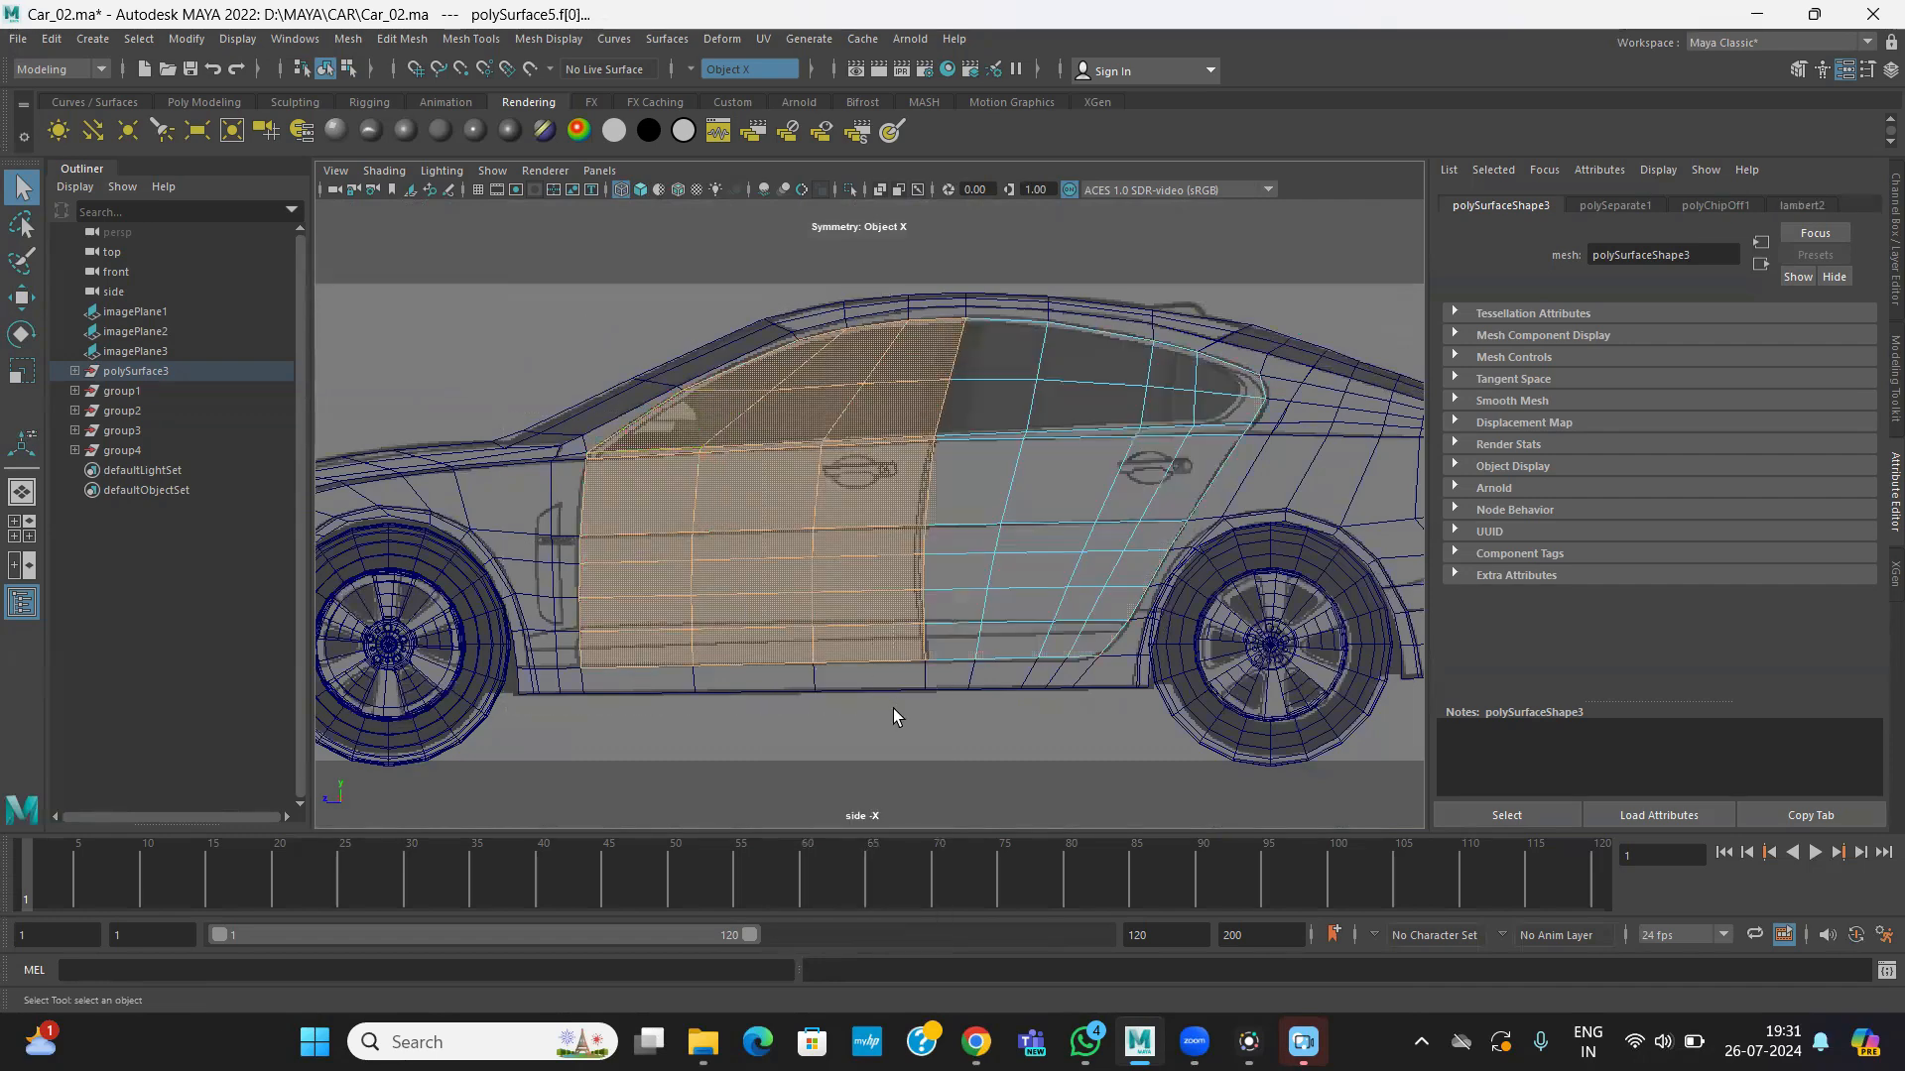
key("space")
key("space")
left_click_drag(939, 441, 1097, 506, "alt")
scroll(1097, 507, "up", 3)
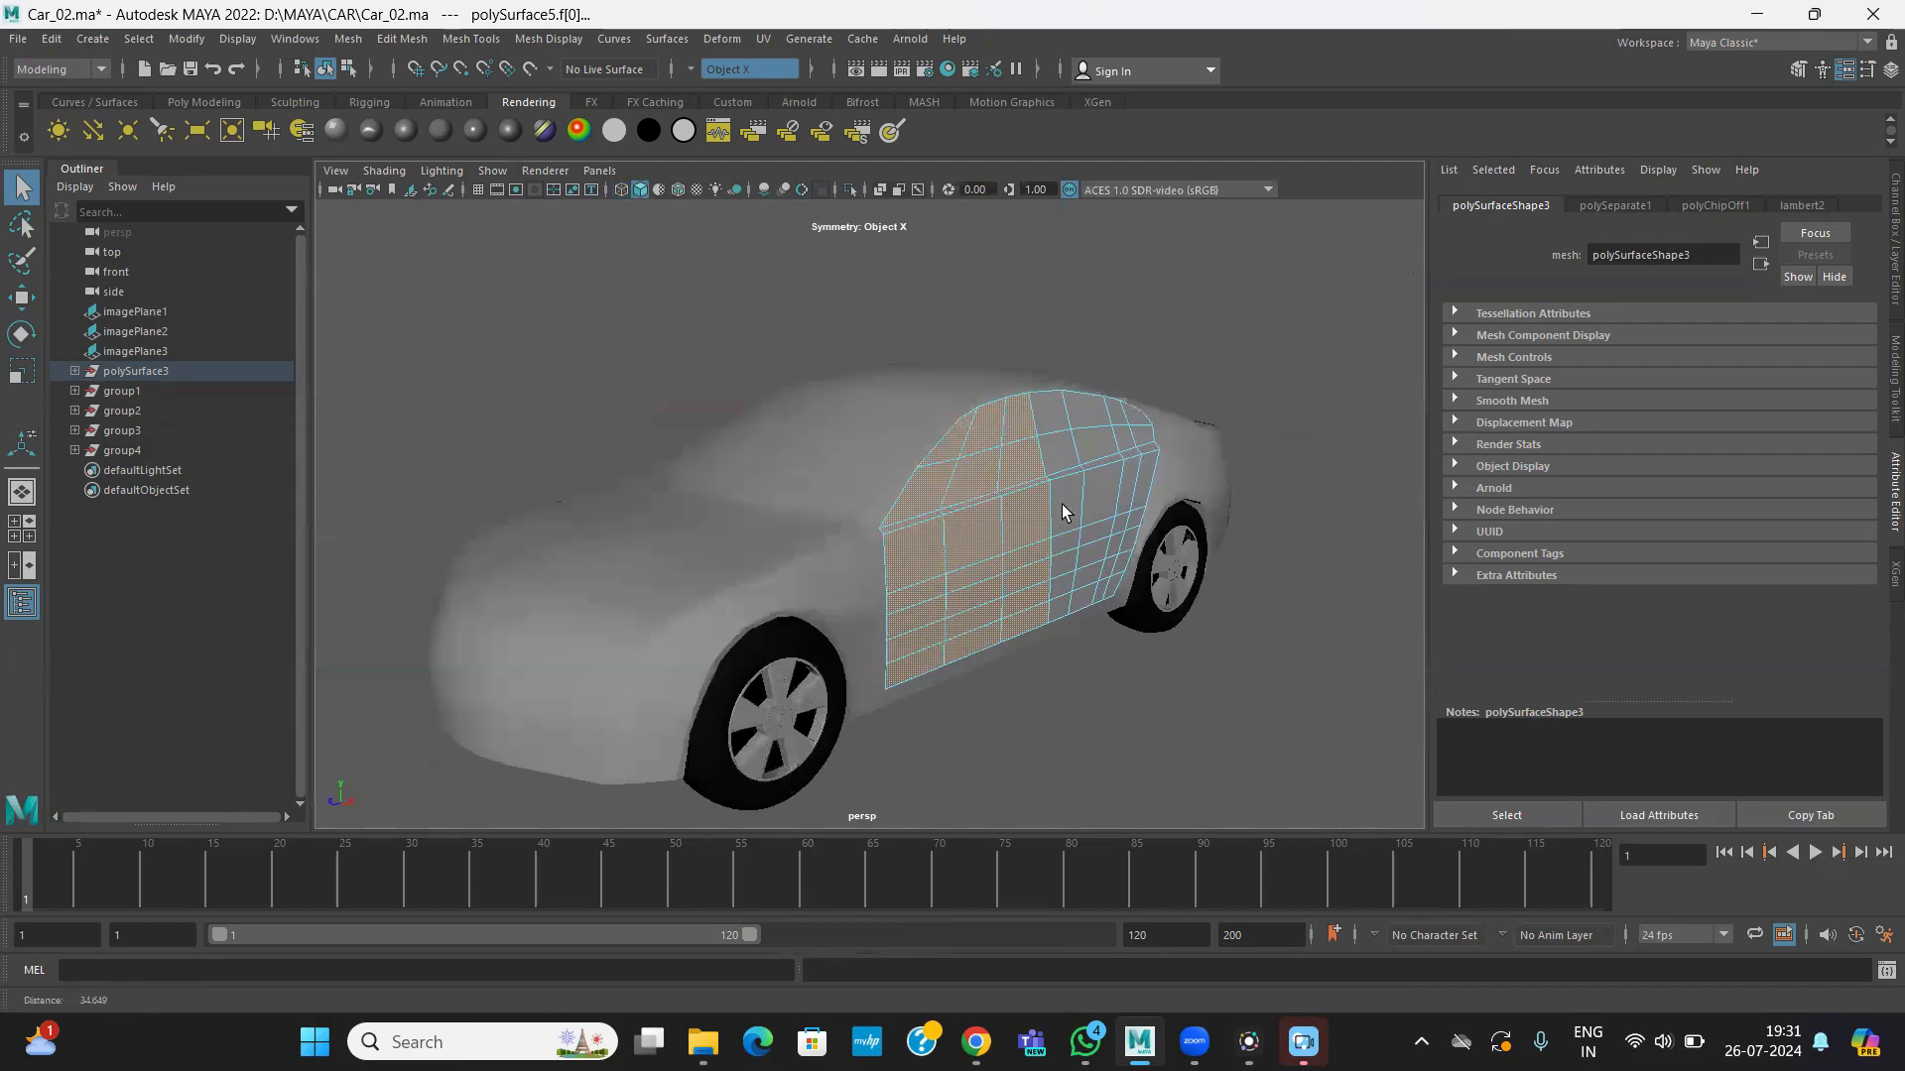
left_click_drag(926, 502, 843, 410, "alt")
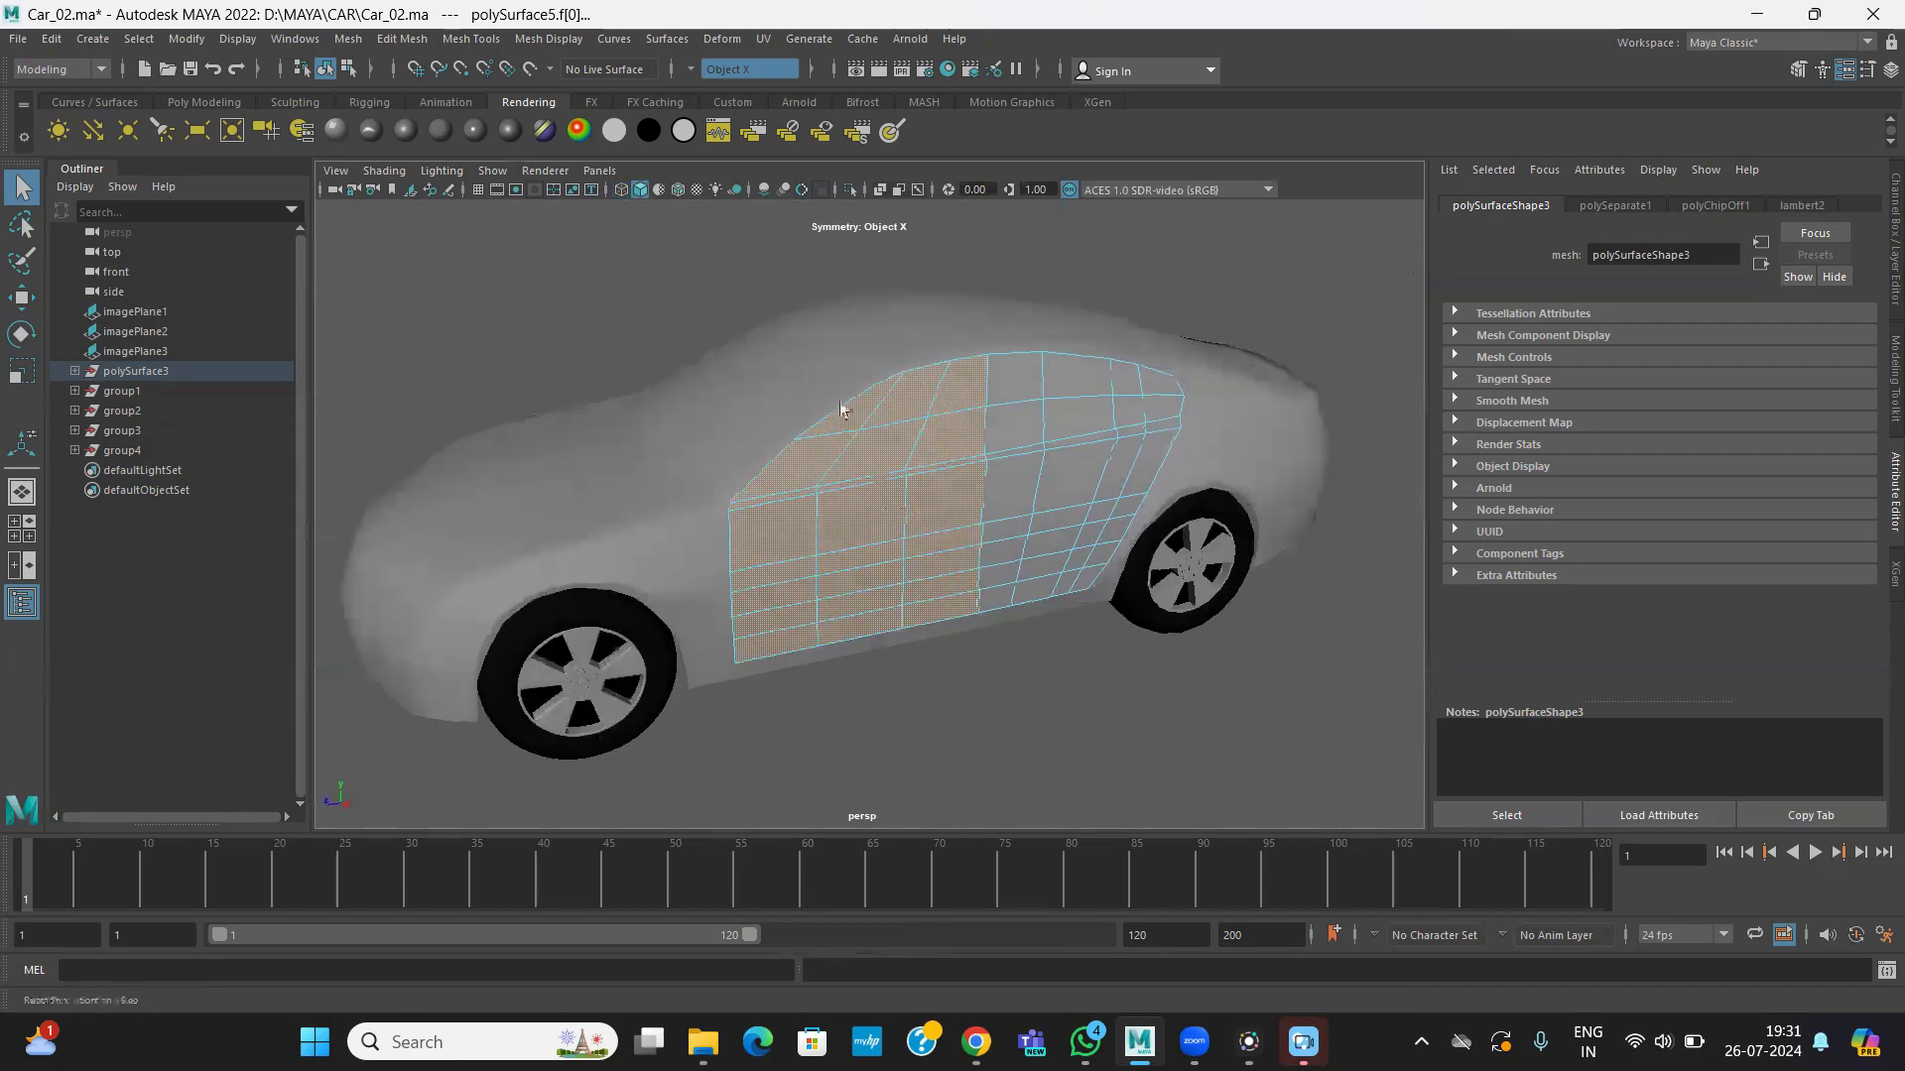
left_click(397, 46)
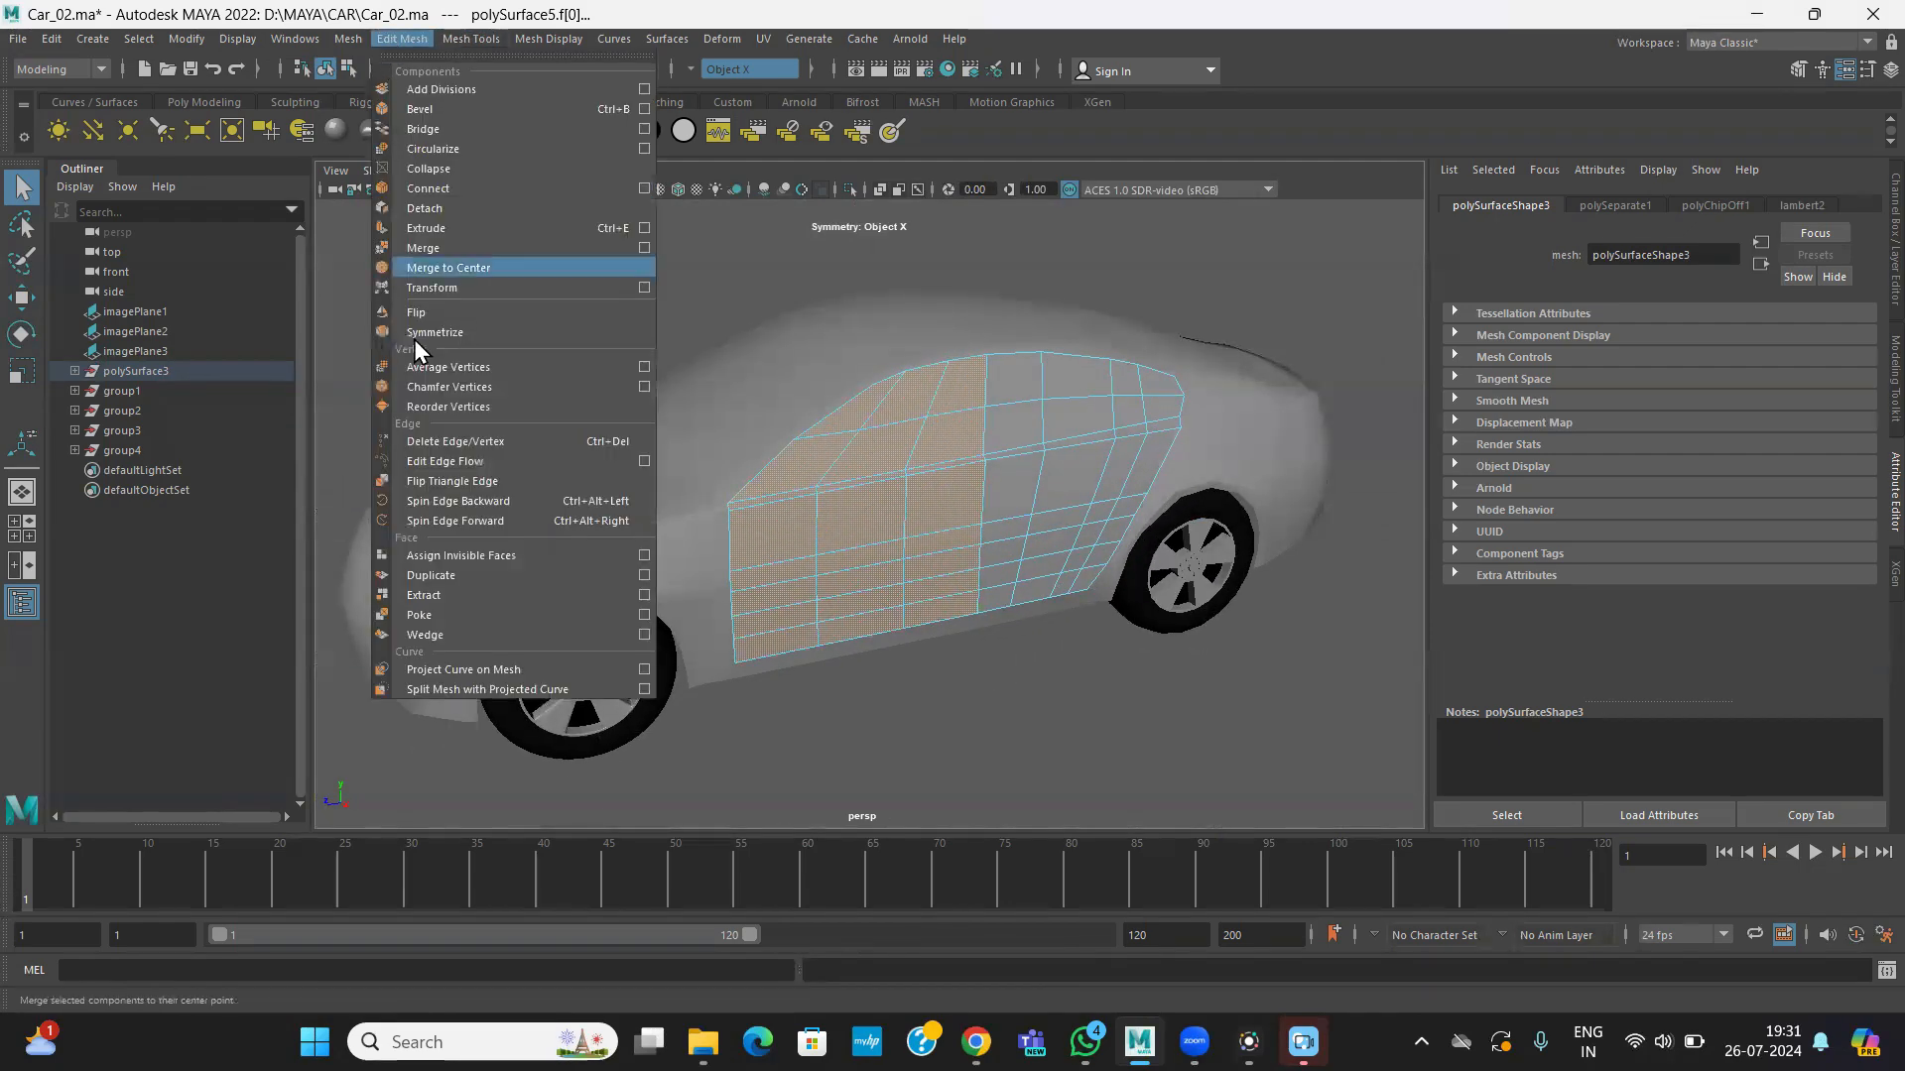
left_click(430, 596)
- Return to object selection and check the split by picking the panels, ending with the front door piece
scroll(1007, 476, "up", 3)
scroll(1008, 477, "up", 1)
right_click_drag(977, 395, 1075, 339)
left_click(956, 384)
left_click(799, 425)
left_click(946, 442)
left_click(774, 444)
- Examine the front door piece's edges and window line against the blueprint in the side view
key("space")
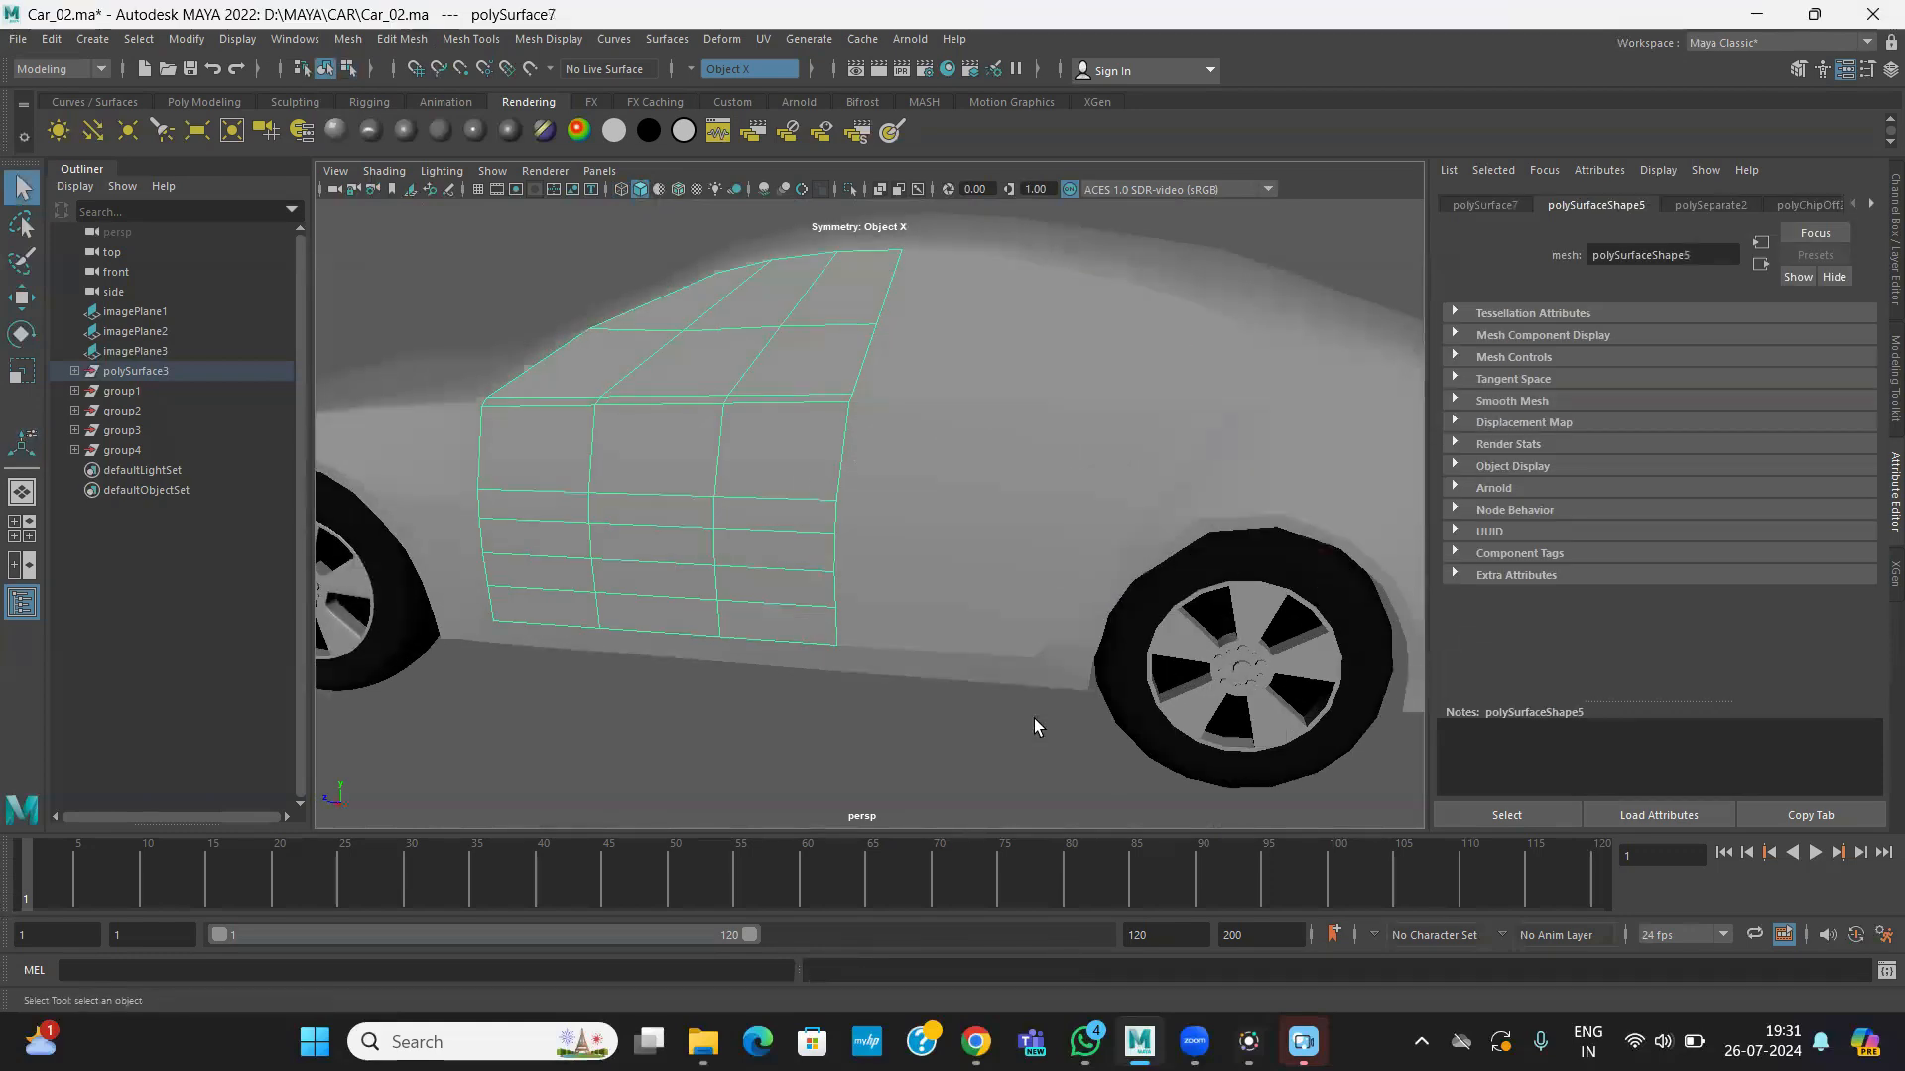
key("space")
scroll(964, 589, "up", 5)
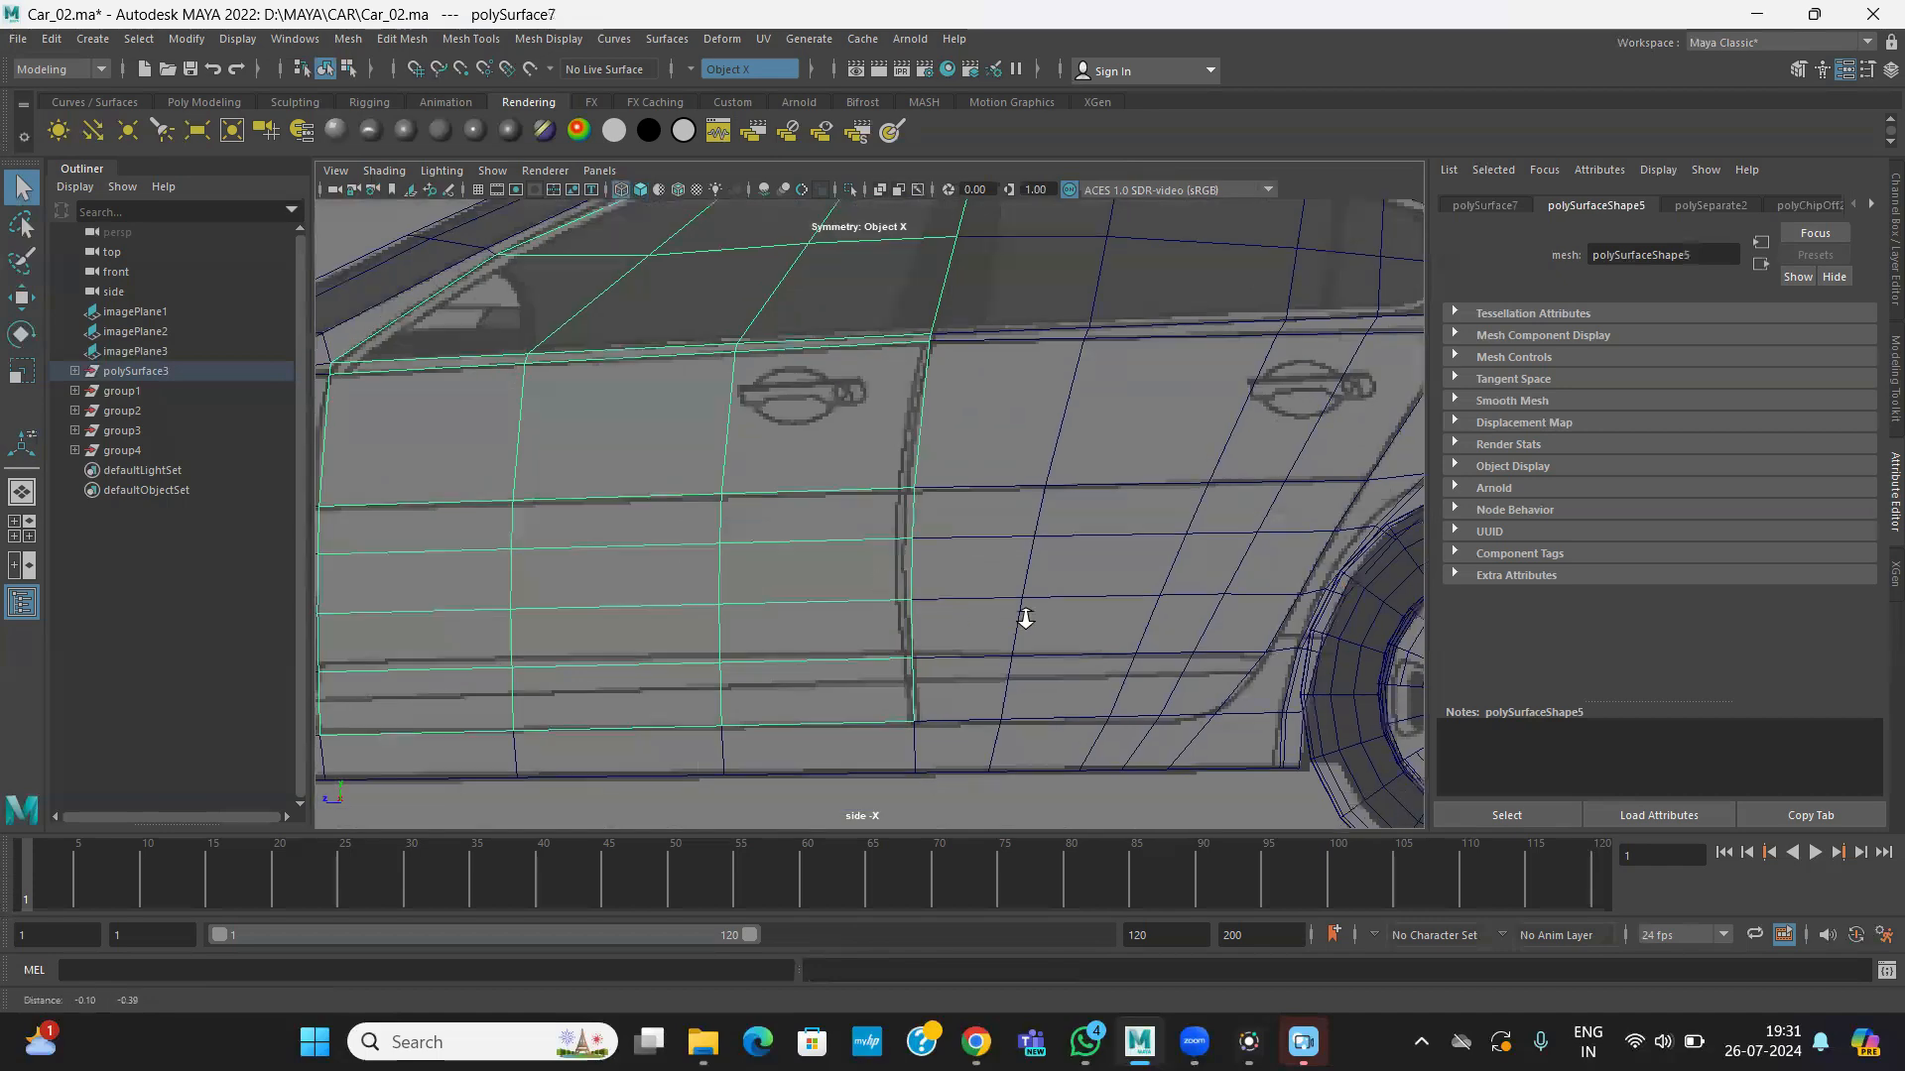
scroll(947, 496, "down", 6)
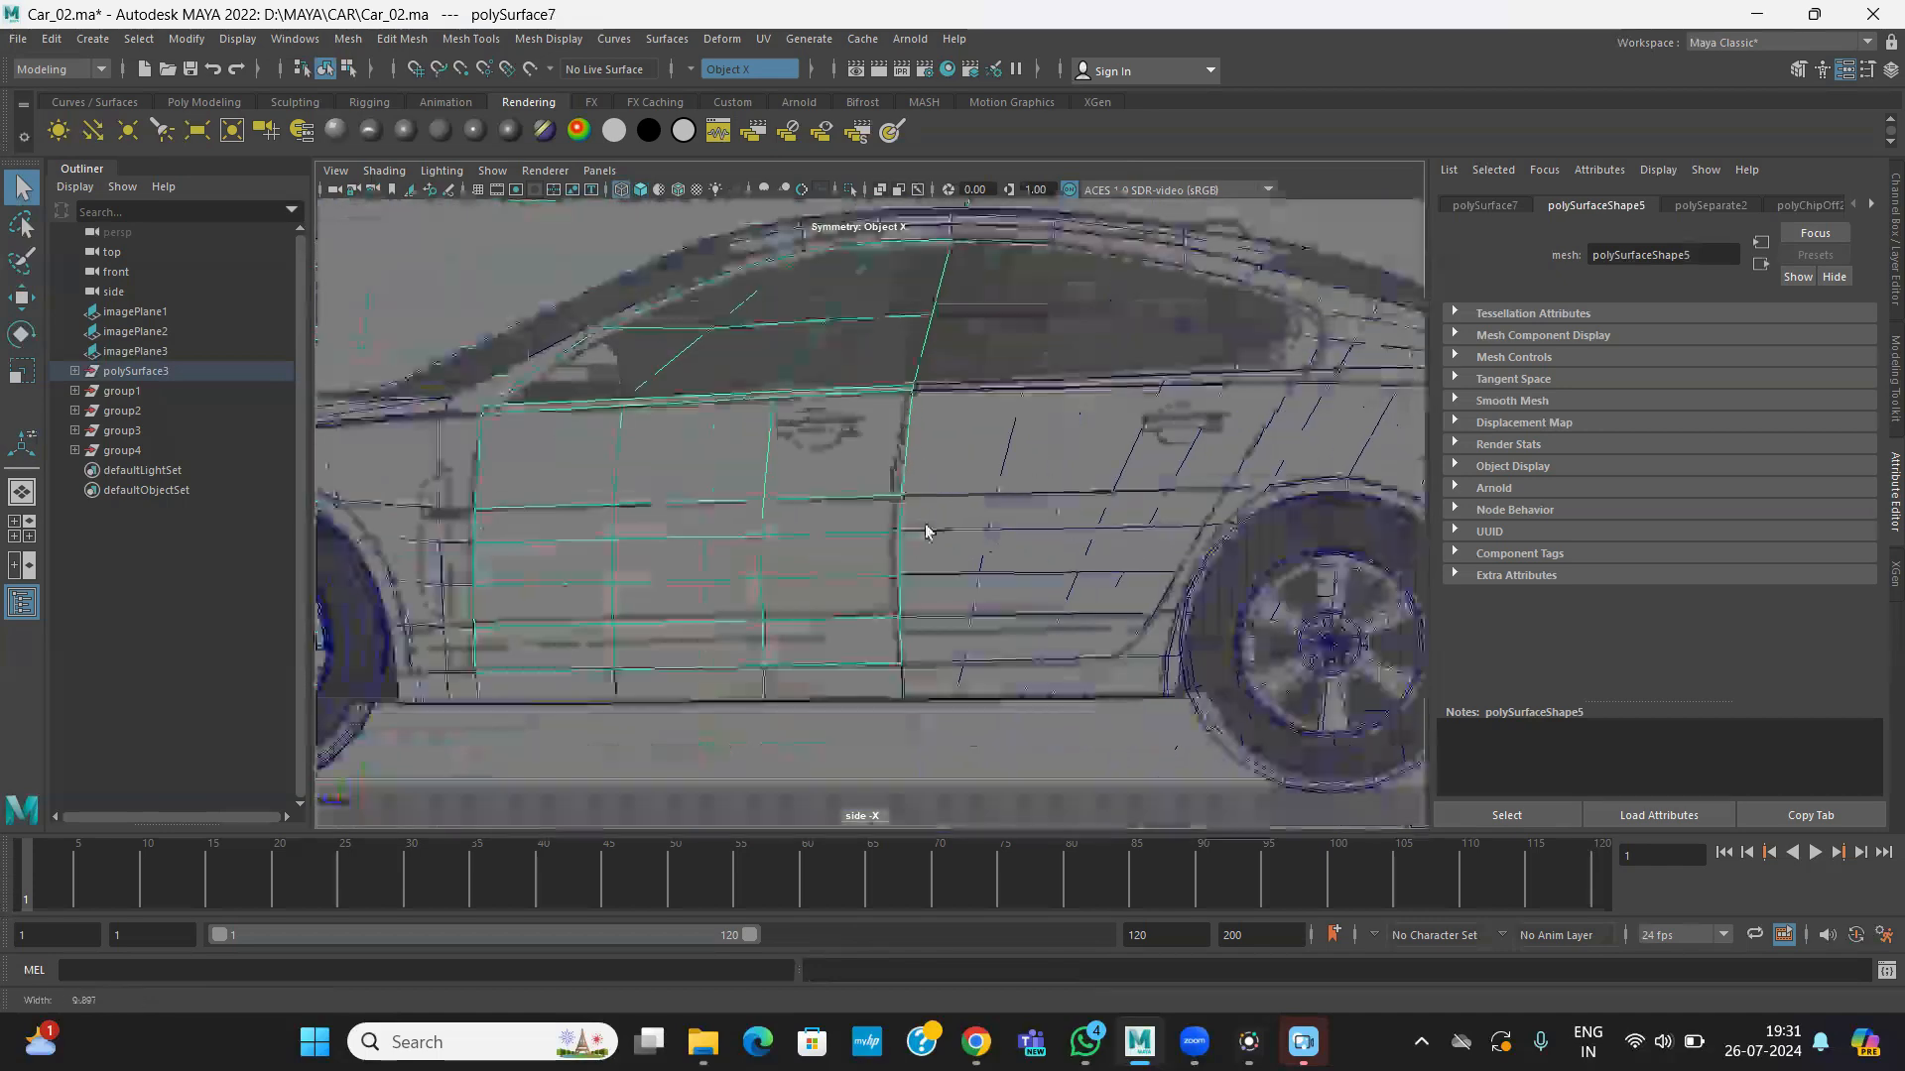
scroll(1014, 479, "up", 2)
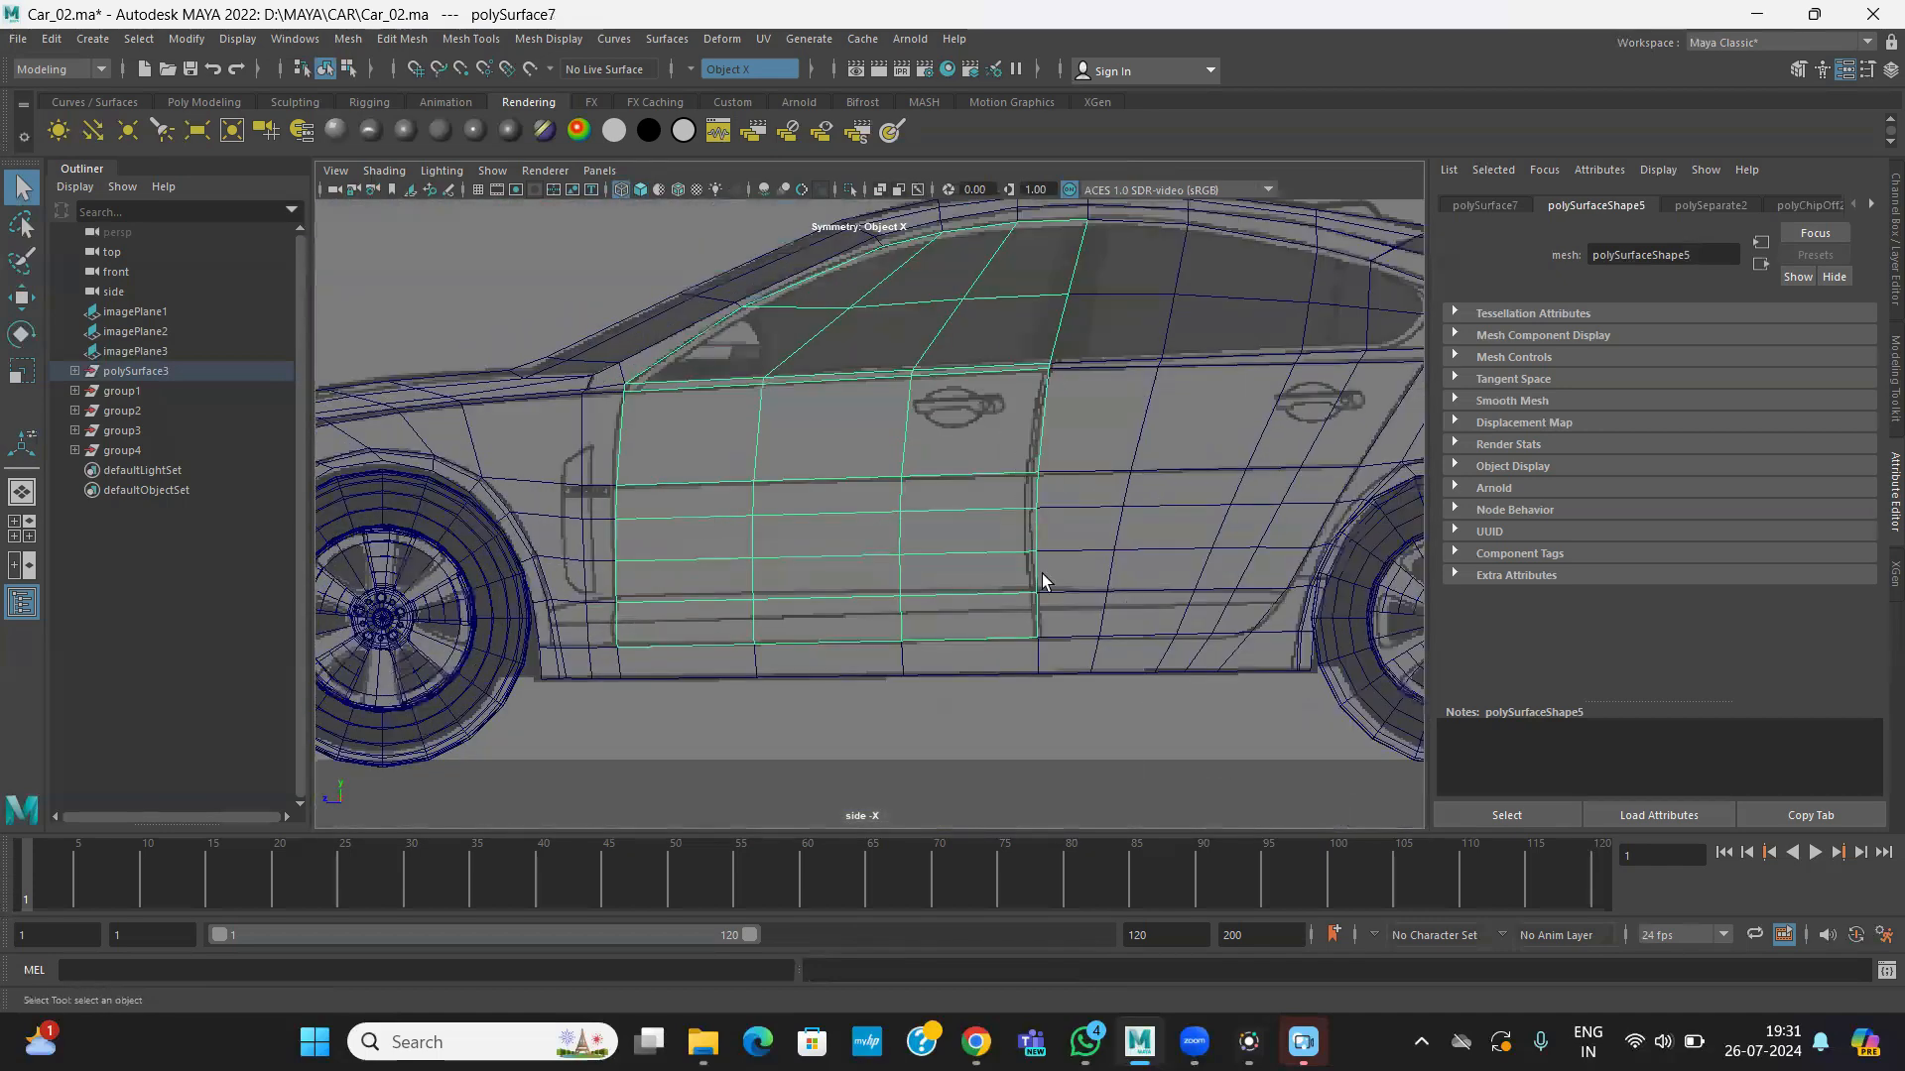
scroll(1135, 566, "up", 2)
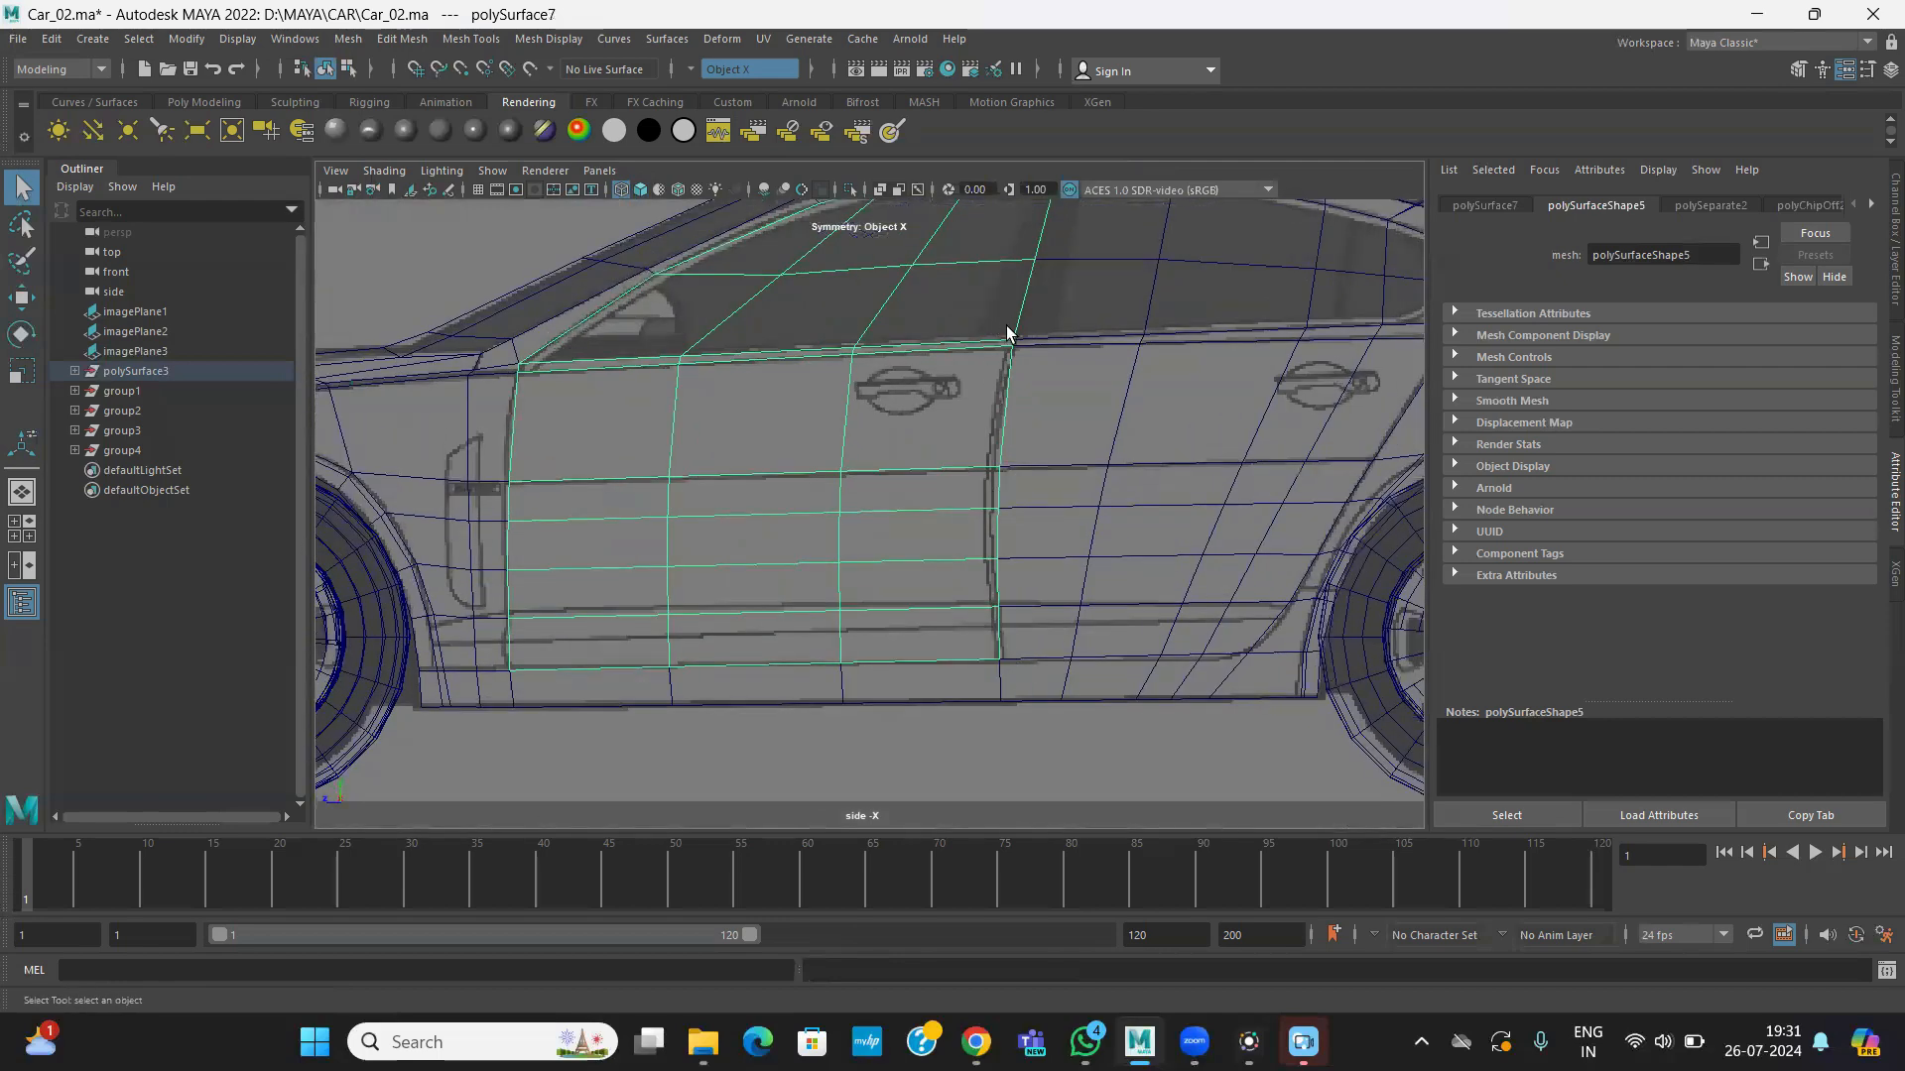
scroll(1017, 580, "down", 4)
scroll(863, 543, "up", 2)
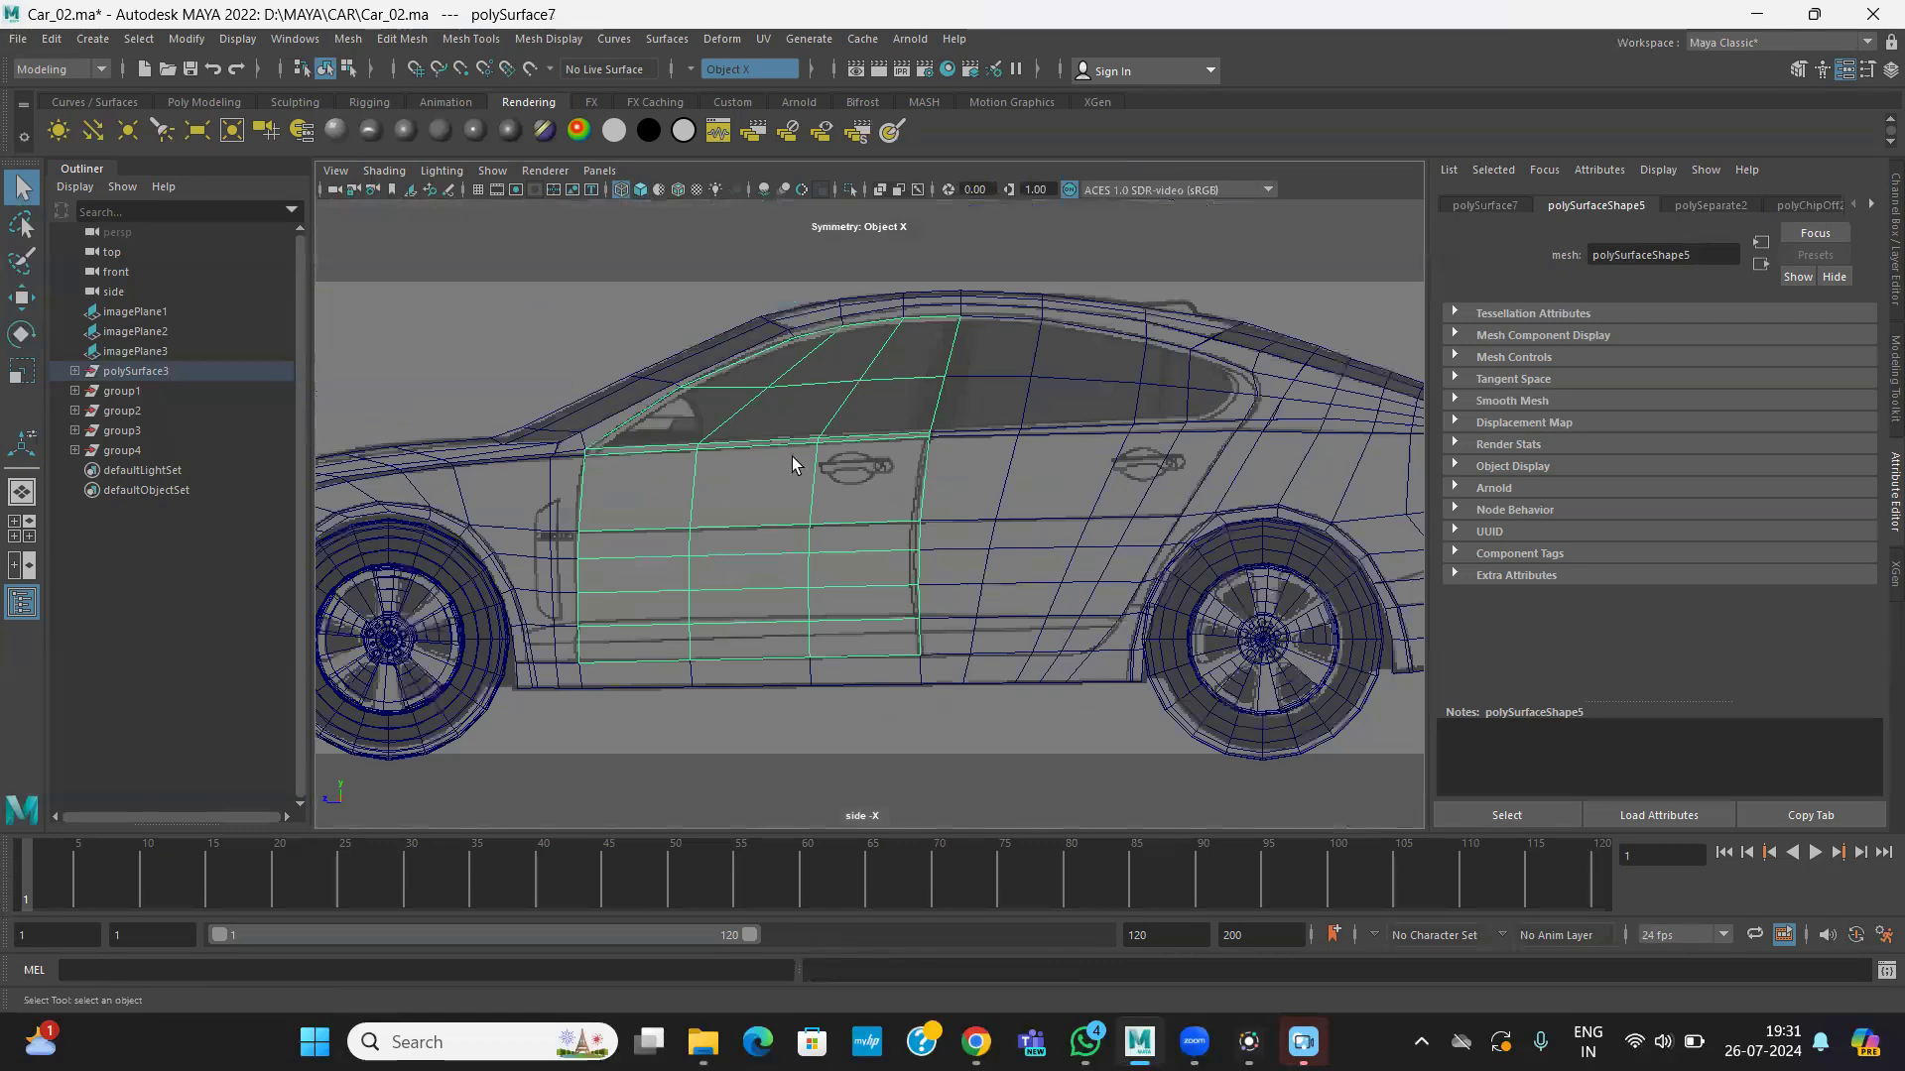
scroll(813, 445, "up", 3)
scroll(863, 546, "up", 4)
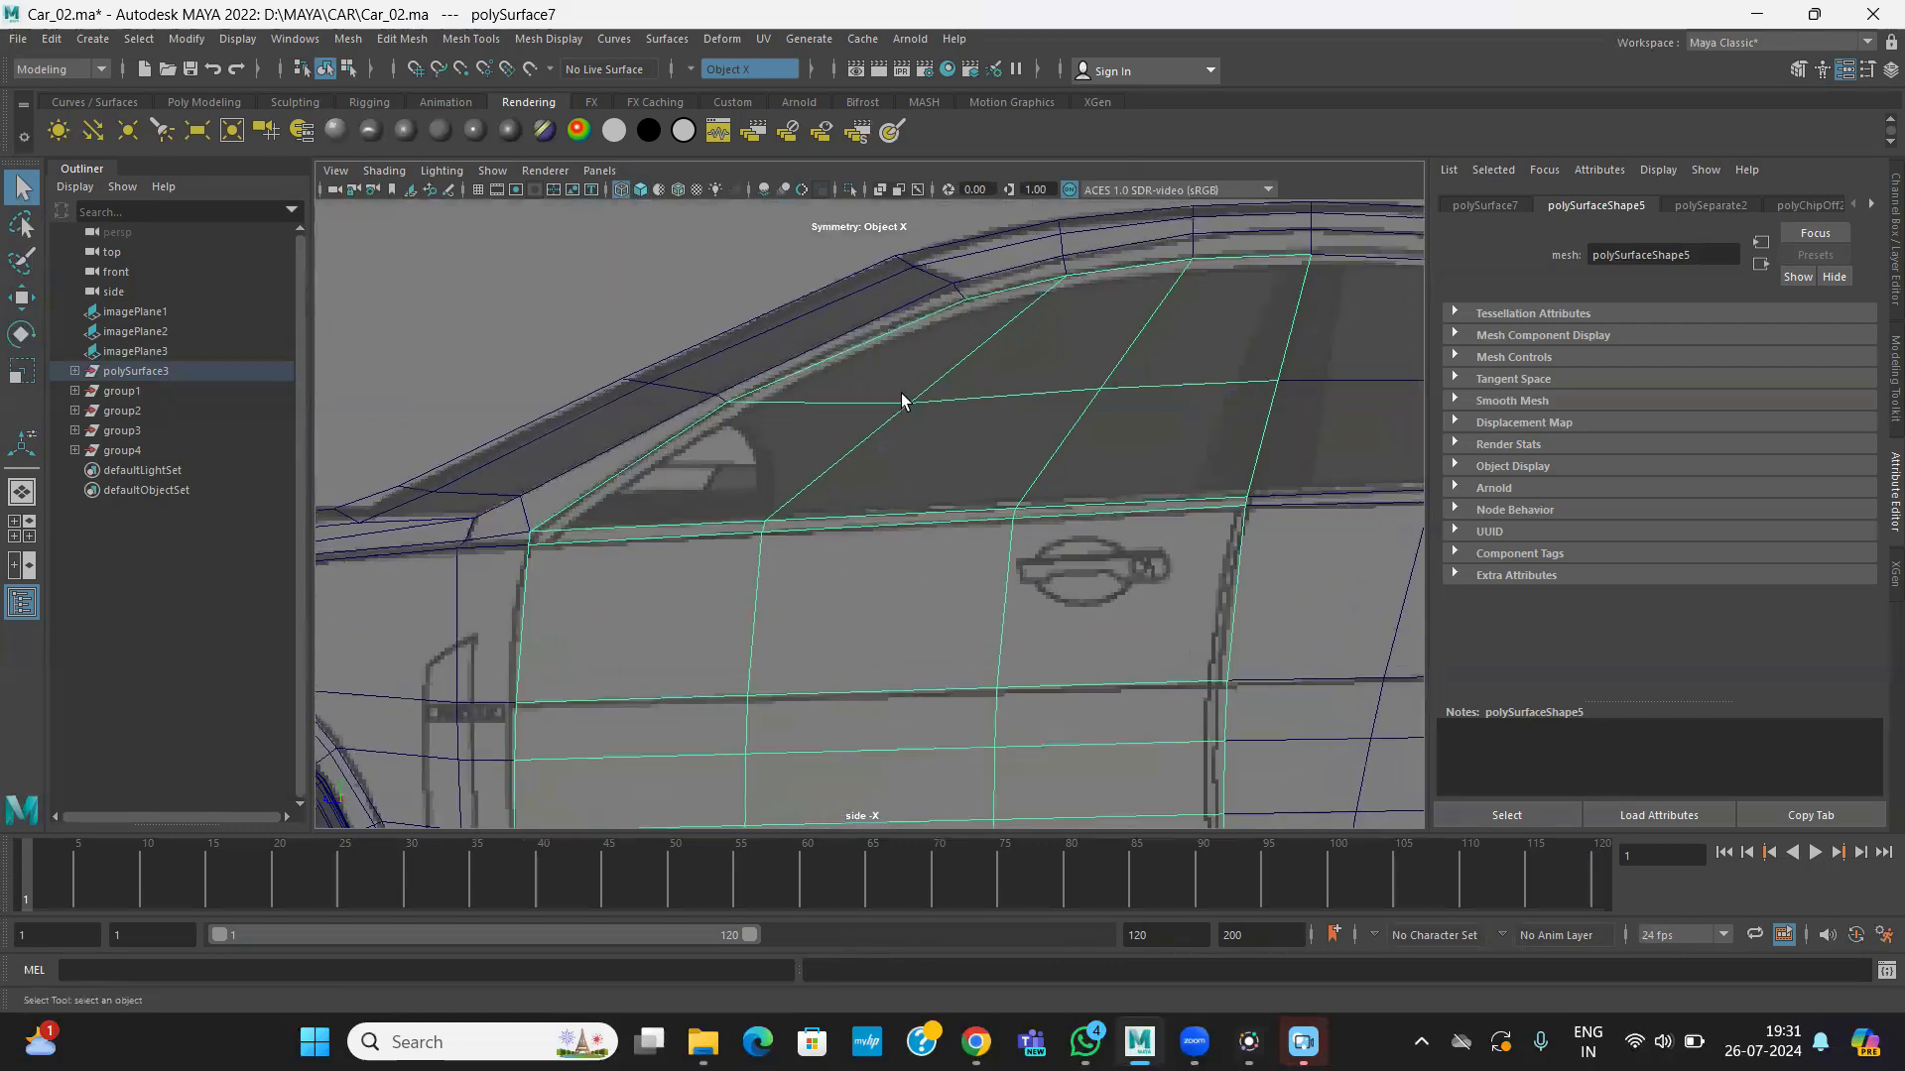
- Select the front door piece's window faces, extract them, and select the resulting window as an object
right_click_drag(909, 407, 906, 458)
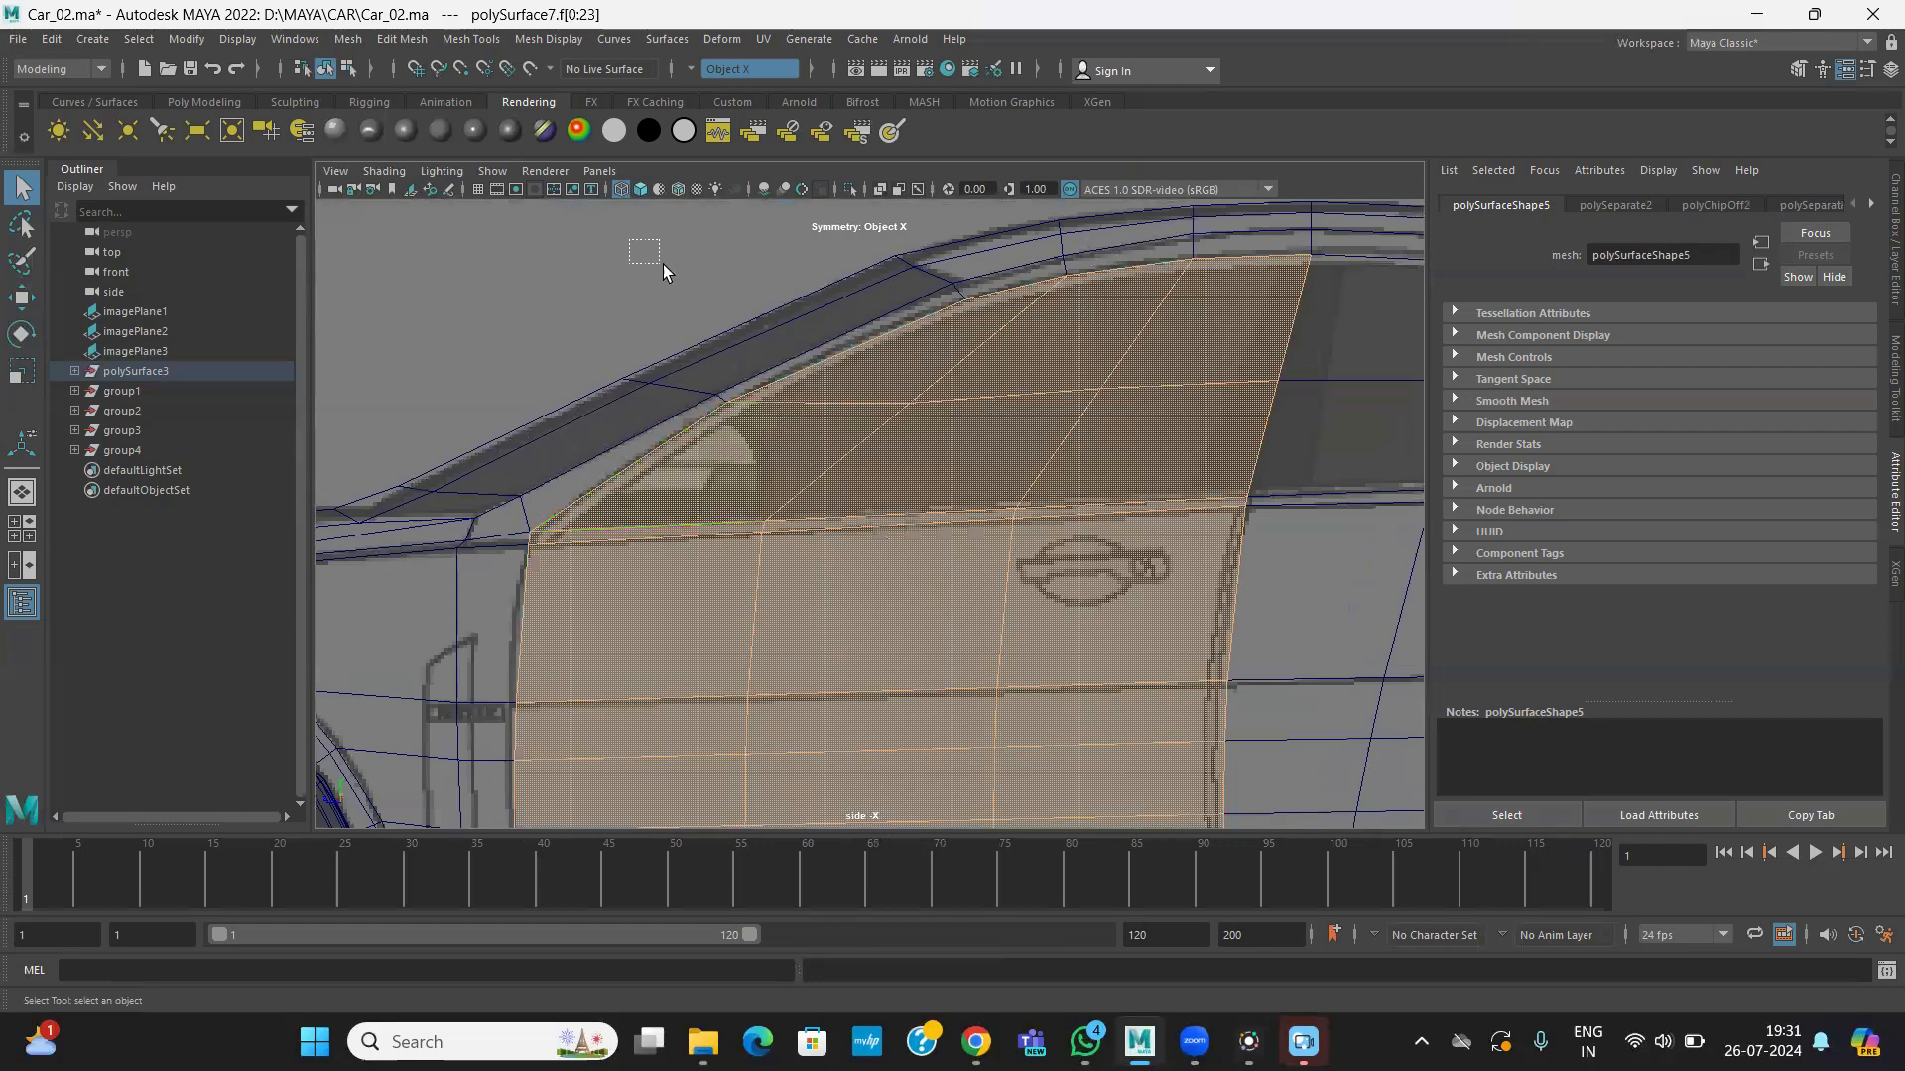
left_click_drag(1317, 423, 1318, 455)
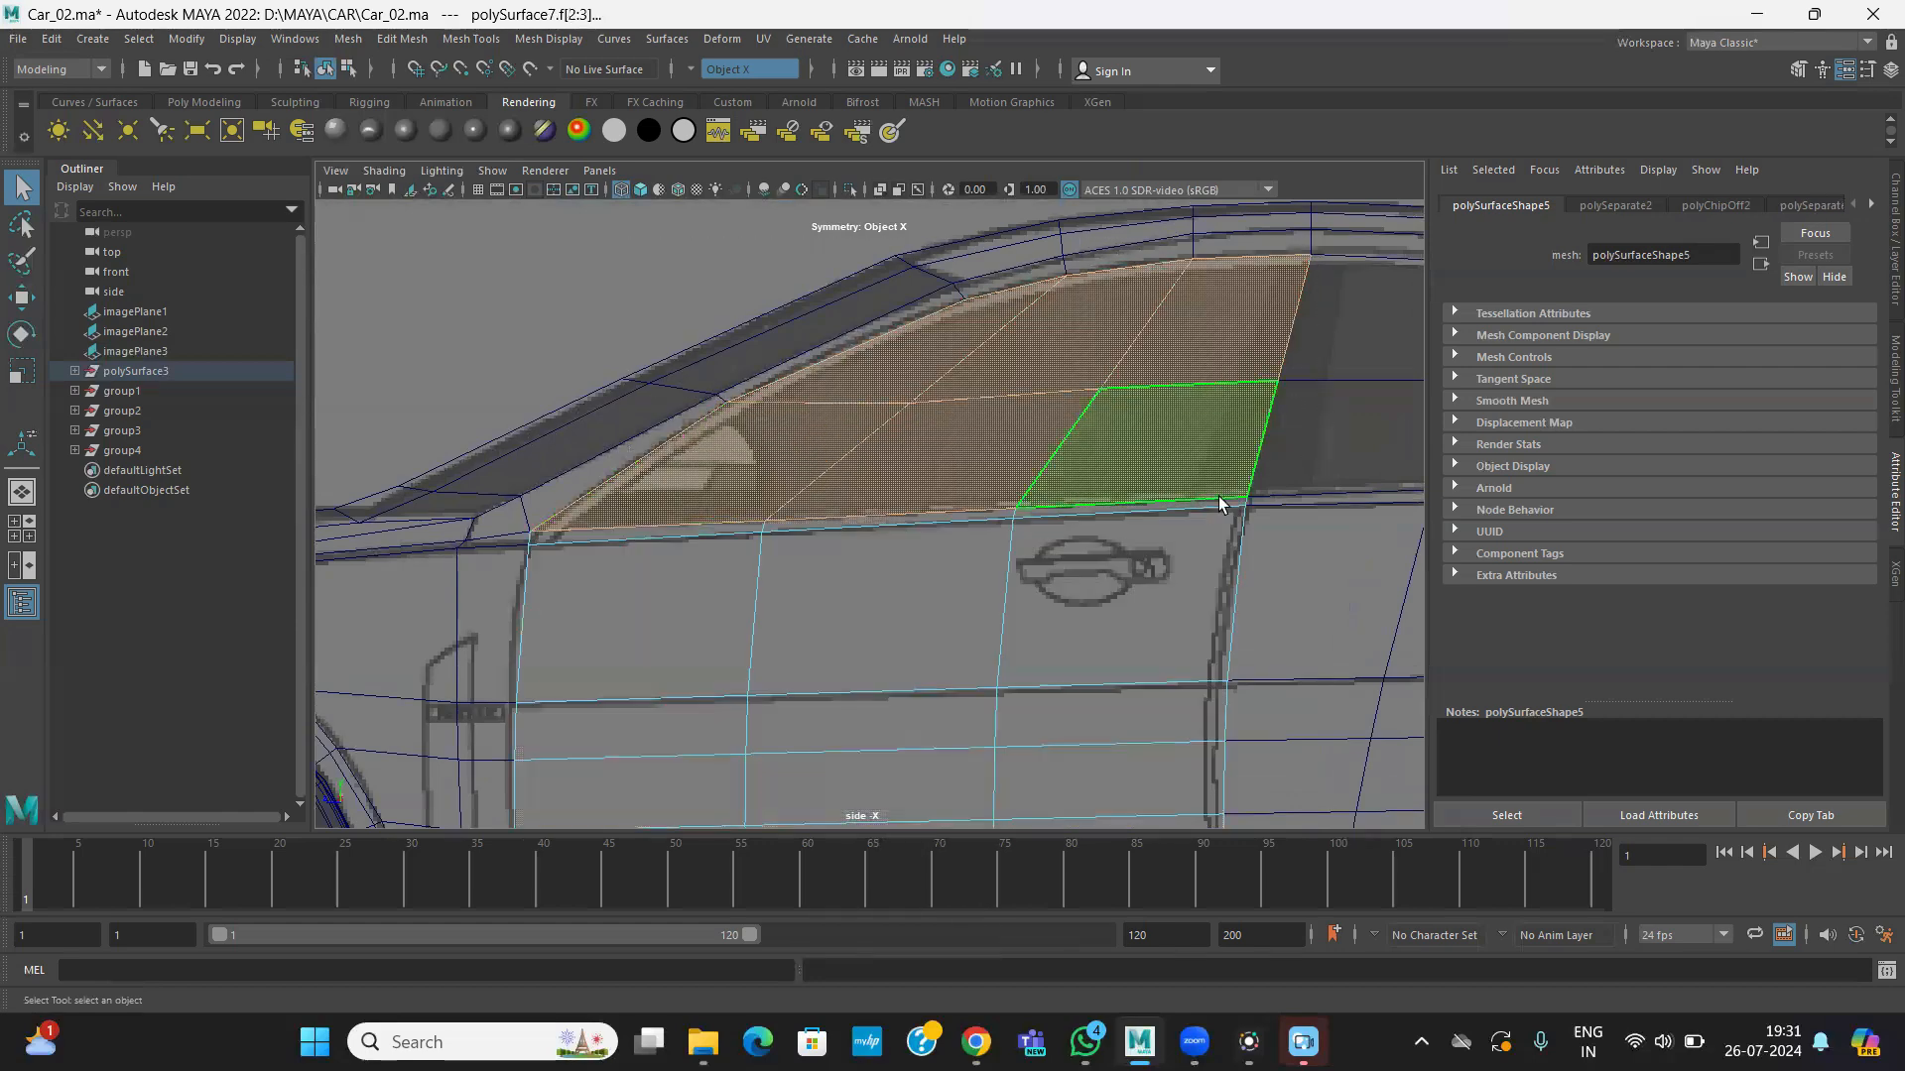
middle_click_drag(996, 641, 811, 649, "alt")
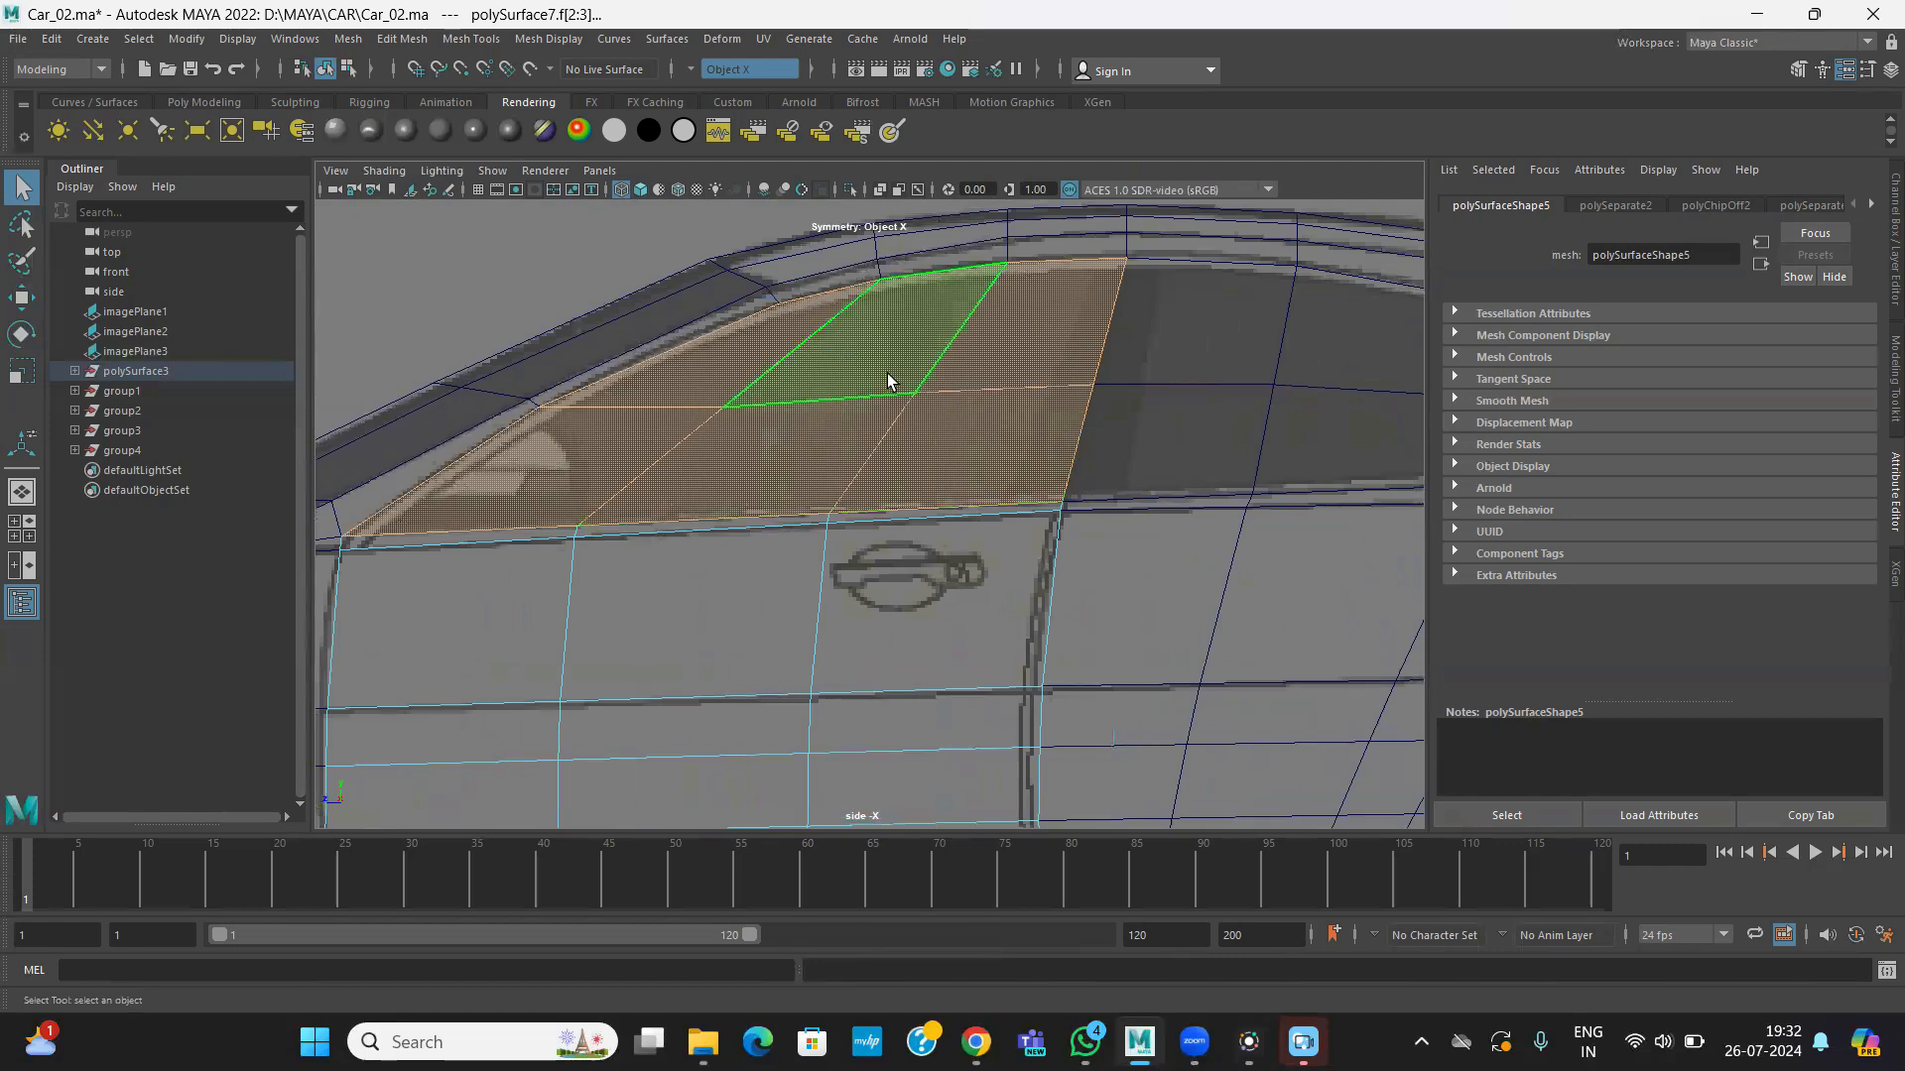
key("space")
key("space")
mouse_move(1025, 362)
left_mouse_down("alt")
mouse_move(842, 480)
mouse_move(935, 460)
mouse_move(1032, 385)
left_mouse_up("alt")
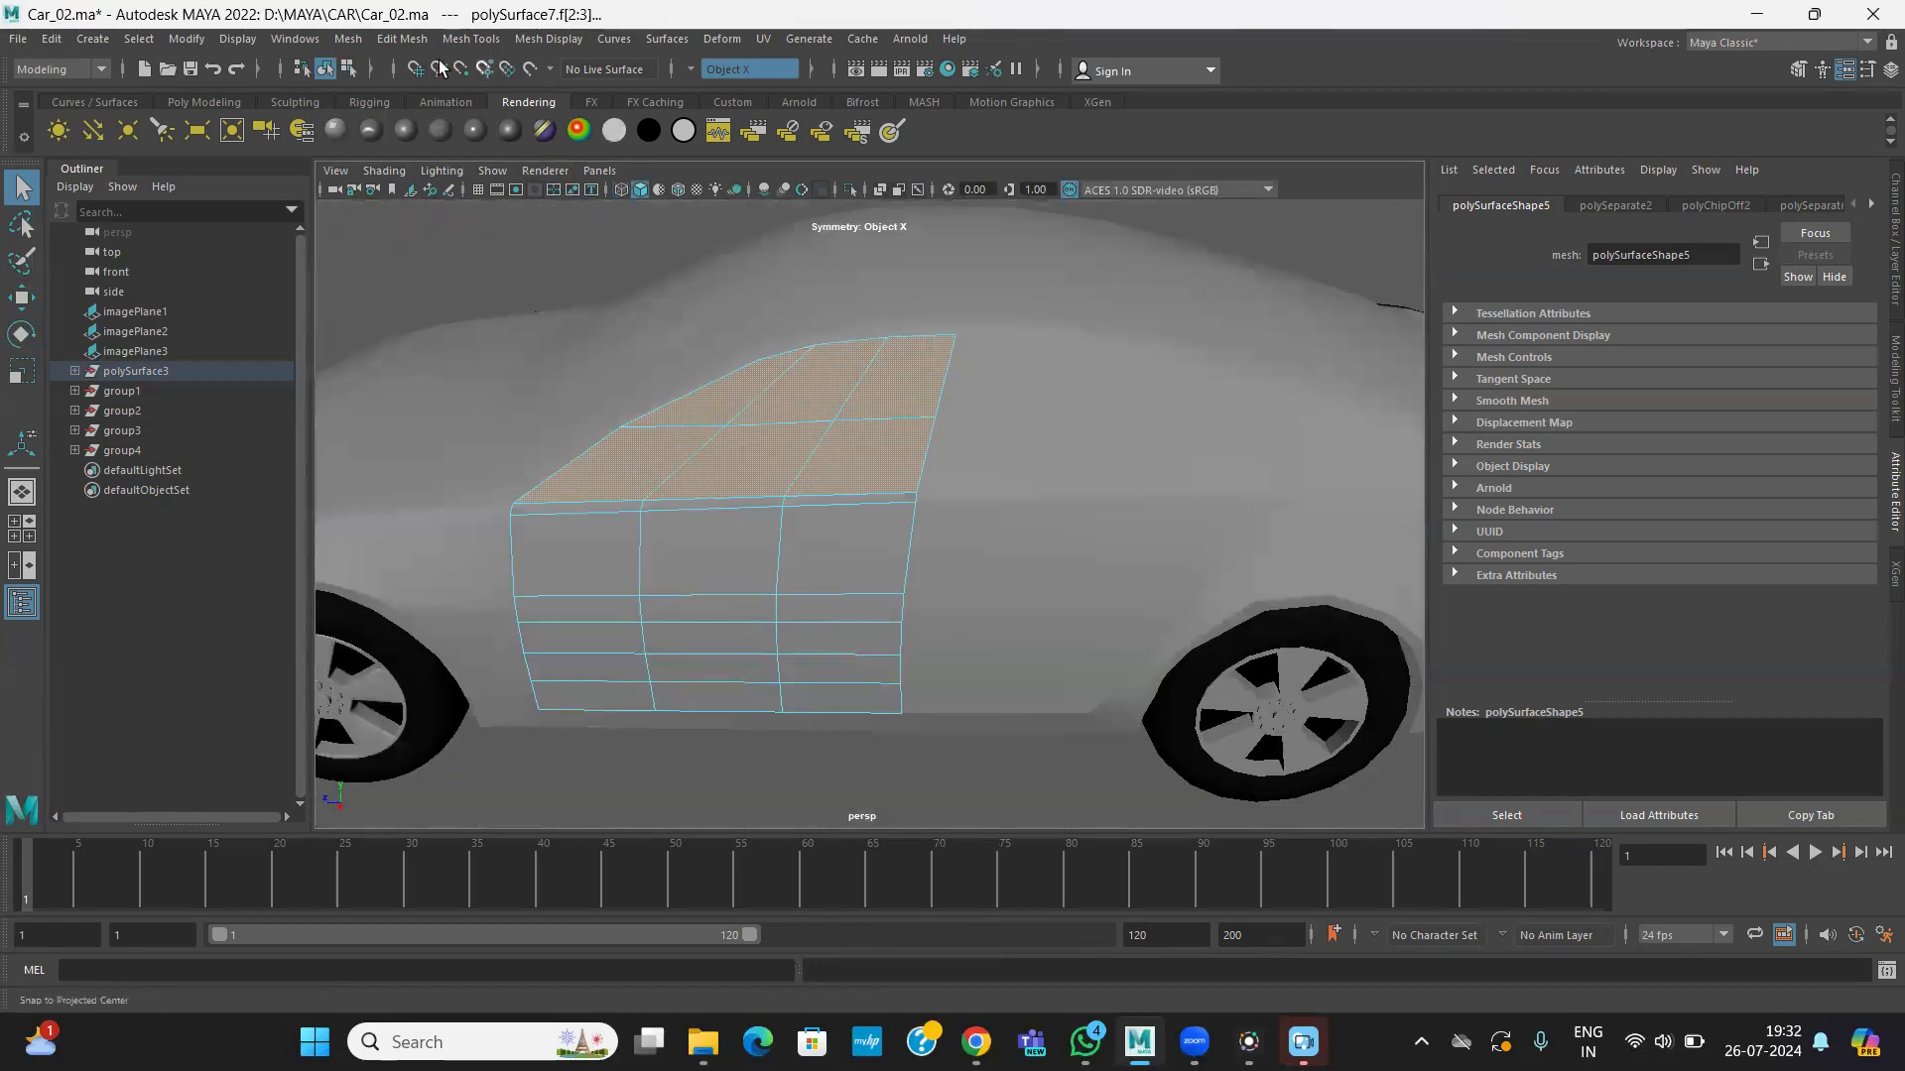
left_click(406, 41)
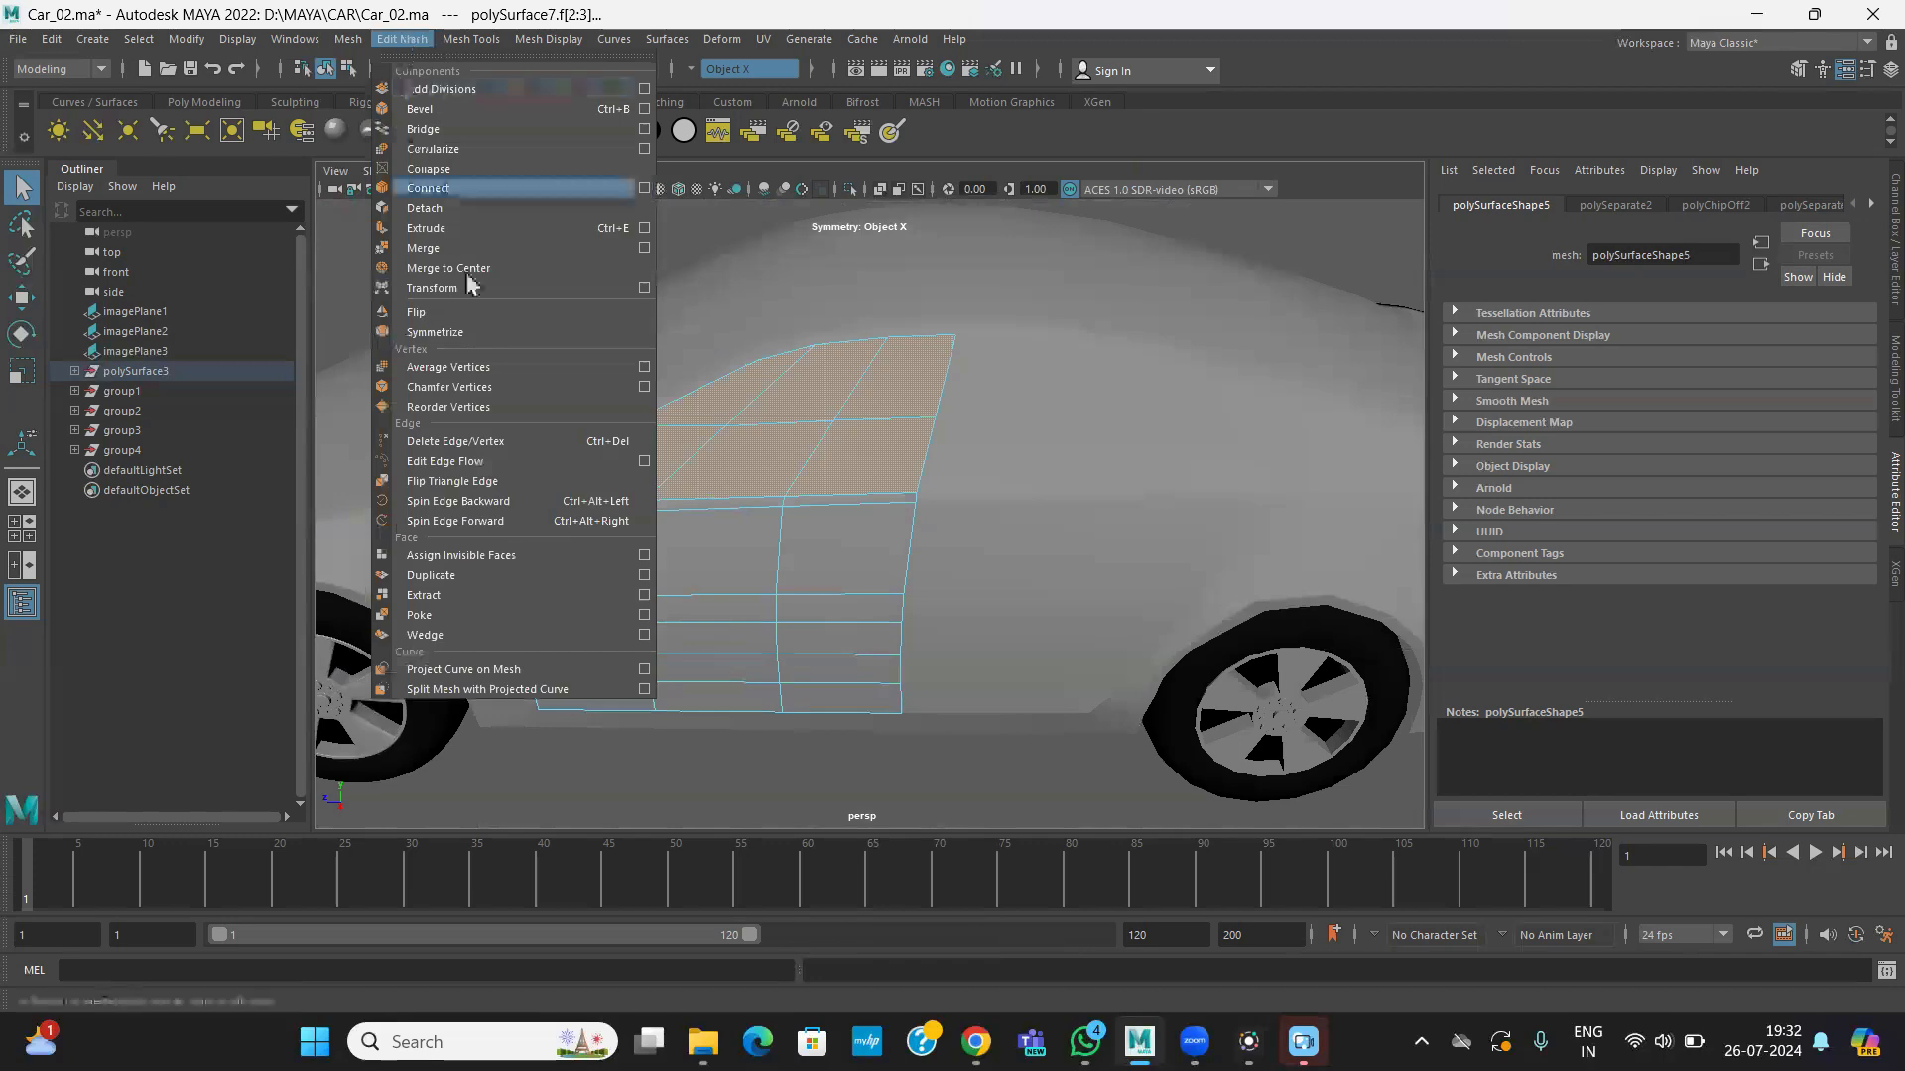
left_click(448, 591)
right_click_drag(762, 401, 901, 351)
left_click(830, 422)
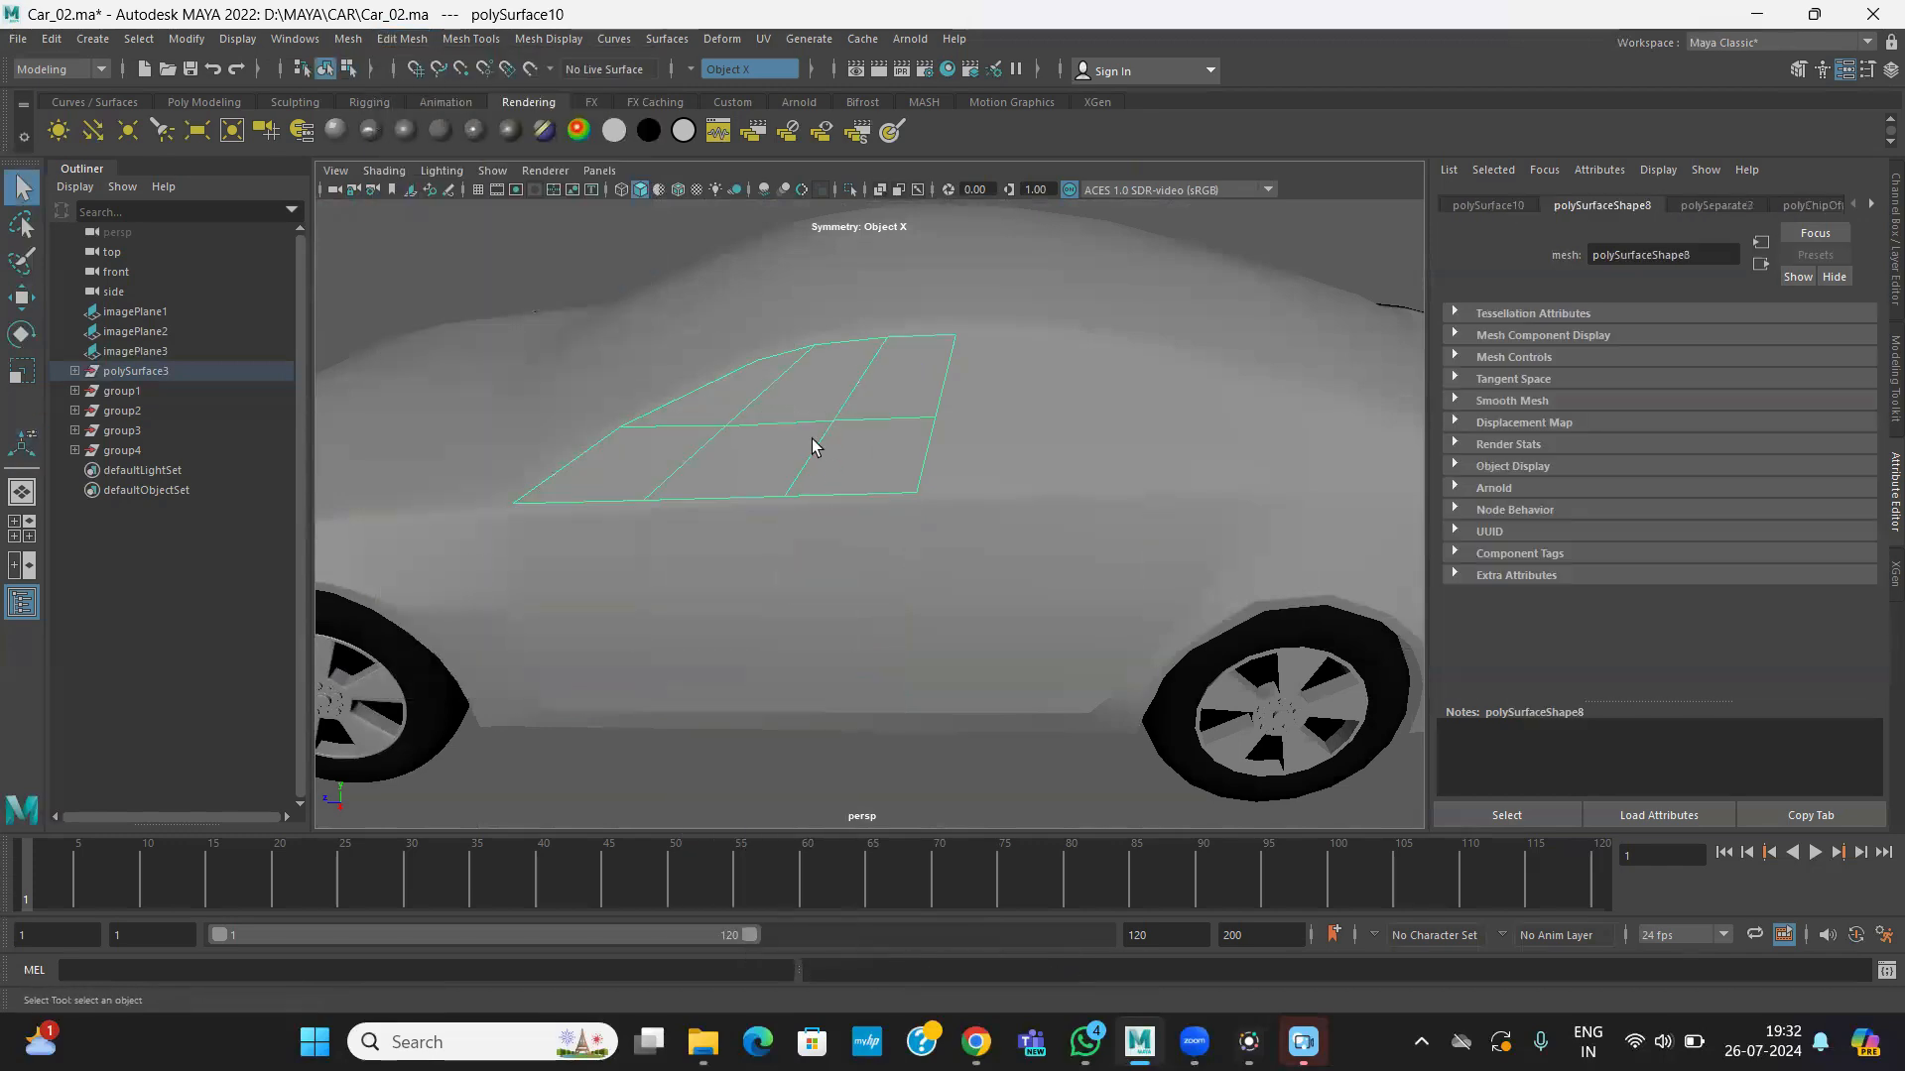
- Select the window faces above the window-line strip on the rear door piece and extract them
left_click_drag(645, 489, 970, 523, "alt")
left_click(972, 345)
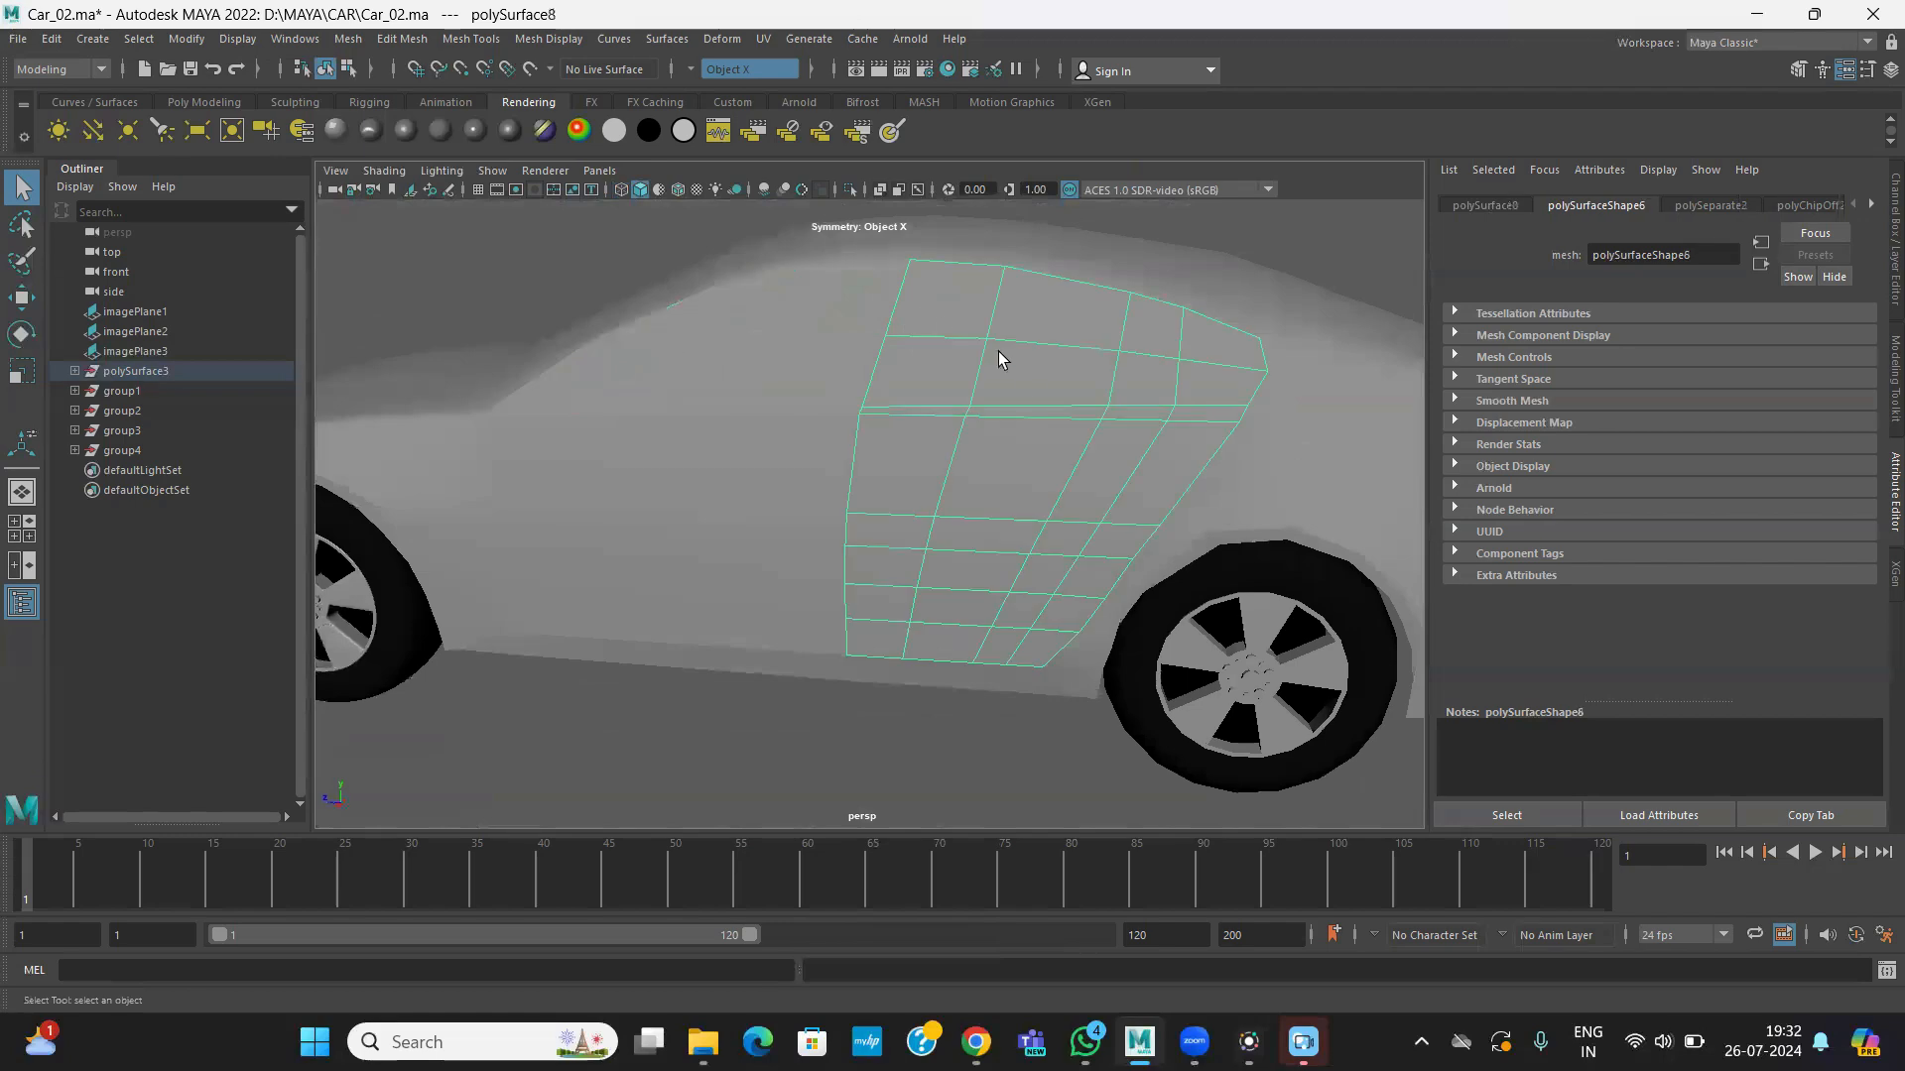
right_click_drag(1051, 327, 1055, 383)
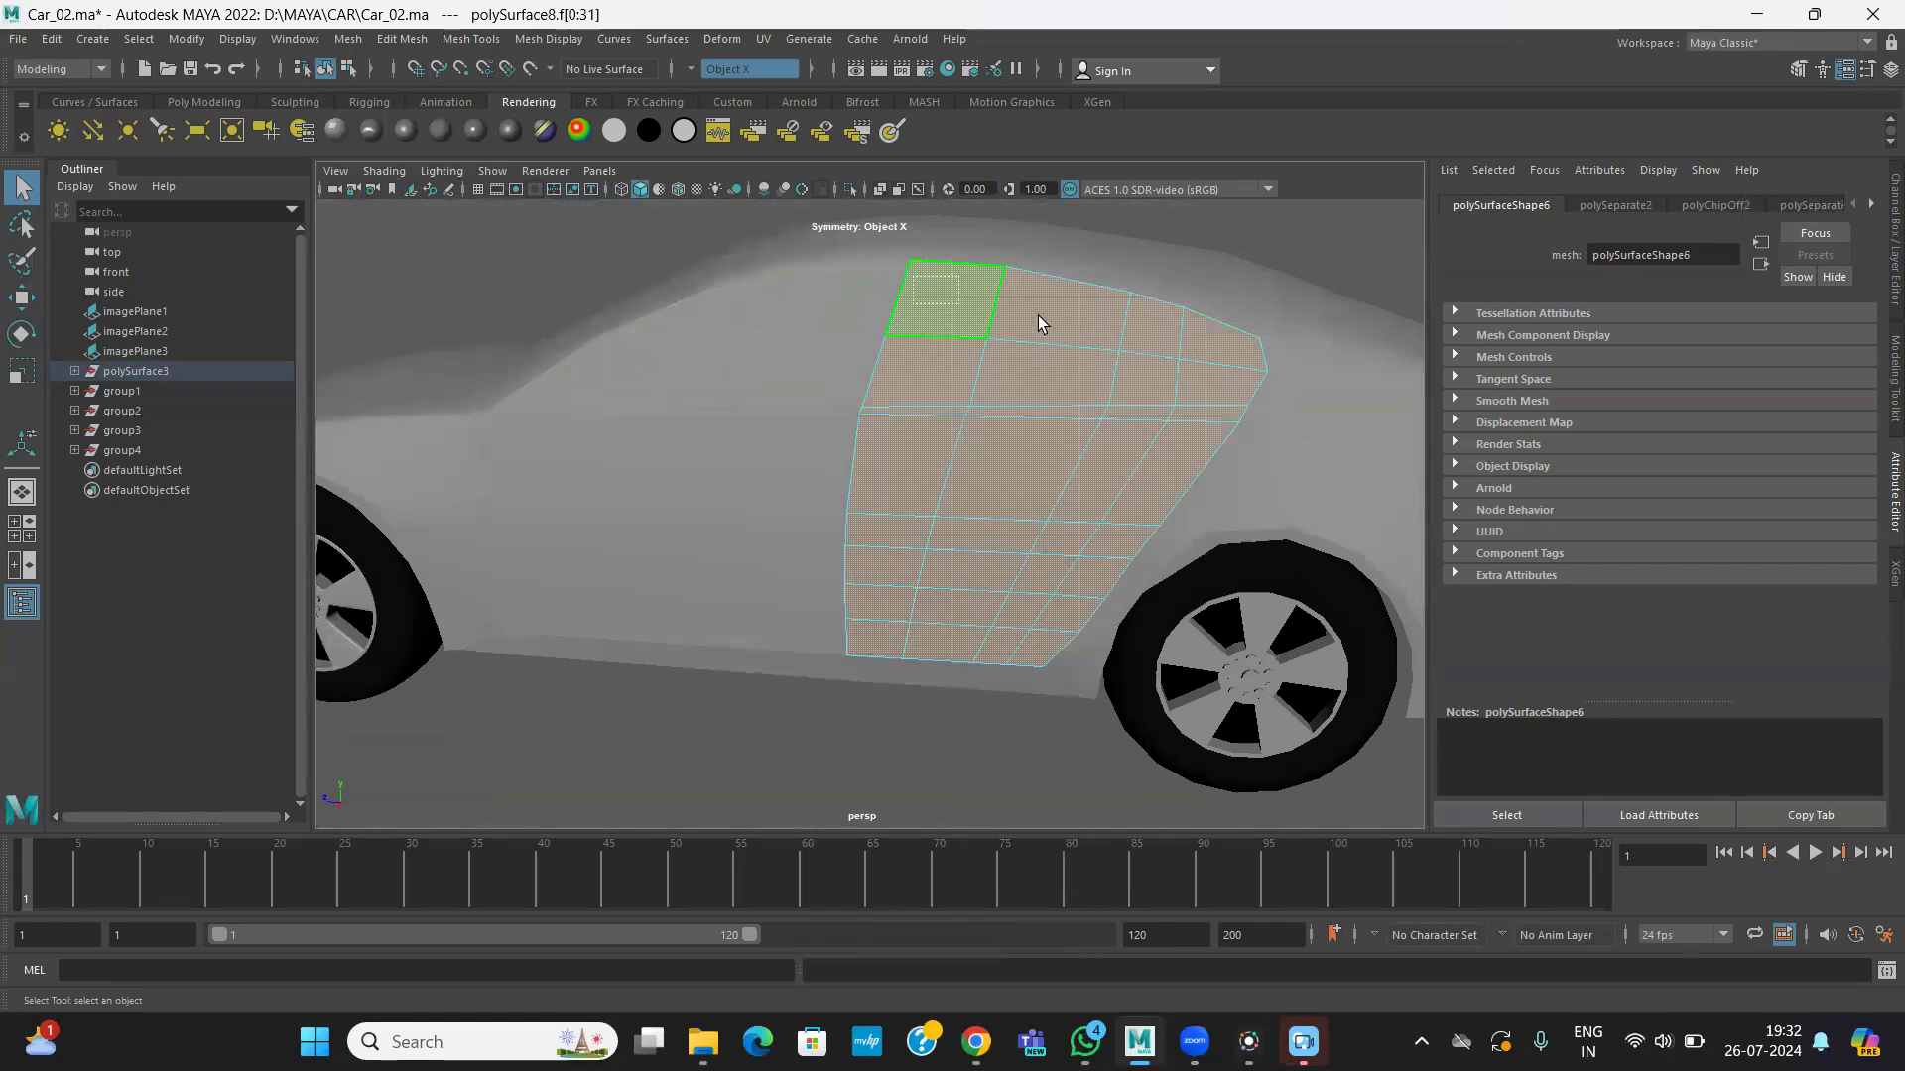
left_click_drag(1239, 376, 1240, 379)
left_click_drag(1155, 474, 1111, 476, "alt")
scroll(854, 496, "down", 5)
left_click_drag(853, 496, 701, 392, "alt")
scroll(663, 476, "up", 5)
left_click_drag(722, 473, 1019, 569, "alt")
left_click(396, 44)
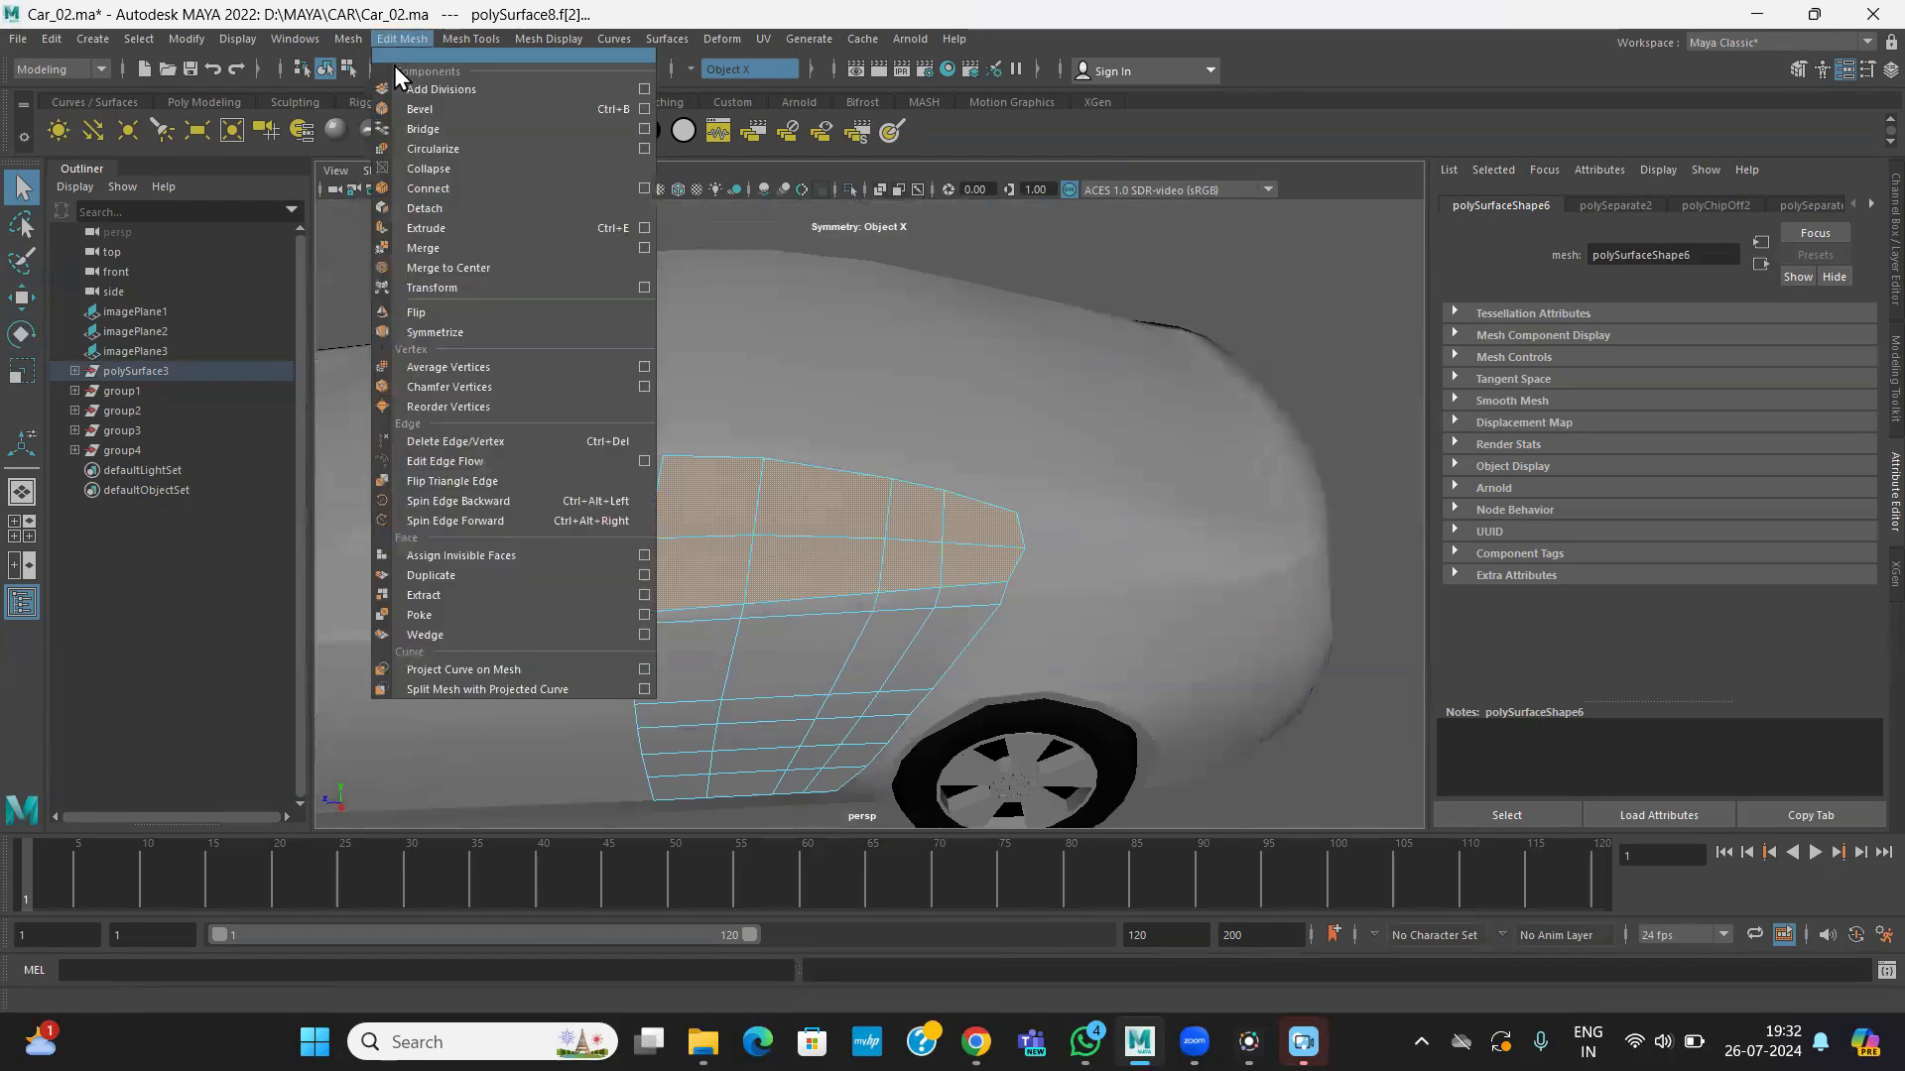
left_click(442, 583)
- Return to object selection and check the separated door and window pieces one by one, ending with the front window
left_click_drag(441, 582, 765, 510, "alt")
key("q")
key("F8")
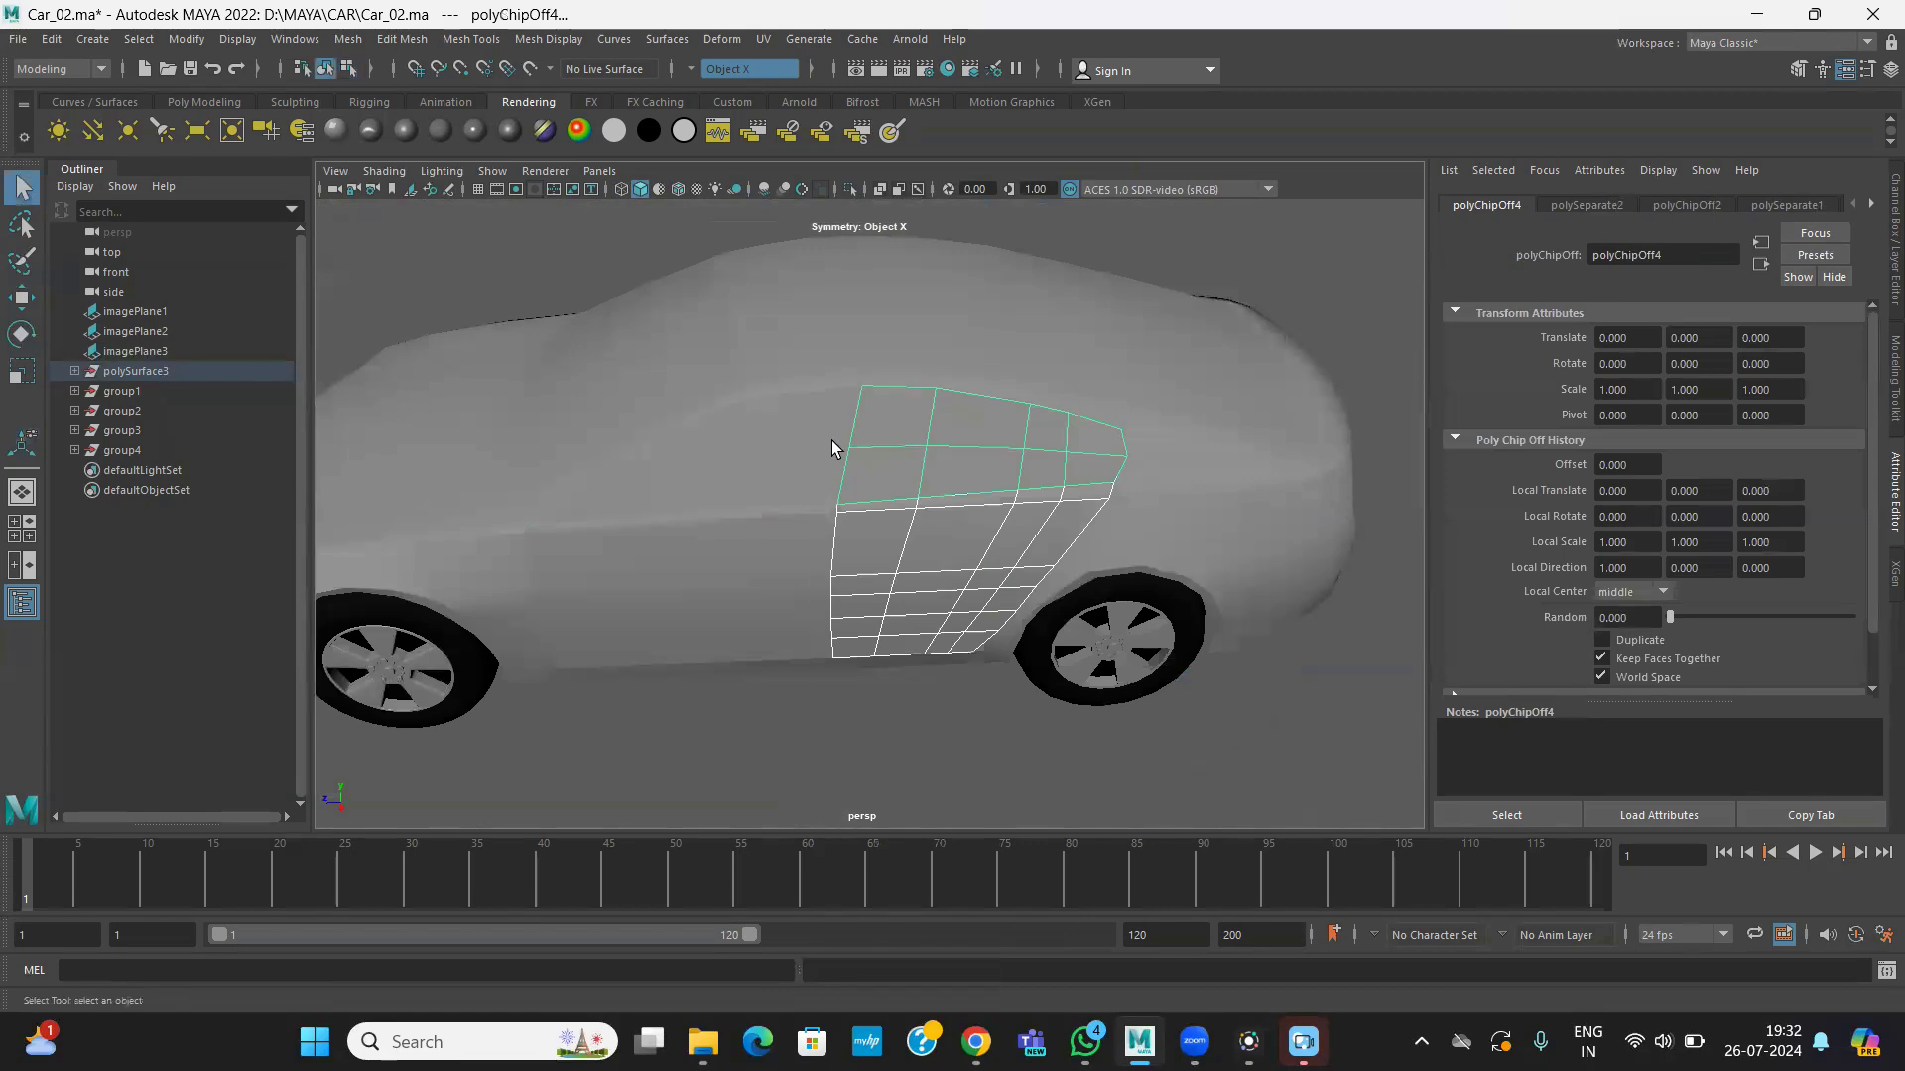
left_click(812, 441)
left_click(936, 443)
left_click(762, 482)
left_click(797, 553)
left_click(865, 541)
left_click(857, 436)
left_click(779, 439)
key("space")
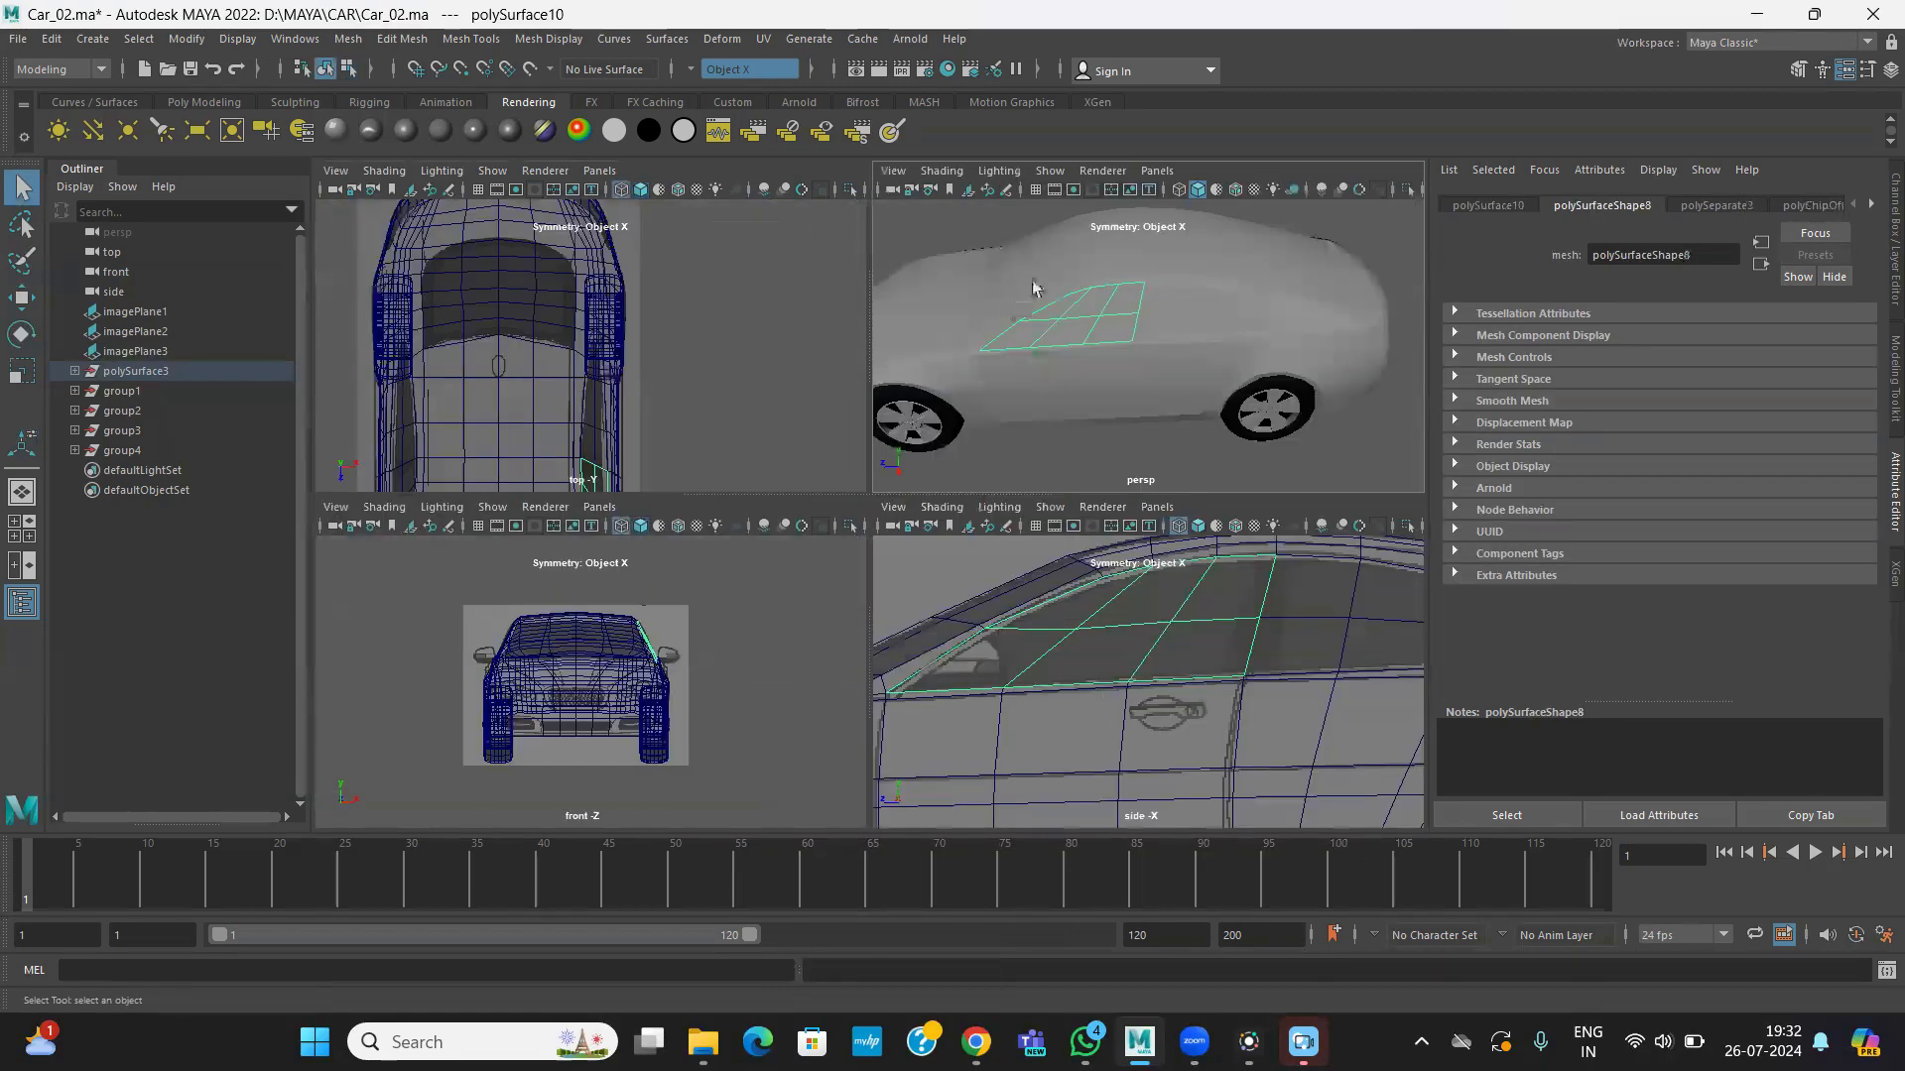
- Delete the unsplit door-and-window piece on the opposite side of the car and select the separated front side window
key("space")
left_click_drag(928, 540, 853, 409, "alt")
left_click(854, 408)
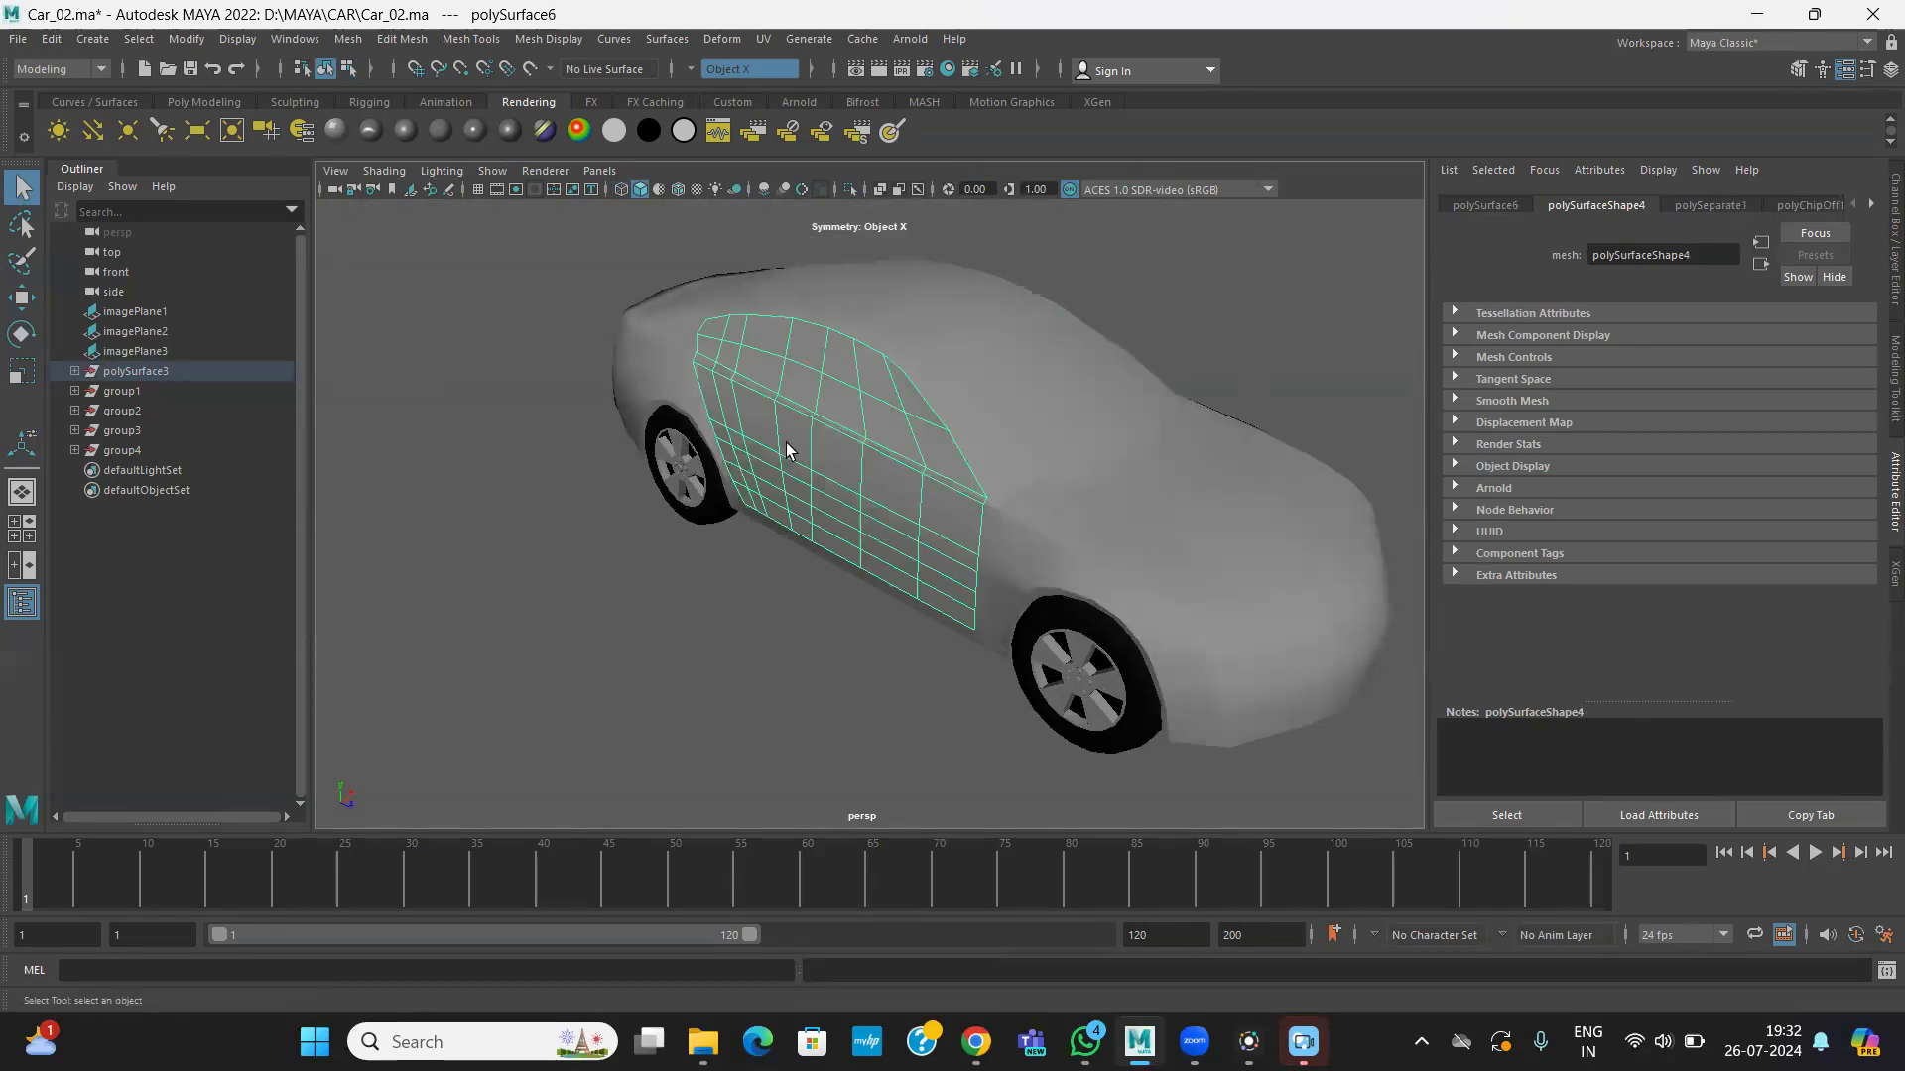
key("Delete")
left_click_drag(785, 442, 896, 436, "alt")
left_click(898, 437)
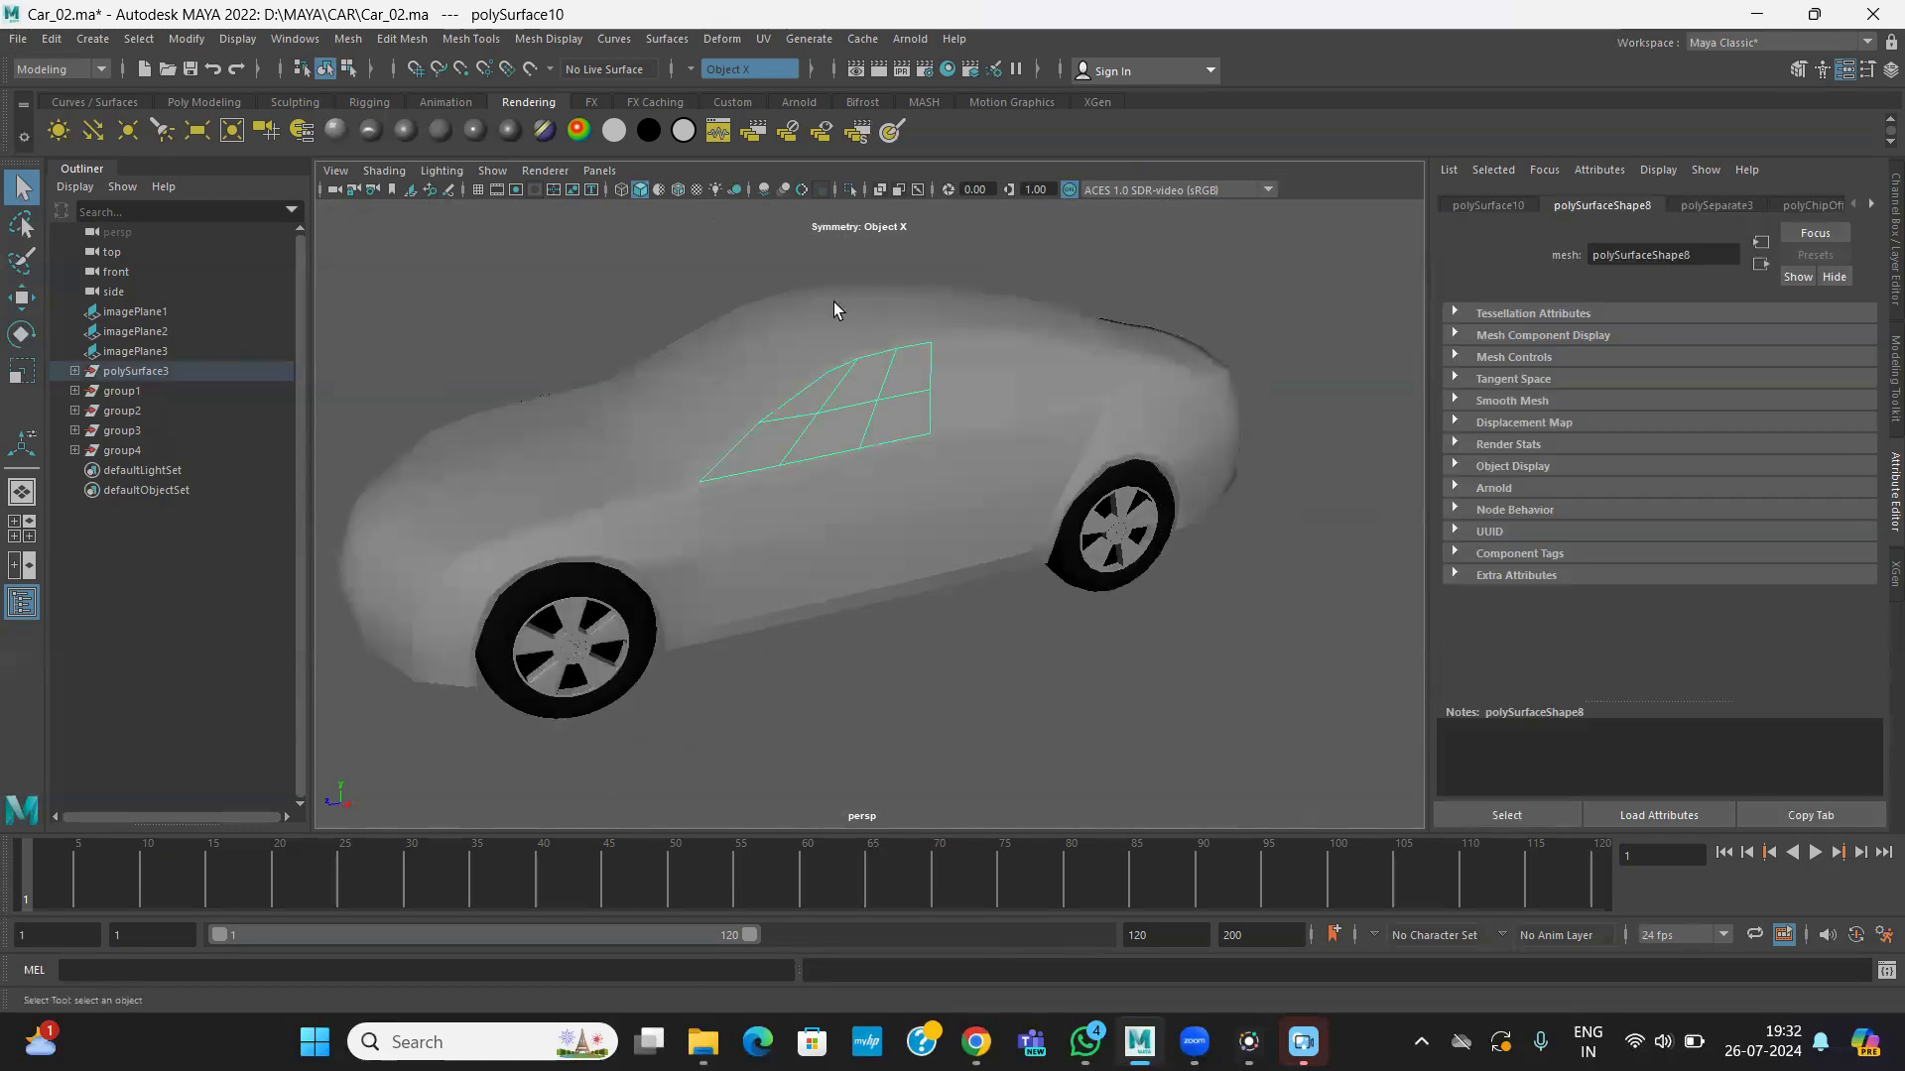
- Turn symmetry off and isolate the lower front door panel in the perspective view
left_click(692, 71)
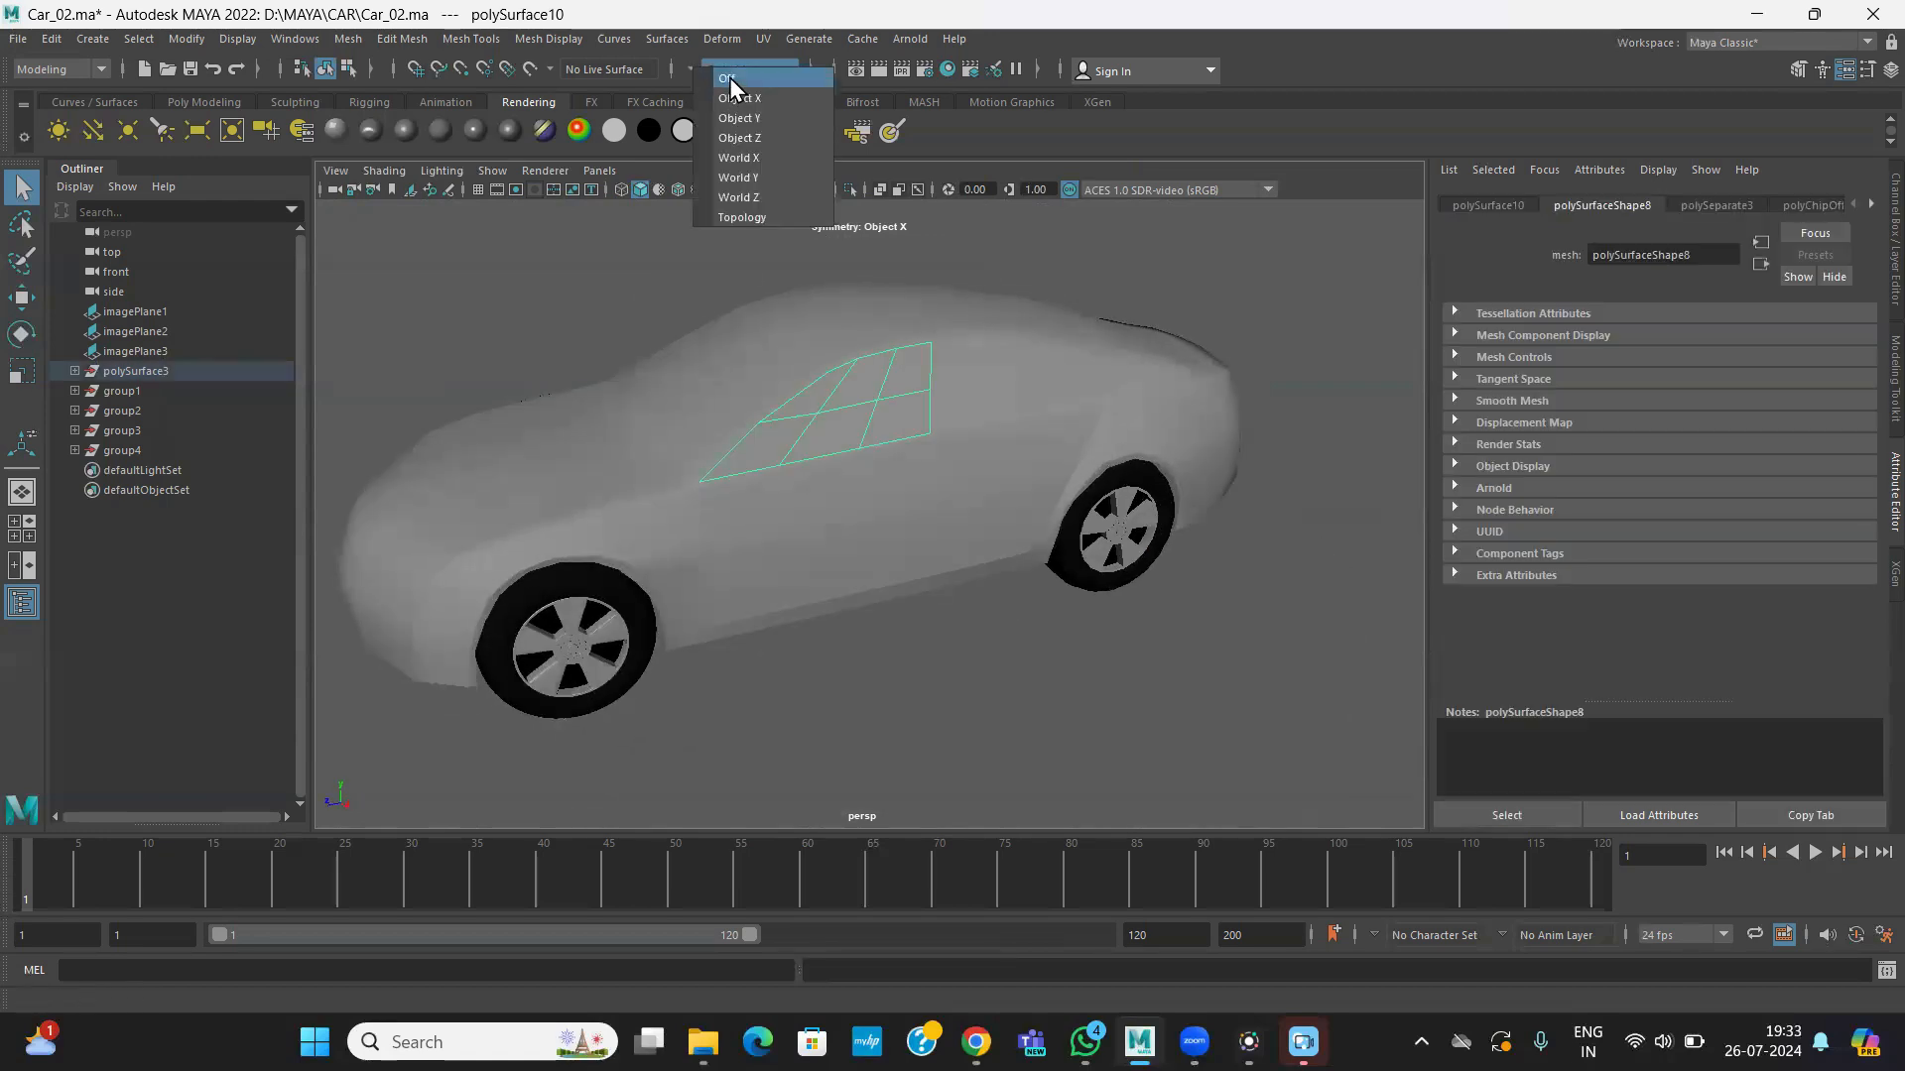
left_click(729, 78)
scroll(819, 691, "up", 5)
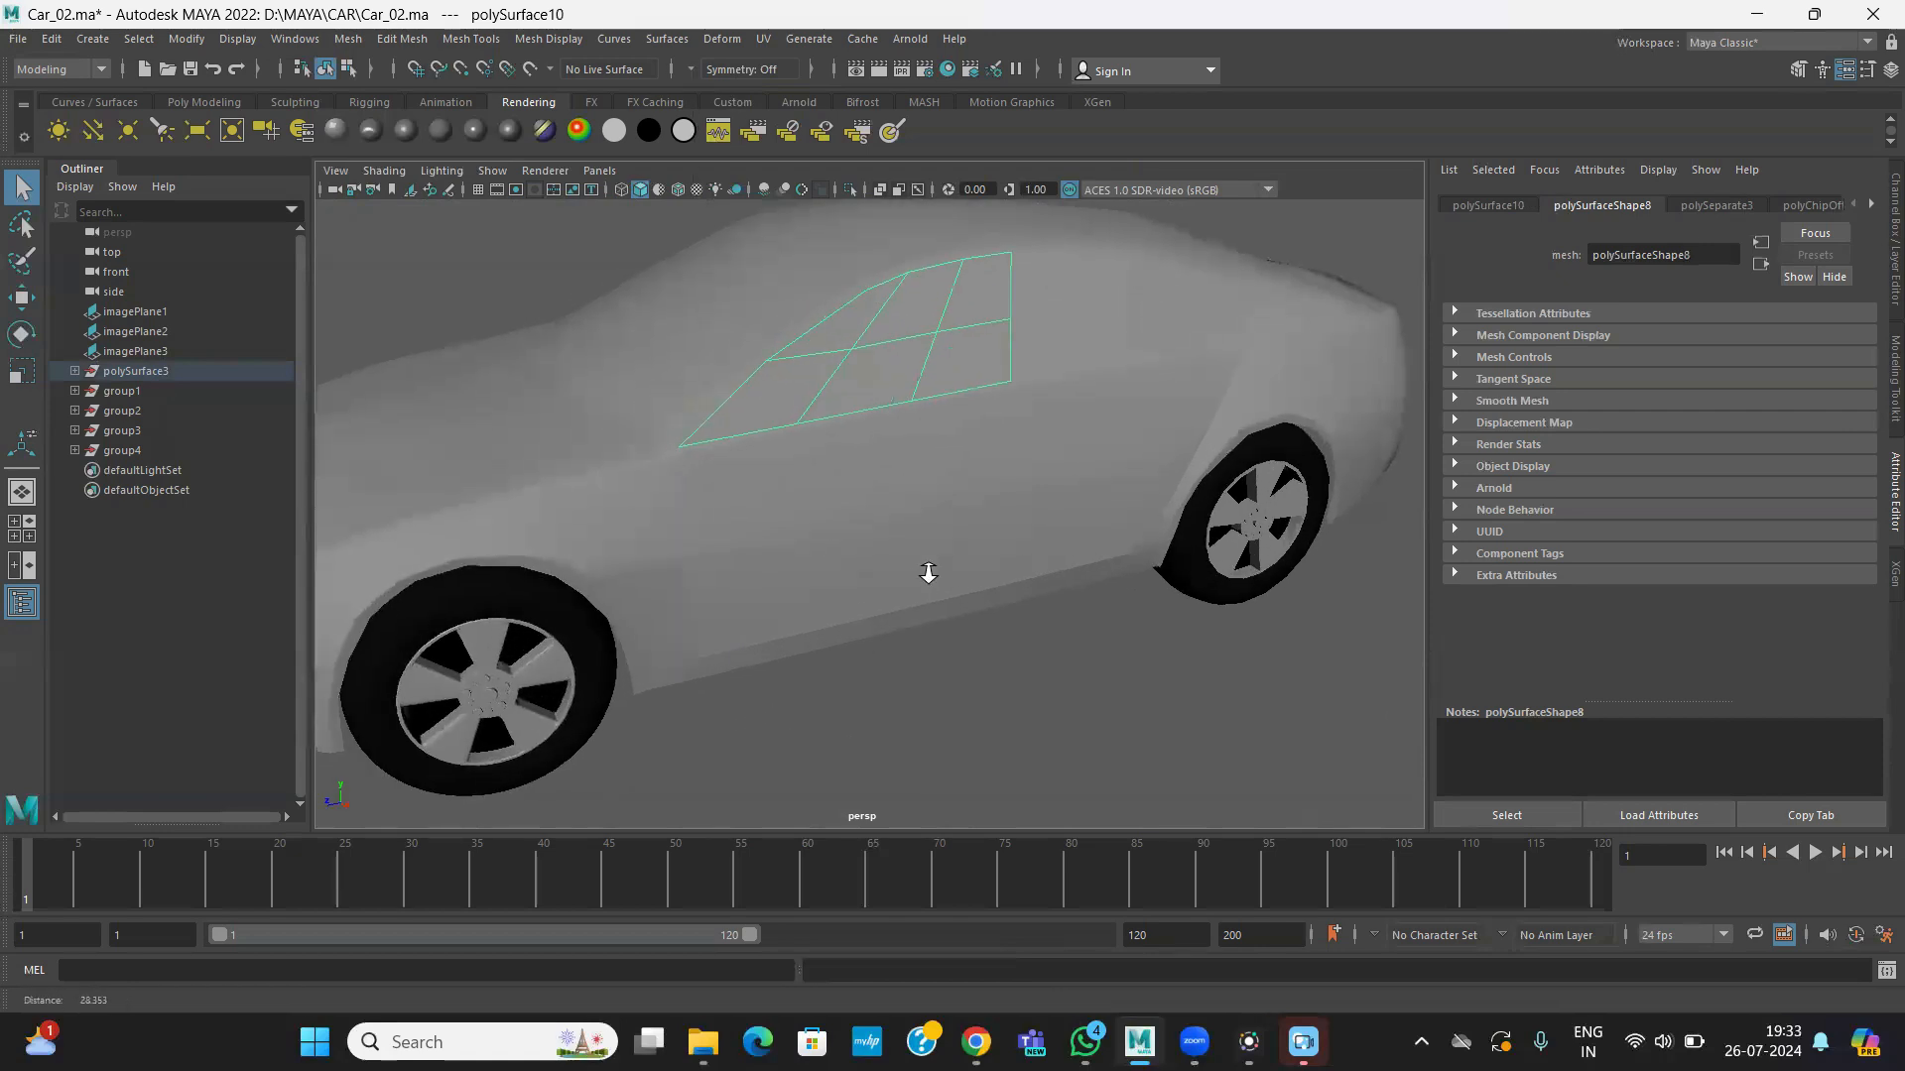
scroll(880, 456, "up", 3)
left_click(994, 391)
left_click(836, 595)
left_click_drag(930, 701, 1043, 647, "alt")
key("space")
key("space")
left_click_drag(1071, 413, 552, 340, "alt")
left_click(851, 190)
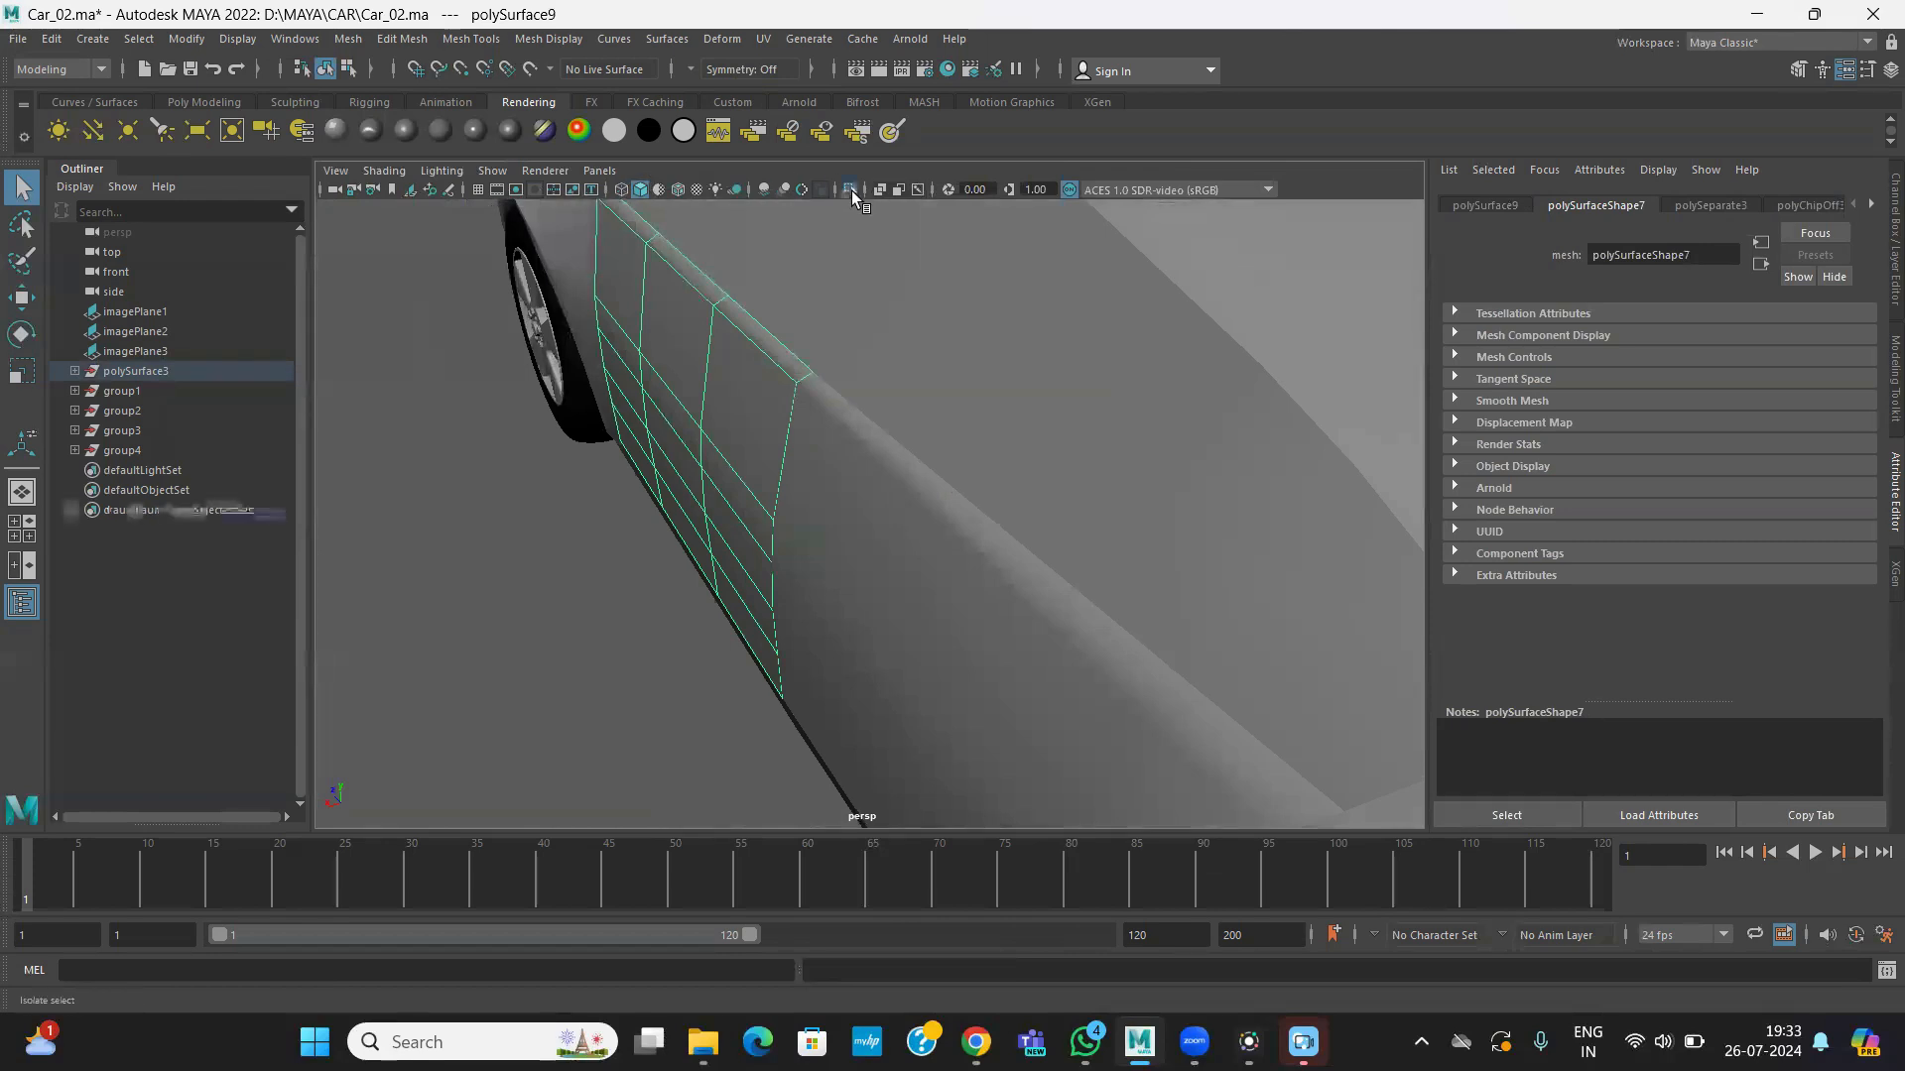
left_click_drag(714, 467, 874, 478, "alt")
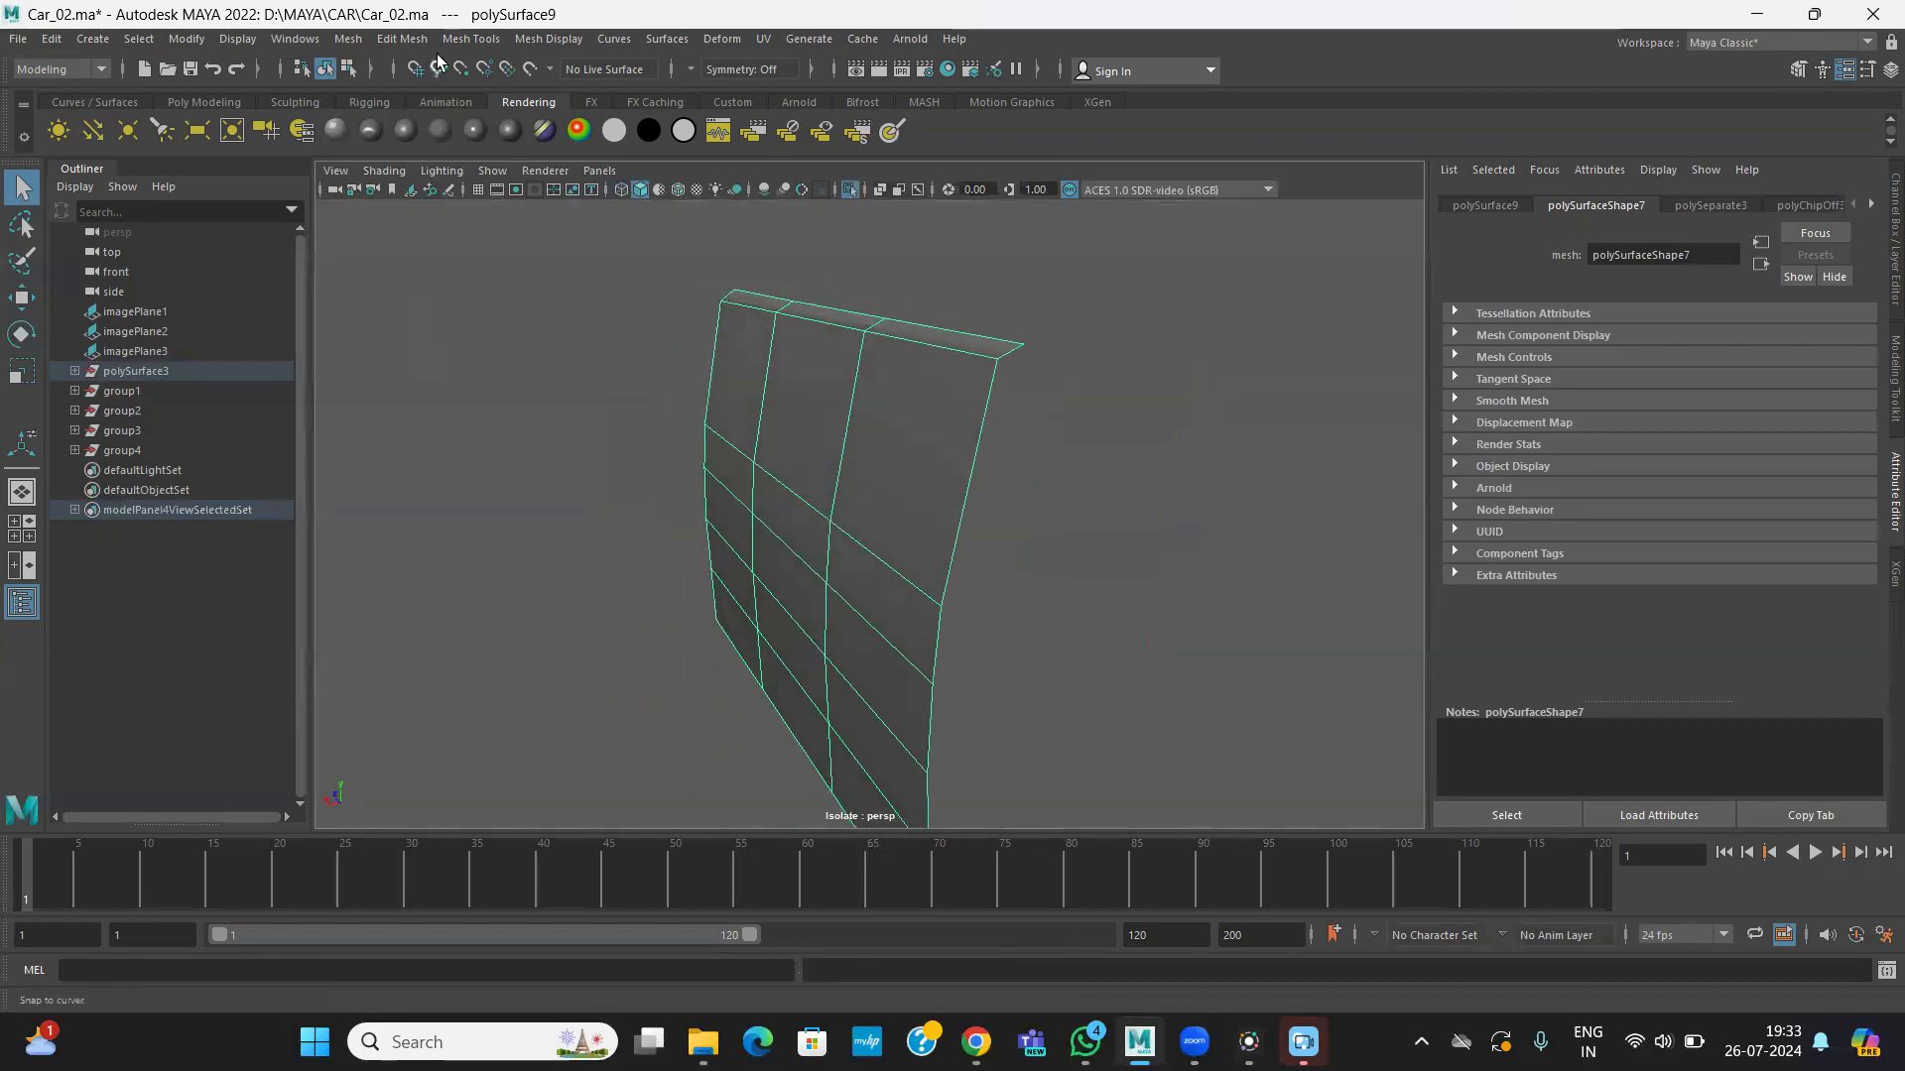
- Extrude the isolated front door panel by about 0.102 in local Z and compare it with the side blueprint
left_click(402, 40)
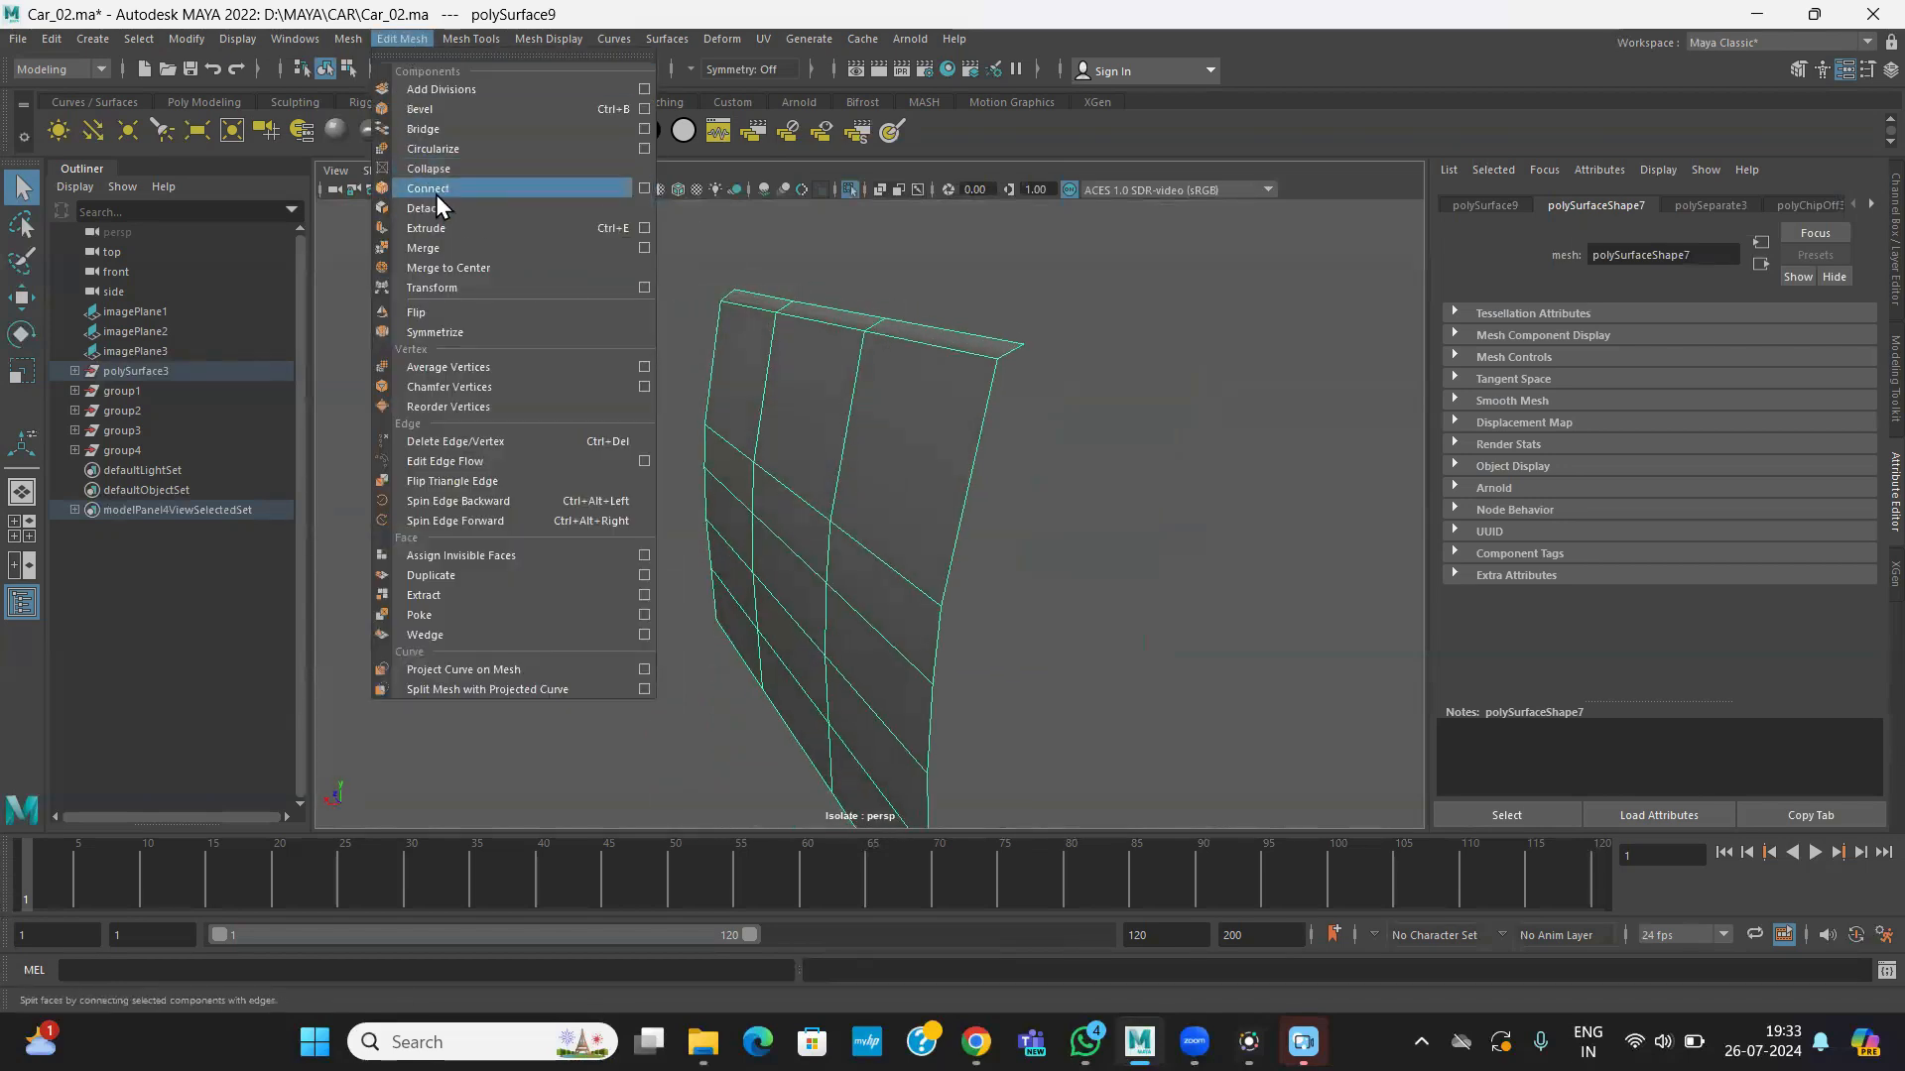
left_click(438, 224)
left_click_drag(702, 426, 657, 552, "alt")
left_click_drag(708, 484, 604, 562)
key("space")
key("space")
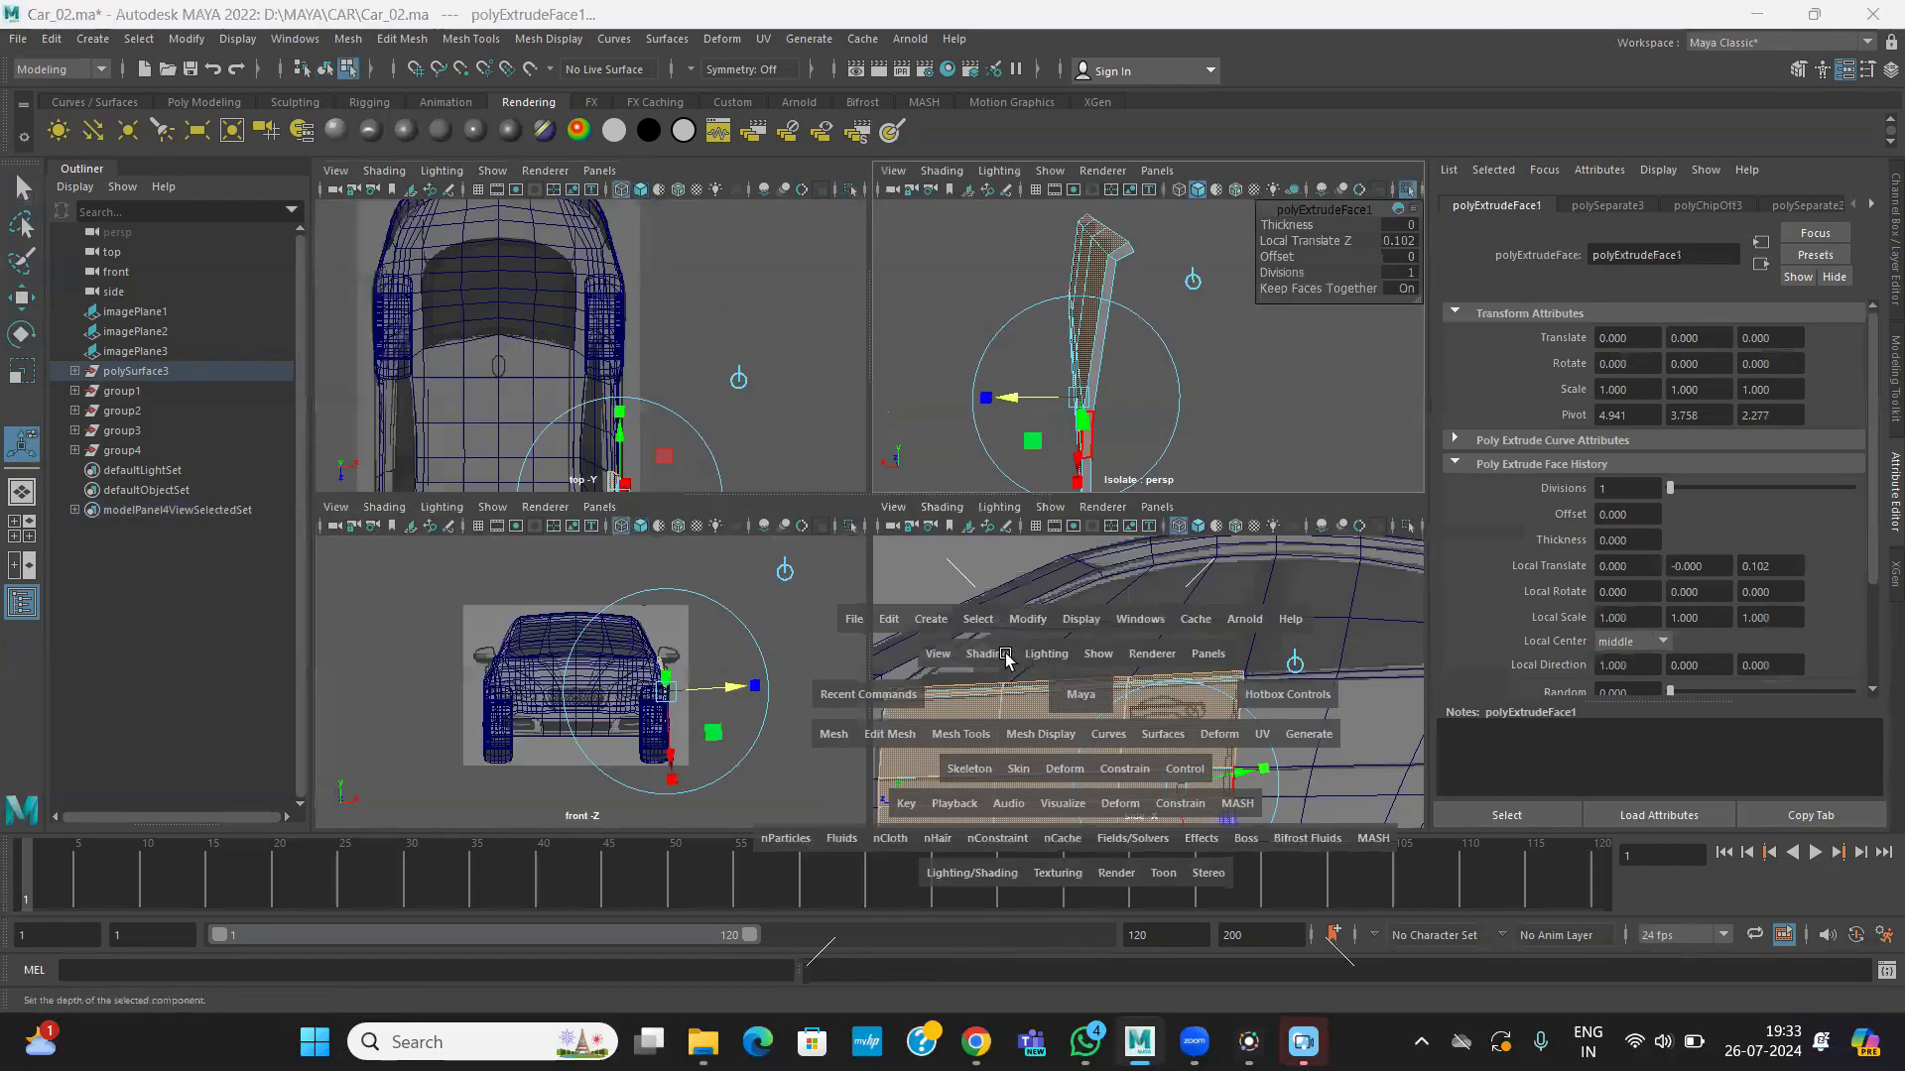
scroll(561, 585, "down", 3)
scroll(561, 585, "up", 3)
scroll(561, 585, "down", 2)
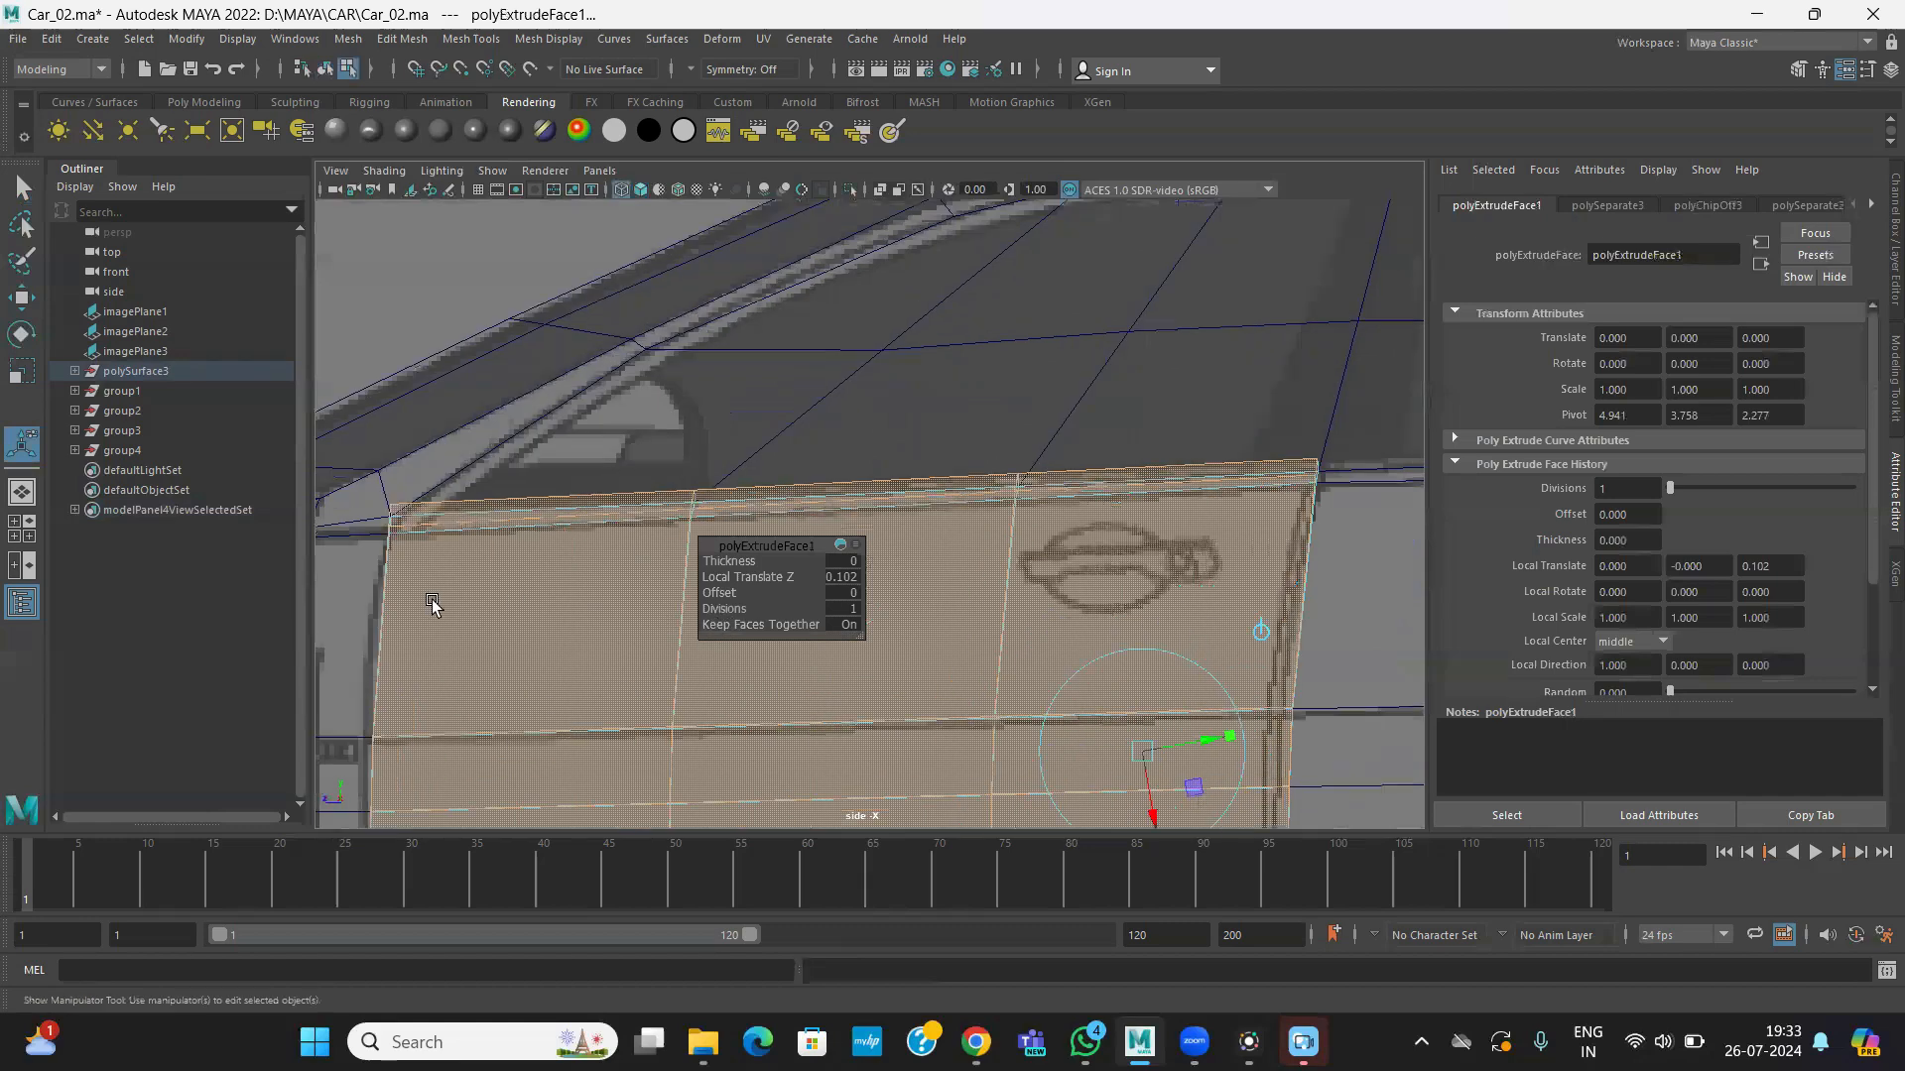
key("space")
key("space")
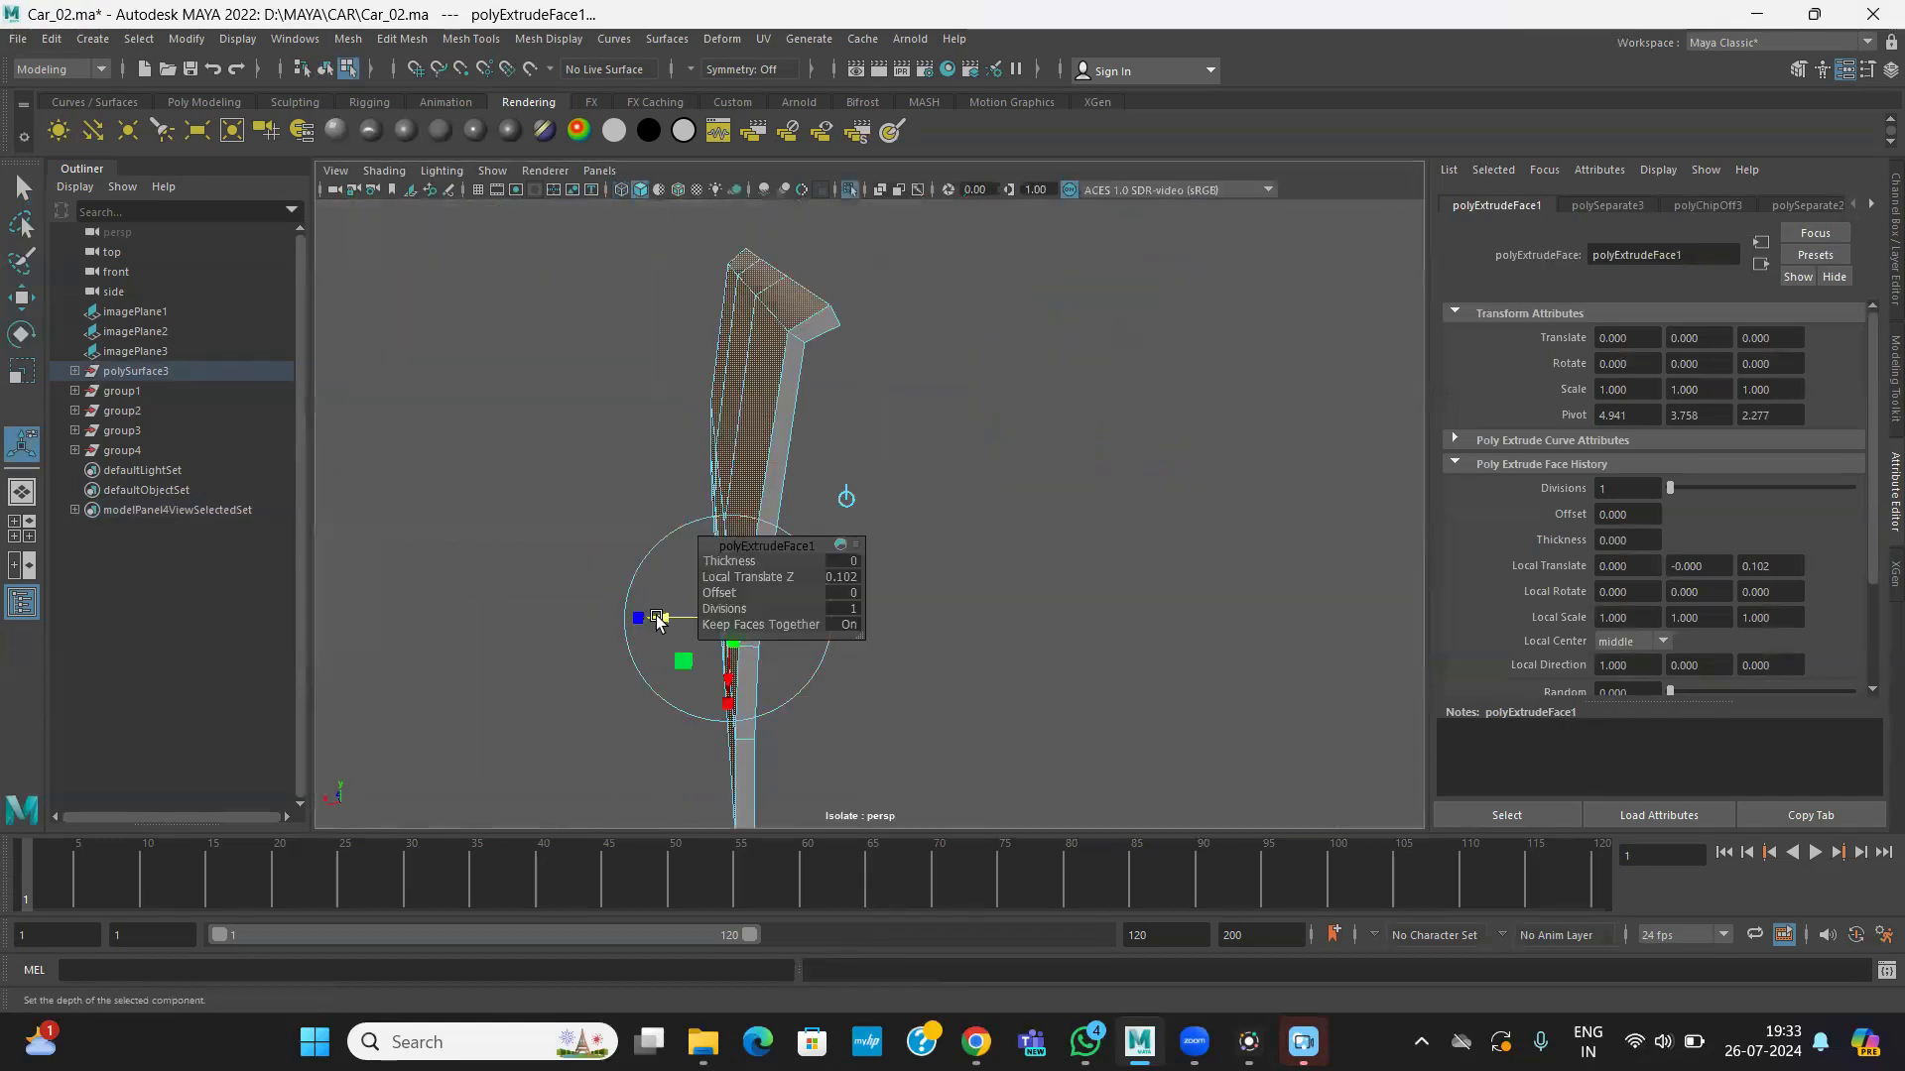
- Try local Z translations of about -0.088 and 0.08 for the door panel's extrusion, checking them against the side blueprint
key("space")
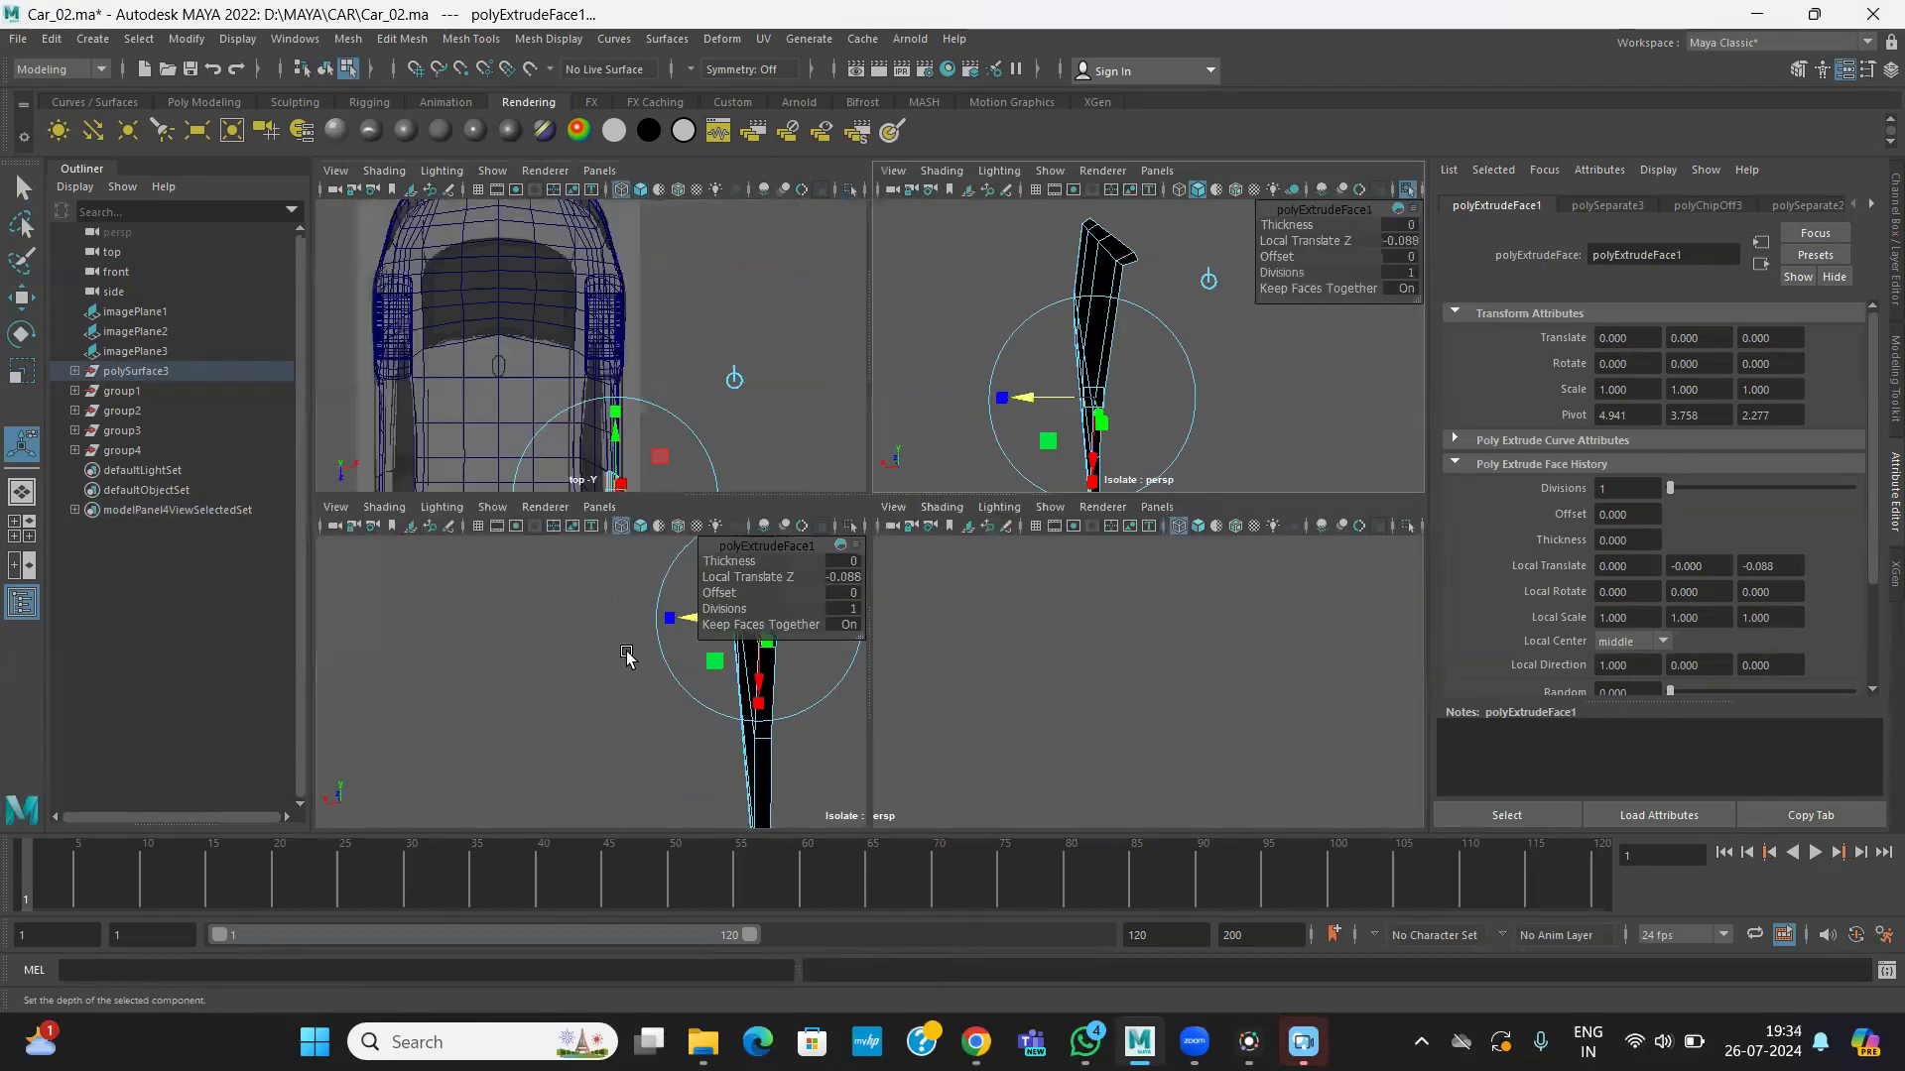
key("space")
right_click_drag(683, 621, 881, 619, "alt")
right_click_drag(1119, 641, 1033, 621, "alt")
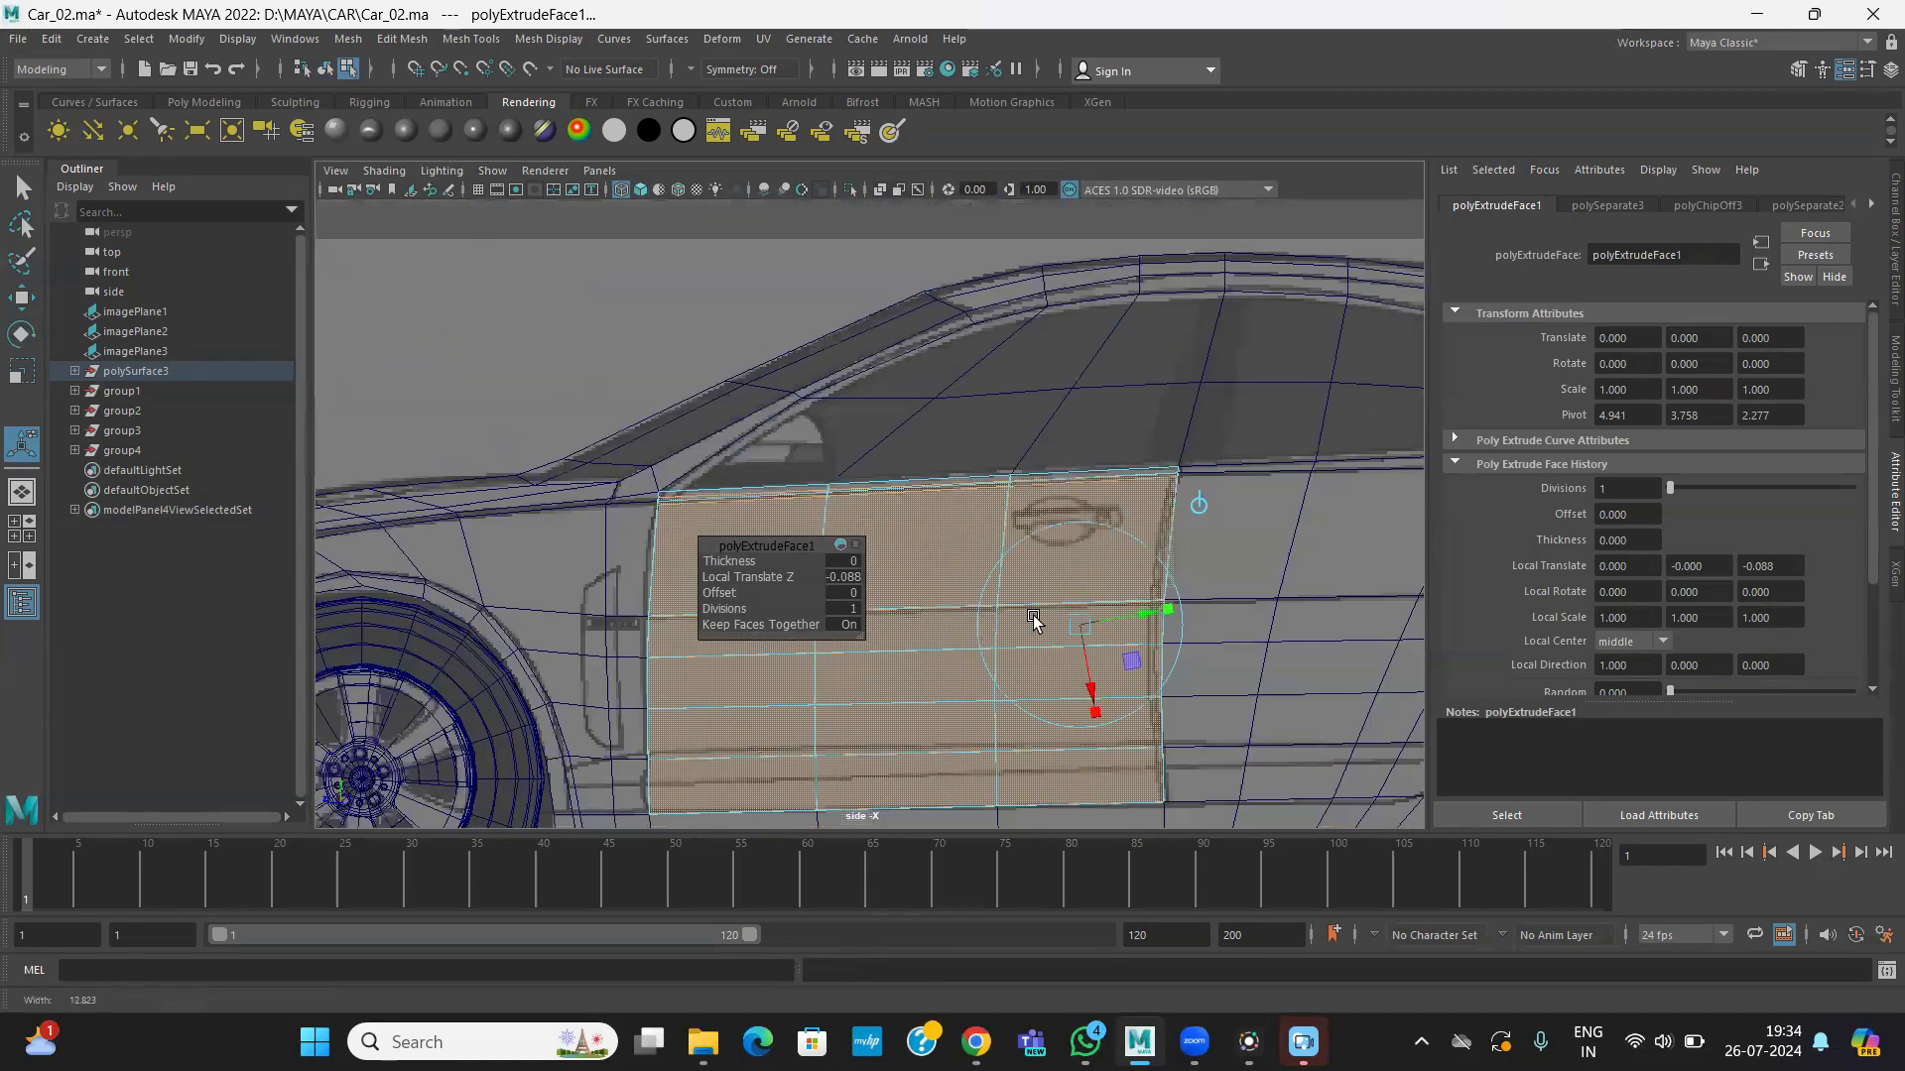
middle_click_drag(1032, 621, 959, 561, "alt")
right_click_drag(1062, 629, 1188, 496, "alt")
key("space")
key("space")
left_click_drag(1101, 459, 778, 545, "alt")
right_click_drag(900, 461, 1079, 379, "alt")
left_click_drag(987, 468, 944, 472)
key("space")
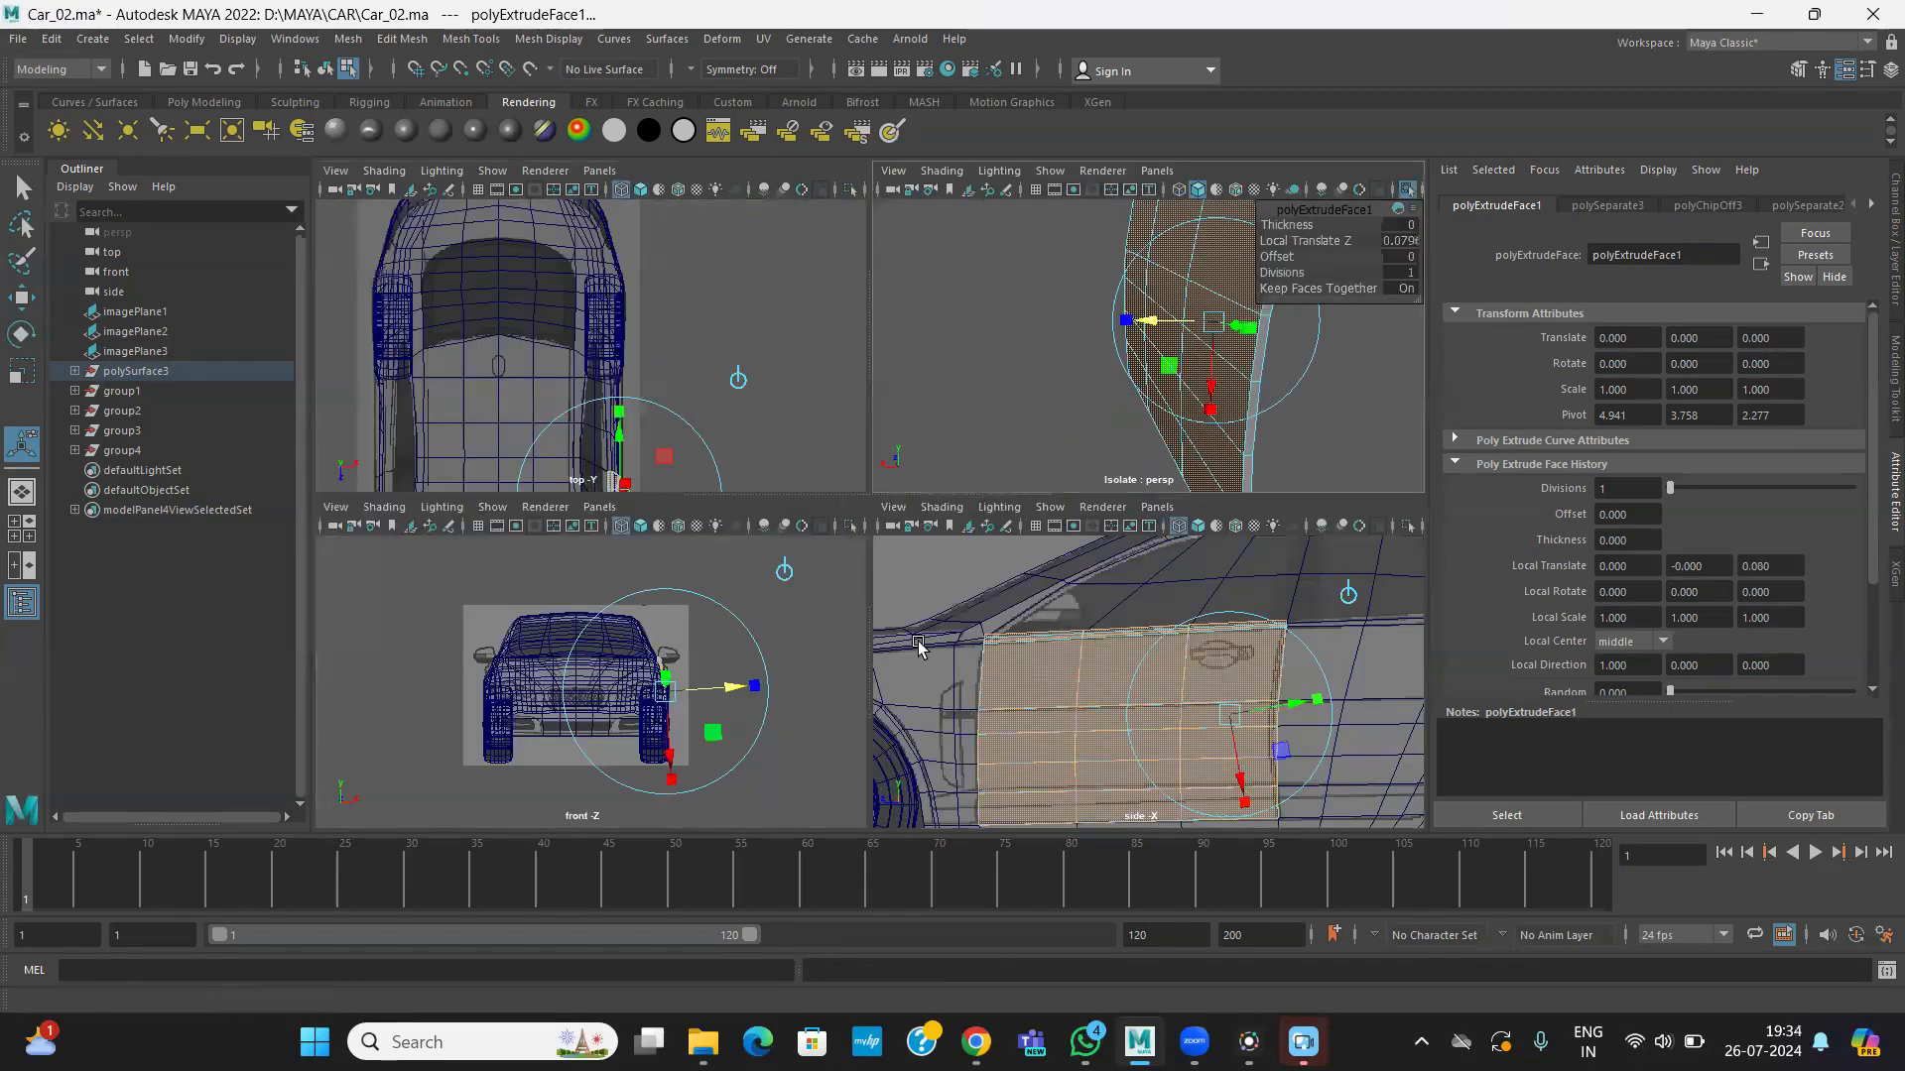
key("space")
left_click_drag(963, 506, 1081, 496, "alt")
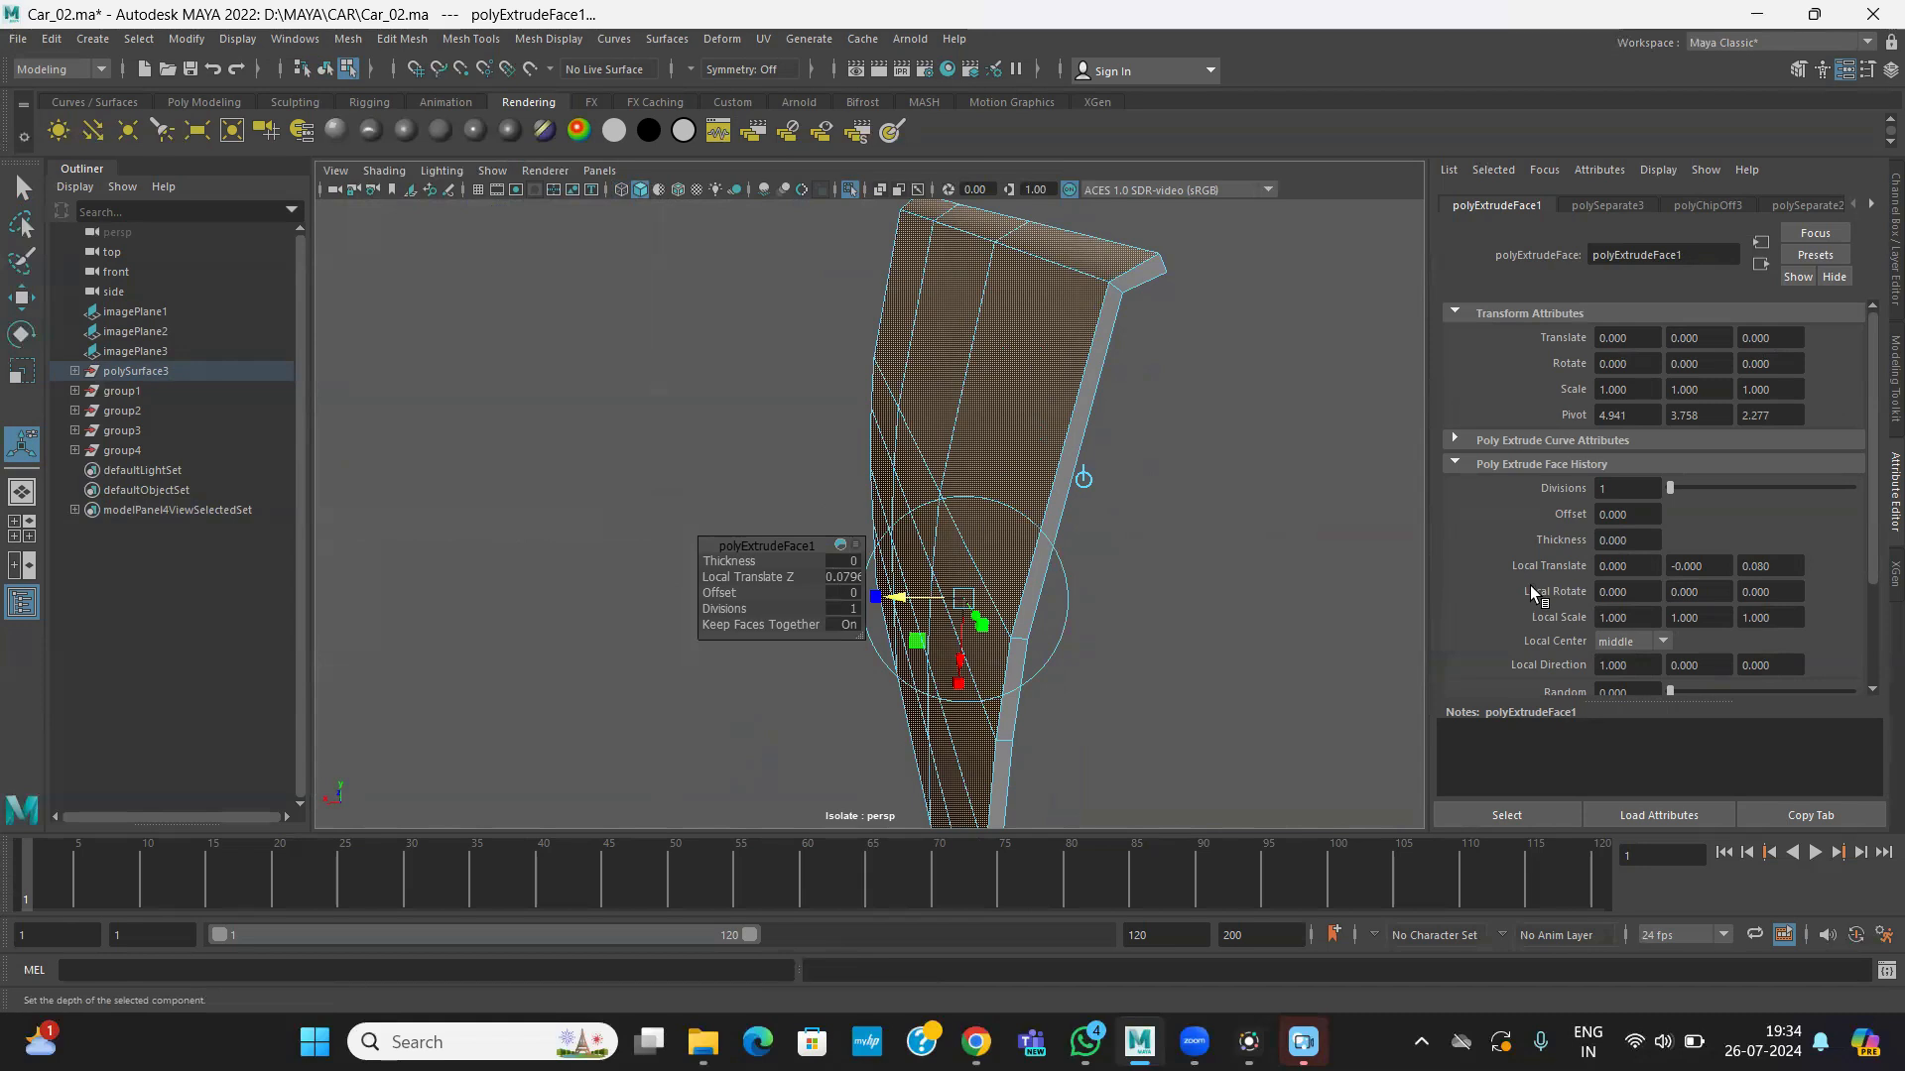
scroll(1566, 586, "down", 3)
scroll(1565, 585, "down", 1)
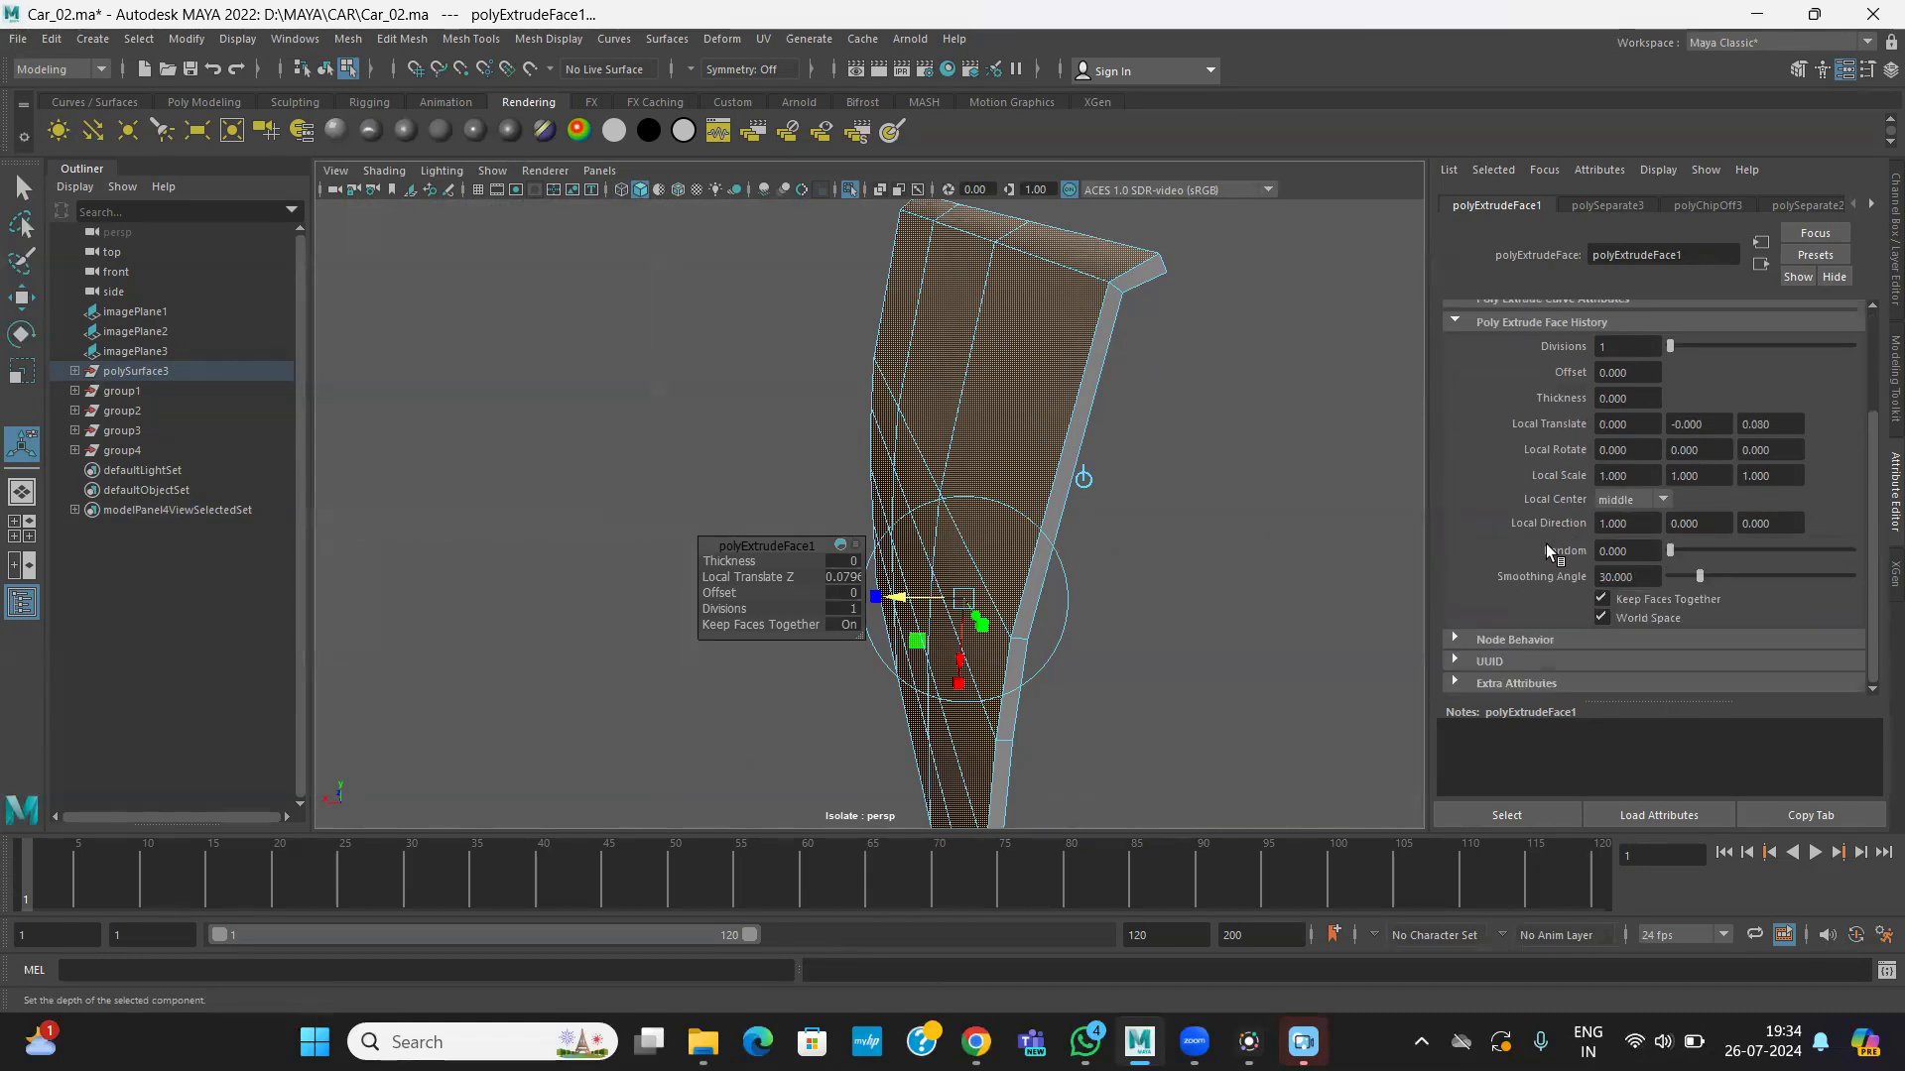
- Increase the door extrusion's local Z translation to about 0.179, confirm it, and select the thickened panel as an object
left_click_drag(904, 602, 882, 597)
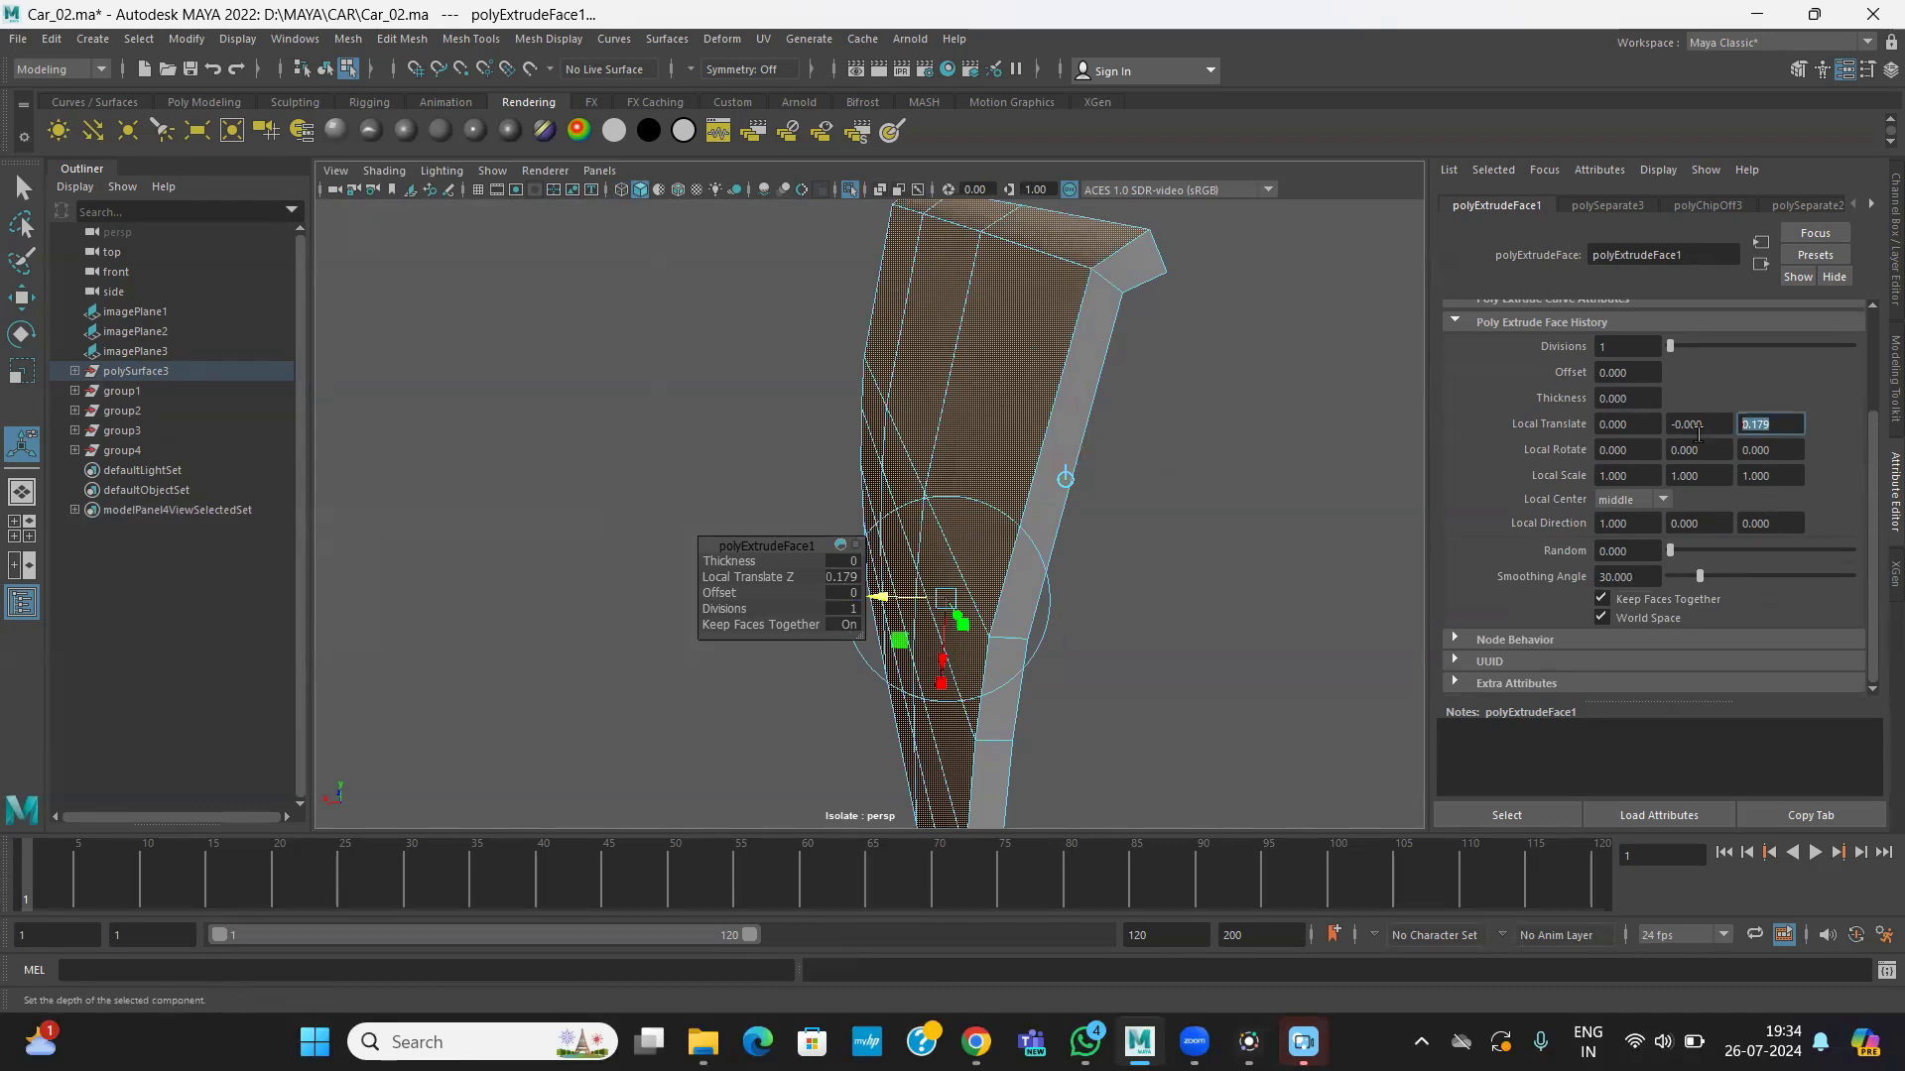
key("Return")
left_click_drag(1103, 449, 1053, 451, "alt")
right_click_drag(1061, 325, 1111, 282)
left_click(956, 345)
left_click_drag(1008, 449, 1105, 460, "alt")
right_click_drag(1105, 460, 969, 446, "alt")
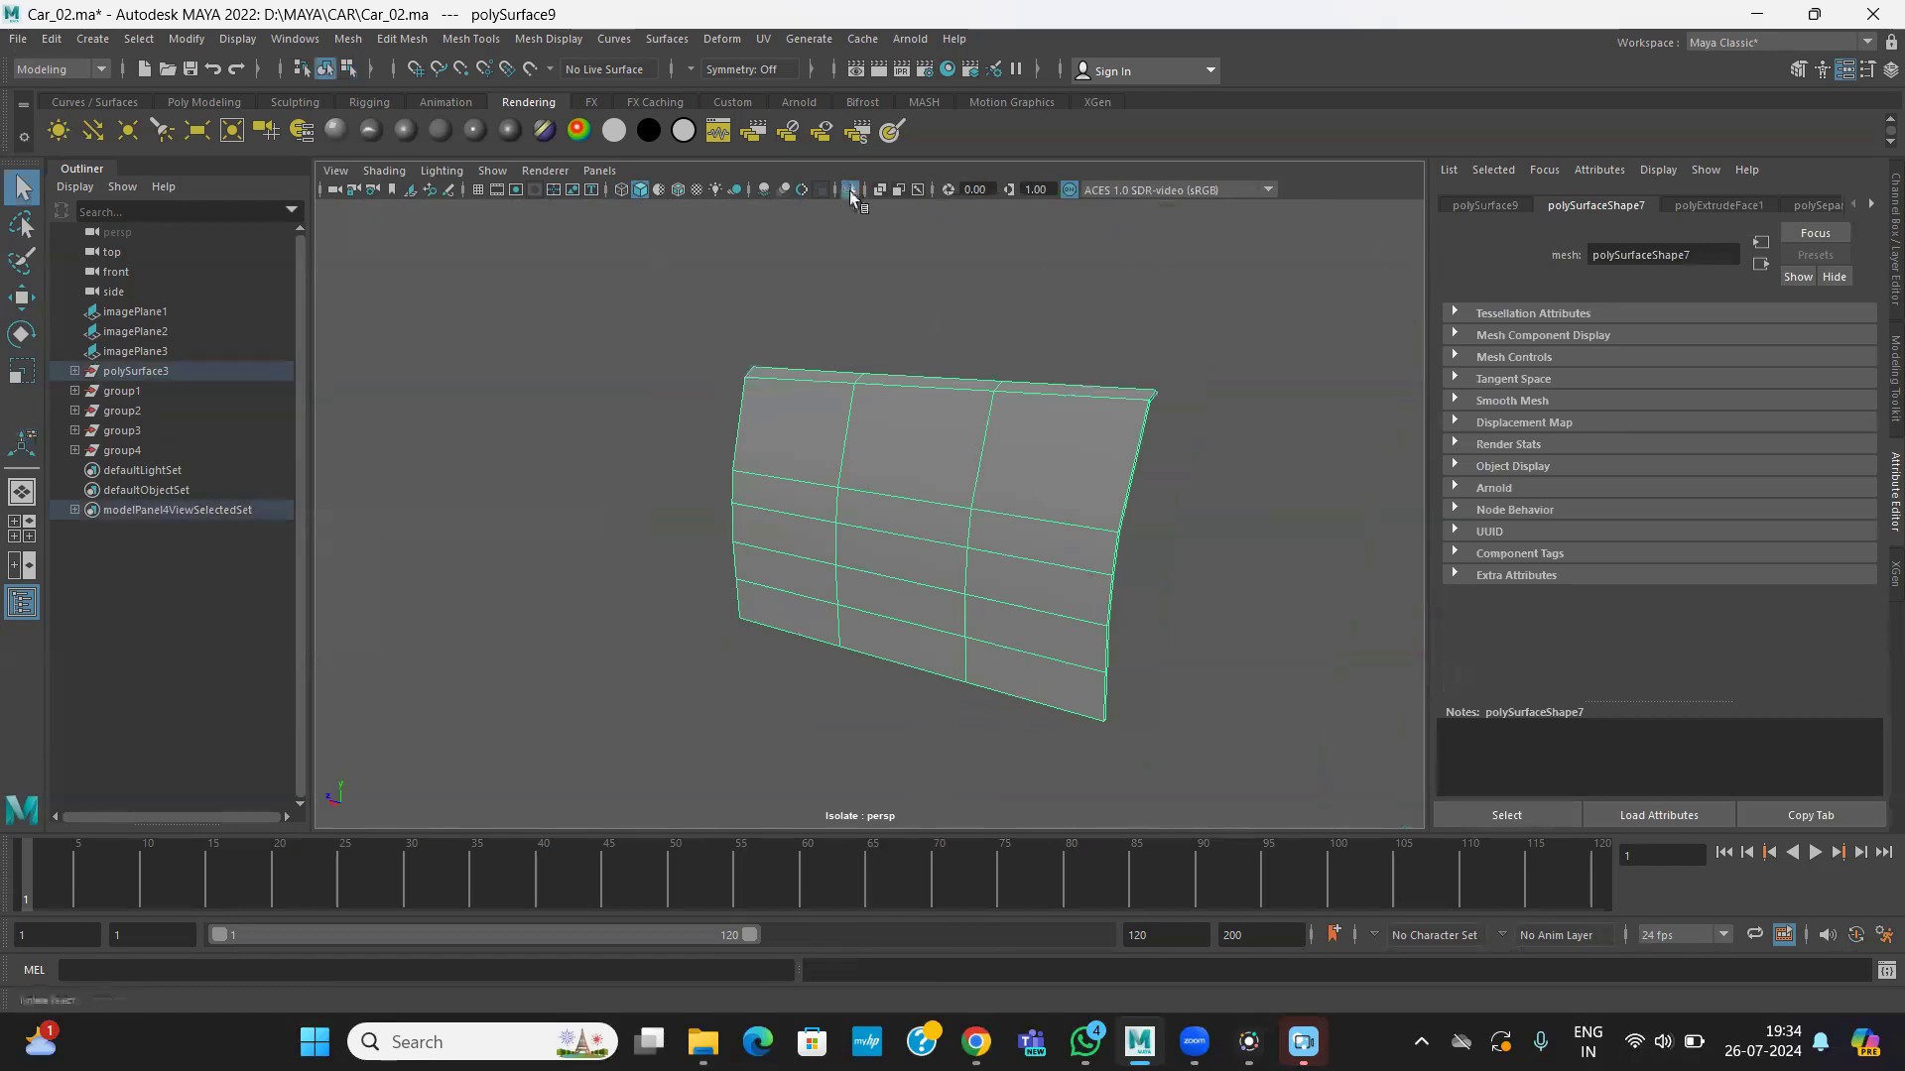
left_click_drag(1122, 683, 977, 588, "alt")
right_click_drag(977, 589, 995, 621, "alt")
left_click_drag(995, 621, 927, 469, "alt")
- Save the scene as Car_03.ma in the D:\MAYA\CAR folder
left_click(15, 39)
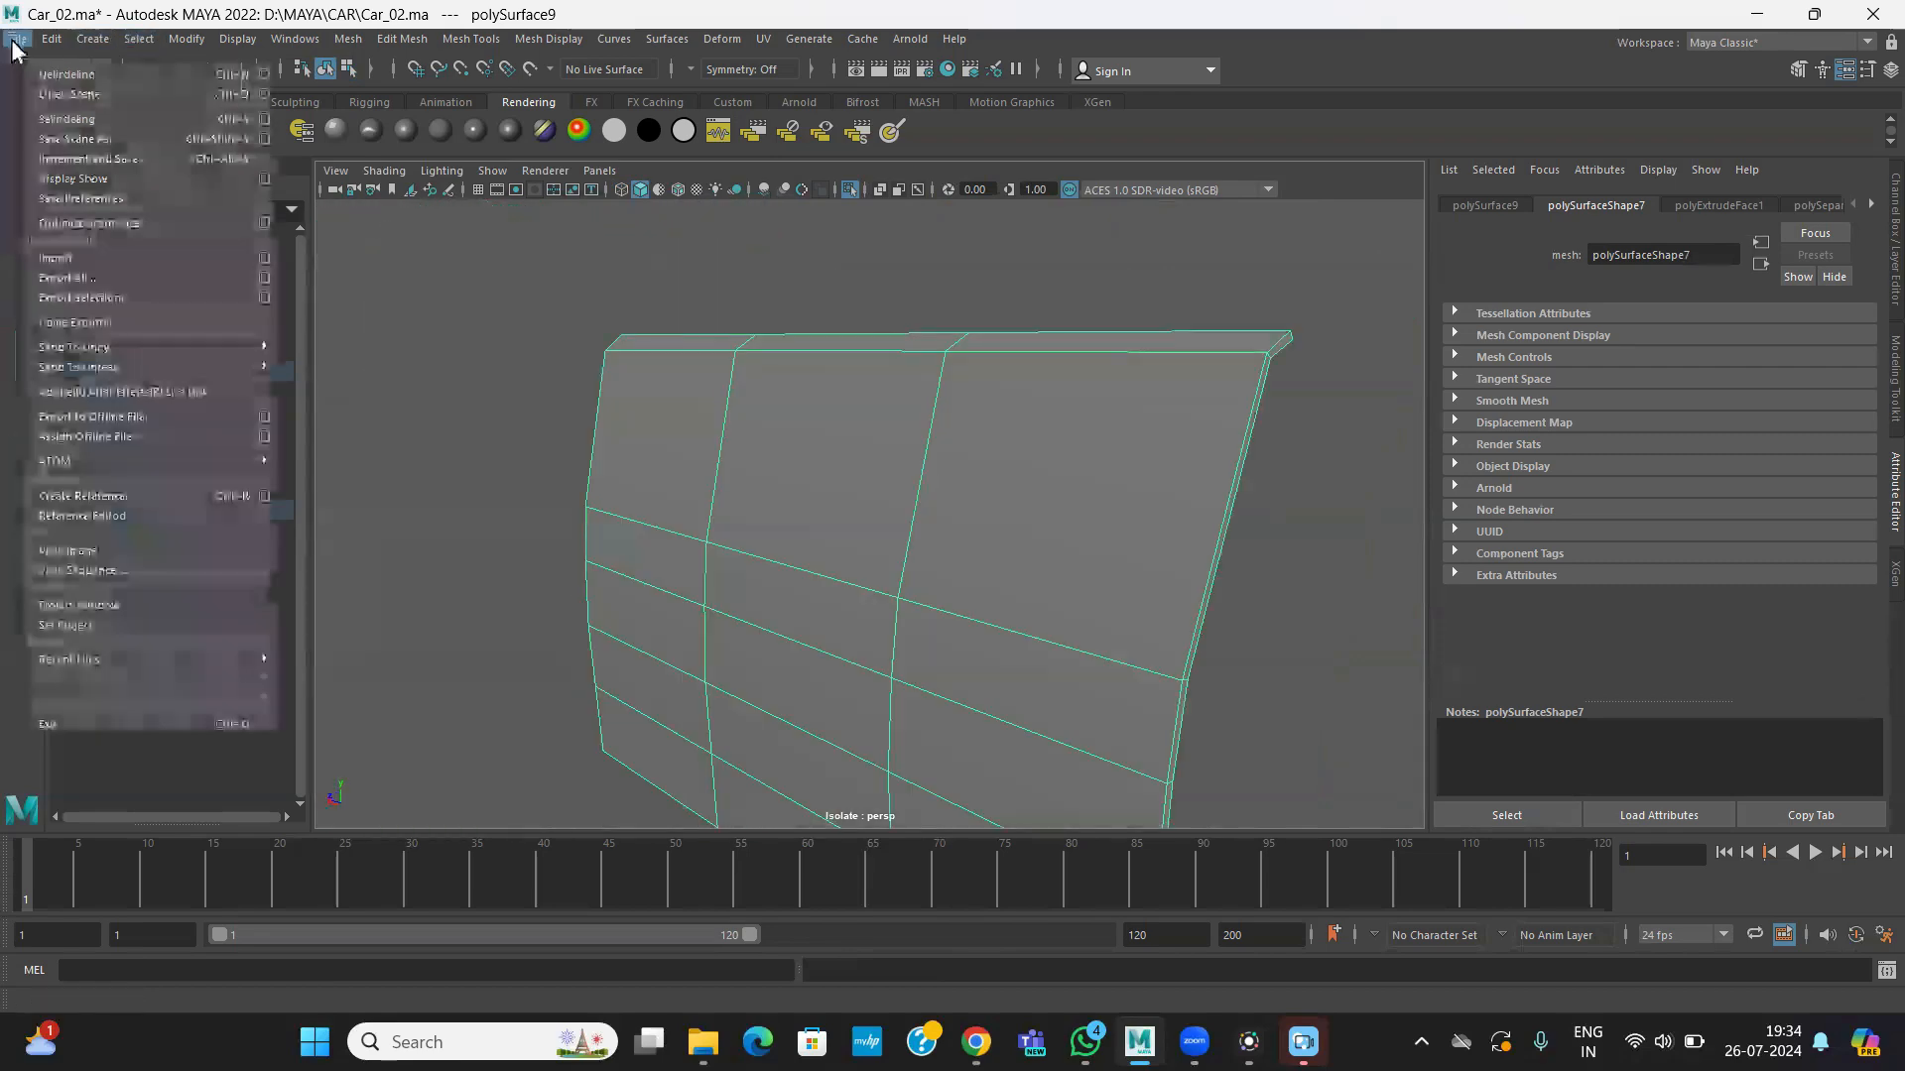
left_click(62, 147)
left_click(373, 371)
double_click(532, 407)
double_click(496, 460)
double_click(474, 407)
left_click(492, 386)
left_click(415, 819)
key("BackSpace")
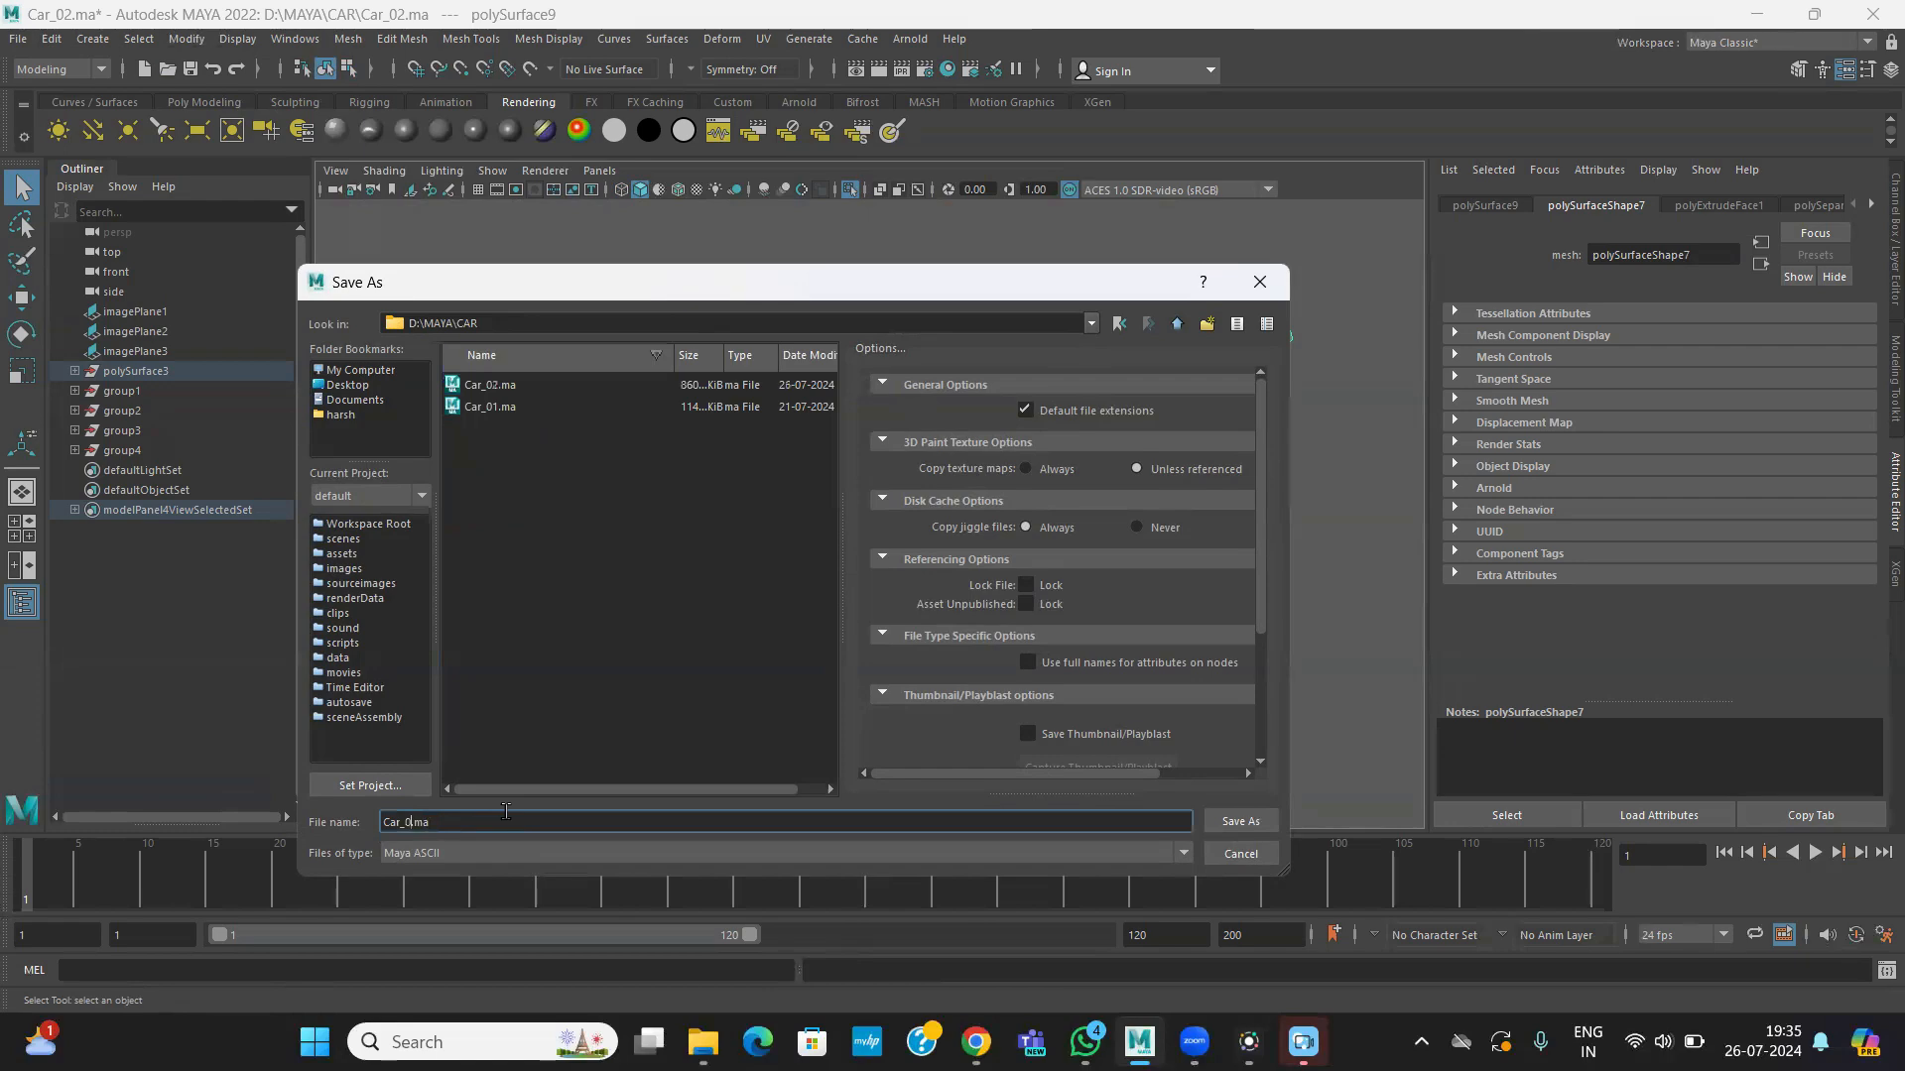
key("Return")
- Preview the door panel smoothed, compare its corners with the surrounding body opening, and isolate it again
left_click_drag(963, 545, 1137, 532, "alt")
key("3")
scroll(1034, 568, "down", 5)
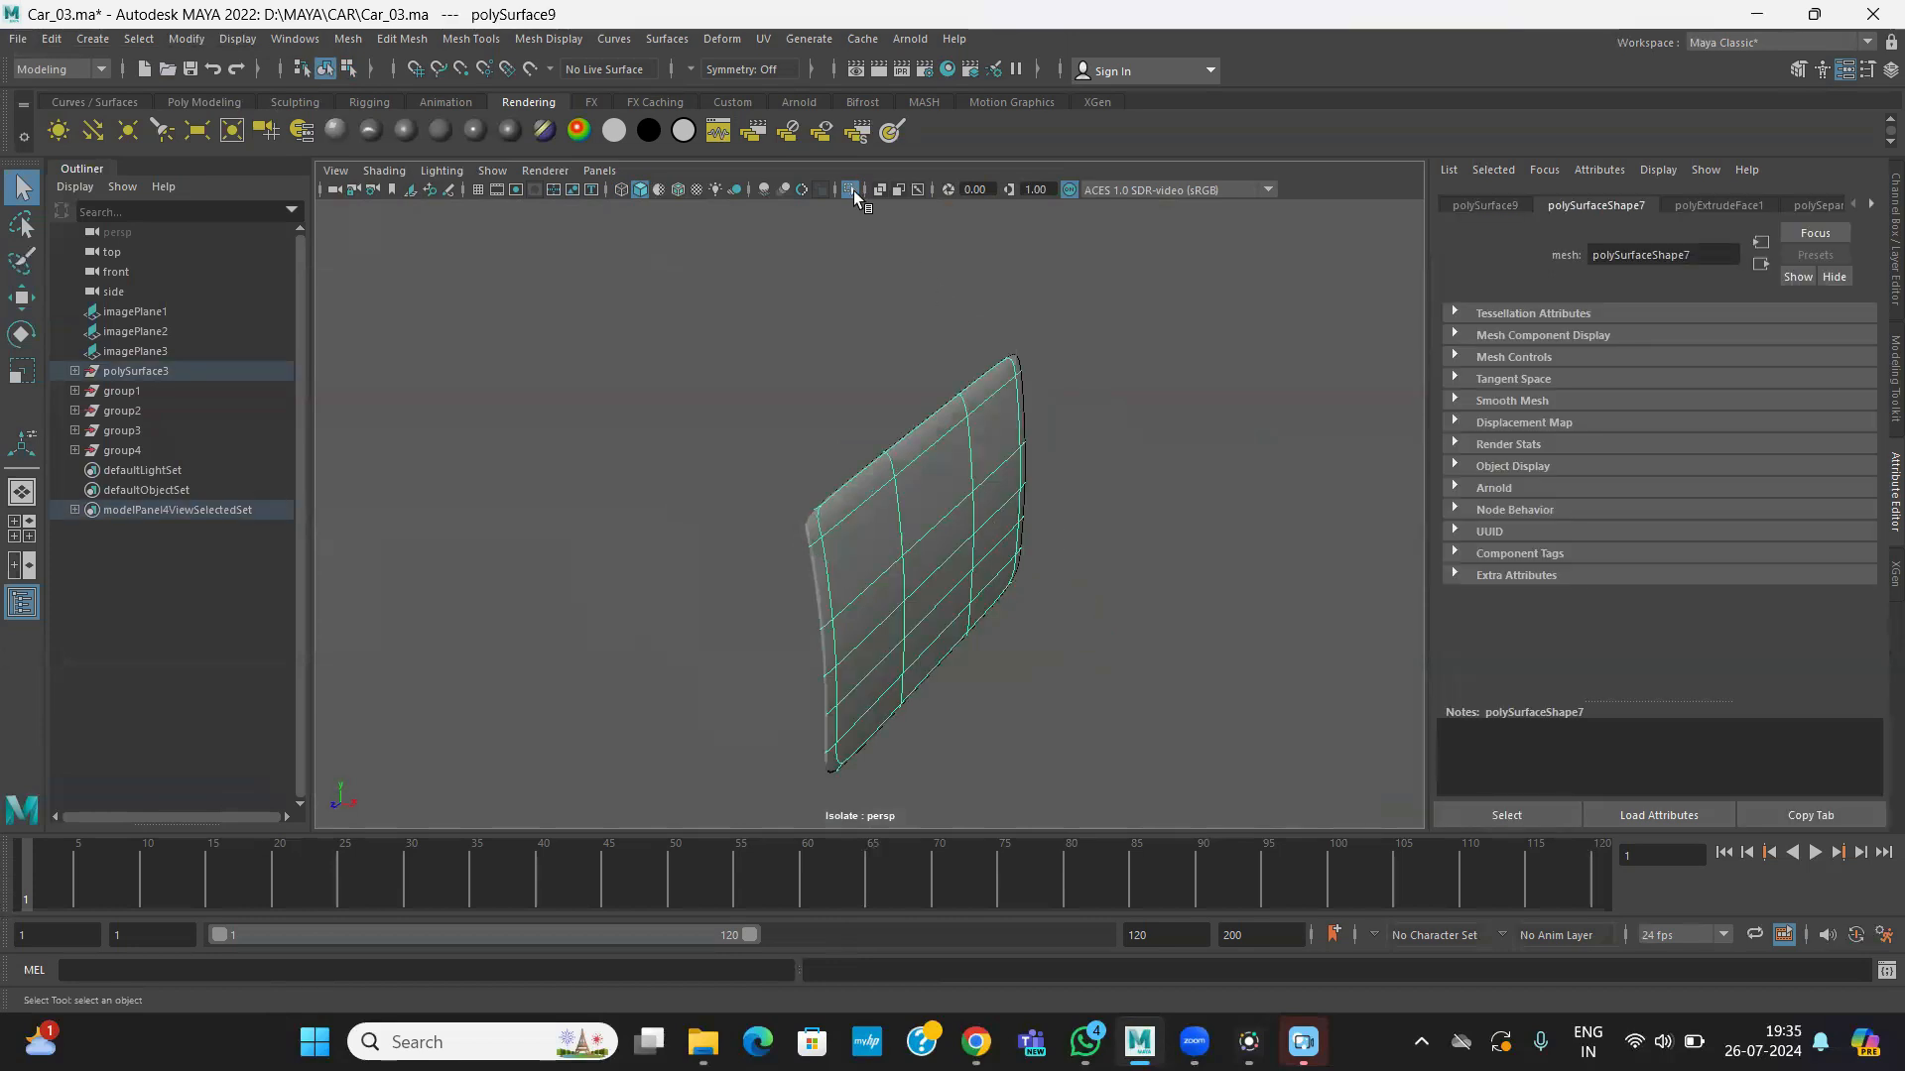
left_click(850, 191)
scroll(1007, 654, "up", 5)
left_click_drag(512, 482, 532, 482, "alt")
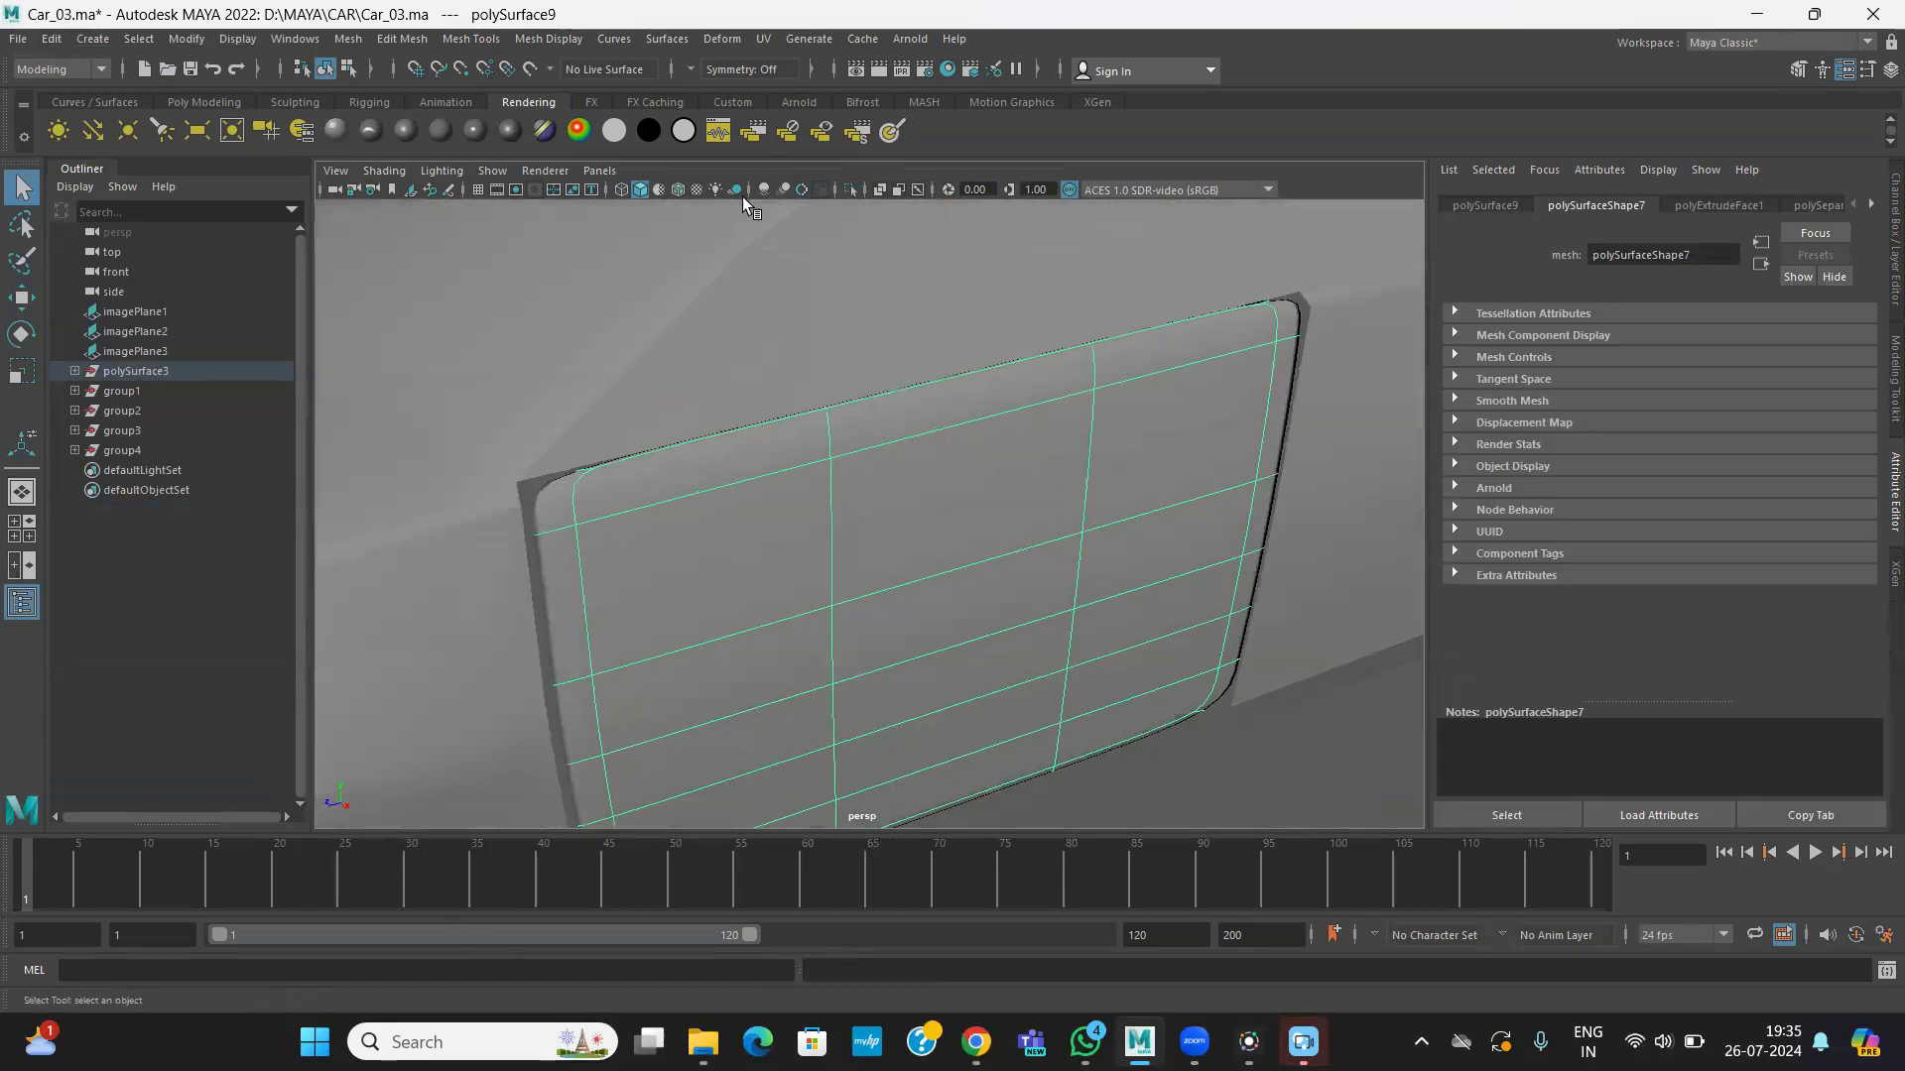
left_click(849, 189)
left_click(850, 189)
left_click(849, 188)
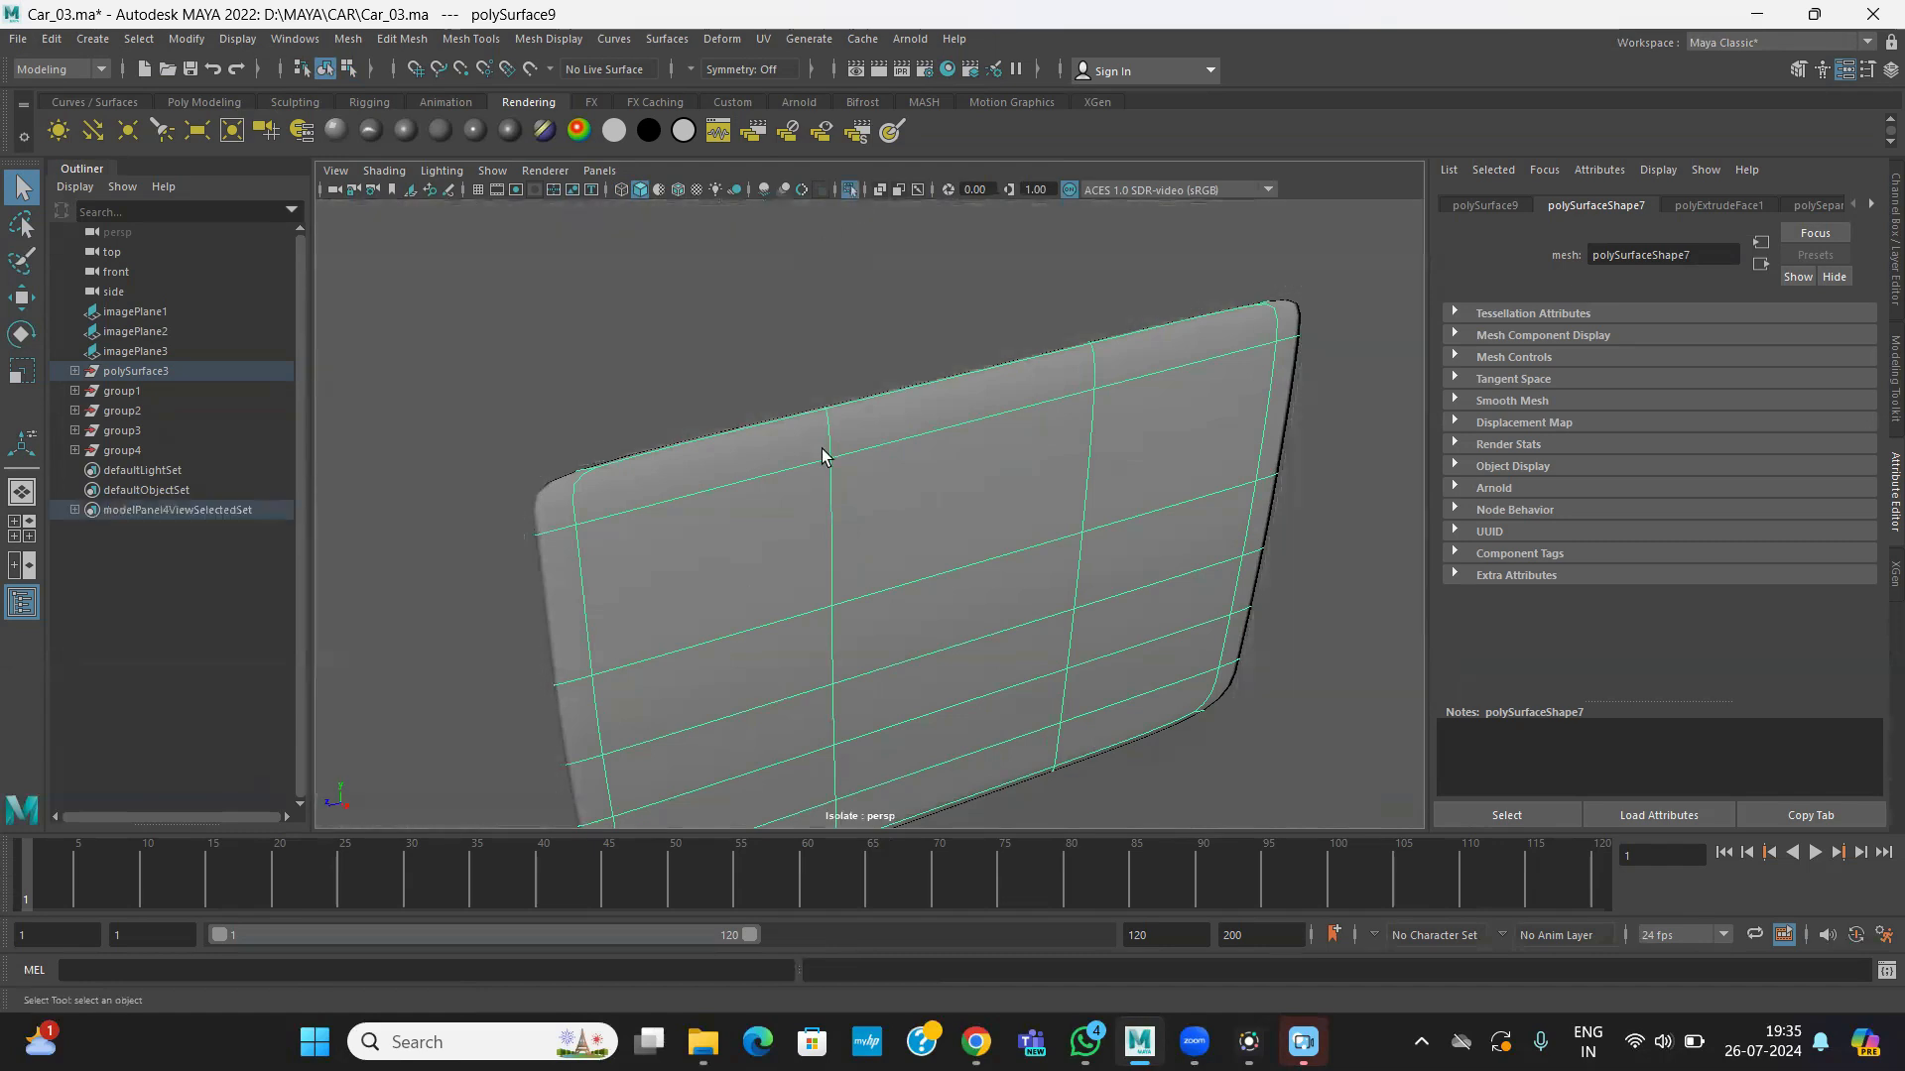
- Turn off the smooth preview and insert supporting edge loops close to the door panel's outer edges and upper bend
key("1")
left_click_drag(839, 444, 863, 476, "alt")
left_click(457, 38)
left_click(486, 186)
left_click_drag(596, 426, 936, 474, "alt")
left_click(686, 444)
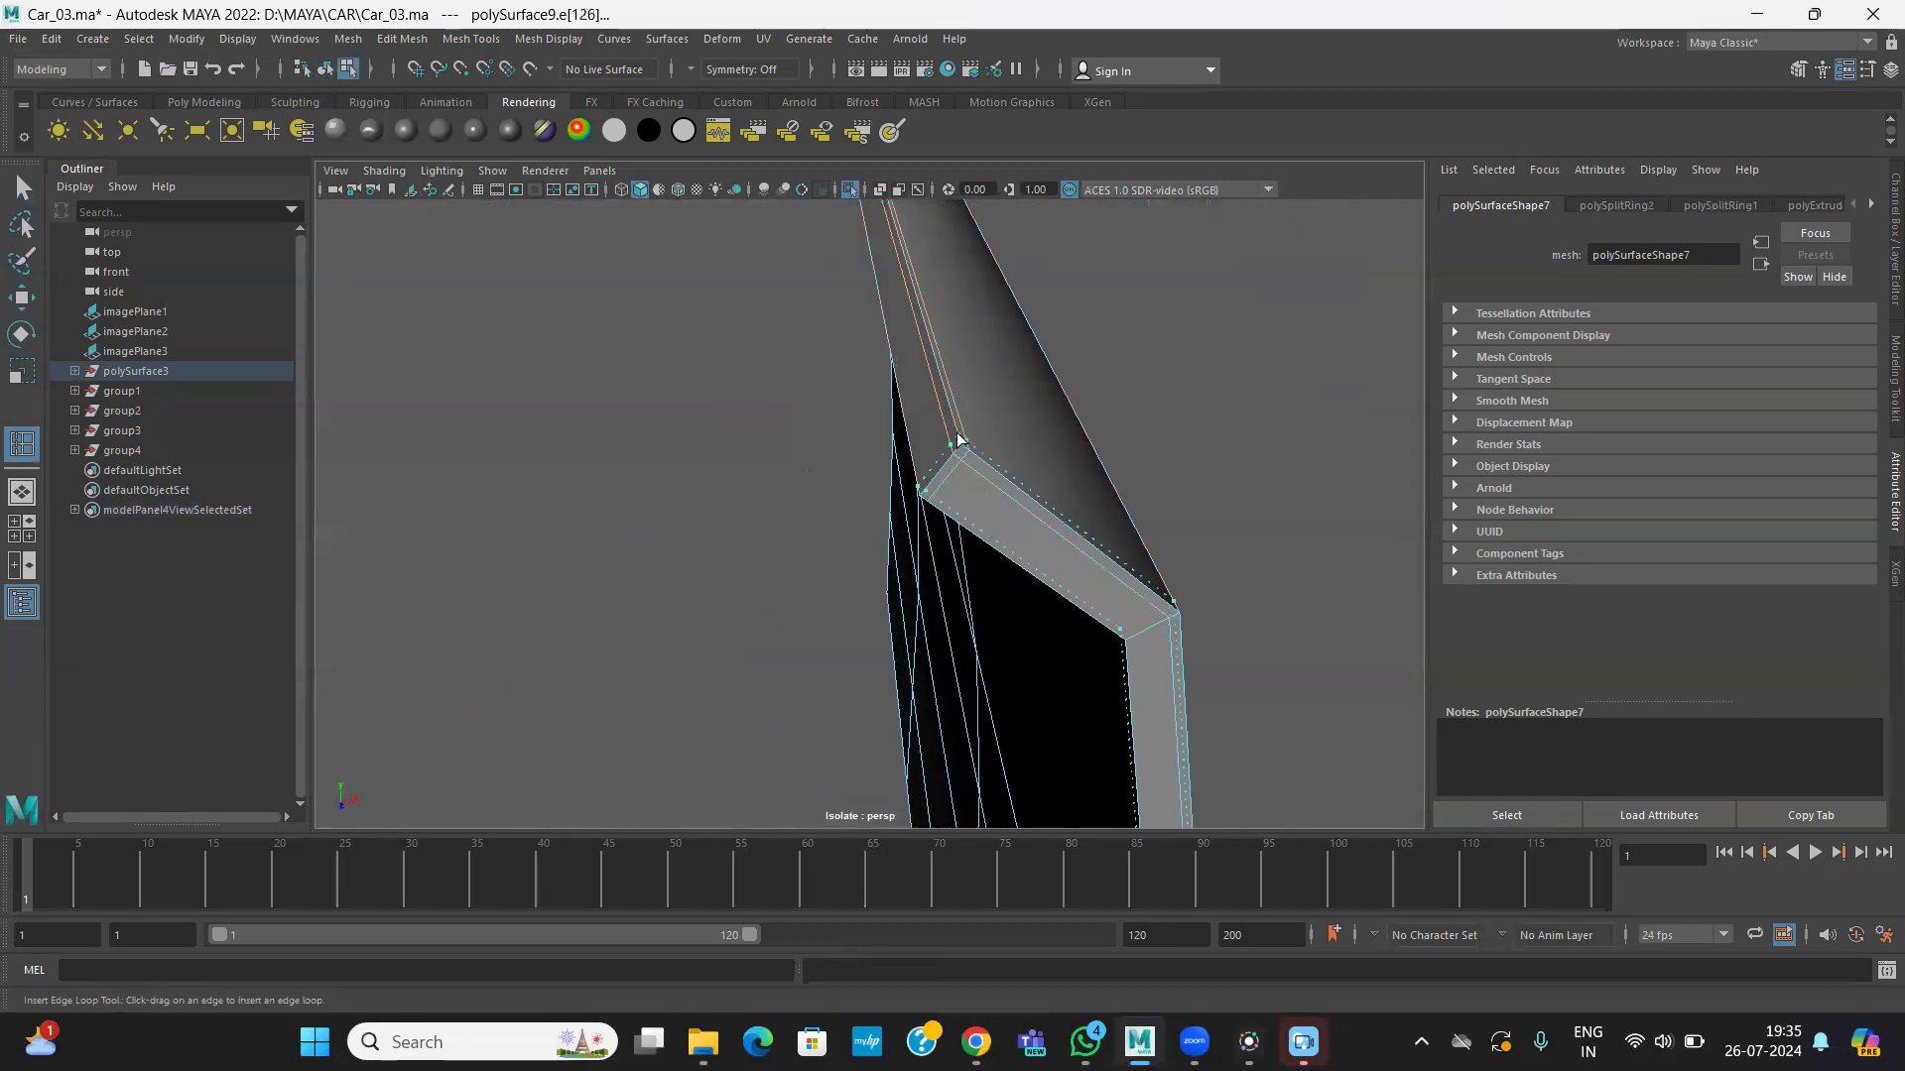
left_click_drag(1136, 498, 1140, 506)
left_click_drag(1140, 506, 960, 463, "alt")
scroll(996, 498, "down", 1)
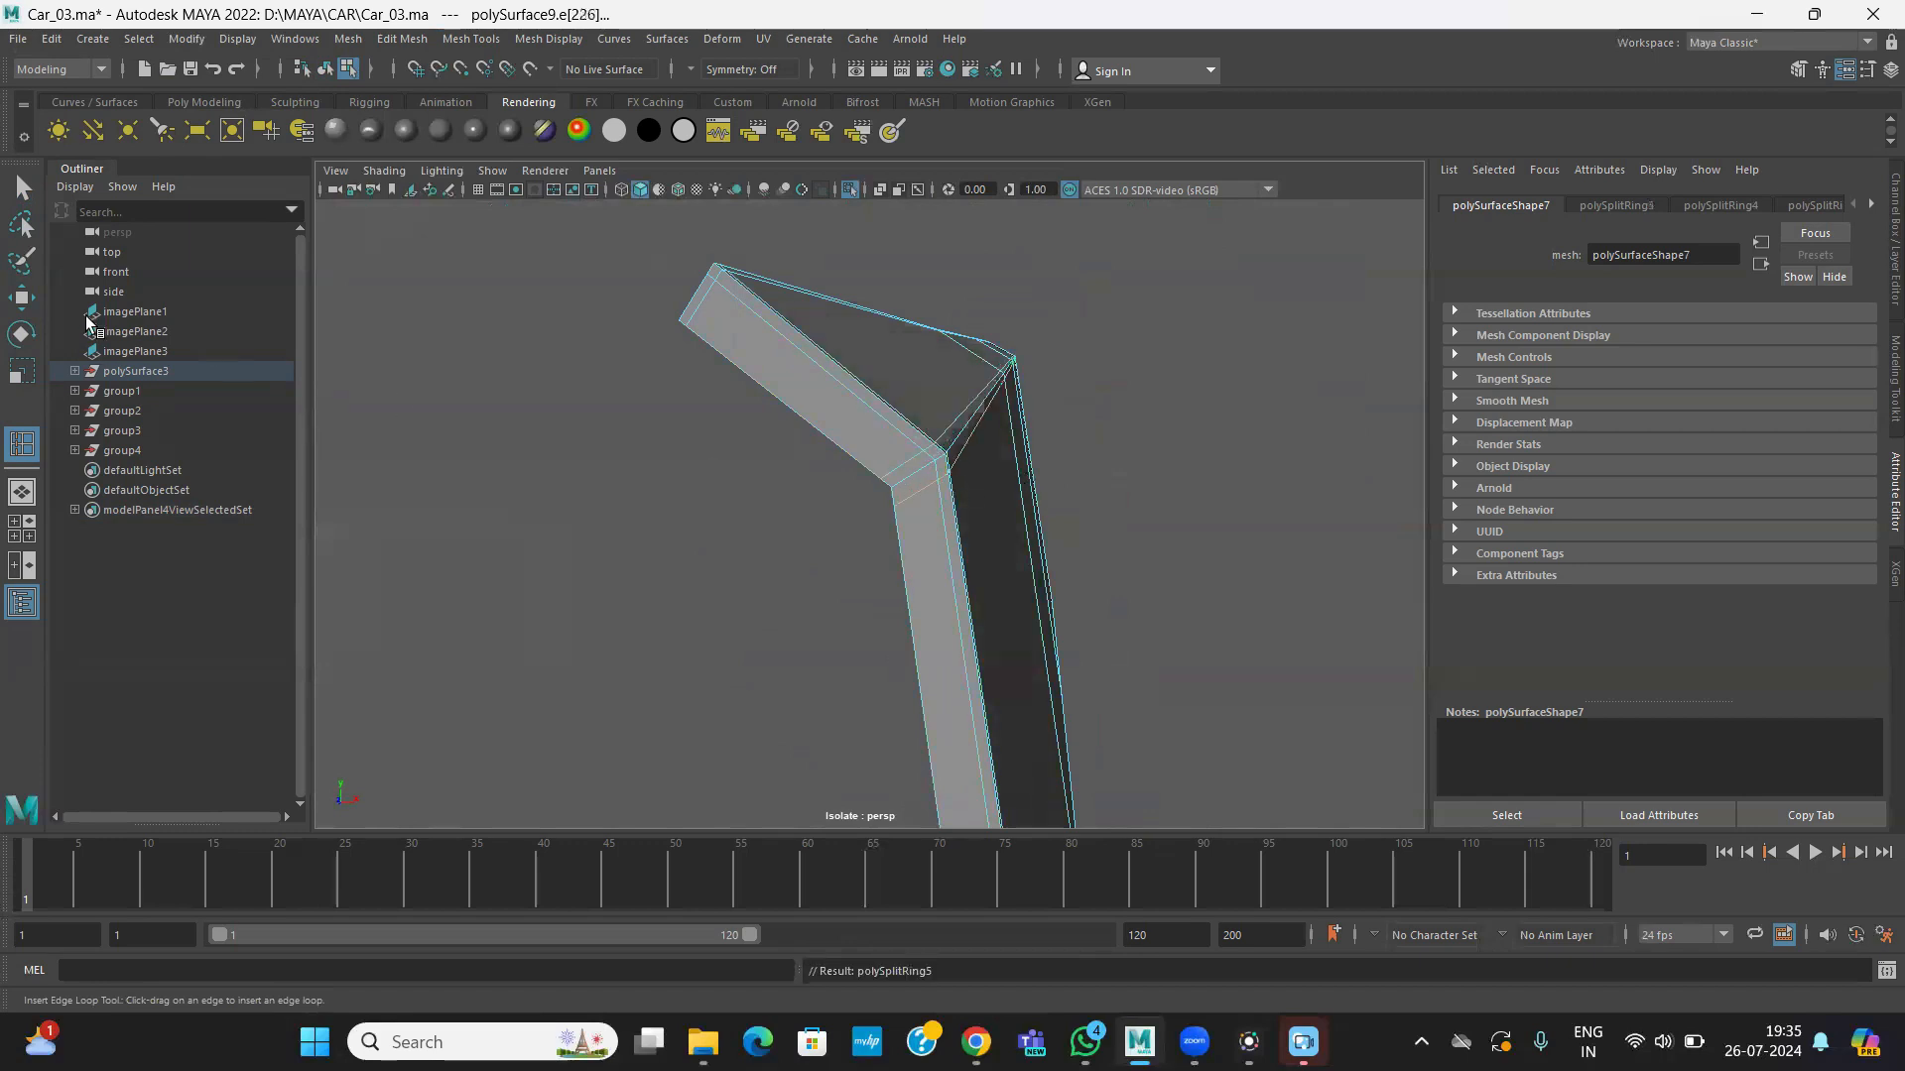
- Return the door panel to object selection and examine its edges and corners in smooth preview
left_click(22, 297)
right_click_drag(756, 357, 884, 294)
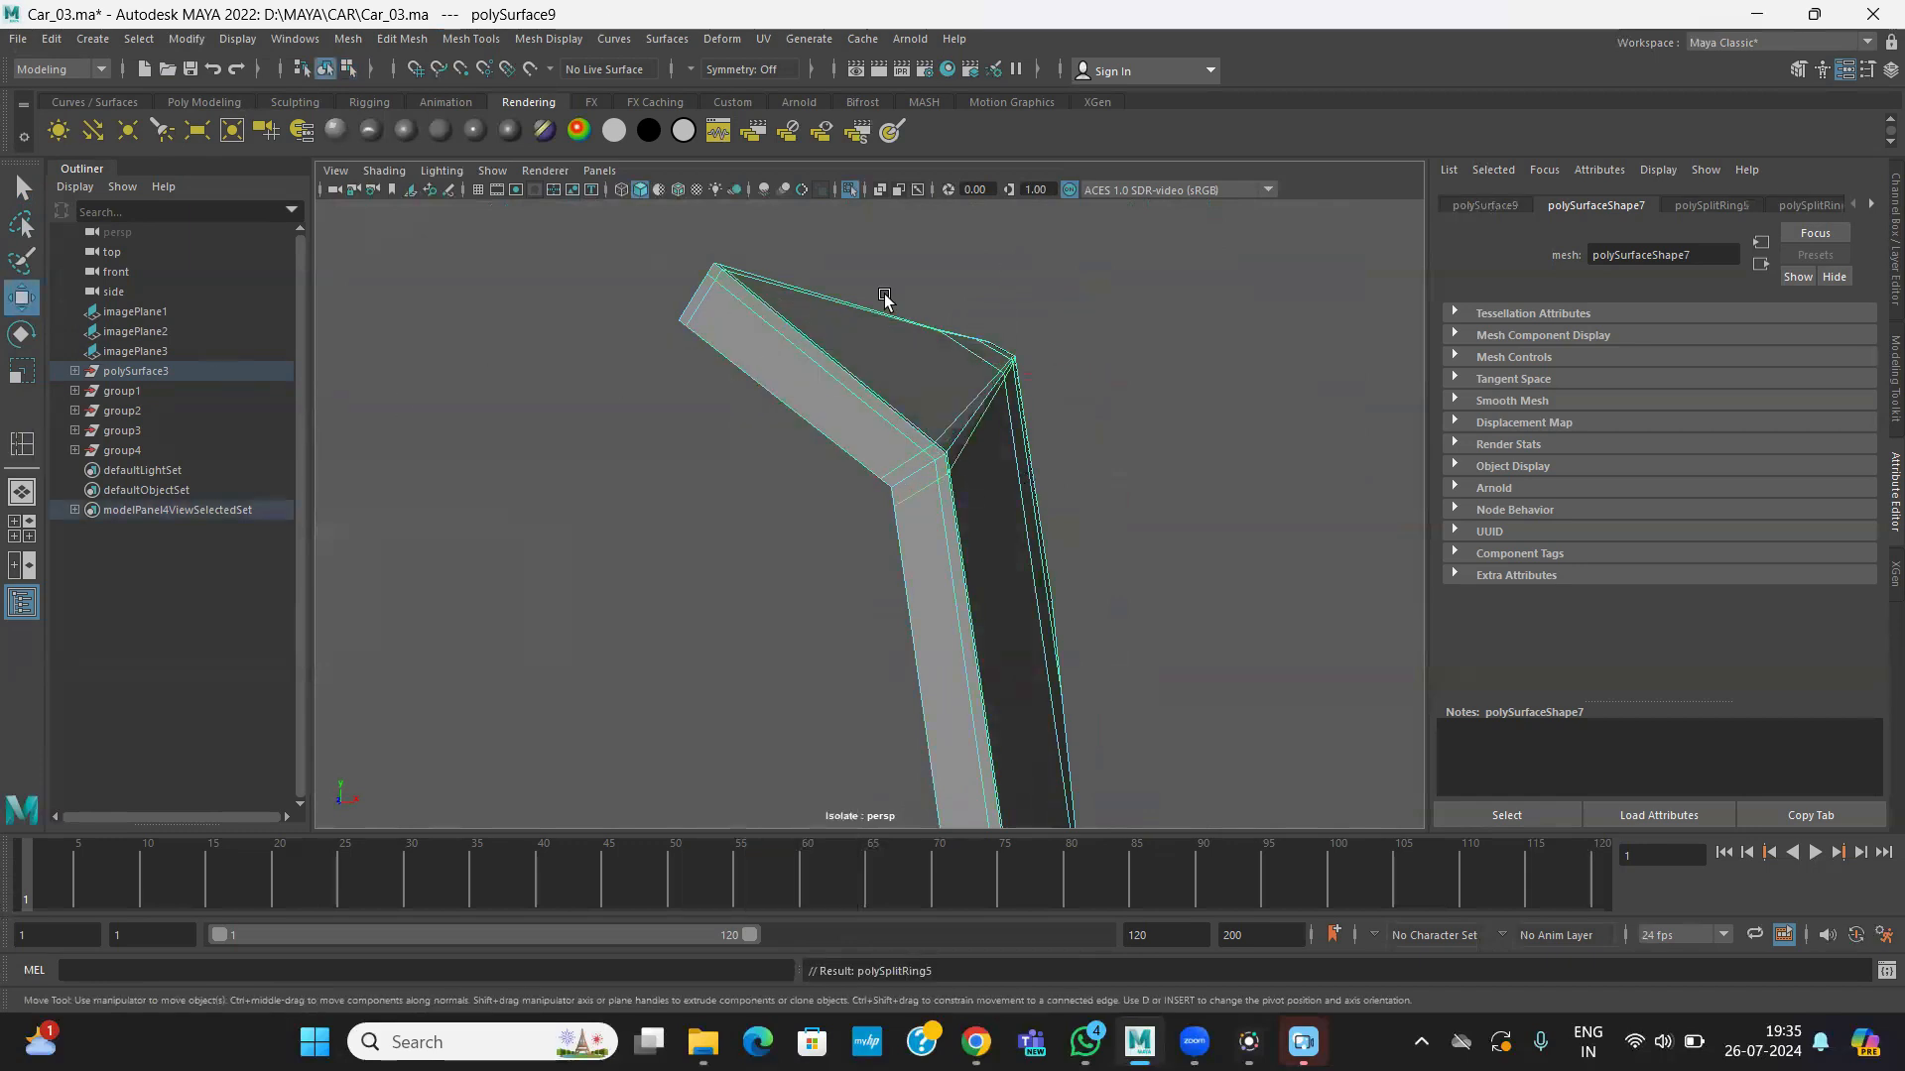
key("3")
left_click(1101, 467)
left_click_drag(1101, 466, 1069, 498, "alt")
left_click(1070, 498)
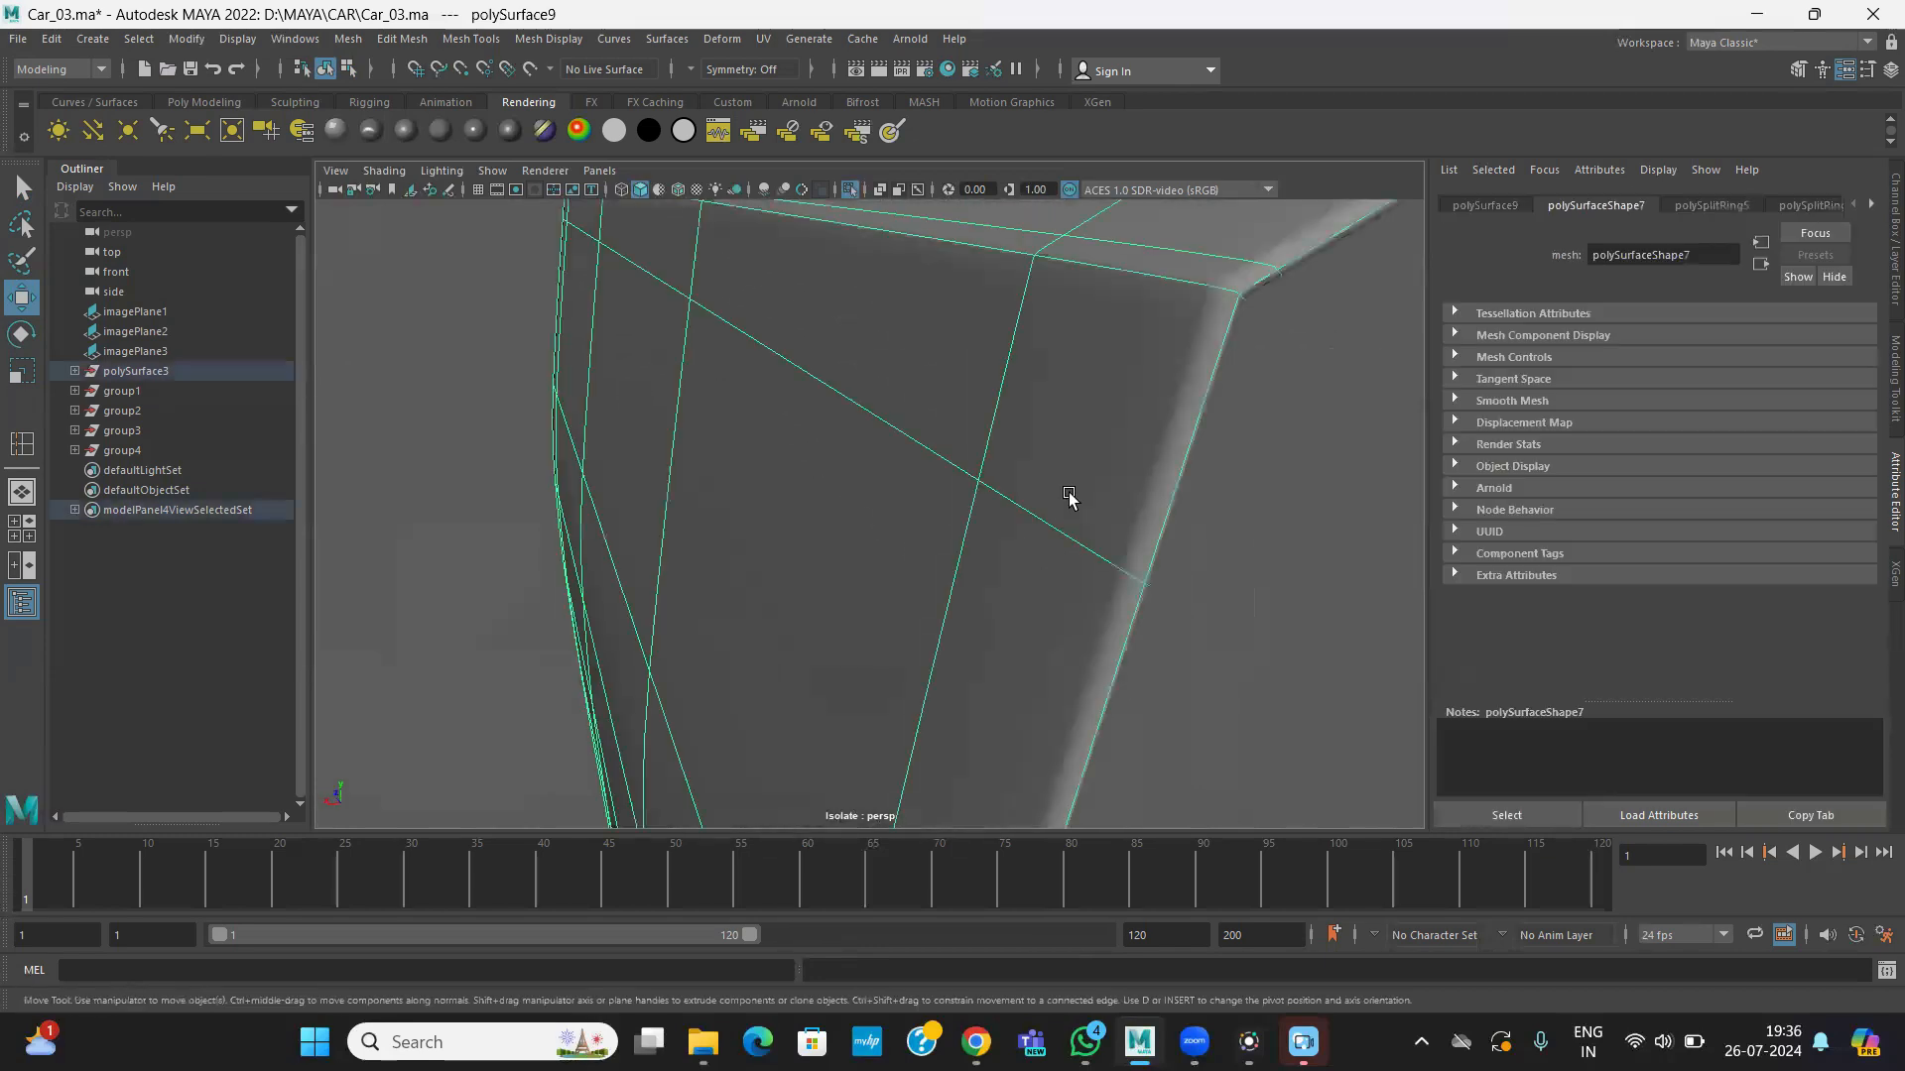
- Return to the unsmoothed panel and insert further edge loops close to its vertical side edge and lower edge
key("1")
left_click(22, 443)
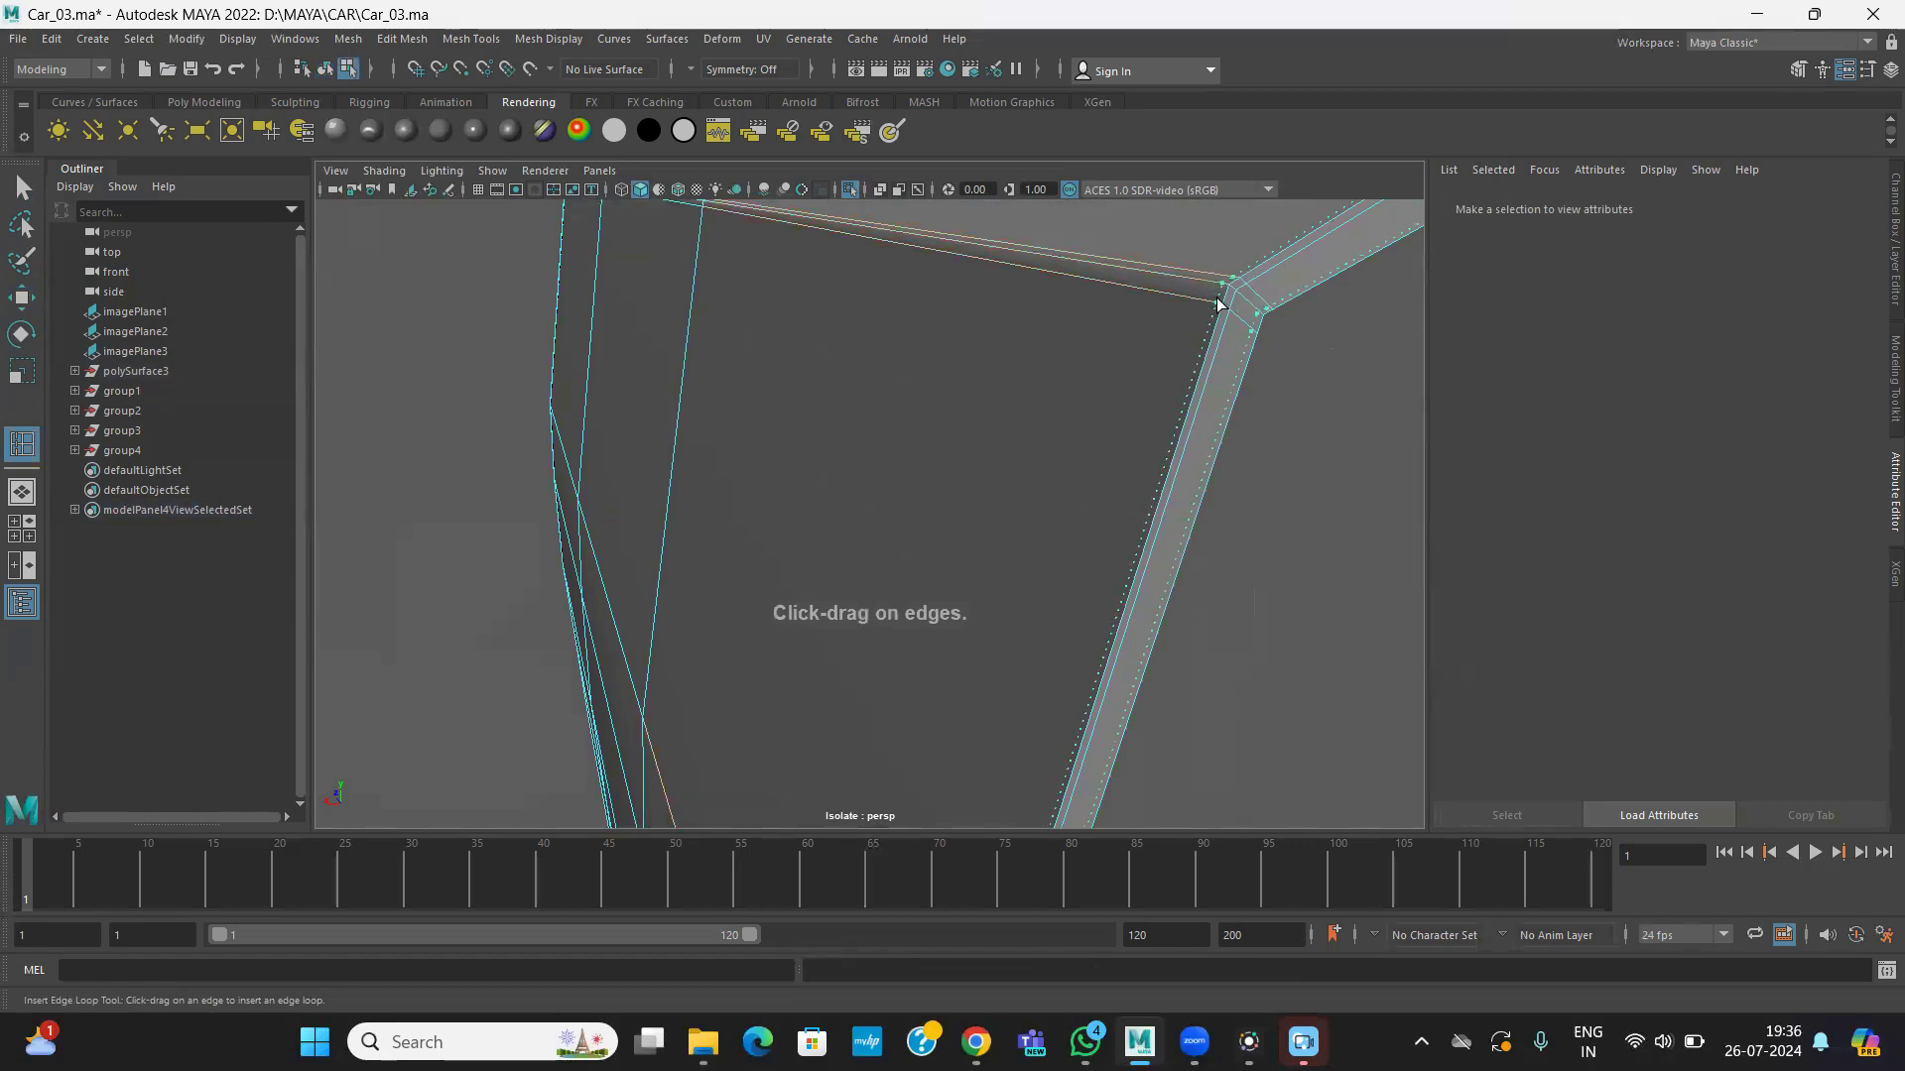
left_click_drag(1217, 301, 1219, 304)
scroll(1155, 498, "down", 4)
scroll(1020, 574, "up", 3)
middle_click_drag(1155, 498, 1196, 613, "alt")
left_click_drag(1196, 613, 1190, 561, "alt")
middle_click_drag(1190, 560, 1025, 616, "alt")
left_click_drag(1025, 616, 1025, 535, "alt")
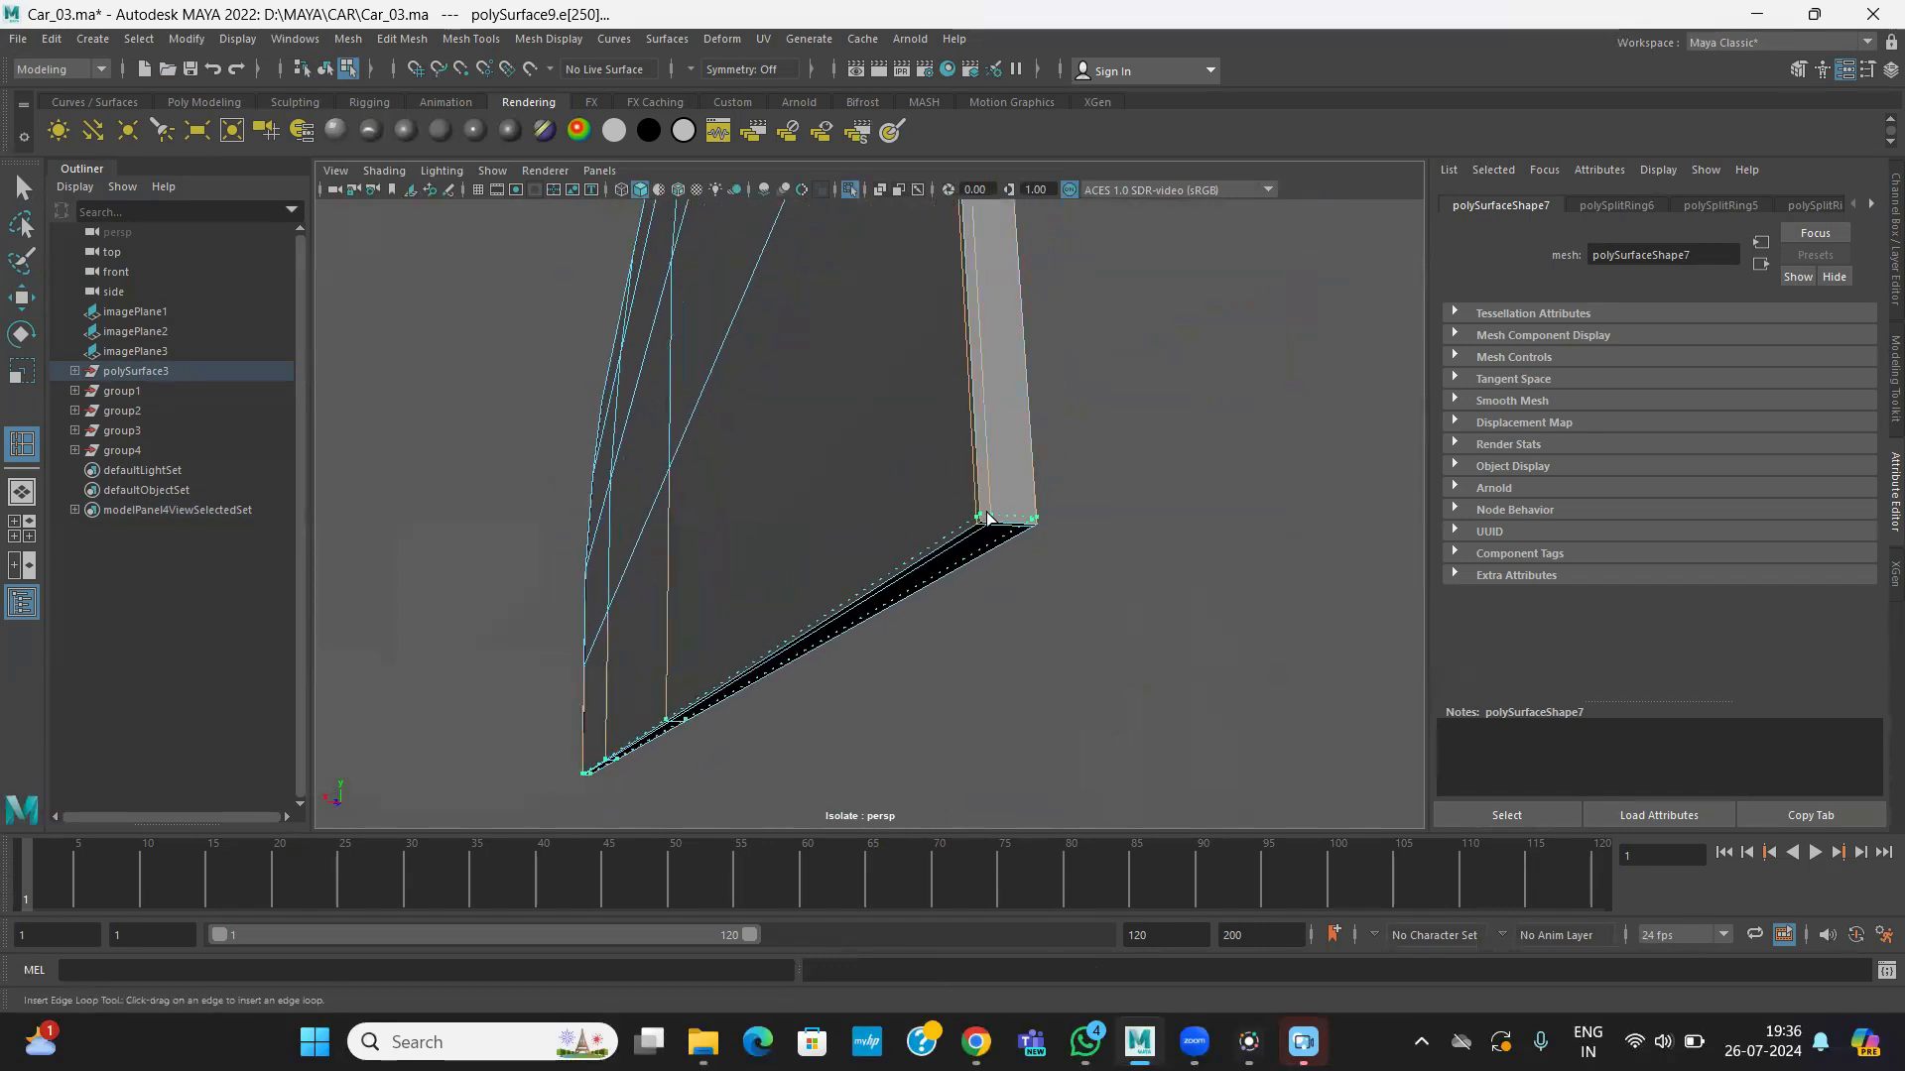
left_click(994, 512)
- Return to object selection, display the door panel smoothed, and end its isolation to show the whole car
left_click_drag(994, 512, 853, 538, "alt")
left_click(17, 296)
middle_click_drag(816, 397, 851, 529, "alt")
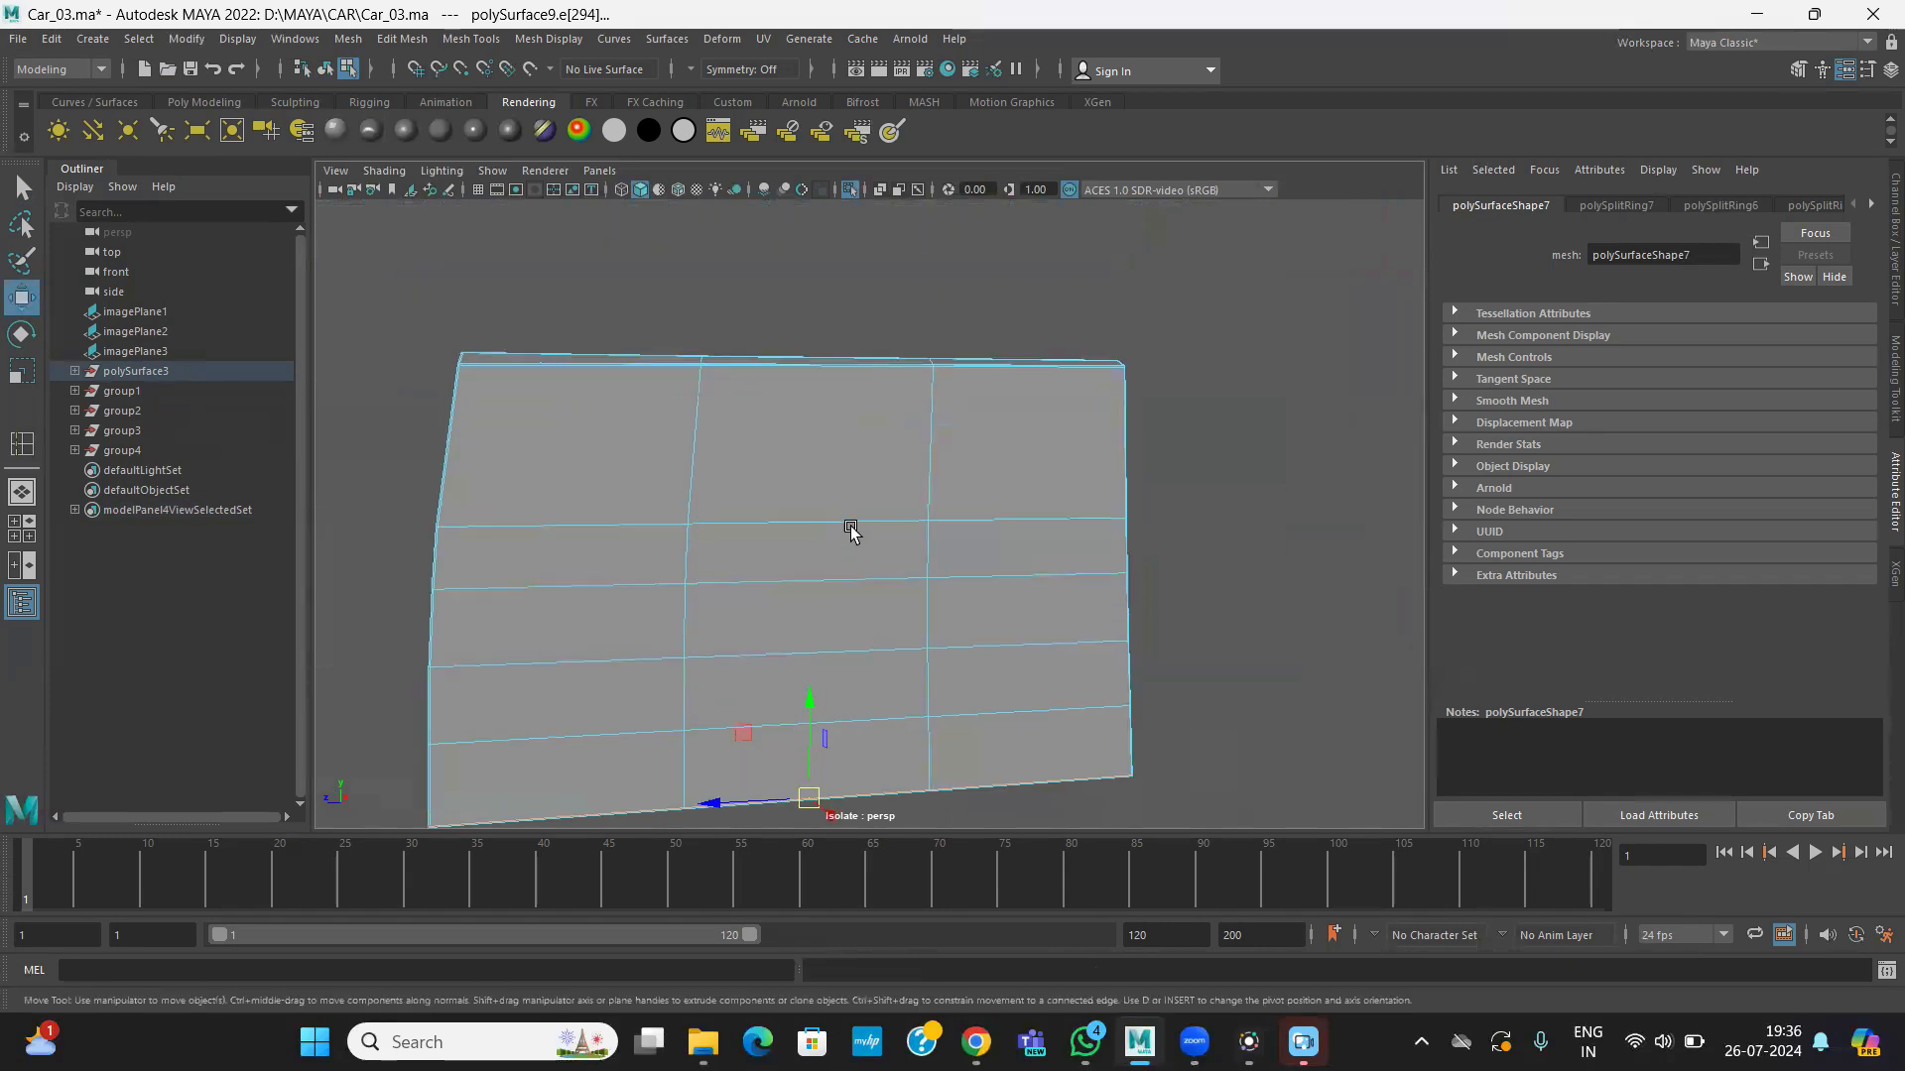
left_click_drag(850, 530, 918, 470, "alt")
right_click_drag(919, 470, 1088, 380)
key("3")
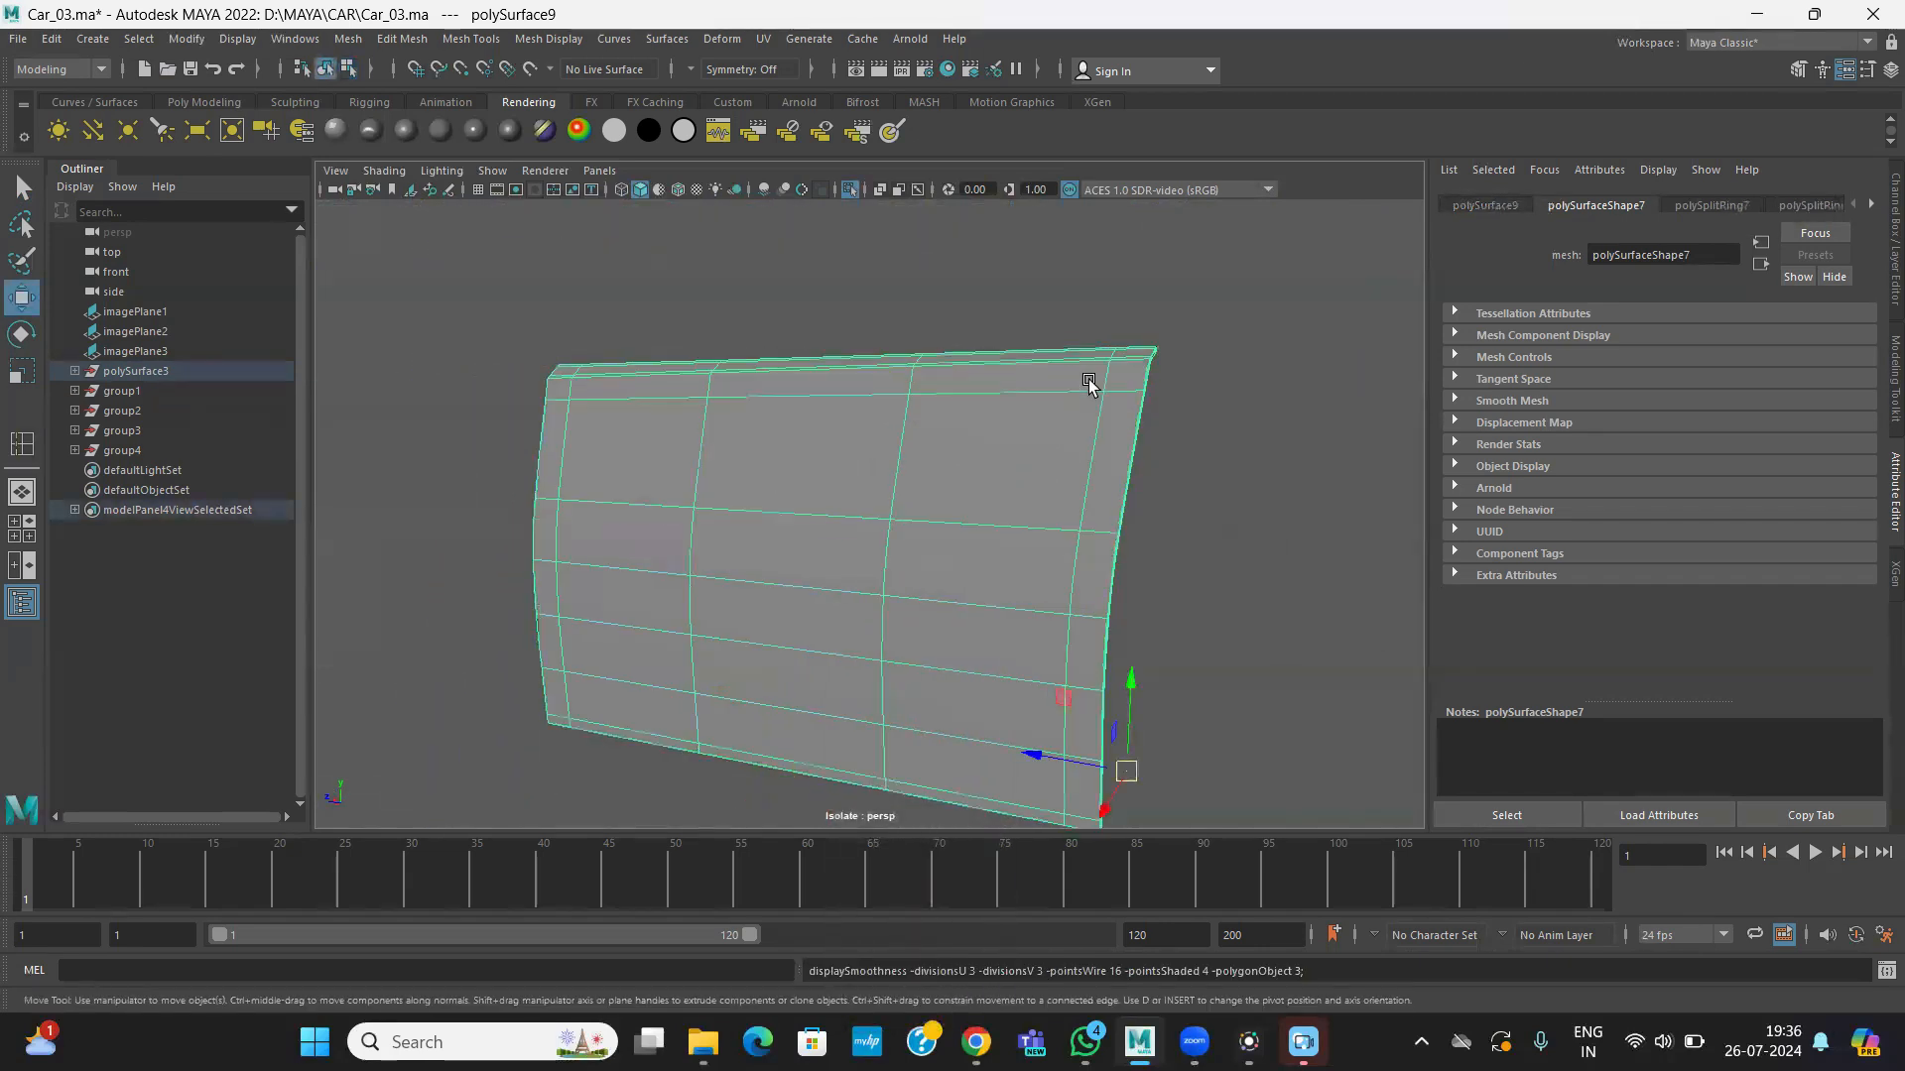
left_click(908, 335)
left_click(848, 190)
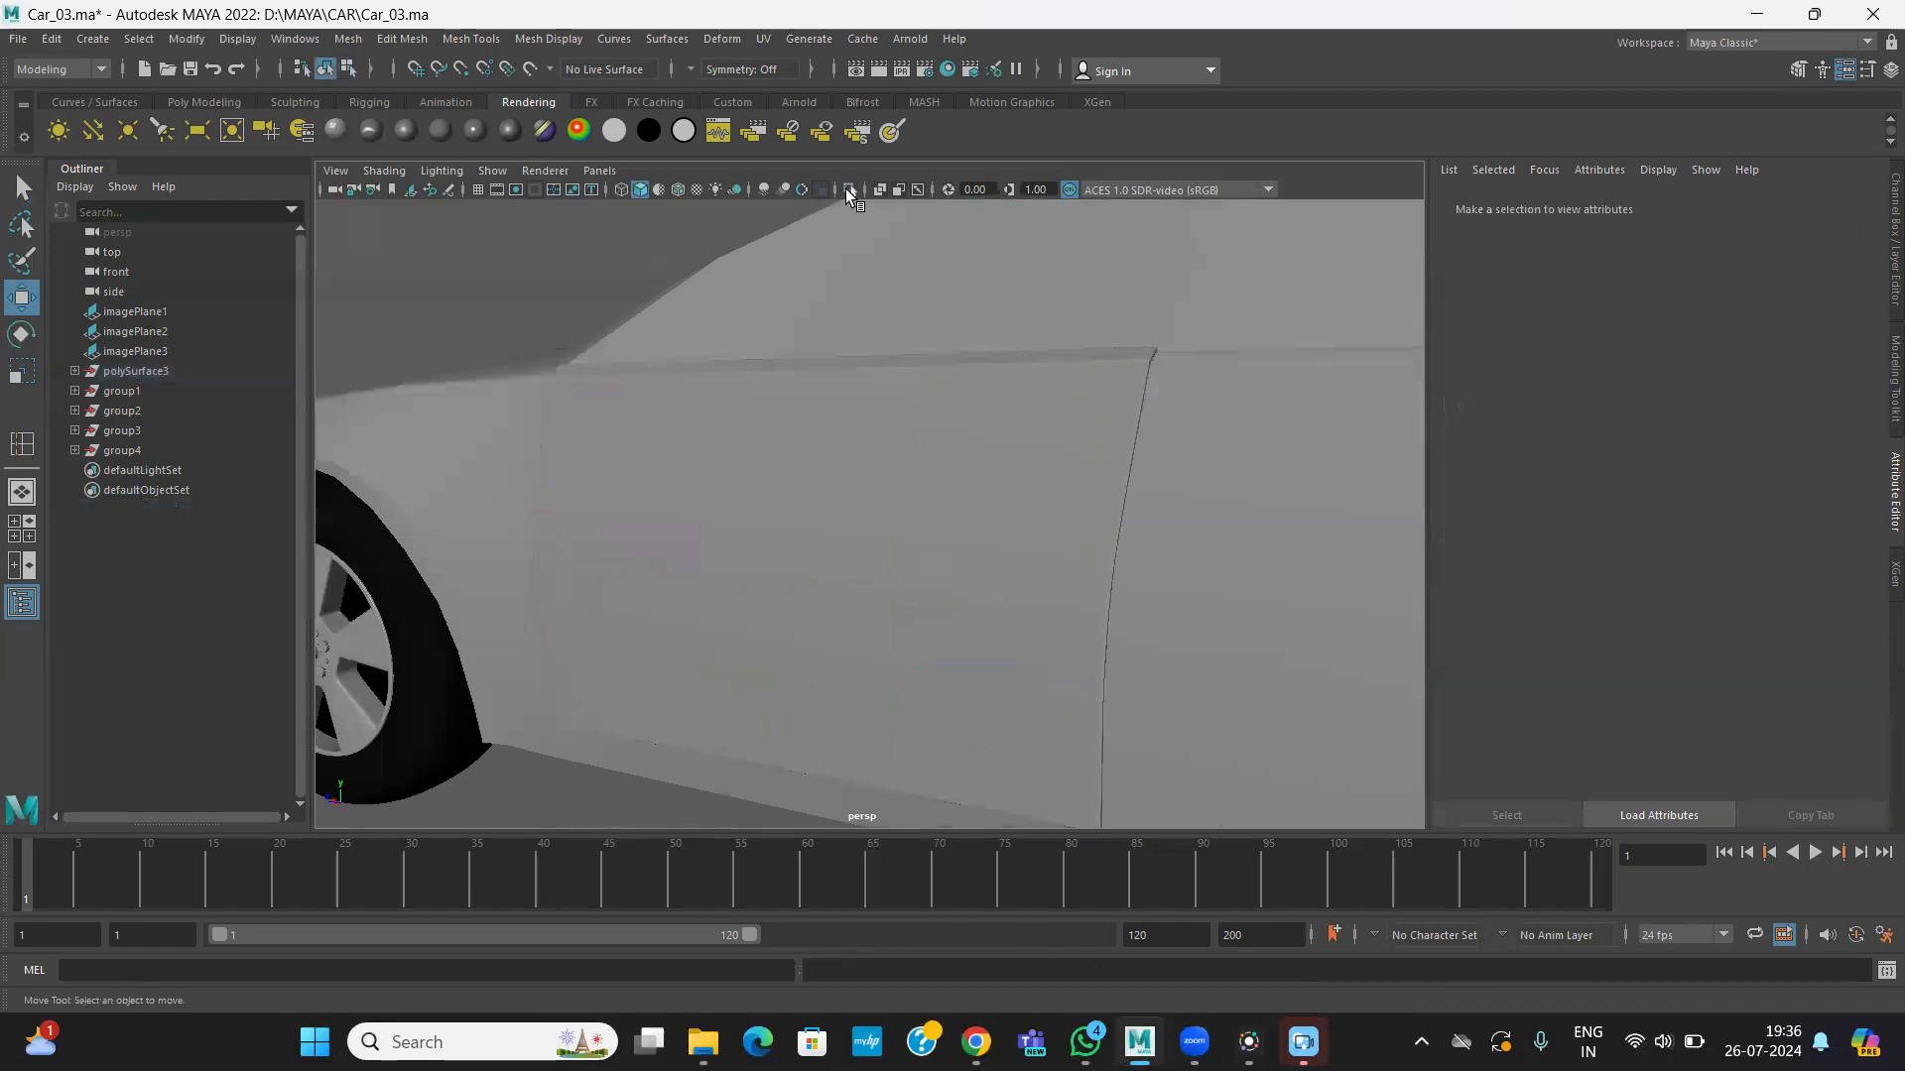
- Select the smoothed front door panel and examine its fit against the car body in the perspective and top views
left_click_drag(1004, 462, 655, 424, "alt")
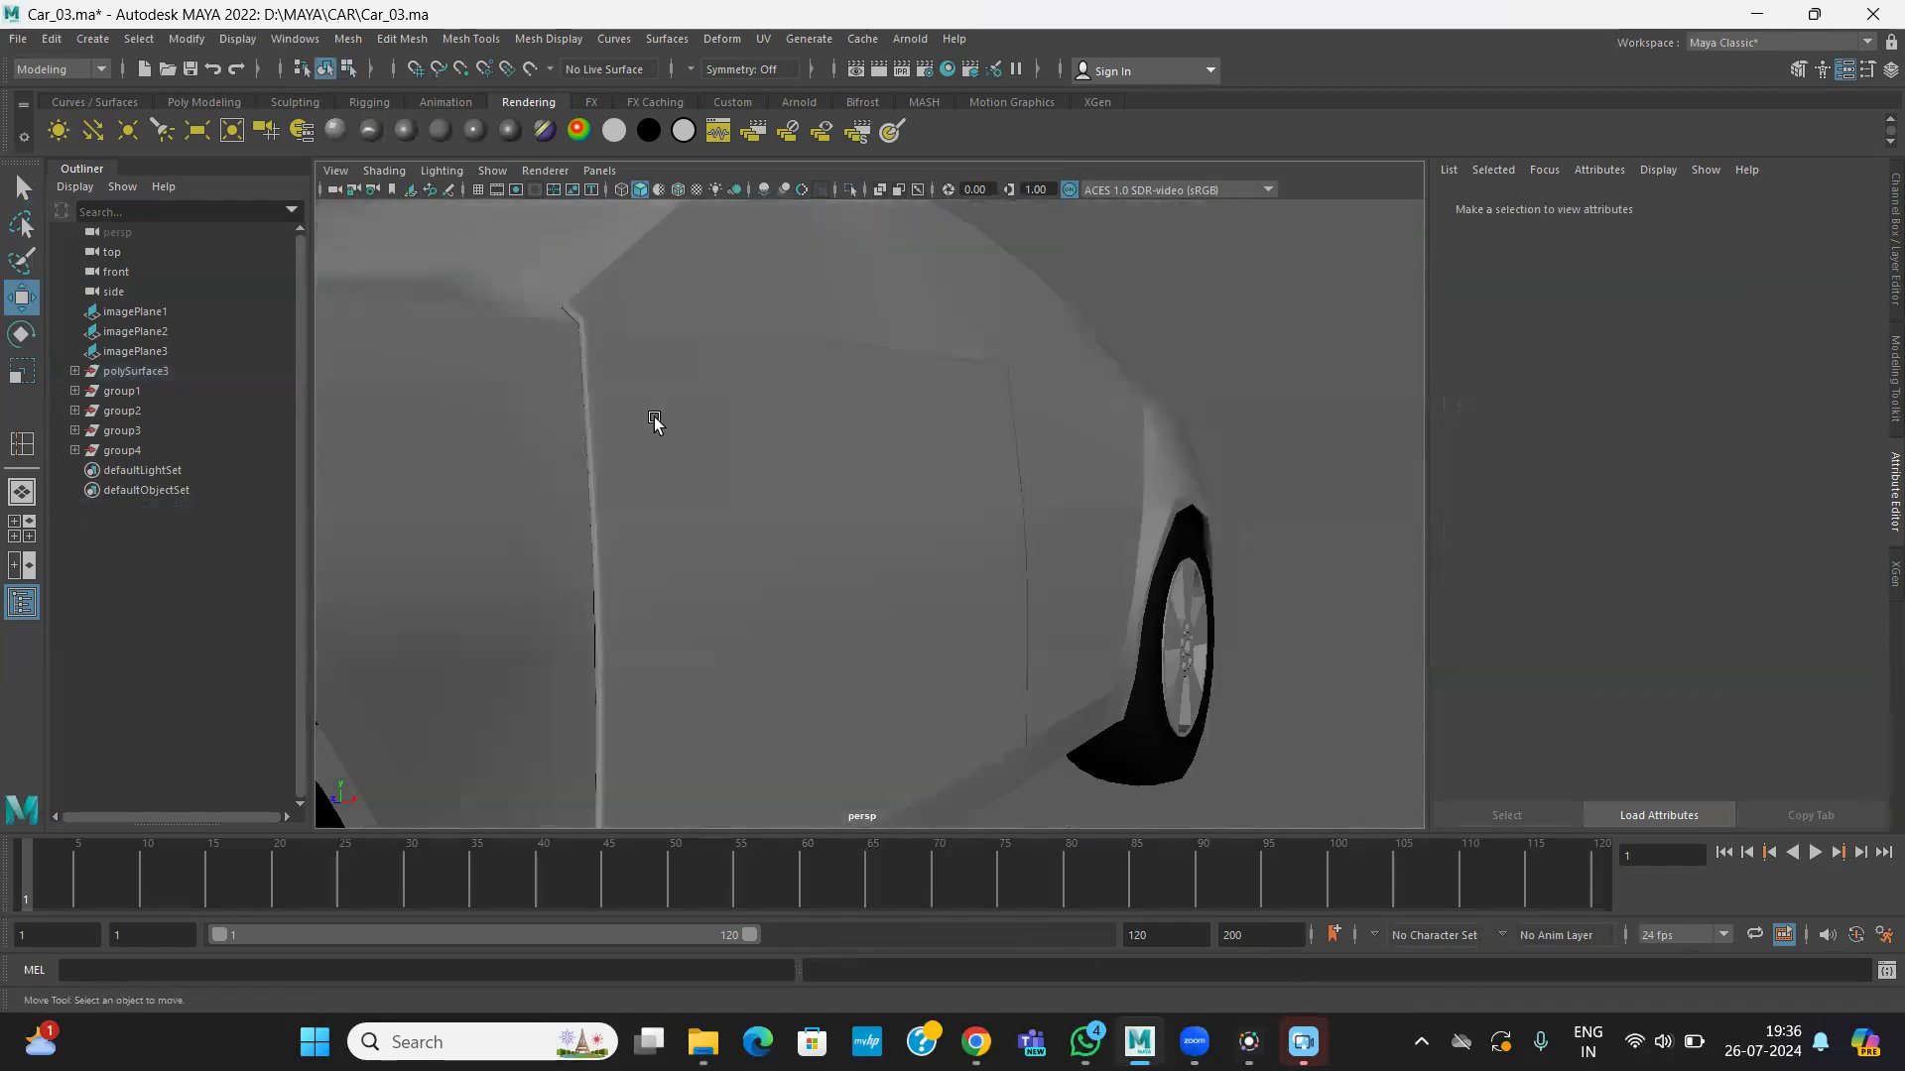
left_click_drag(583, 330, 854, 476, "alt")
left_click(855, 476)
key("space")
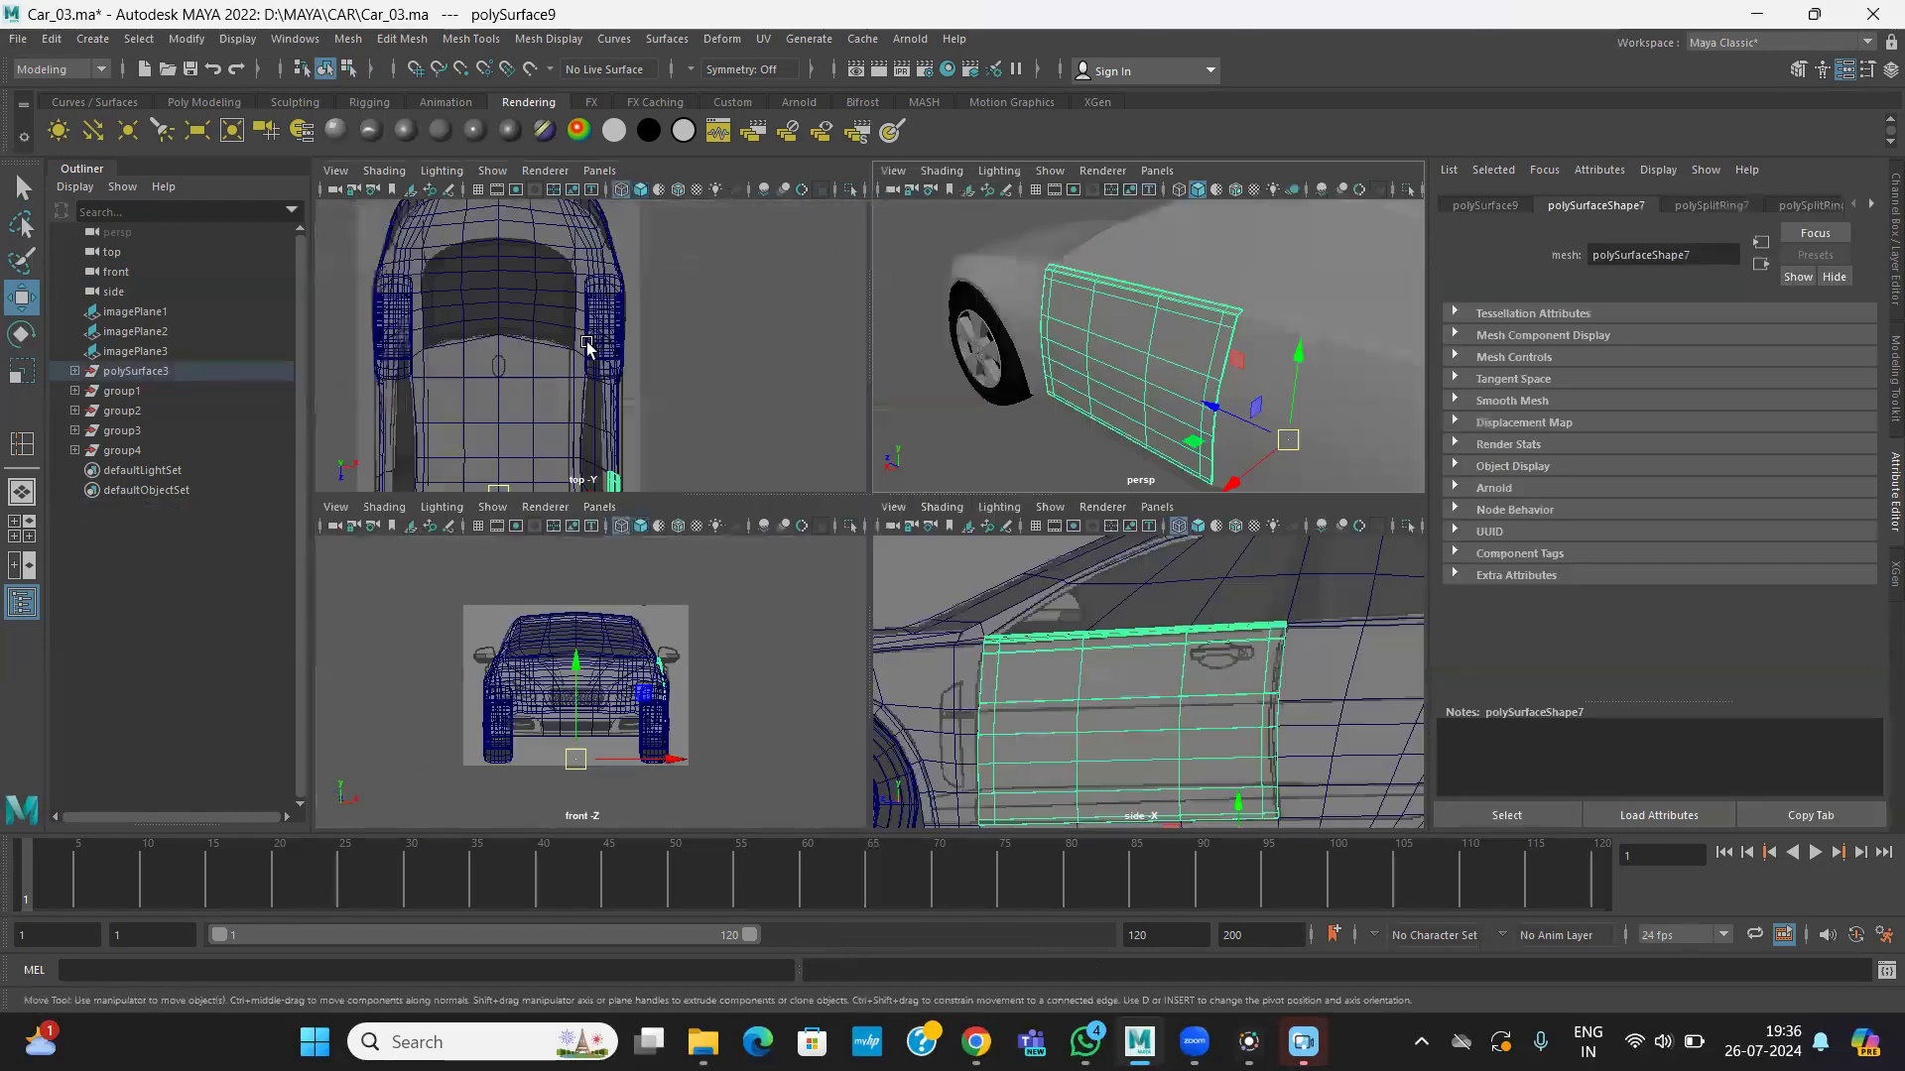
key("space")
middle_click_drag(901, 643, 898, 452, "alt")
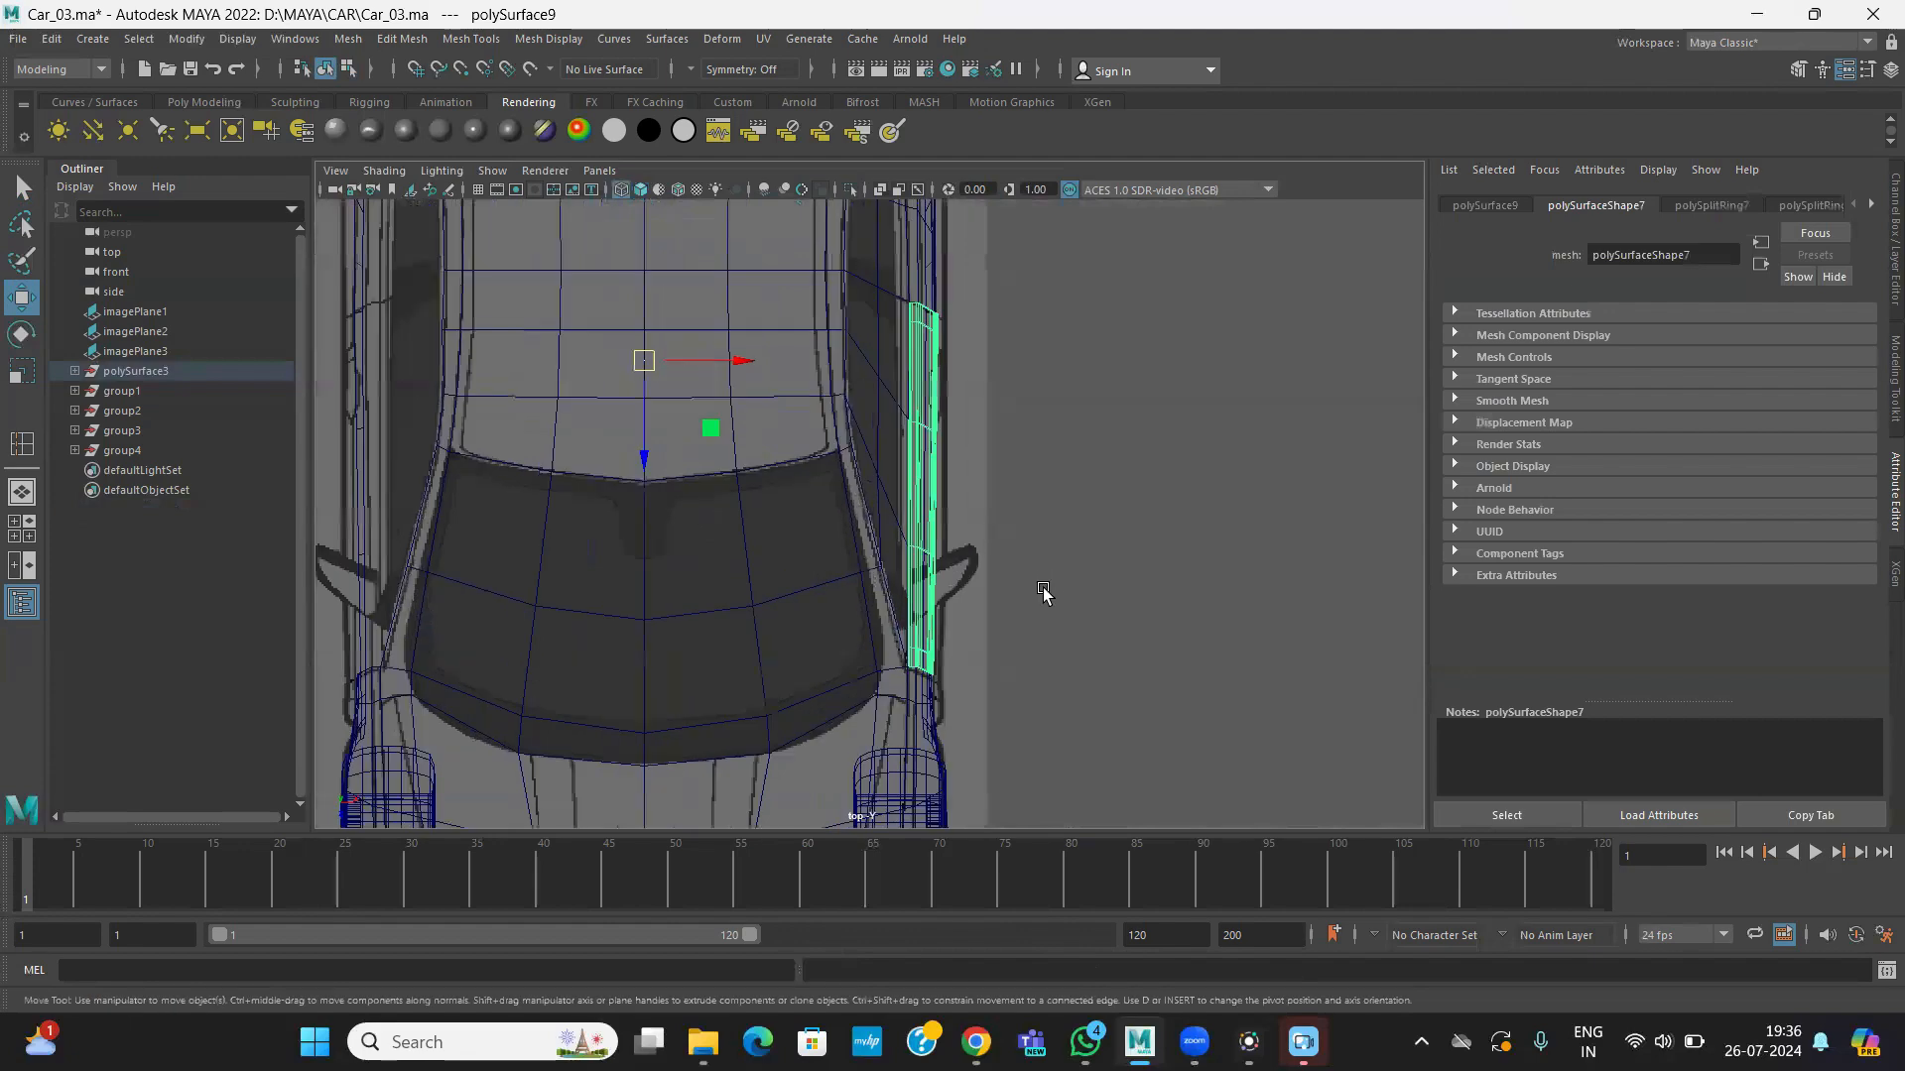
scroll(1041, 586, "up", 2)
key("space")
key("space")
scroll(988, 536, "down", 4)
scroll(988, 536, "up", 4)
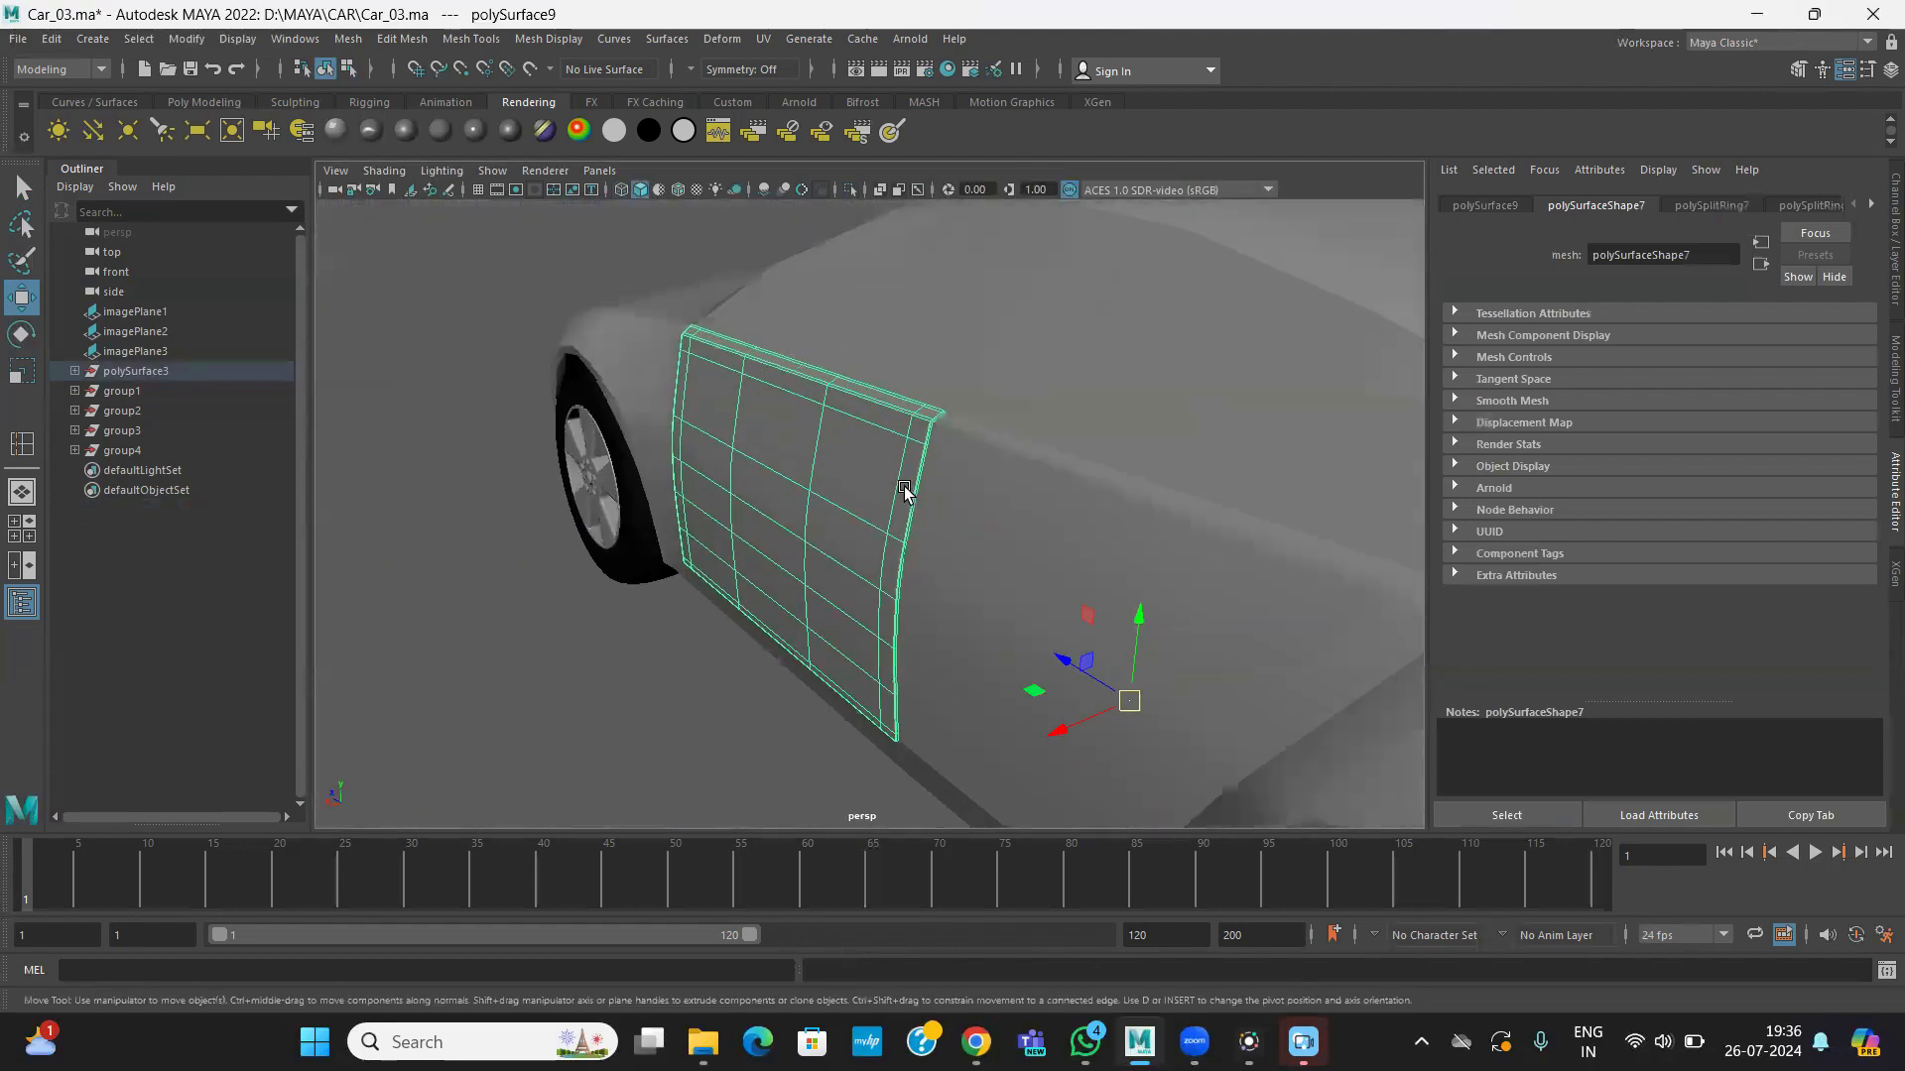
- Select the rear door panel and isolate it in the perspective view
left_click(911, 496)
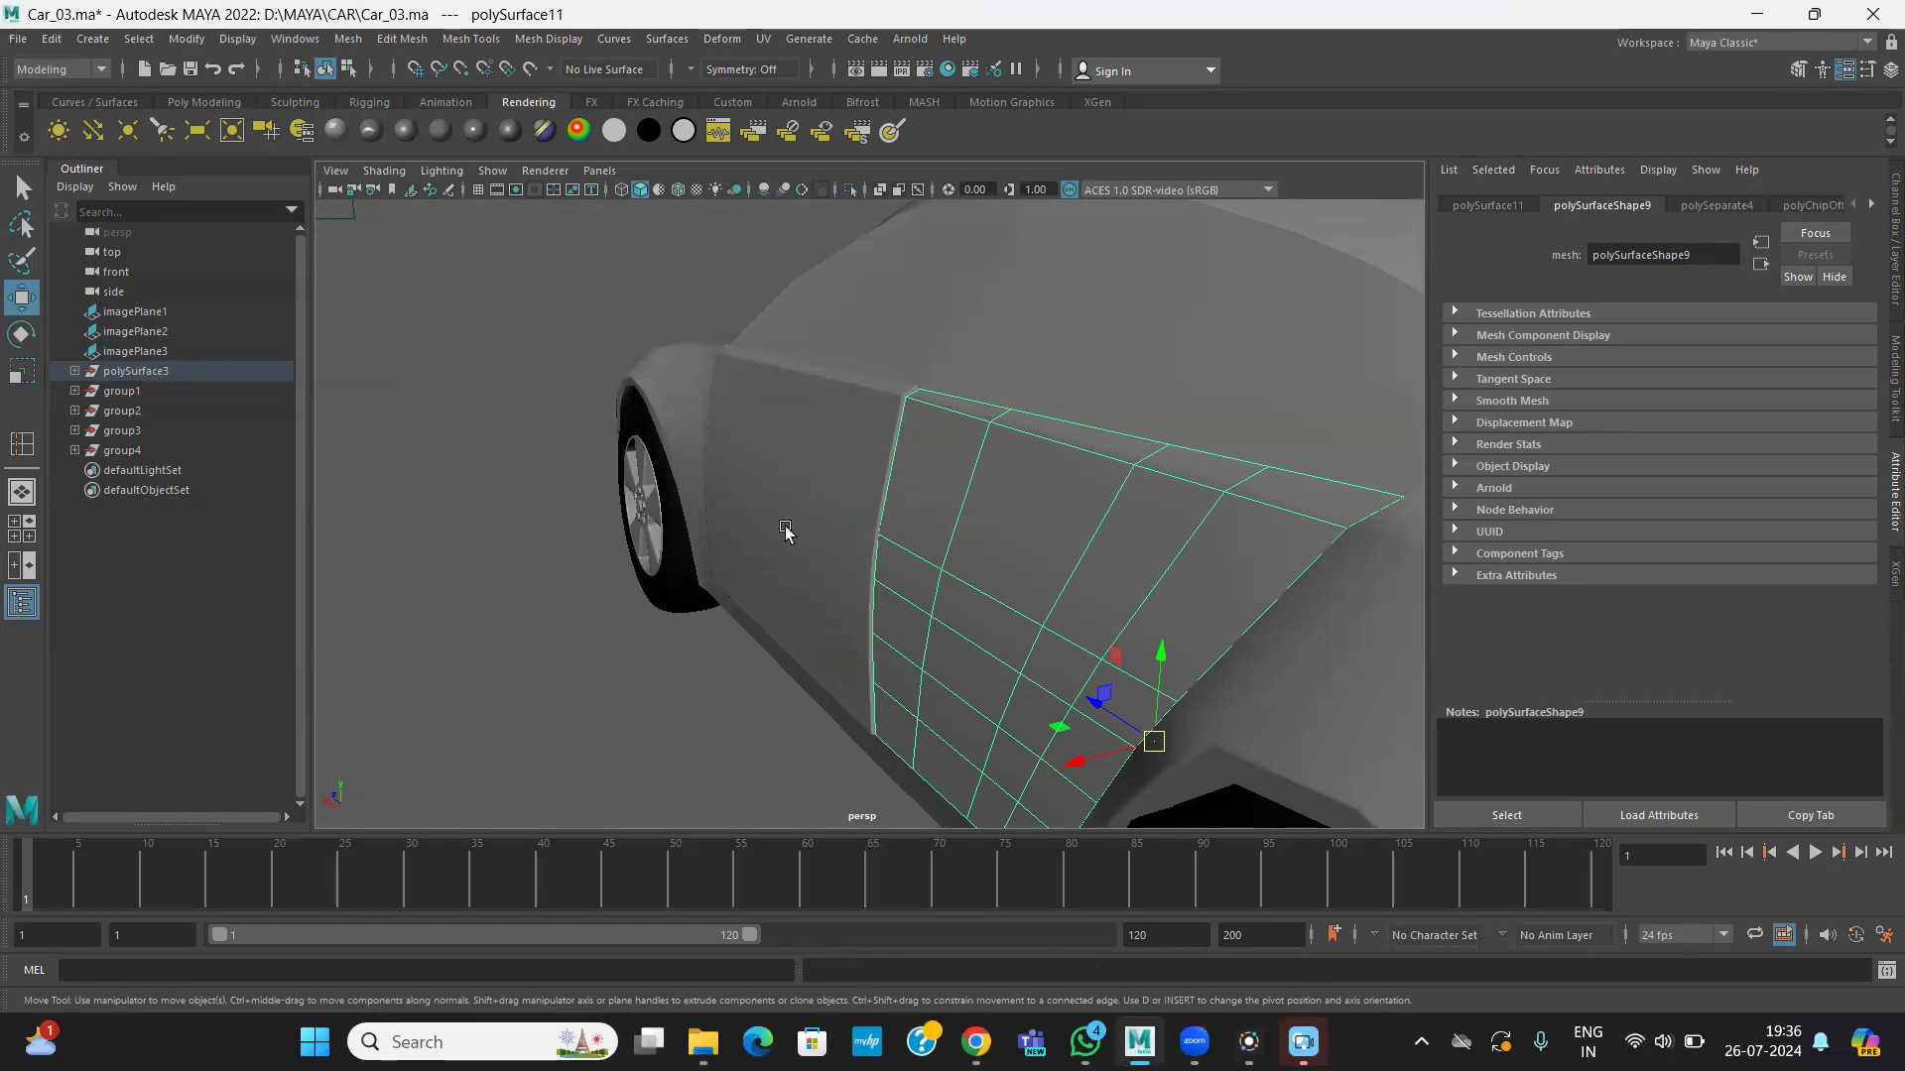
left_click_drag(776, 509, 777, 490, "alt")
left_click(778, 490)
left_click(1124, 584)
scroll(936, 598, "down", 4)
left_click_drag(936, 598, 782, 512, "alt")
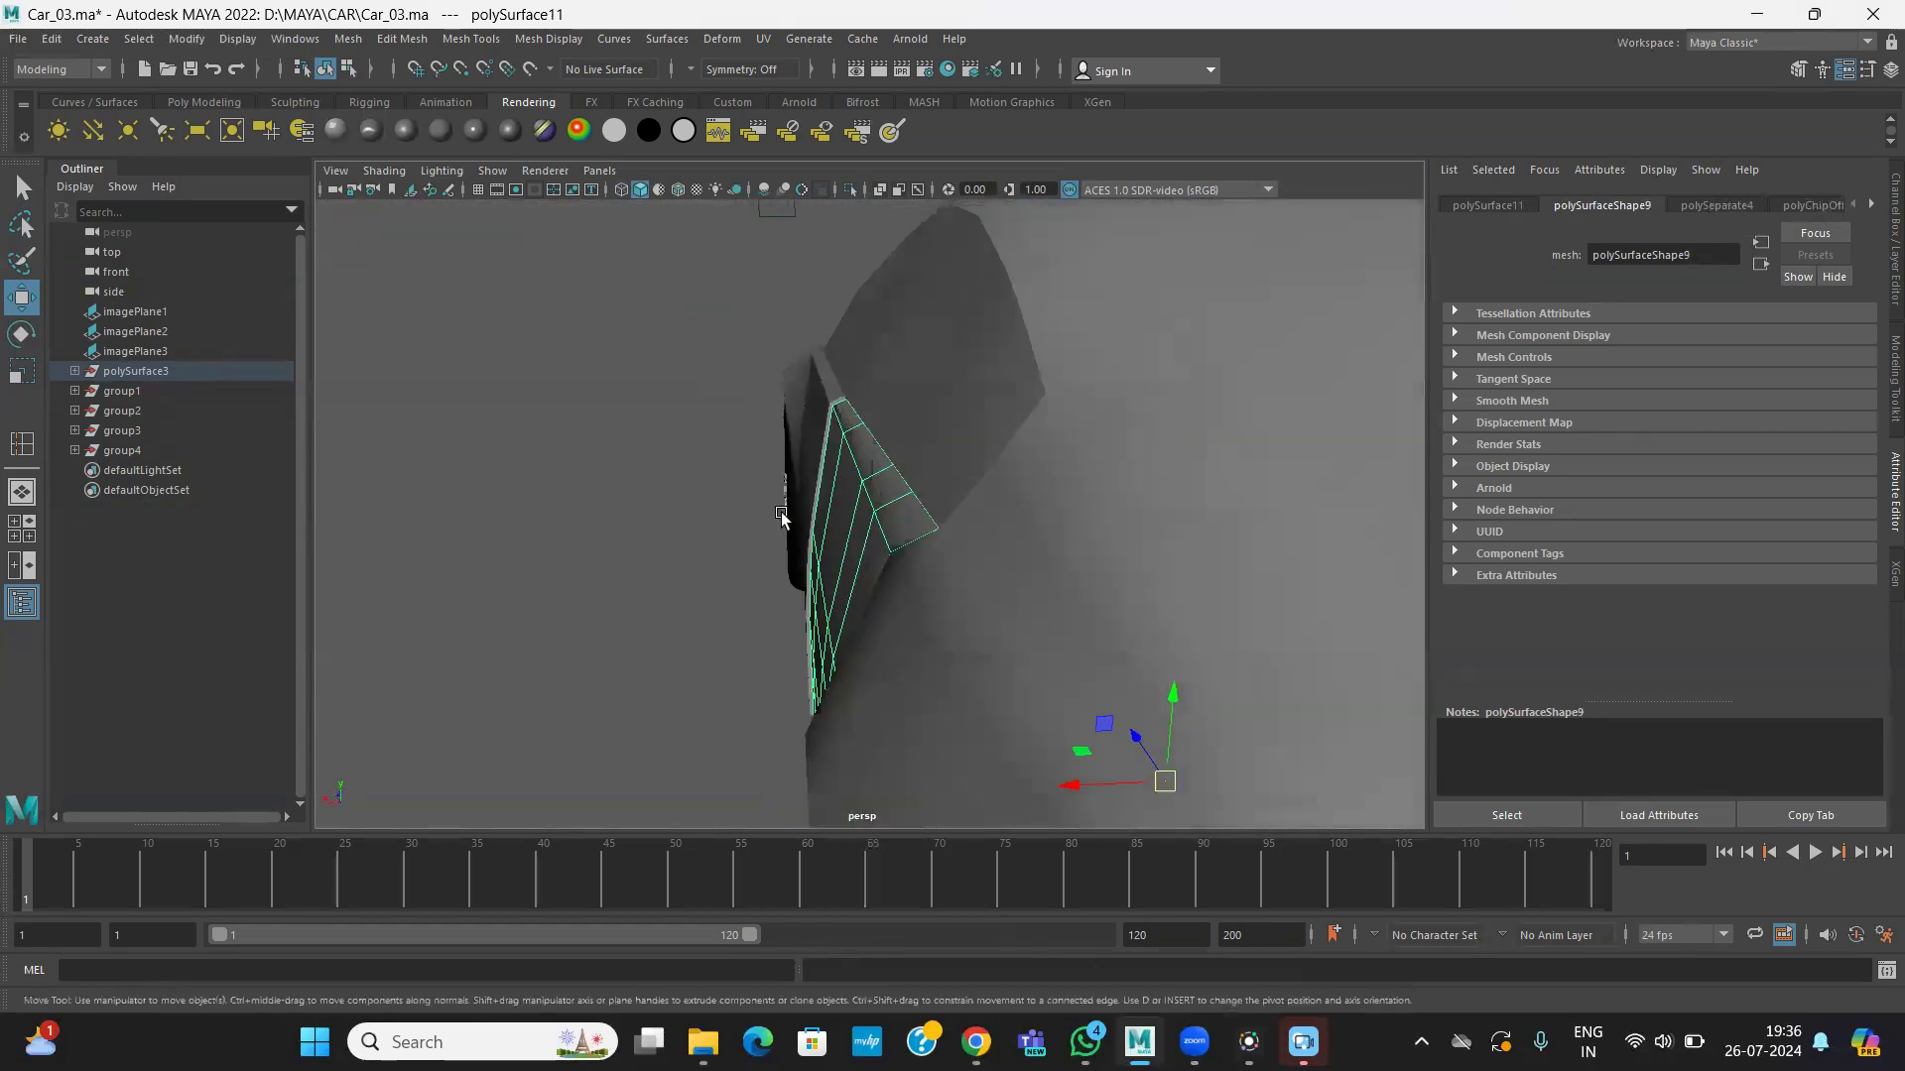
left_click(850, 189)
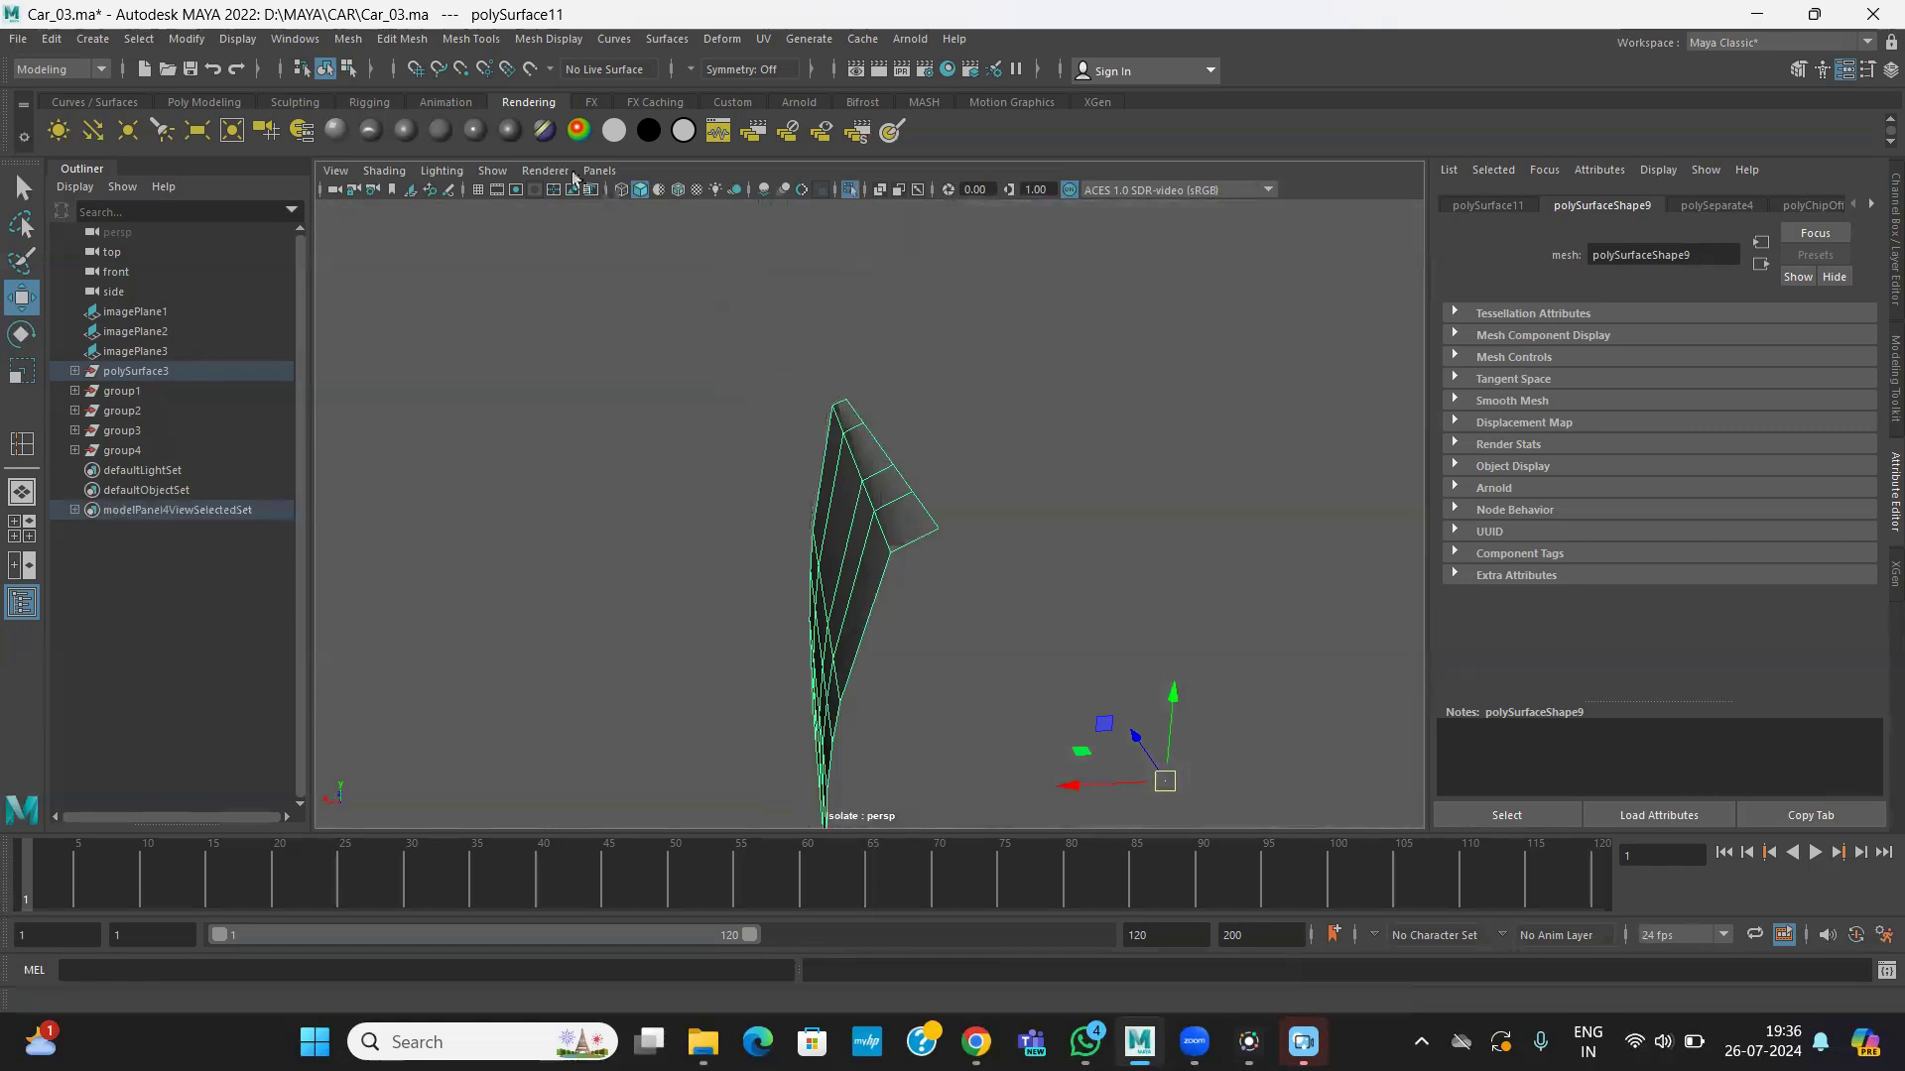
- Extrude the isolated rear door panel with a Local Translate Z of 0.05 to give it thickness
left_click(399, 40)
left_click(438, 232)
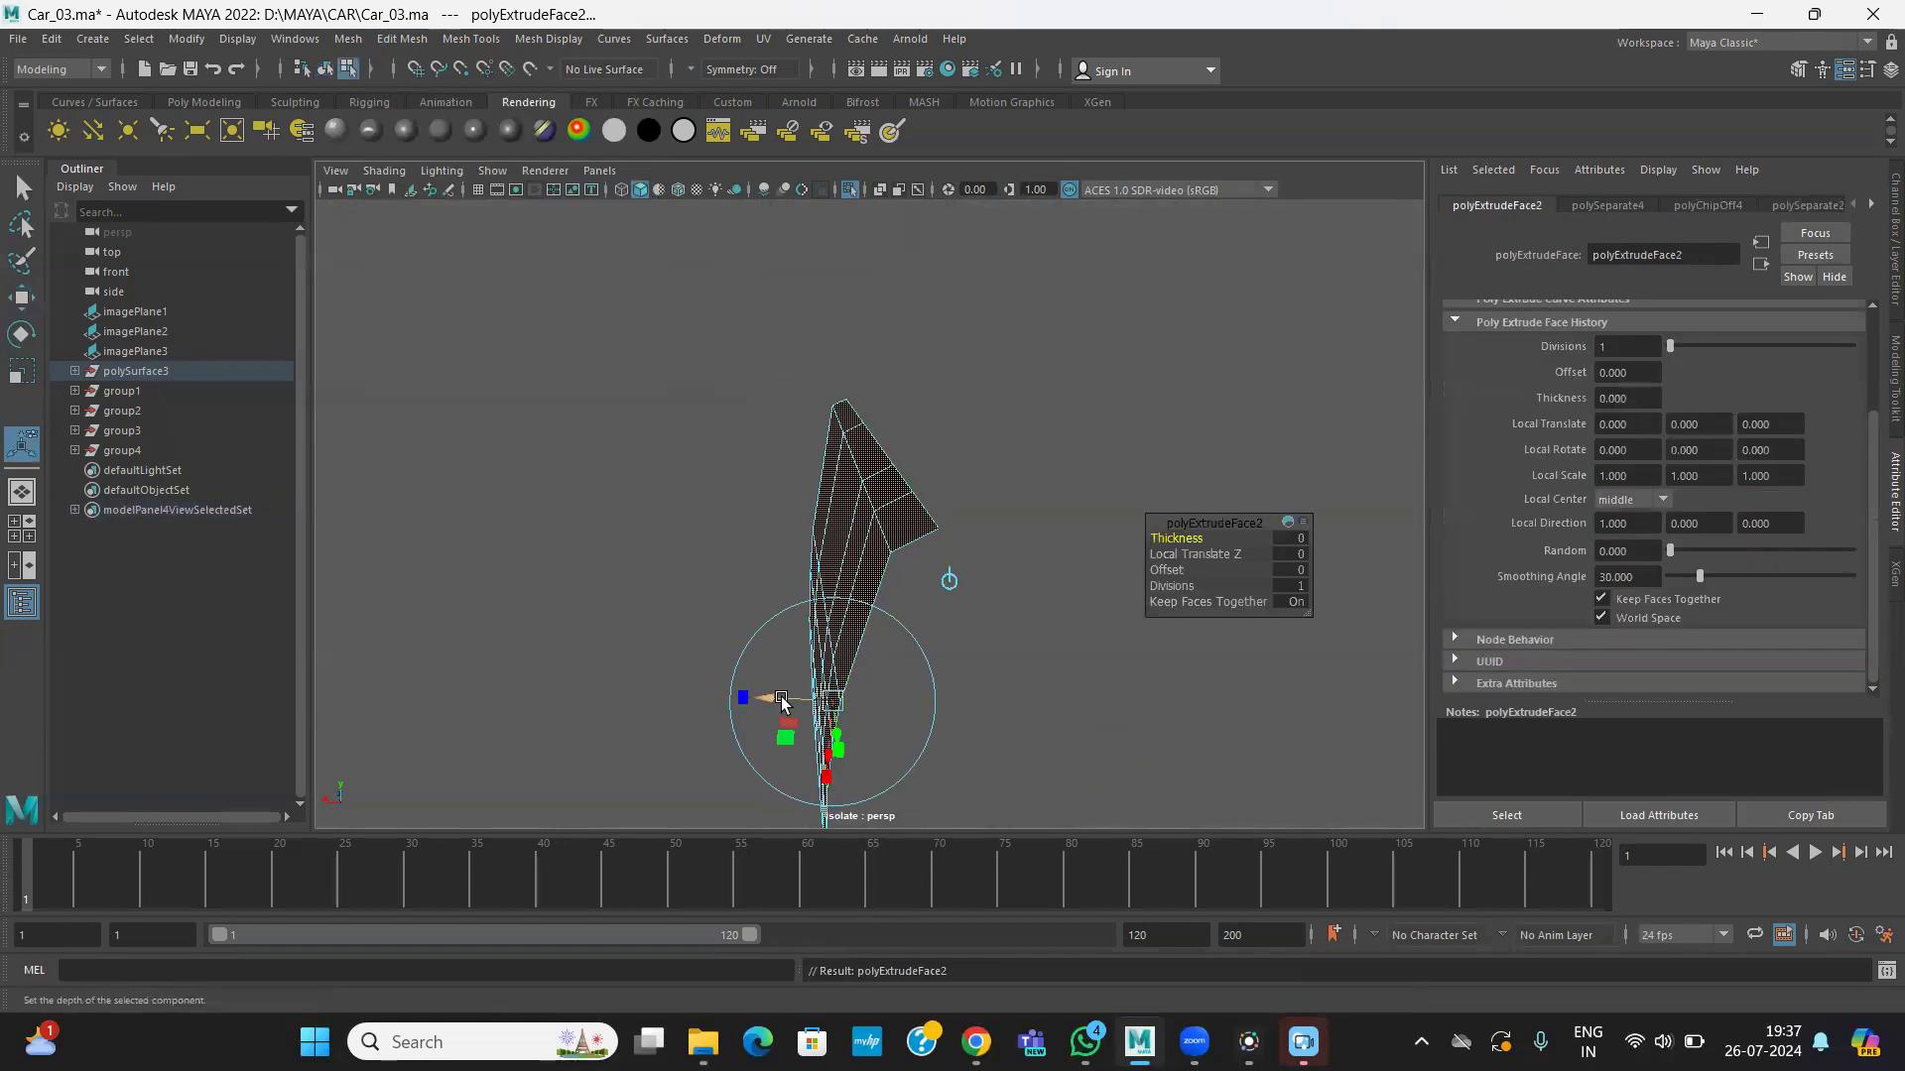
left_click_drag(766, 698, 756, 699)
type(".05")
key("Return")
left_click_drag(598, 481, 829, 441, "alt")
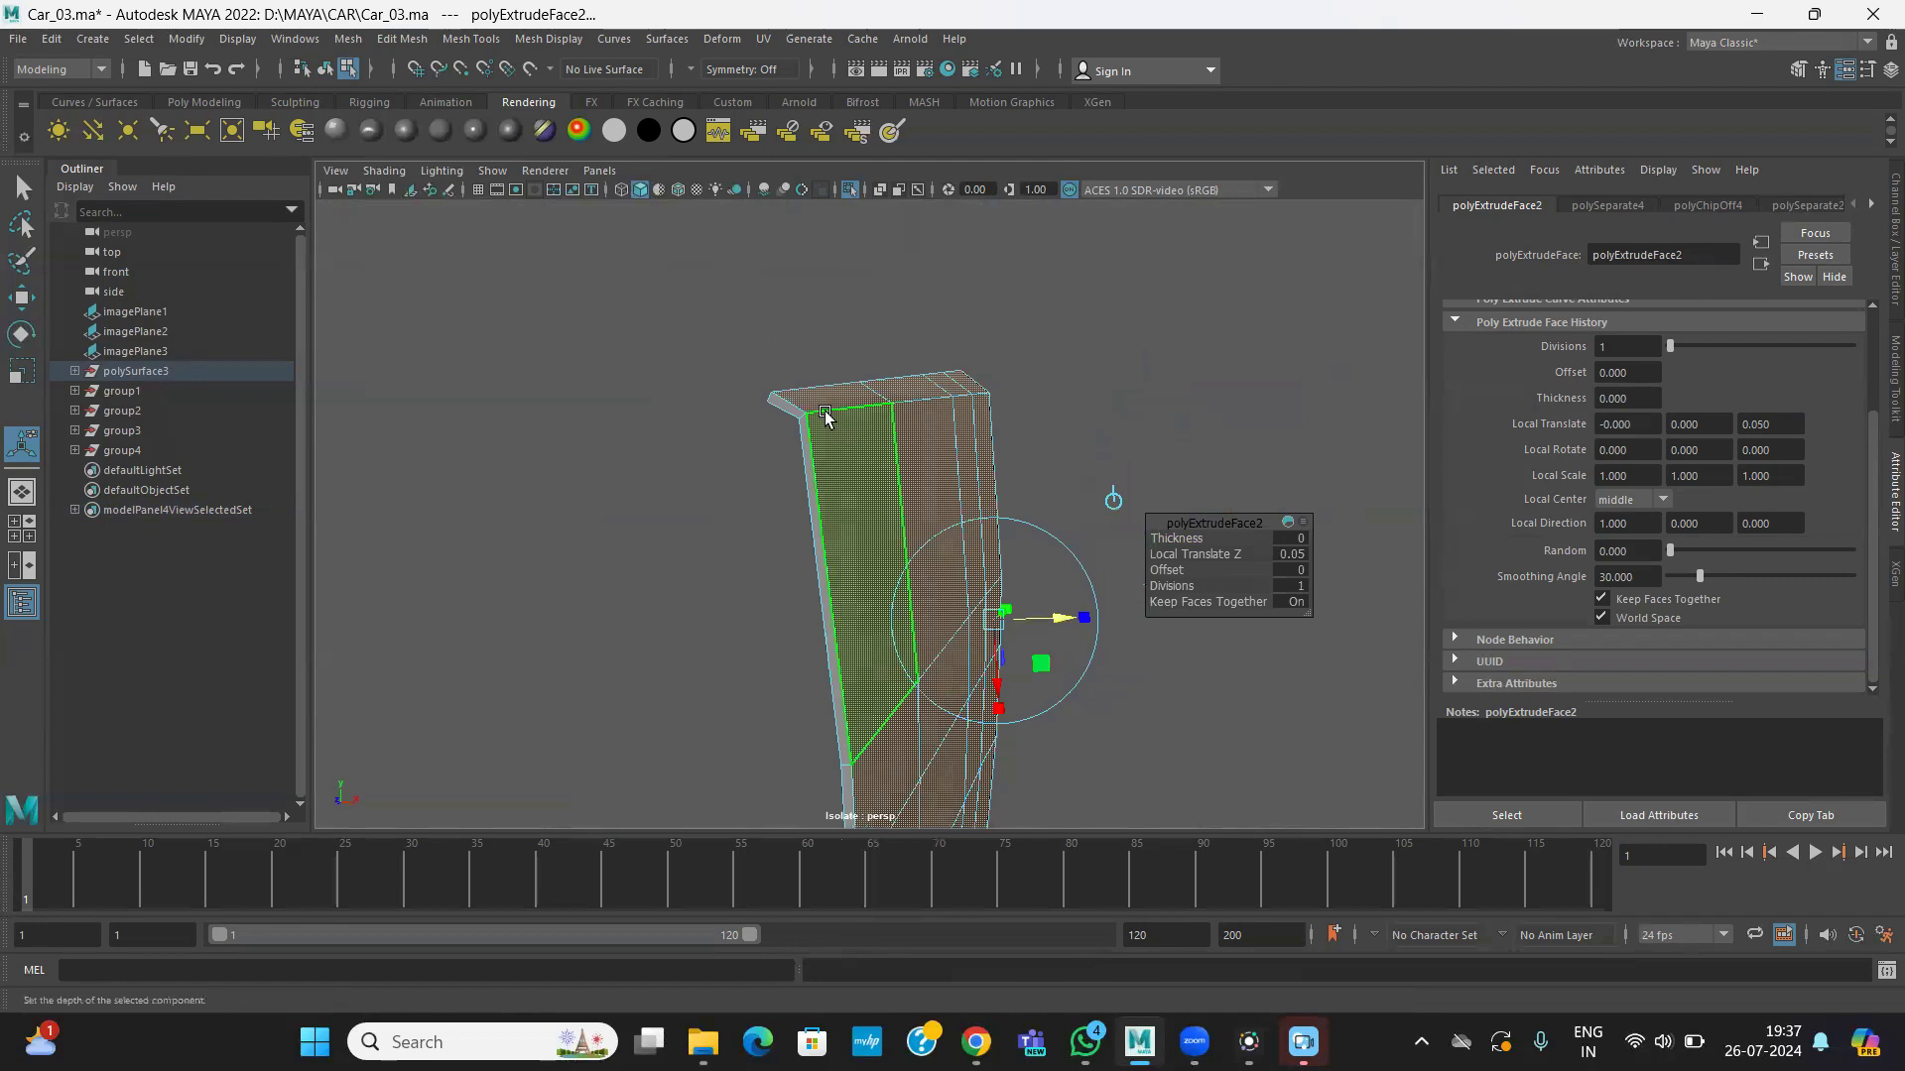
- Return the rear door panel to object selection and insert edge loops across its thickness near the upper flange's end
right_click_drag(825, 419, 892, 385)
left_click_drag(873, 397, 794, 455, "alt")
scroll(794, 455, "up", 3)
left_click(465, 47)
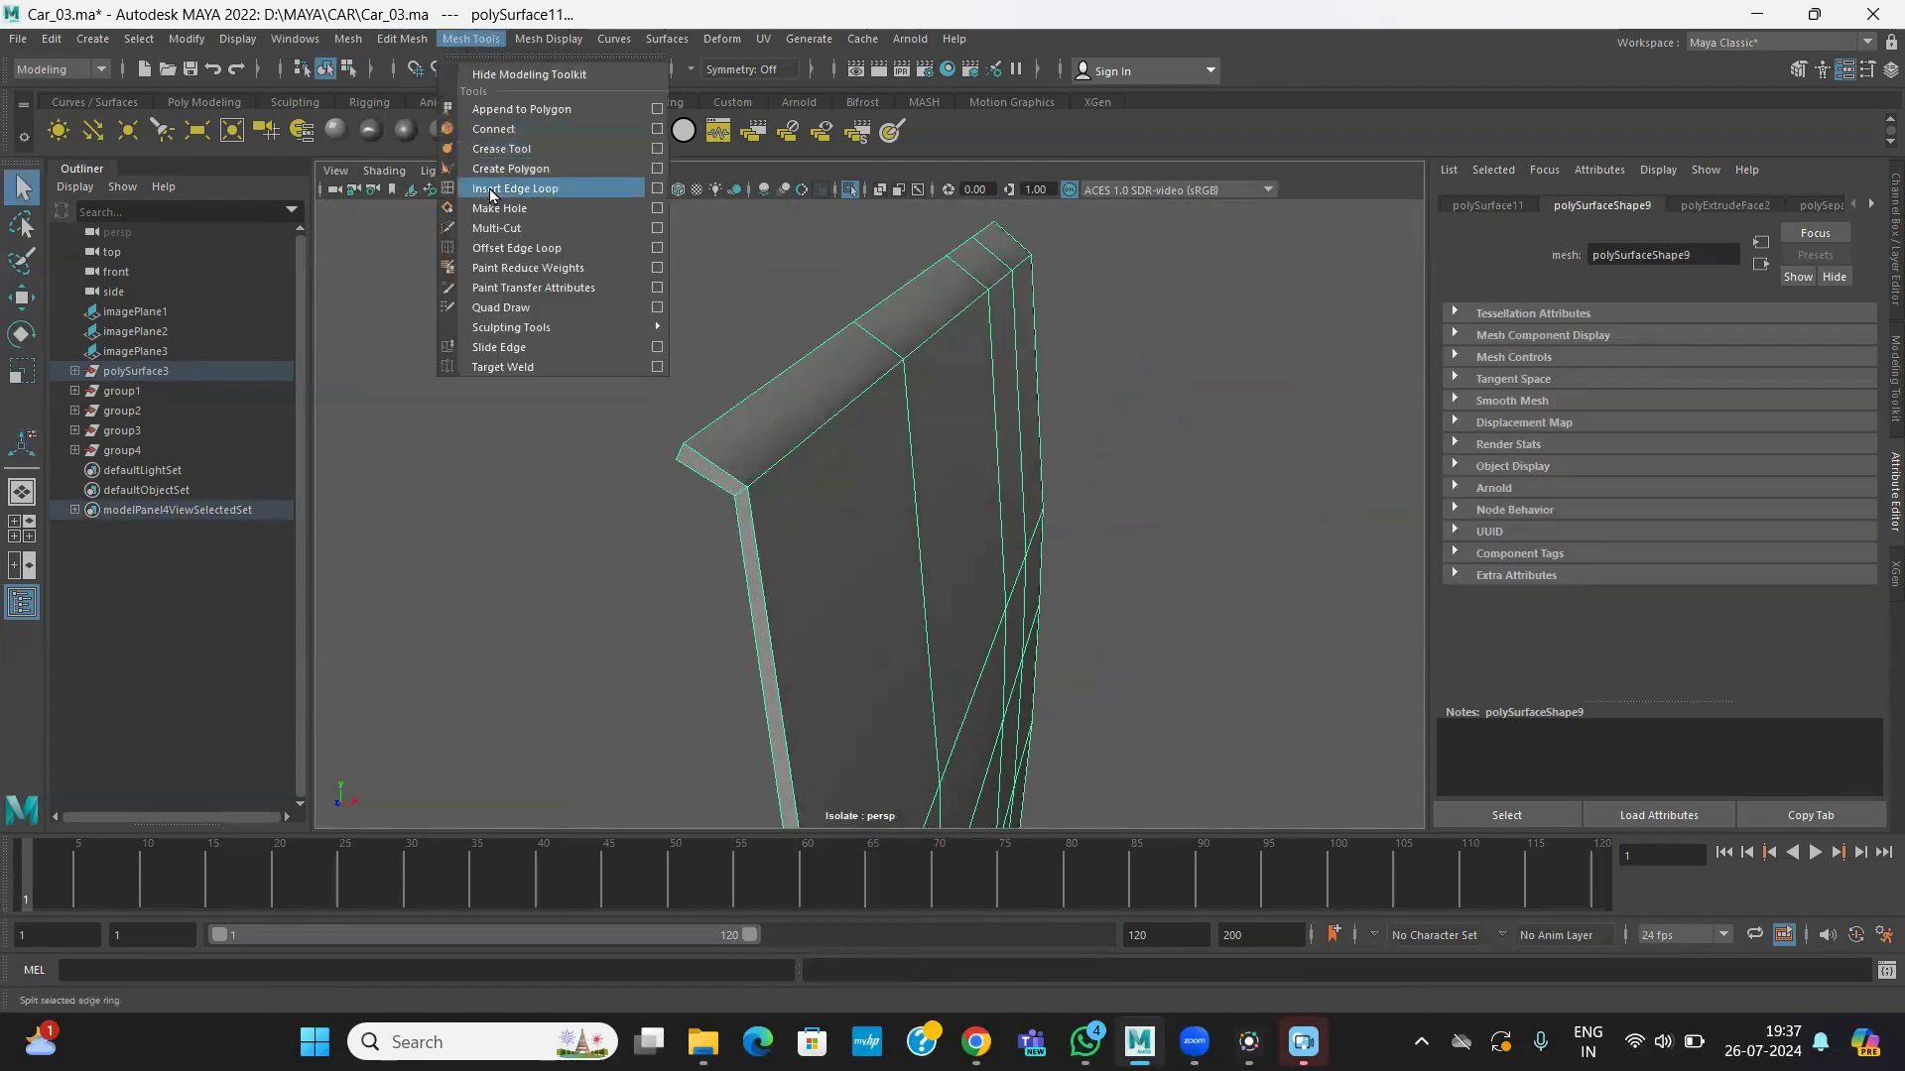
left_click(536, 187)
left_click_drag(731, 485, 889, 471, "alt")
left_click(845, 532)
left_click(960, 541)
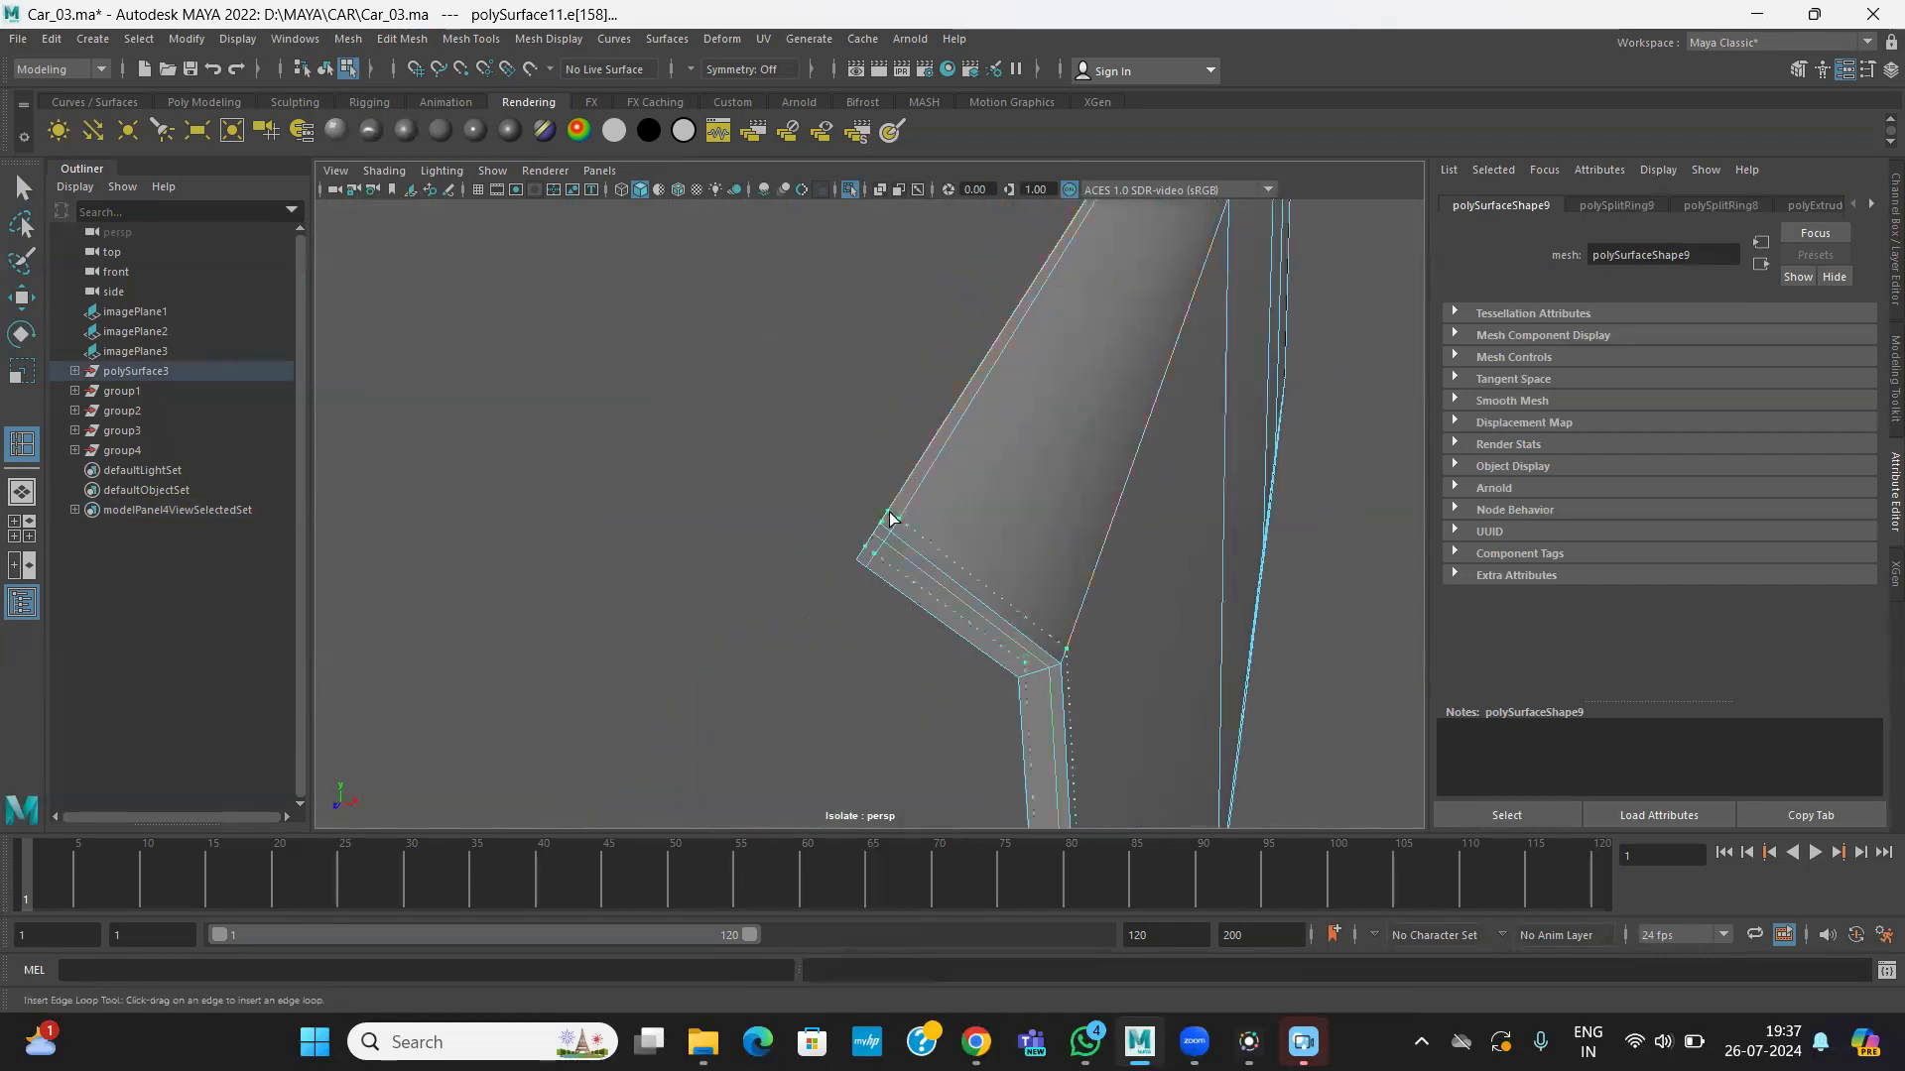
- Insert further edge loops close to the rear door panel's flange bend and outer borders
left_click_drag(981, 548, 886, 526, "alt")
left_click(891, 539)
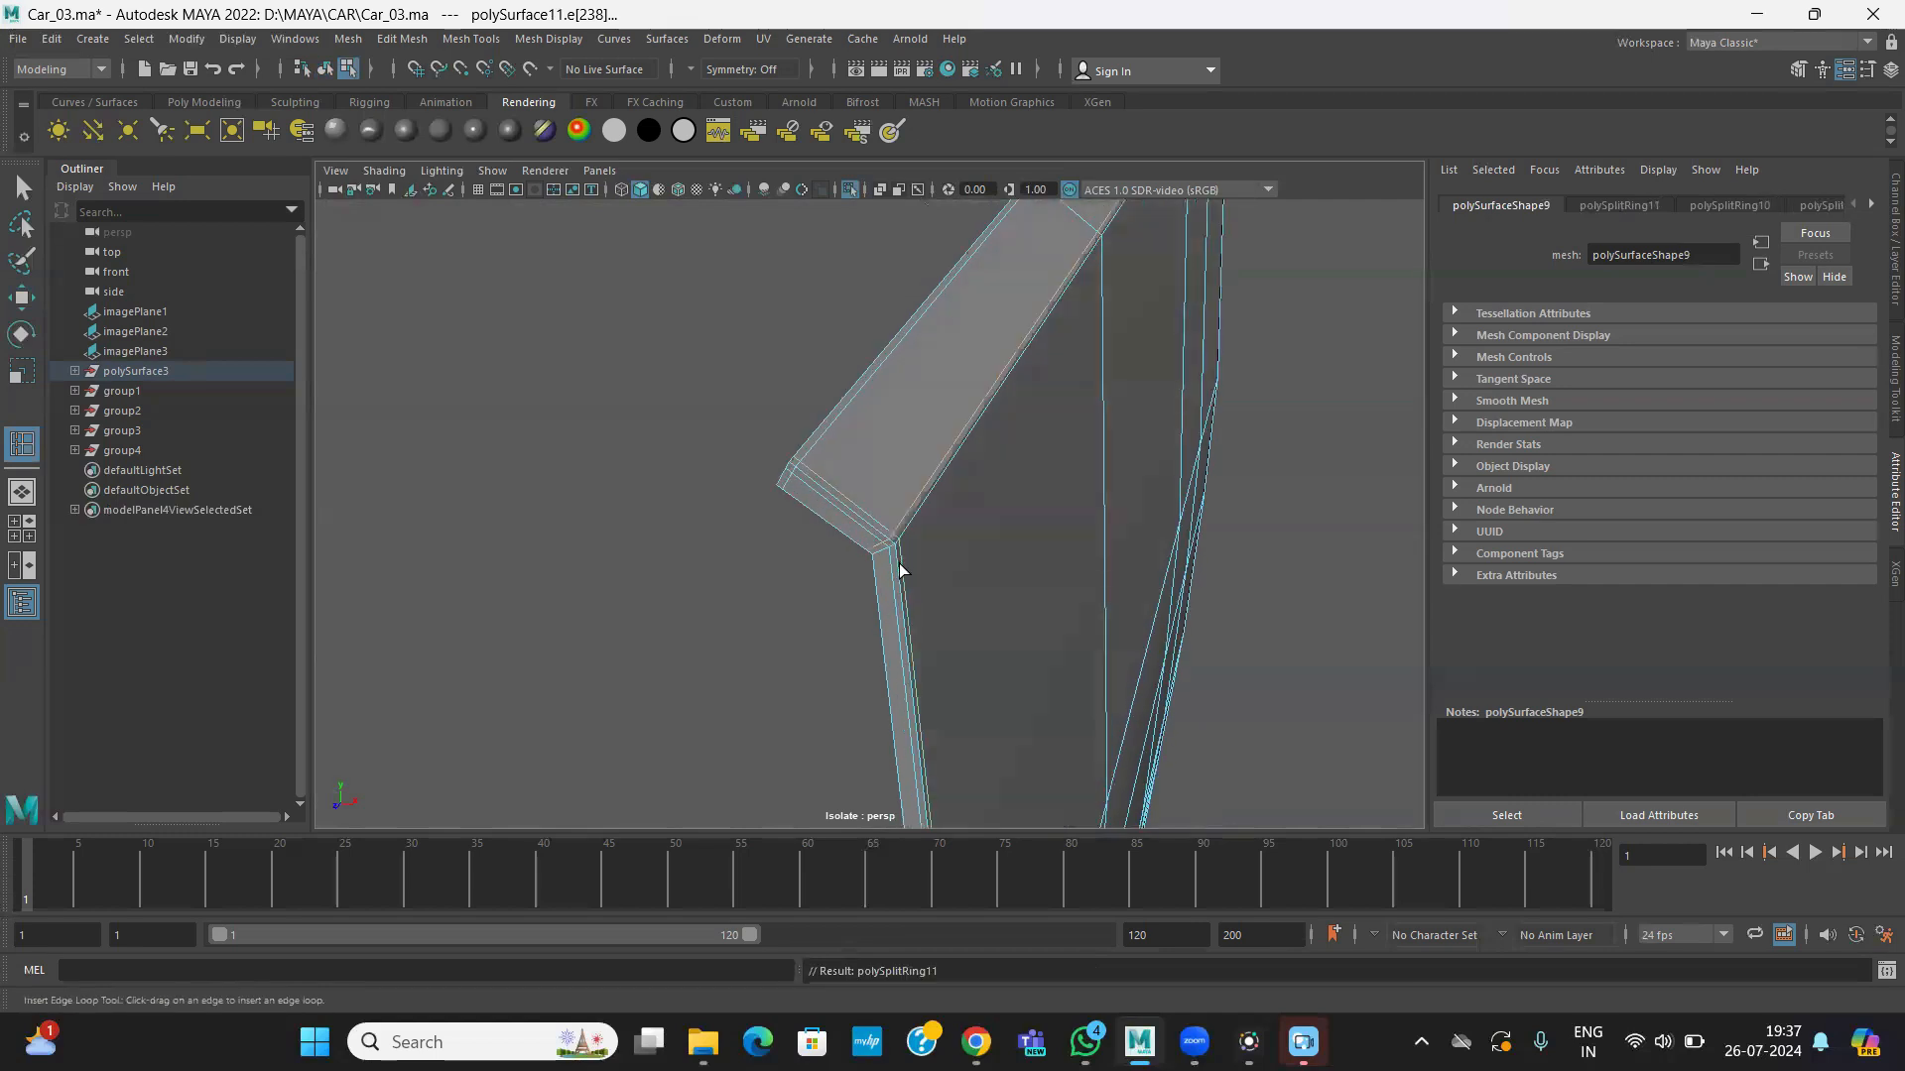
left_click(905, 560)
left_click_drag(904, 560, 963, 529, "alt")
right_click_drag(963, 528, 1042, 593, "alt")
left_click(1051, 629)
left_click_drag(1051, 629, 1202, 502, "alt")
left_click_drag(1216, 580, 1126, 576, "alt")
- Leave the edge loop tool, deselect the rear door panel, and end its isolation to show the whole car
key("w")
right_click_drag(711, 340, 850, 288)
left_click(1280, 626)
mouse_move(1012, 625)
left_mouse_down("alt")
mouse_move(1037, 634)
mouse_move(984, 605)
left_mouse_up("alt")
left_click(851, 189)
left_click_drag(1042, 544, 833, 472, "alt")
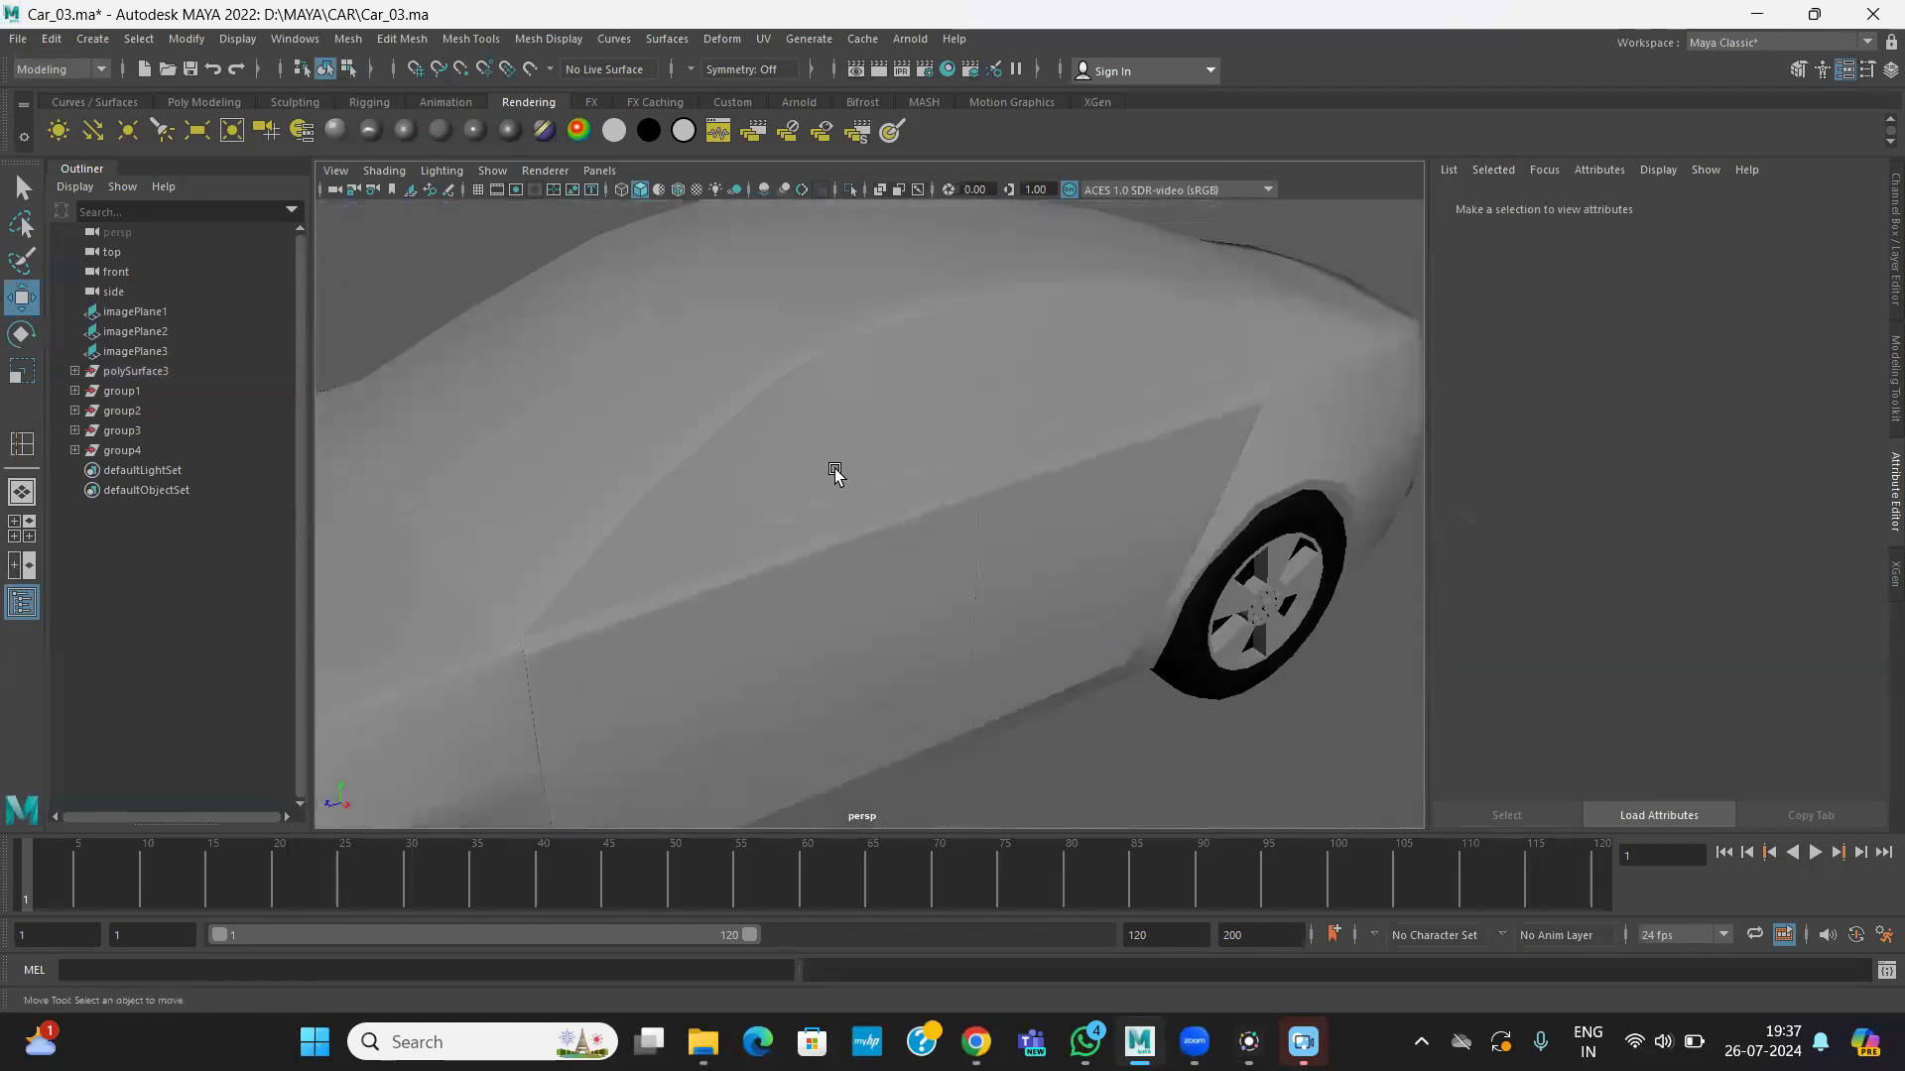
- Select the front side window and compare its outline with the blueprint in the side view
left_click(836, 473)
left_click_drag(940, 527, 865, 617, "alt")
key("space")
key("space")
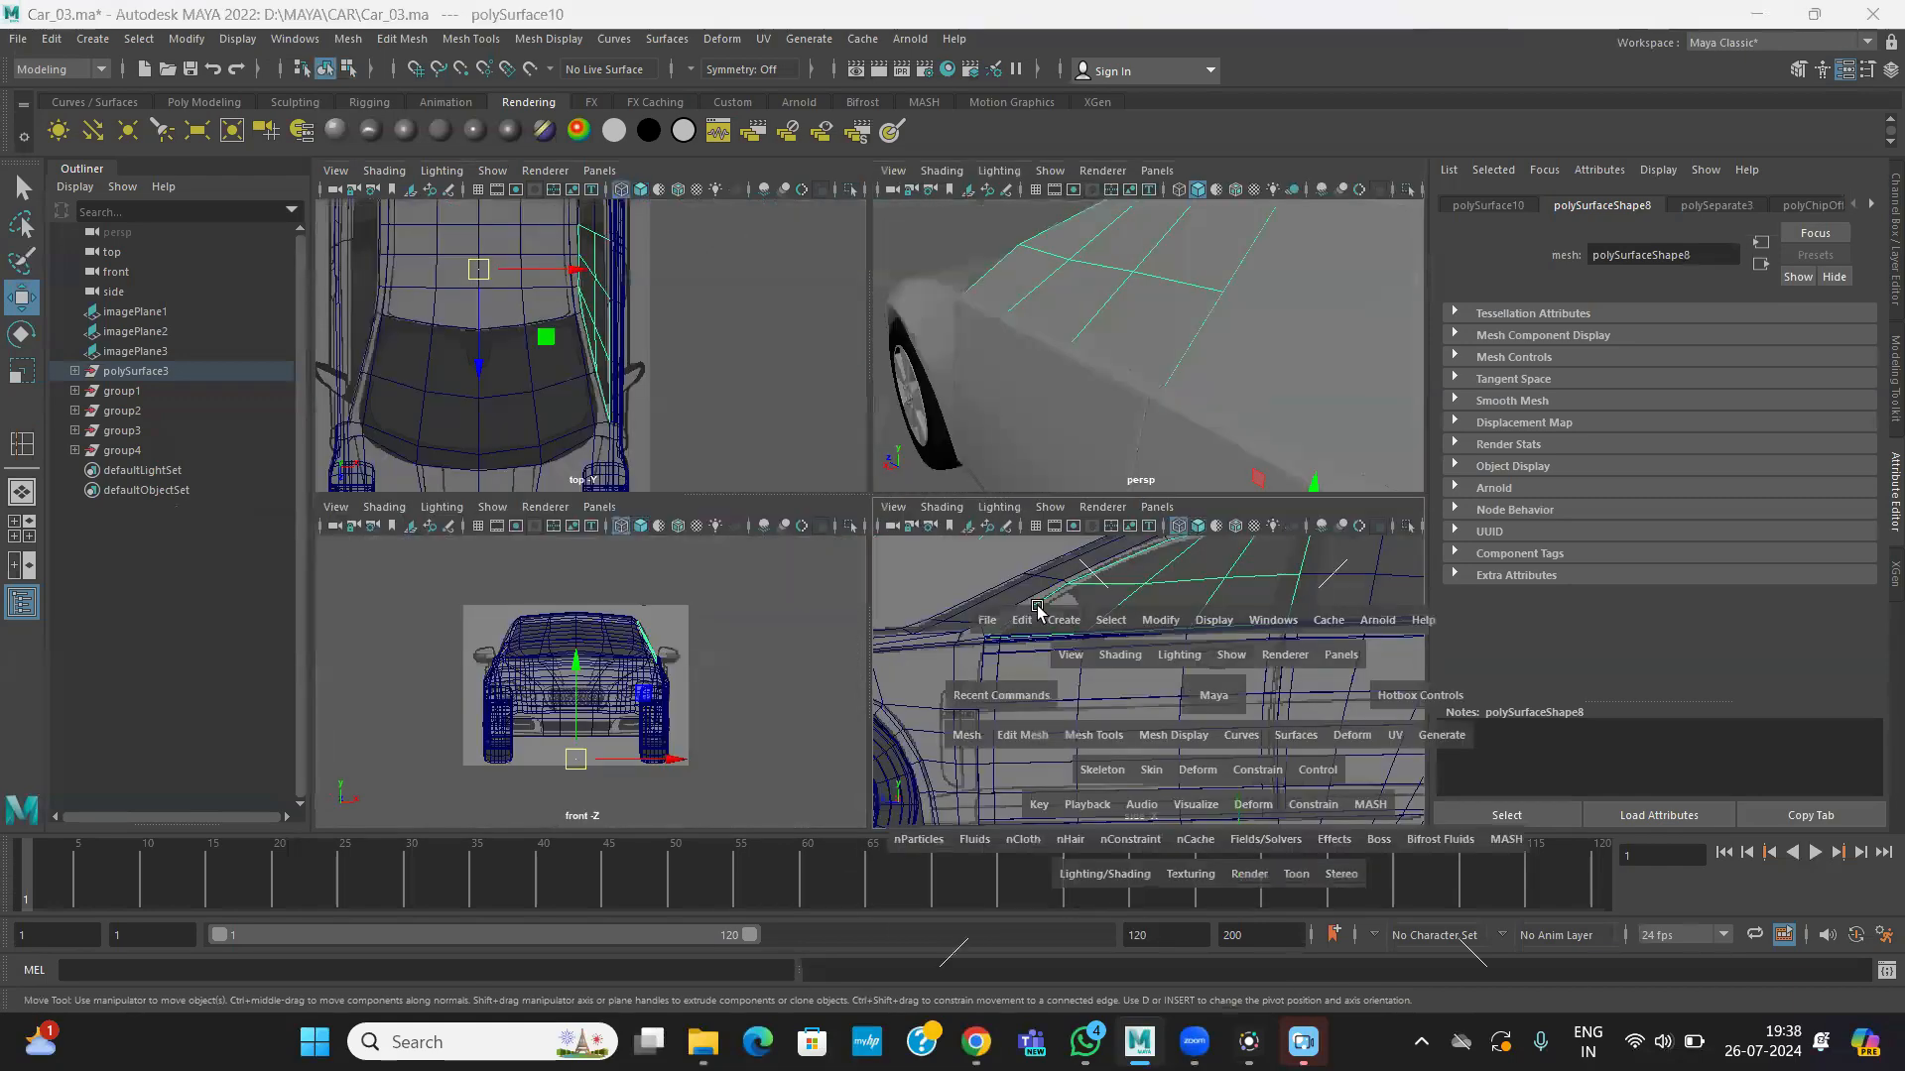
middle_click_drag(1157, 390, 1116, 477, "alt")
scroll(1116, 478, "up", 1)
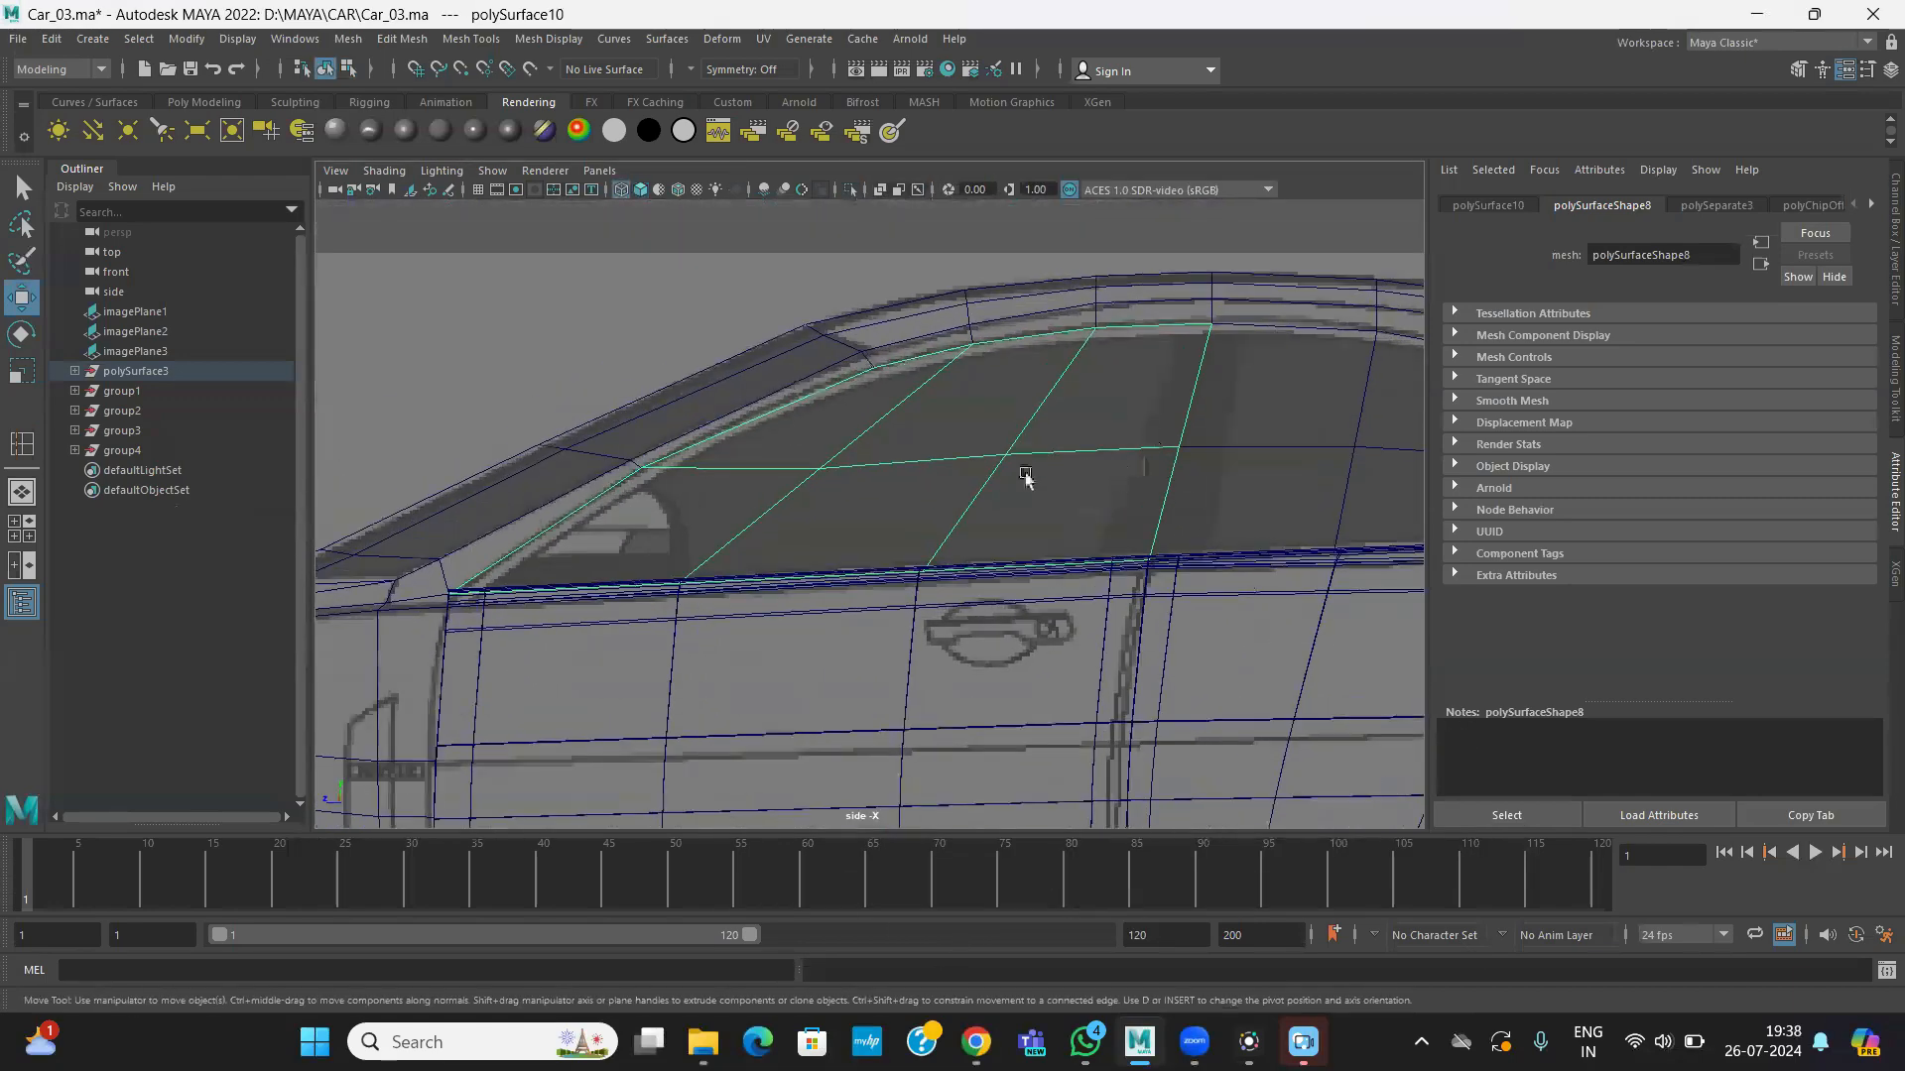
scroll(1026, 476, "up", 2)
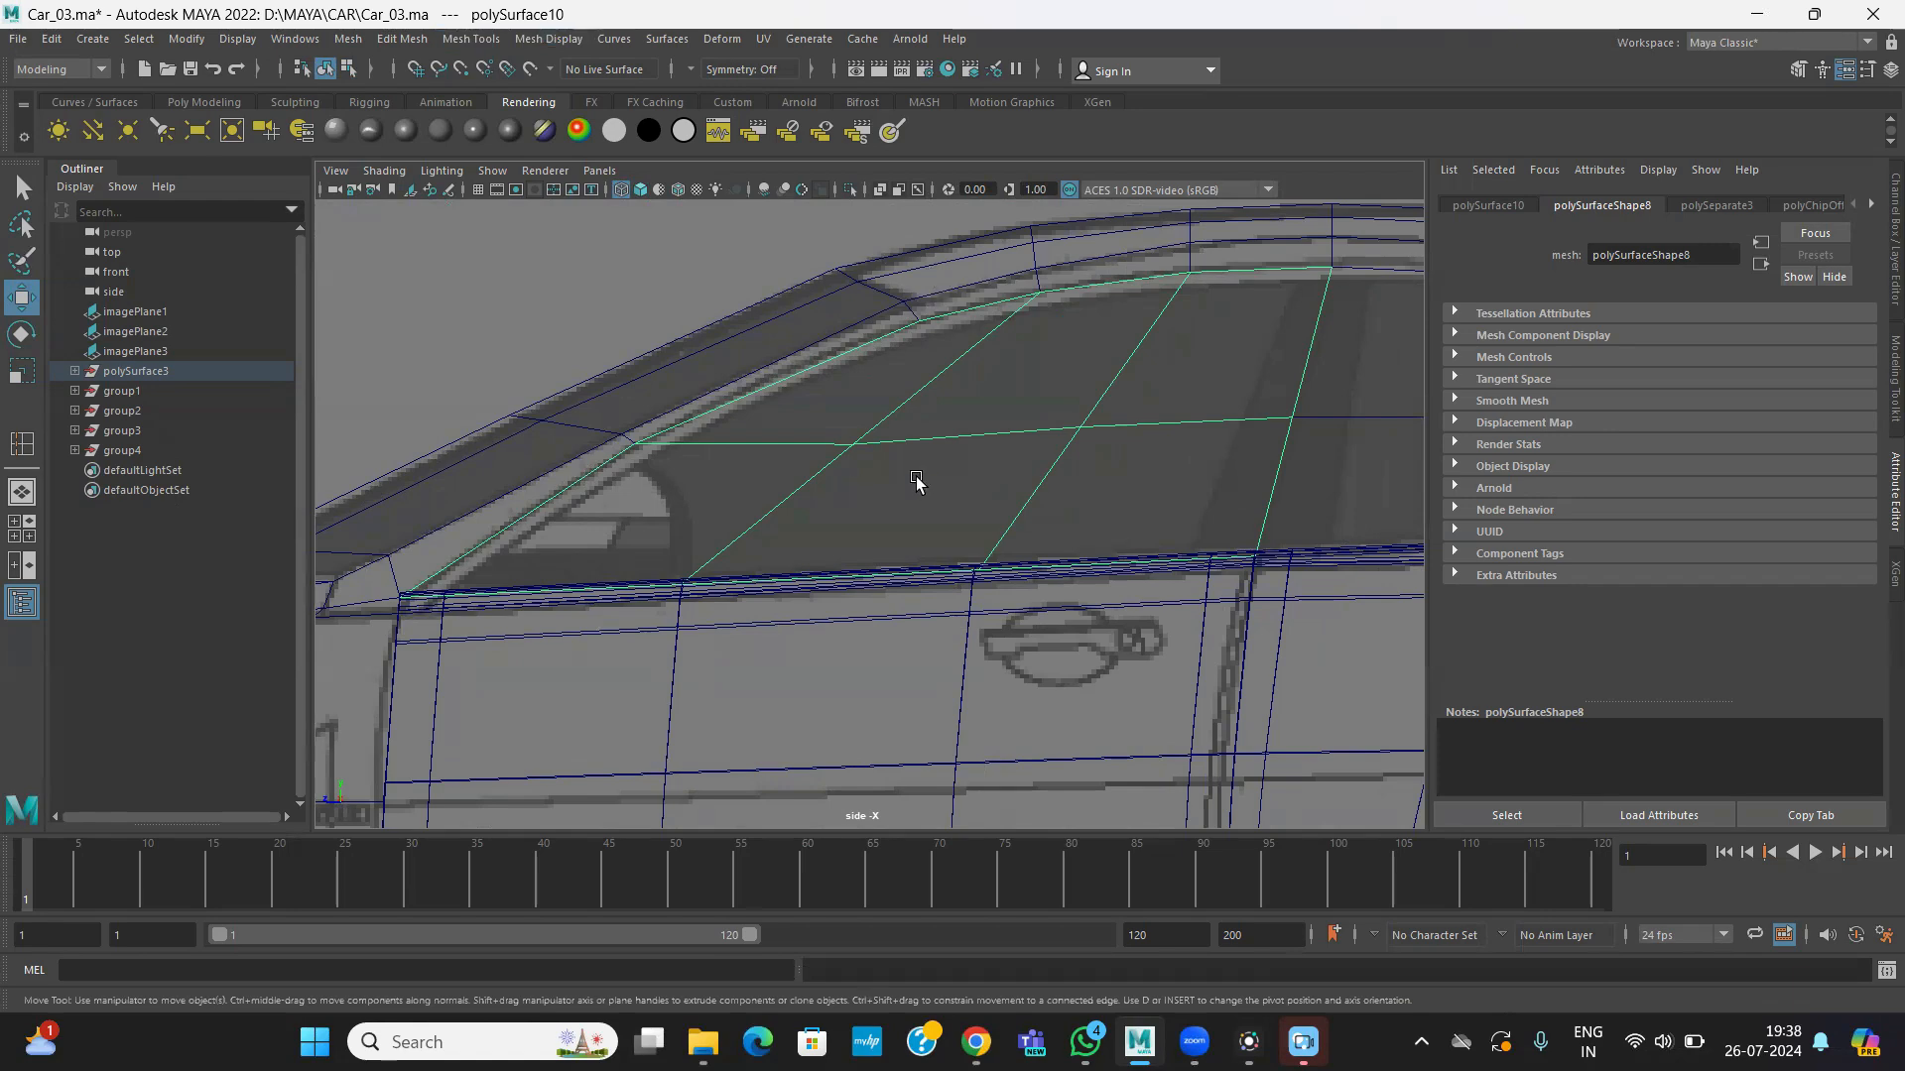
key("space")
left_click_drag(1233, 318, 1042, 395, "alt")
key("space")
middle_click_drag(909, 538, 873, 438, "alt")
- Try extruding all faces of the front side window with an offset of 0.1, changed to 0.01
right_click_drag(873, 439, 872, 493)
double_click(843, 446)
scroll(1024, 551, "down", 3)
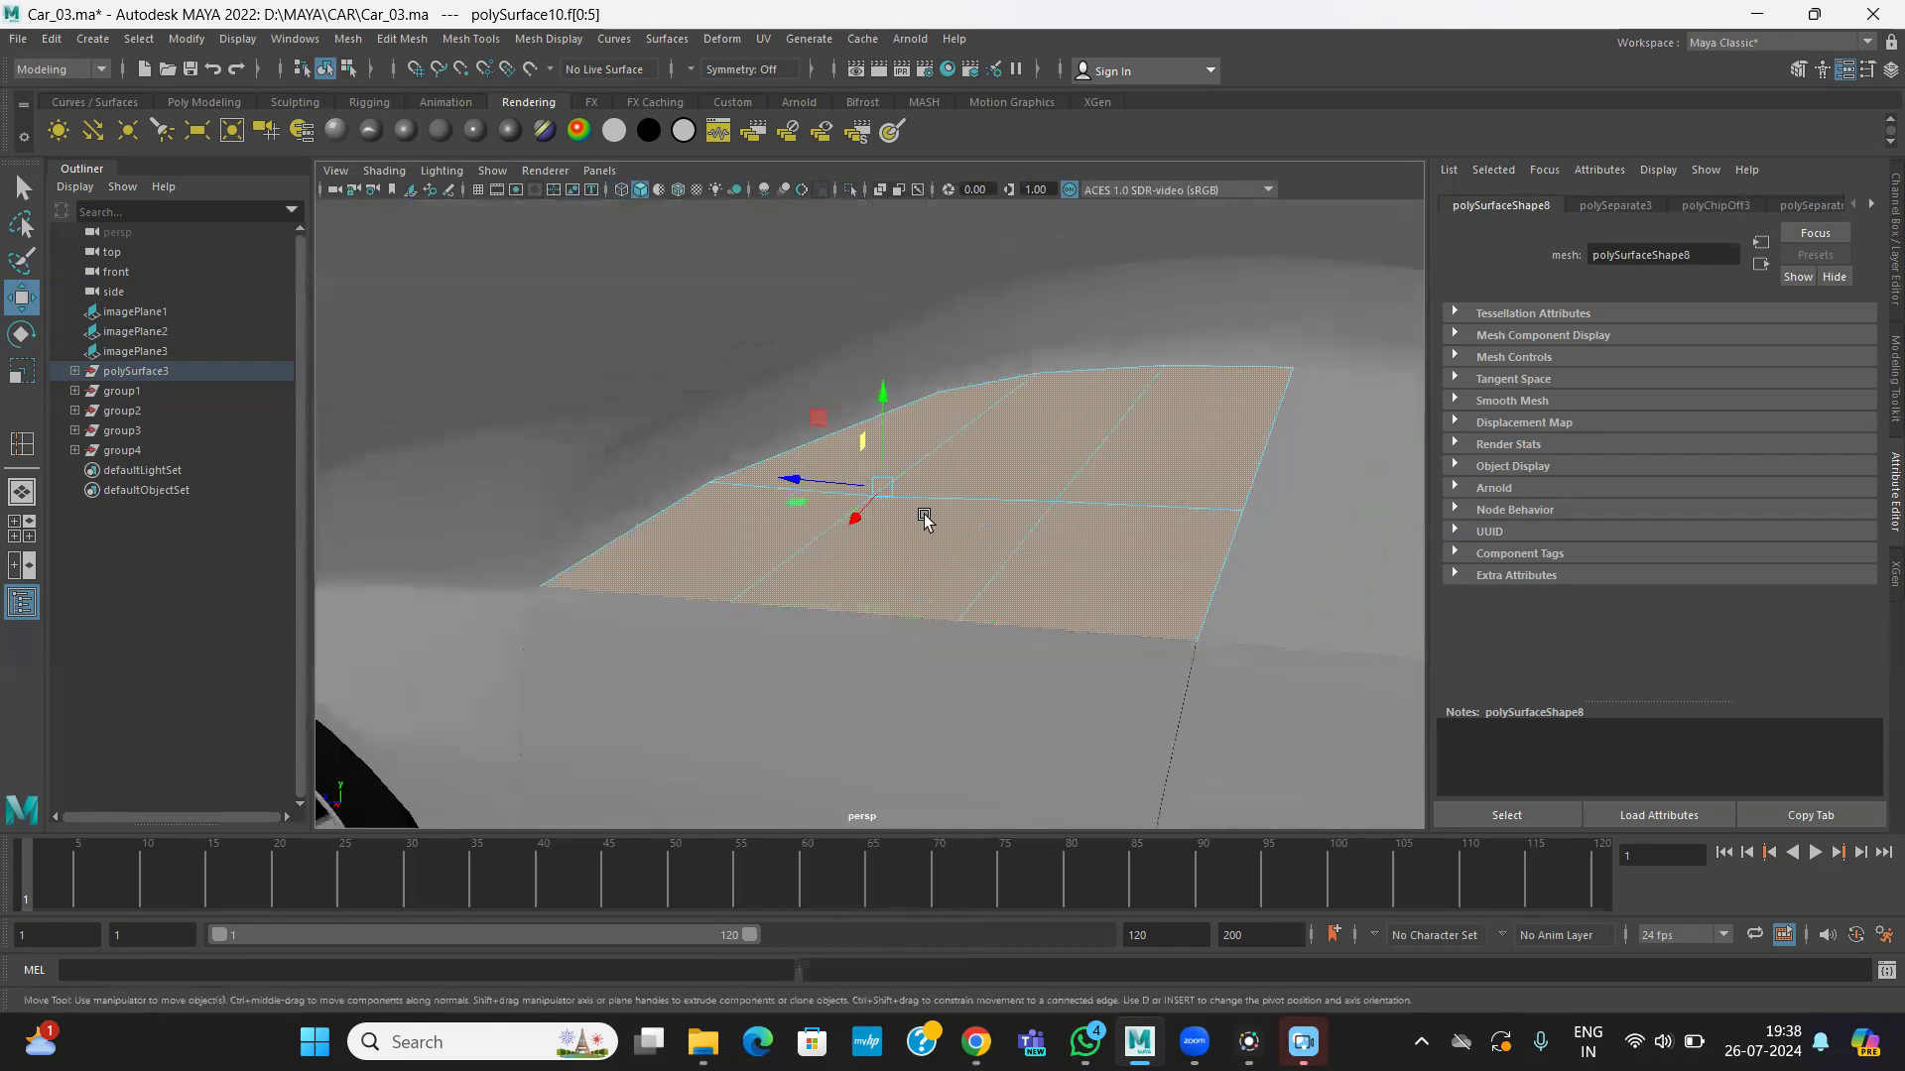
left_click(402, 38)
left_click(425, 228)
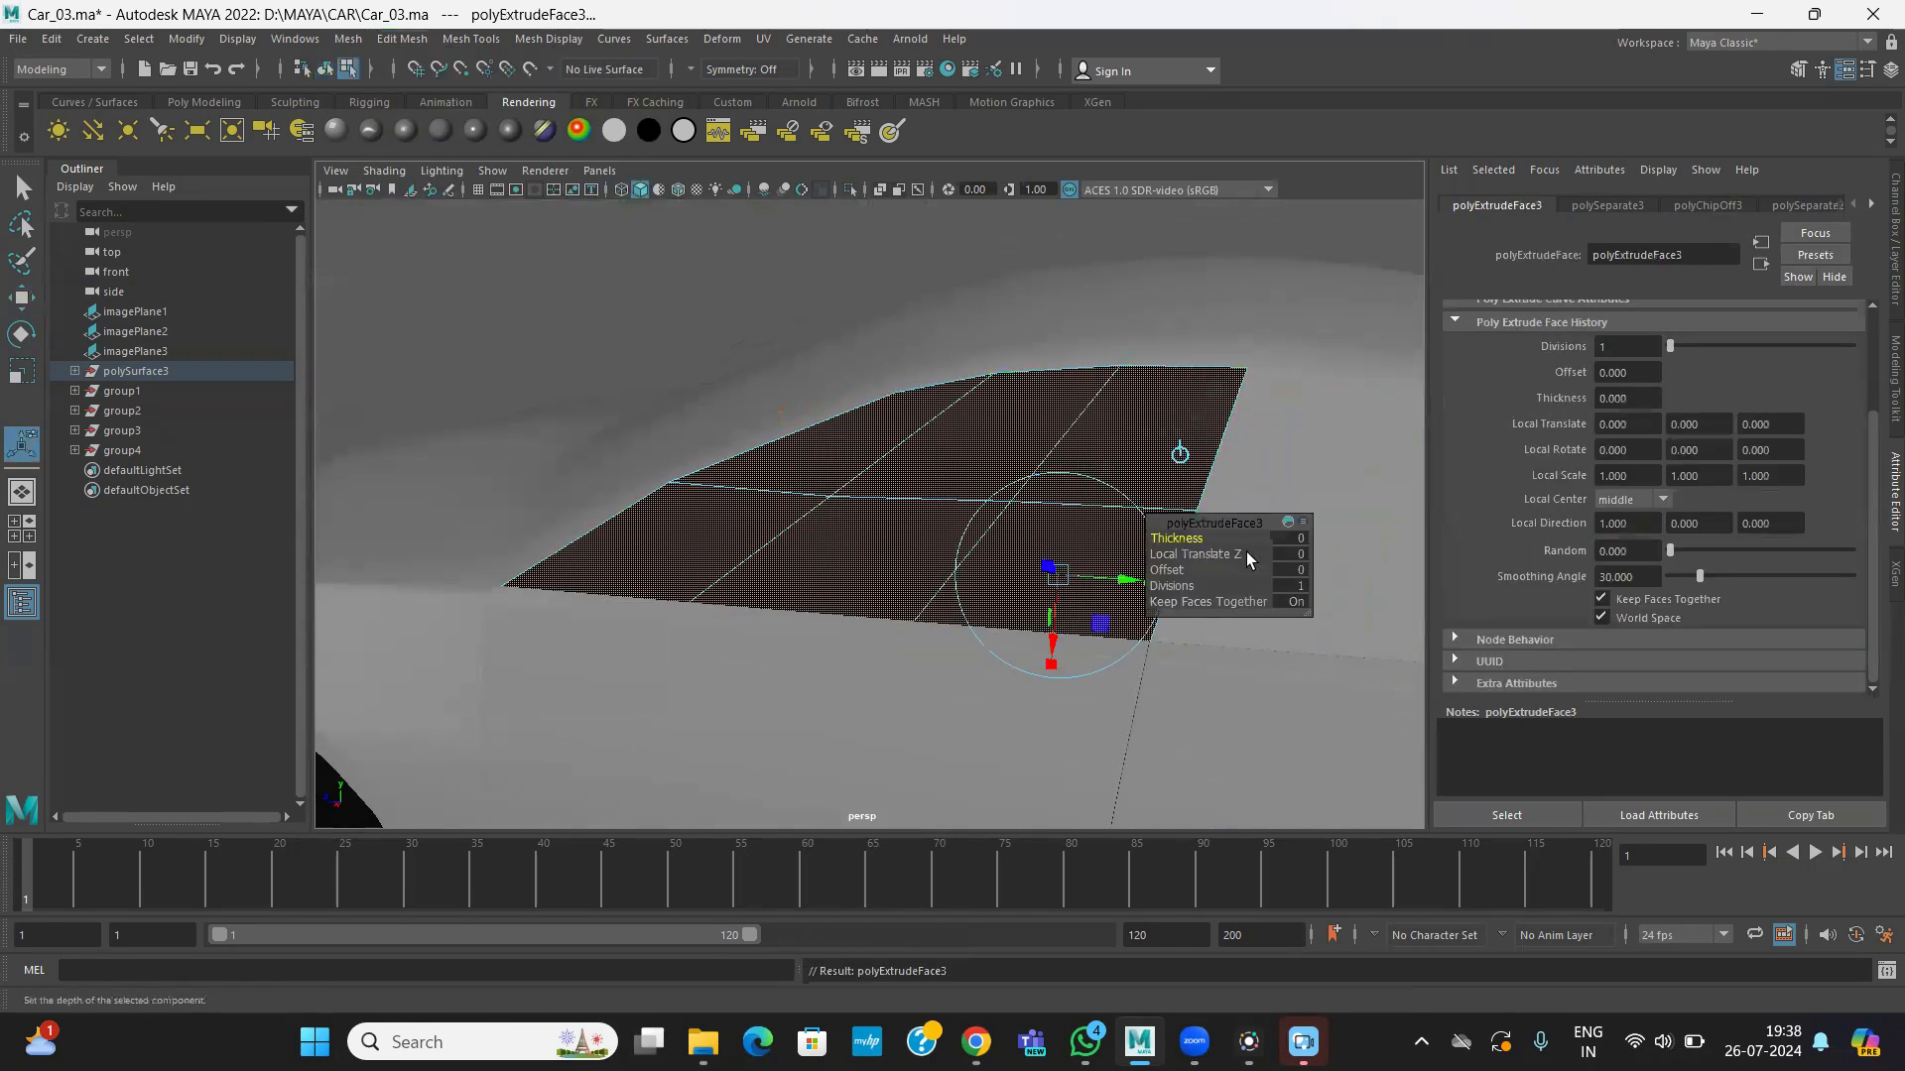
left_click(1301, 571)
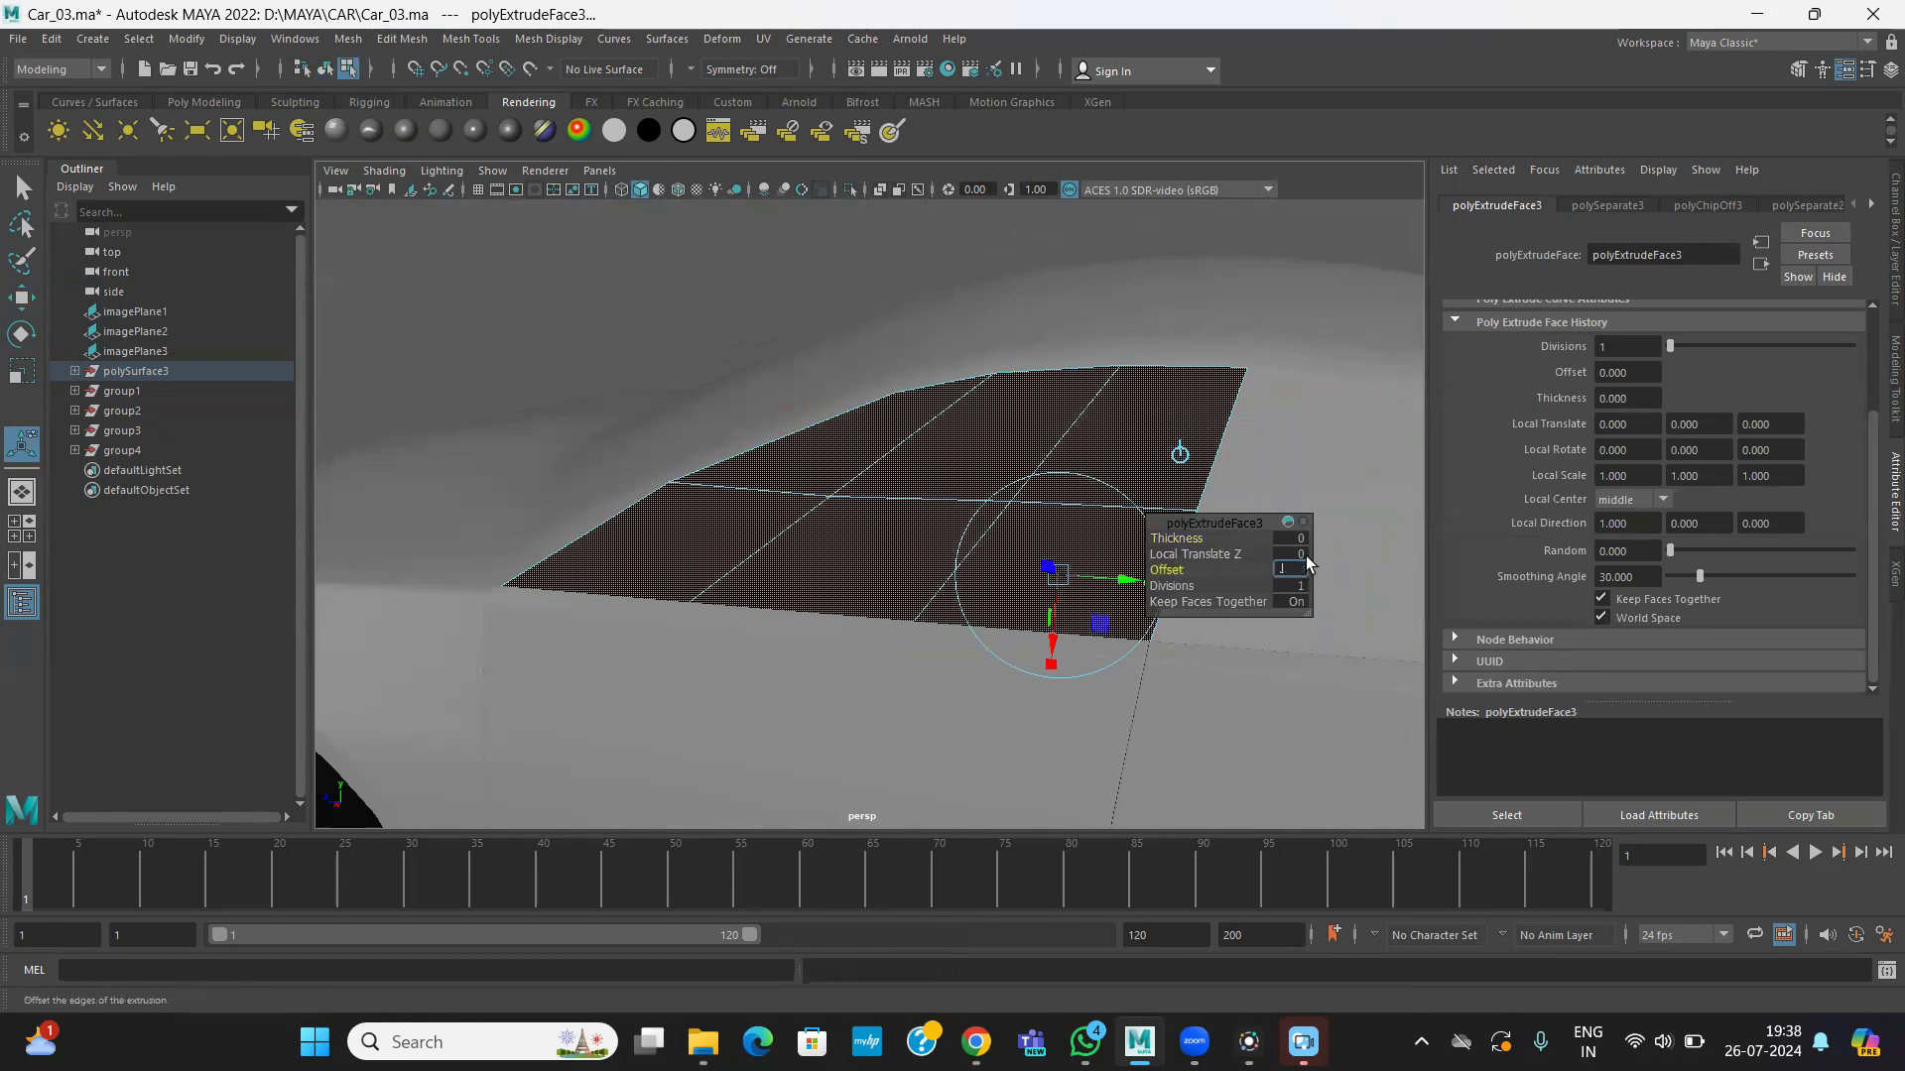
type("0.1")
key("Return")
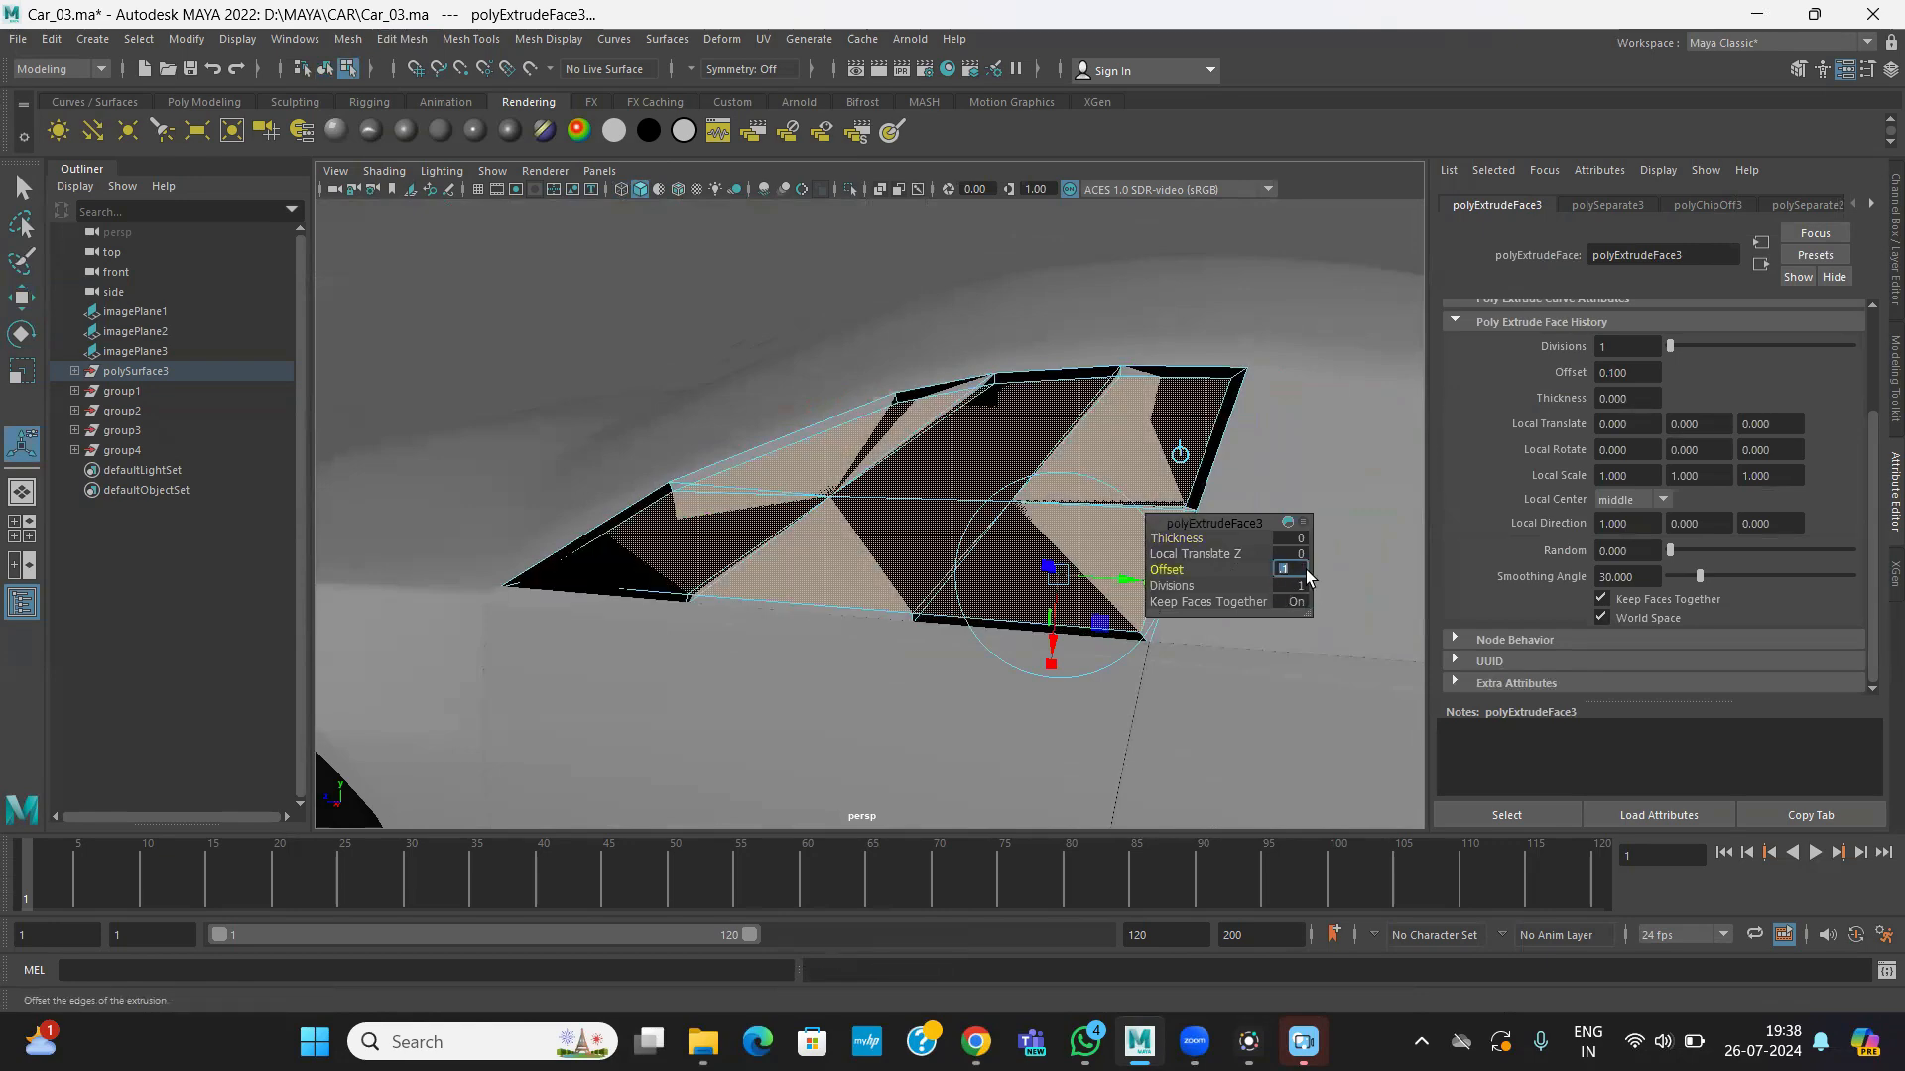
type("0.01")
key("Return")
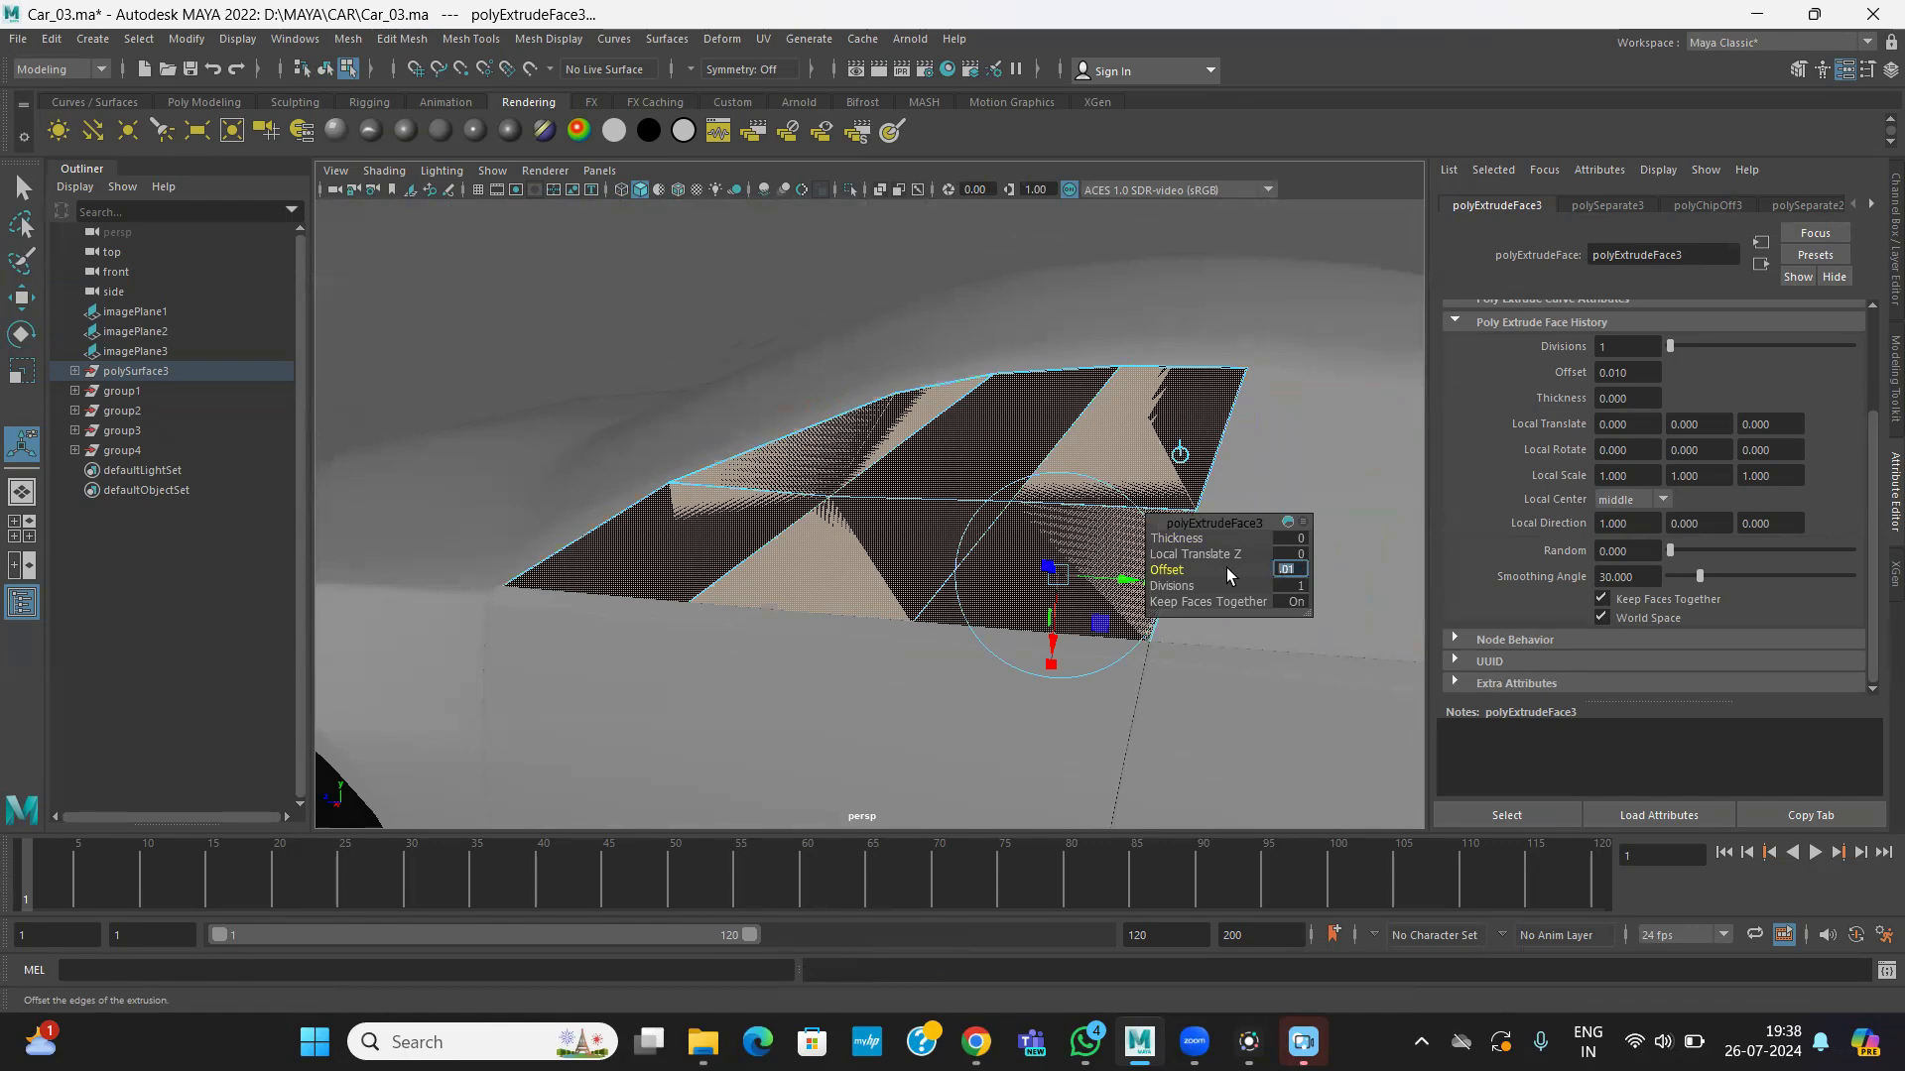
- Try pulling the extruded window faces away from the body, and undo the whole extrusion
left_click_drag(1226, 567, 812, 545, "alt")
right_click_drag(812, 544, 884, 556, "alt")
left_click_drag(884, 556, 650, 594, "alt")
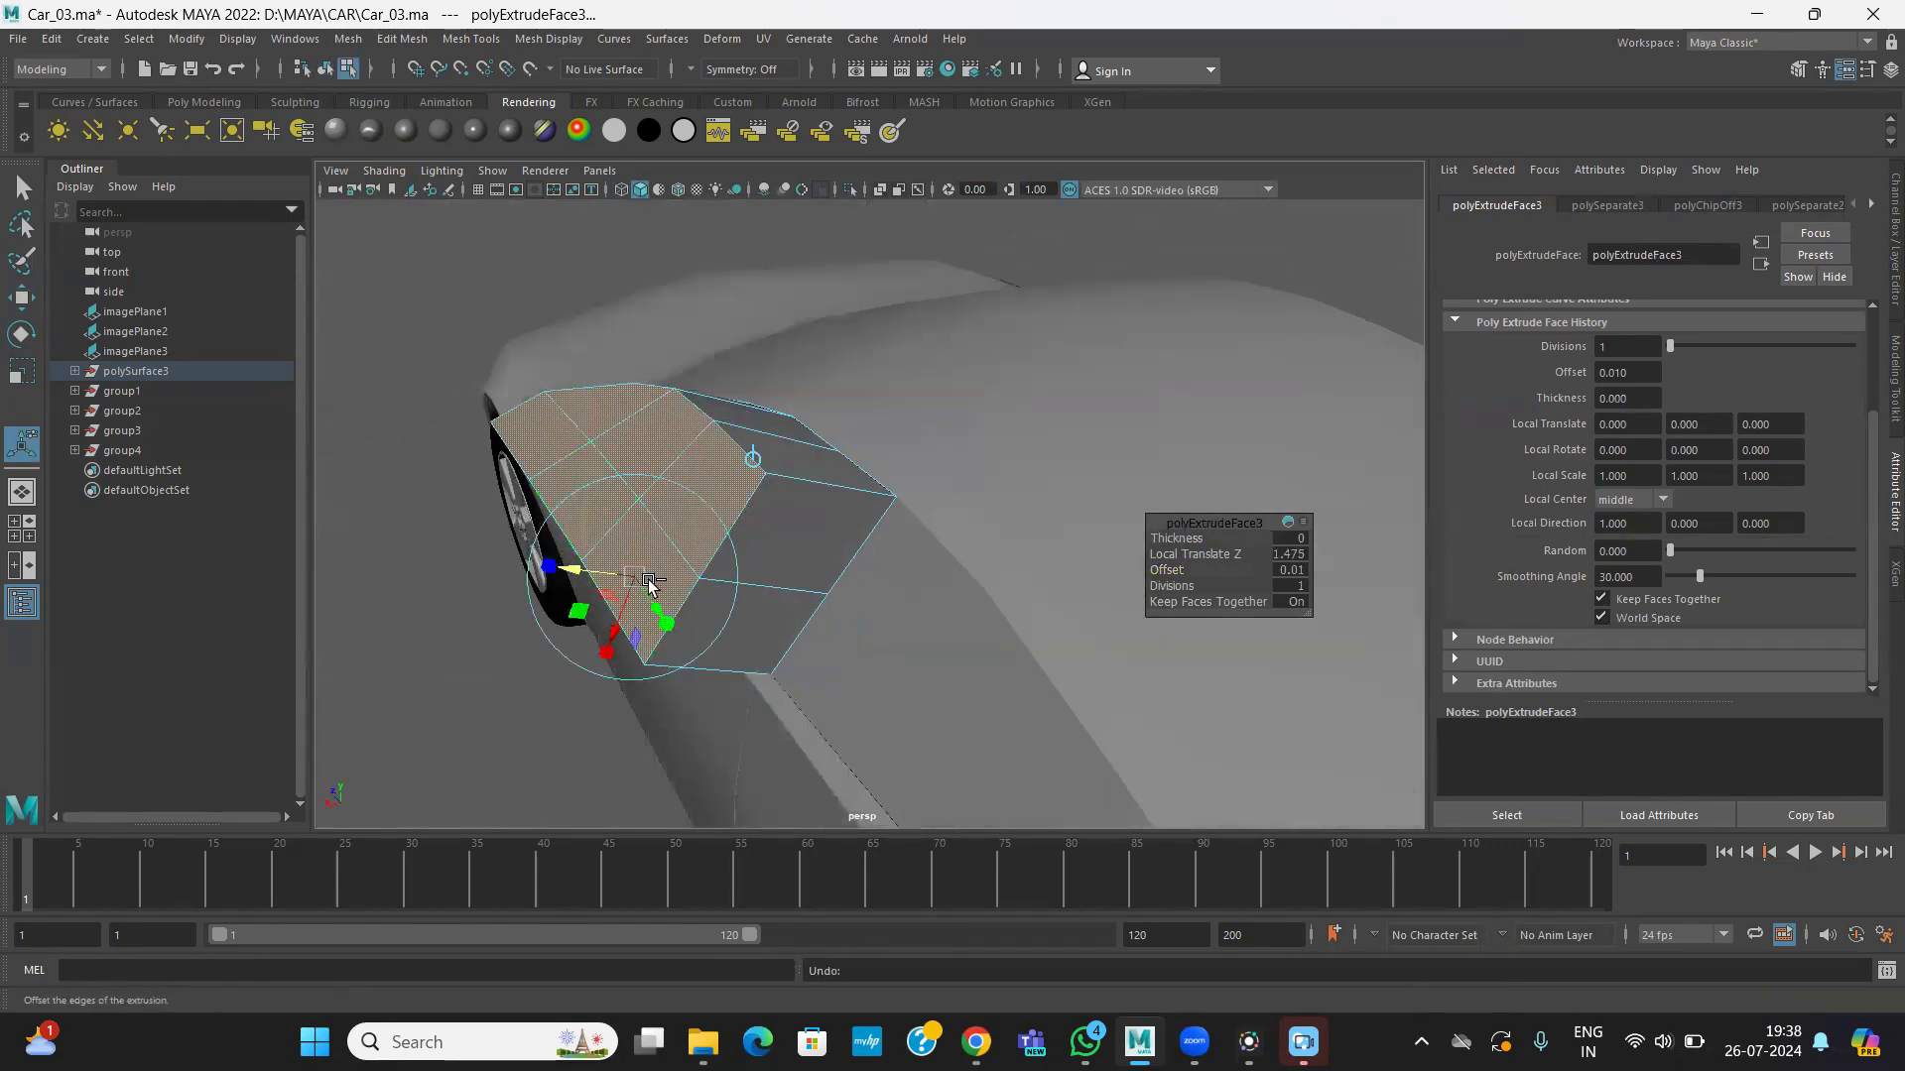
key("ctrl+z")
key("ctrl+z")
key("ctrl+z")
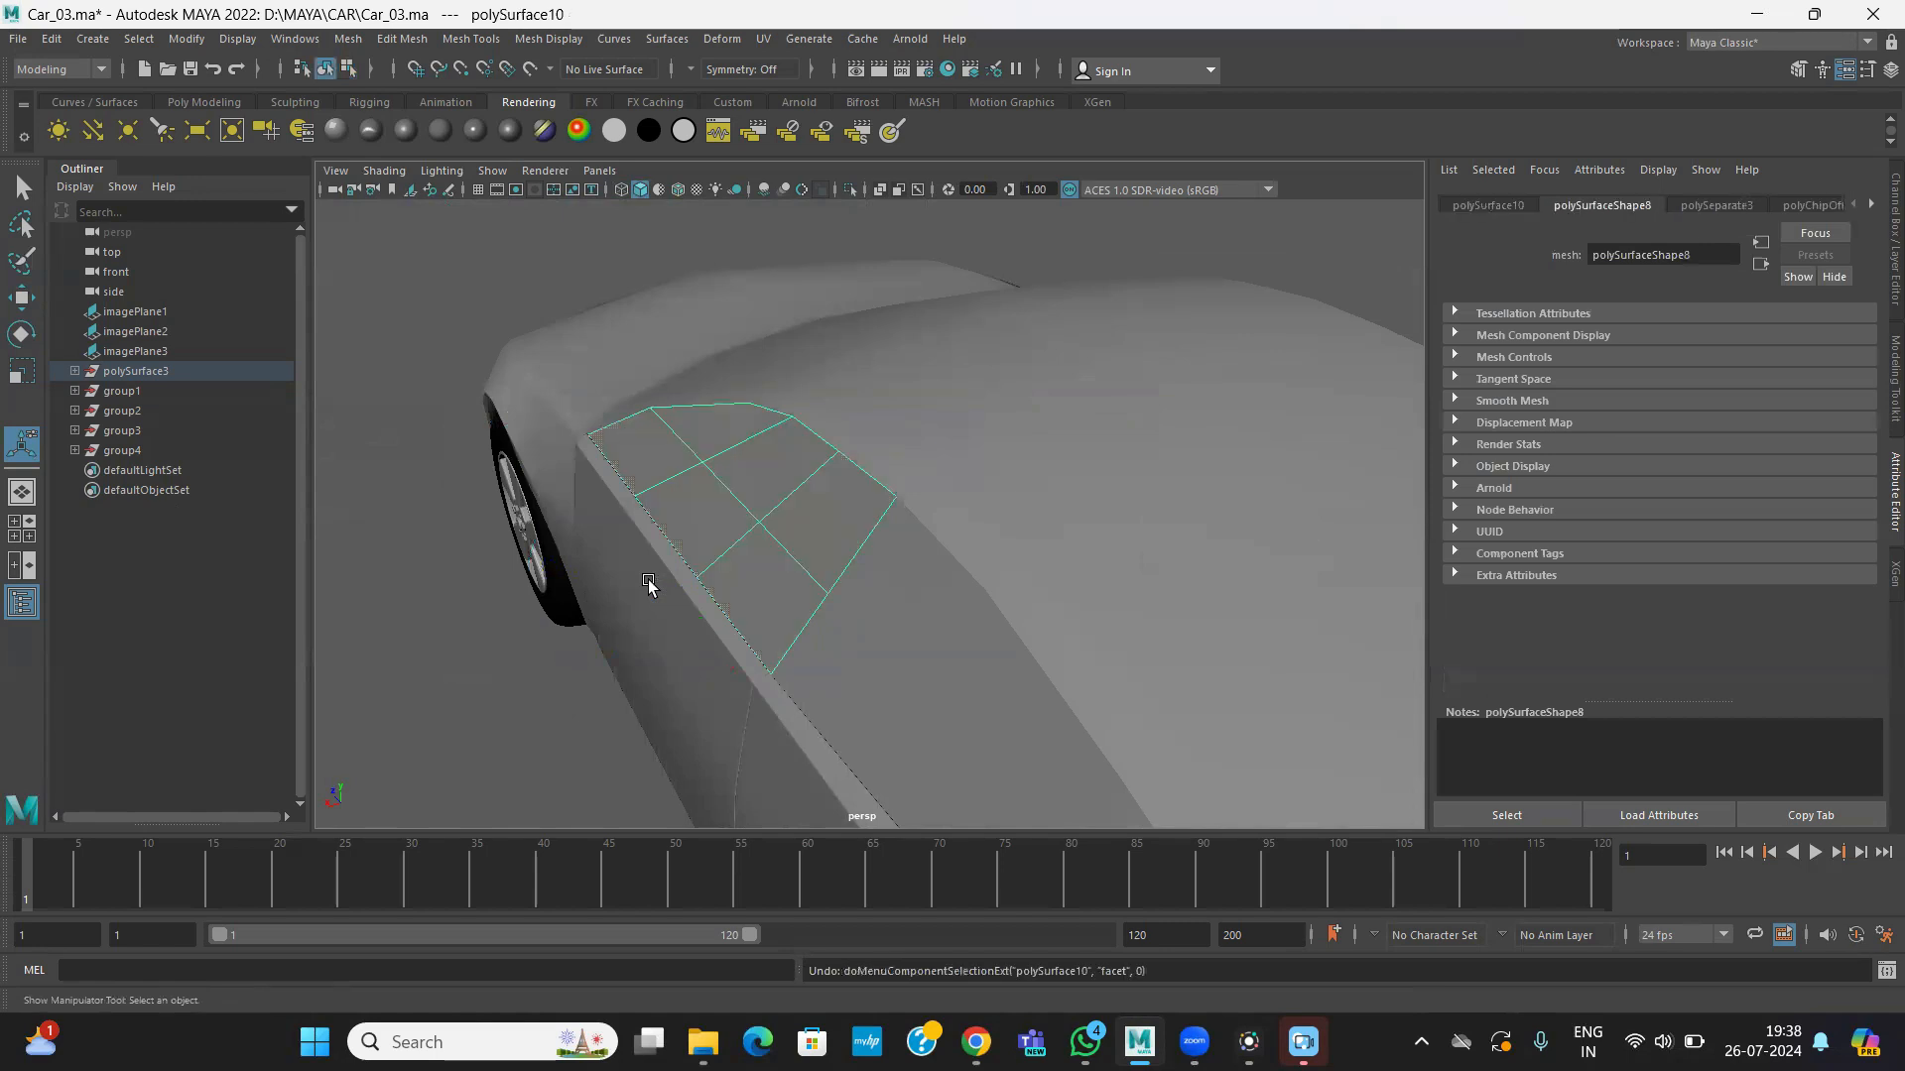
- Insert an edge loop on the front side window close to its upper edge
left_click_drag(648, 585, 795, 502, "alt")
right_click_drag(795, 502, 875, 497, "alt")
key("q")
left_click_drag(988, 429, 675, 552, "alt")
right_click_drag(674, 552, 885, 566, "alt")
left_click(461, 40)
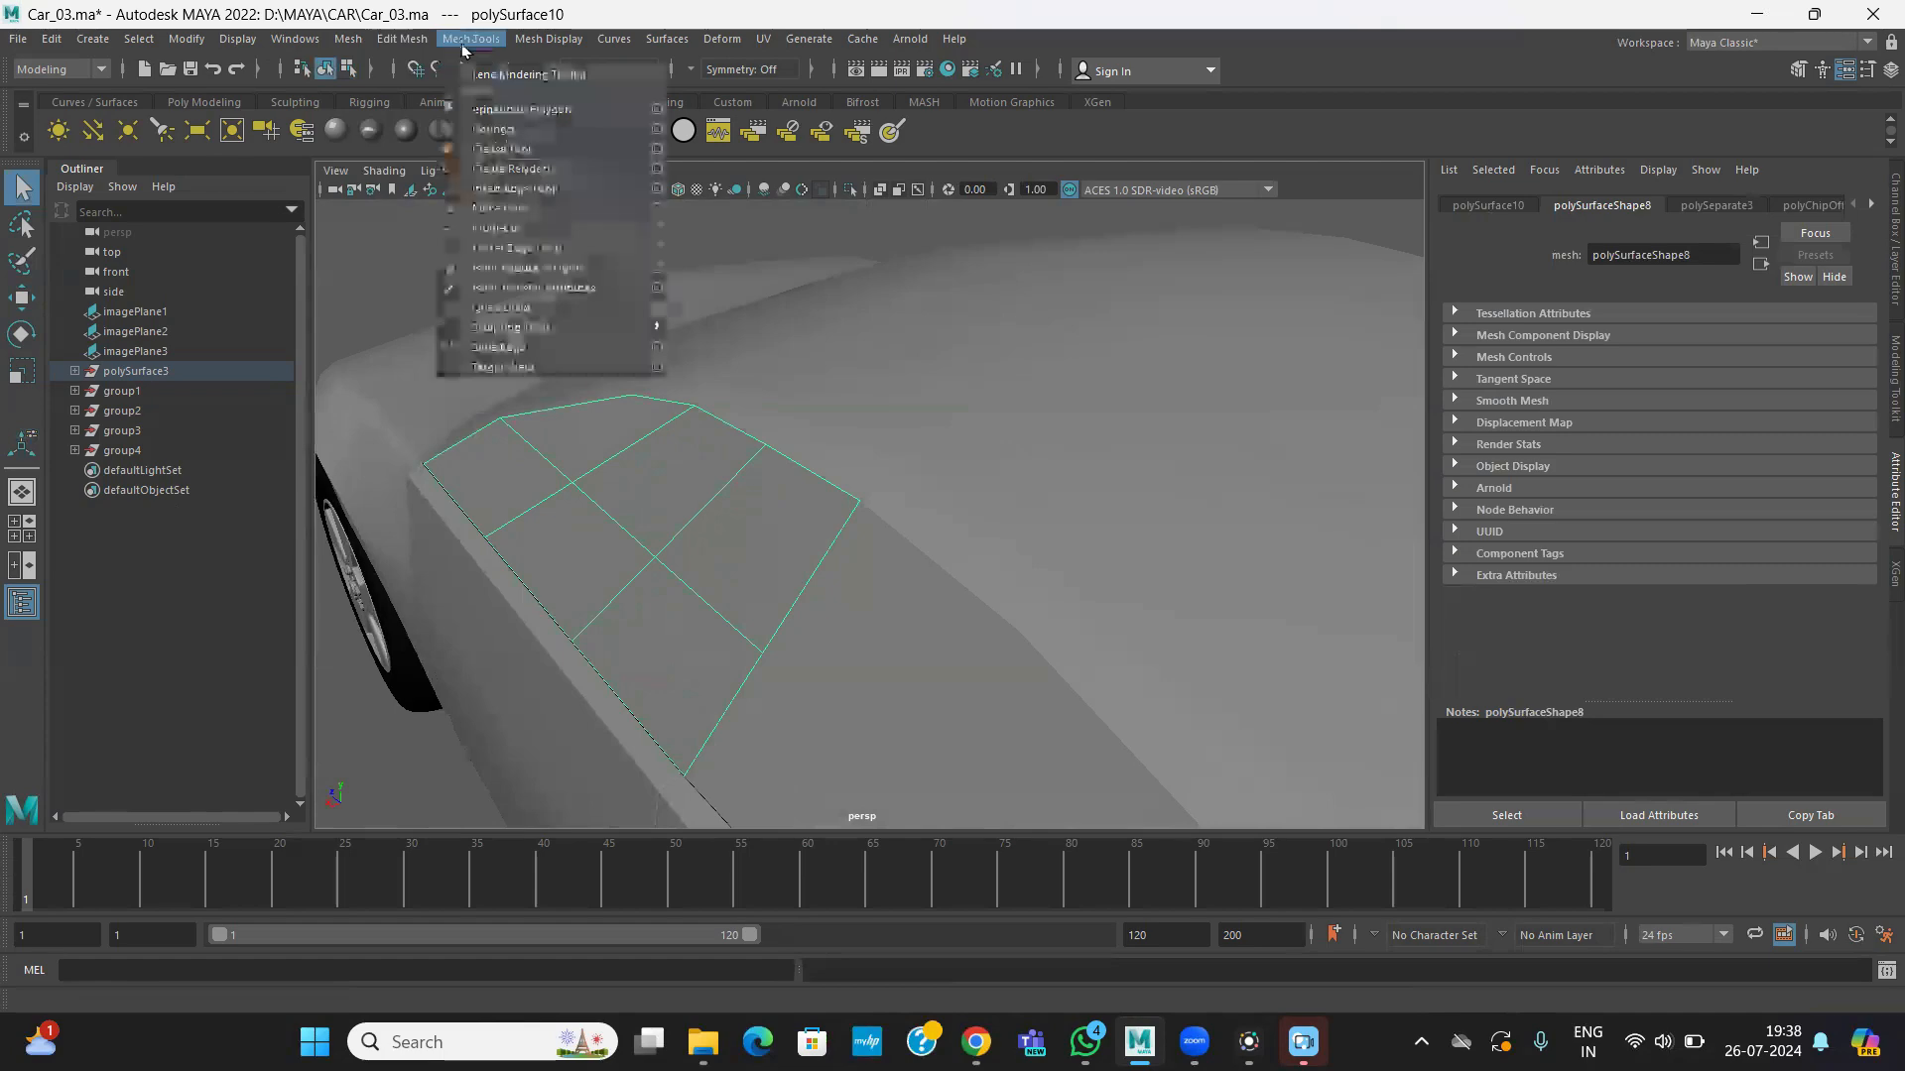
left_click(541, 188)
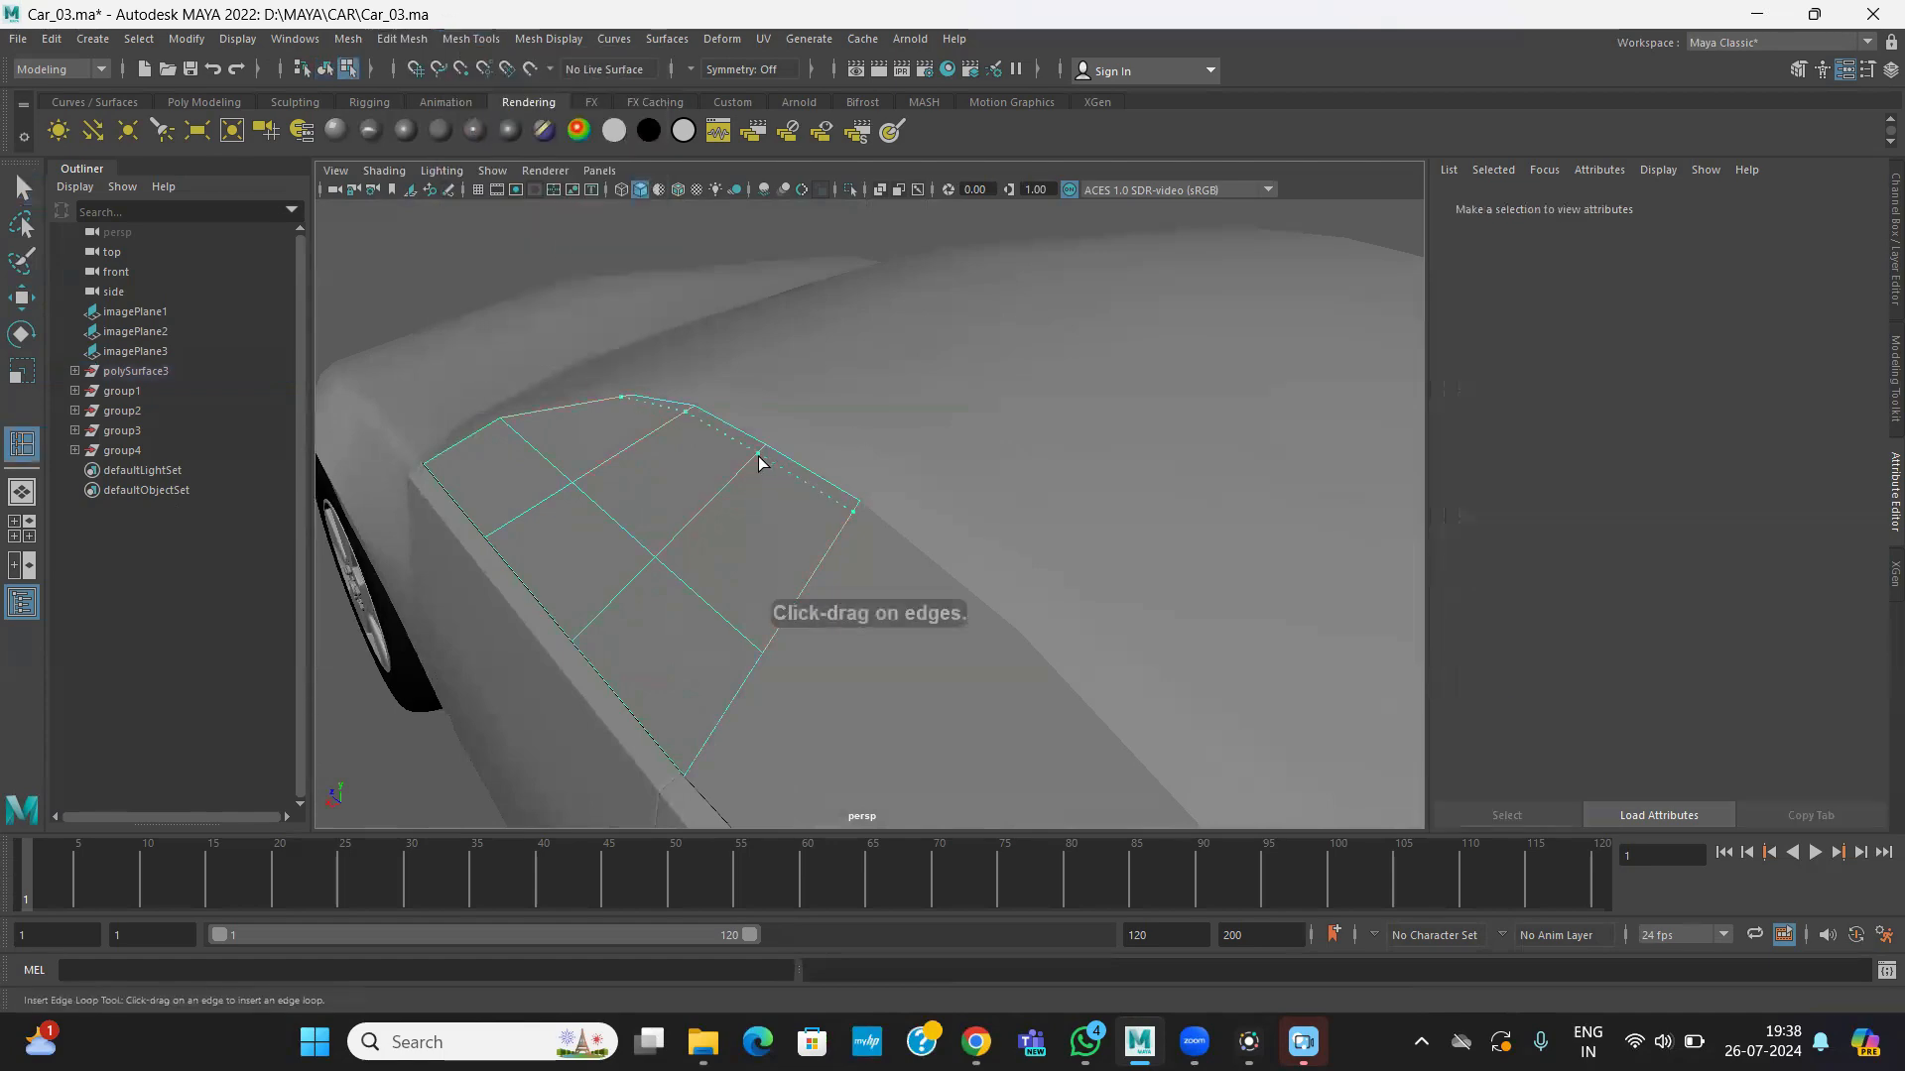
left_click(757, 465)
- Insert edge loops close to the front window's rear, lower and slanted front edges, following the blueprint in the side view
key("space")
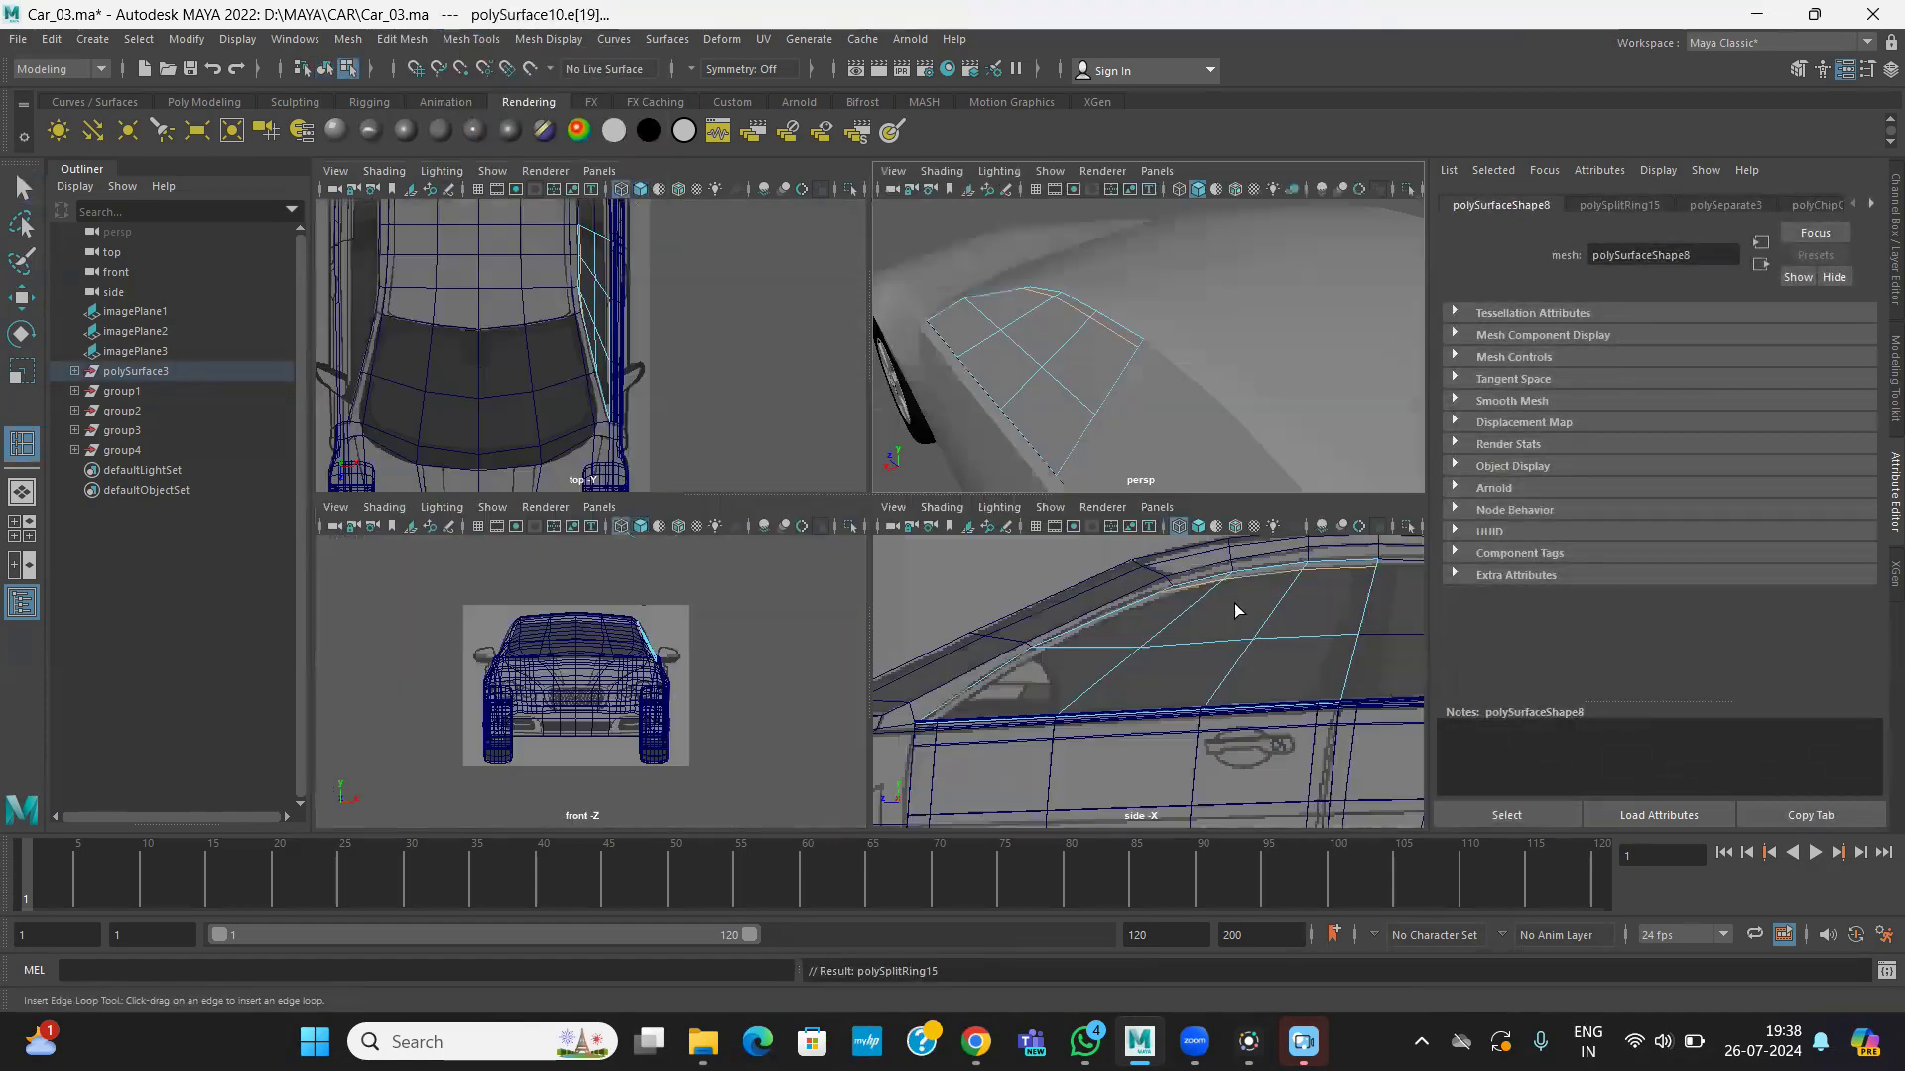
key("space")
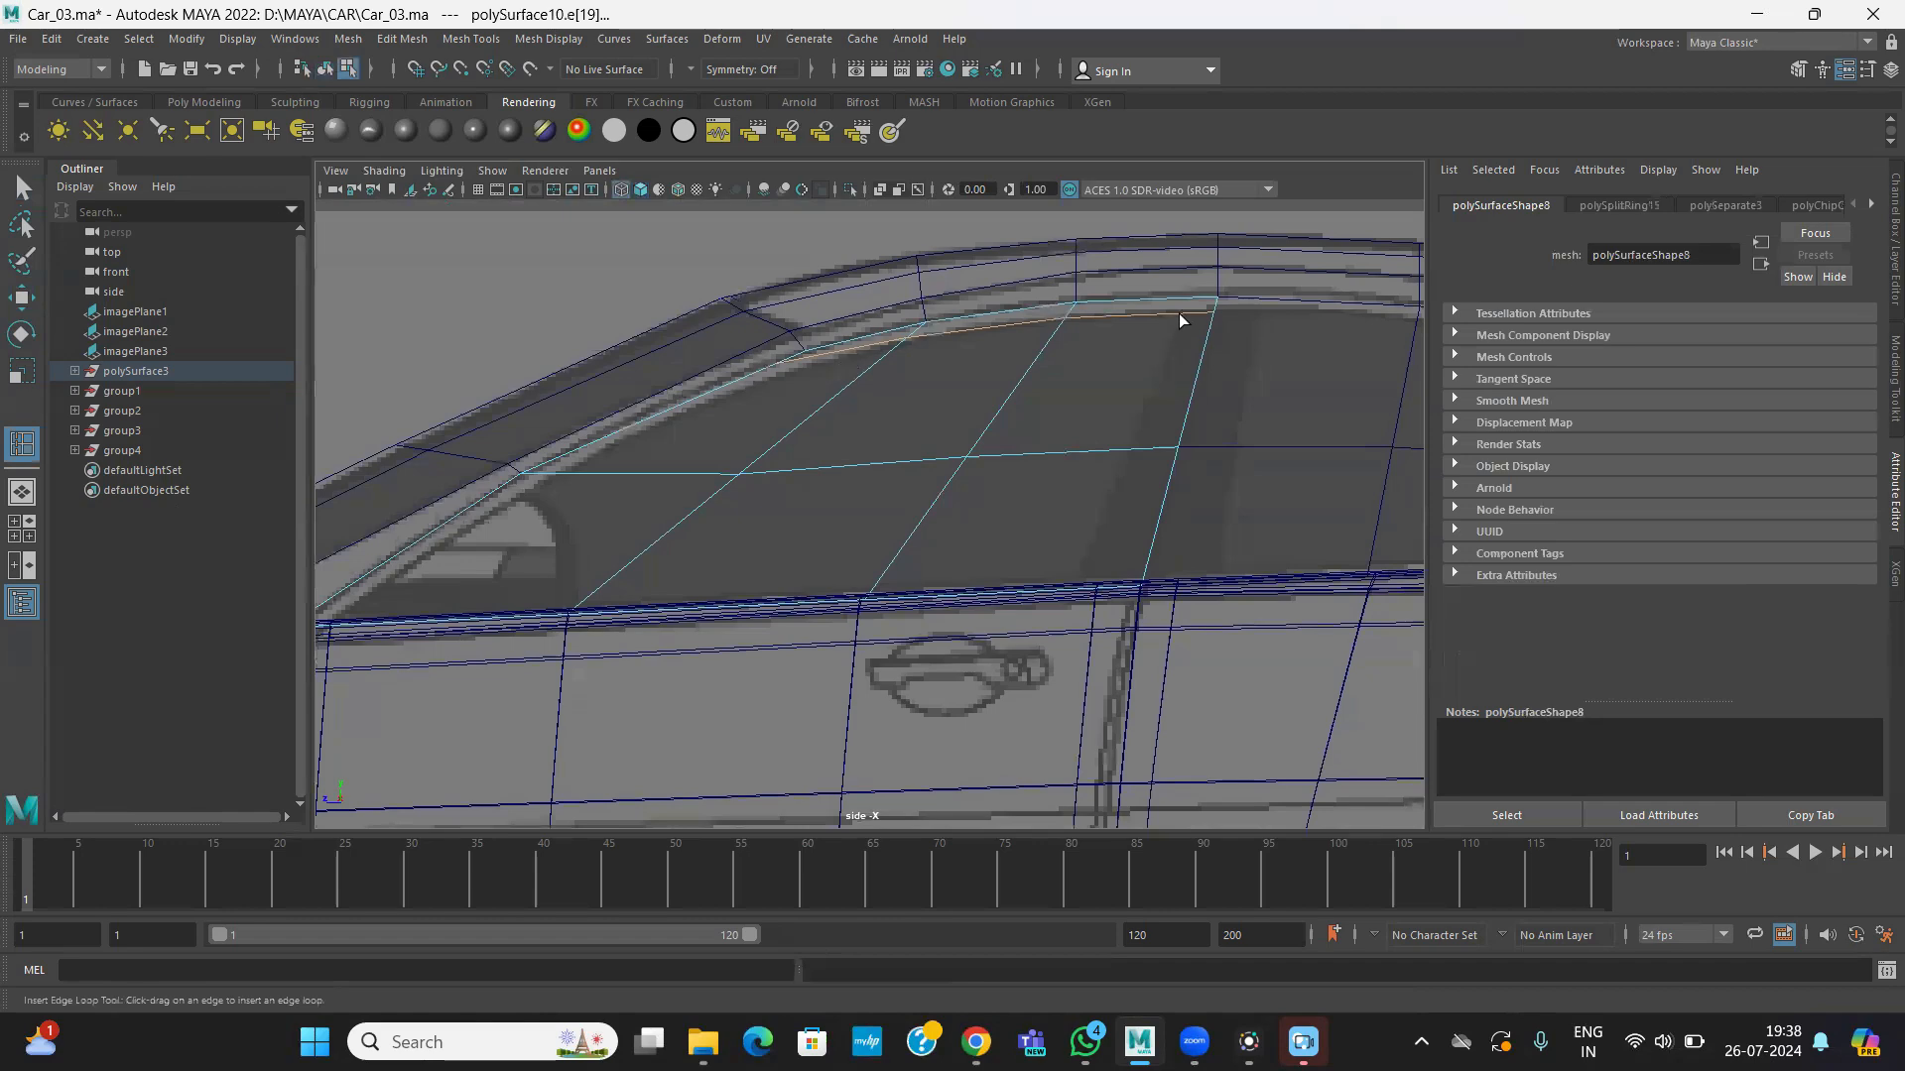
left_click(1176, 313)
middle_click_drag(911, 494, 1057, 543, "alt")
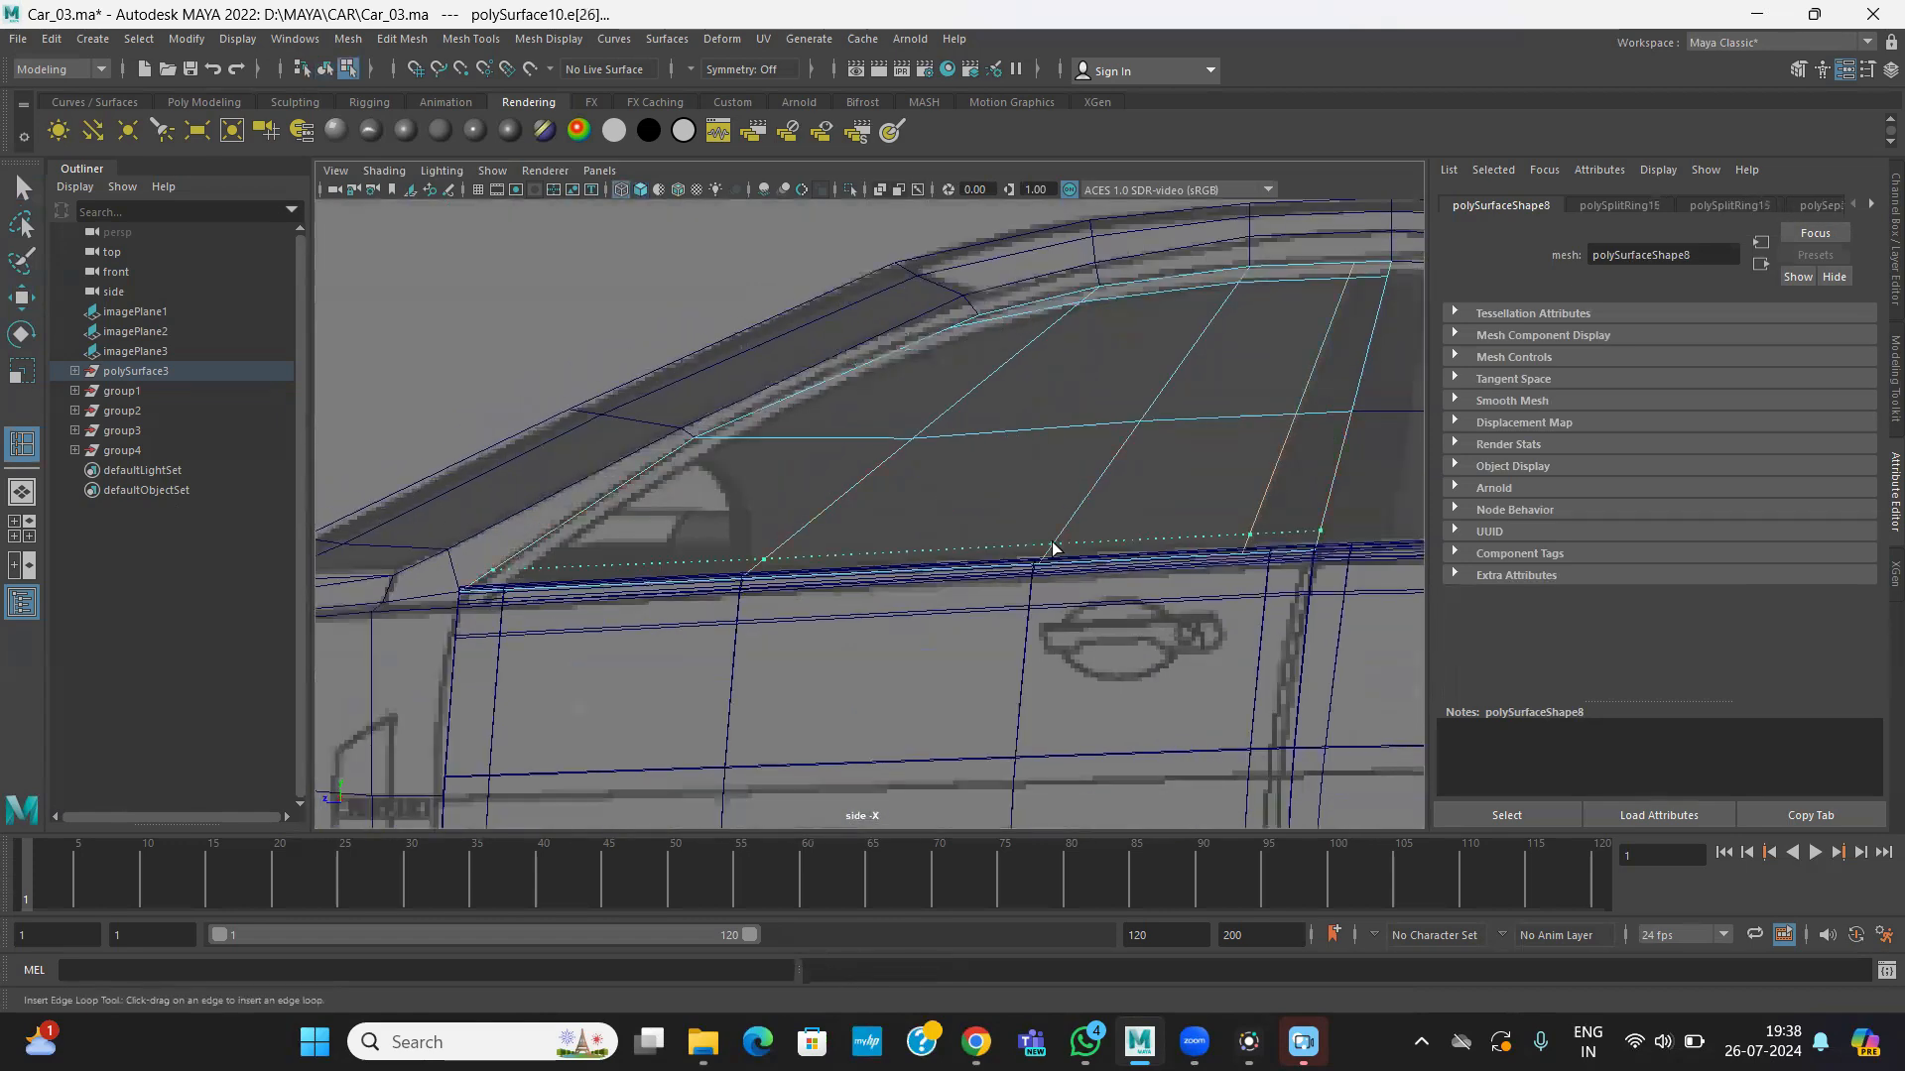
left_click(1052, 558)
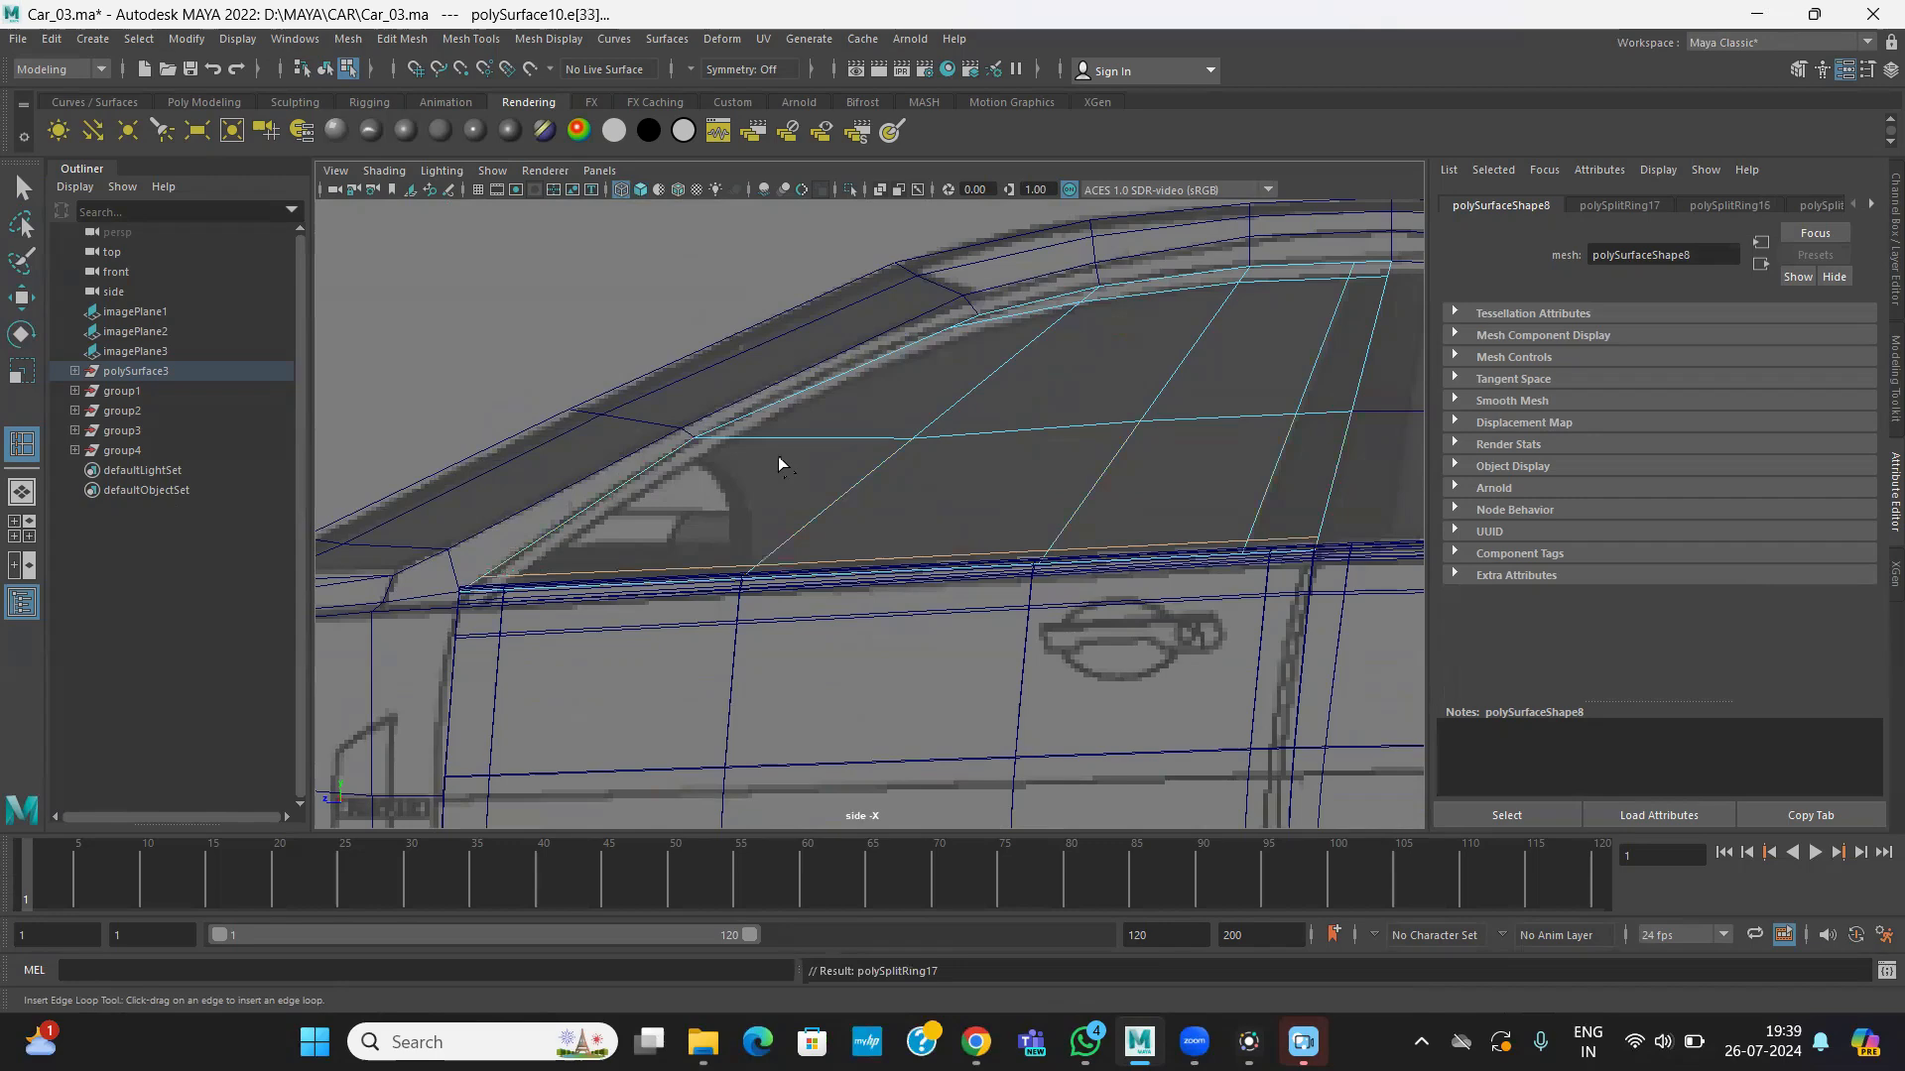
left_click(730, 441)
- Examine the new edge loops around the front side window in the perspective view
key("space")
key("space")
left_click_drag(897, 454, 1089, 464, "alt")
scroll(994, 495, "up", 2)
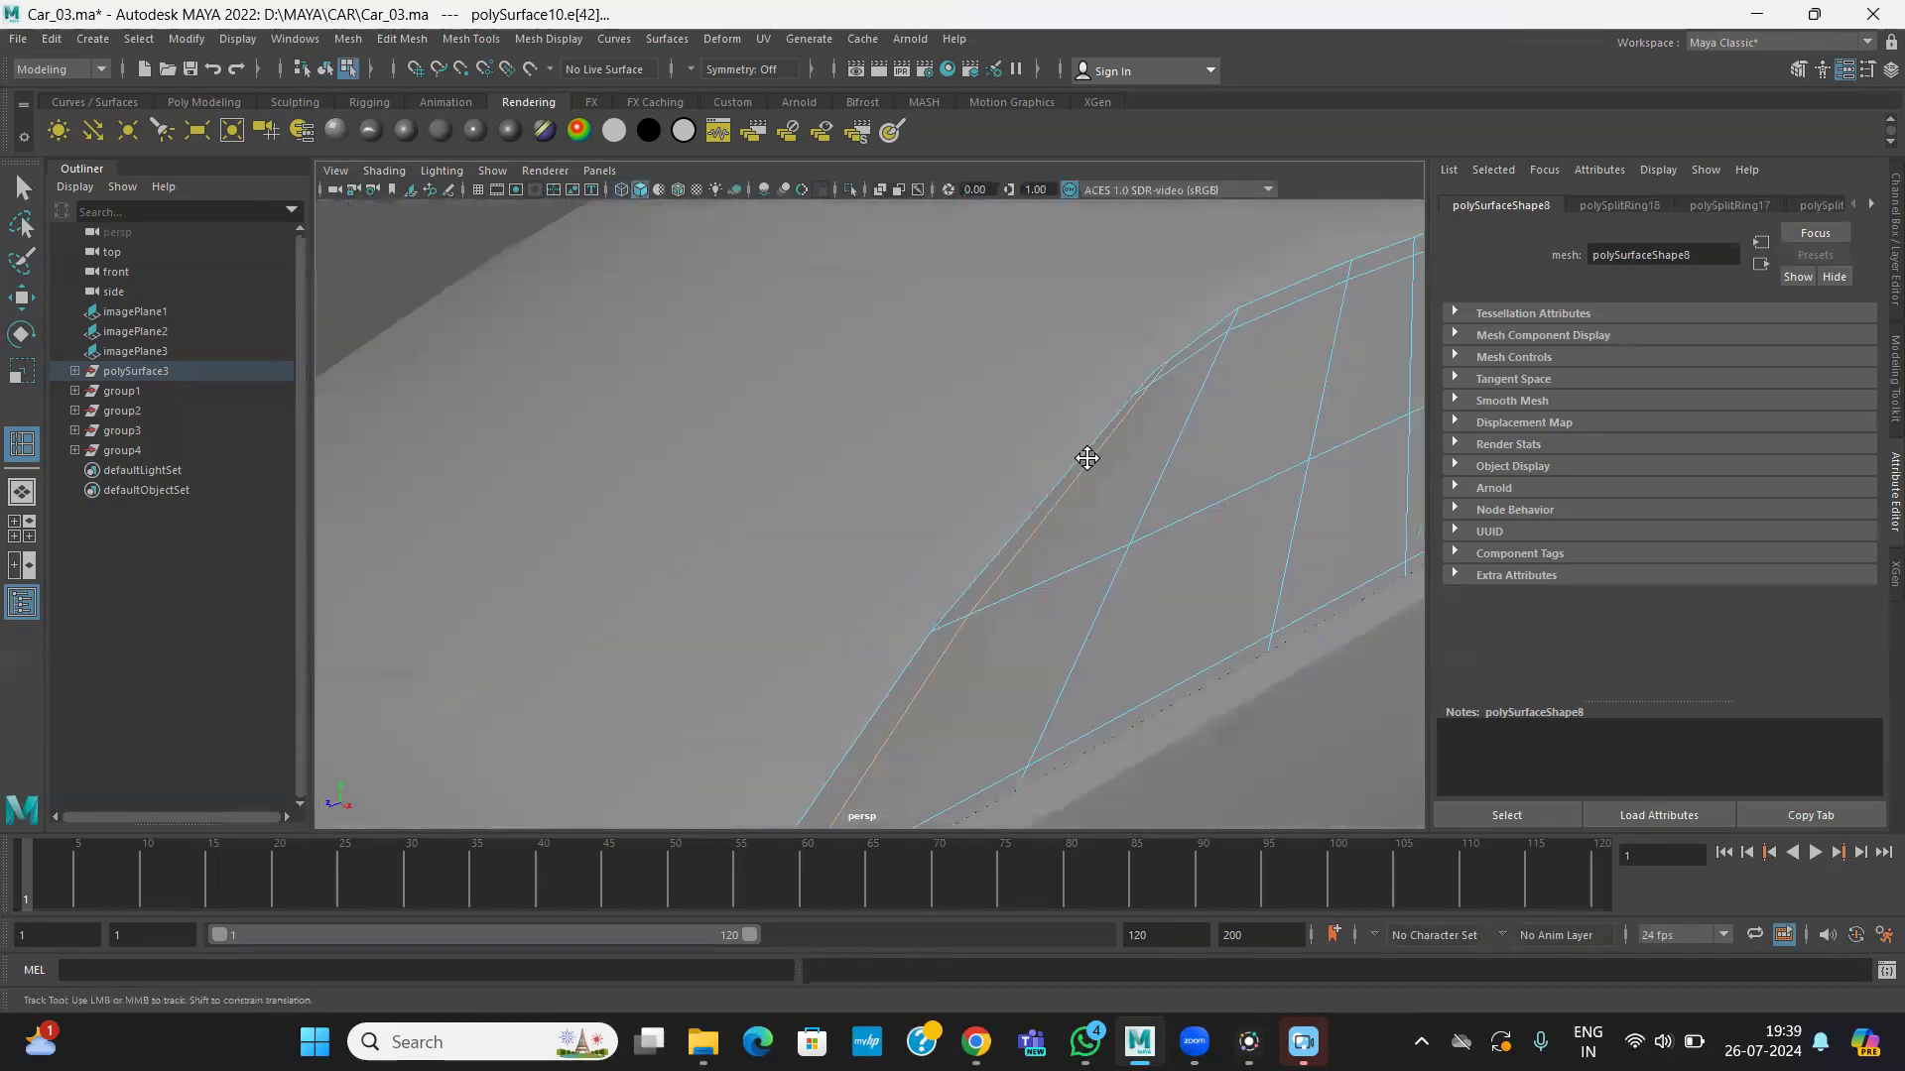
middle_click_drag(1088, 463, 936, 455, "alt")
left_click_drag(935, 456, 778, 451, "alt")
middle_click_drag(778, 451, 904, 464, "alt")
scroll(905, 465, "up", 1)
scroll(905, 465, "up", 3)
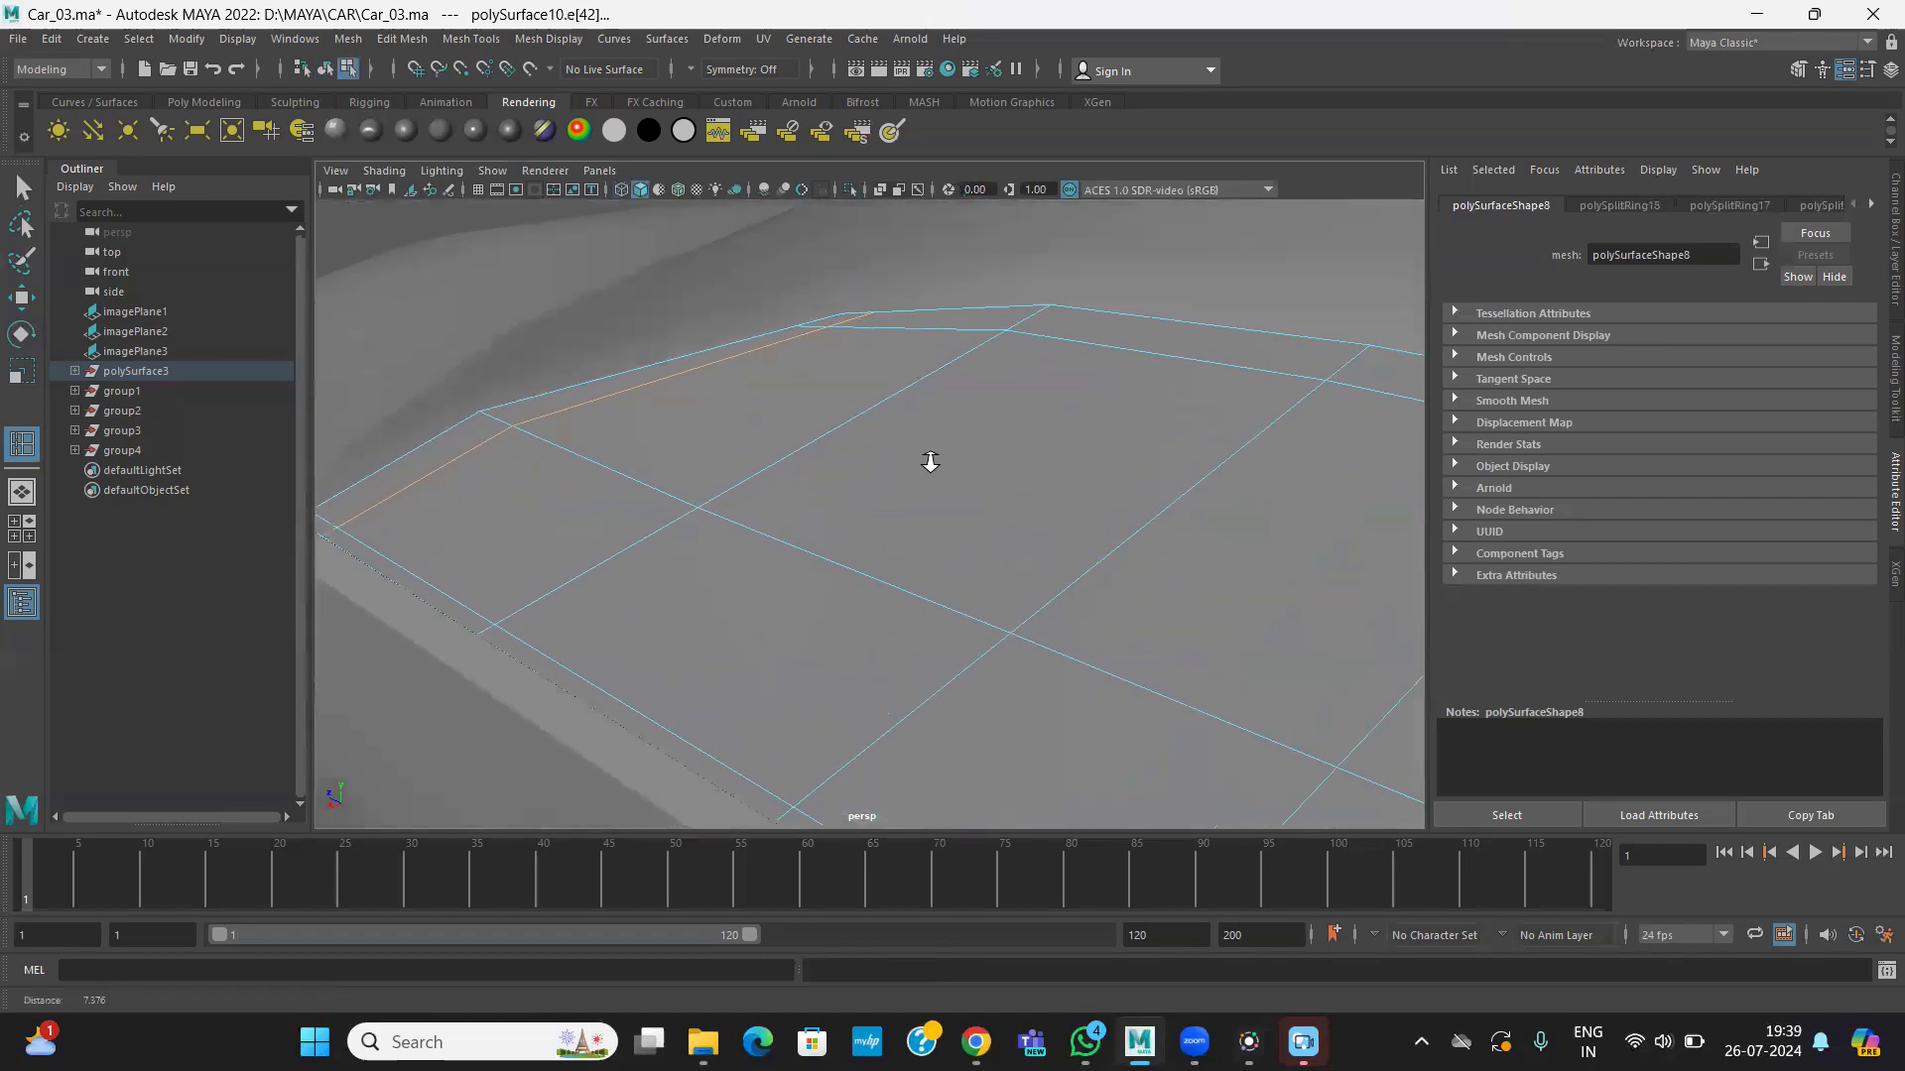
- Move the inner loop vertices near the front window's curved upper corner to match the blueprint's frame in the side view
left_click(19, 295)
key("space")
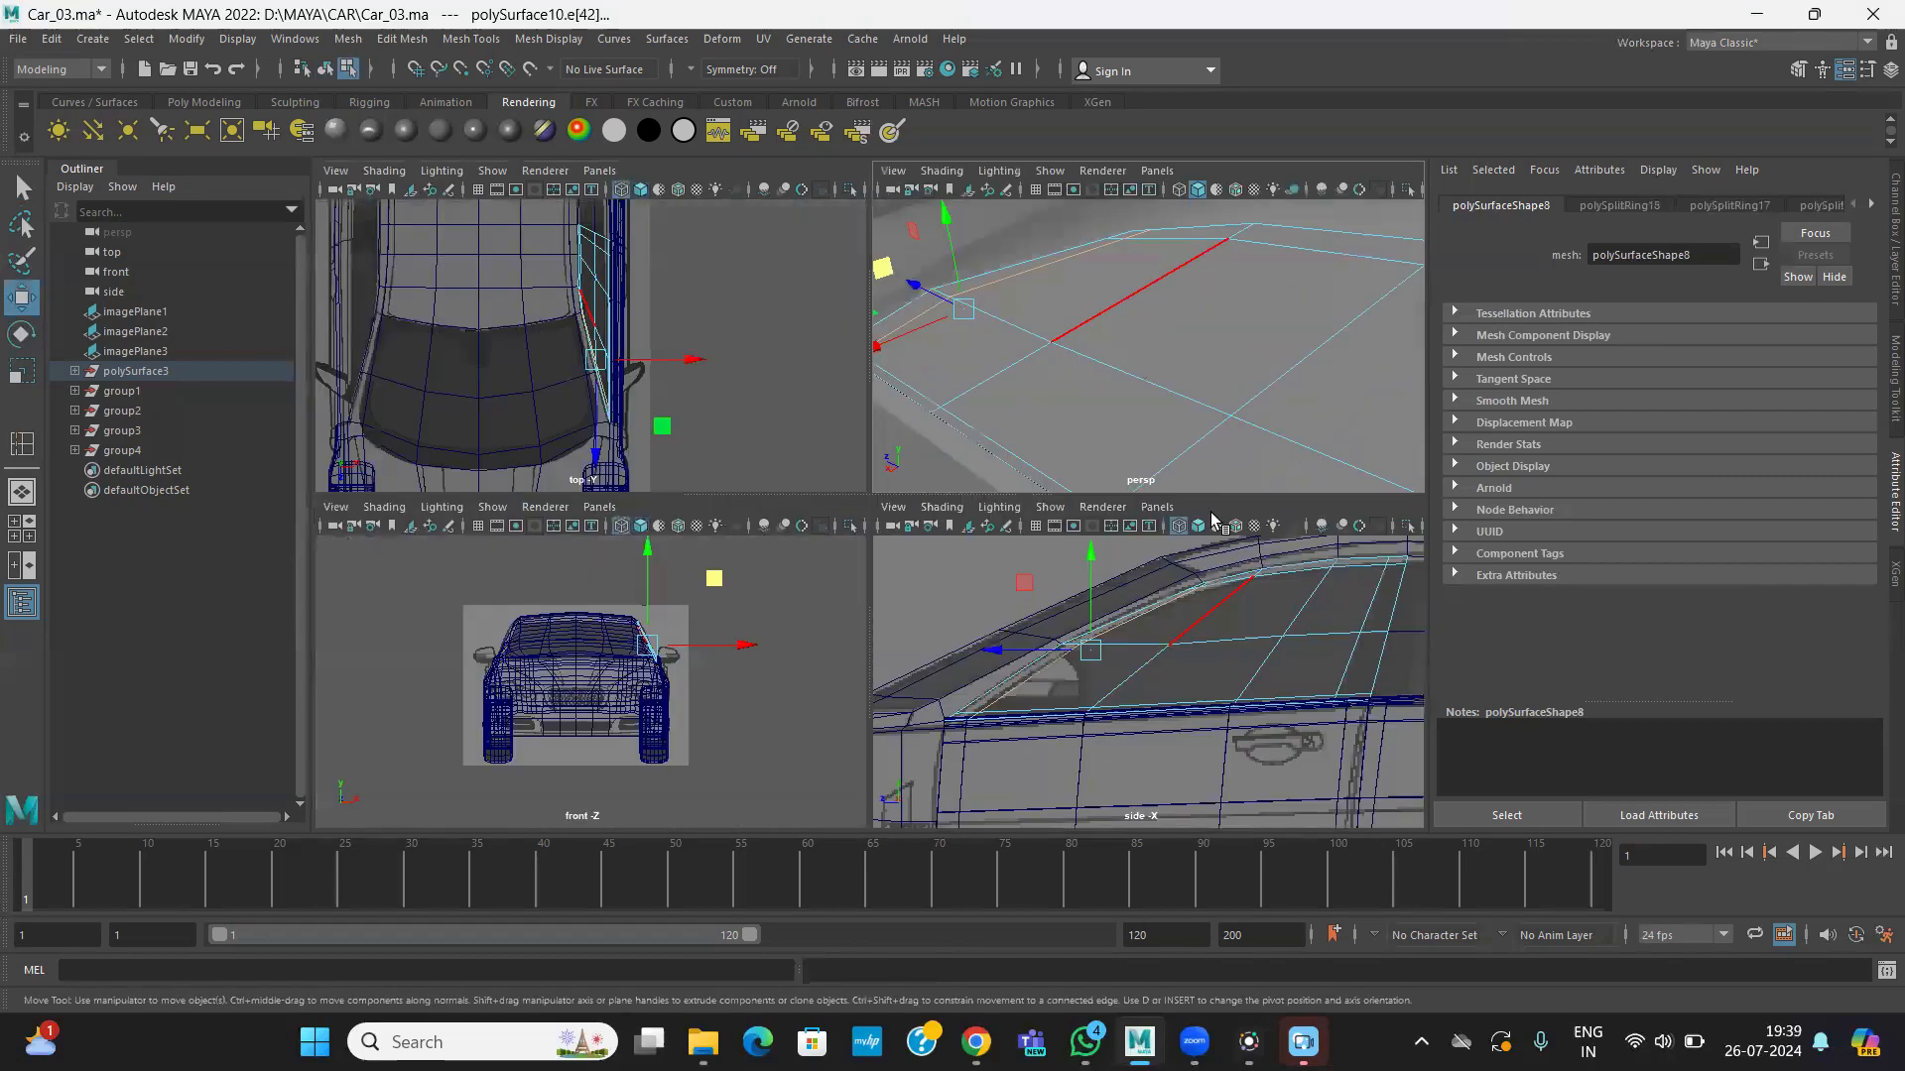
key("space")
scroll(1016, 488, "up", 1)
scroll(1016, 488, "up", 2)
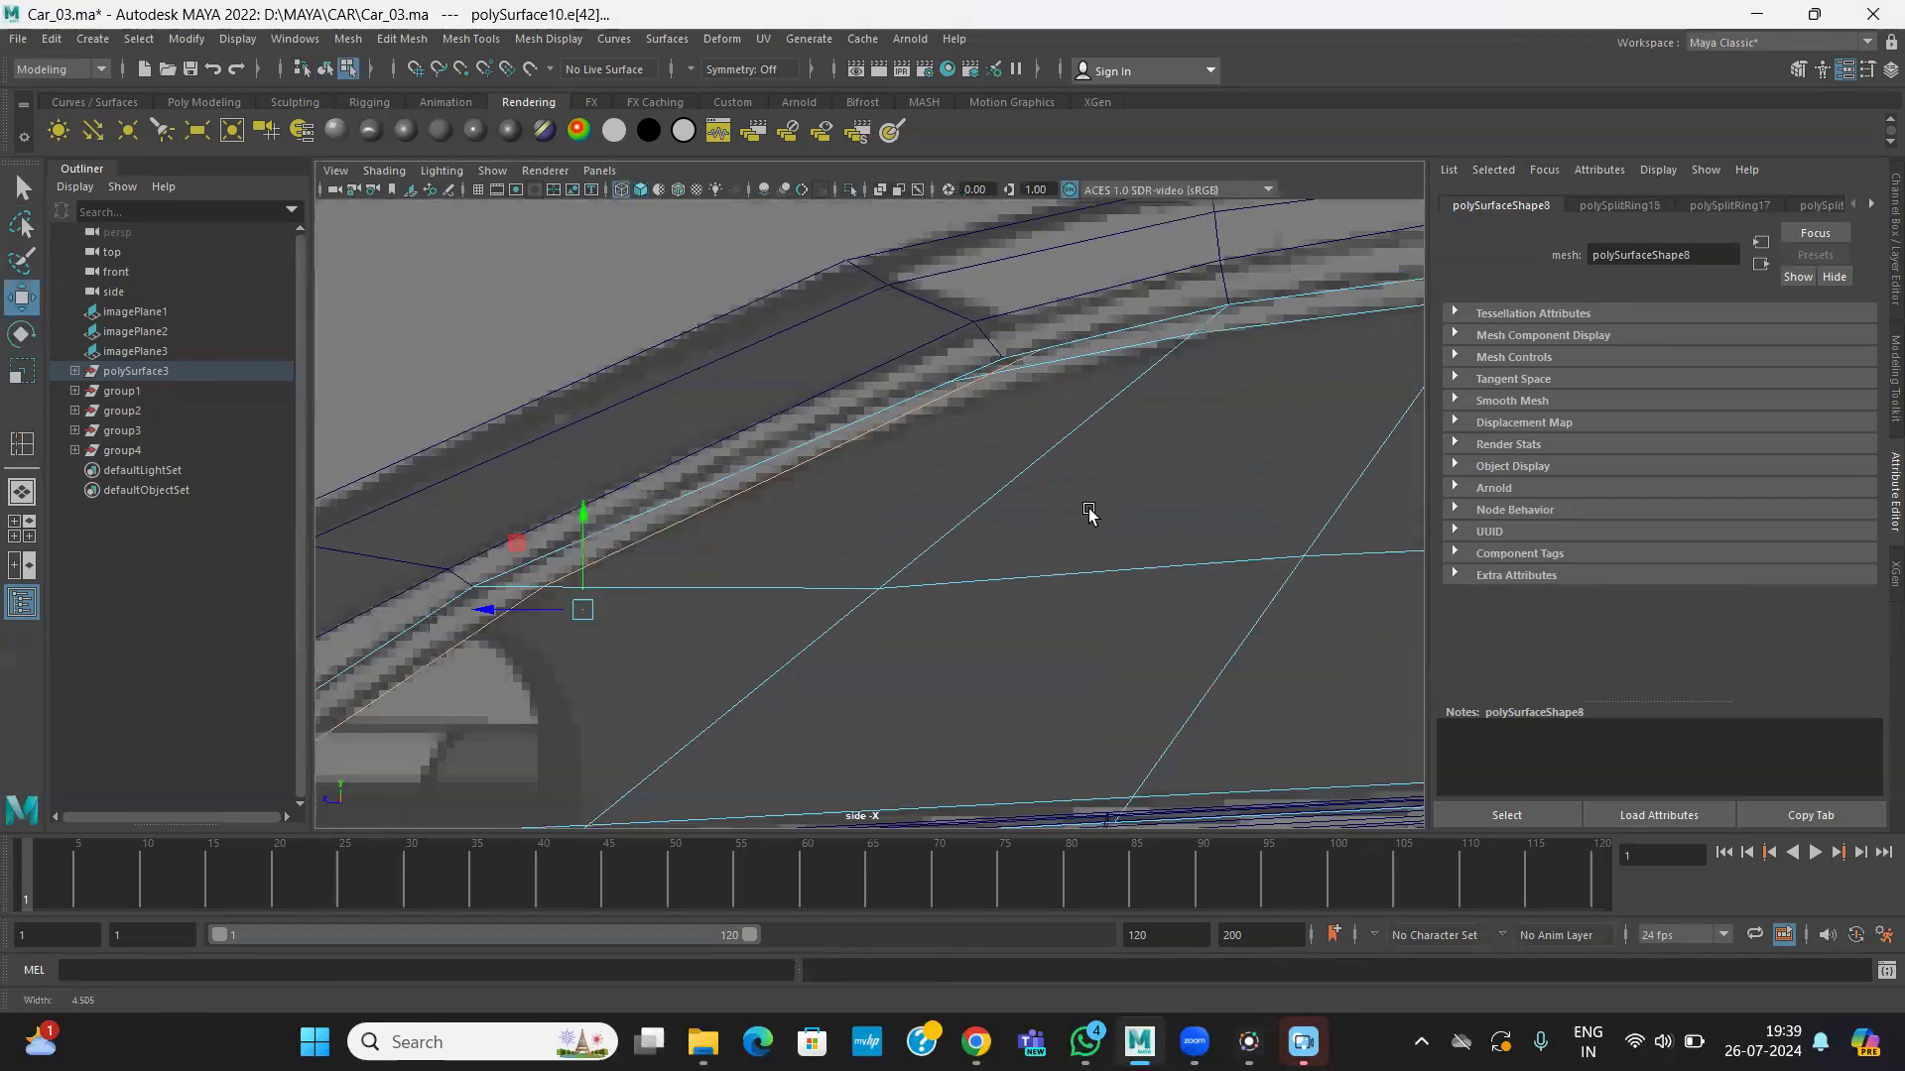
left_click(992, 377)
left_click(991, 376)
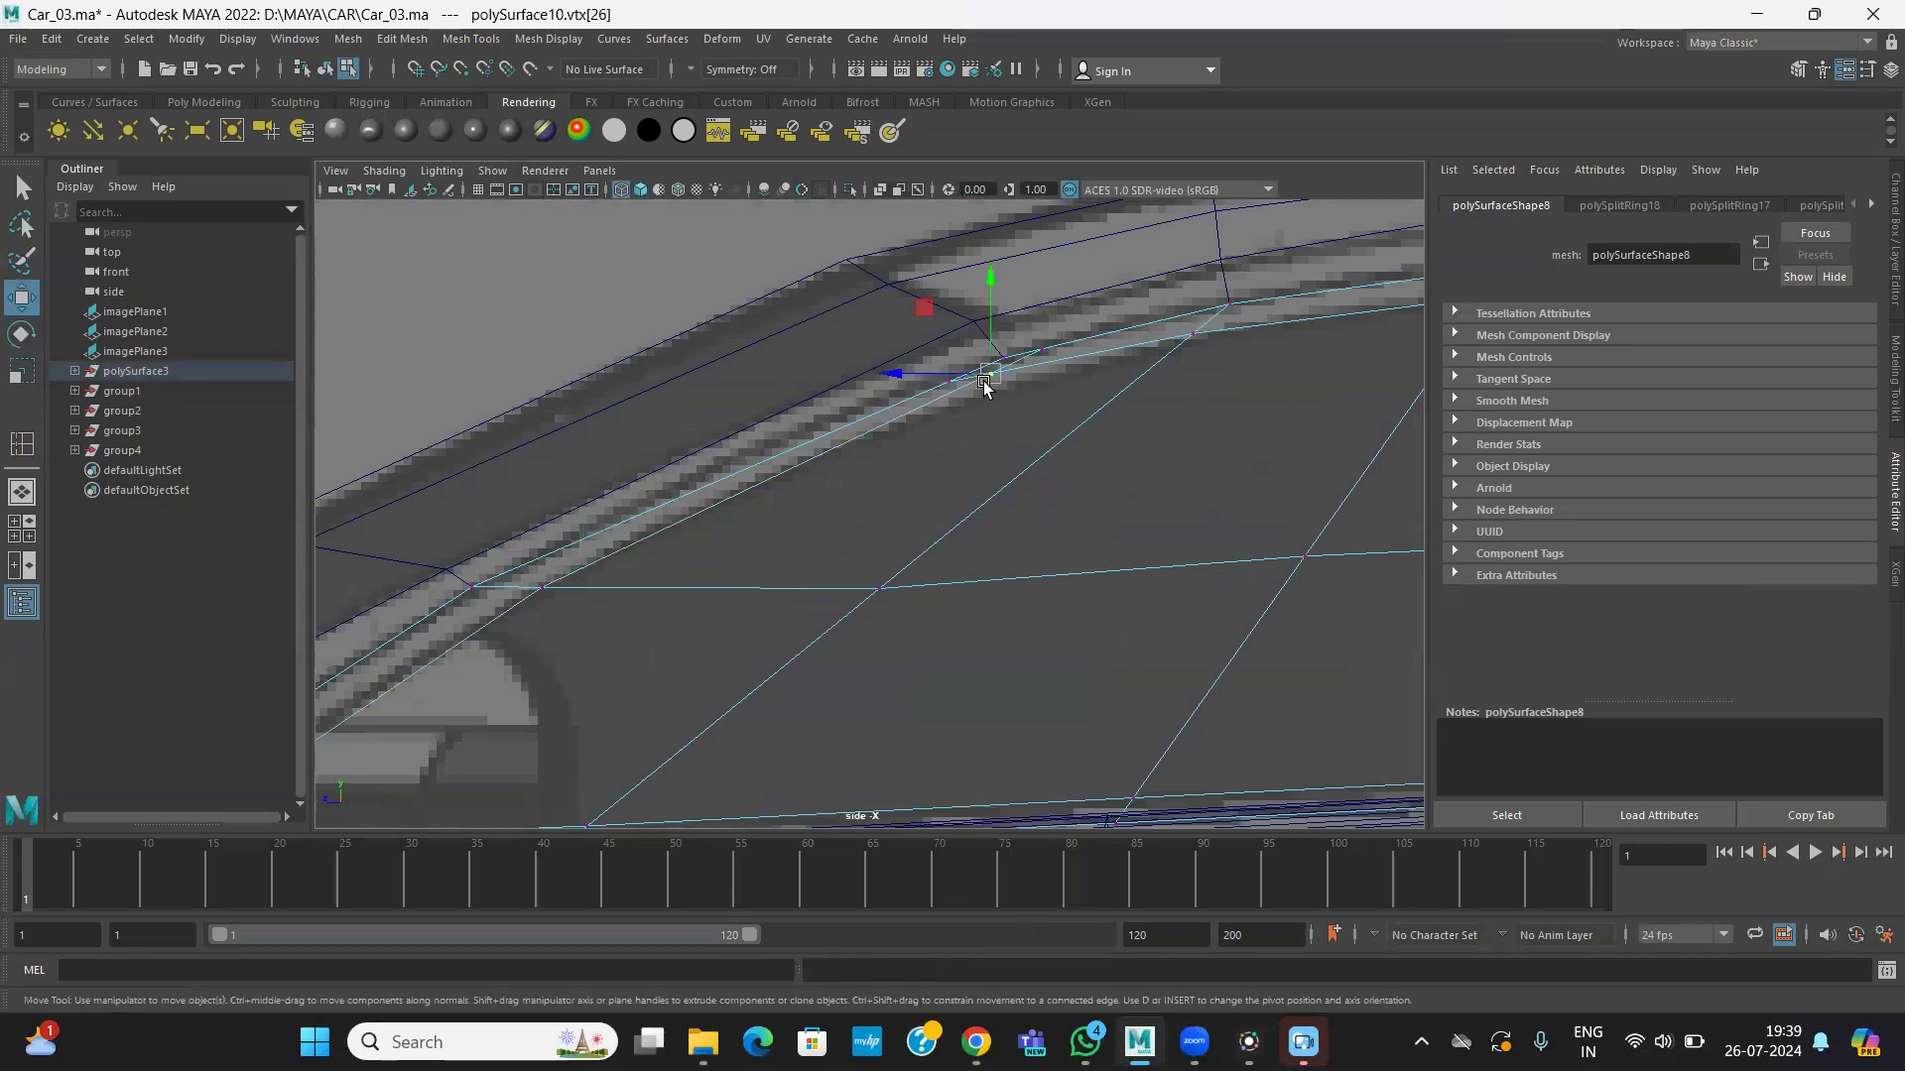
left_click_drag(982, 377, 1005, 390)
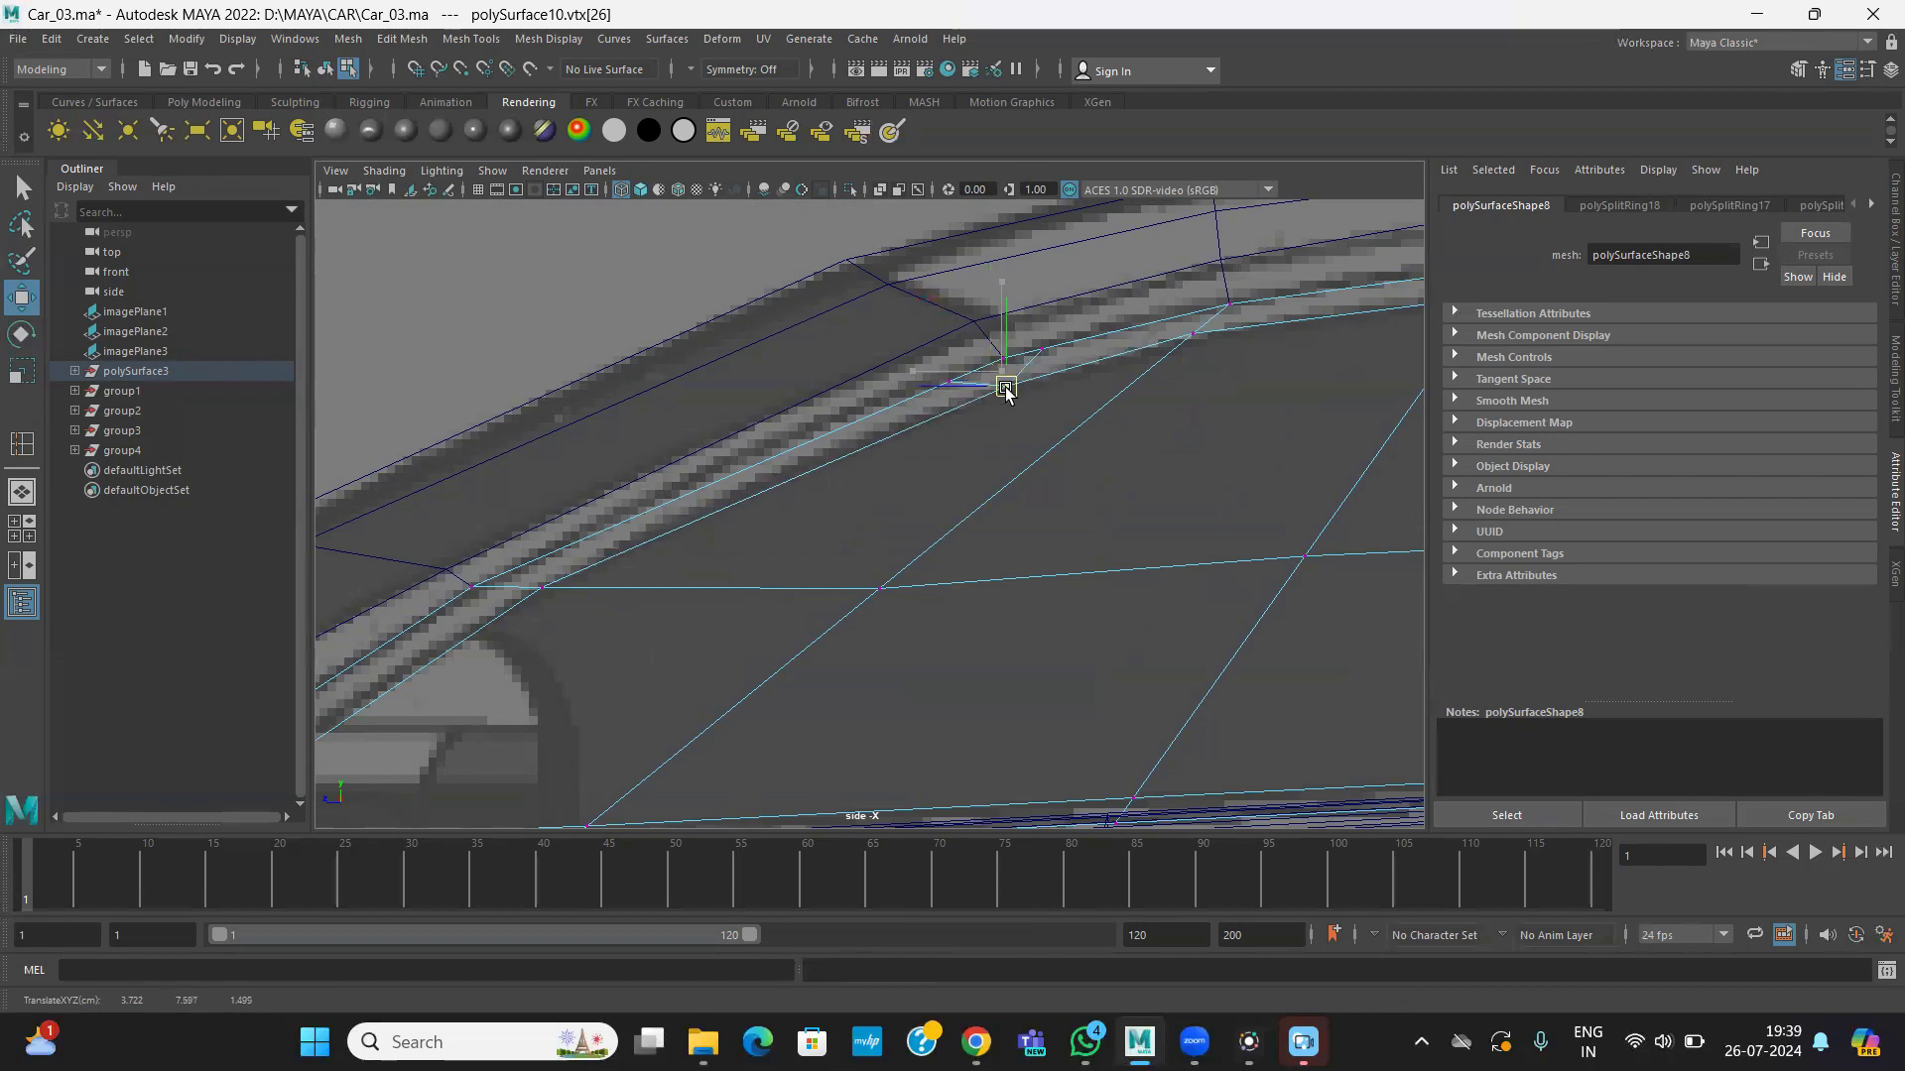
middle_click_drag(1107, 420, 945, 340, "alt")
left_click_drag(966, 350, 967, 344)
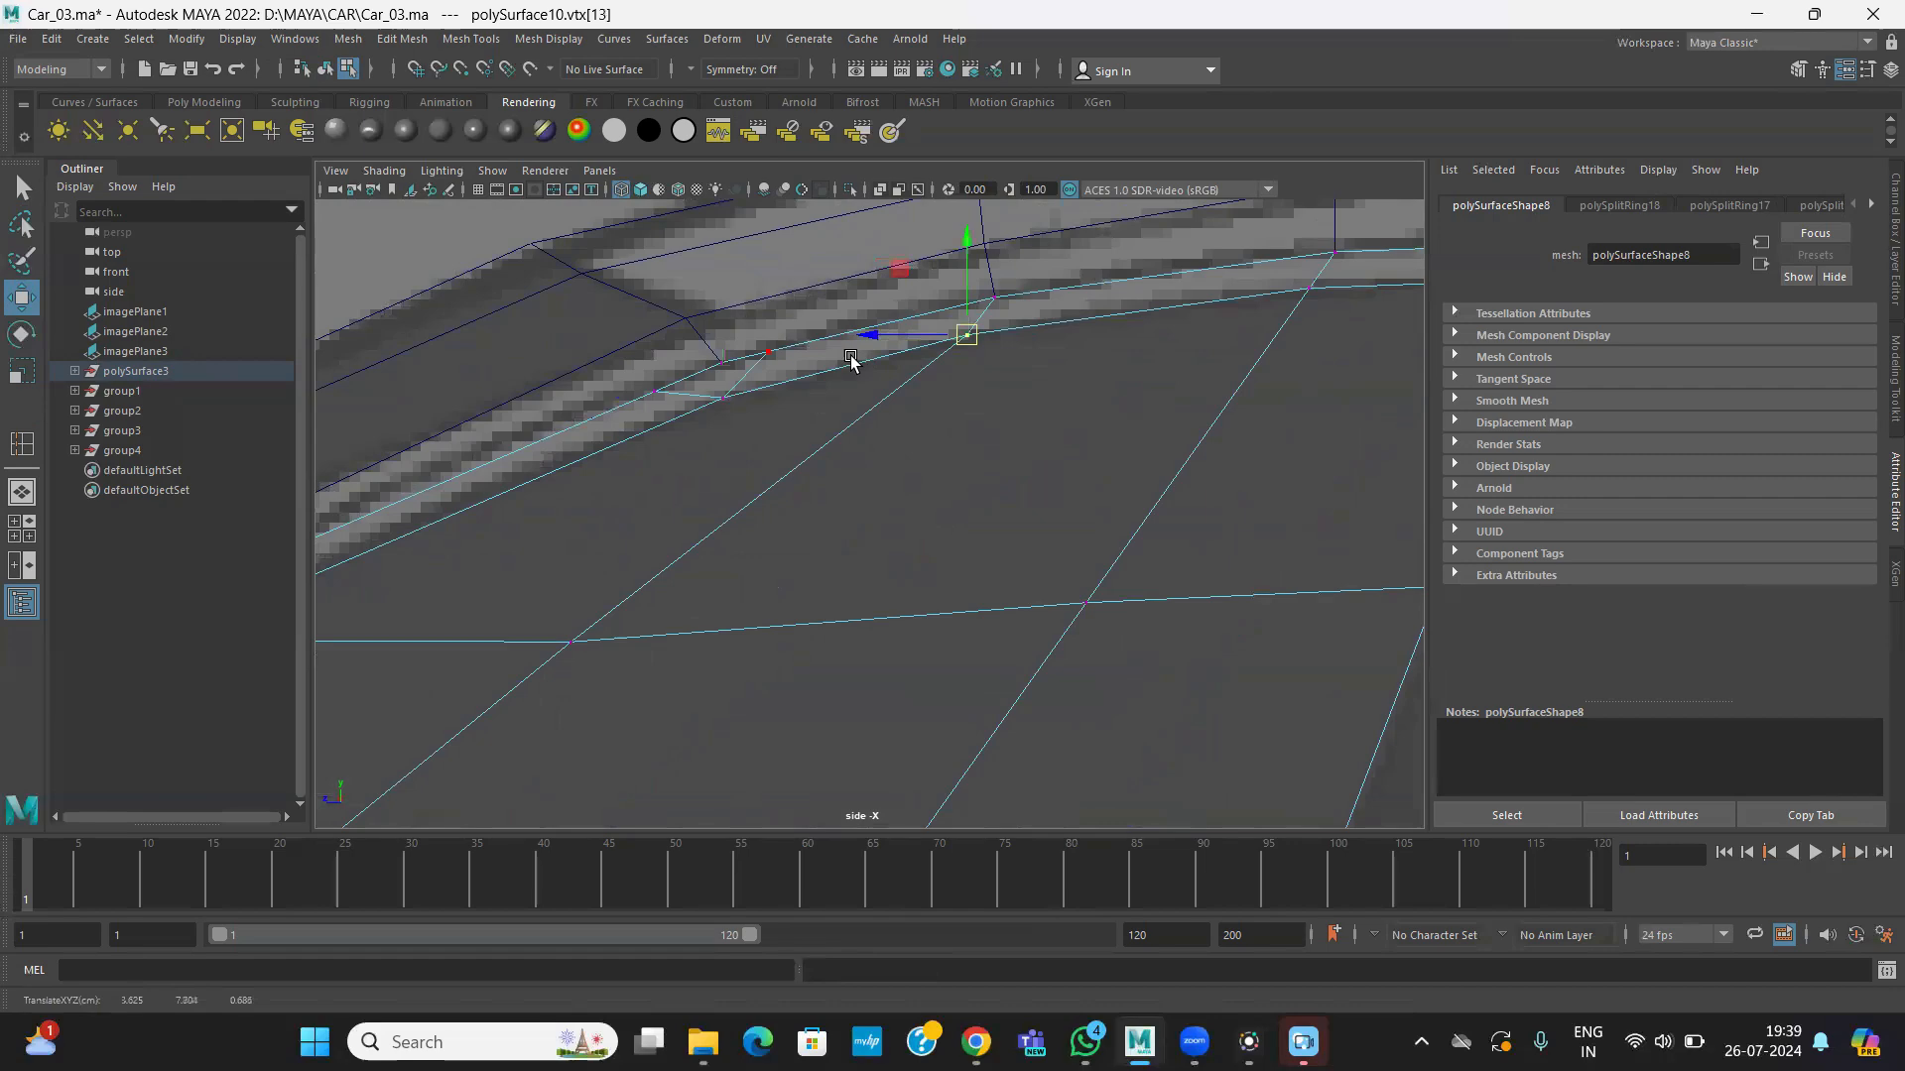
middle_click_drag(768, 372, 855, 381, "alt")
- Examine the adjusted window corner in the perspective view and return the window to object selection
key("space")
key("space")
left_click_drag(1003, 416, 966, 531, "alt")
scroll(1068, 455, "down", 5)
scroll(964, 516, "up", 4)
right_click_drag(950, 422, 1027, 372)
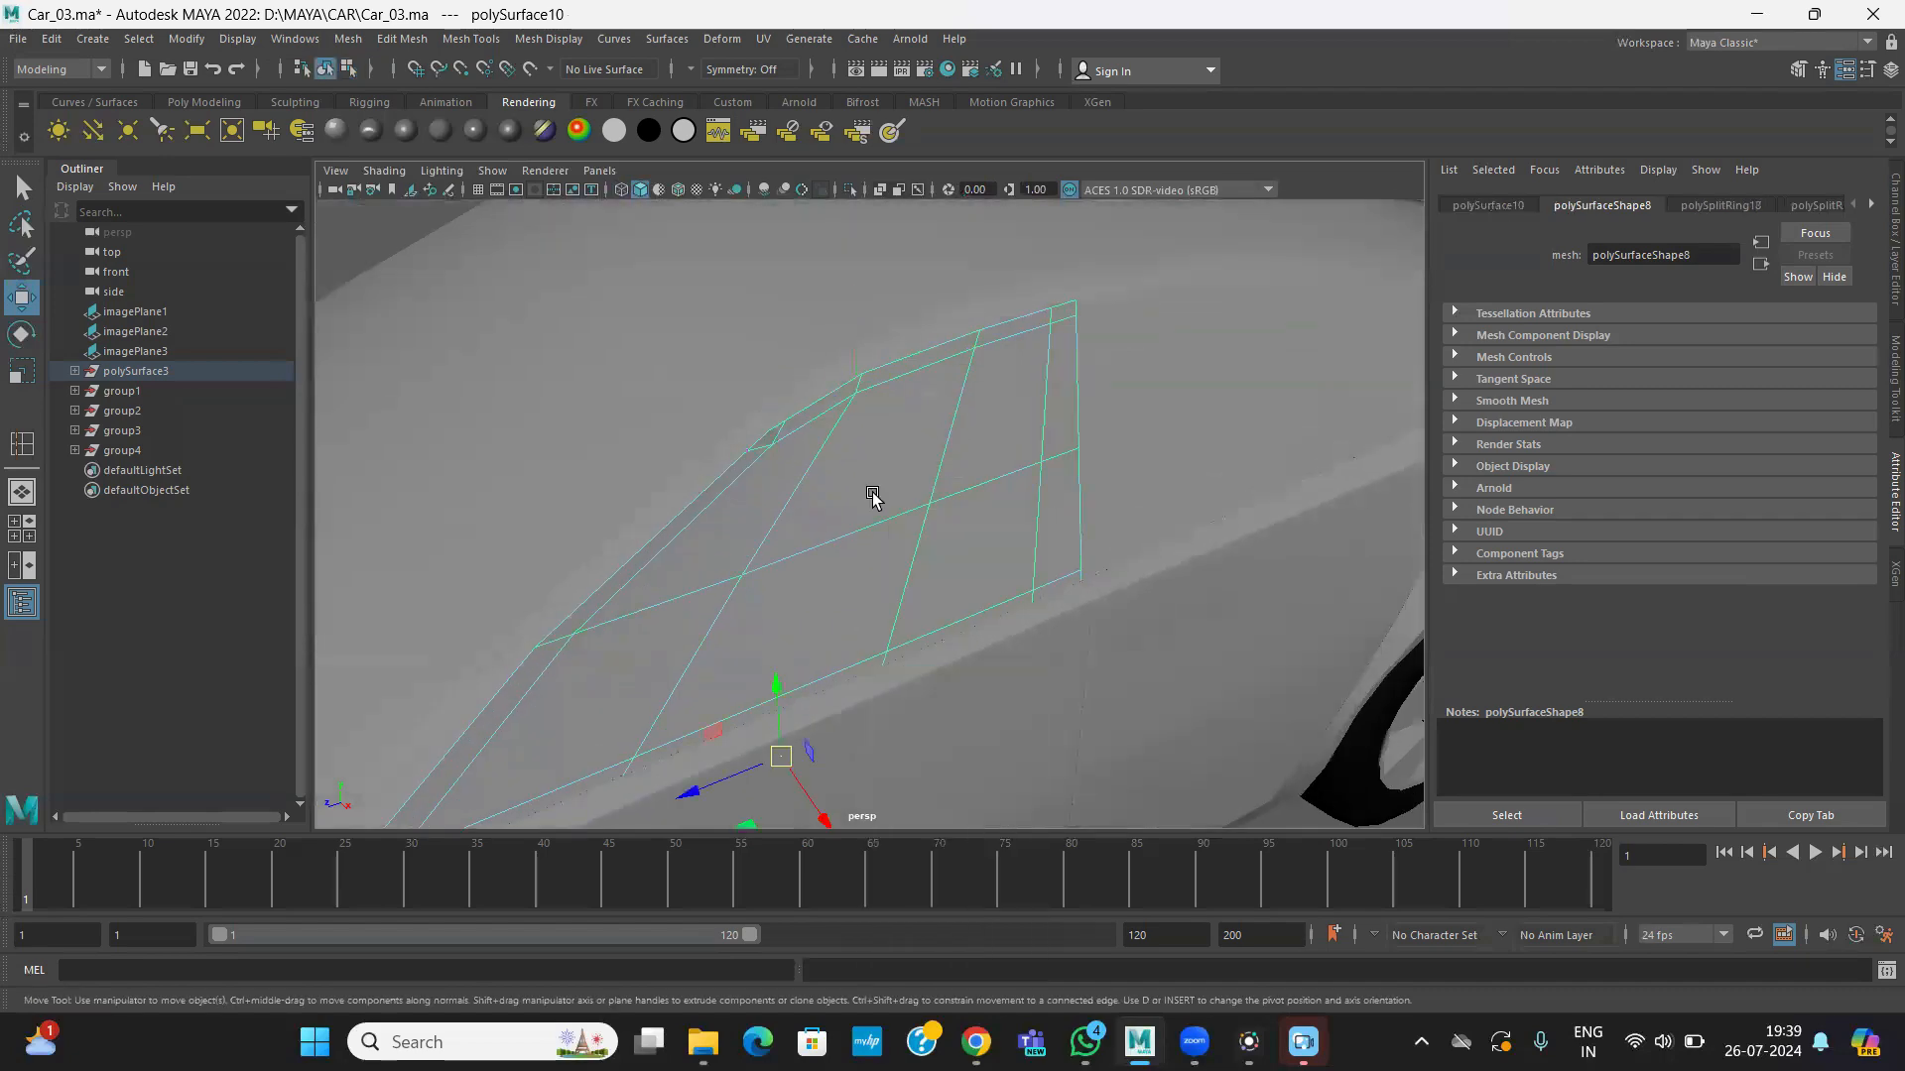
- Extract the front side window's inner pane faces from the surrounding frame faces, then return to object selection
middle_click_drag(872, 498, 939, 443, "alt")
left_click_drag(940, 442, 807, 421, "alt")
right_click_drag(753, 367, 756, 425)
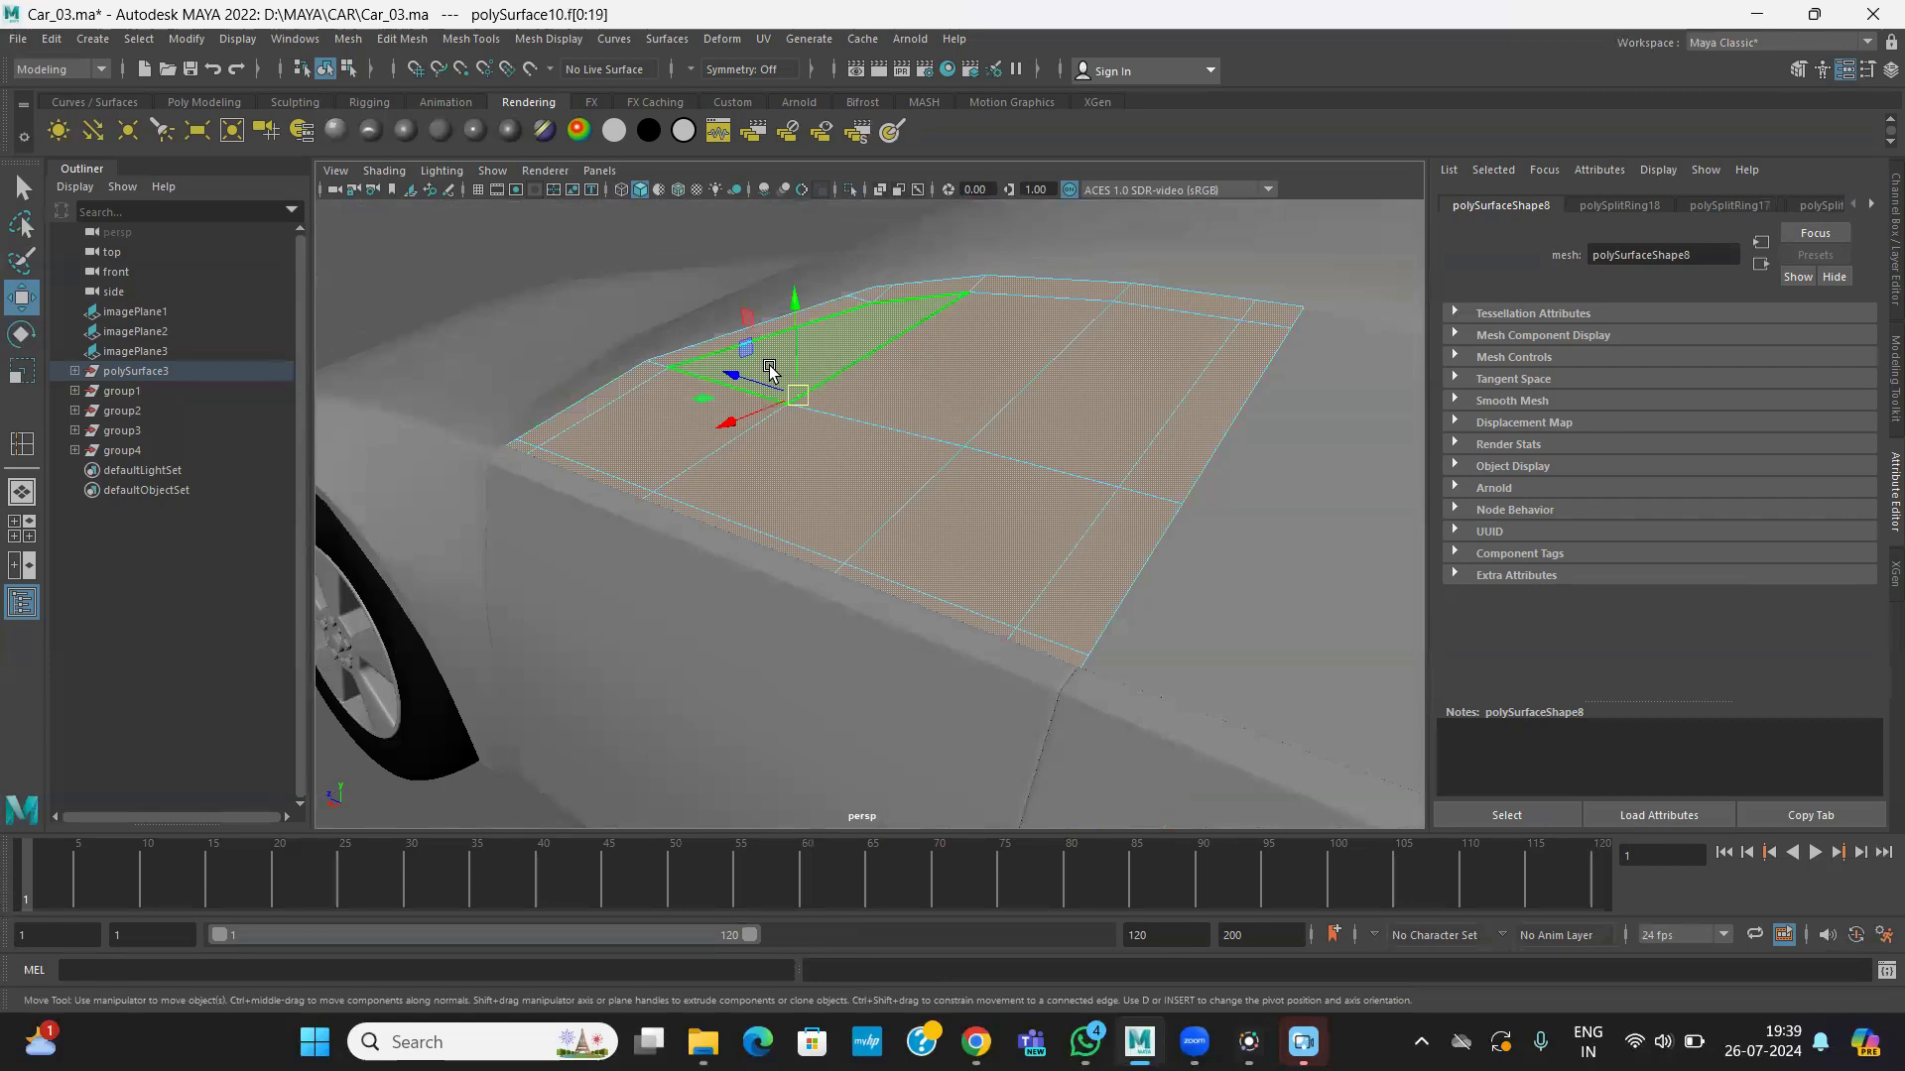
left_click(863, 327)
left_click(977, 336, "shift")
left_click(1138, 374, "shift")
left_click(871, 510, "shift")
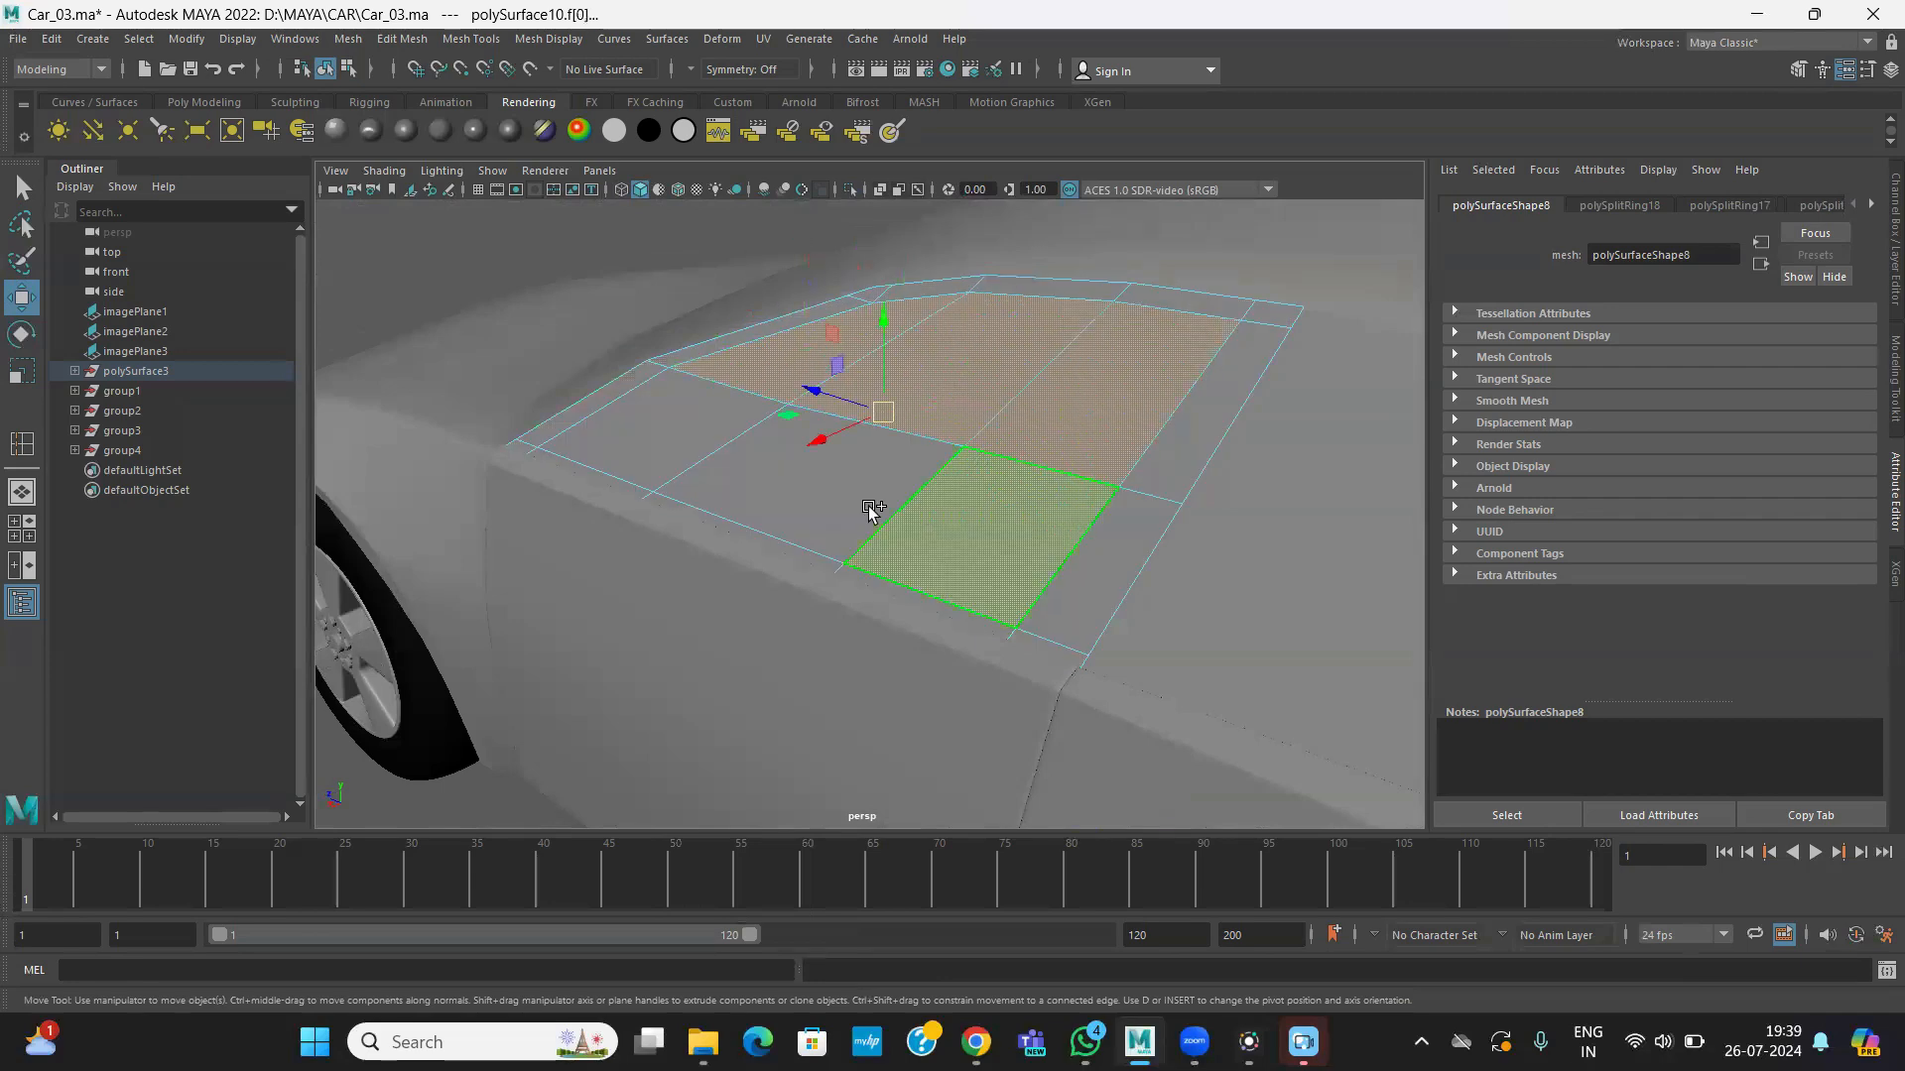
left_click(659, 446, "shift")
key("space")
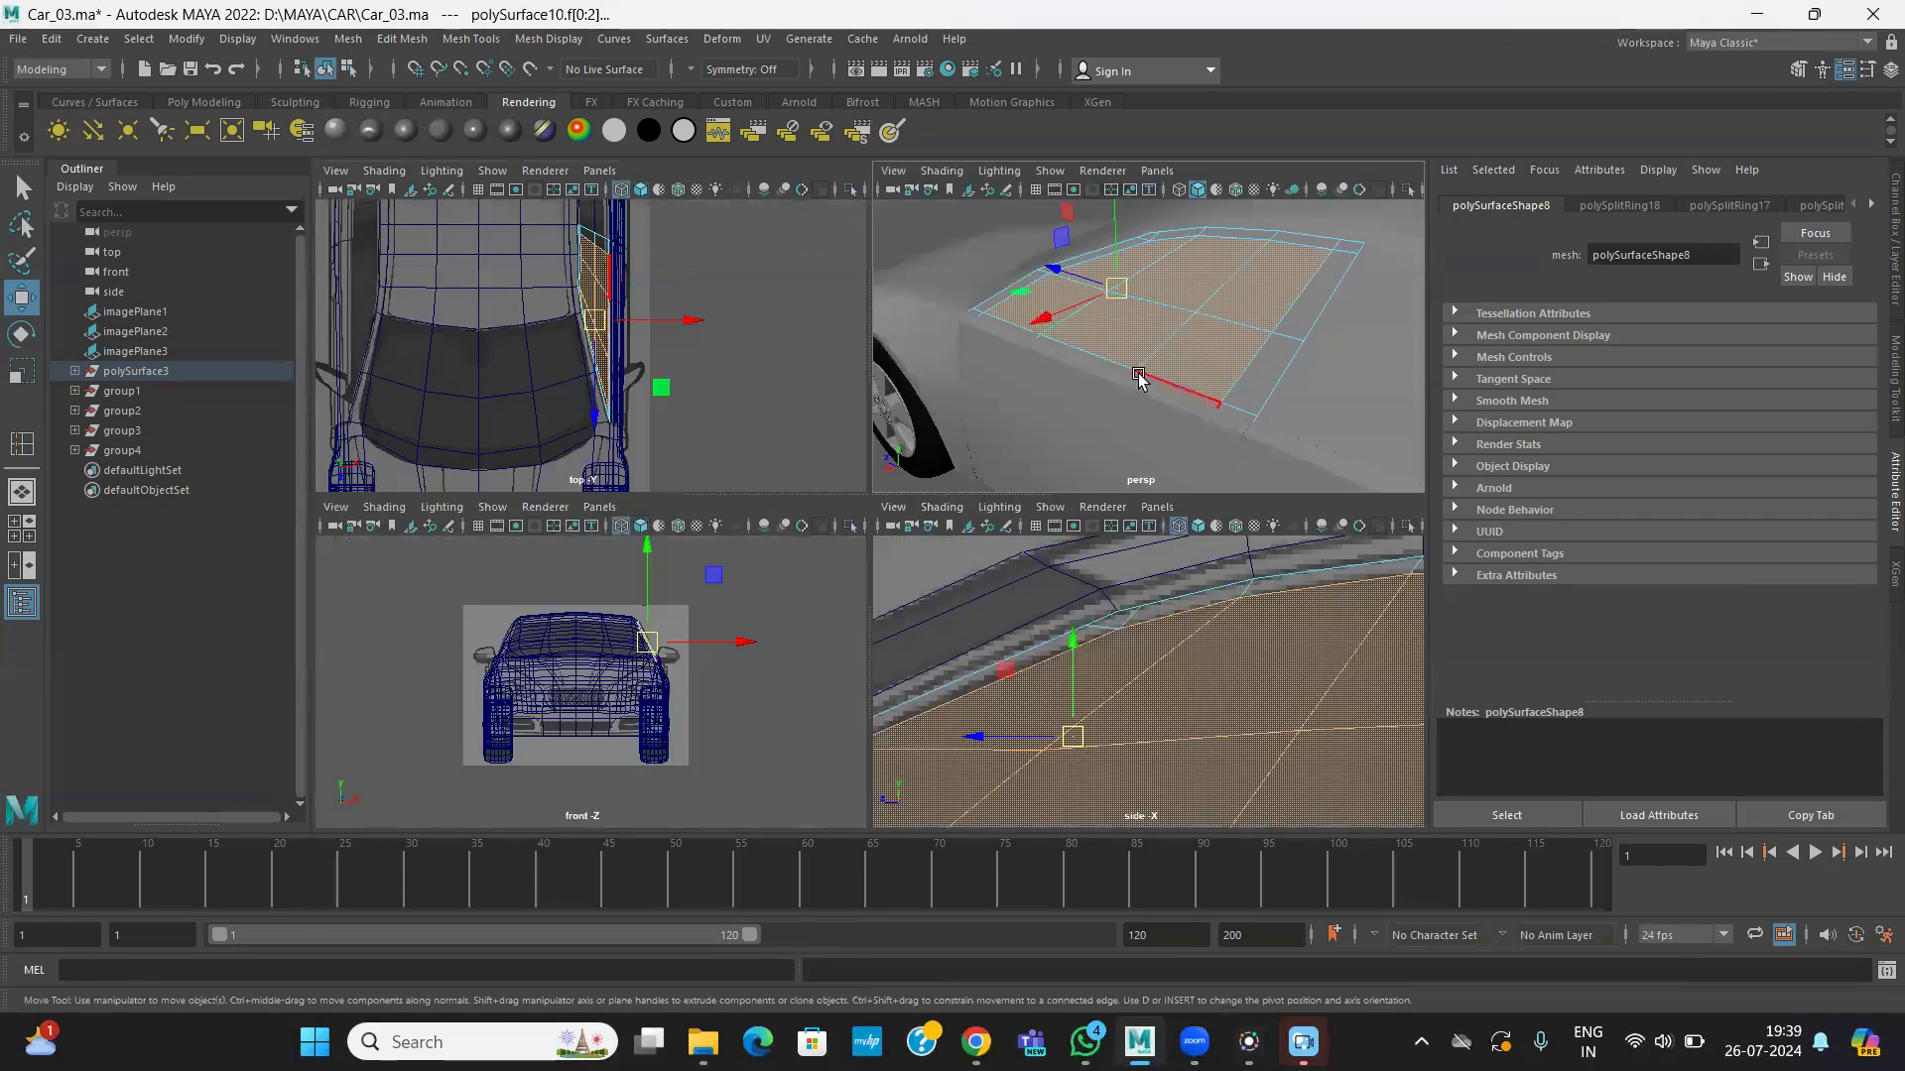
key("space")
mouse_move(988, 517)
left_mouse_down("alt")
mouse_move(909, 514)
mouse_move(992, 514)
left_mouse_up("alt")
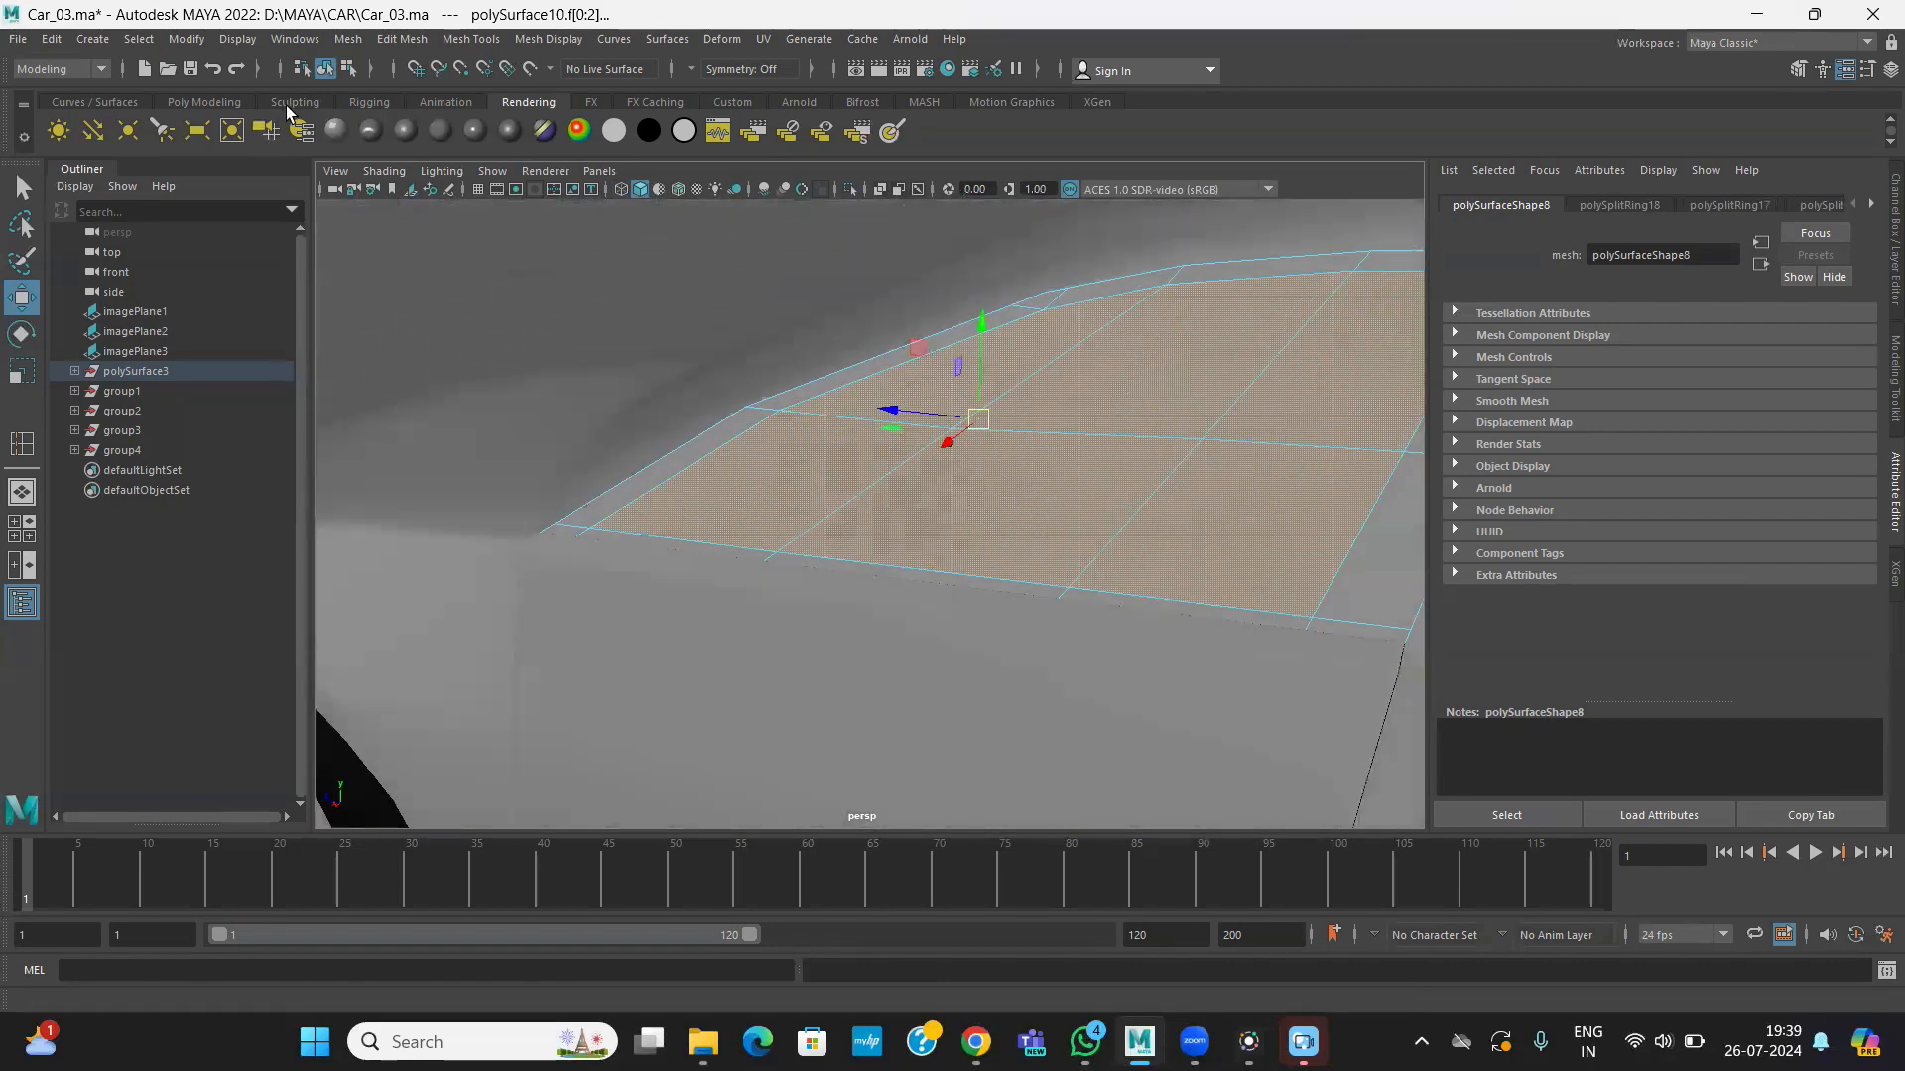
left_click(405, 40)
left_click(437, 599)
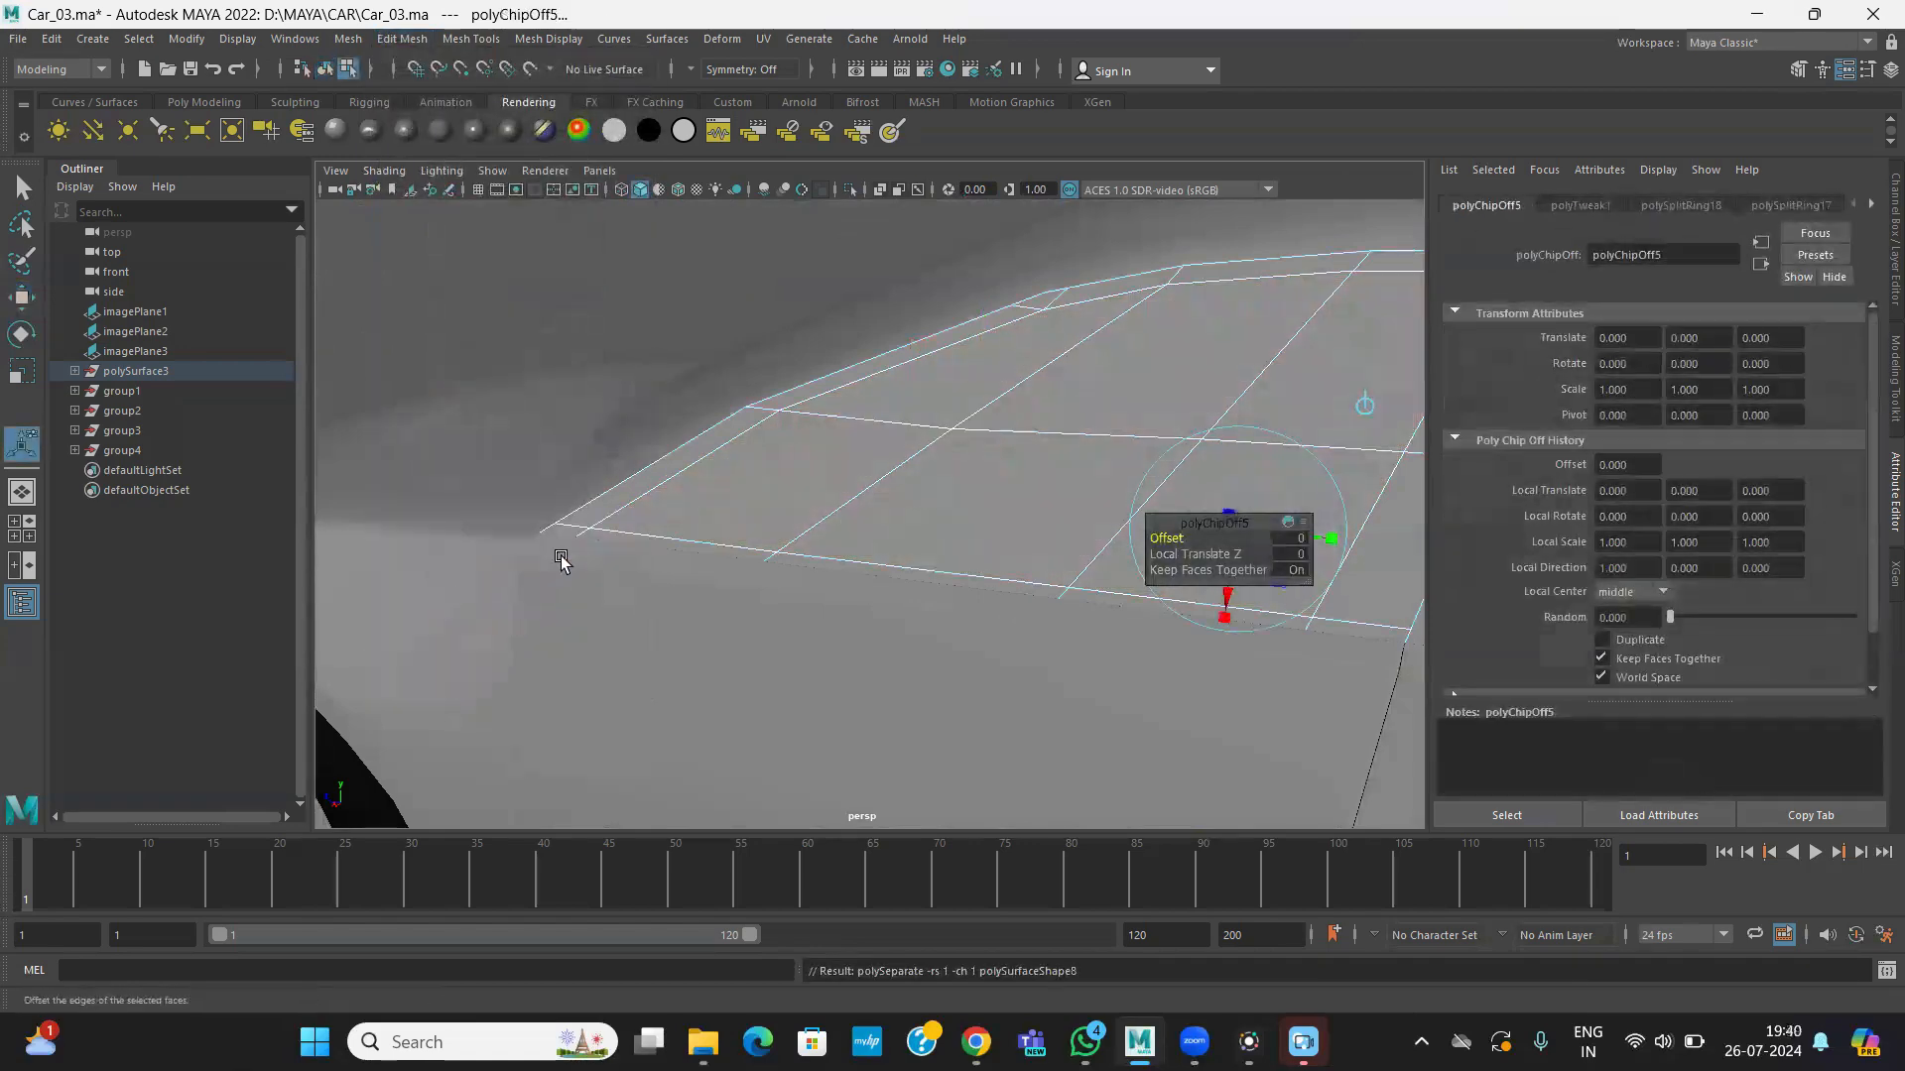
right_click_drag(789, 427, 895, 407)
- Extrude the separated front window frame with a local Z translation of 0.05
left_click_drag(864, 460, 676, 461, "alt")
scroll(678, 461, "up", 3)
left_click(764, 315)
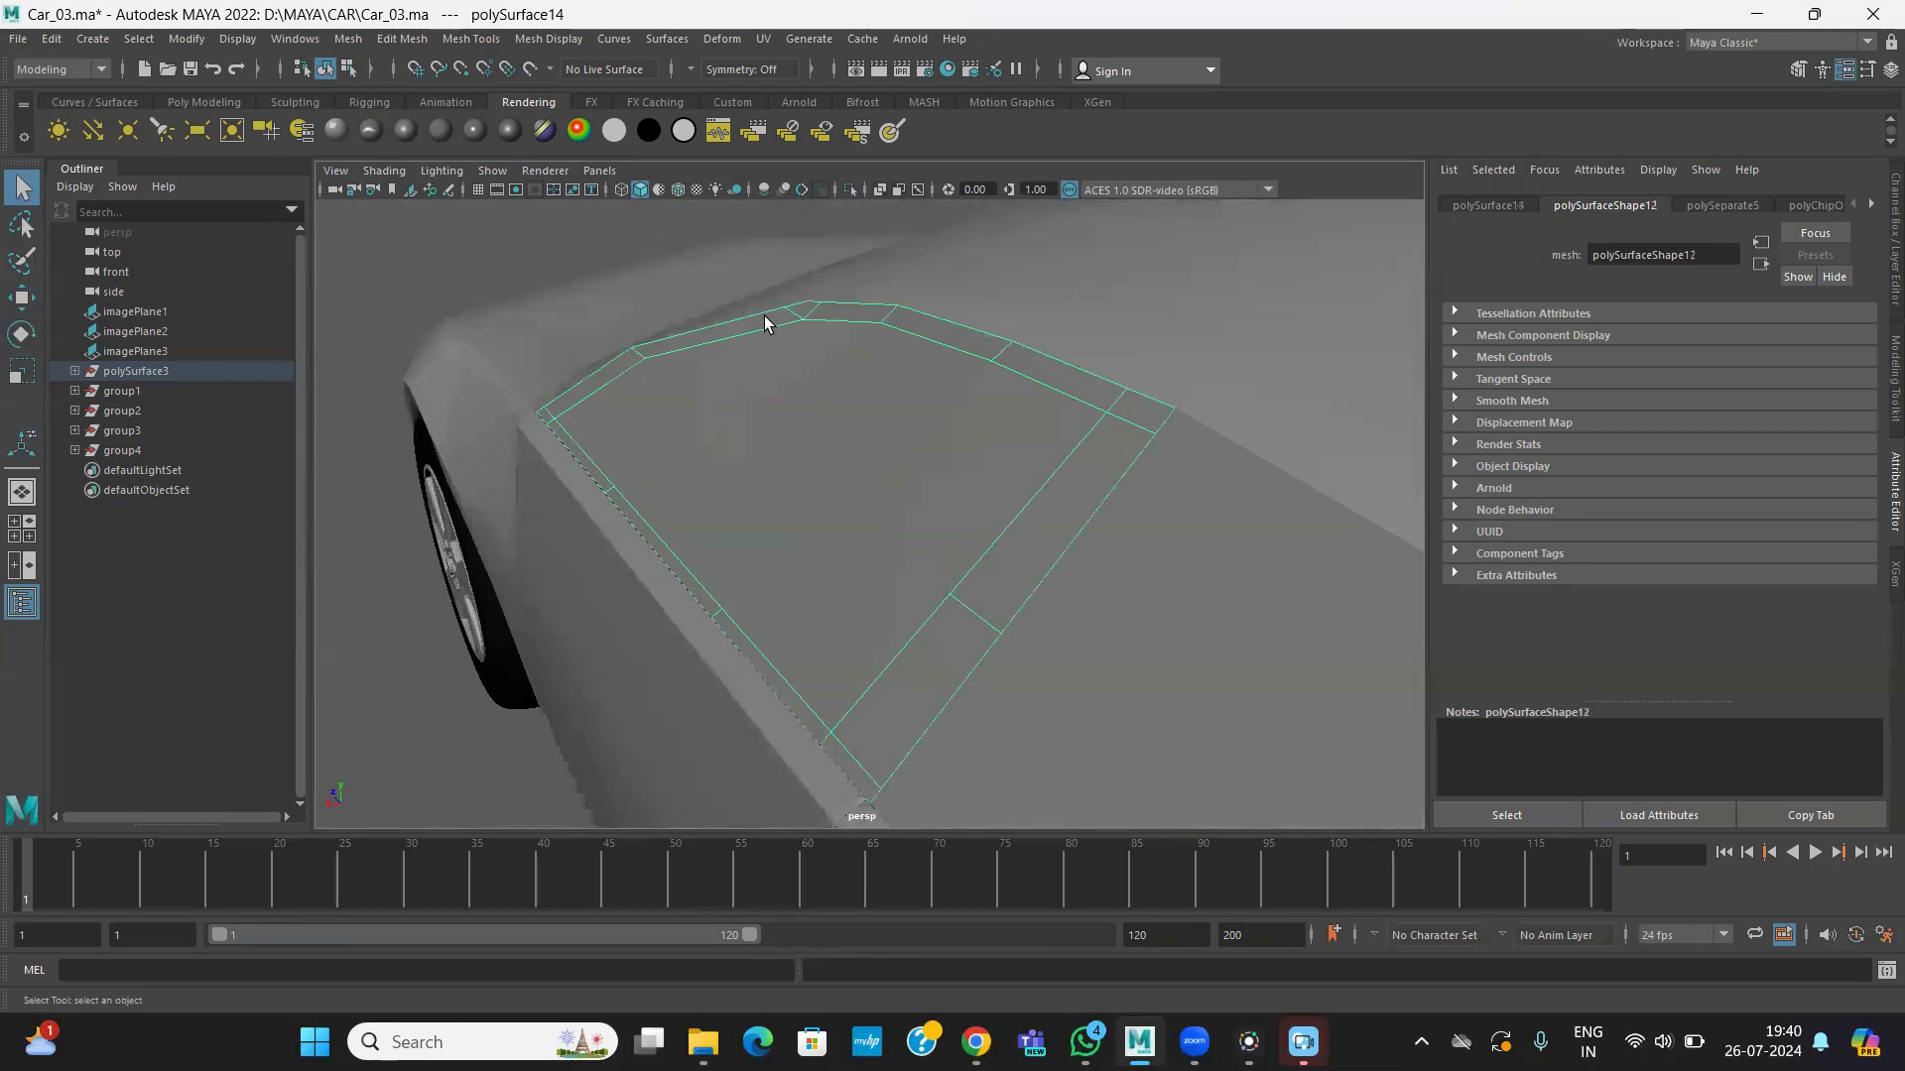
left_click_drag(842, 548, 791, 562, "alt")
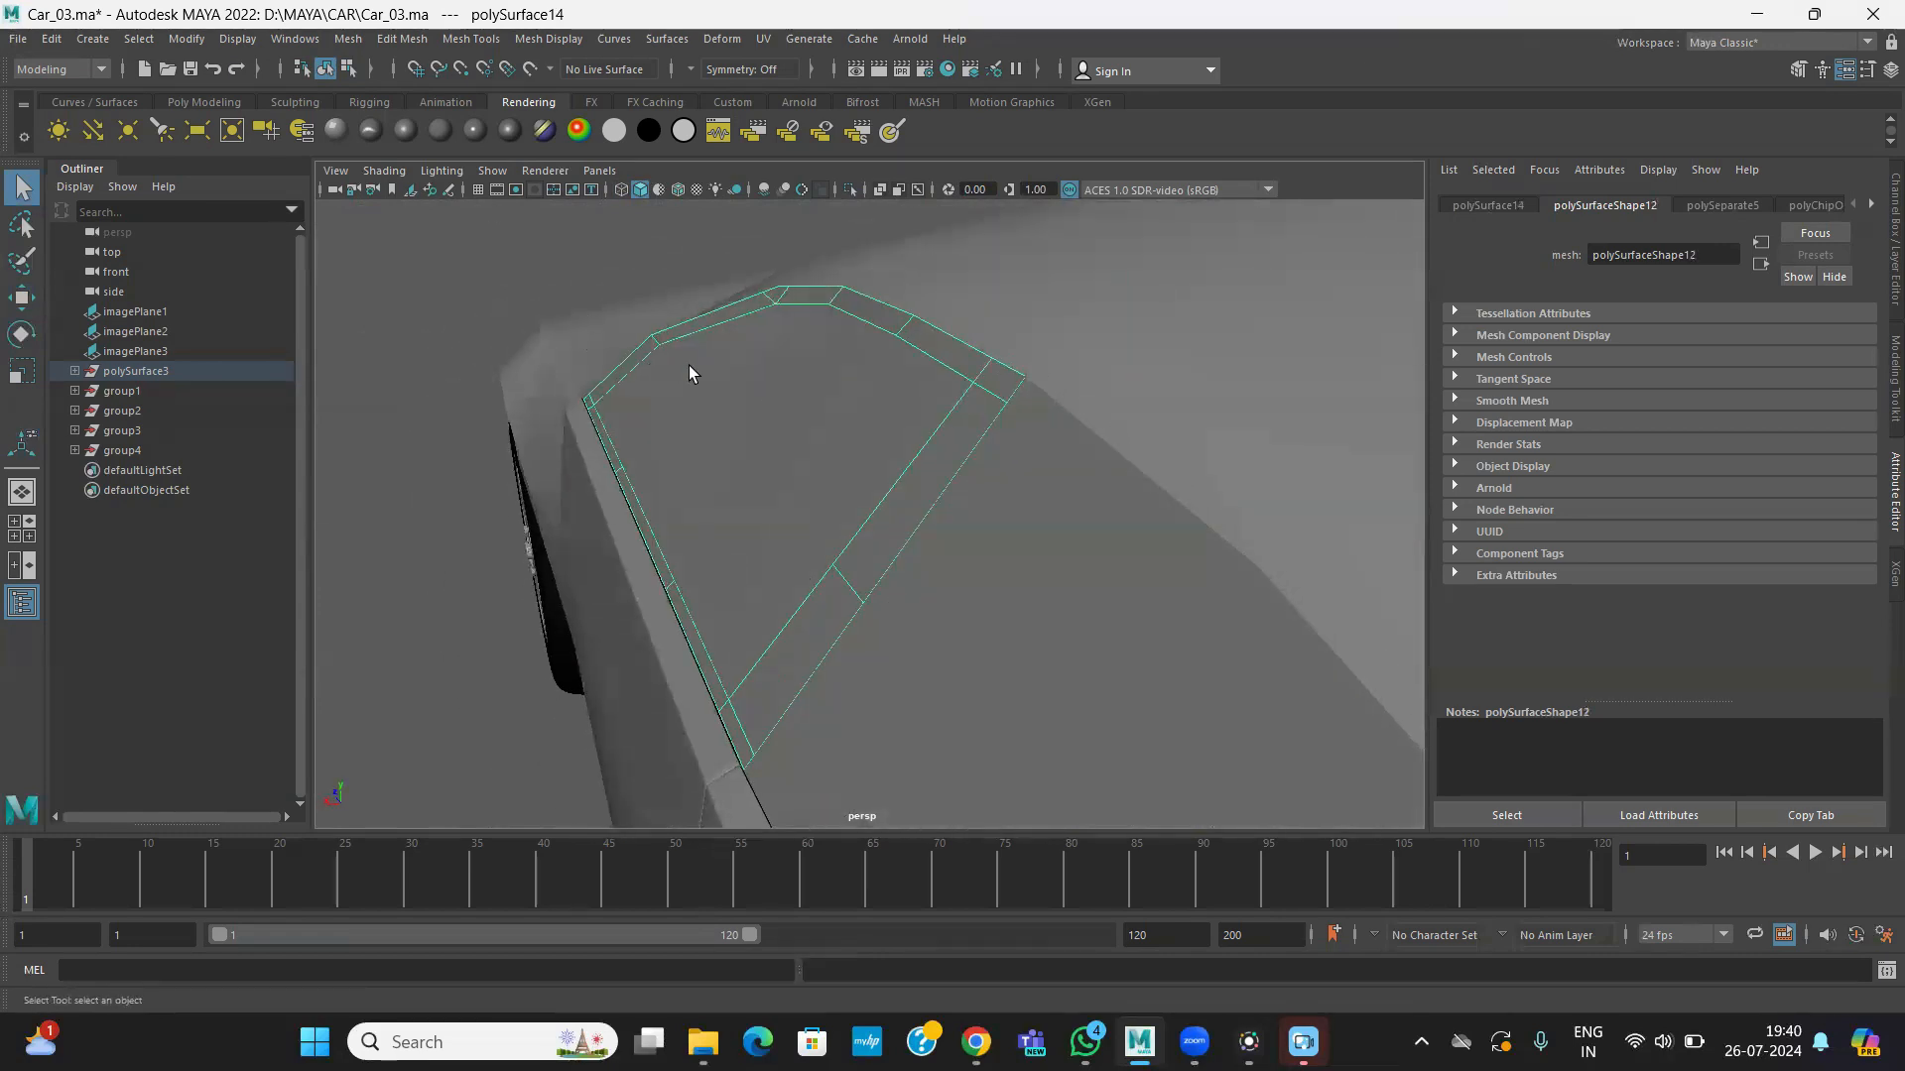
left_click(395, 41)
left_click(426, 224)
left_click_drag(733, 406, 781, 399, "alt")
left_click_drag(738, 339, 730, 335)
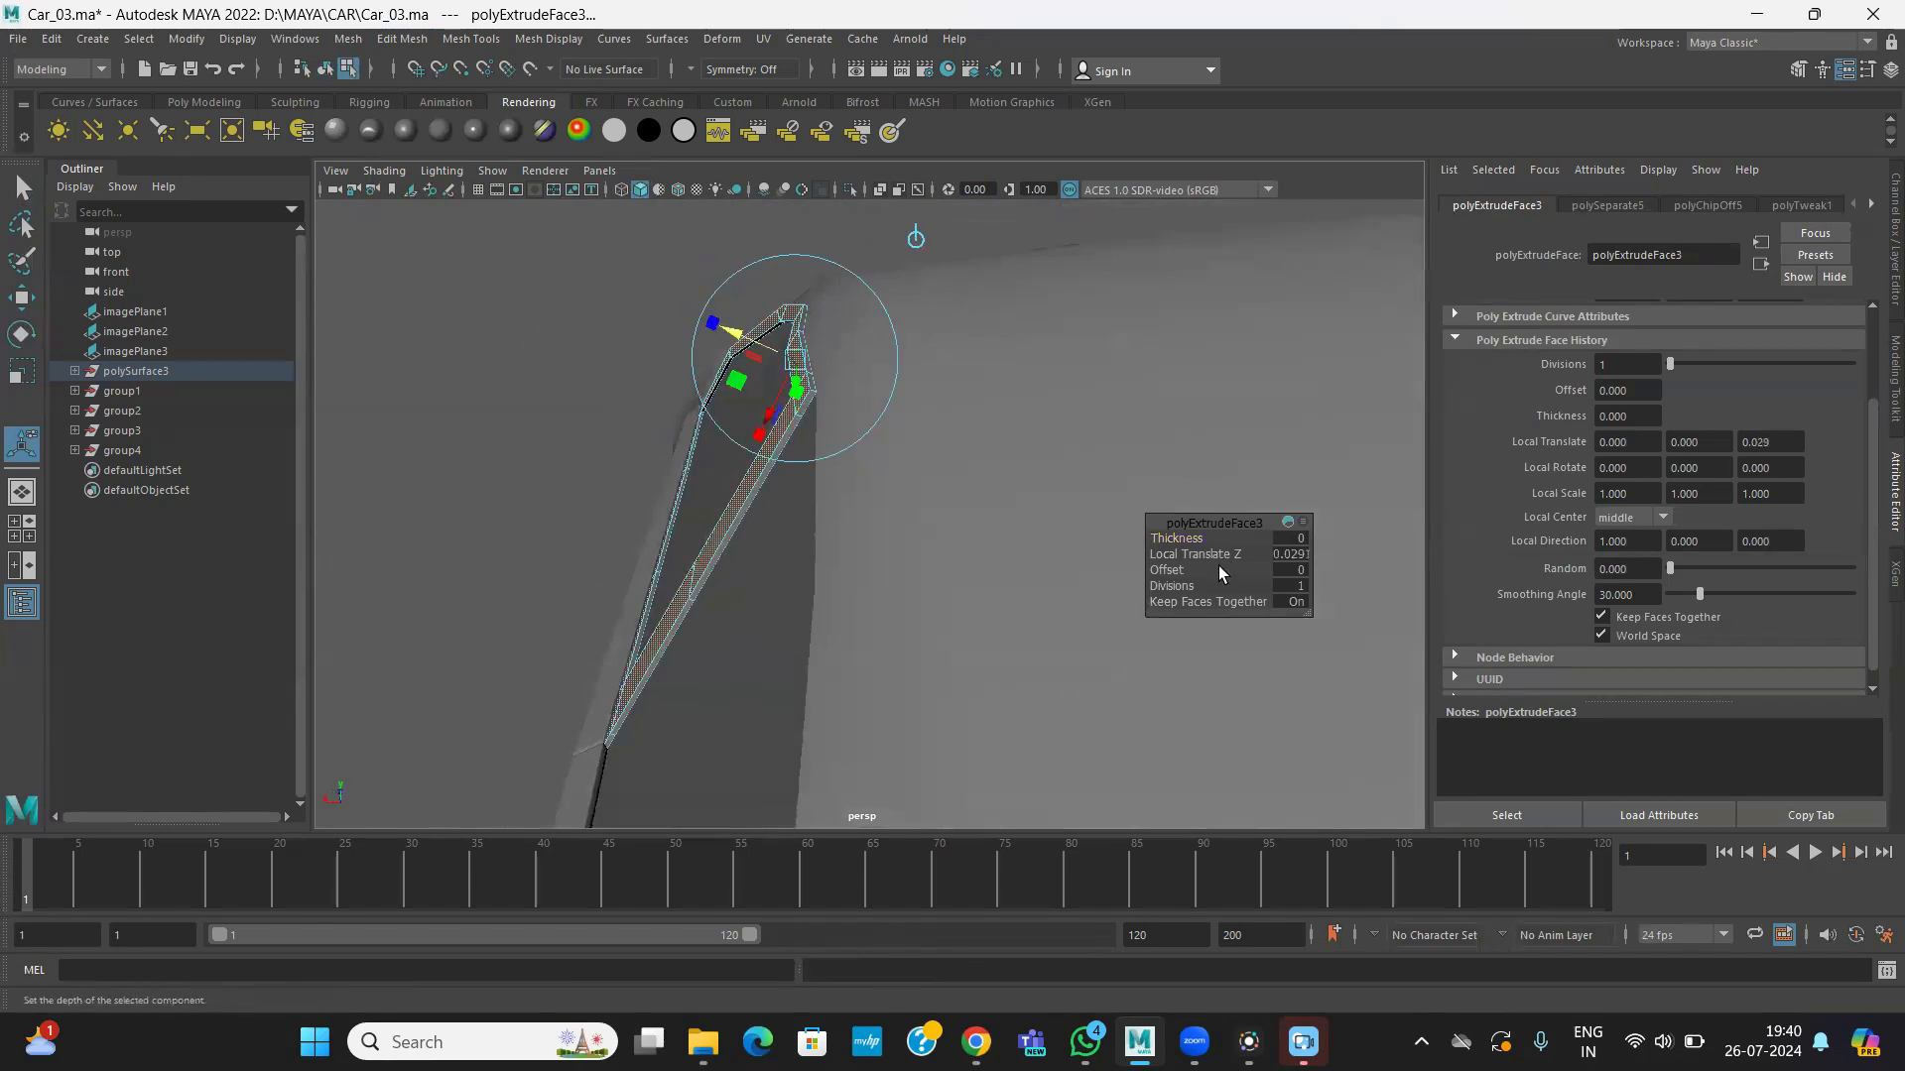
left_click(1293, 553)
type(".05")
key("Return")
- Assign a new Phong material to the window's inner pane, making it nearly black and slightly transparent
left_click_drag(952, 599, 869, 590, "alt")
left_click_drag(795, 463, 859, 383, "alt")
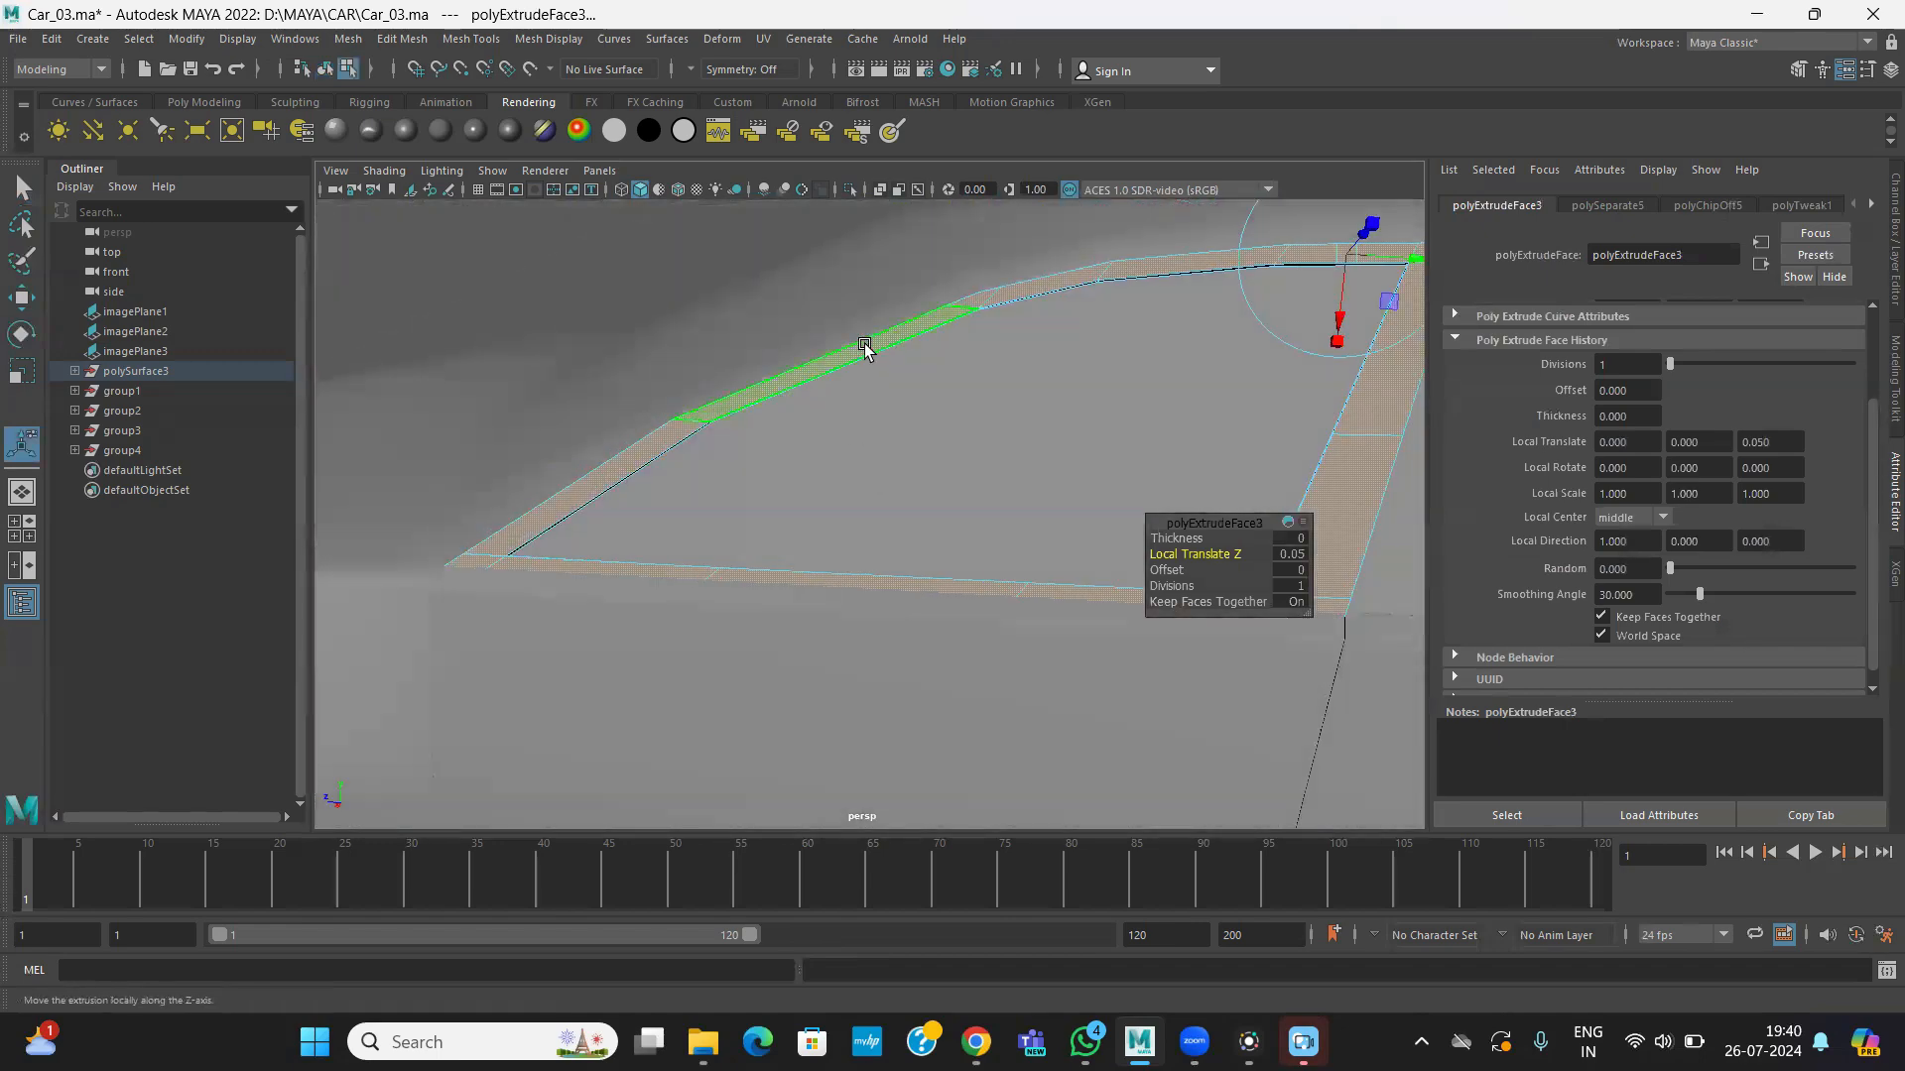
right_click_drag(866, 345, 922, 315)
left_click(905, 457)
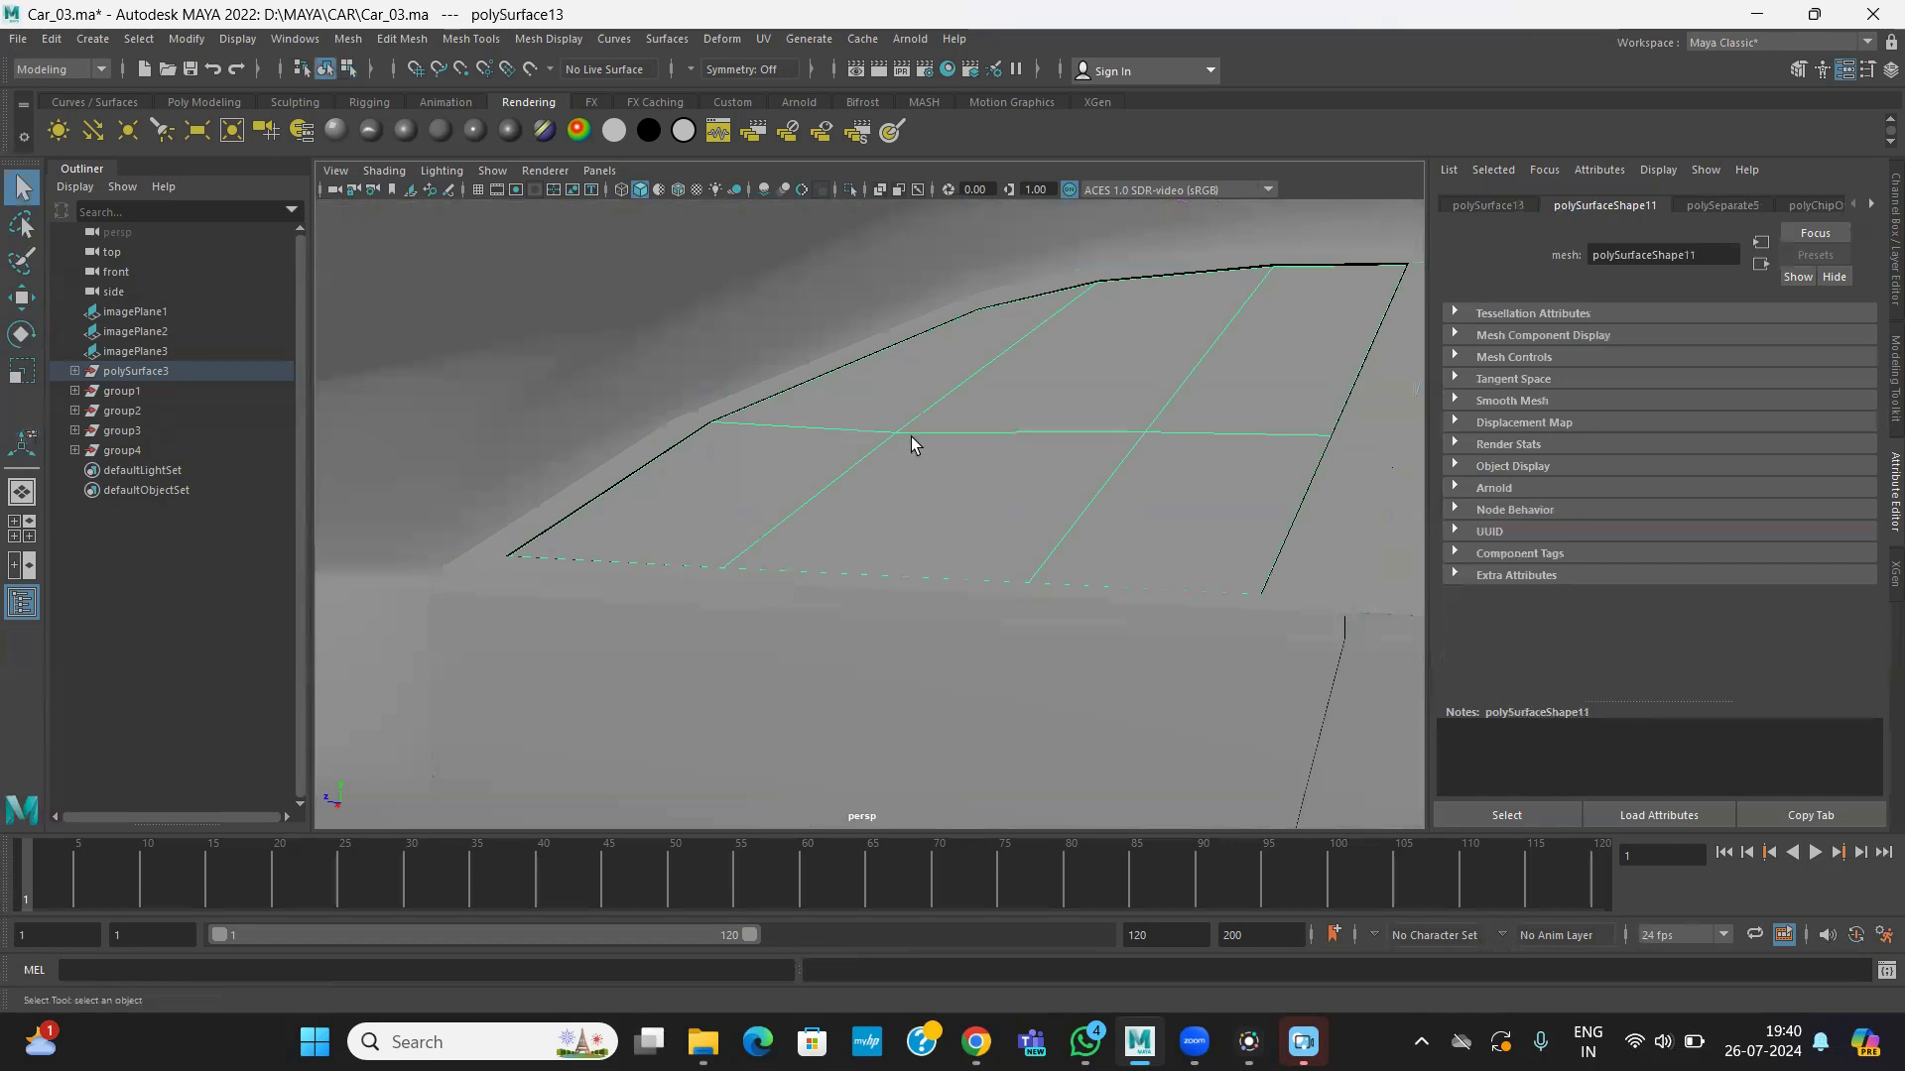
left_click(467, 130)
left_click_drag(1671, 448, 1672, 426)
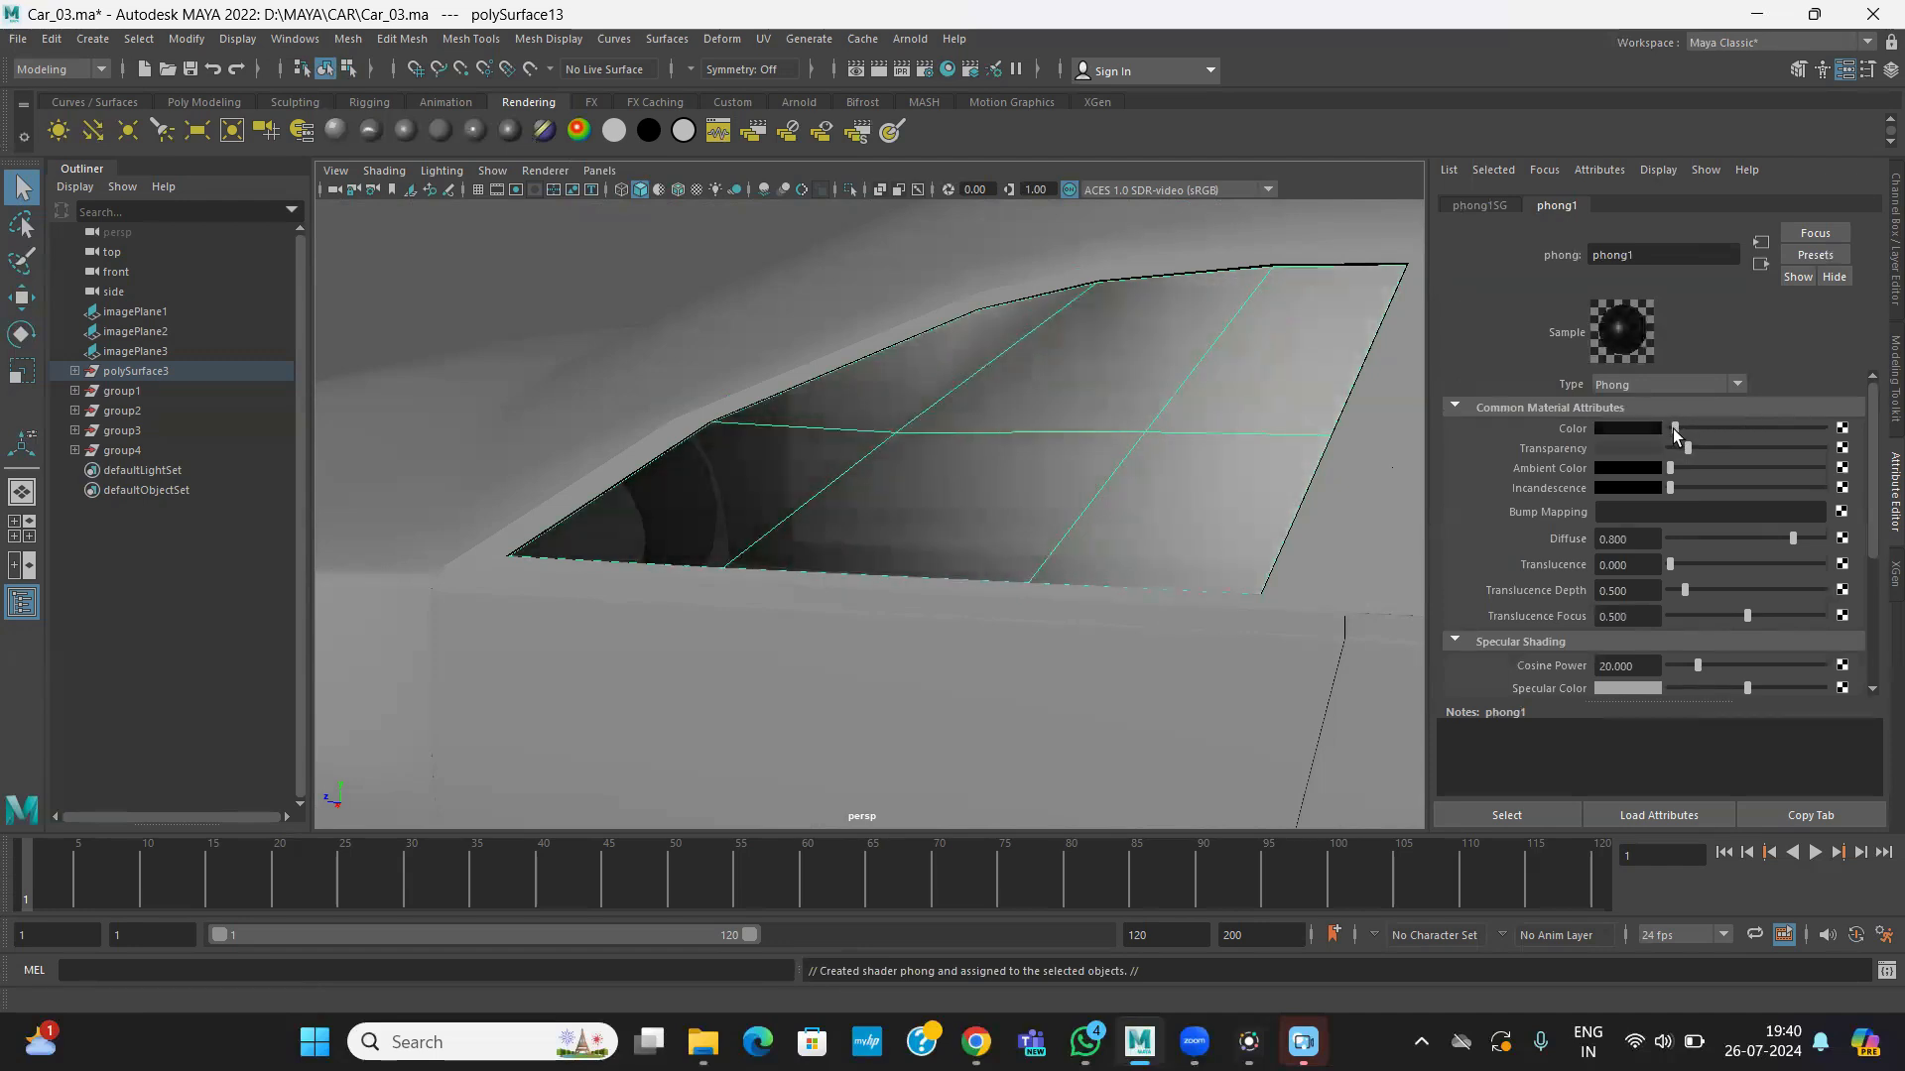
left_click_drag(846, 520, 890, 533, "alt")
left_click(998, 494)
left_click_drag(998, 494, 883, 516, "alt")
scroll(883, 516, "down", 1)
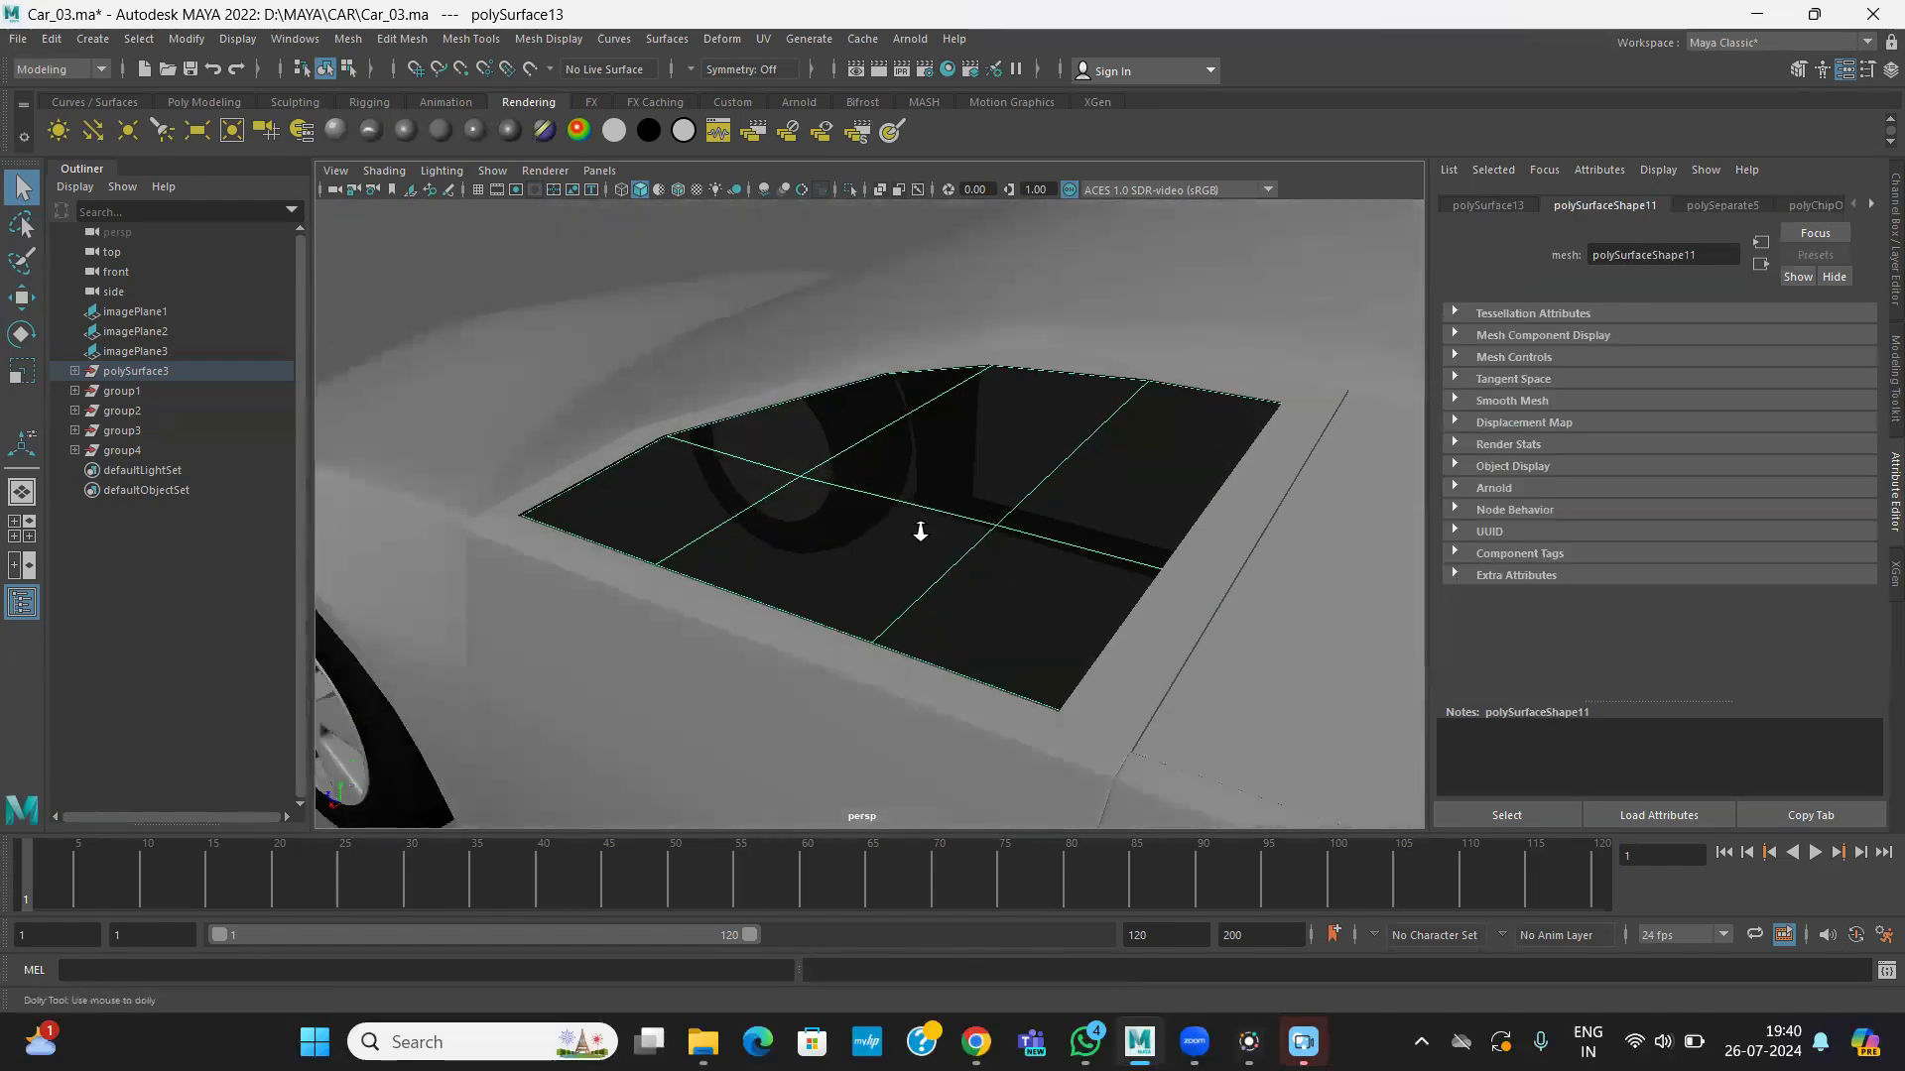
- Assign a black material to the frame around the front side window
scroll(883, 516, "up", 1)
left_click(1173, 342)
left_click_drag(1187, 451, 1022, 538, "alt")
middle_click_drag(1024, 539, 977, 555, "alt")
left_click_drag(977, 556, 1012, 480, "alt")
right_click_drag(1014, 482, 1014, 1030)
right_click_drag(1192, 976, 1184, 990)
left_click(669, 261)
left_click_drag(610, 320, 829, 389, "alt")
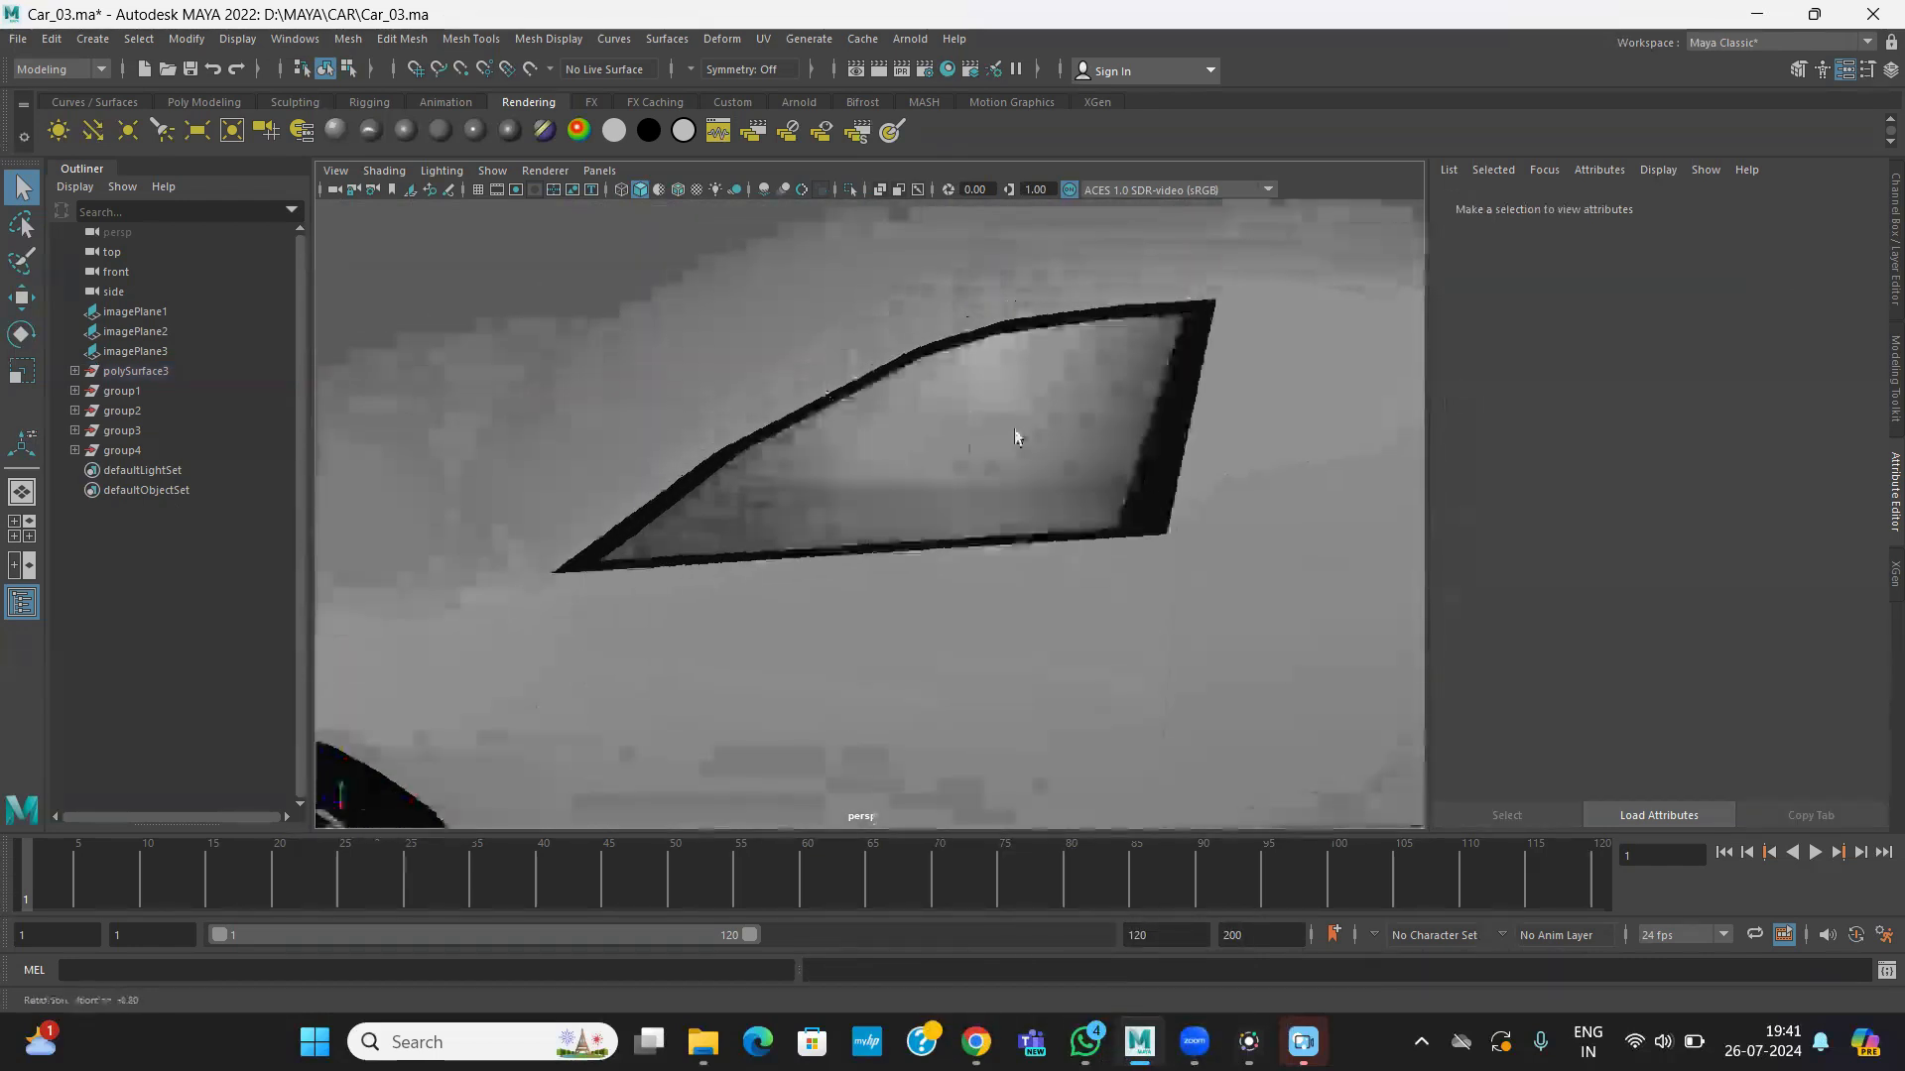
- Preview the window frame smoothed, restore its unsmoothed display, and check the window against the blueprint in the side view
left_click(1148, 472)
key("3")
left_click_drag(1149, 470, 1020, 486, "alt")
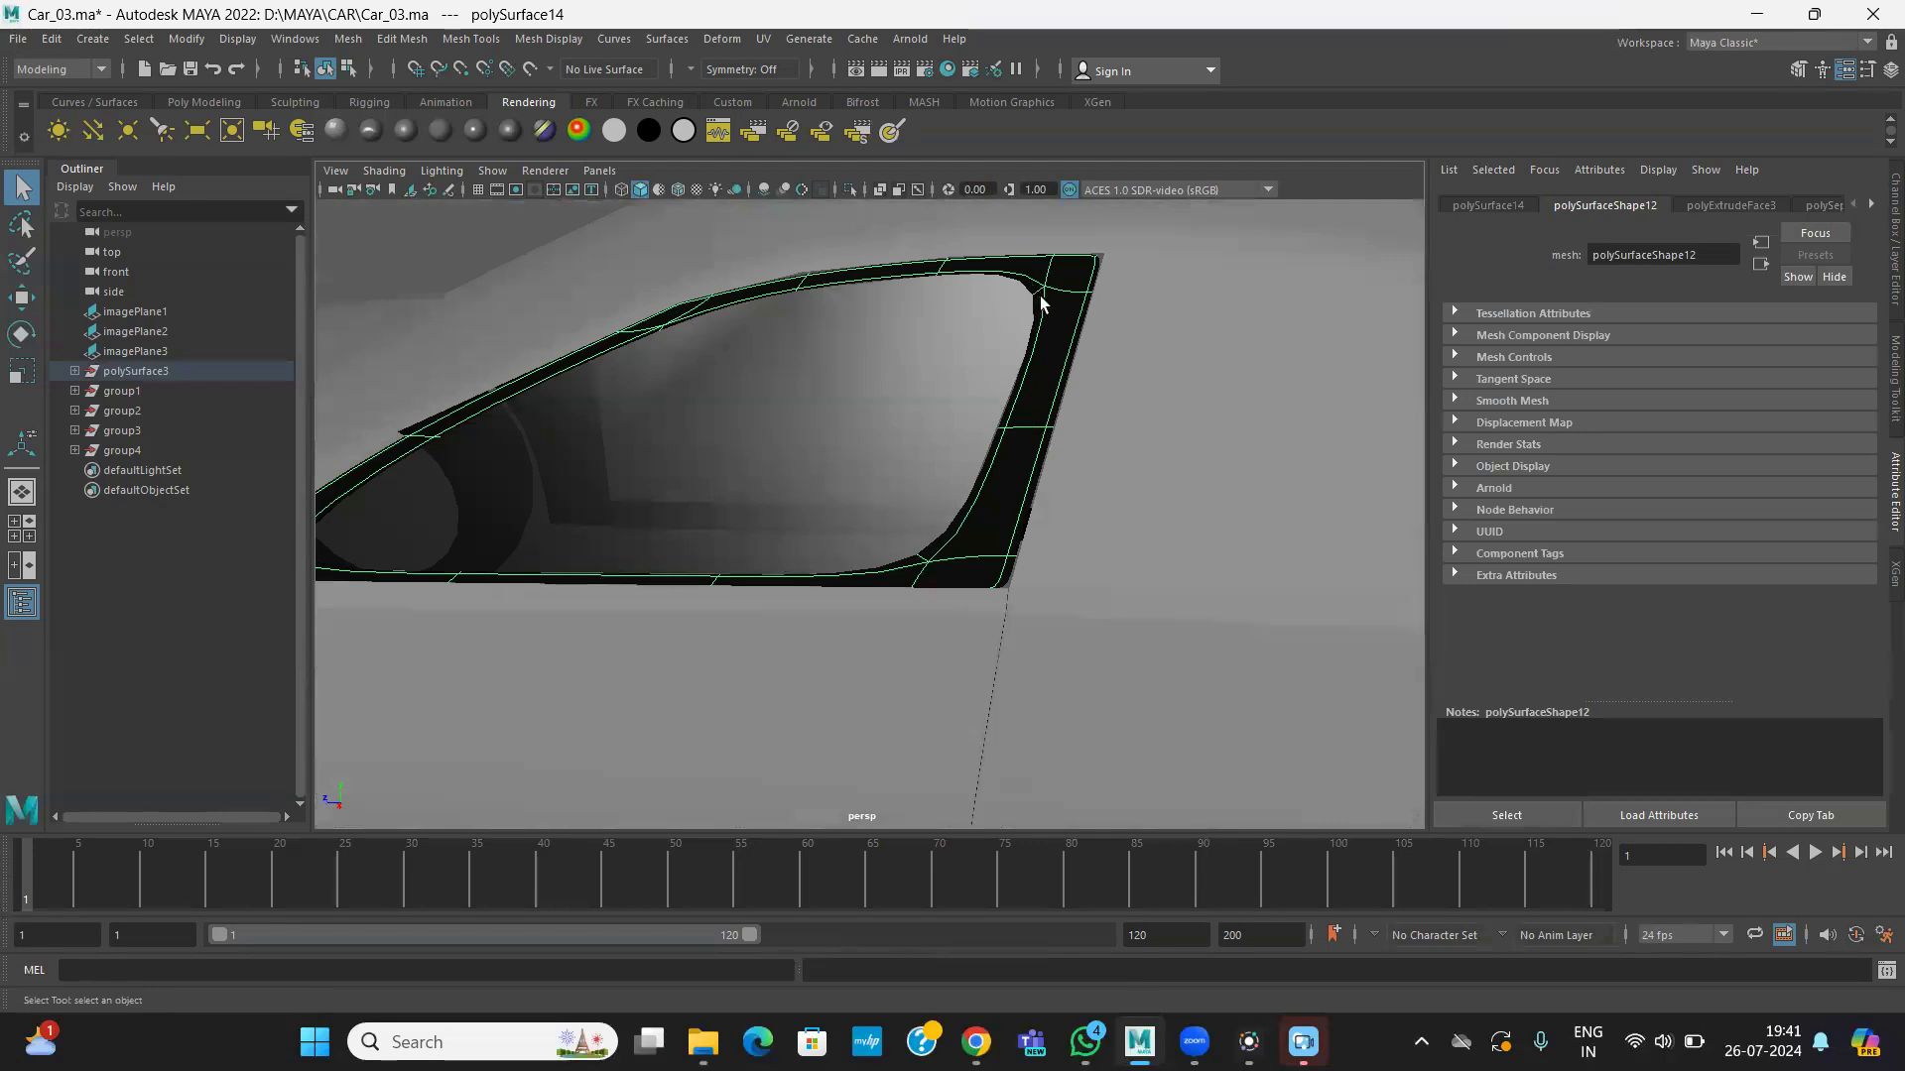
key("1")
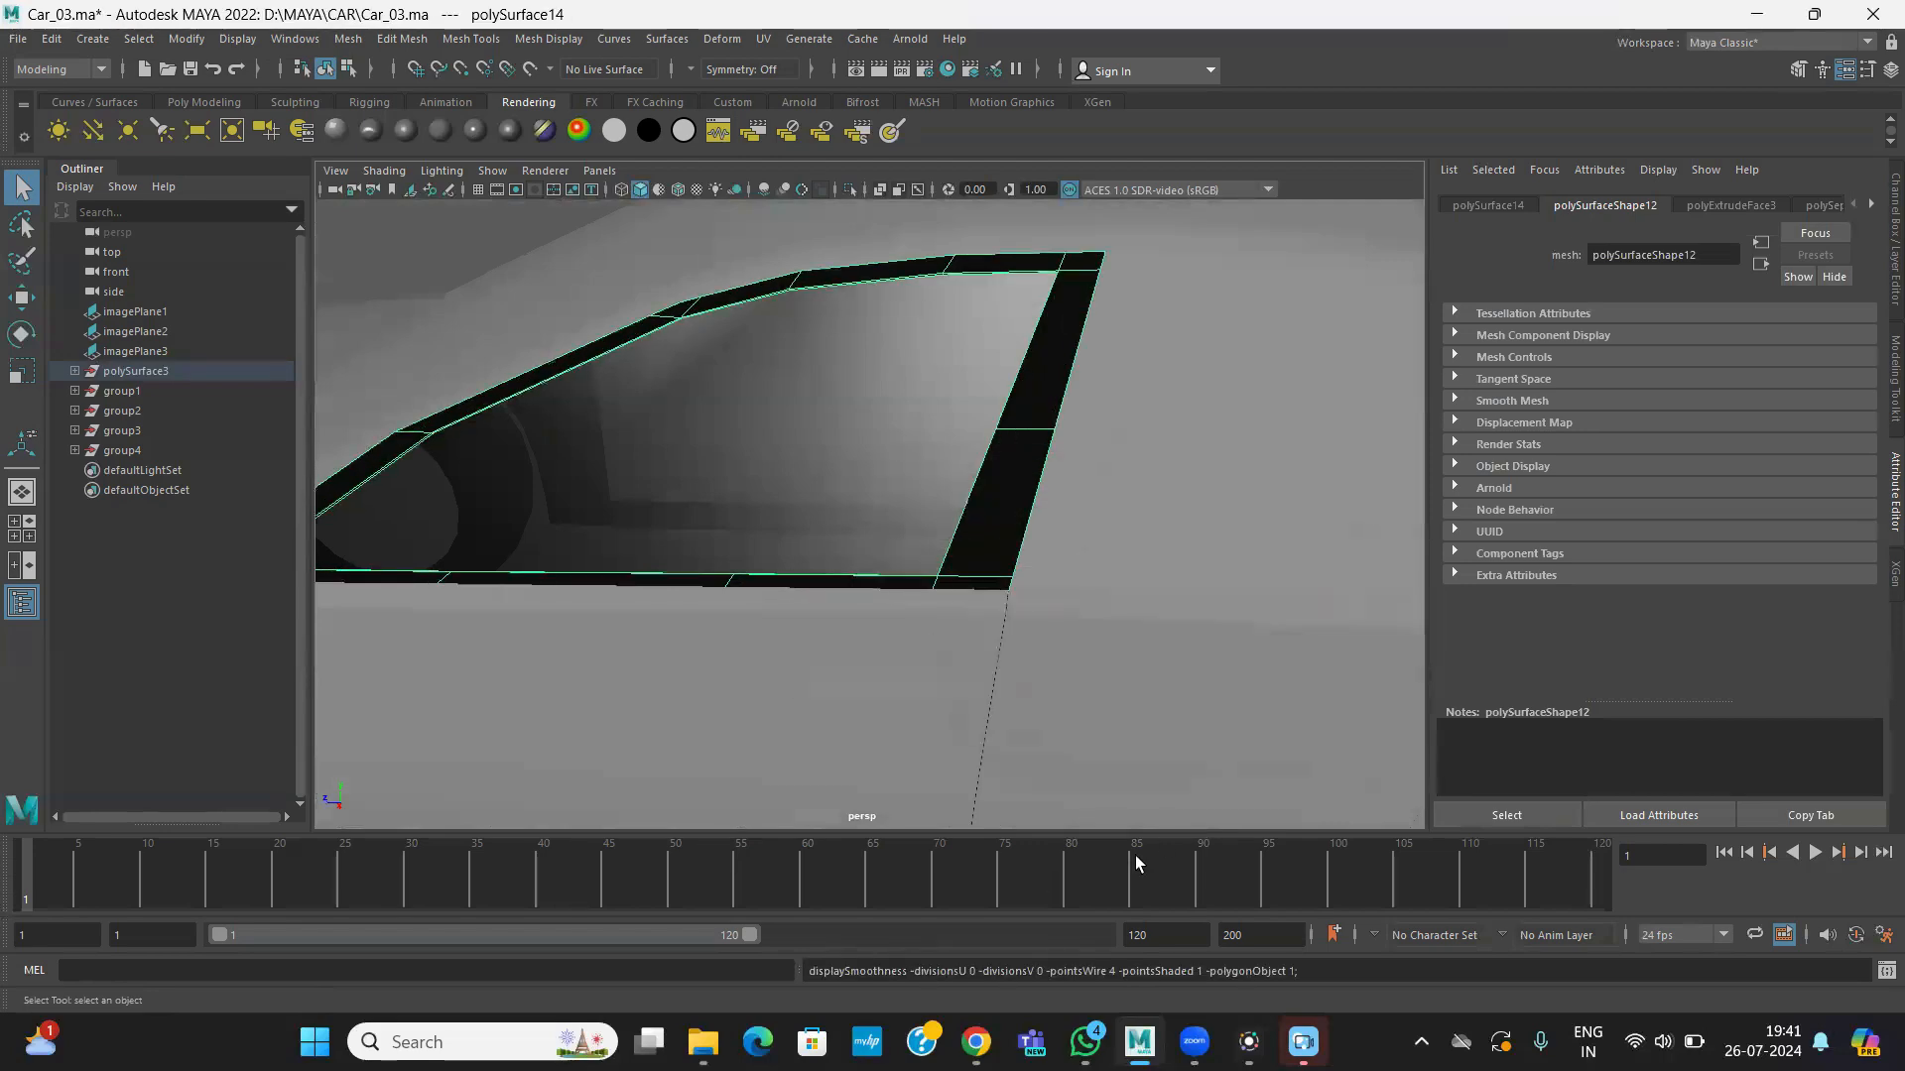
left_click(1240, 697)
key("space")
key("space")
scroll(1210, 656, "down", 5)
scroll(970, 566, "up", 6)
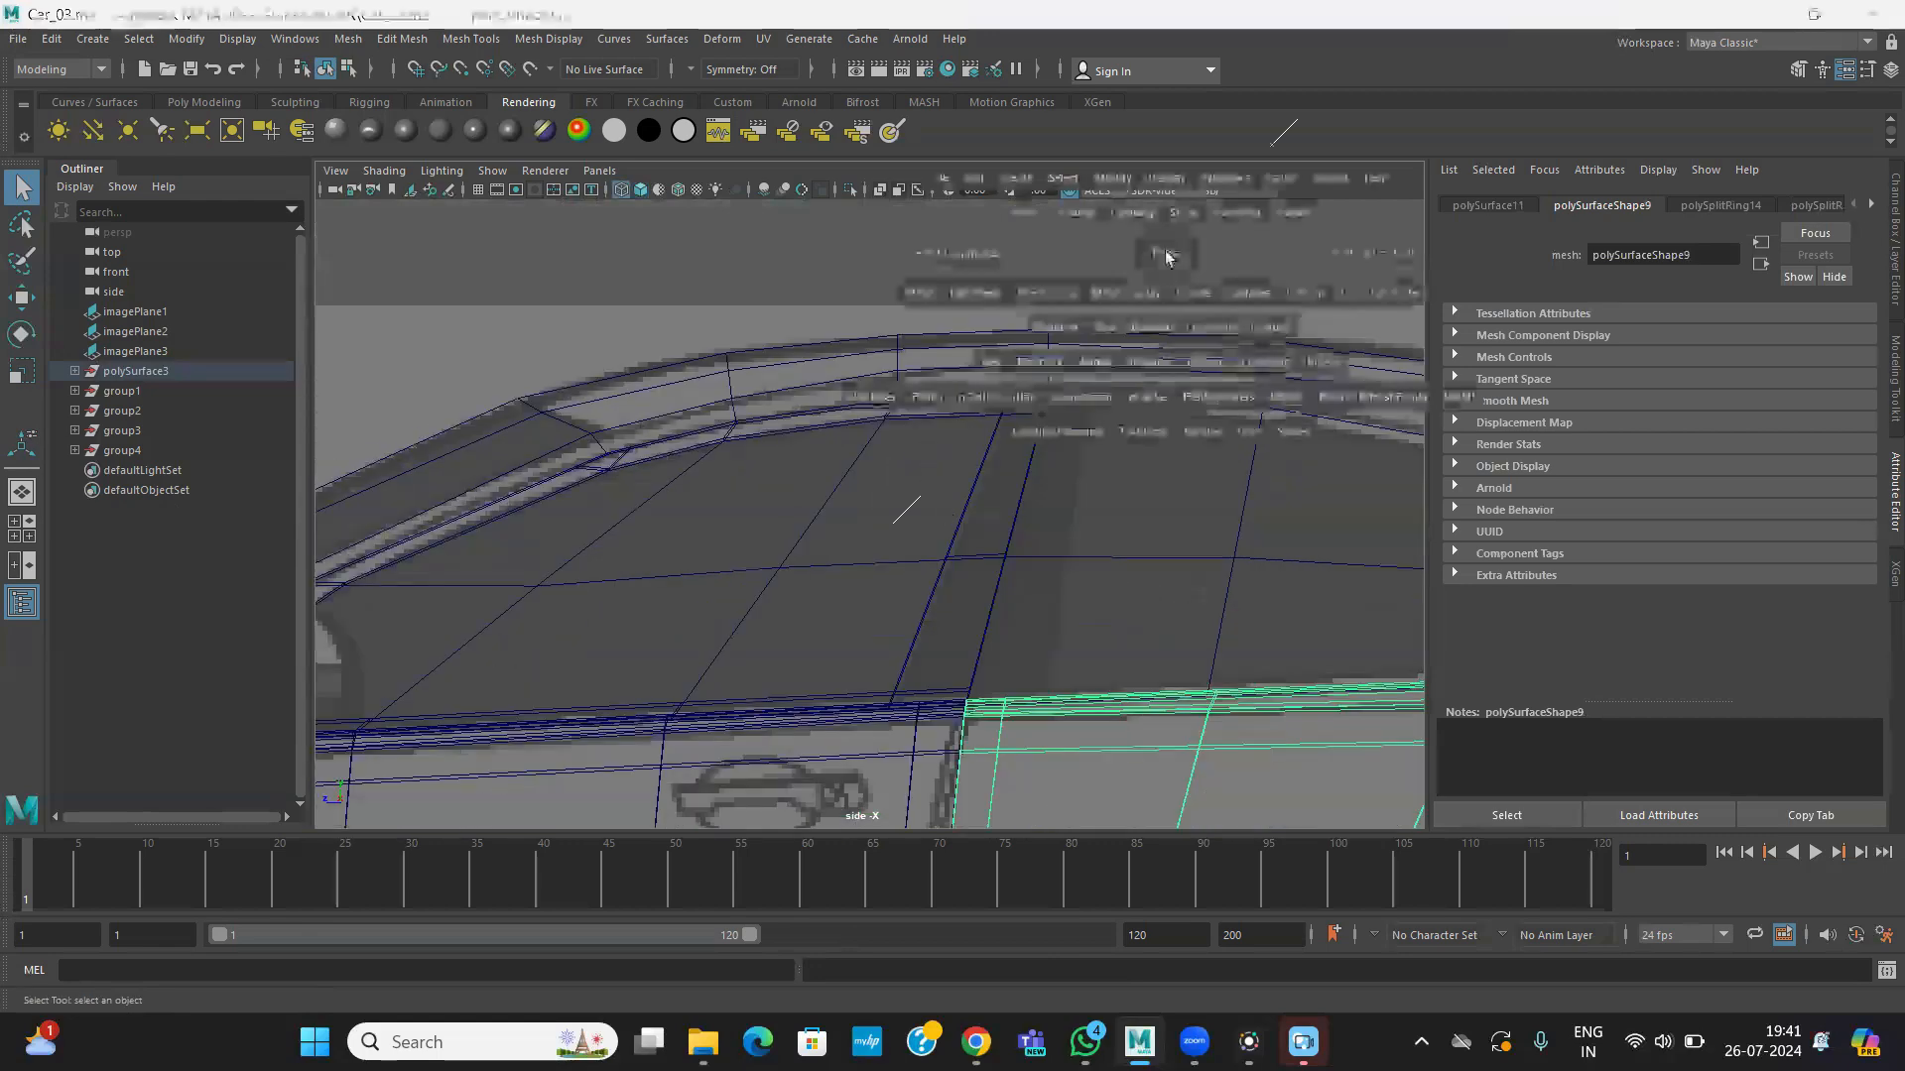
key("space")
key("space")
- Isolate the window frame and insert edge loops across its upper bar and rear pillar, close to the upper rear inner corner
left_click(1034, 481)
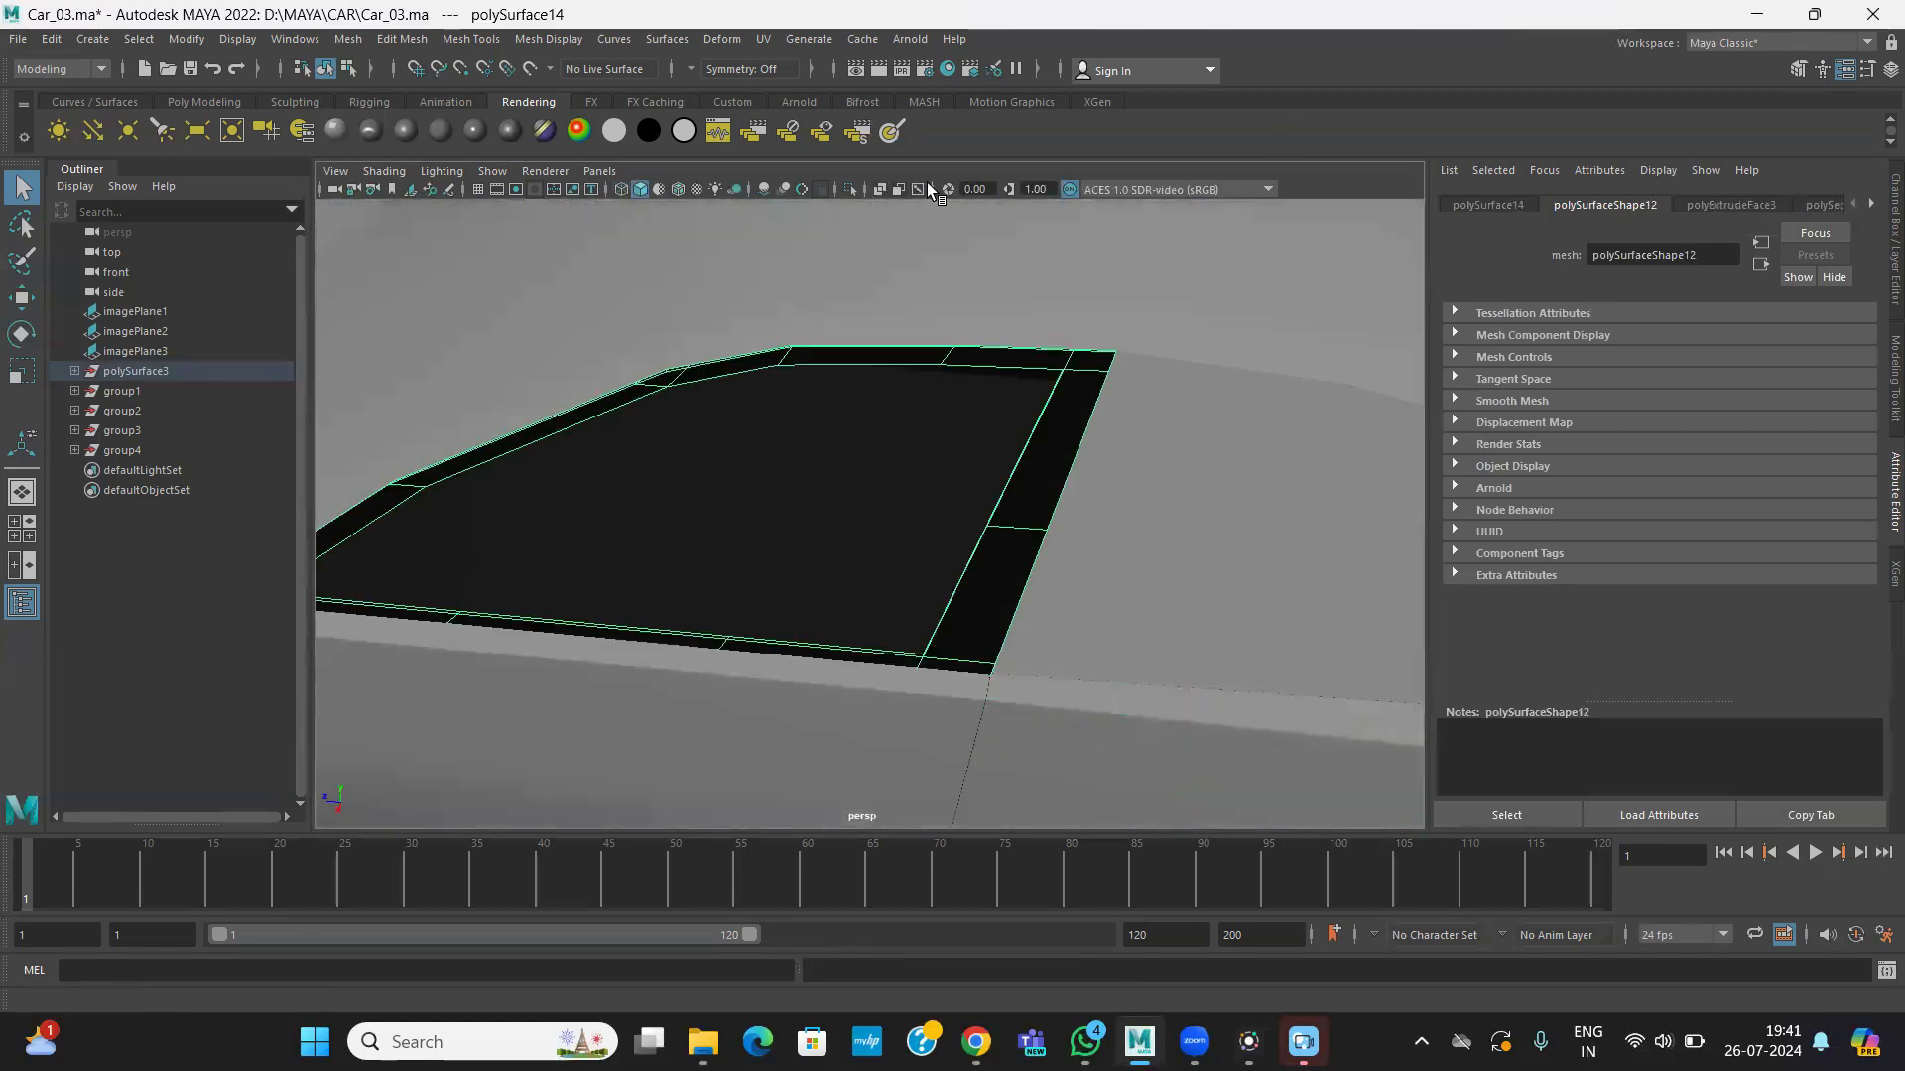
left_click(849, 190)
left_click_drag(901, 375, 1109, 587, "alt")
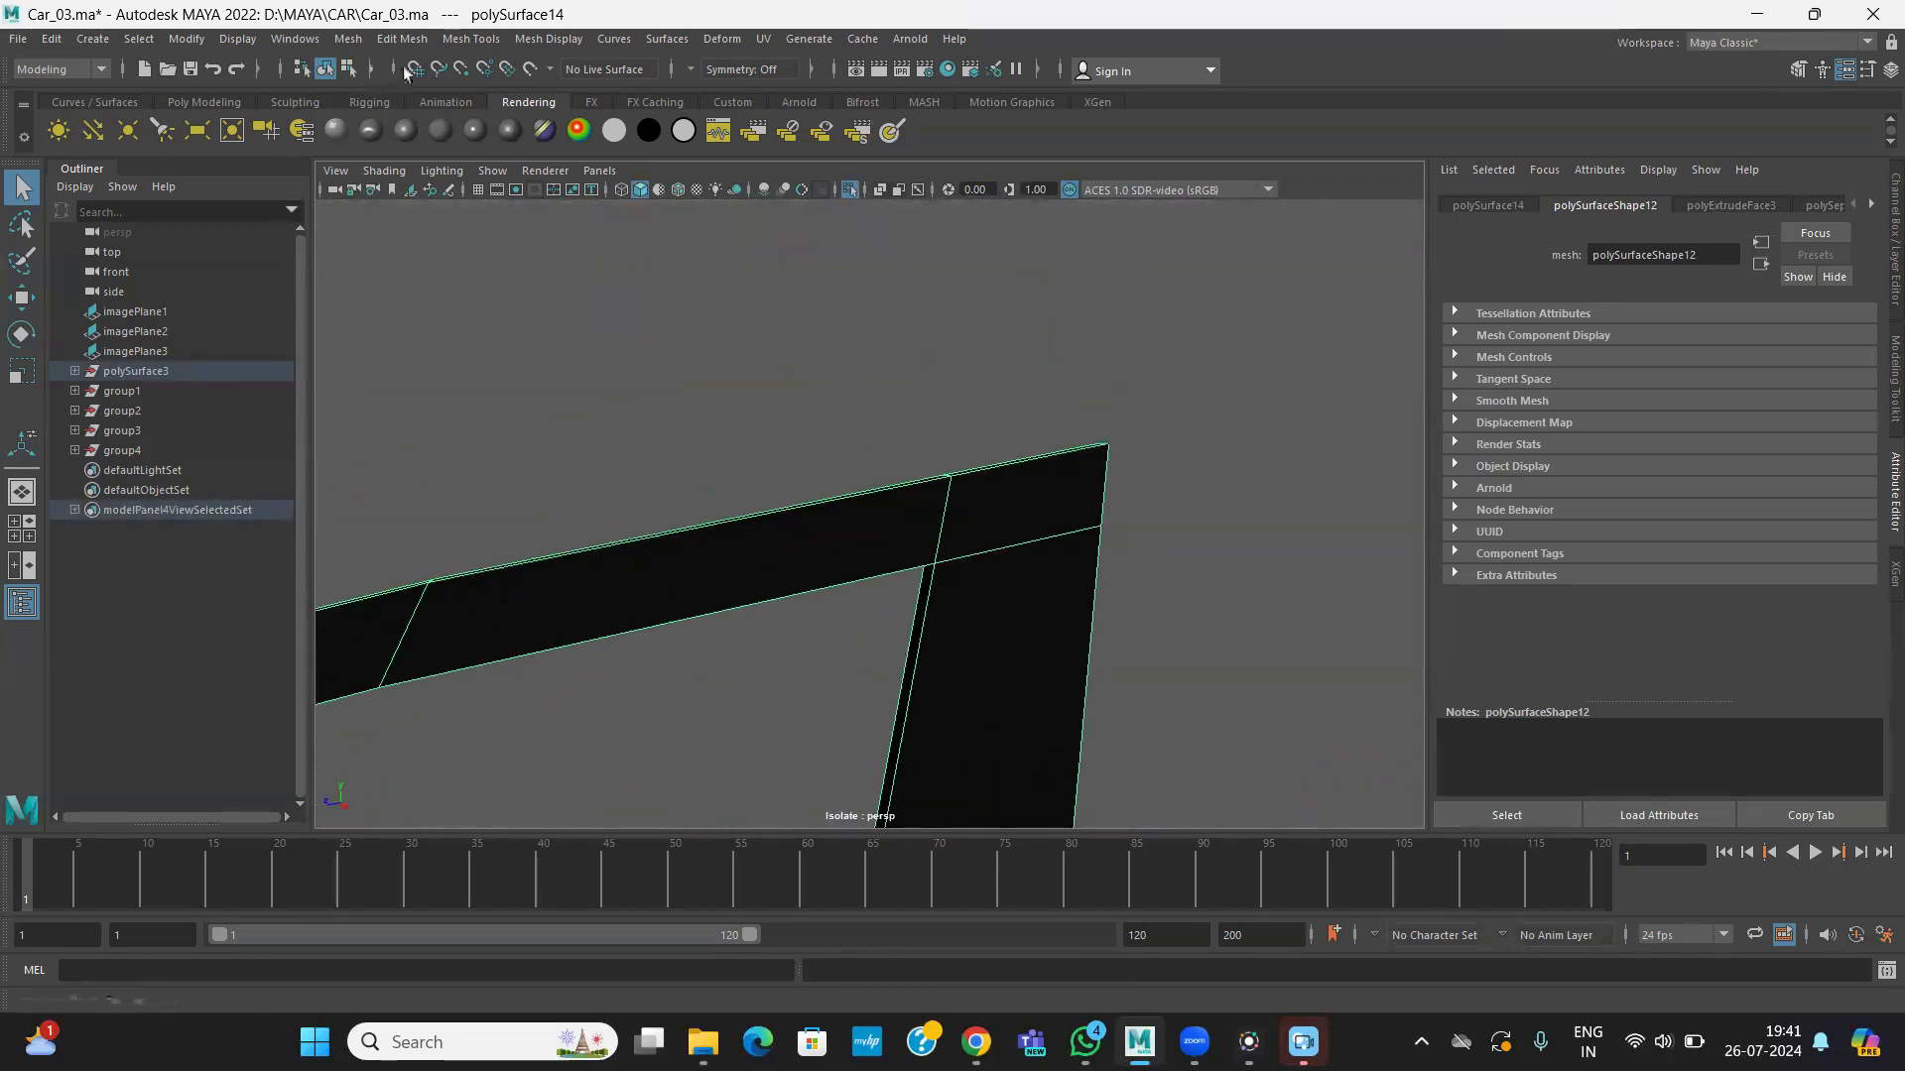
left_click(451, 40)
left_click(499, 164)
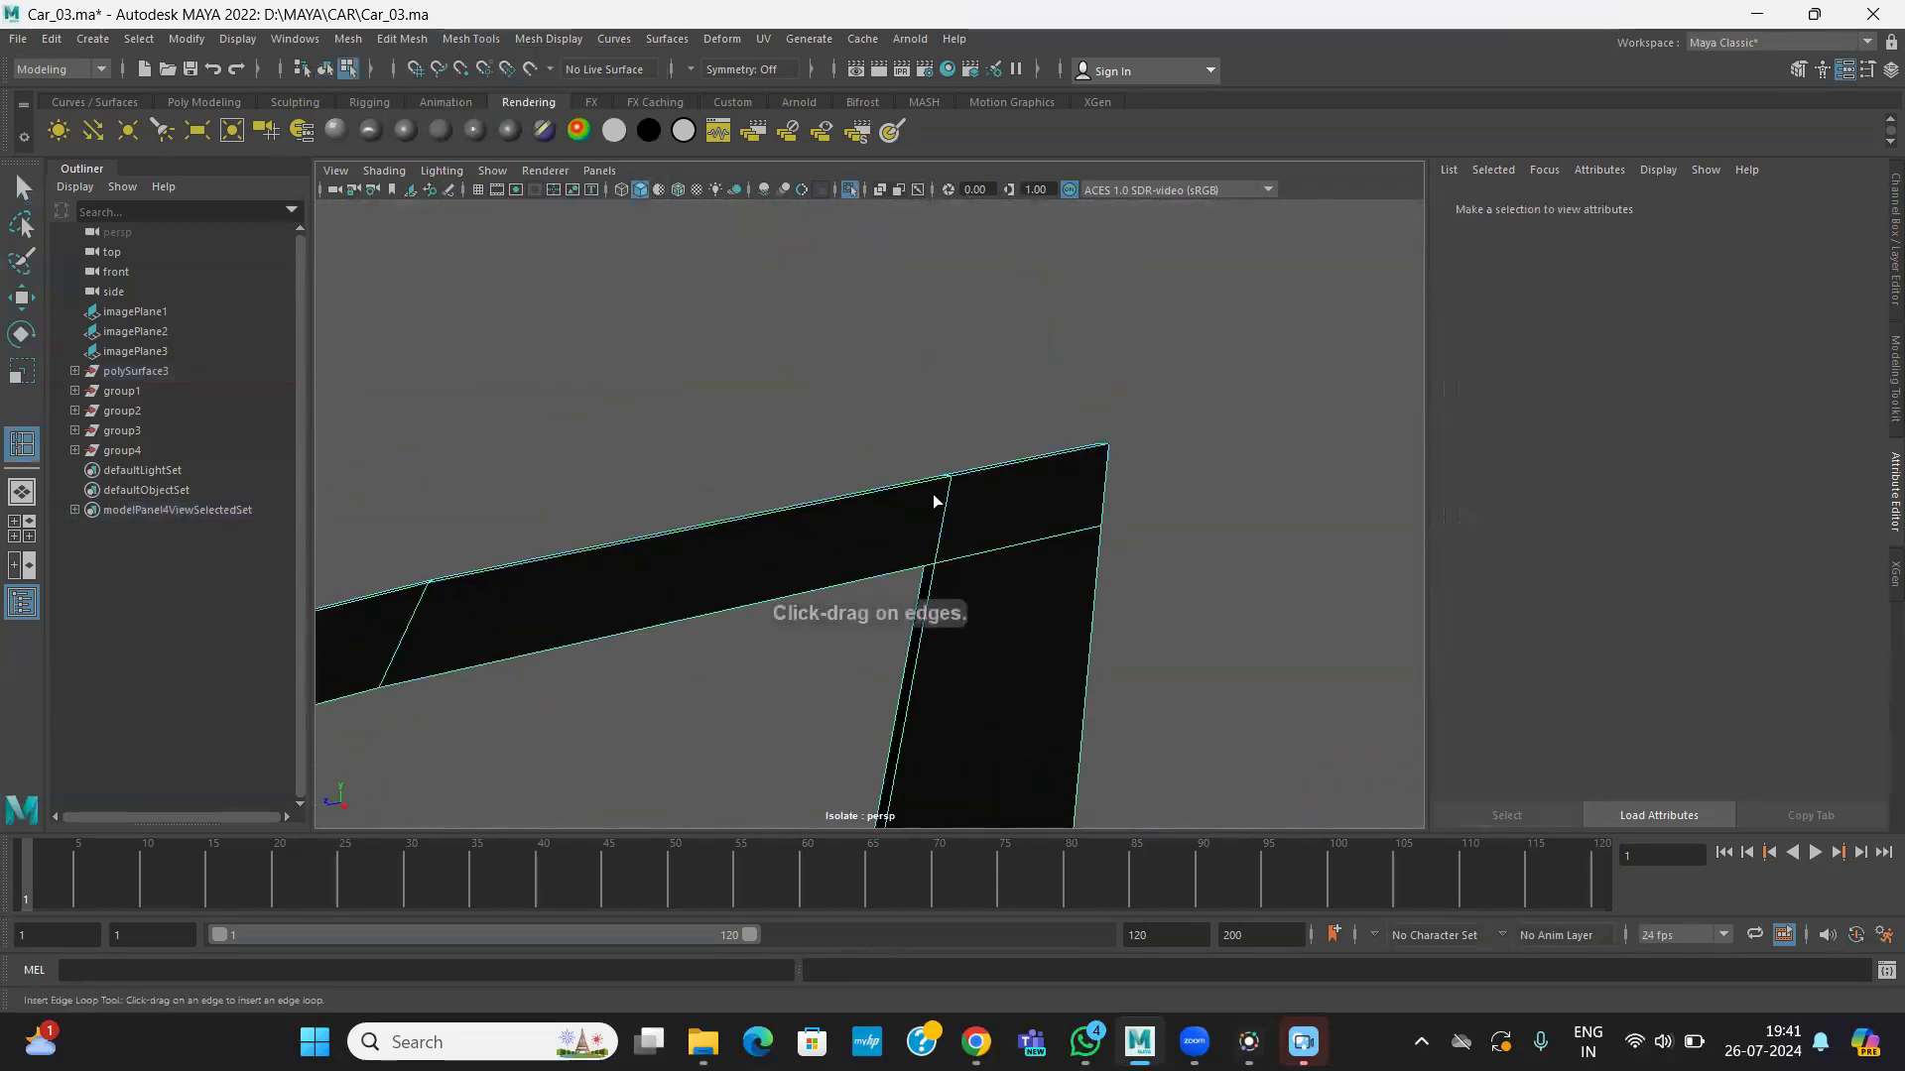
left_click(924, 478)
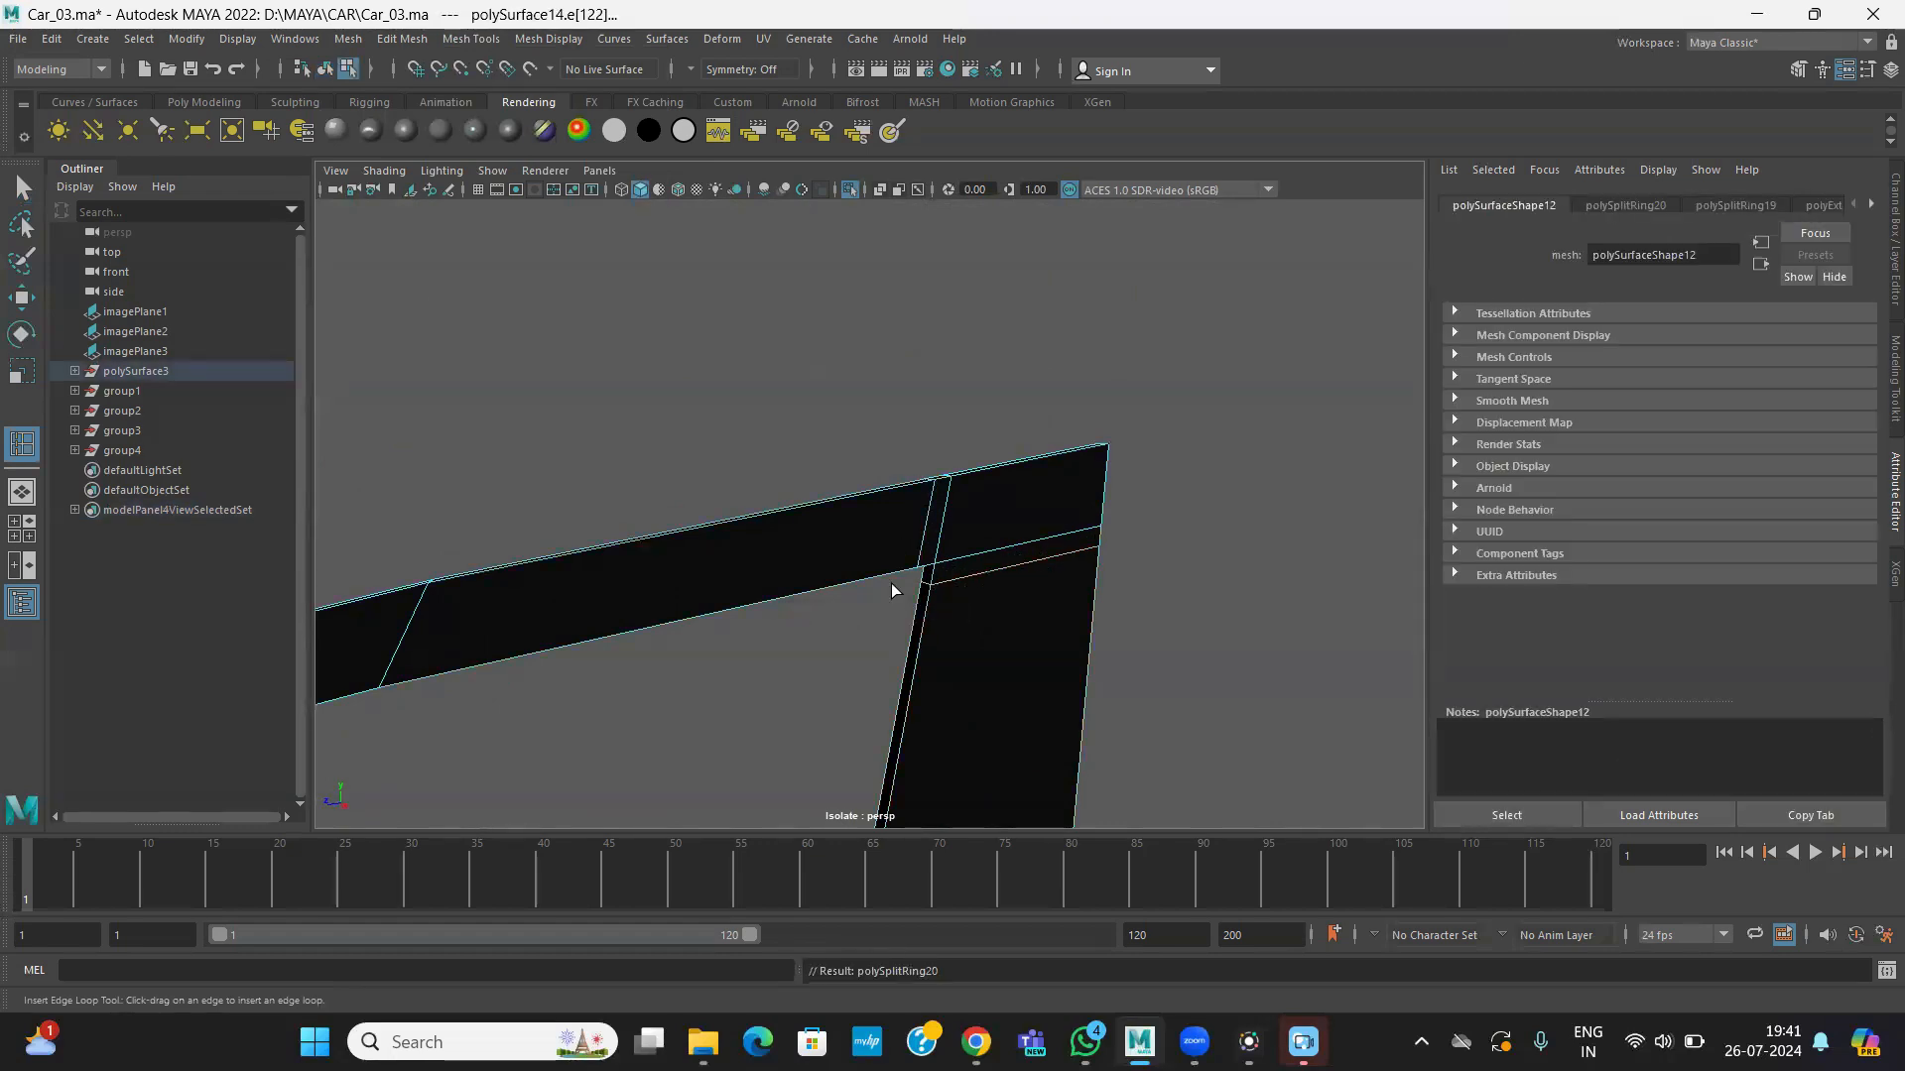
- Insert supporting edge loops along the rear pillar's inner and outer edges and the upper bar's outer edge
left_click_drag(1036, 523, 1111, 453, "alt")
left_click(1178, 387)
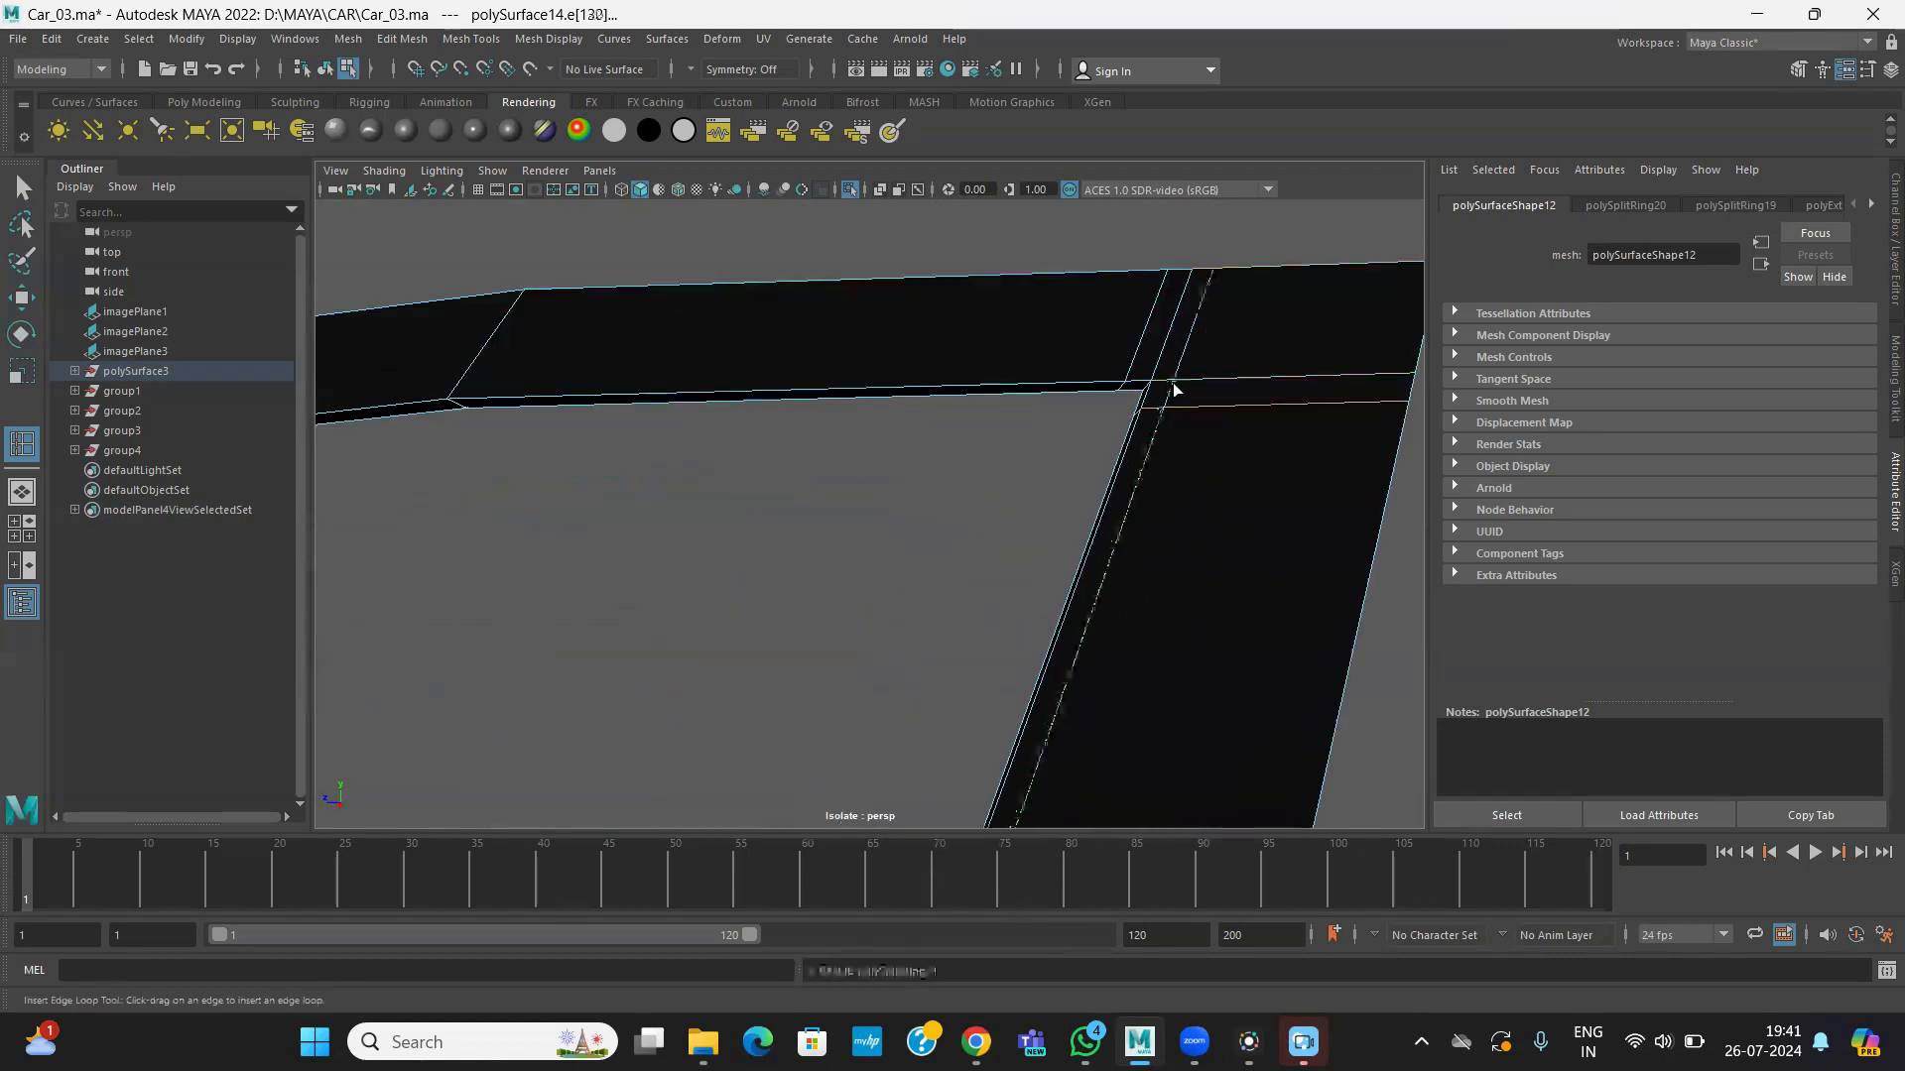
middle_click_drag(1207, 510, 1161, 299, "alt")
left_click(1173, 287)
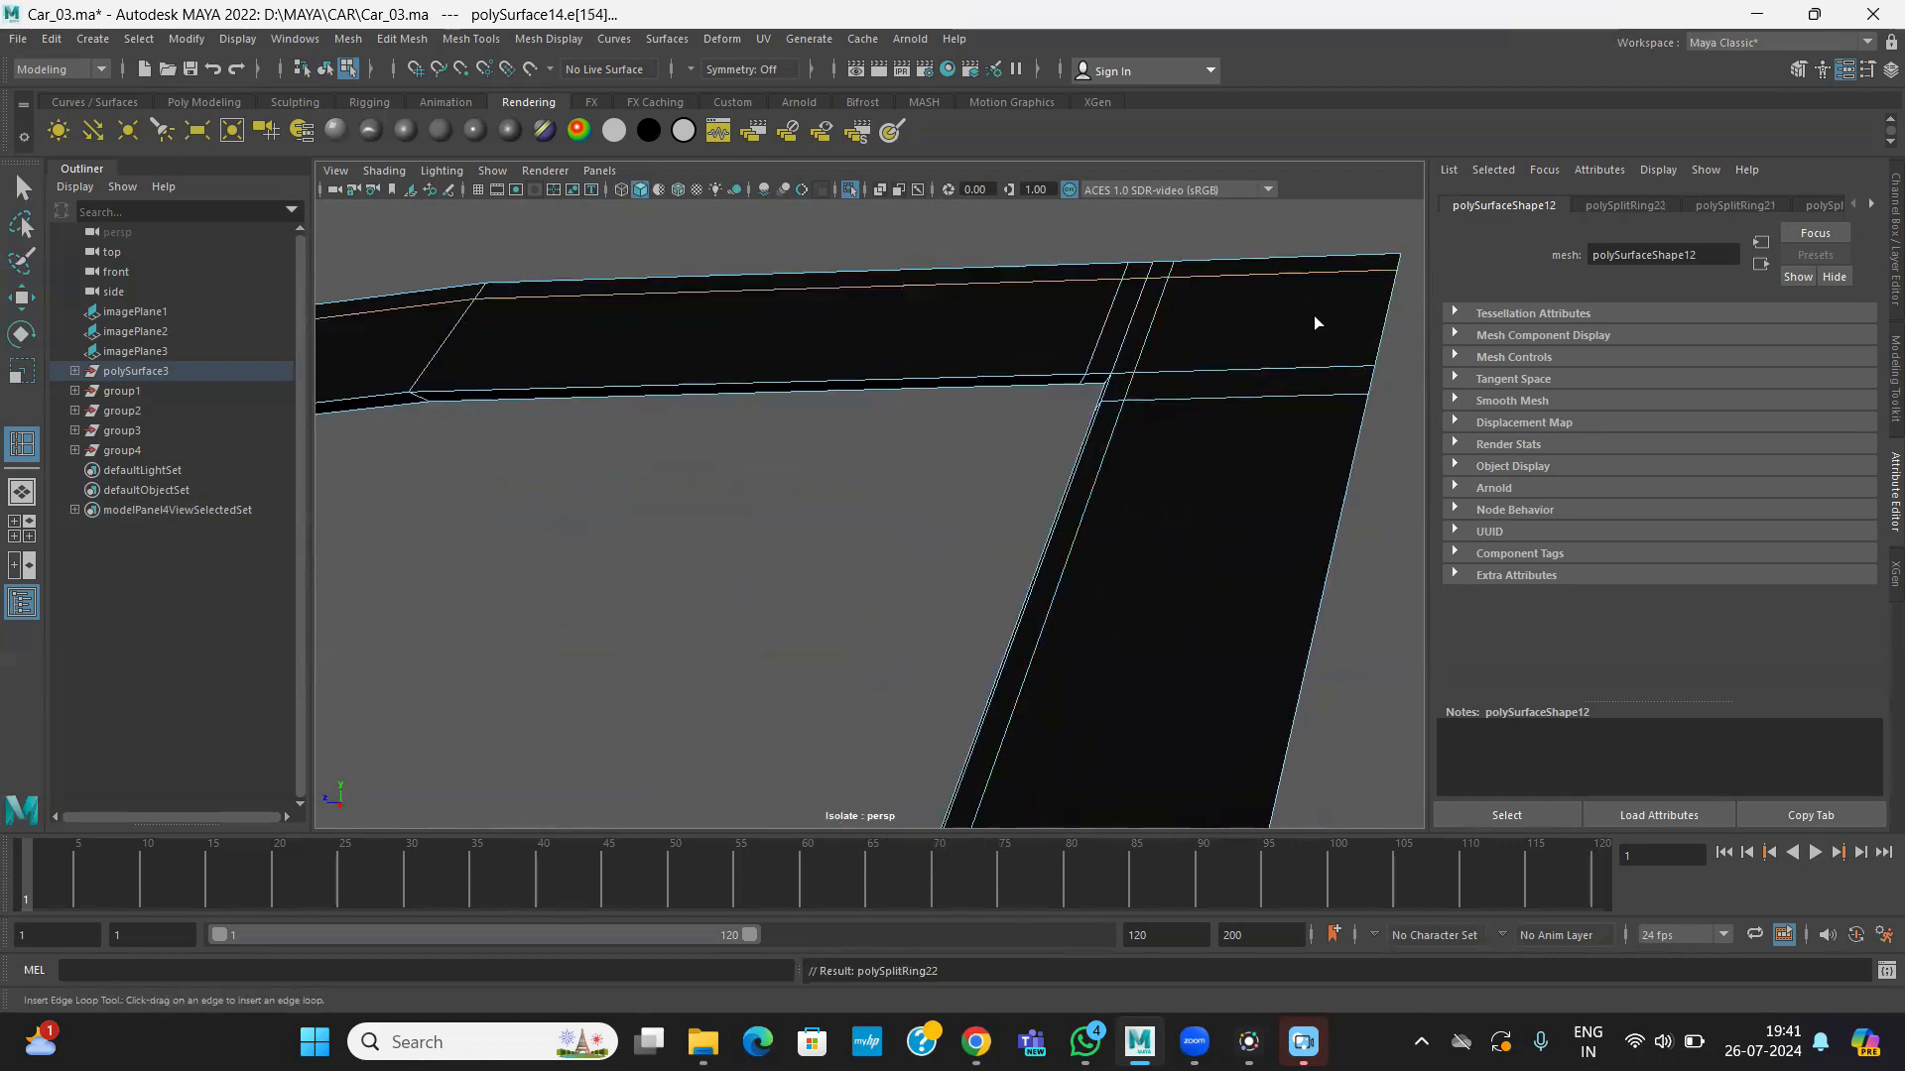
scroll(1339, 297, "down", 5)
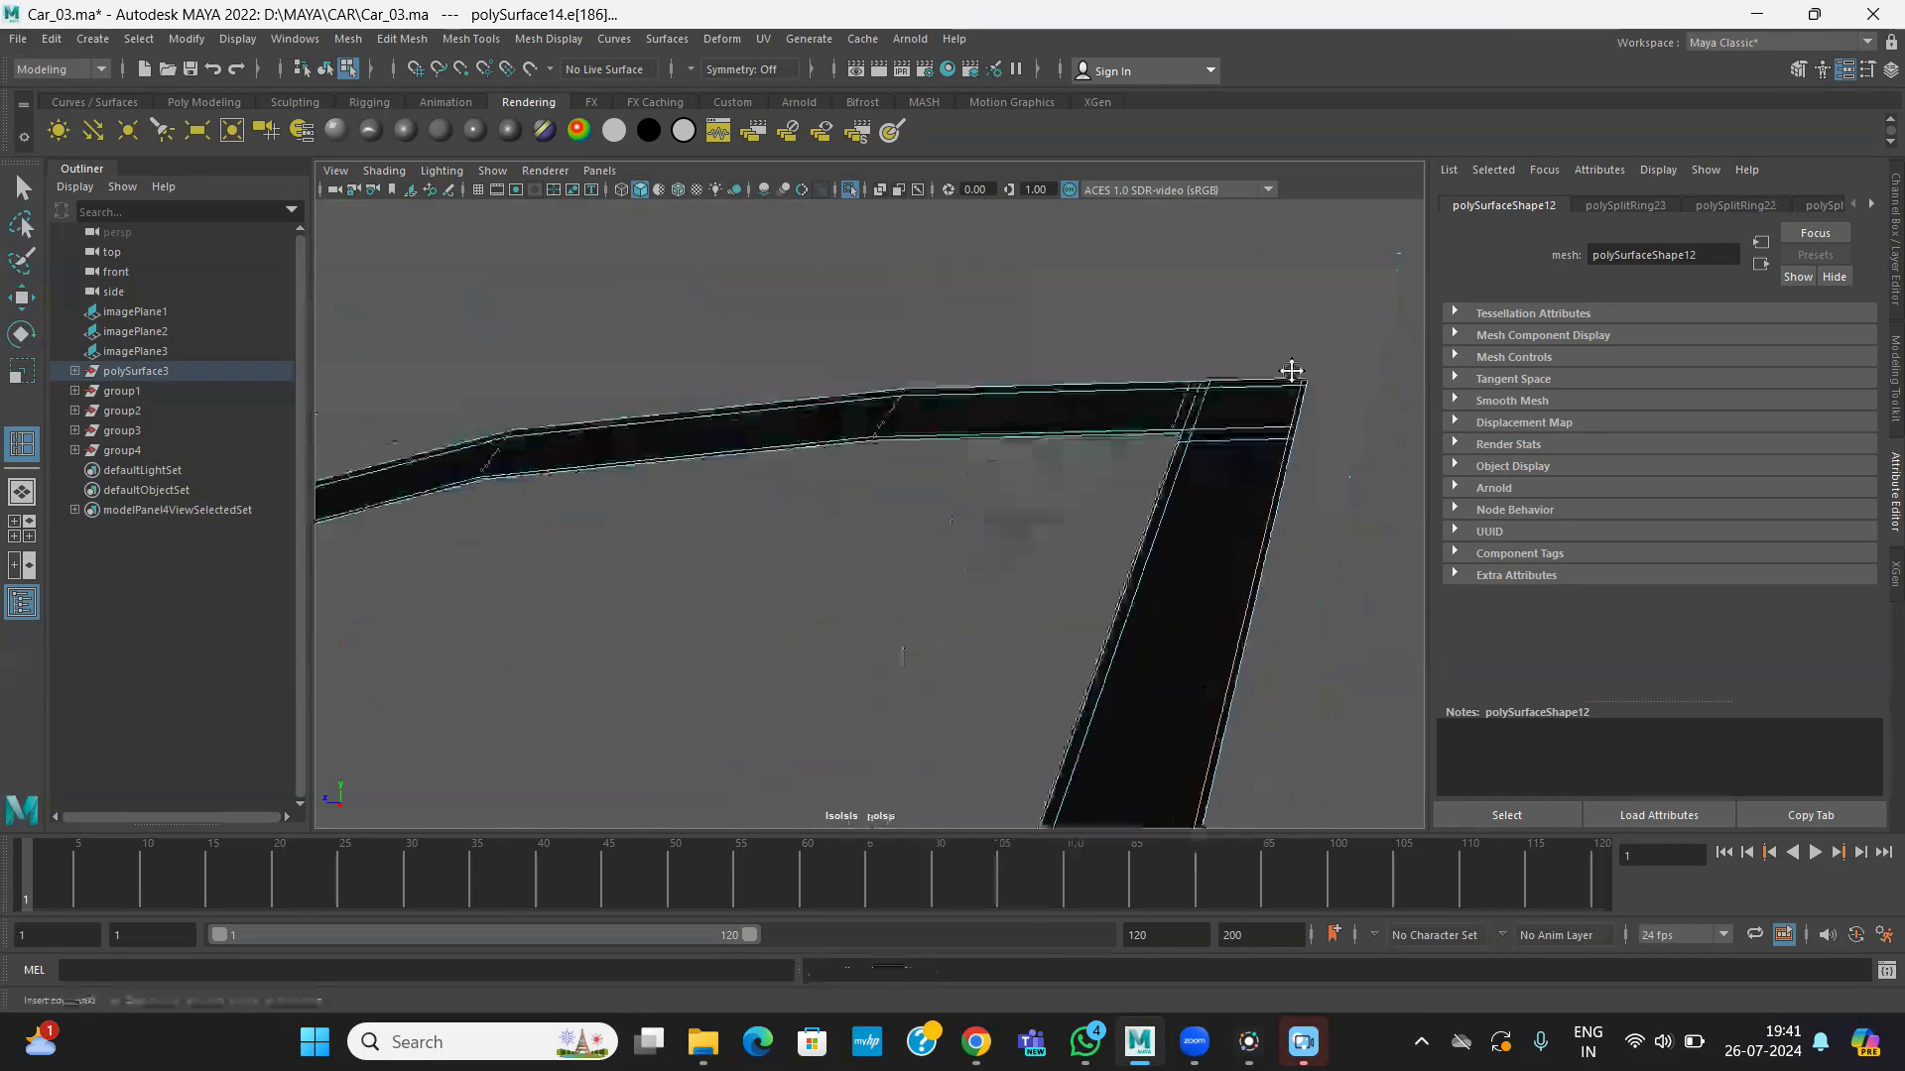
- Insert edge loops on both sides of the frame's sharp thickness edge, one on the side wall and one on the face
left_click_drag(867, 485, 1045, 474, "alt")
scroll(1040, 472, "up", 3)
scroll(1032, 473, "up", 5)
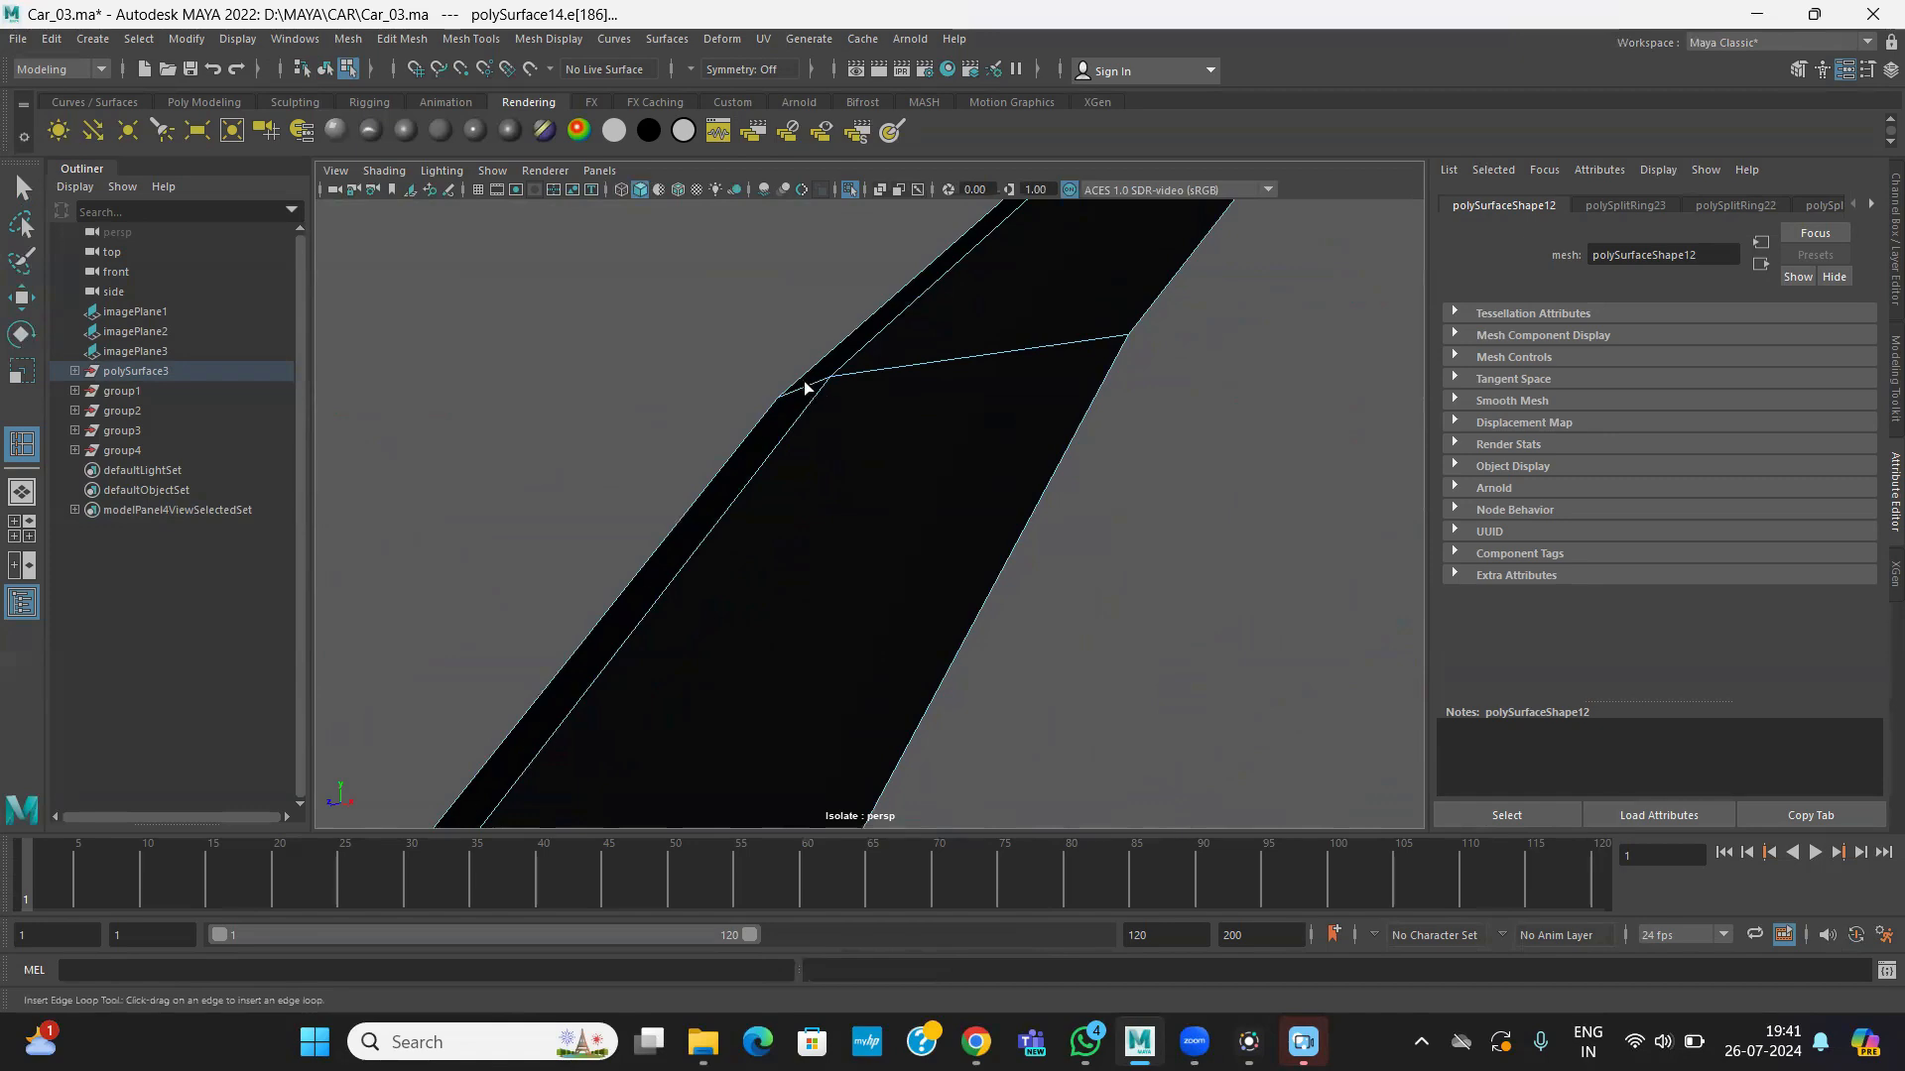
left_click(852, 377)
left_click(846, 375)
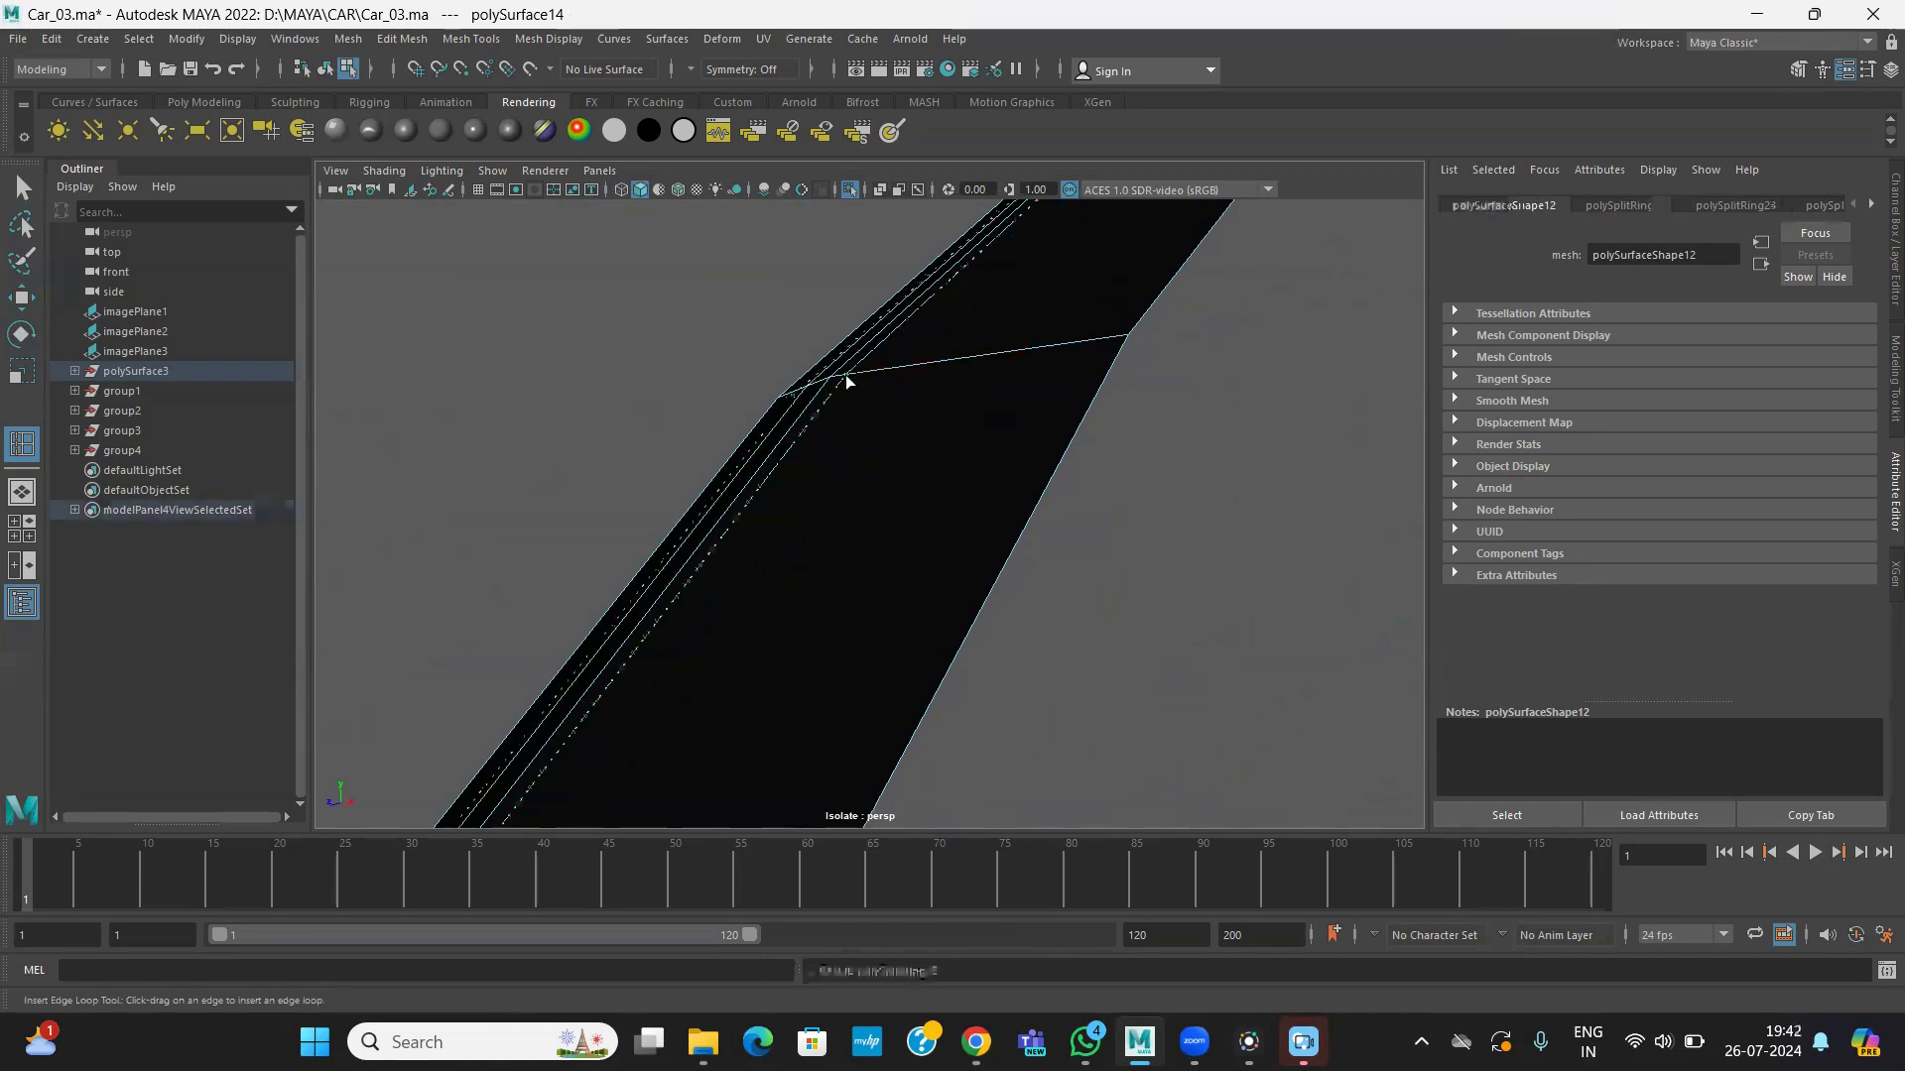
- Insert further supporting edge loops along the window frame's remaining long edges, including the lower bar
scroll(956, 458, "down", 2)
scroll(948, 466, "down", 2)
middle_click_drag(957, 416, 935, 484, "alt")
scroll(947, 439, "up", 2)
scroll(934, 484, "up", 3)
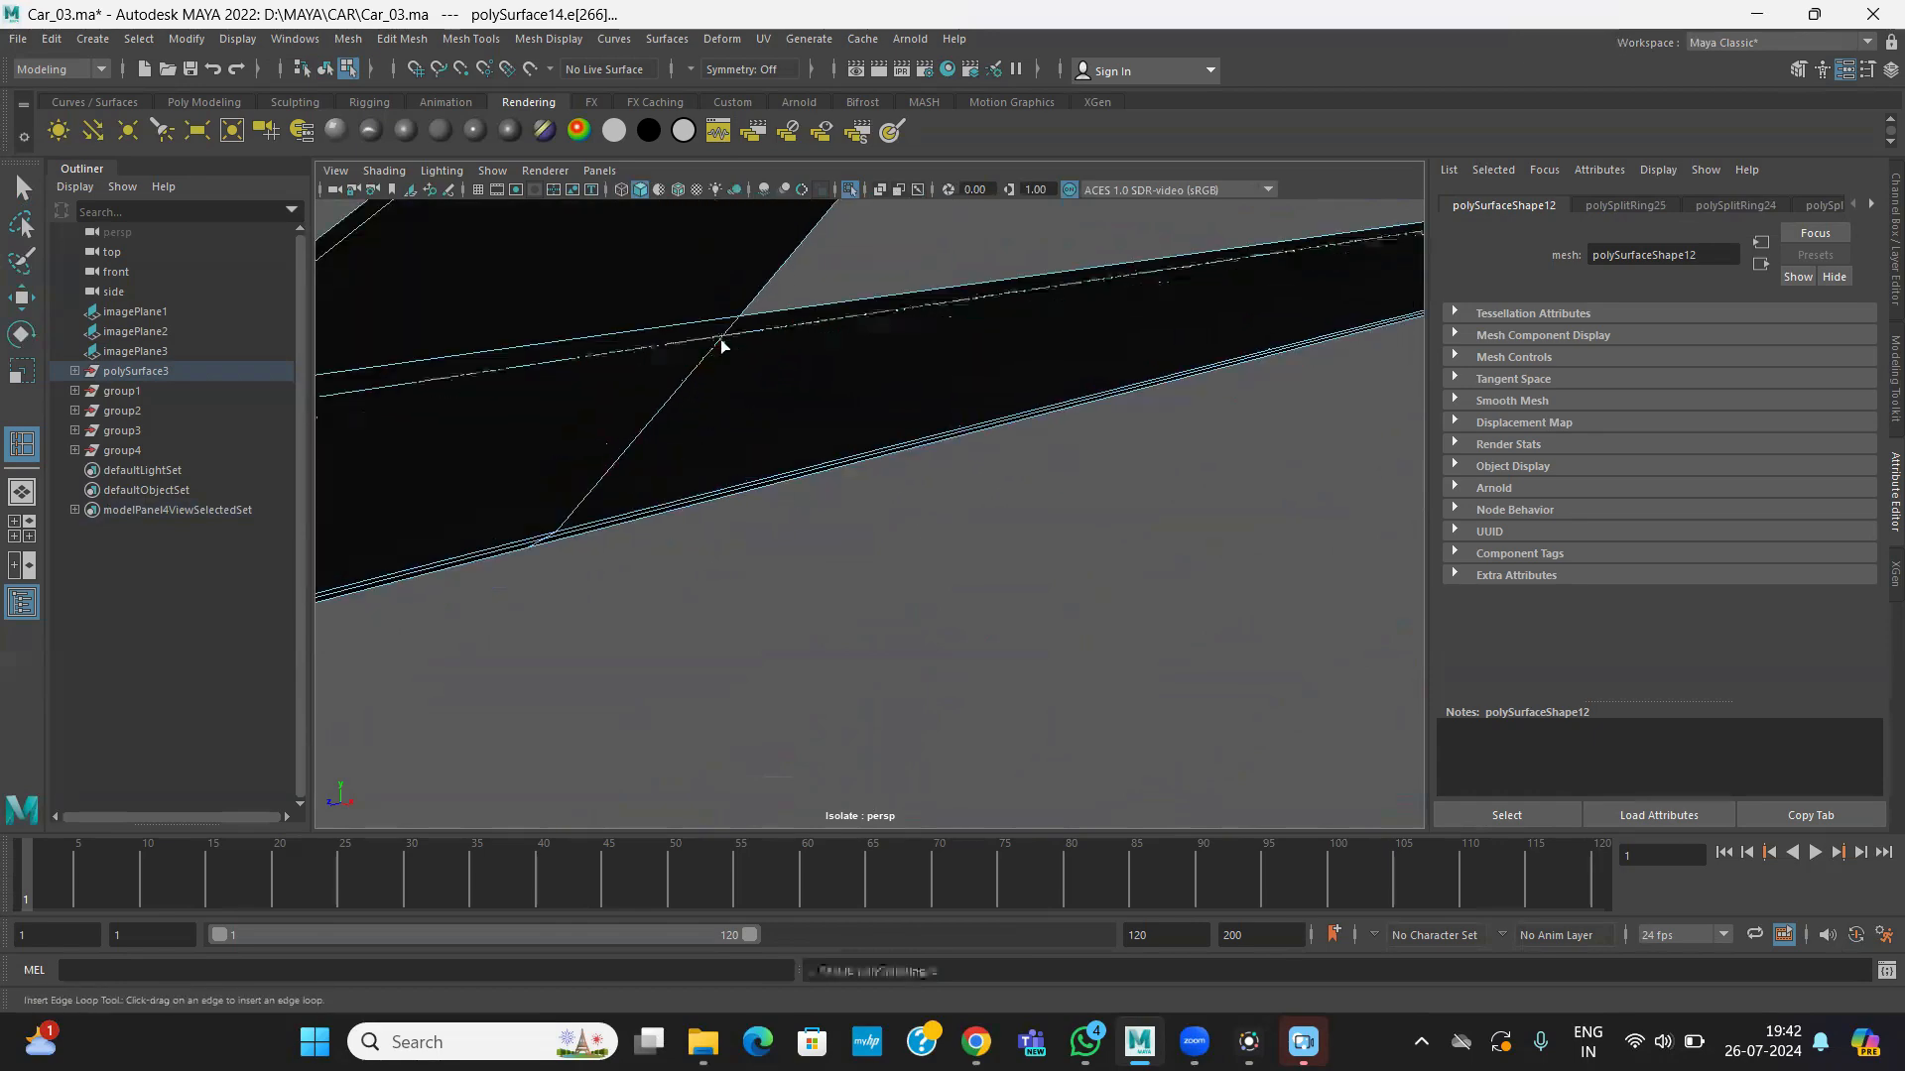
left_click_drag(605, 490, 601, 501)
left_click_drag(601, 501, 782, 559, "alt")
middle_click_drag(781, 559, 515, 467, "alt")
left_click_drag(515, 467, 586, 417, "alt")
middle_click_drag(586, 417, 801, 542, "alt")
left_click_drag(801, 542, 796, 617, "alt")
left_click_drag(591, 536, 1088, 574)
scroll(1089, 575, "down", 5)
middle_click_drag(1088, 575, 851, 524, "alt")
scroll(898, 531, "up", 10)
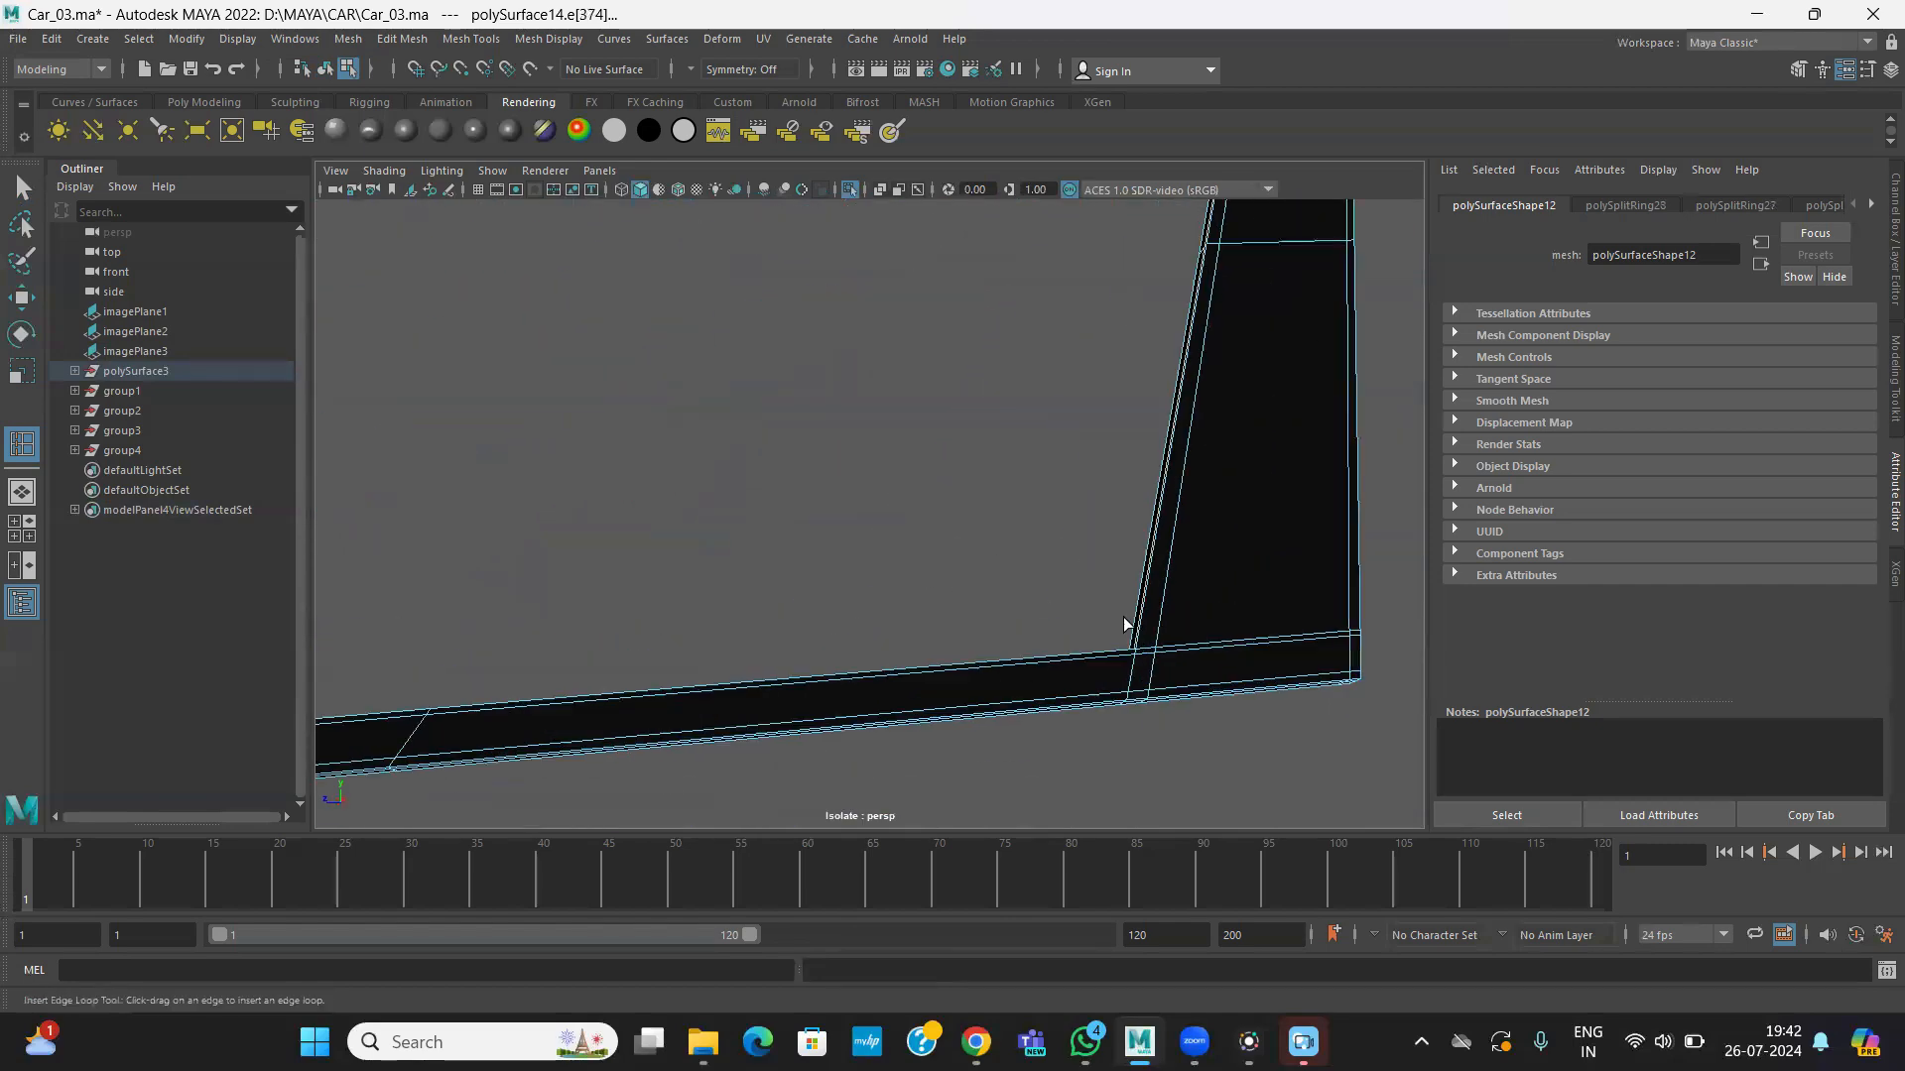
- Insert edge loops across the rear pillar and lower bar close to the frame's lower rear inner corner, then return to object selection
left_click(1154, 627)
left_click(1127, 666)
left_click(21, 296)
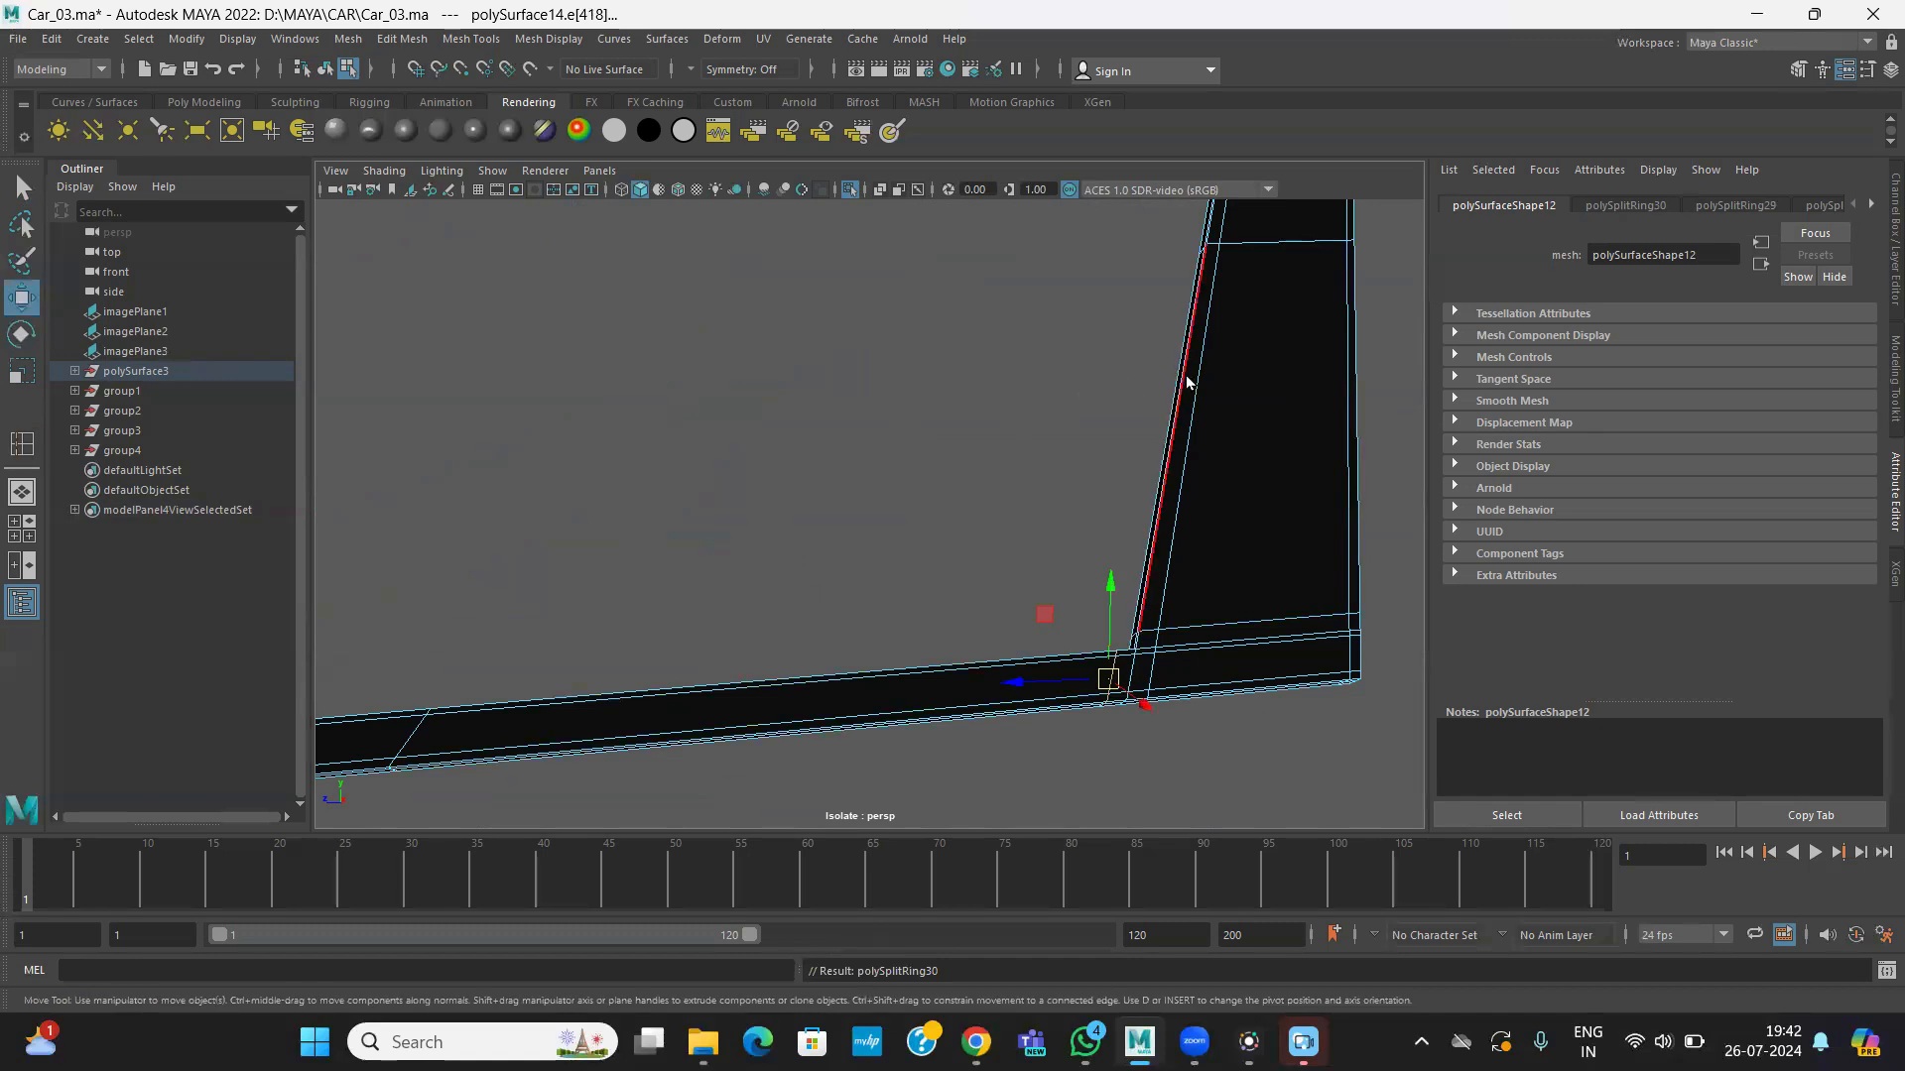
right_click_drag(1186, 379, 1275, 326)
- Show the window frame in smooth preview and examine its corners and overall outline
key("3")
left_click(1088, 558)
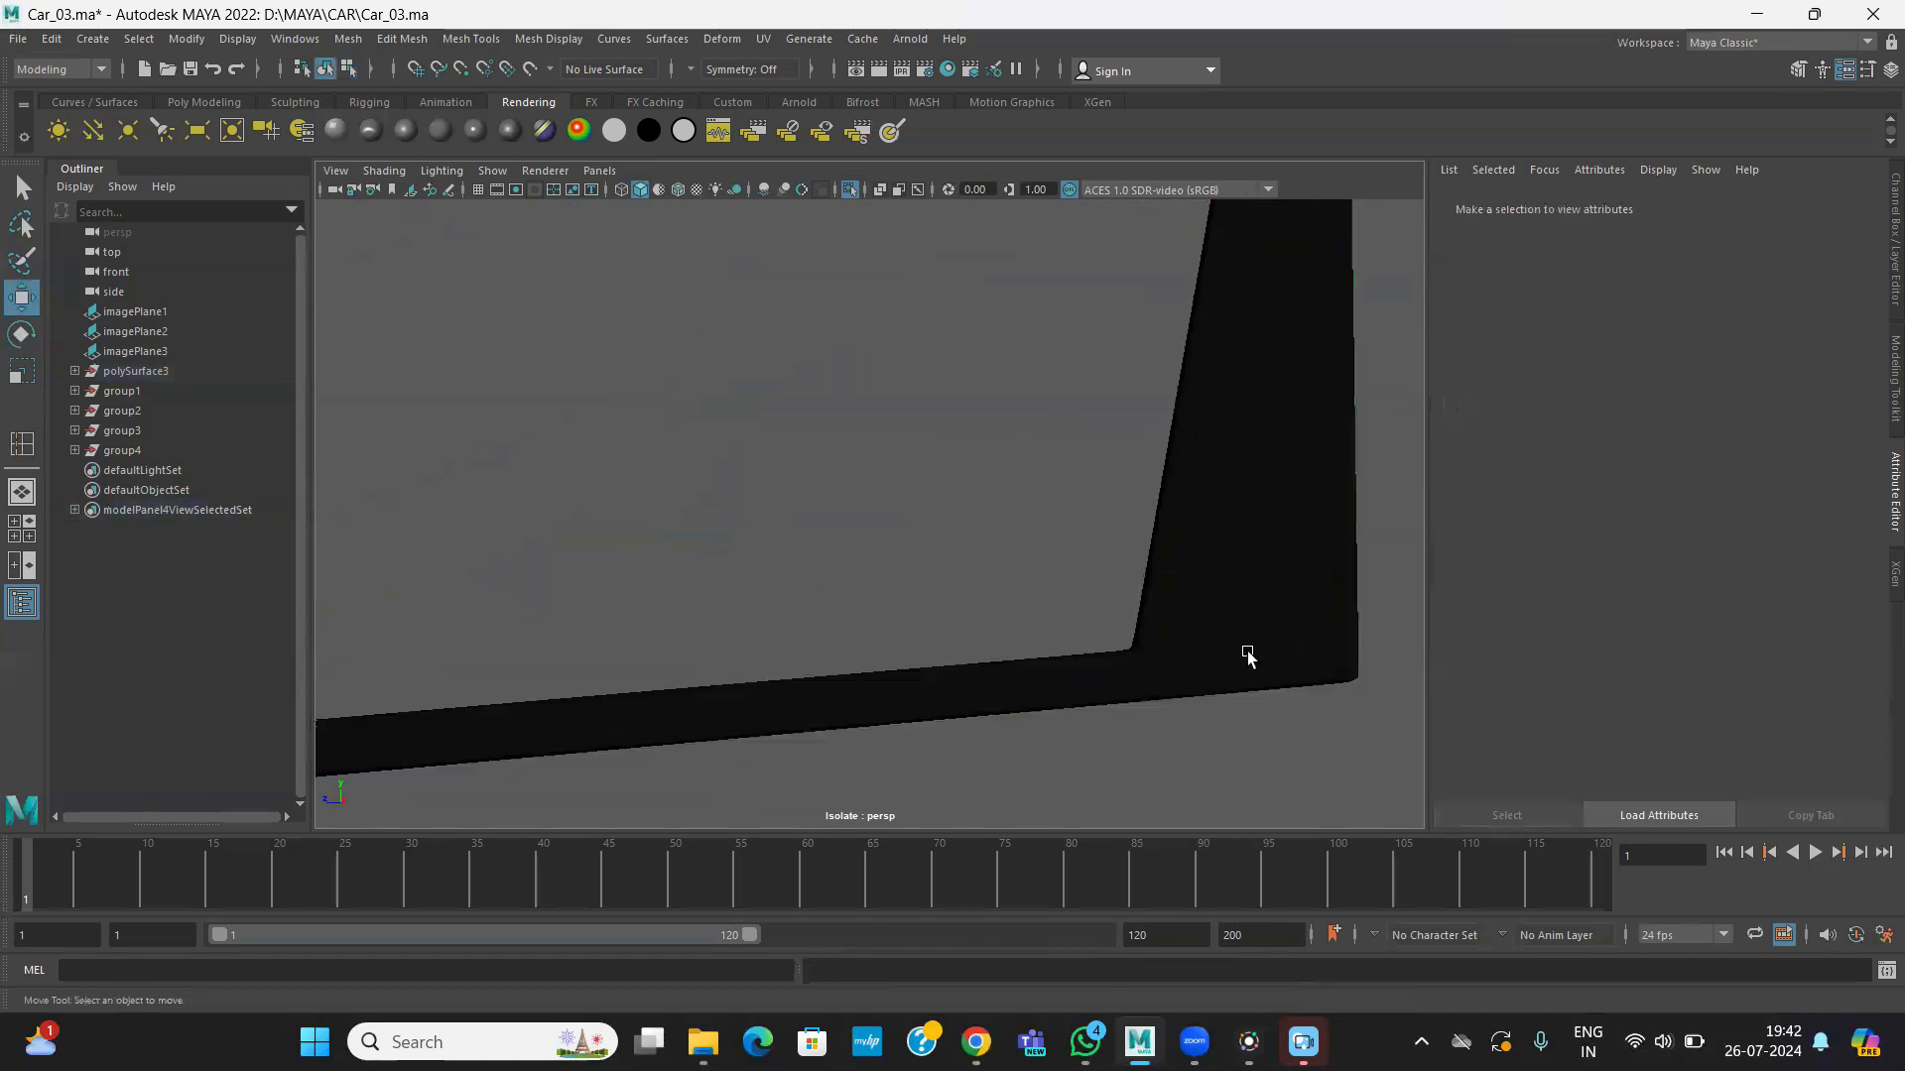
right_click_drag(1248, 655, 947, 471, "alt")
middle_click_drag(947, 472, 945, 561, "alt")
left_click_drag(944, 561, 933, 631, "alt")
middle_click_drag(933, 631, 1037, 481, "alt")
left_click_drag(1036, 481, 945, 487, "alt")
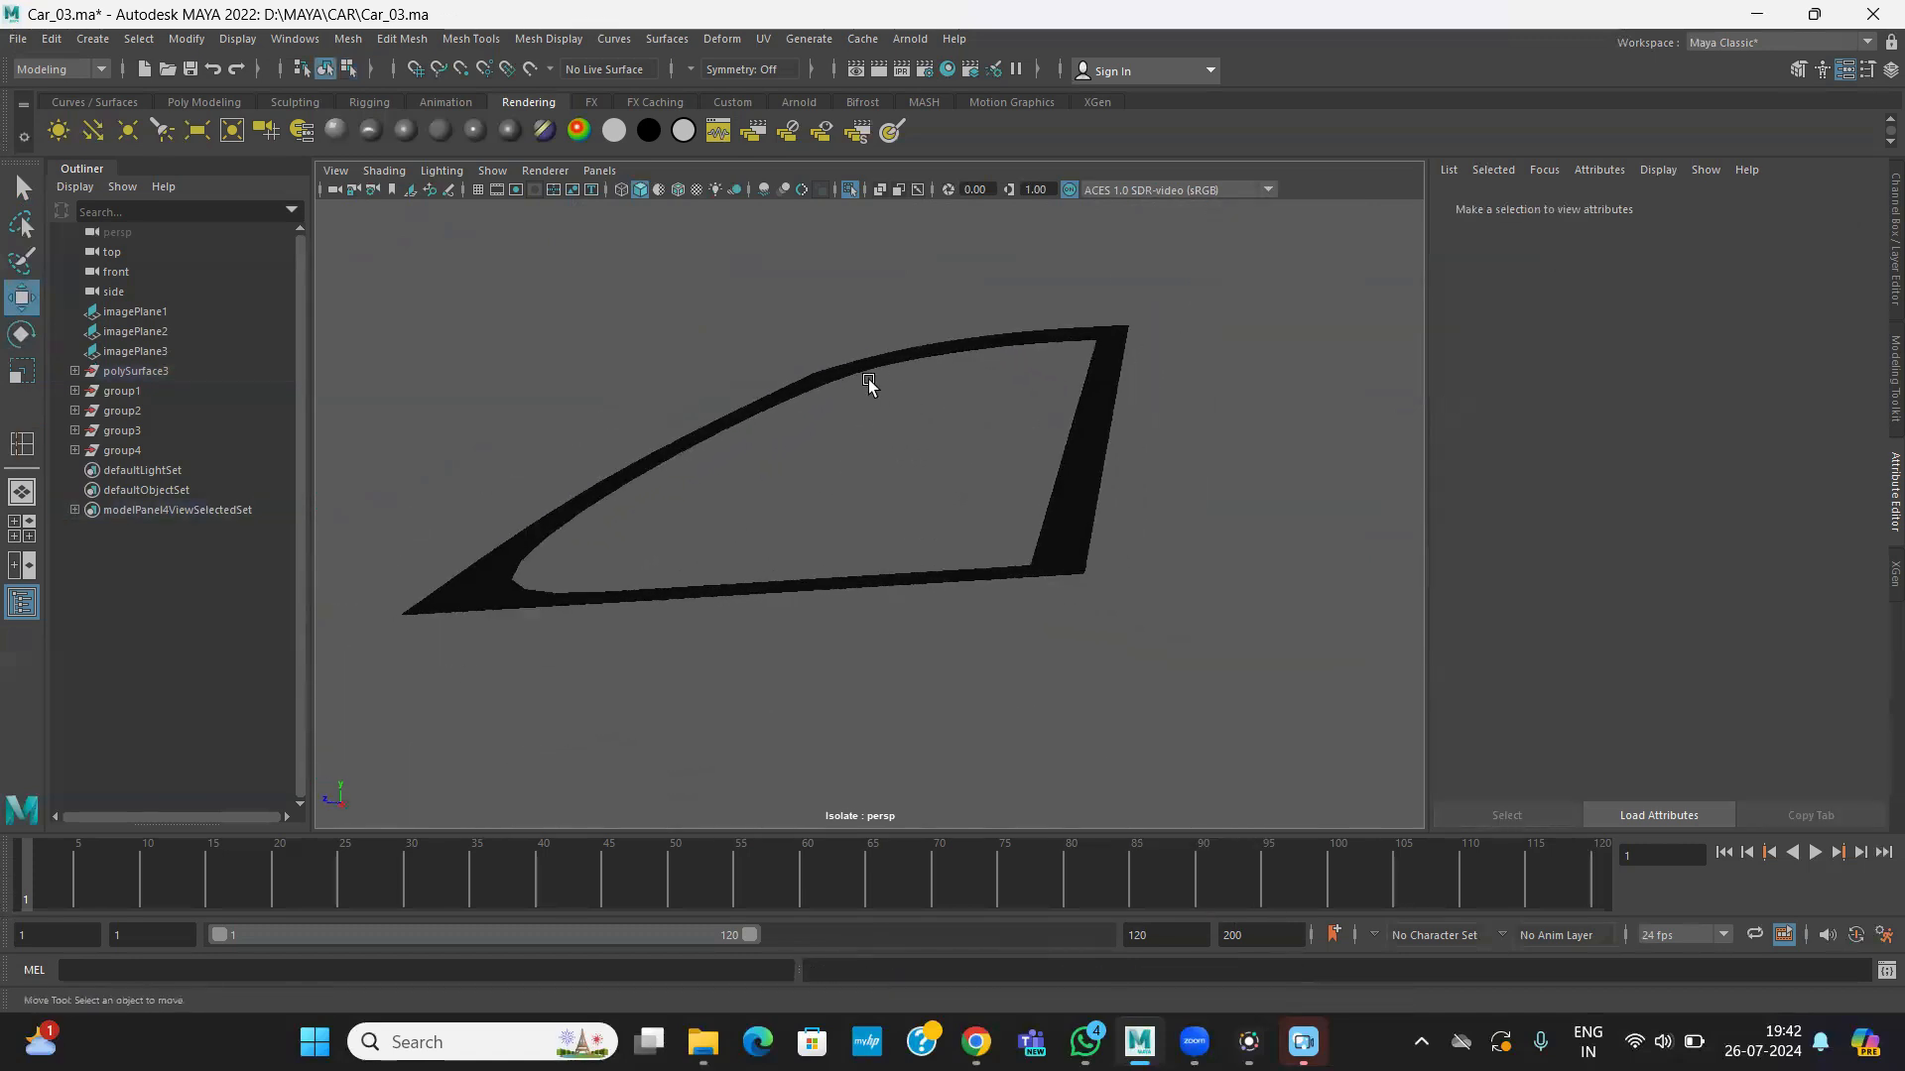
- Compare the frame's pointed front corner with the side-view blueprint and restore the frame's unsmoothed display
left_click(867, 379)
key("space")
key("space")
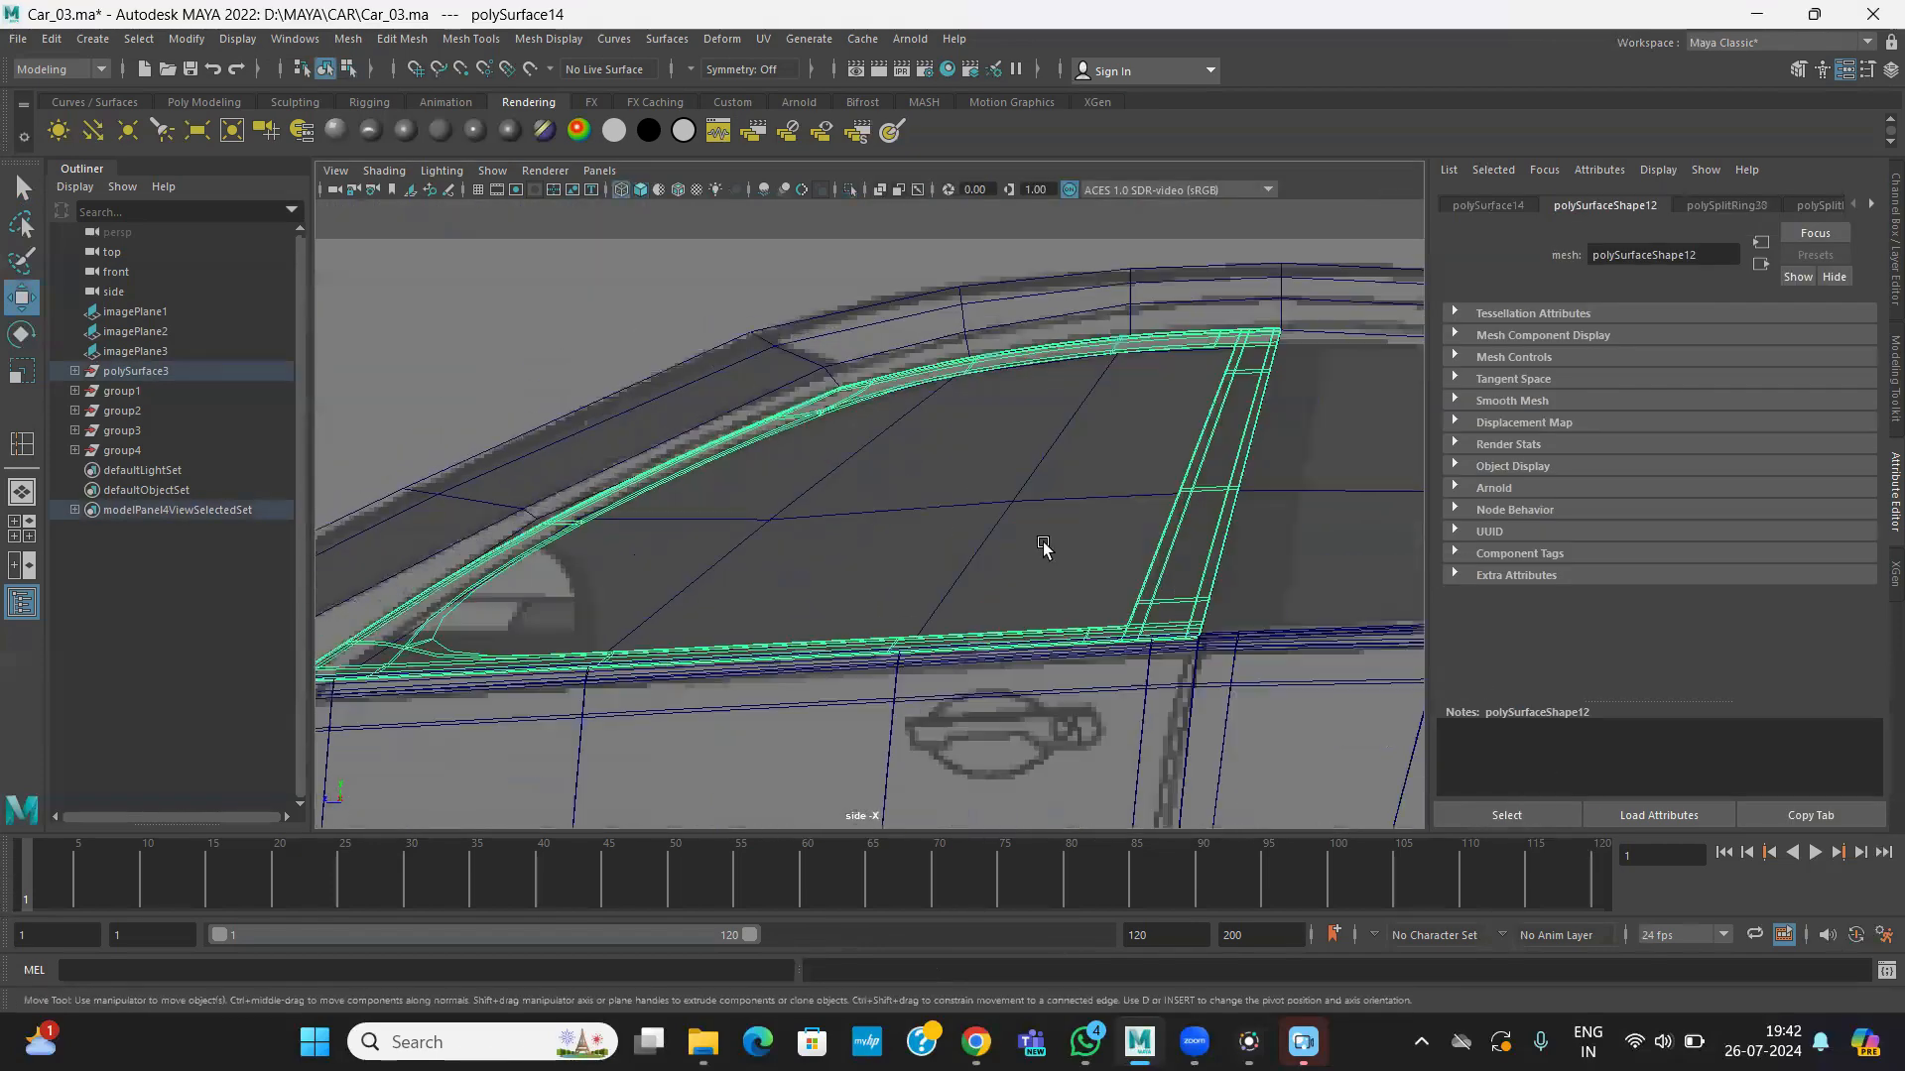
key("space")
key("space")
scroll(697, 544, "up", 5)
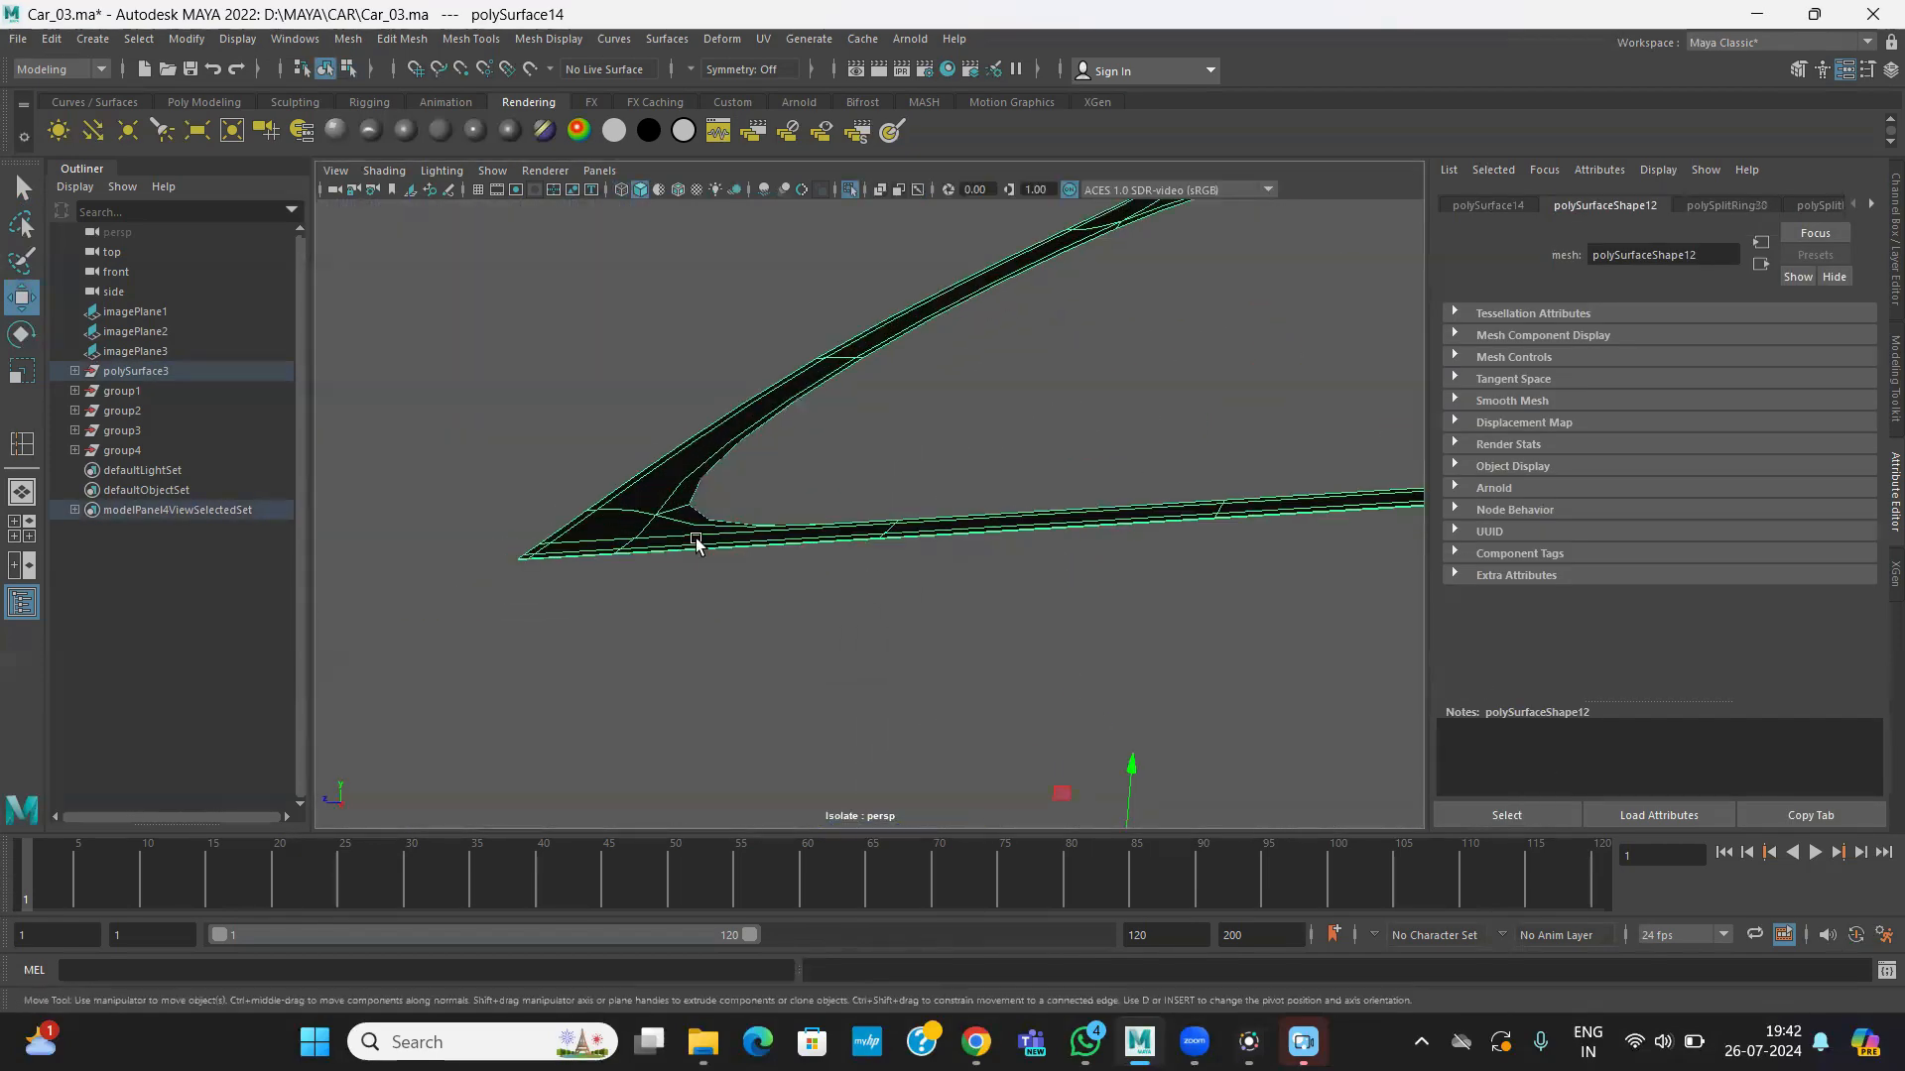
key("space")
key("space")
scroll(778, 592, "up", 4)
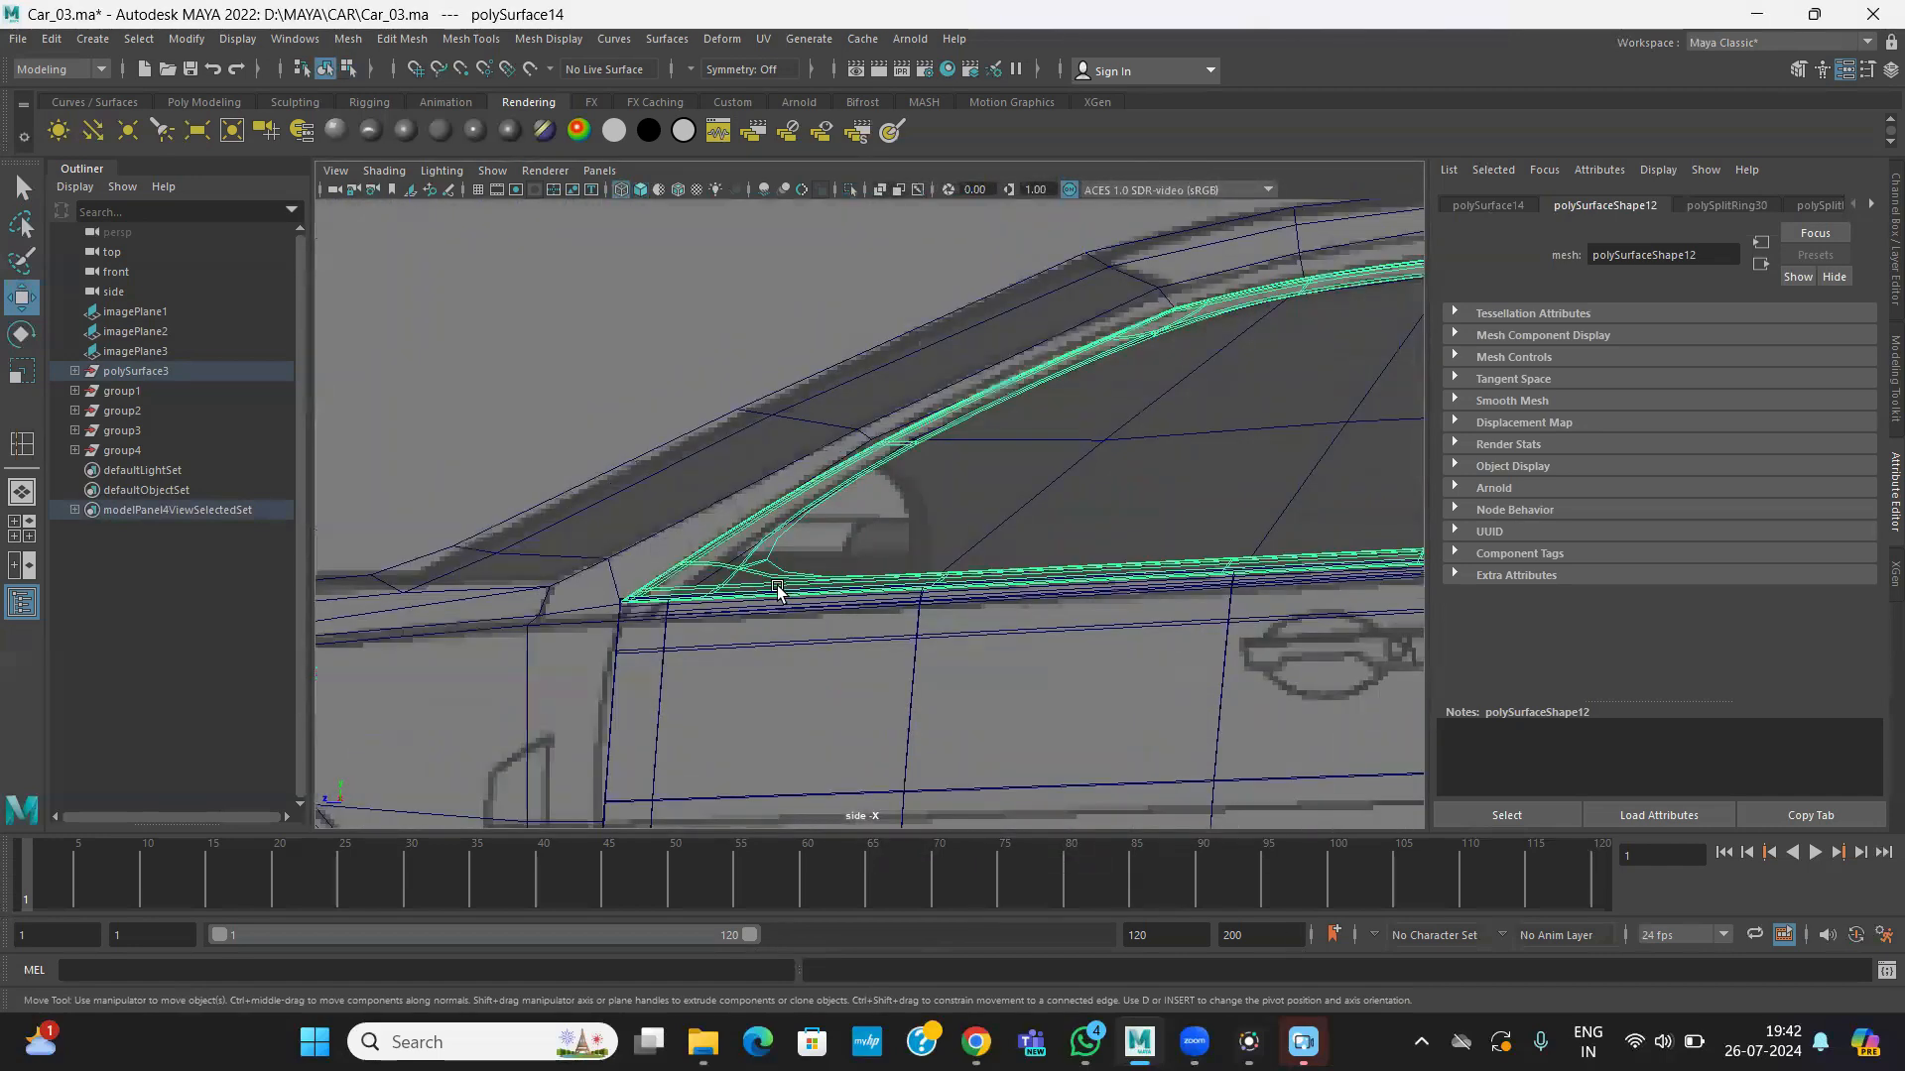
scroll(784, 565, "up", 3)
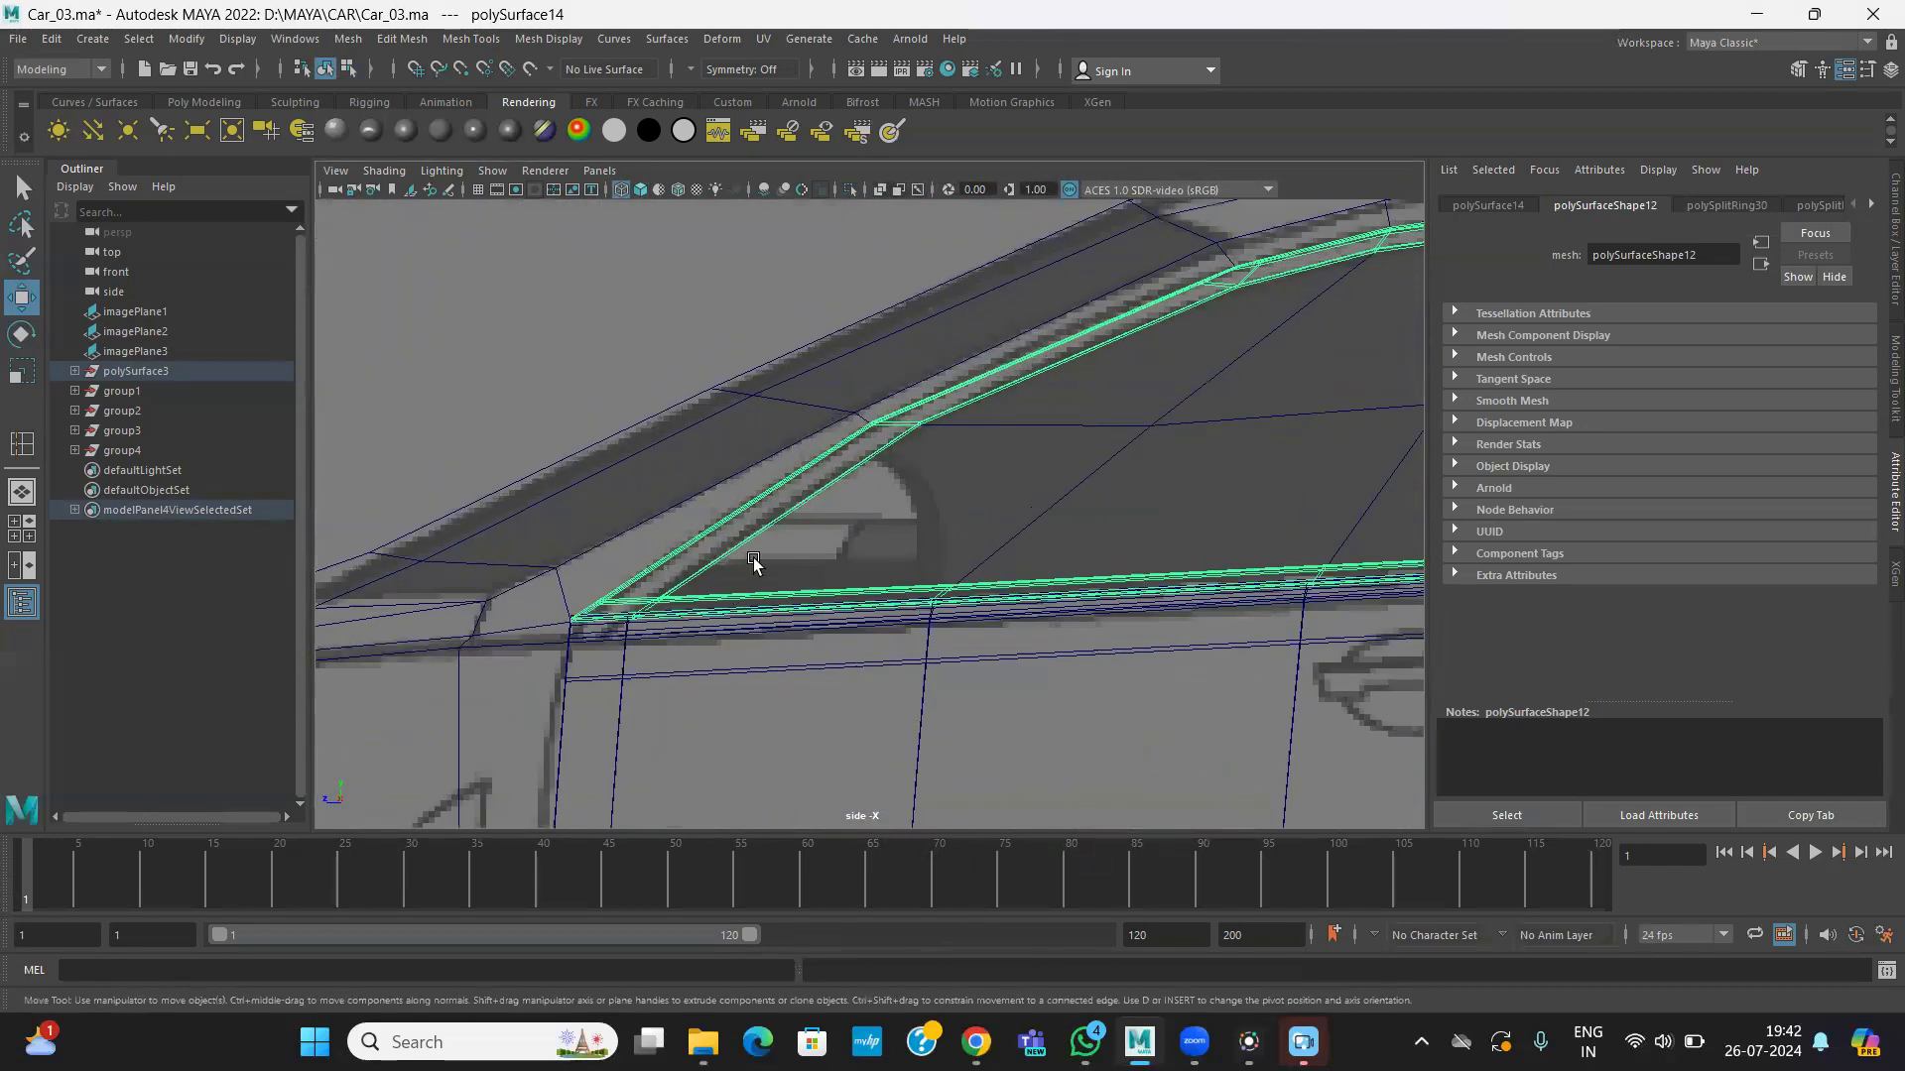
left_click(464, 37)
left_click(497, 180)
left_click_drag(738, 538, 755, 516)
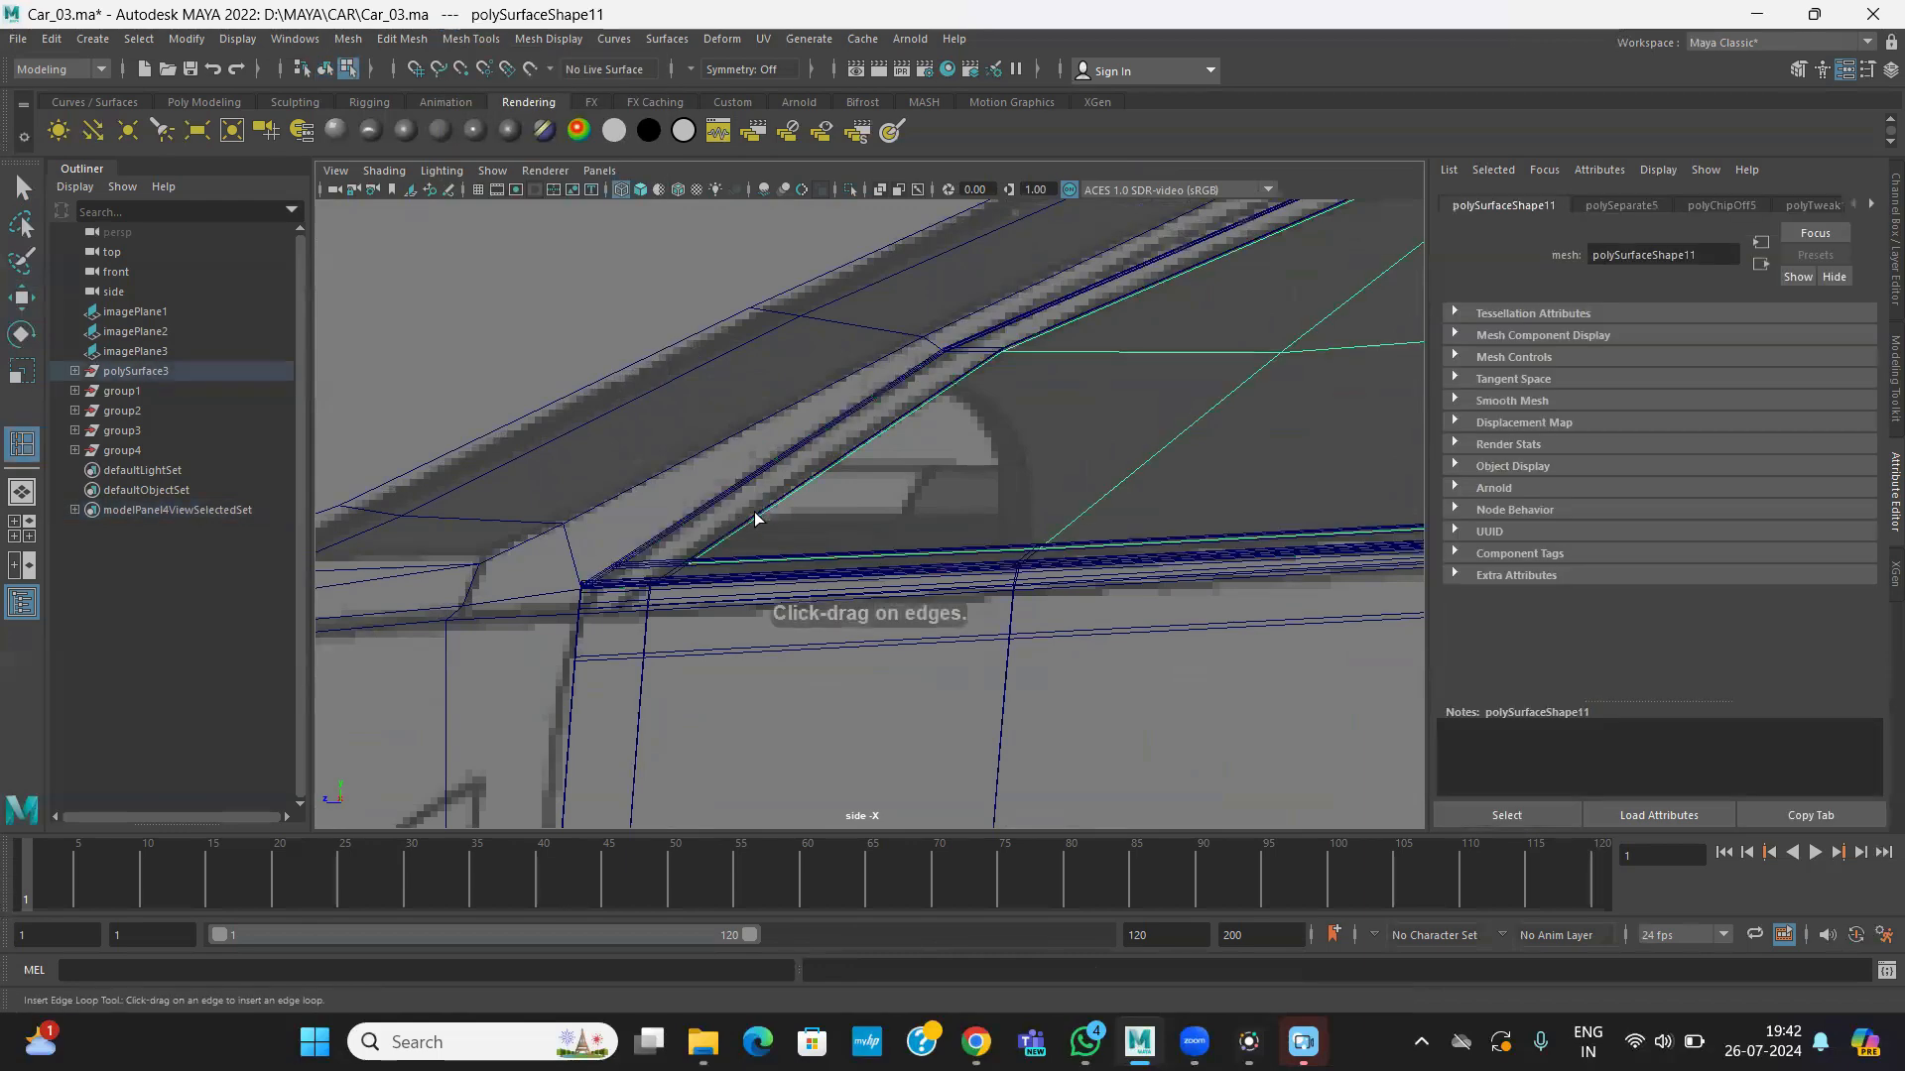
key("space")
key("space")
key("w")
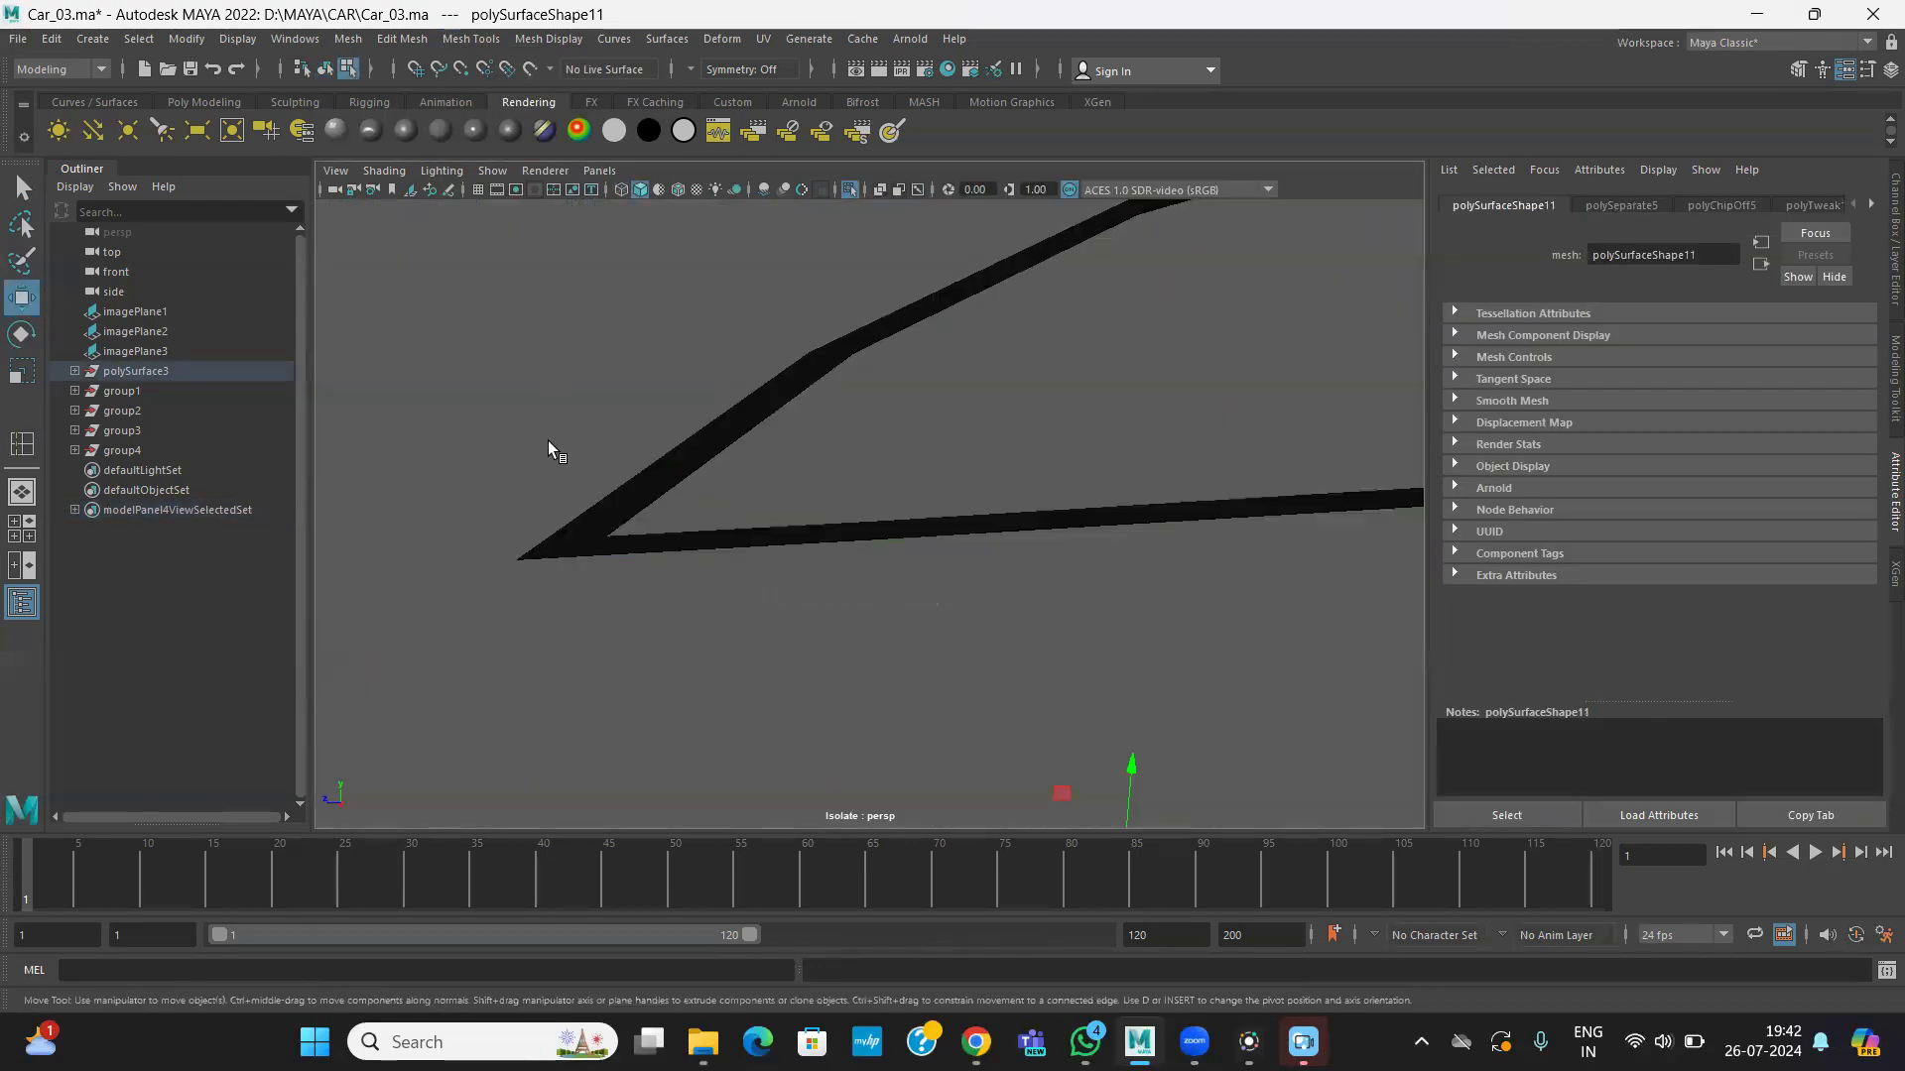
- Insert an edge loop across the window frame's bars close to its pointed front corner, then return to object selection
right_click_drag(627, 475, 844, 294)
left_click(499, 42)
left_click(520, 186)
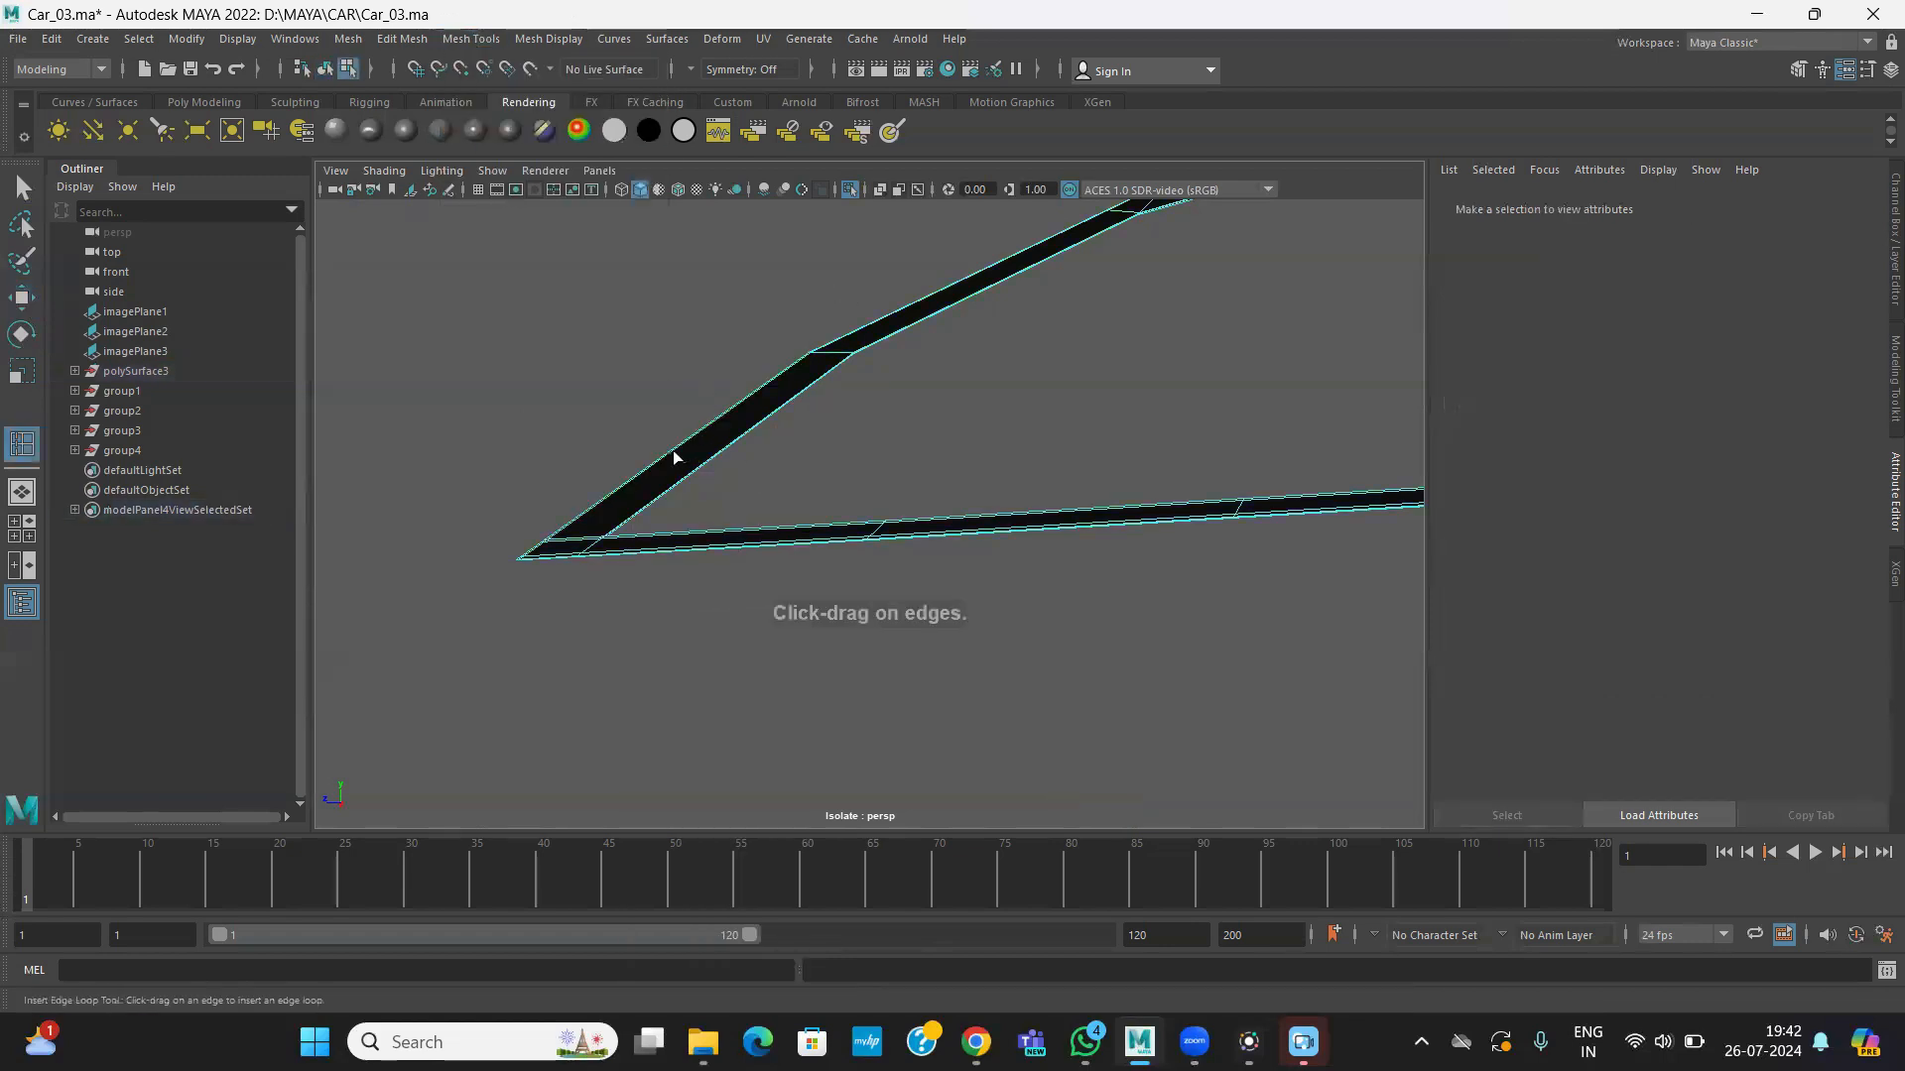
left_click(606, 500)
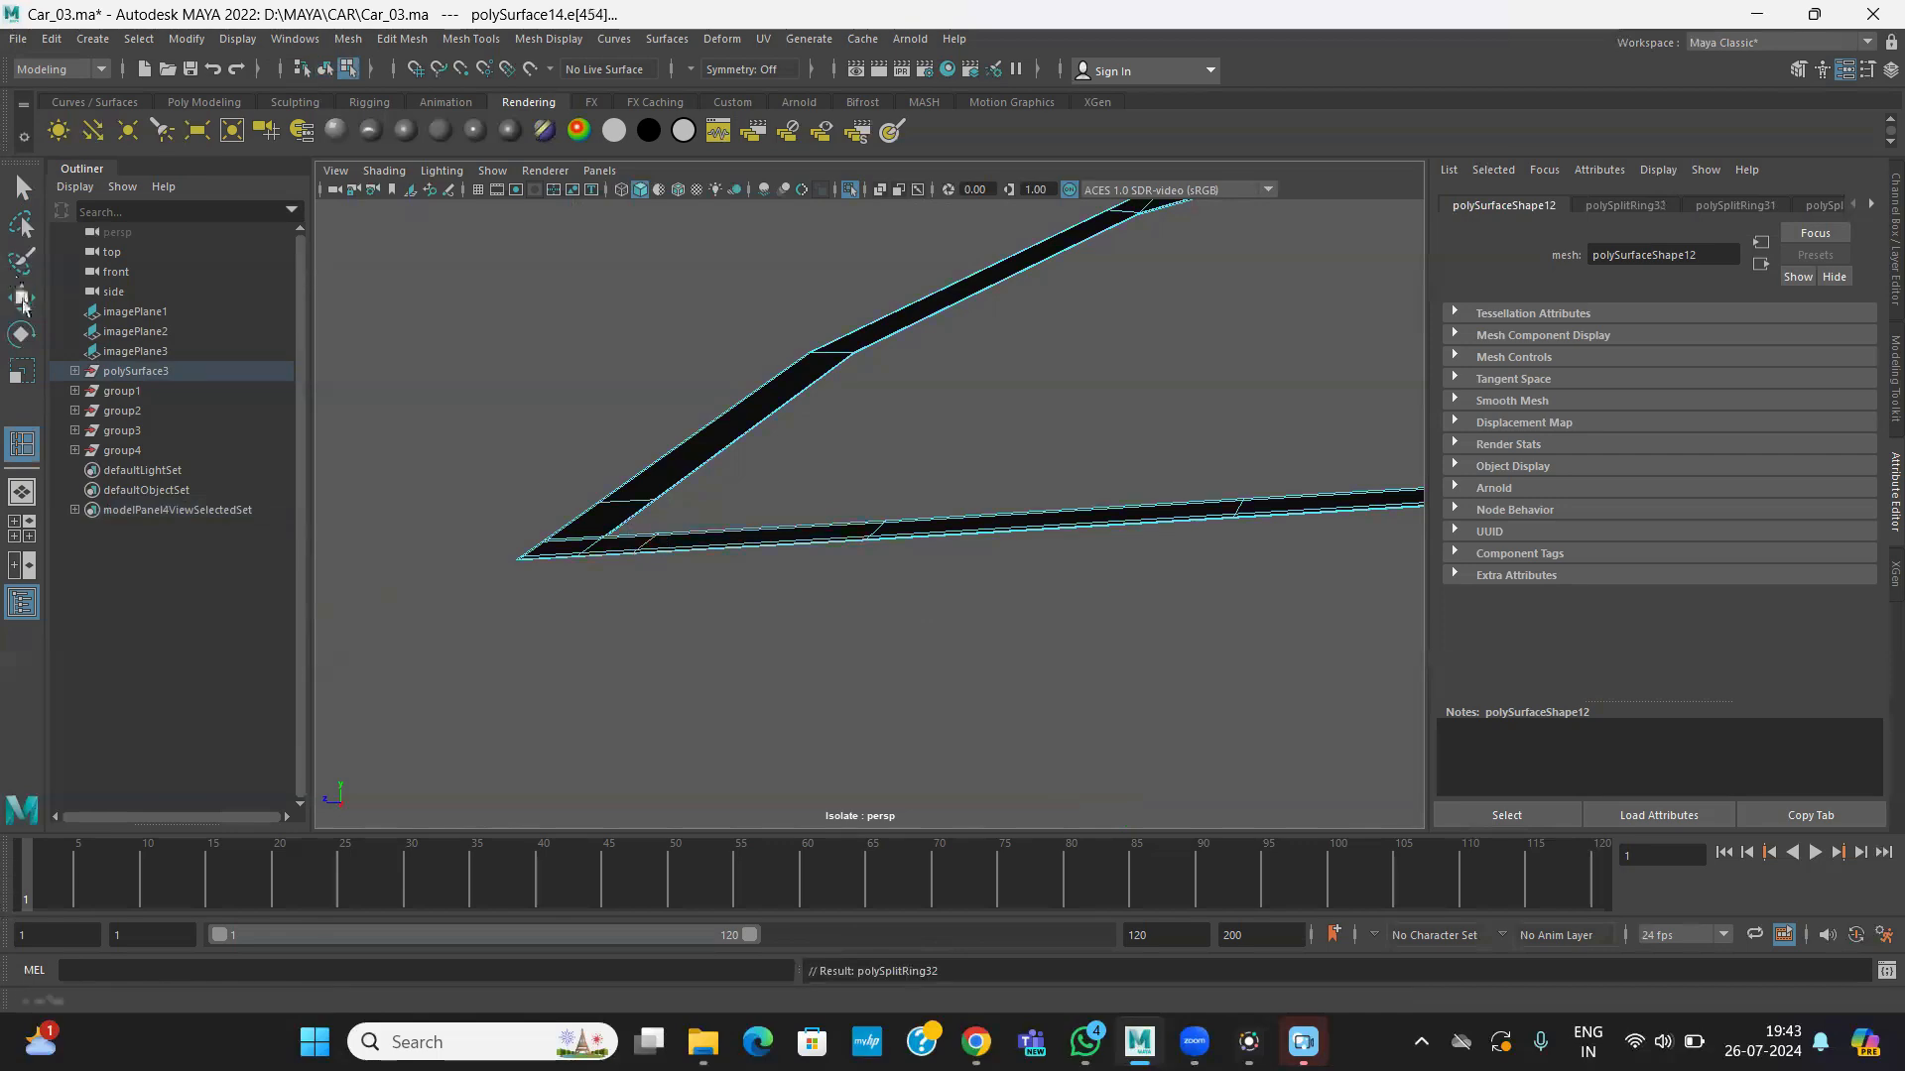
left_click(22, 298)
right_click_drag(724, 442, 863, 342)
left_click(569, 485)
left_click(629, 539)
key("f")
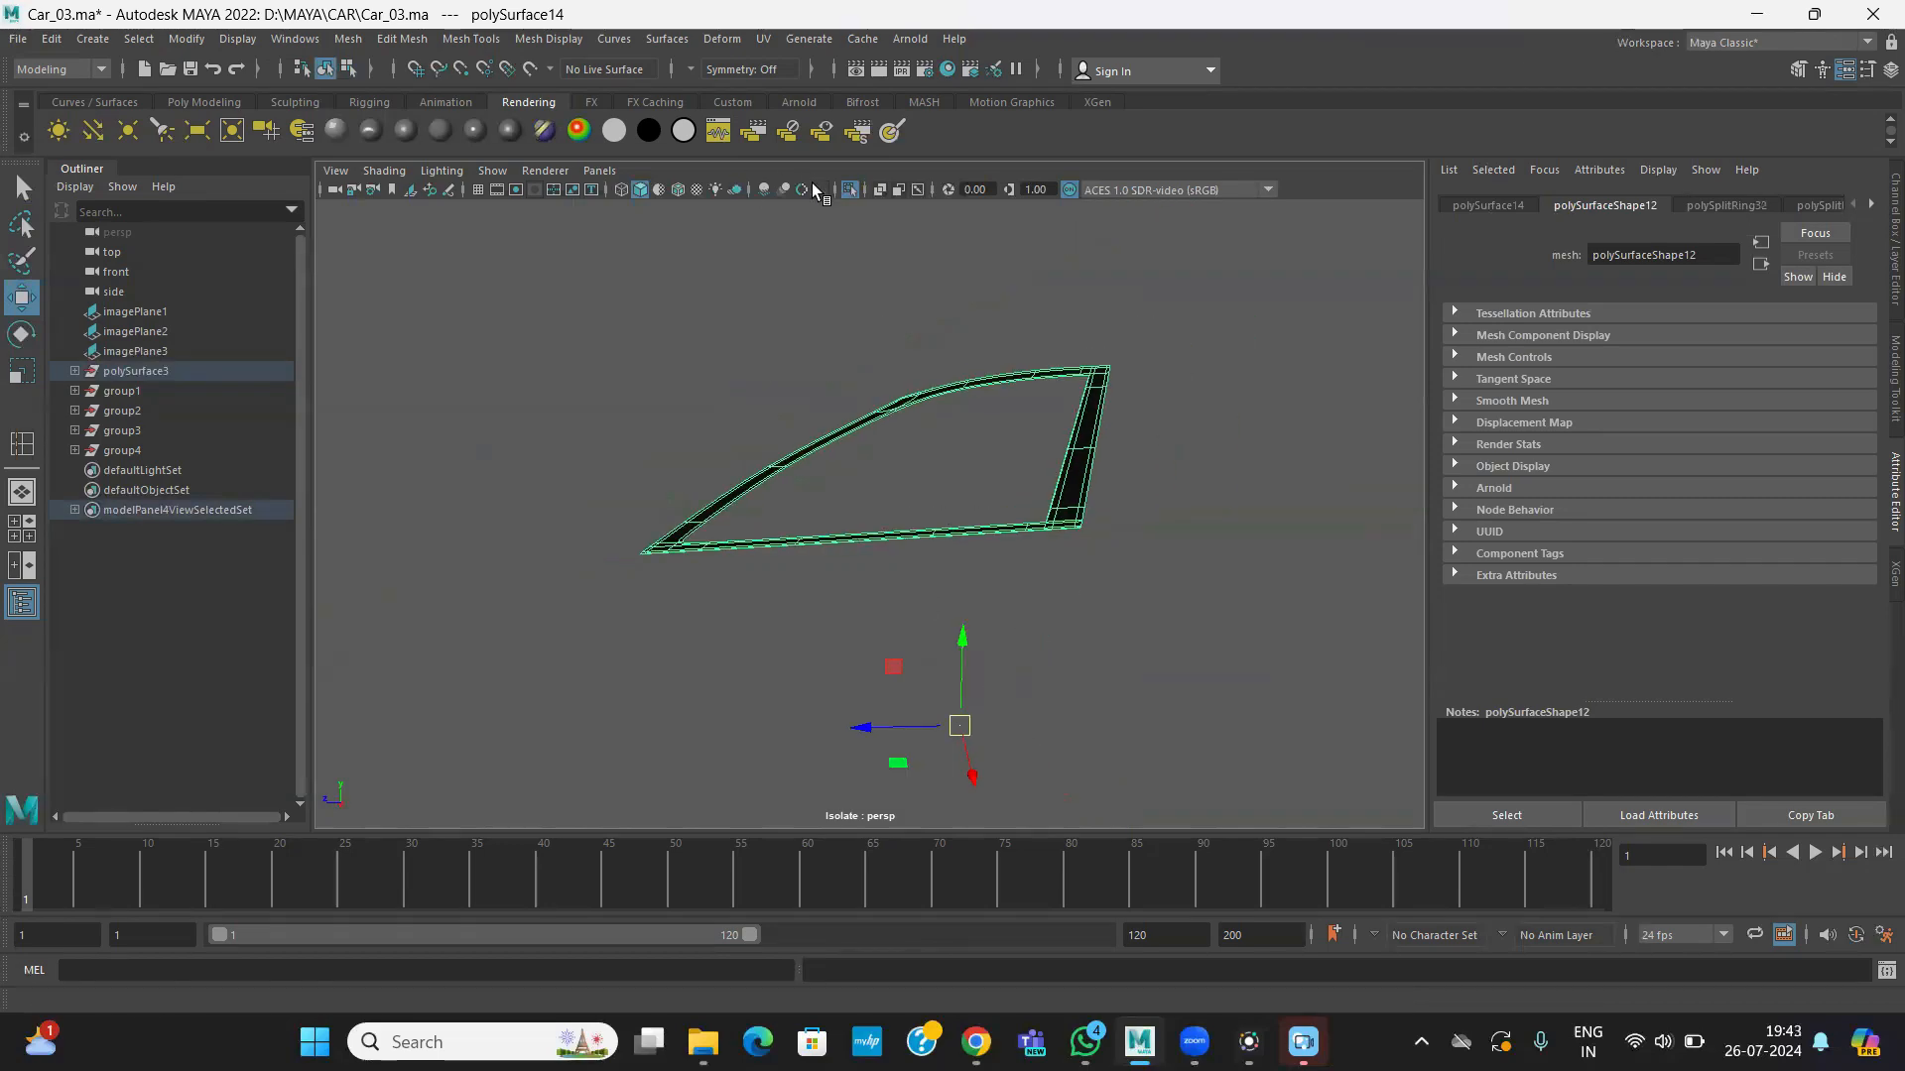
- Leave the isolated display and examine the front side window and its frame on the whole car
left_click(849, 188)
left_click_drag(1071, 533, 808, 583, "alt")
right_click_drag(807, 583, 1029, 676, "alt")
left_click_drag(749, 631, 837, 383, "alt")
left_click(724, 331)
right_click_drag(838, 382, 949, 599, "alt")
left_click_drag(949, 599, 843, 578, "alt")
right_click_drag(842, 579, 727, 519, "alt")
left_click_drag(727, 519, 1050, 532, "alt")
- Insert an edge loop just below the rear side window's upper edge, following the blueprint's frame outline in the side view
left_click(1055, 522)
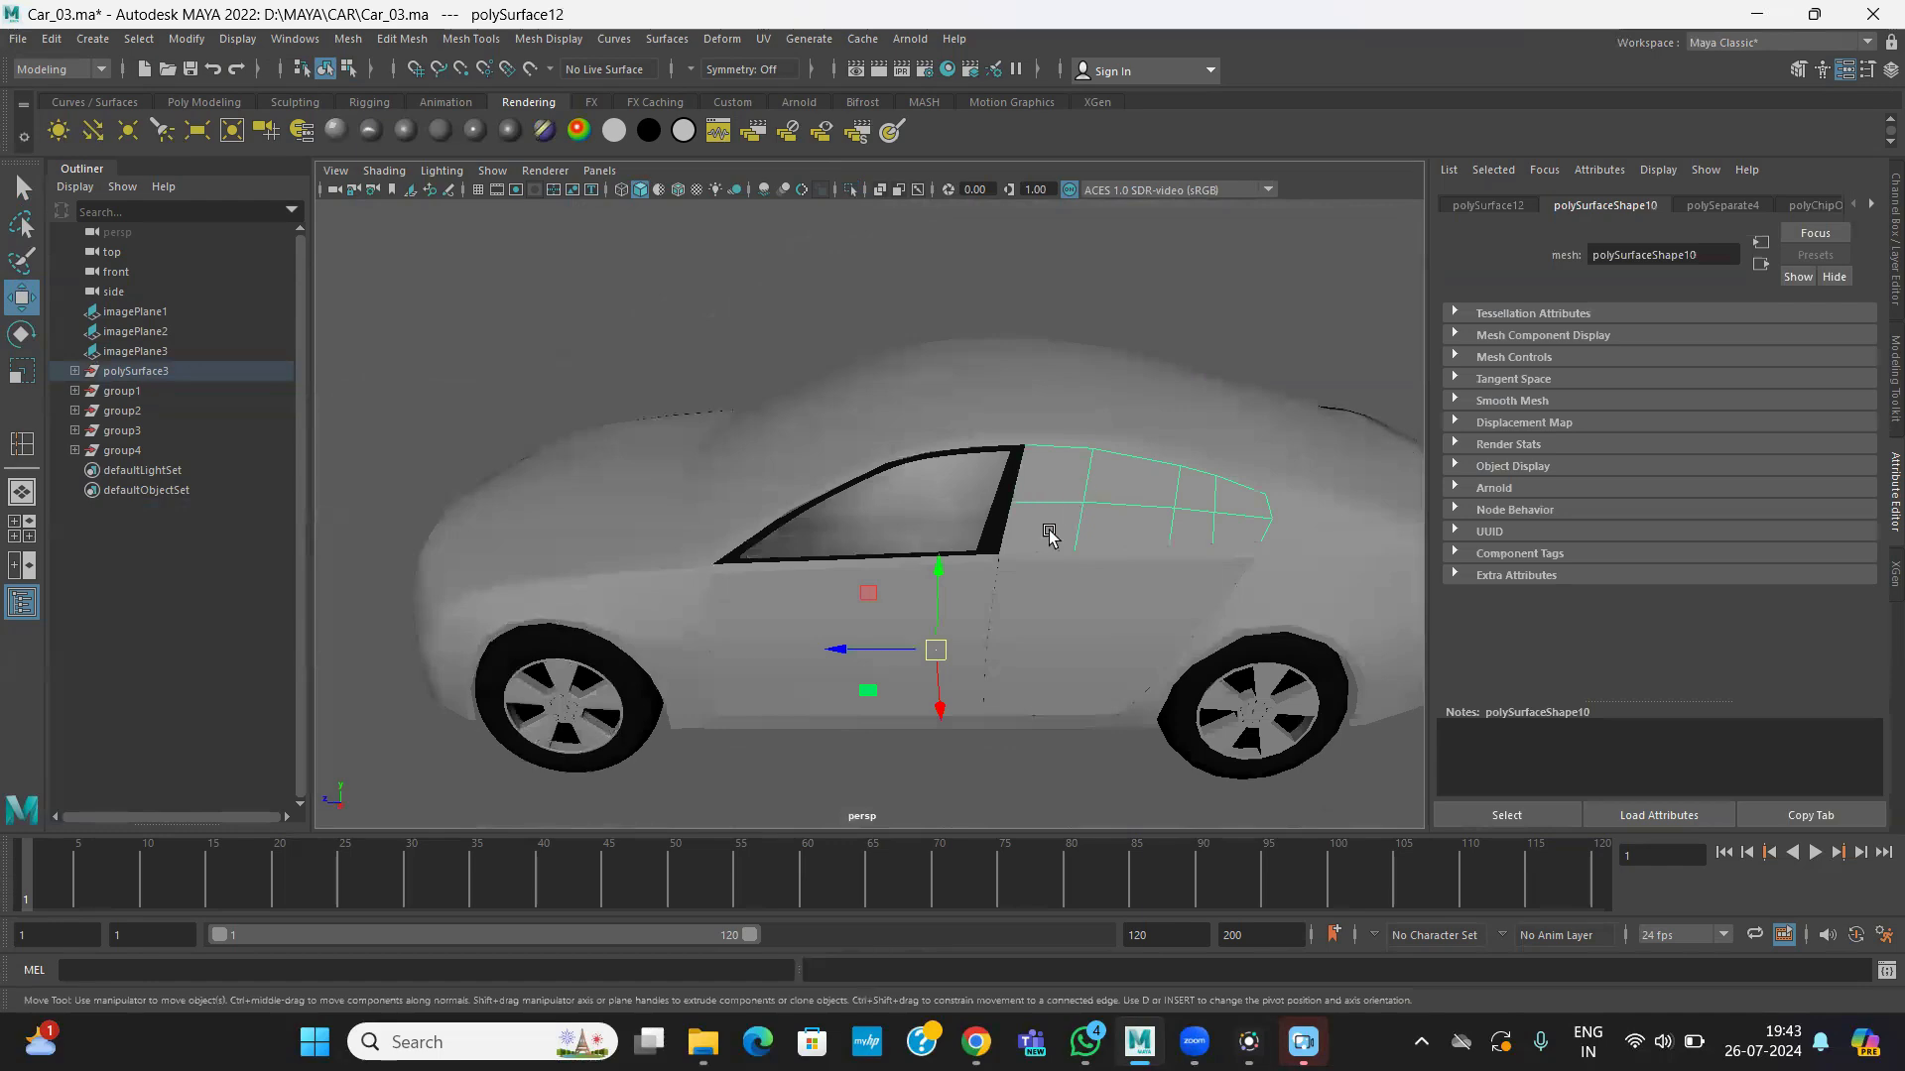
middle_click_drag(1075, 521, 880, 536, "alt")
right_click_drag(496, 552, 591, 563, "alt")
left_click_drag(797, 568, 945, 526, "alt")
left_click_drag(1049, 499, 1096, 514, "alt")
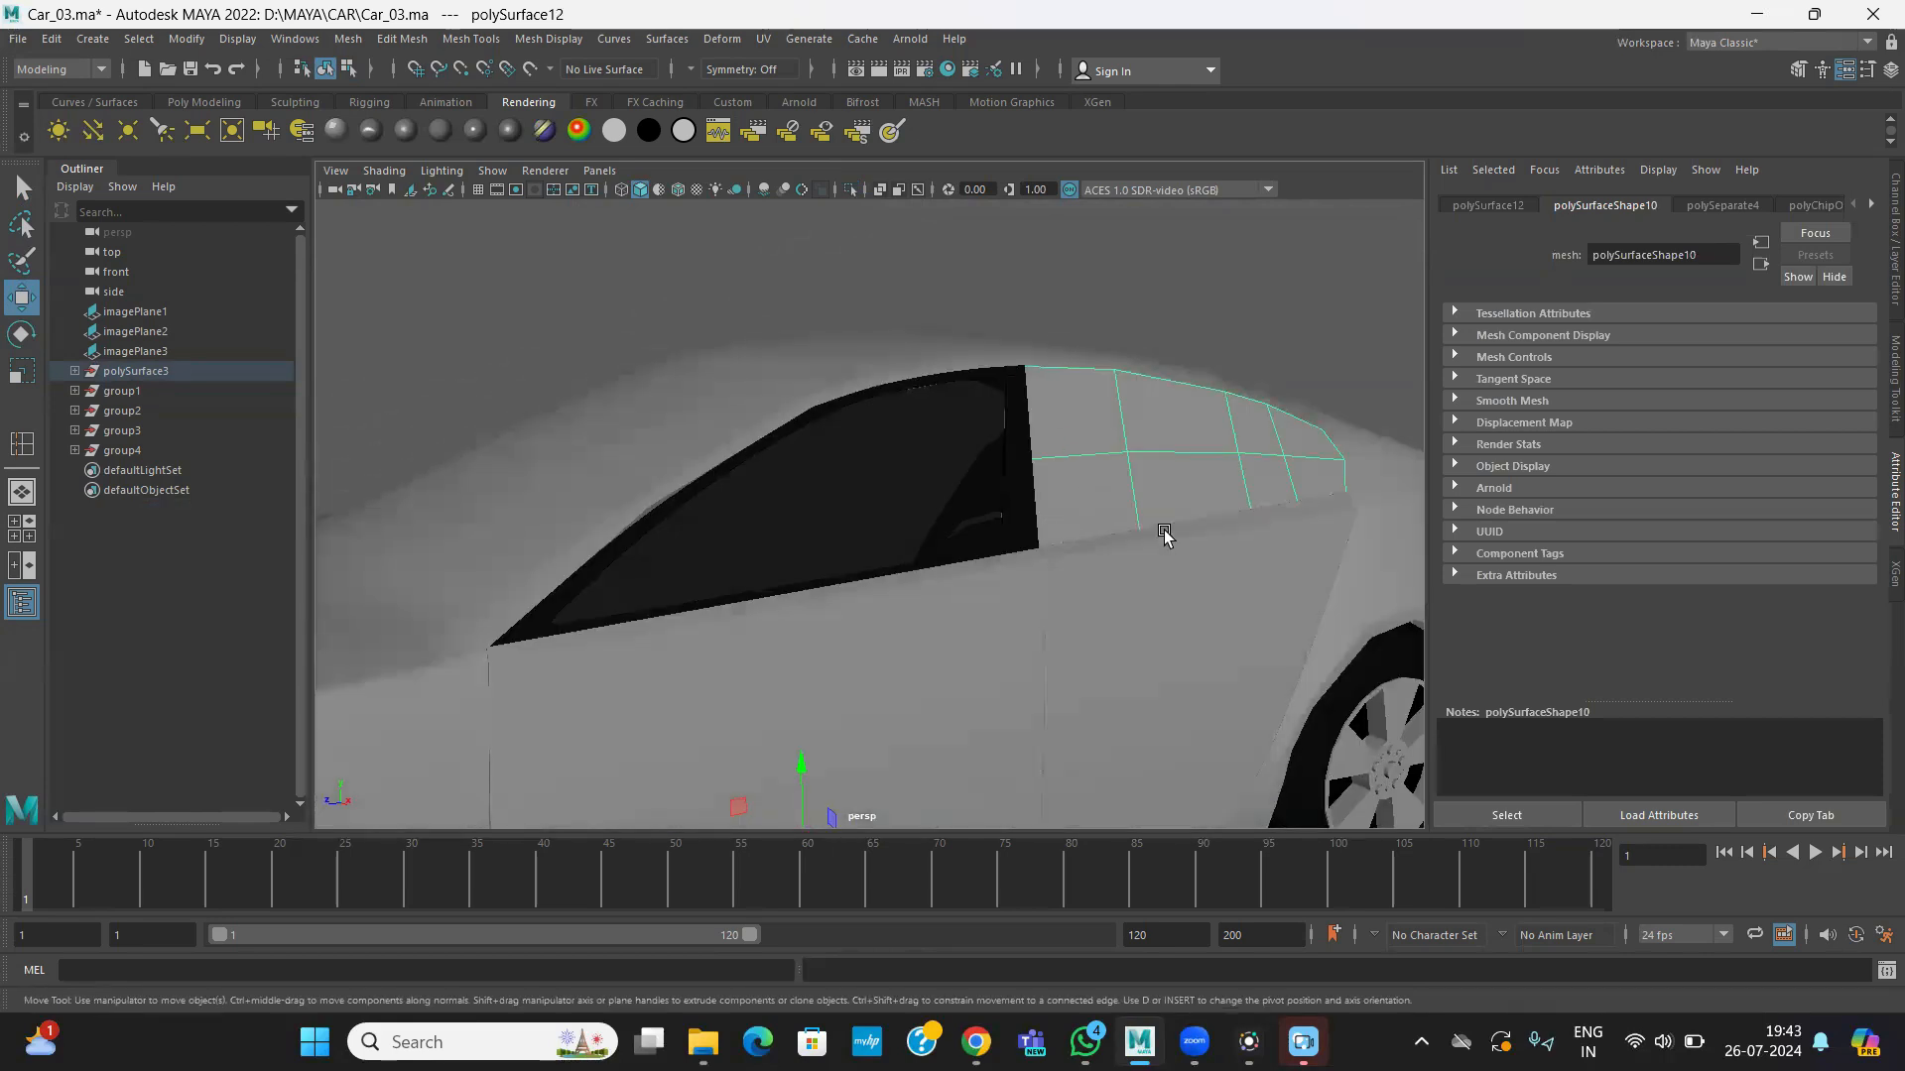
left_click_drag(1186, 583, 1072, 585, "alt")
key("space")
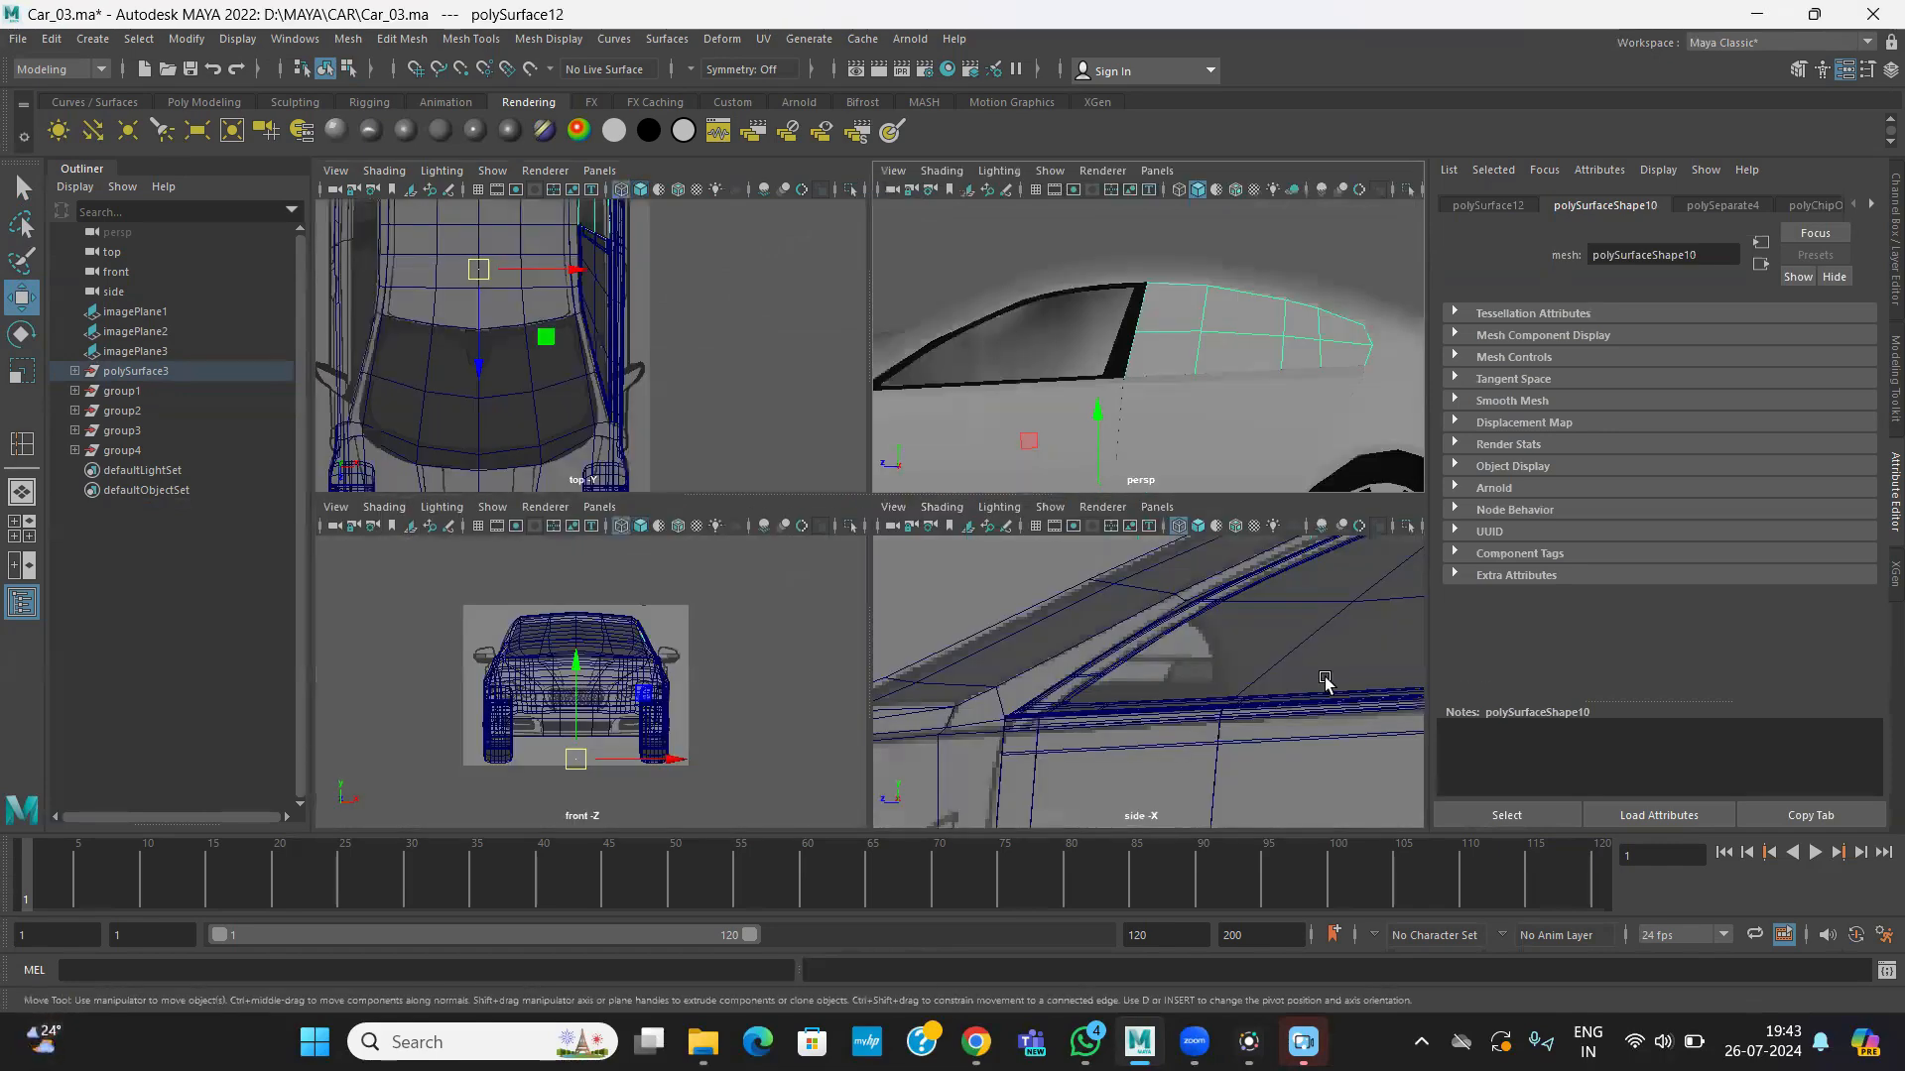
key("space")
middle_click_drag(1329, 536, 859, 625, "alt")
middle_click_drag(1190, 347, 892, 464, "alt")
middle_click_drag(1024, 427, 694, 467, "alt")
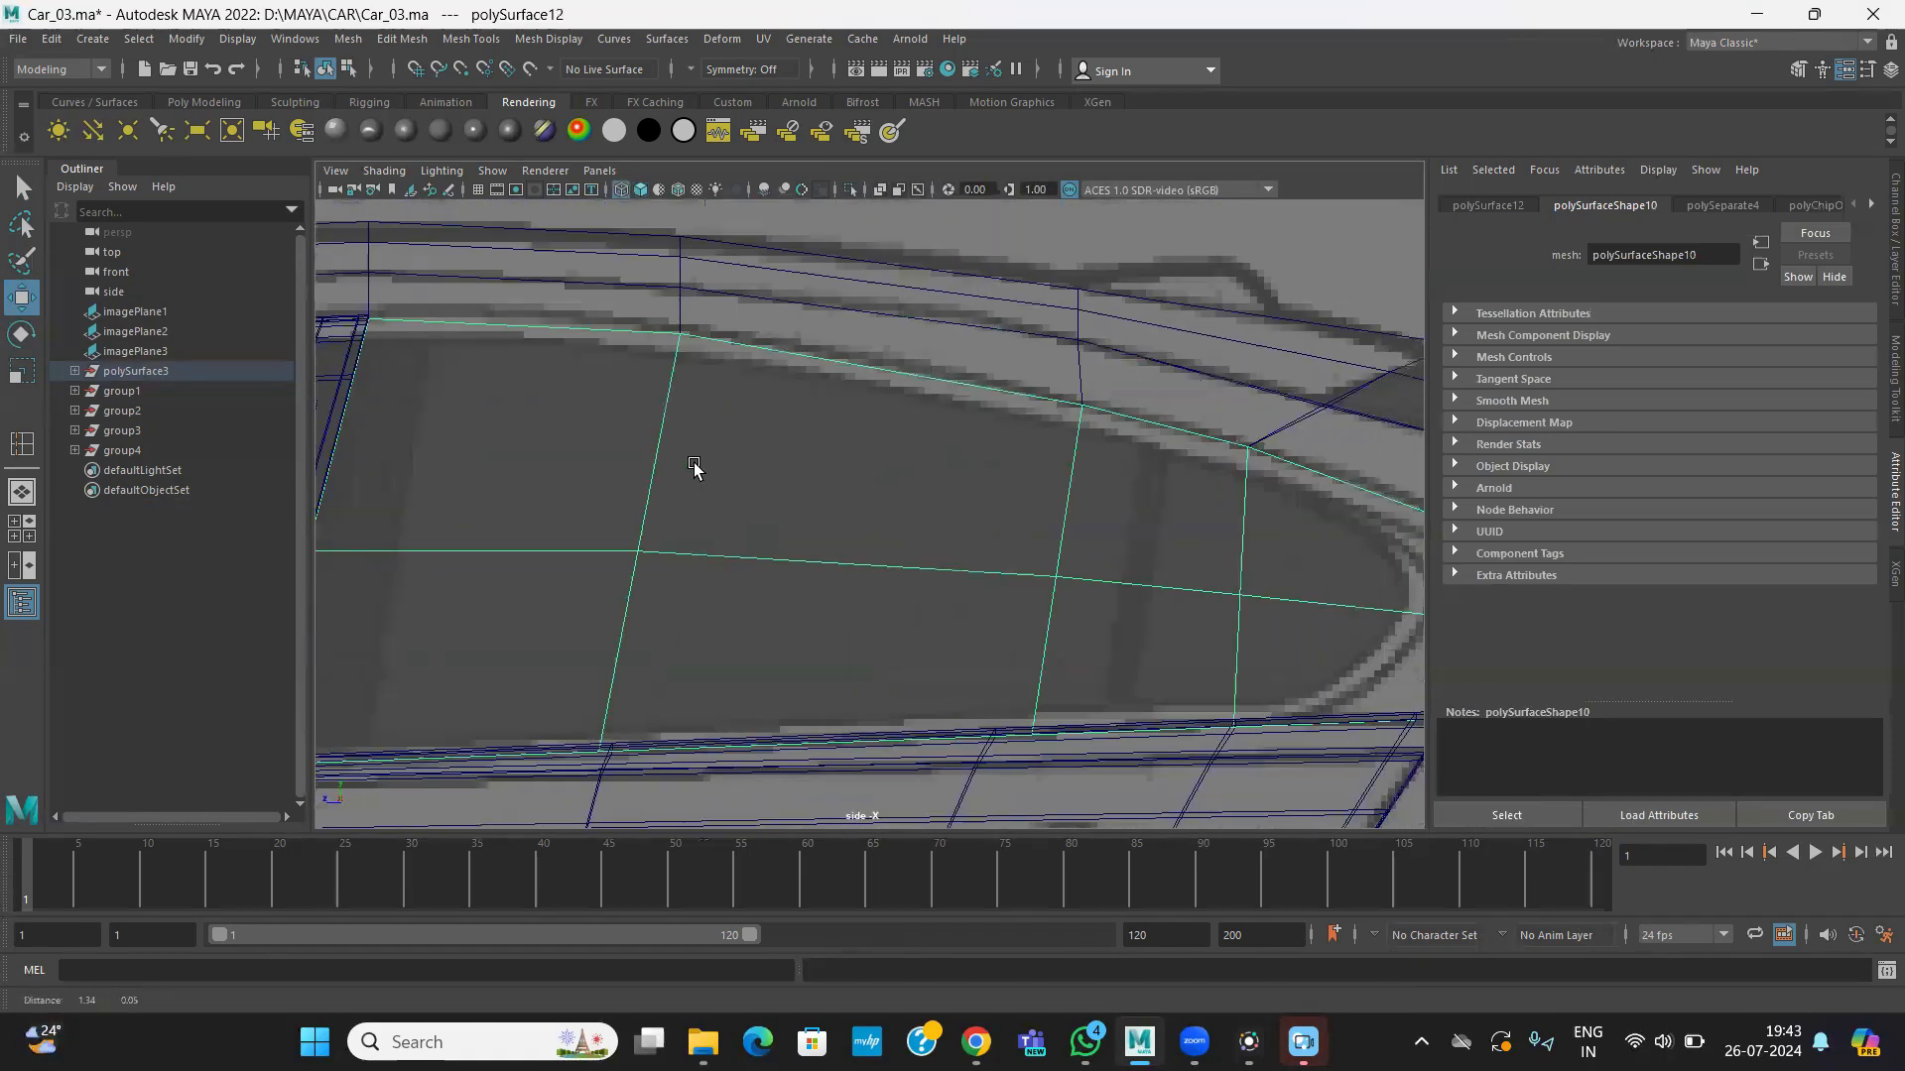
left_click(480, 39)
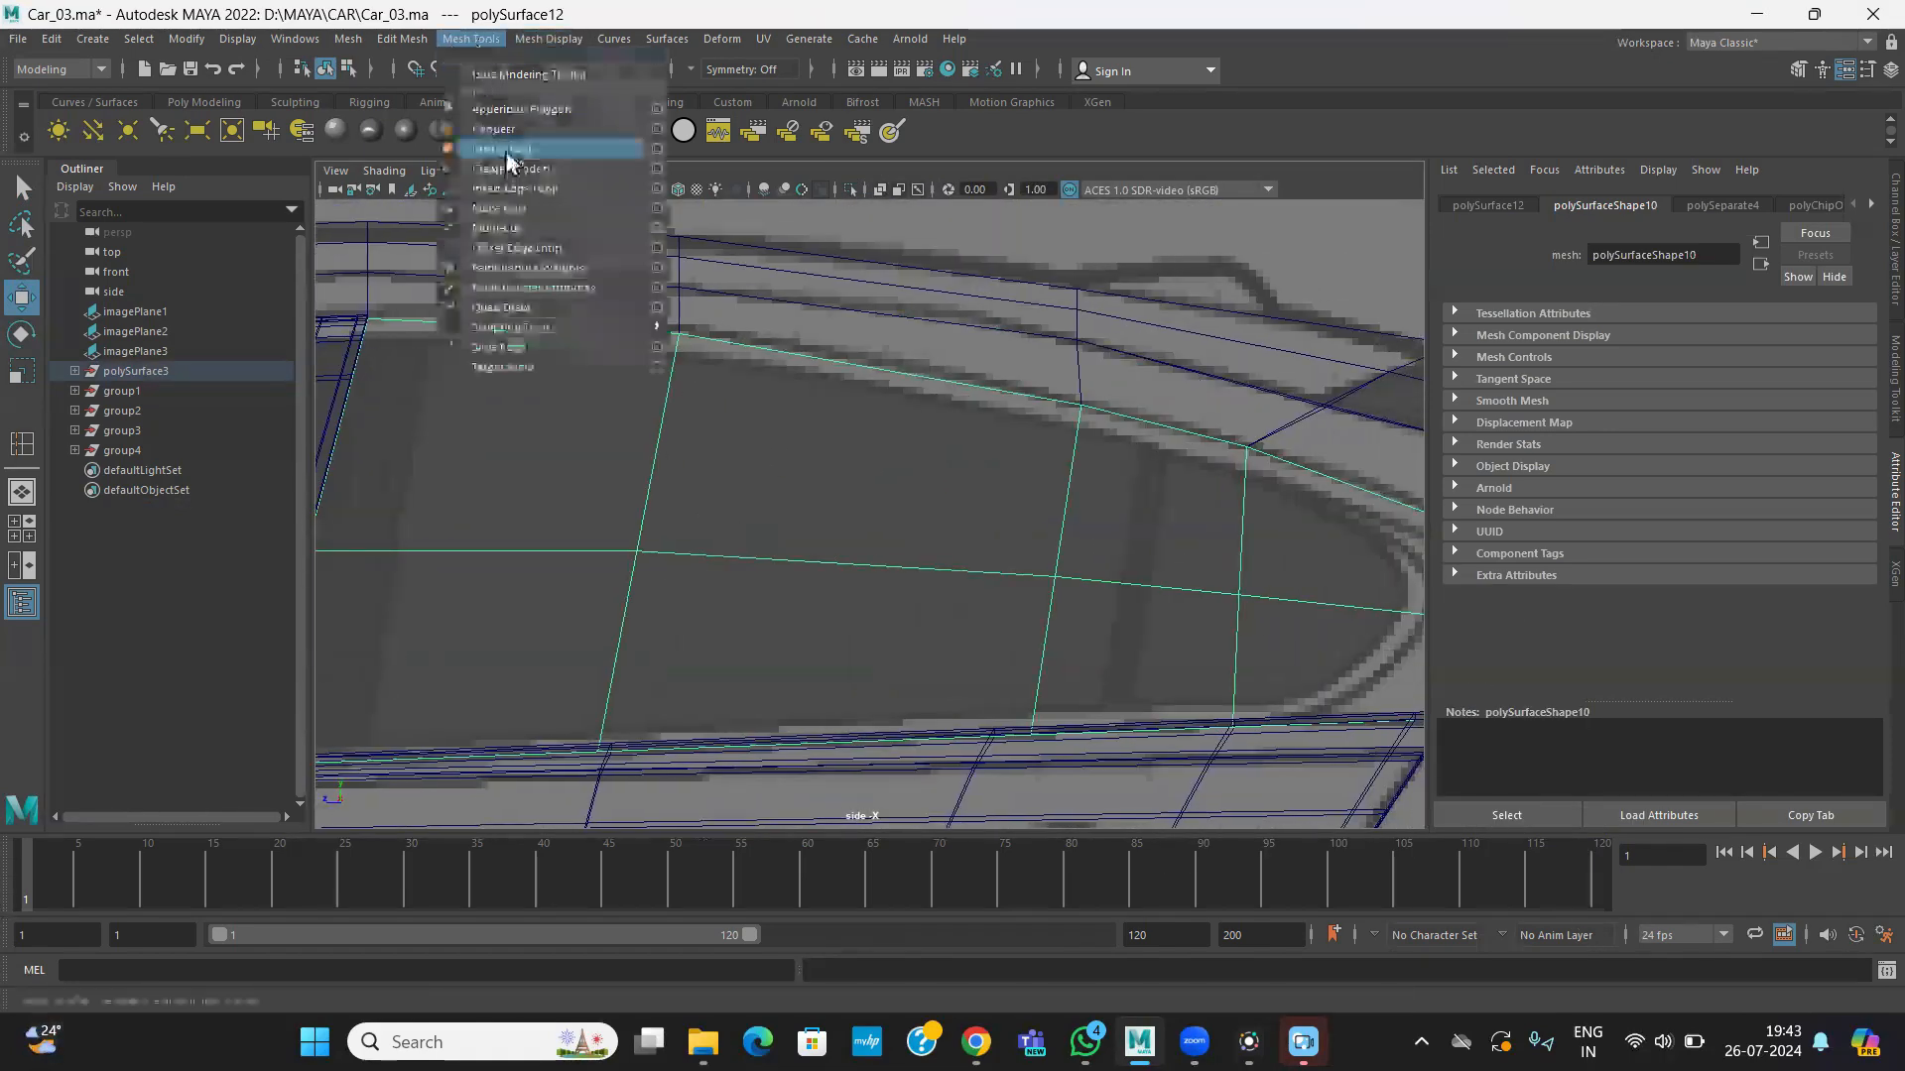
left_click(526, 188)
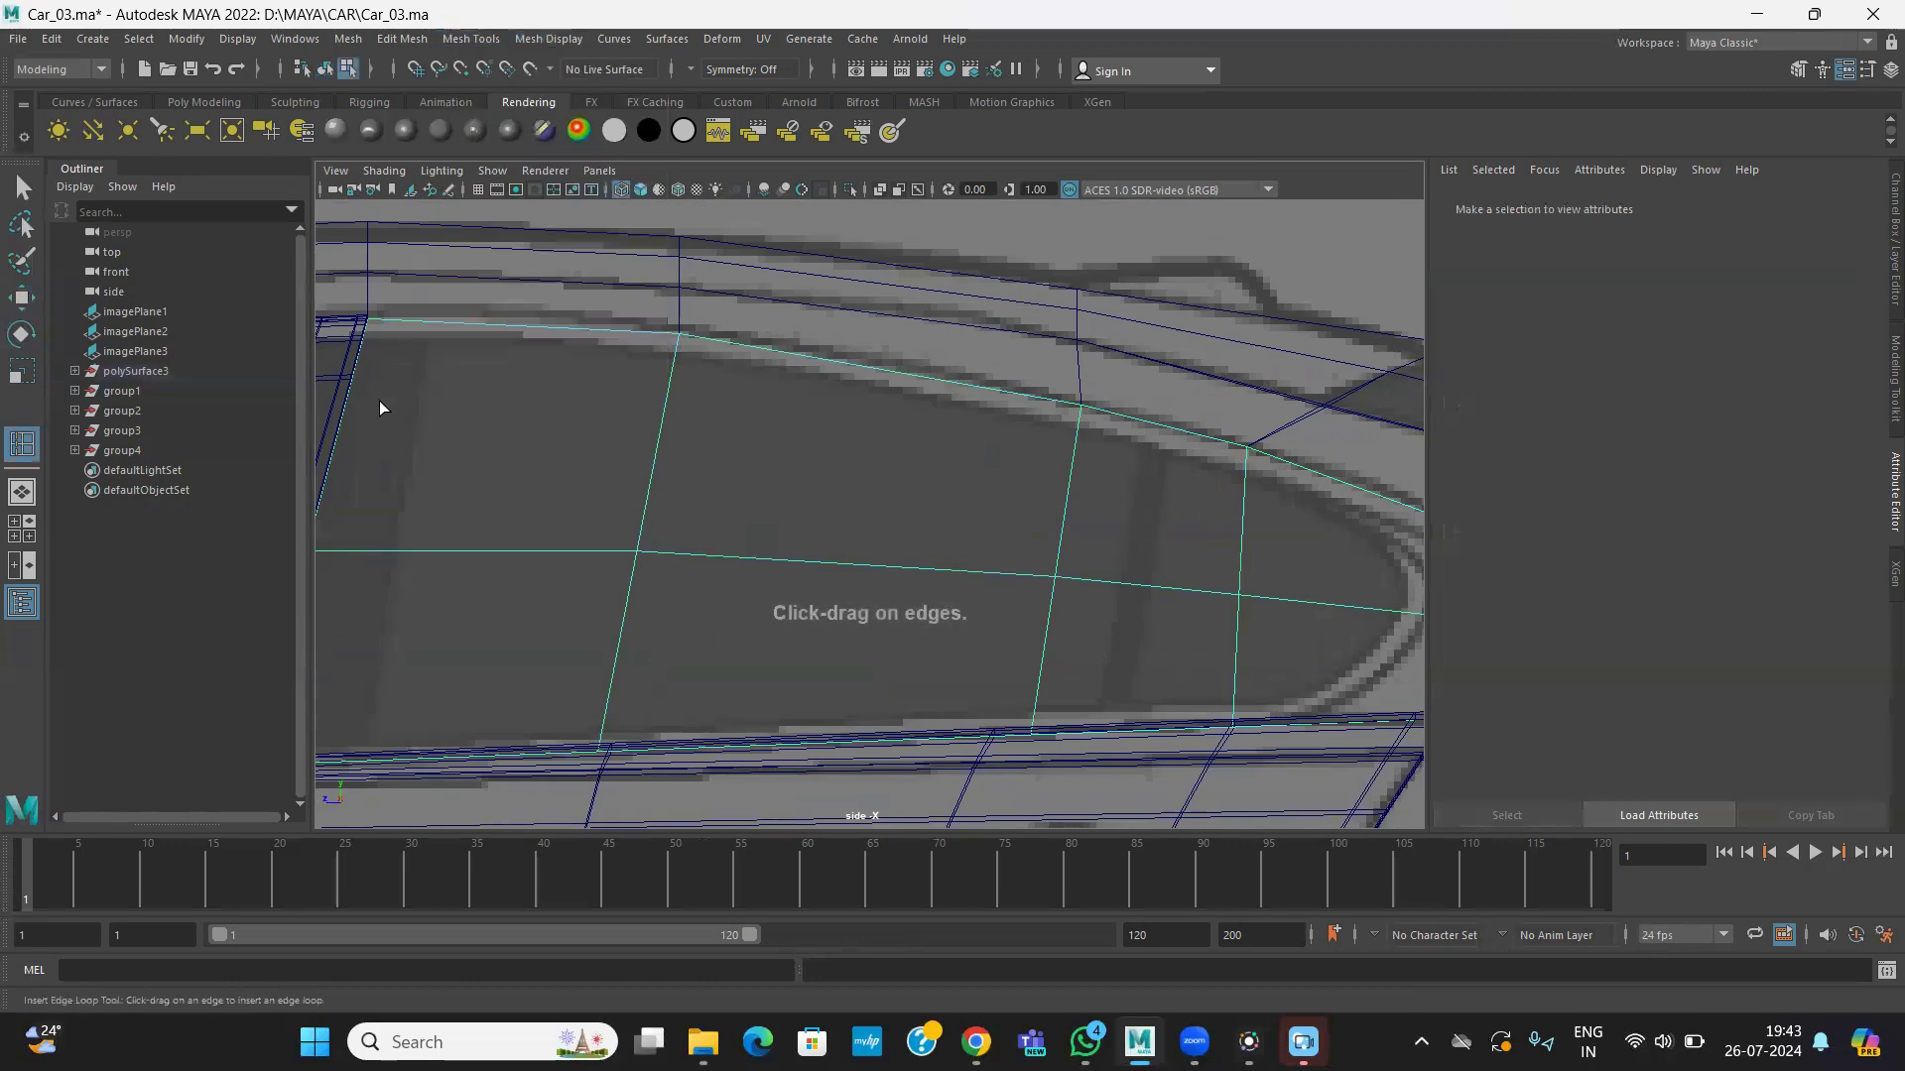
left_click(369, 337)
left_click(675, 359)
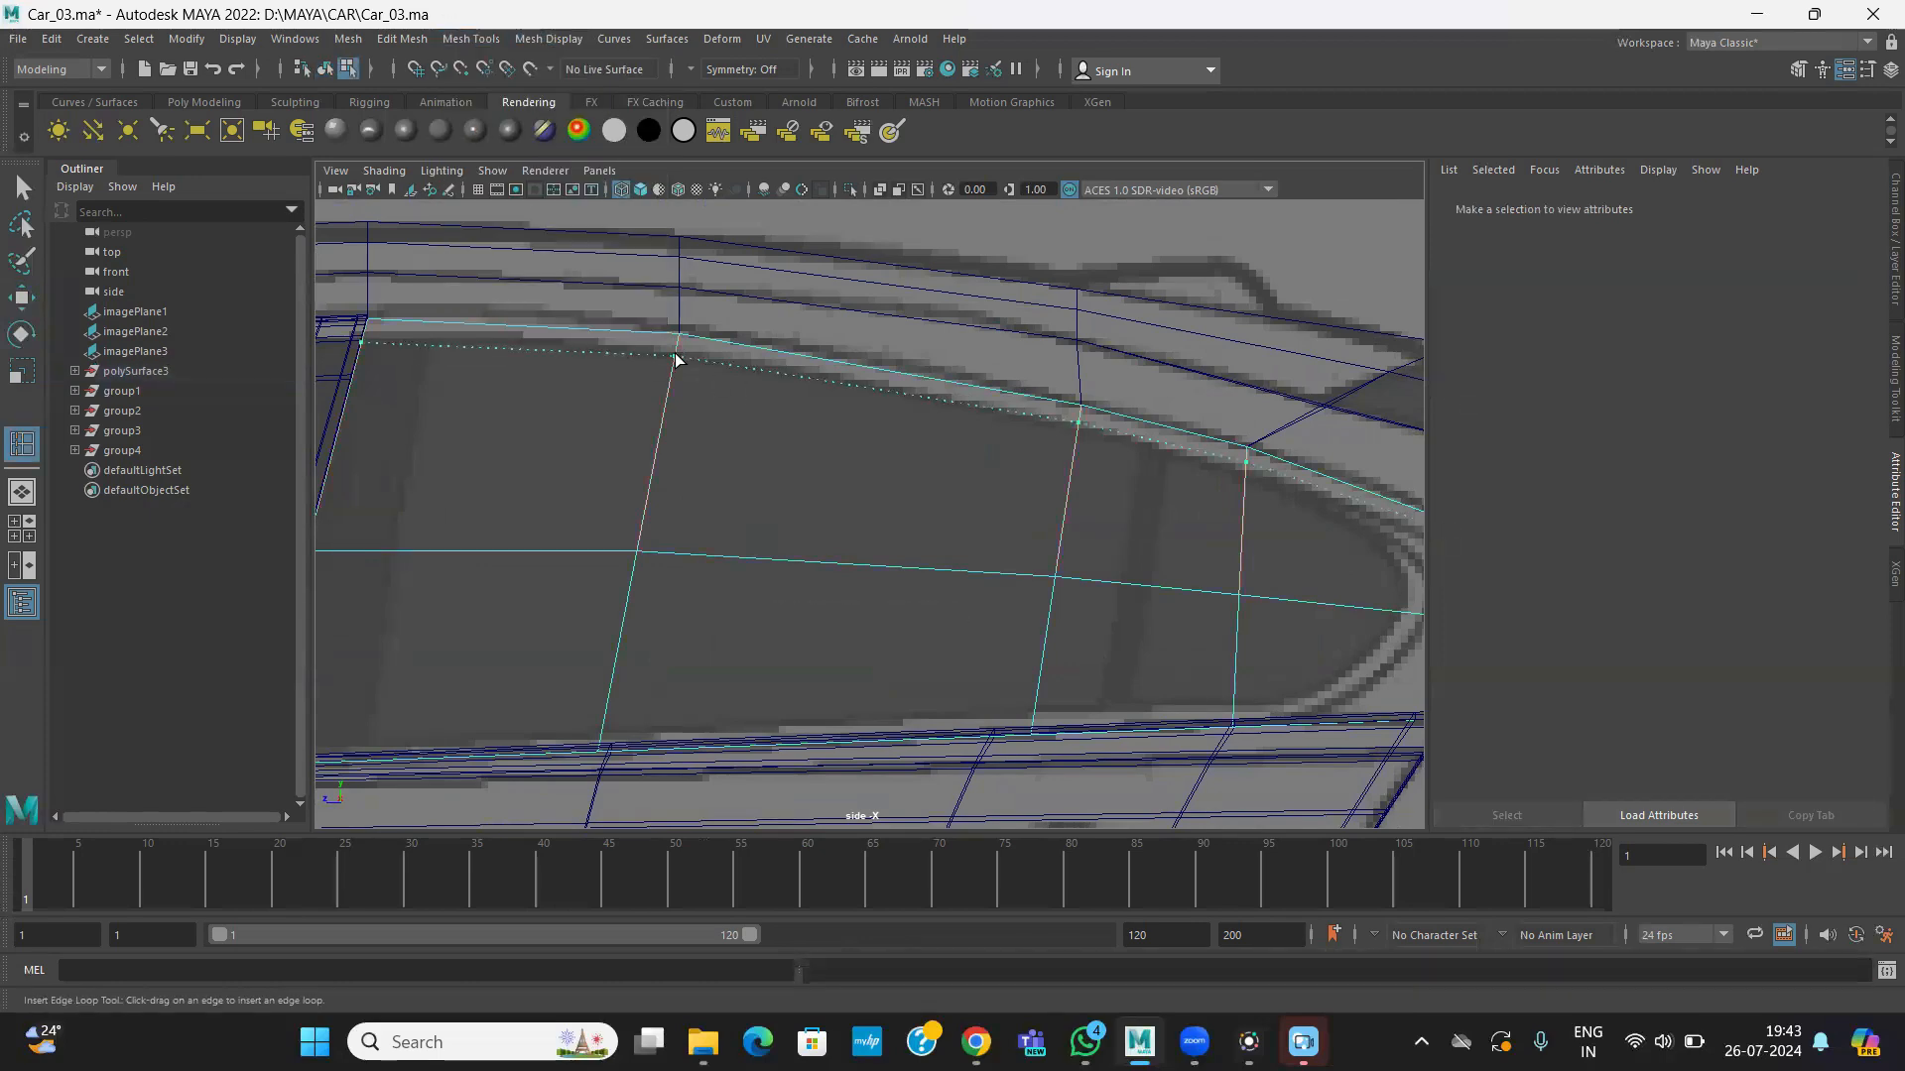
scroll(867, 477, "down", 4)
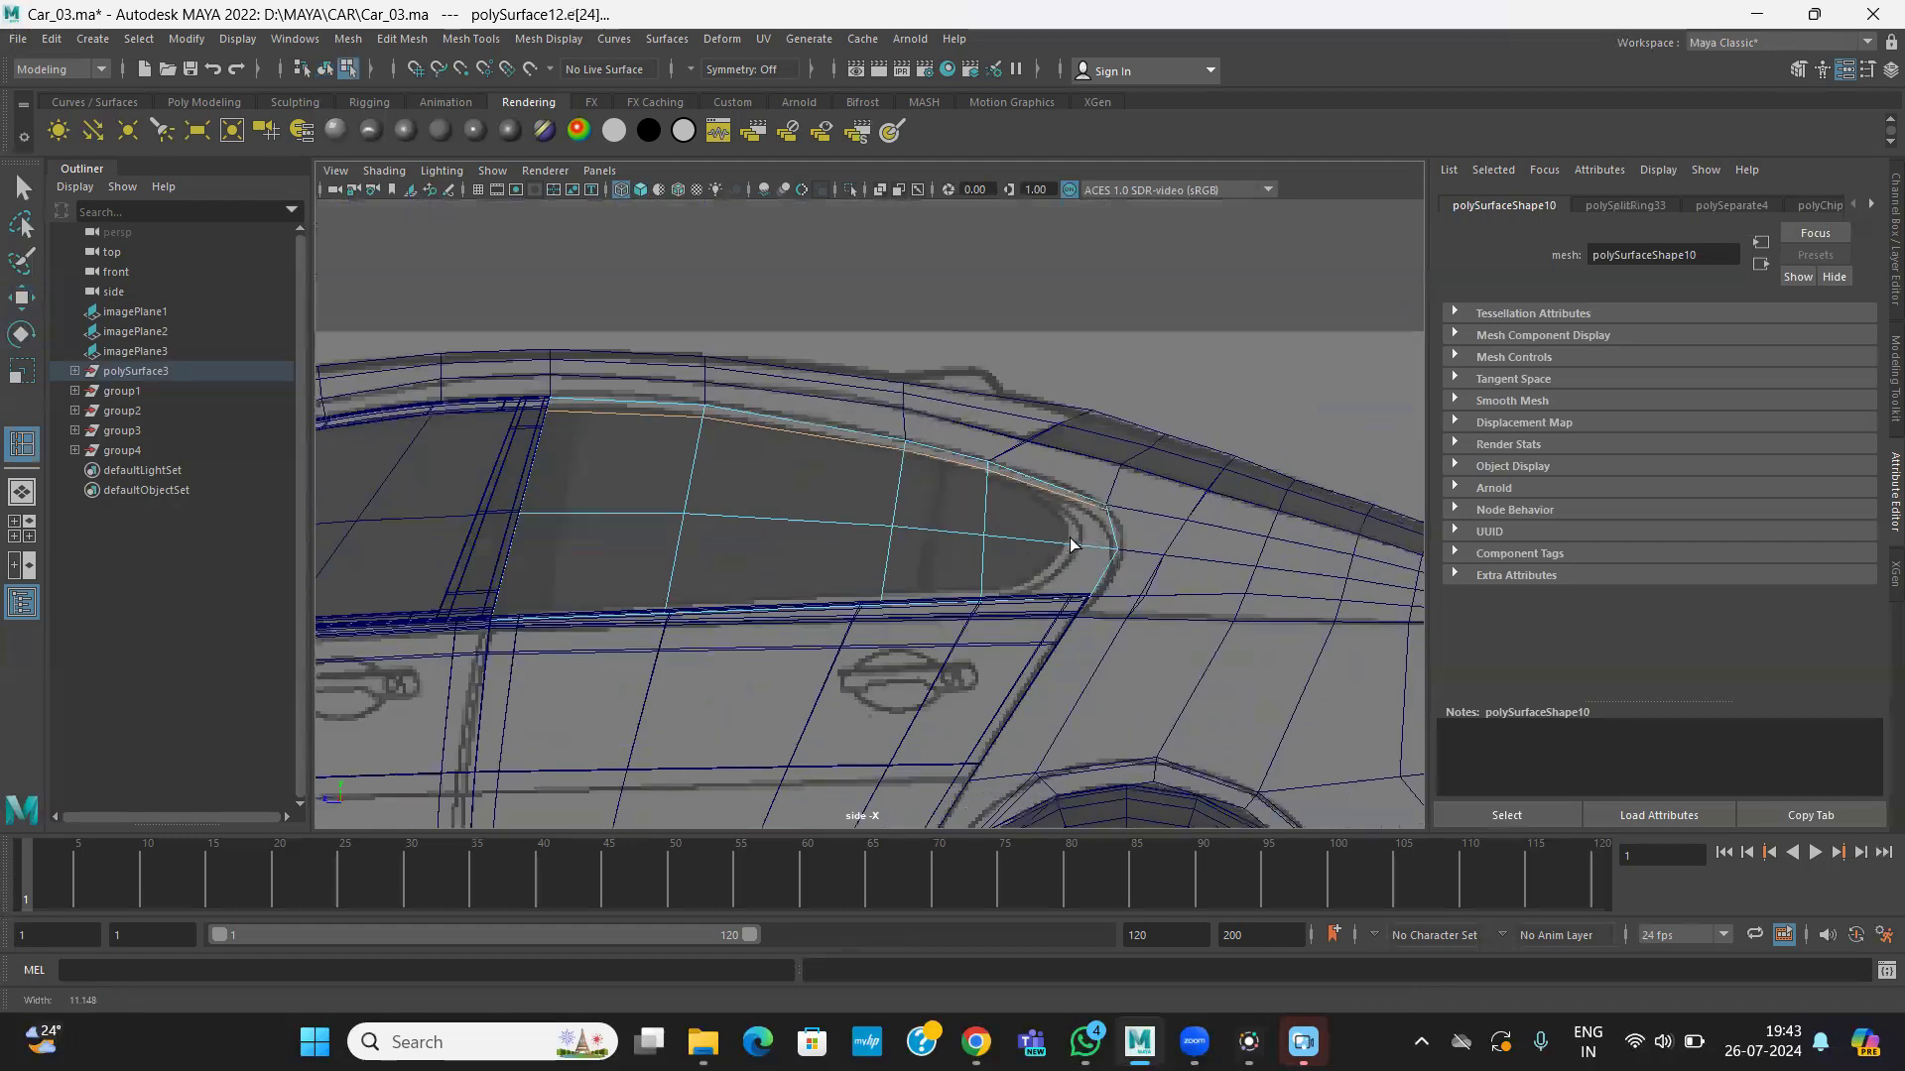
- Insert further edge loops along the rear side window's rear, lower and front edges to outline the frame width
left_click(1065, 549)
scroll(980, 625, "up", 1)
middle_click_drag(967, 599, 1112, 548, "alt")
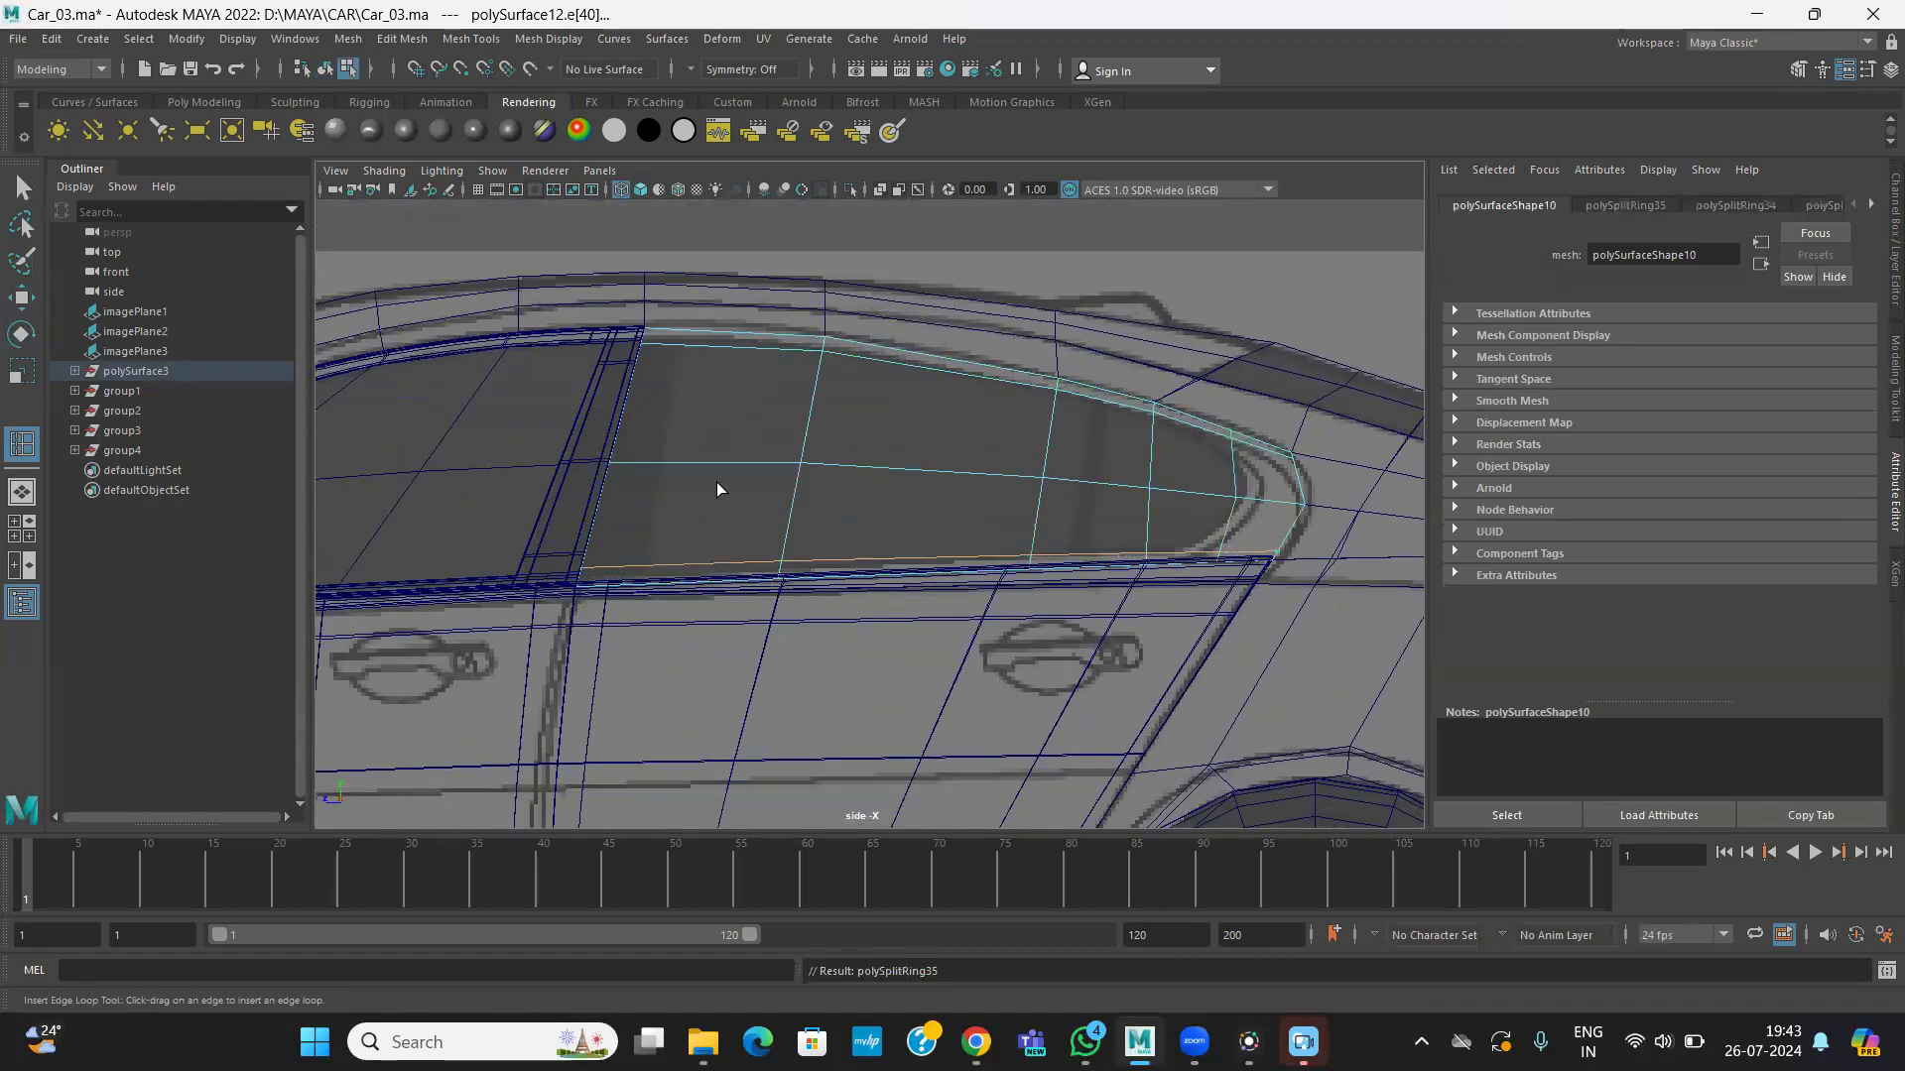
left_click_drag(669, 459, 657, 458)
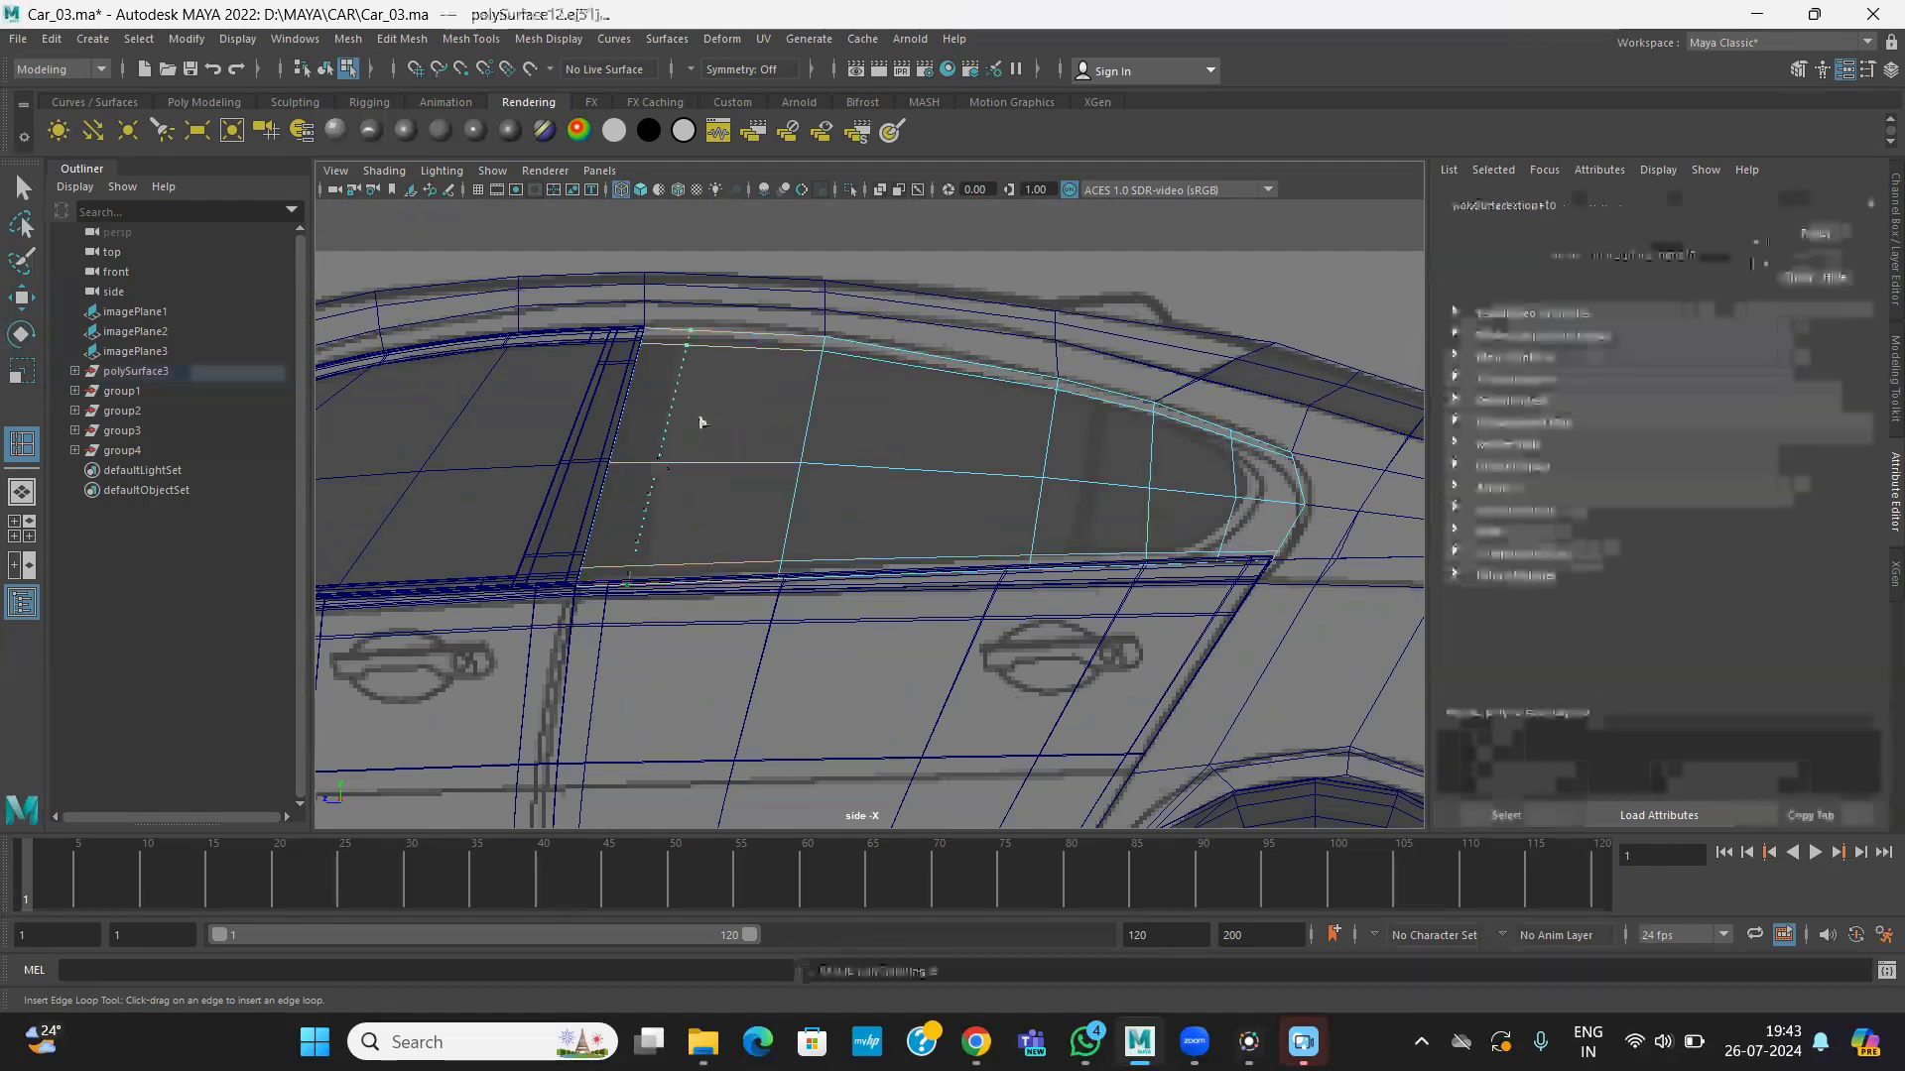
left_click(21, 297)
- Extract all faces inside the rear side window's border loops as a separate glass pane
key("space")
key("space")
left_click_drag(990, 519, 902, 442, "alt")
right_click_drag(902, 442, 897, 501)
left_click(853, 426)
left_click(1020, 476, "shift")
left_click(1218, 518, "shift")
left_click(1288, 565, "shift")
left_click(1108, 619, "shift")
left_click(794, 535, "shift")
key("space")
key("space")
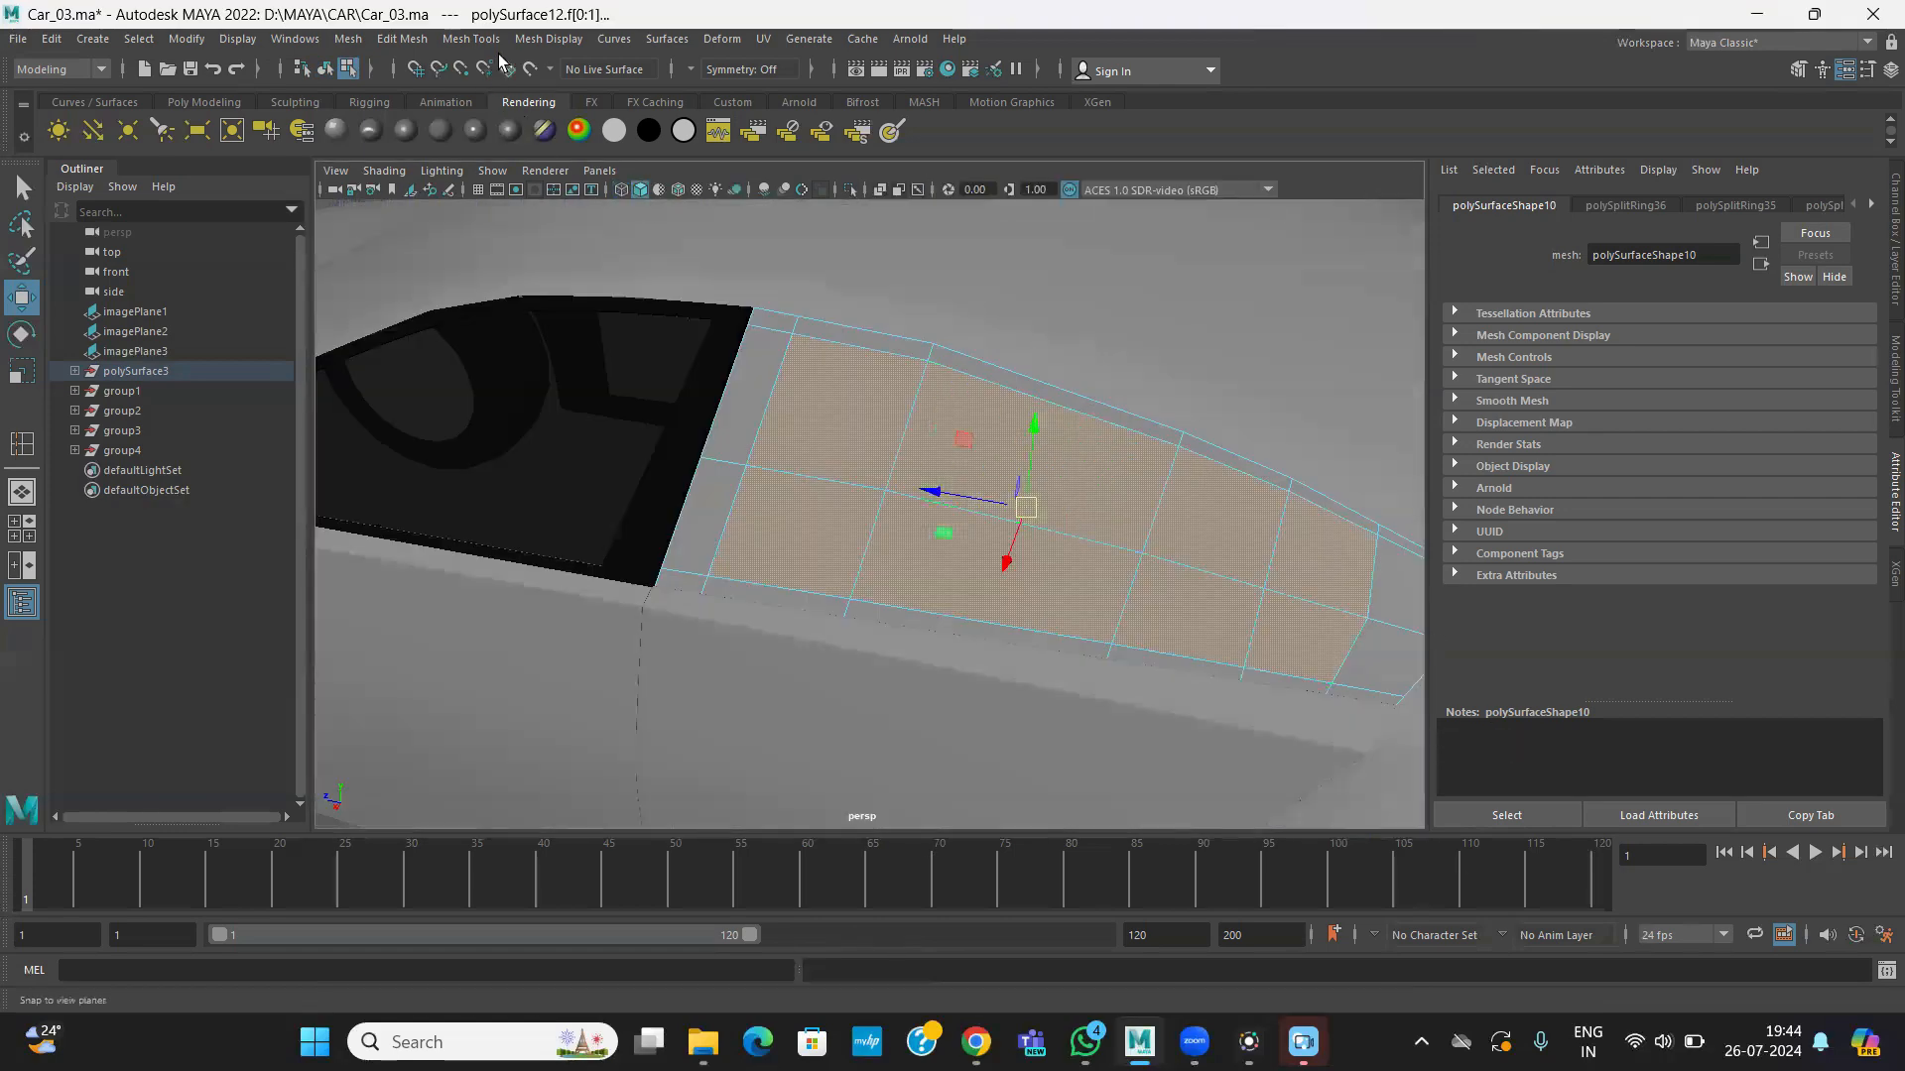
left_click(411, 48)
left_click(442, 595)
- Assign the existing dark glass material to the extracted rear window pane and return to object selection
left_click_drag(645, 570, 770, 596, "alt")
right_click_drag(800, 504, 912, 1010)
scroll(884, 616, "down", 5)
left_click(1204, 327)
left_click_drag(1102, 387, 1010, 365, "alt")
scroll(850, 557, "up", 4)
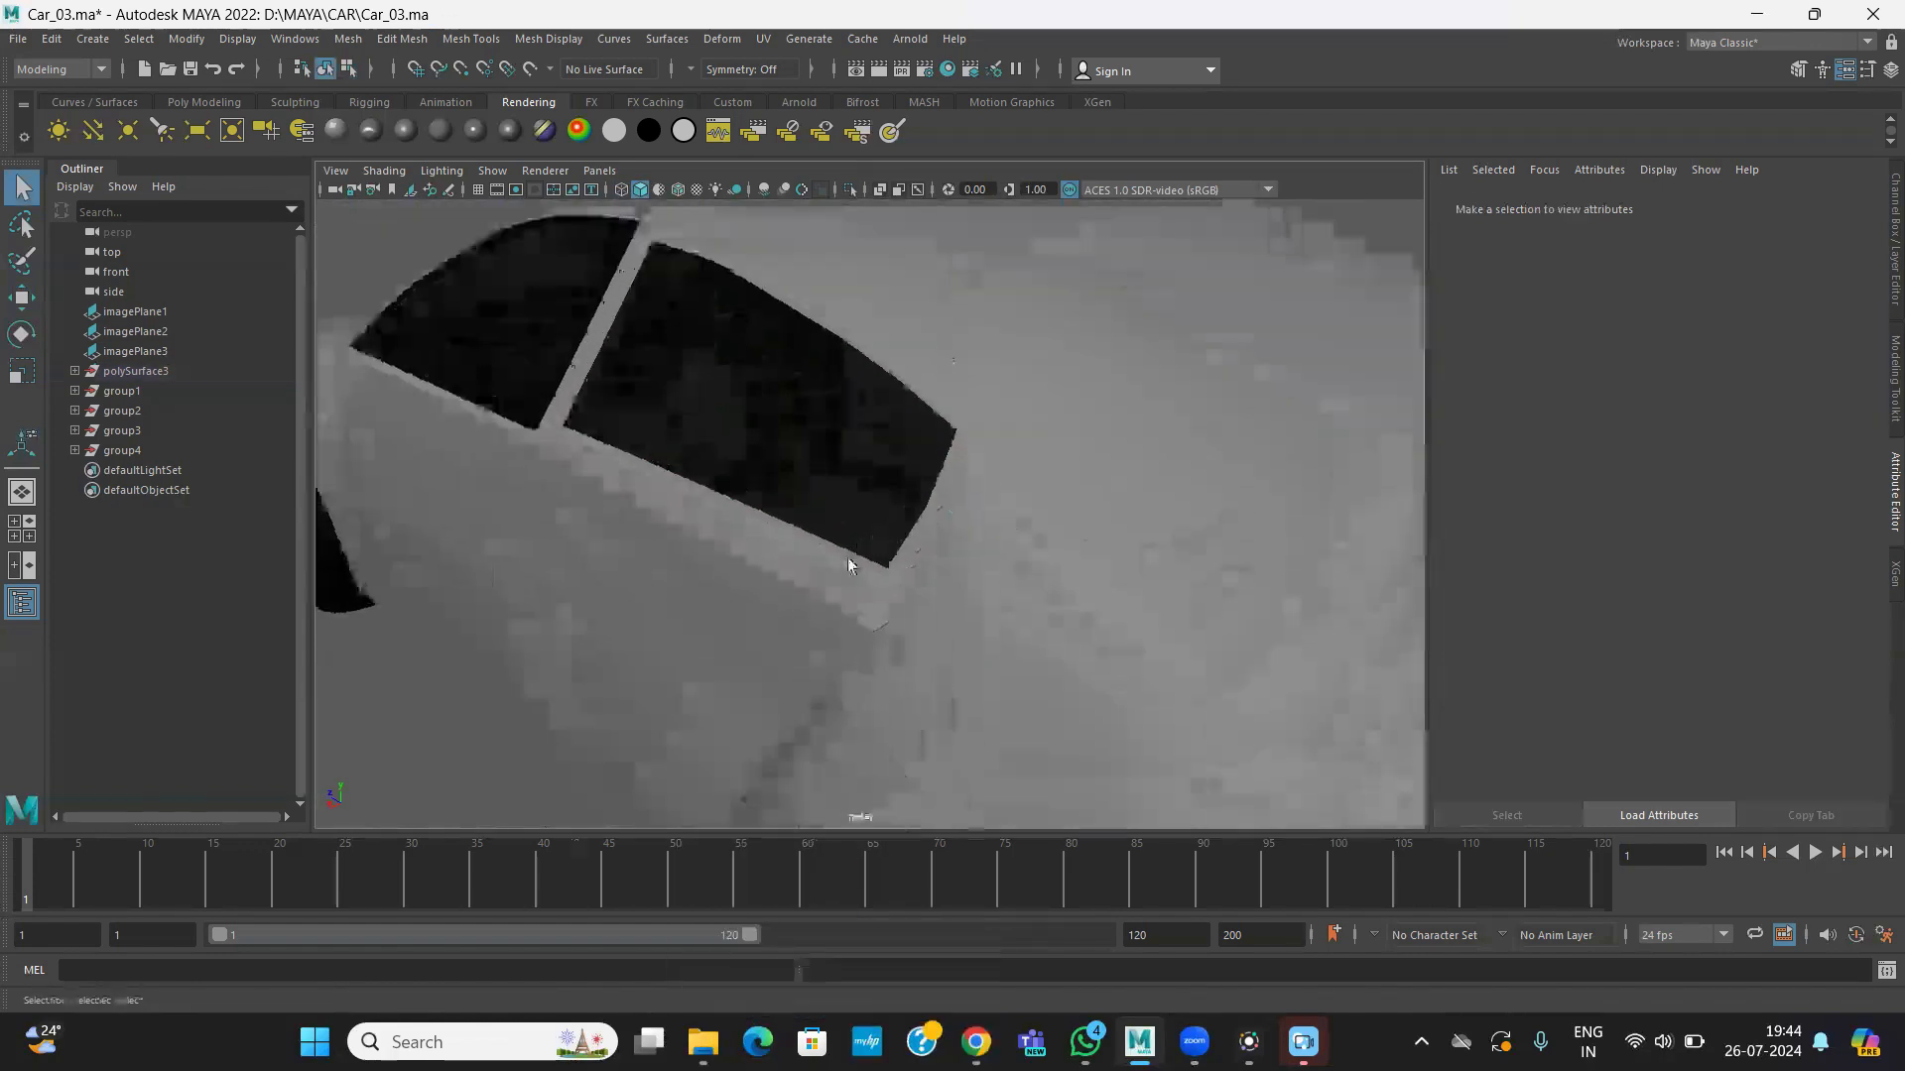
- Extrude the rear side window frame with a Local Translate Z of 0.05 to give it thickness
left_click(849, 578)
left_click(942, 540)
scroll(966, 582, "down", 2)
left_click_drag(968, 585, 936, 595, "alt")
scroll(936, 595, "down", 2)
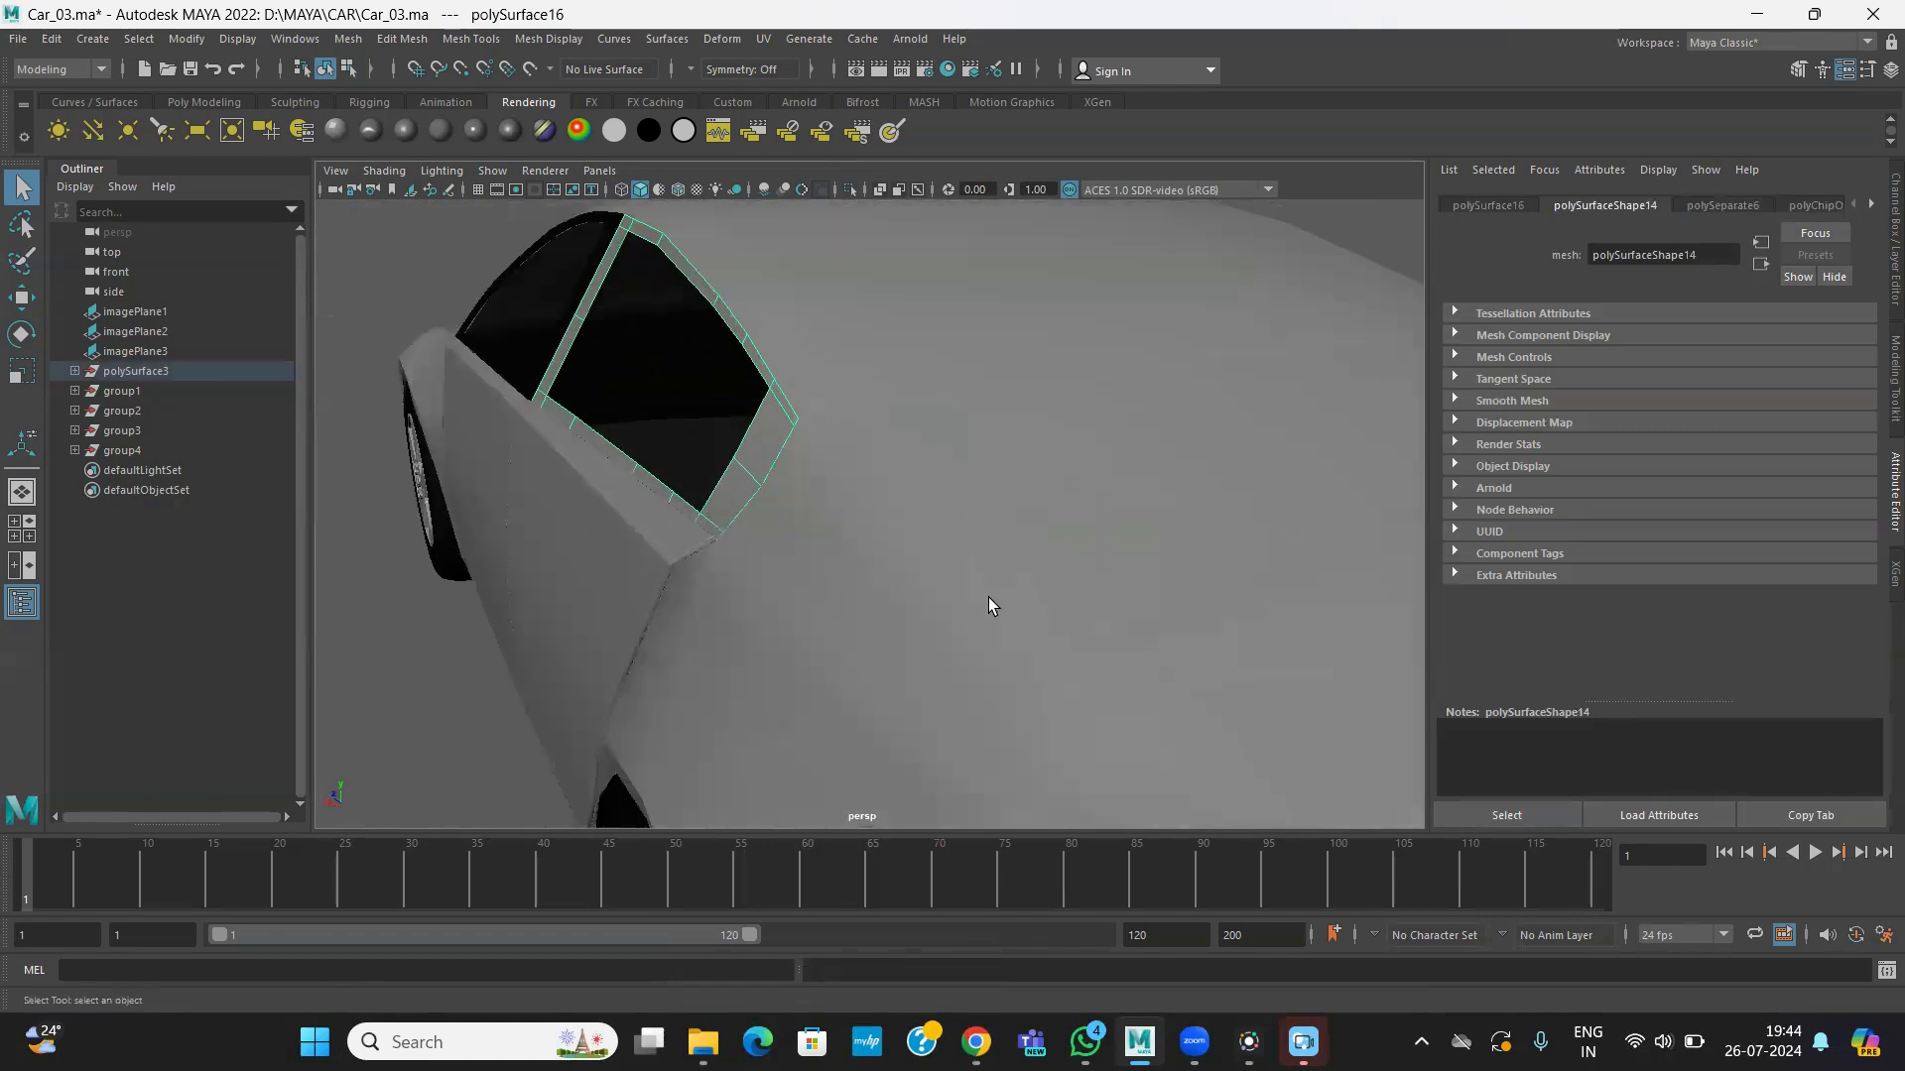
scroll(1033, 595, "up", 5)
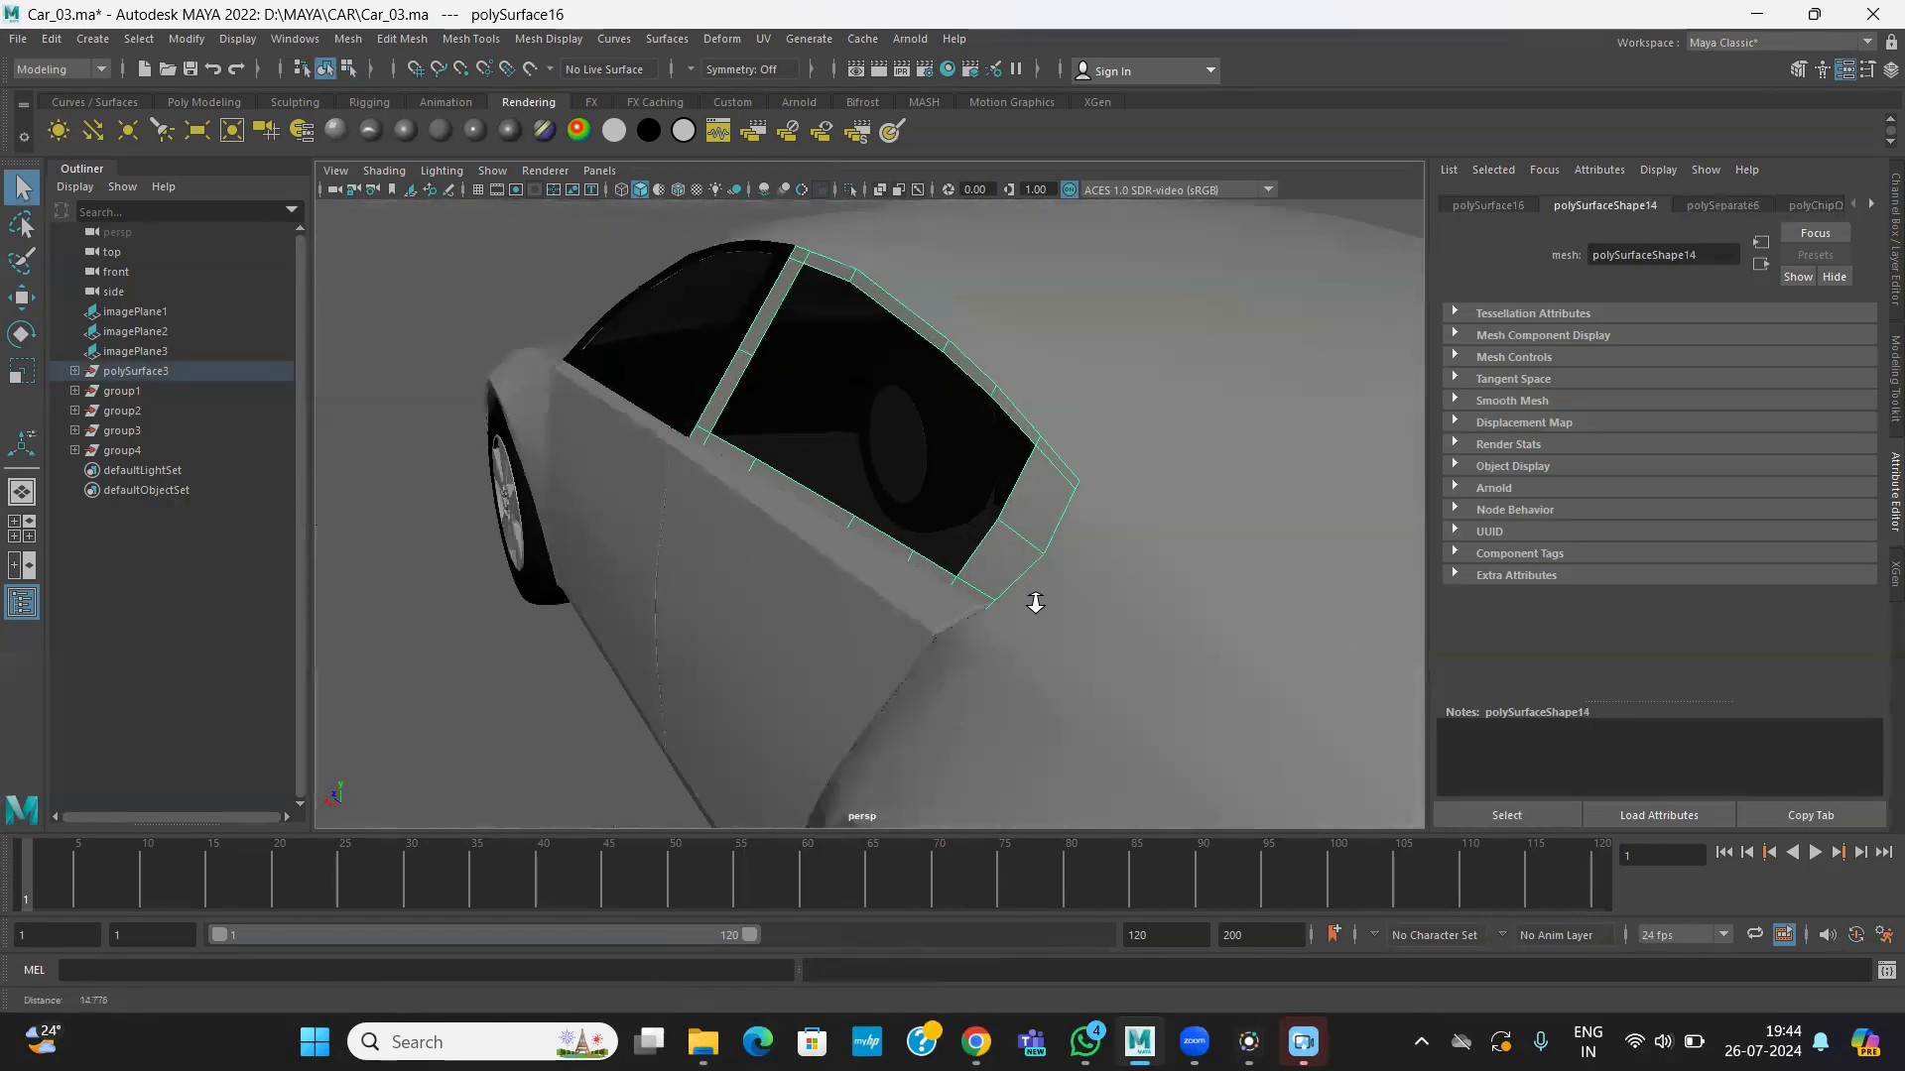
left_click(401, 38)
left_click(439, 228)
left_click_drag(750, 449, 843, 369, "alt")
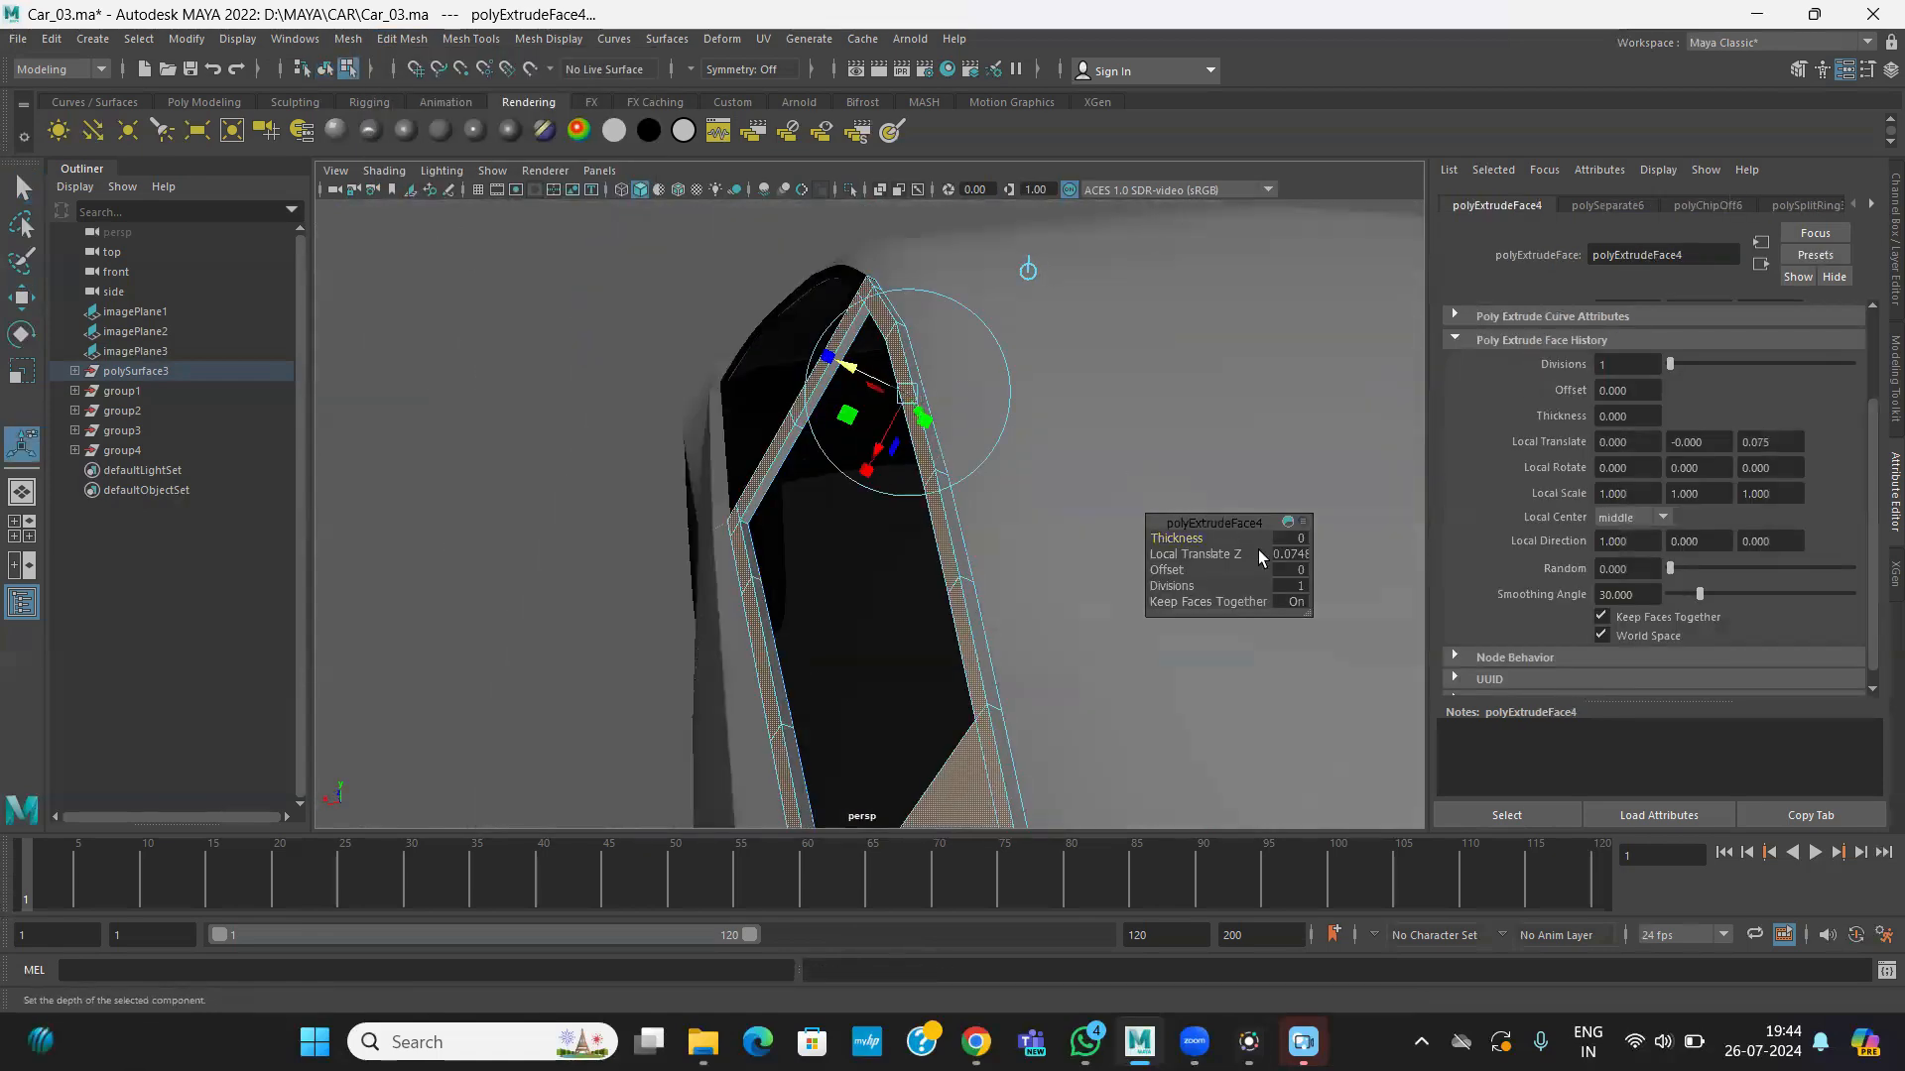
type("5")
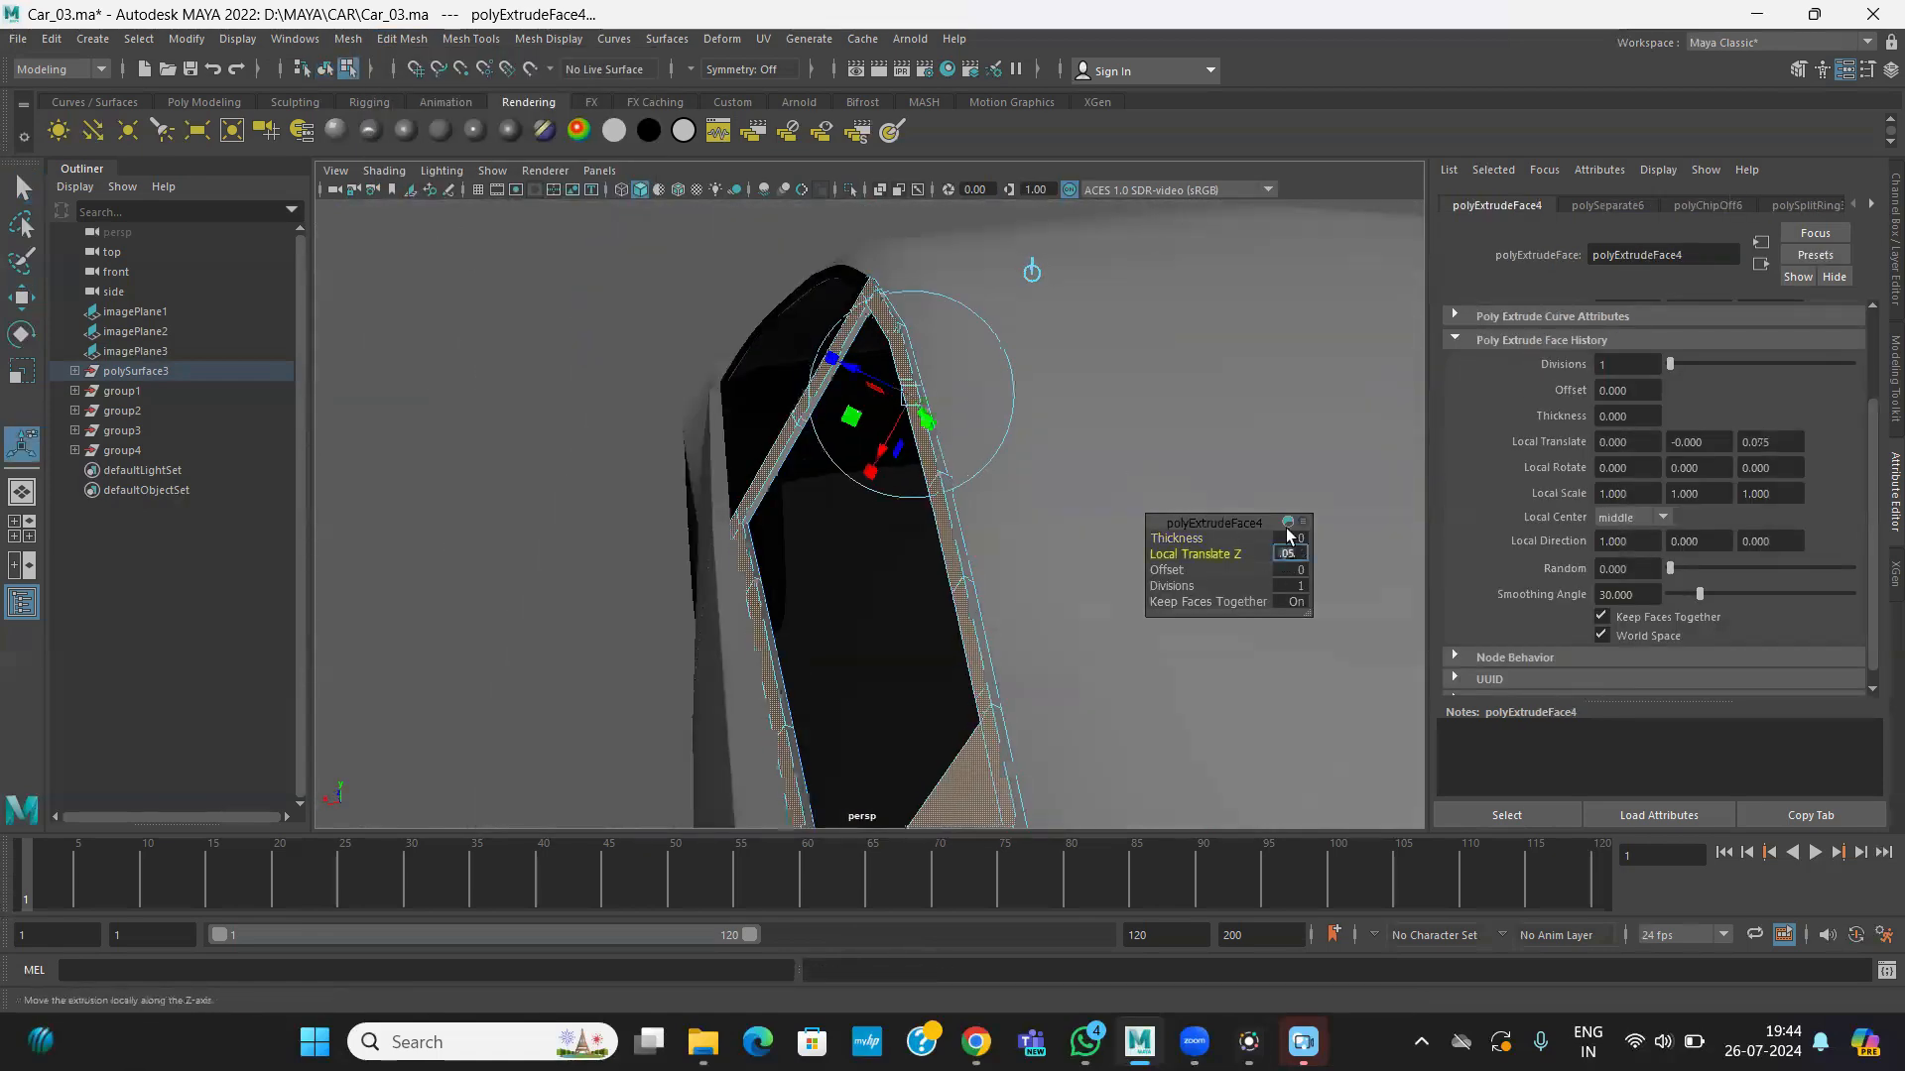
left_click(593, 540)
- Assign the existing black frame material to the whole rear side window frame, matching the front frame
left_click_drag(595, 540, 1043, 510, "alt")
right_click_drag(1023, 387, 1177, 981)
left_click(1033, 374)
right_click_drag(1023, 481, 1027, 571)
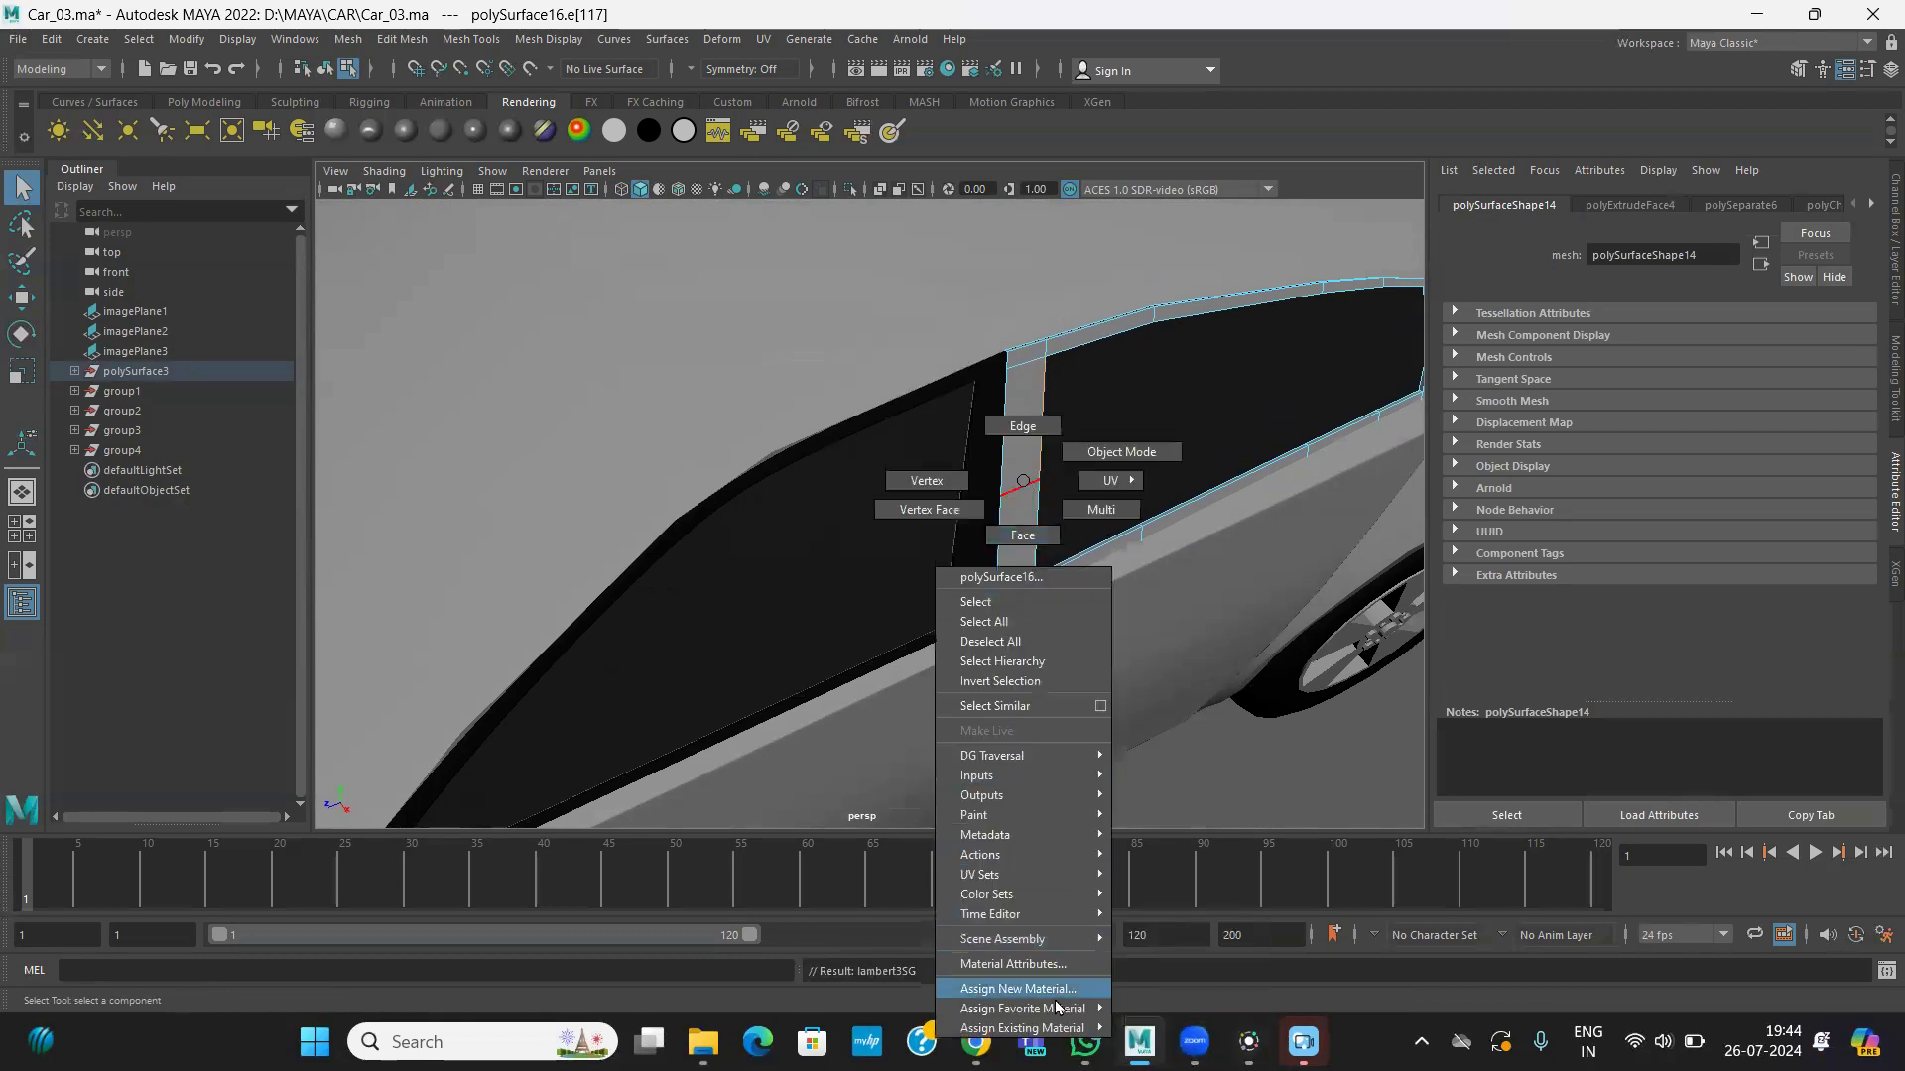
right_click_drag(1057, 1008, 1051, 1028)
right_click_drag(1187, 984, 1182, 970)
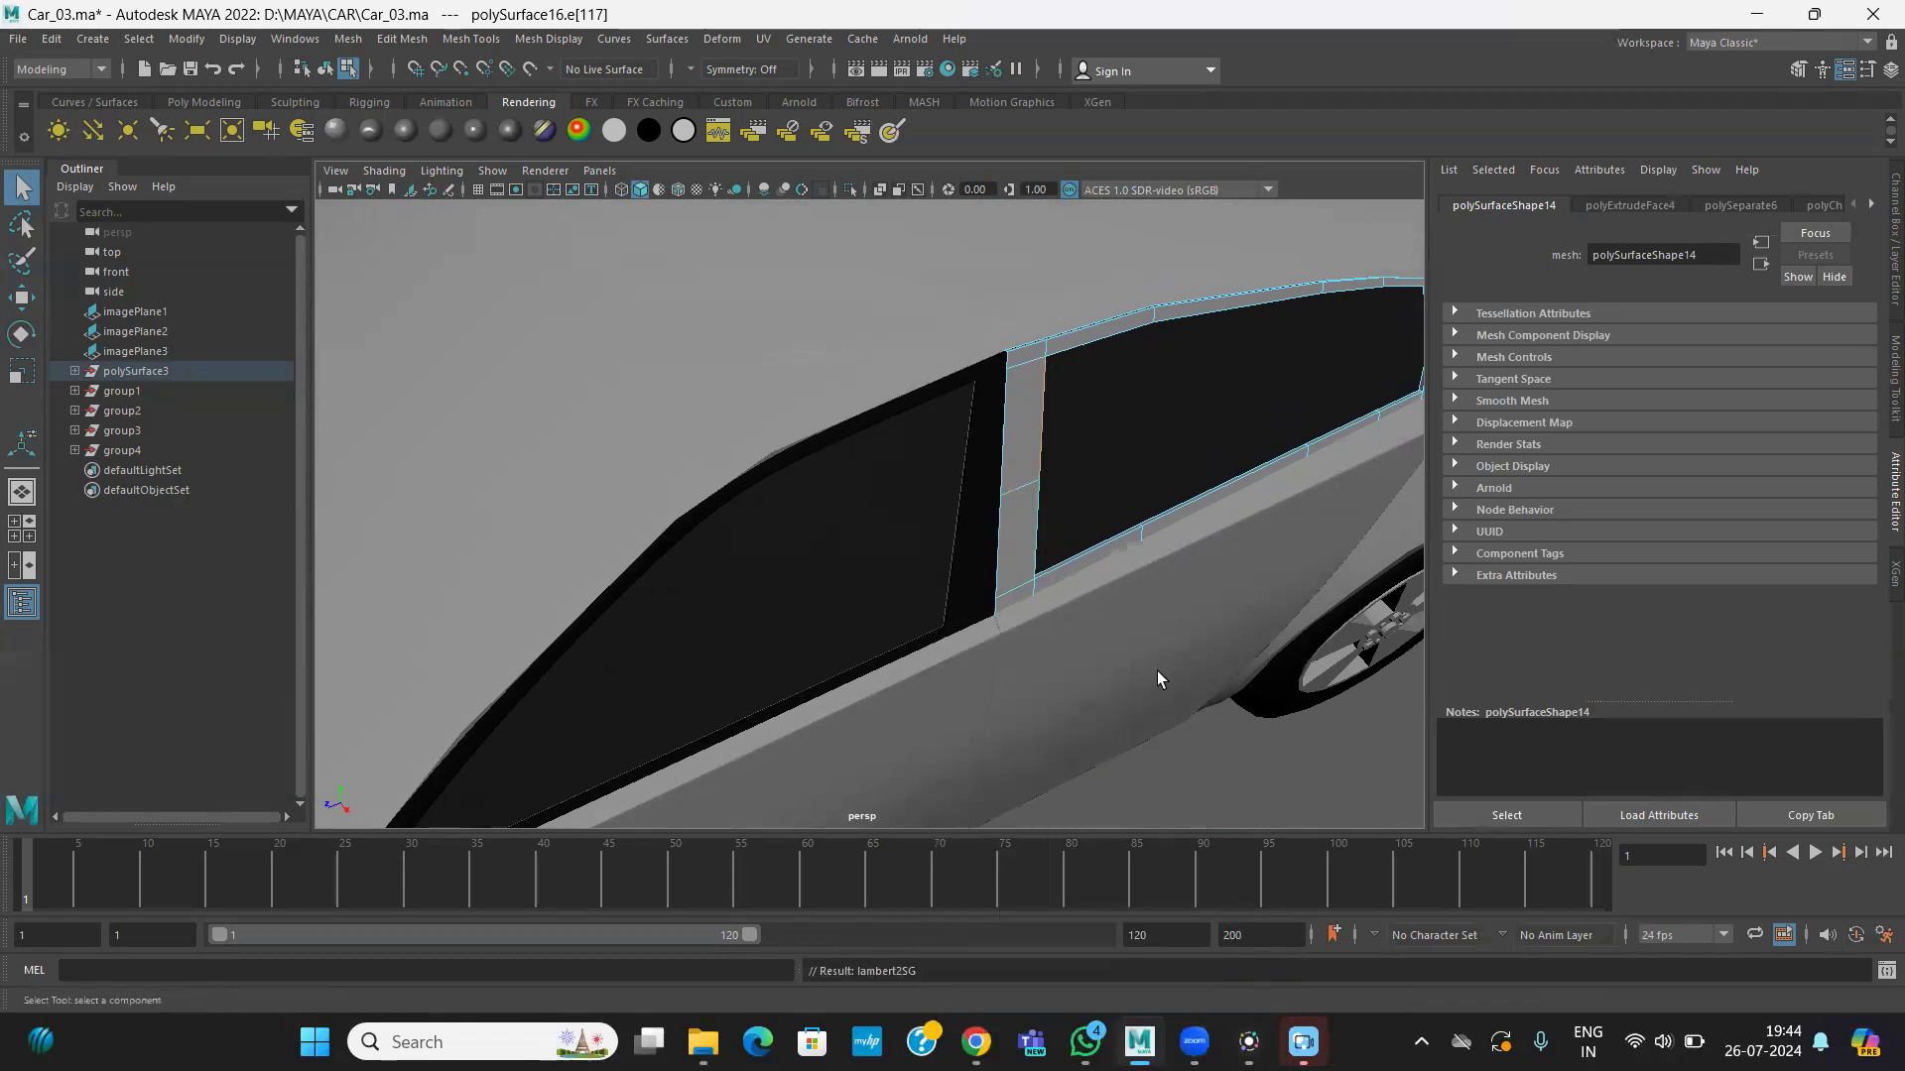
right_click_drag(1024, 422, 1165, 987)
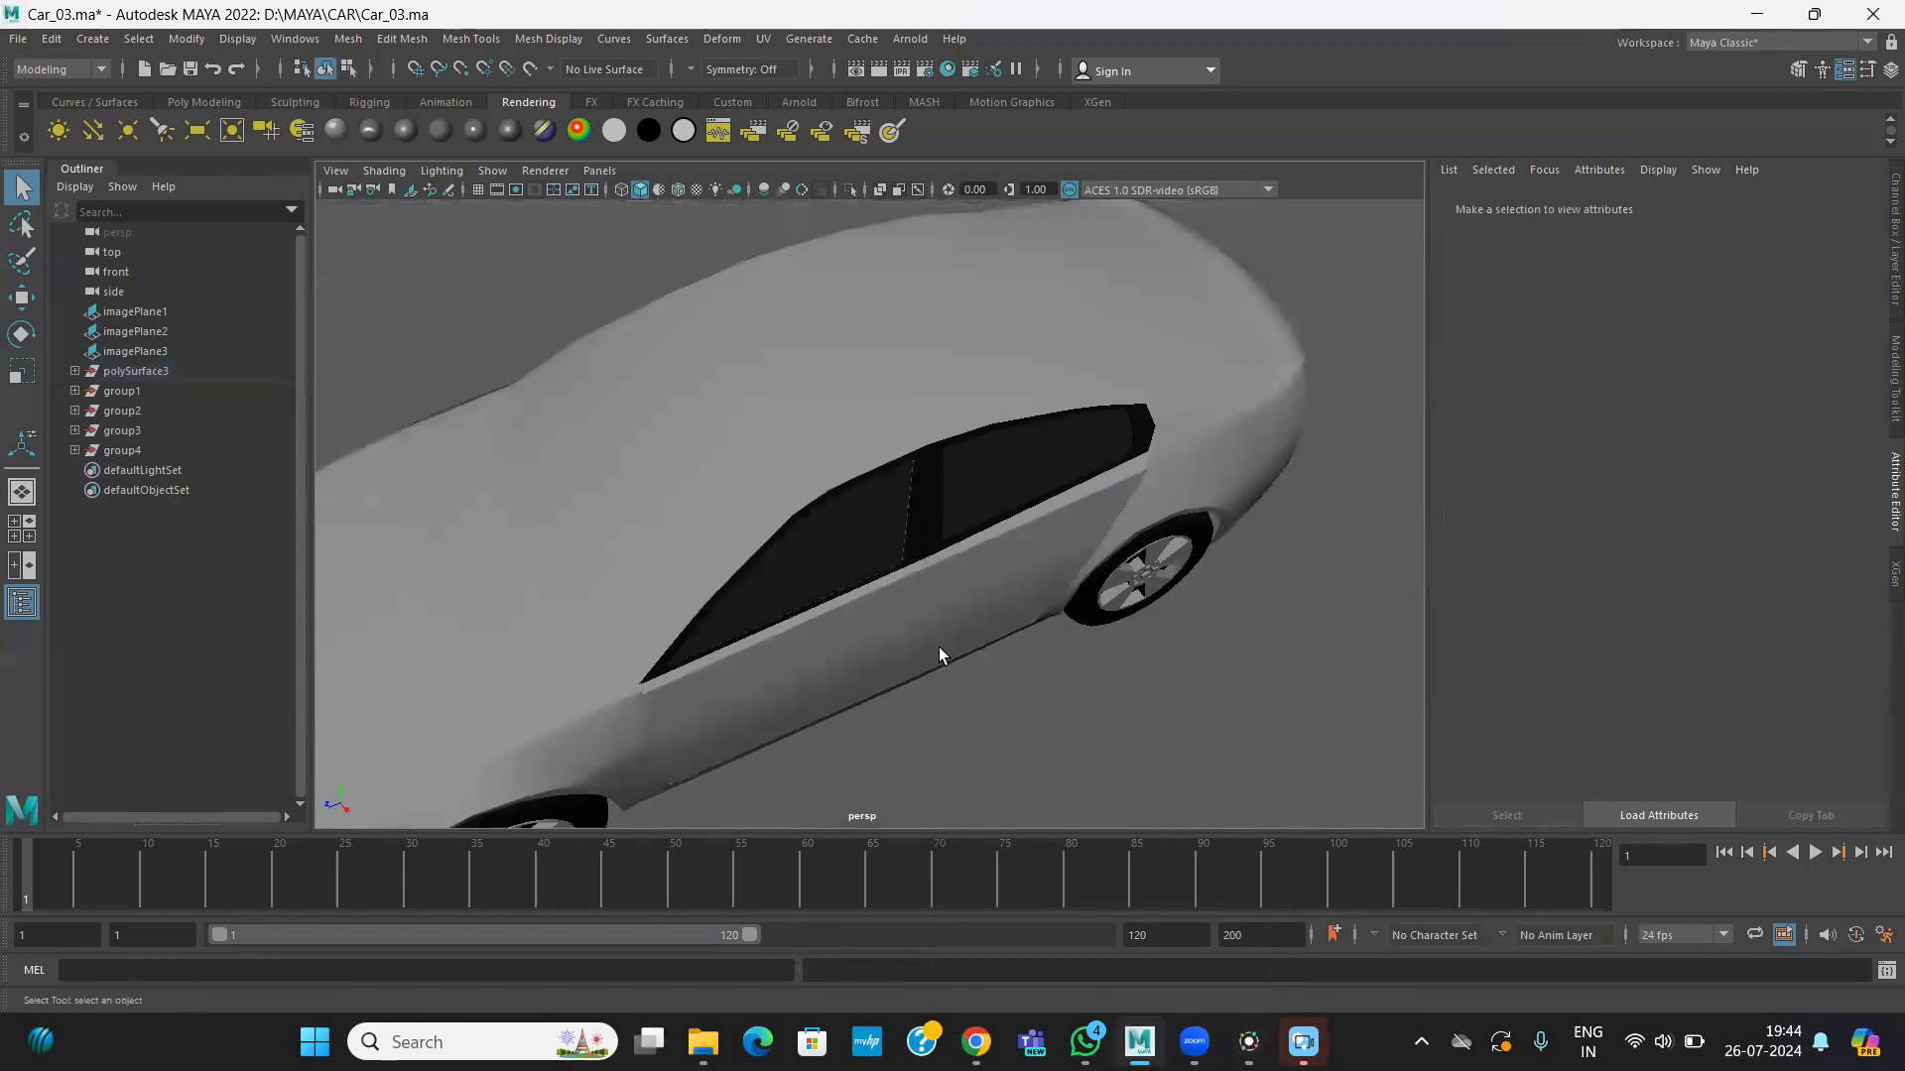
- Select the car's main body shell
left_click_drag(939, 655, 968, 563, "alt")
left_click(873, 578)
left_click(765, 421)
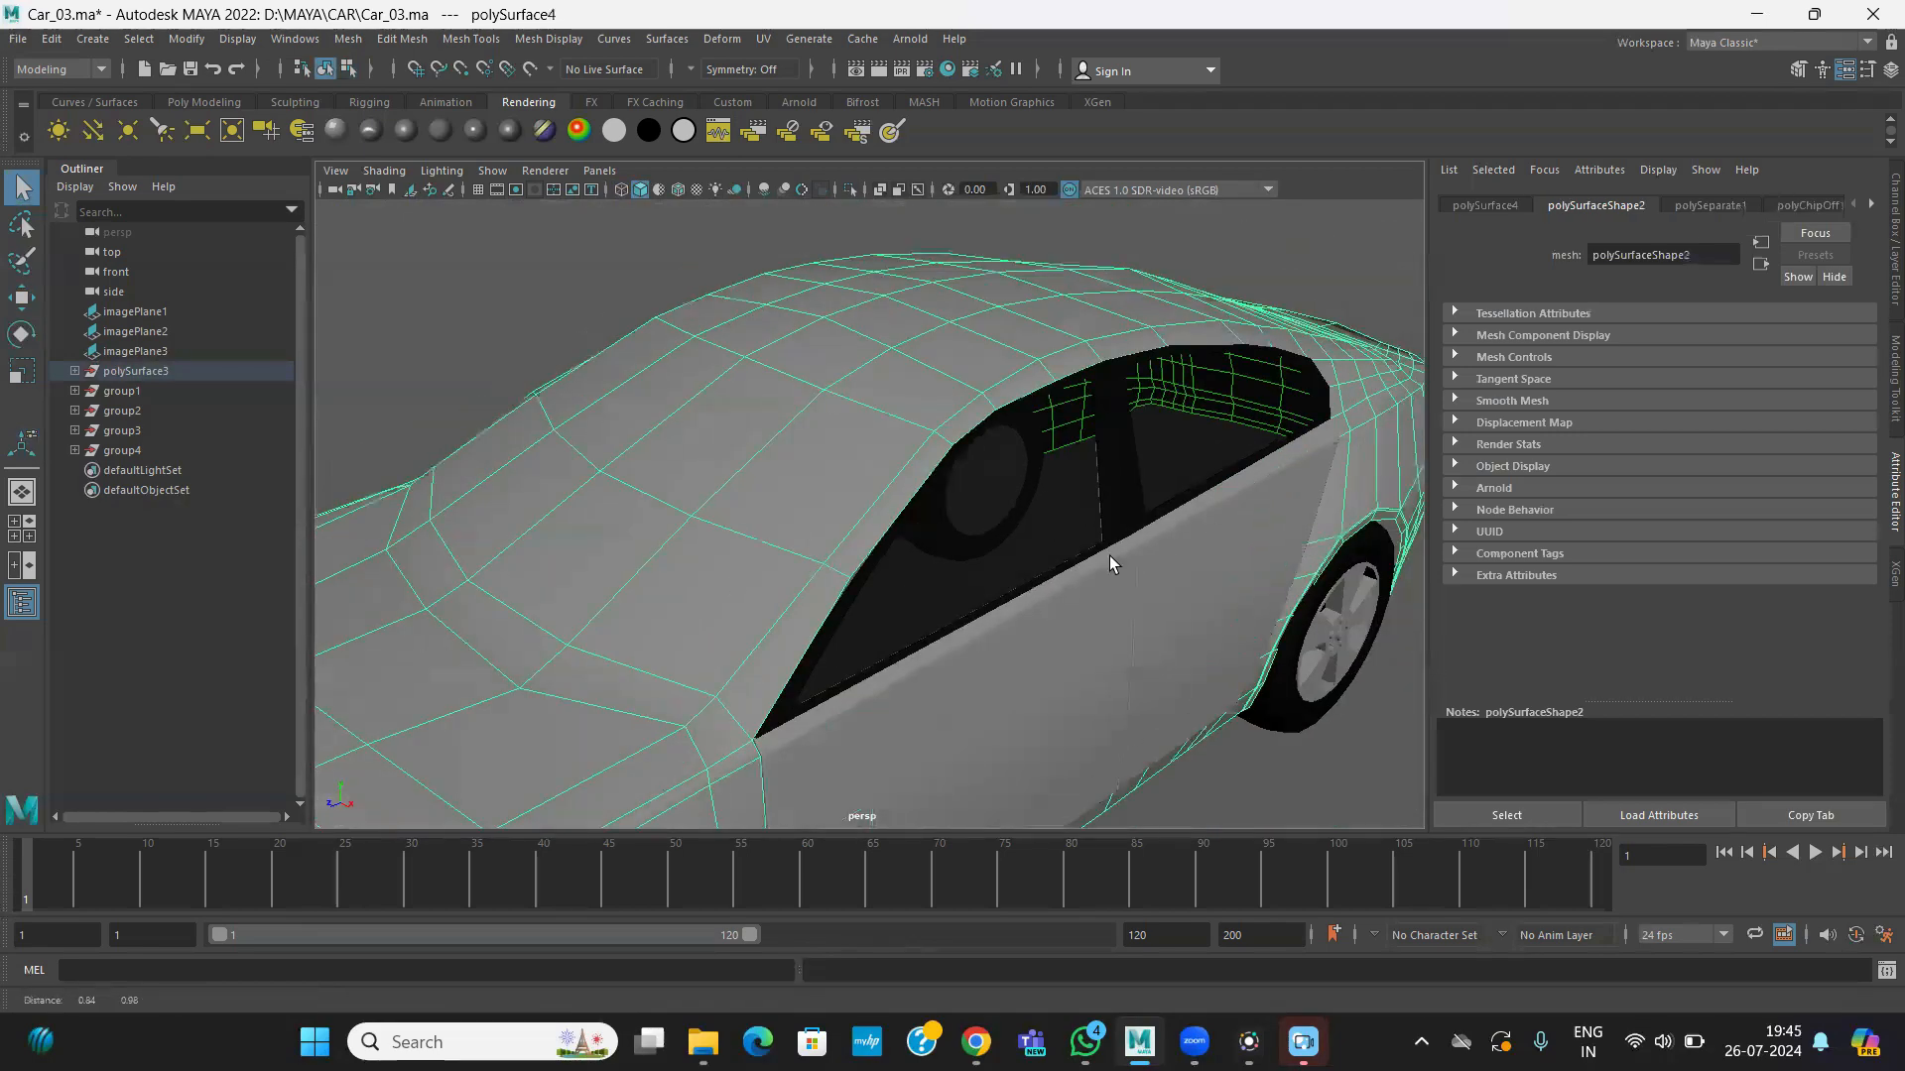